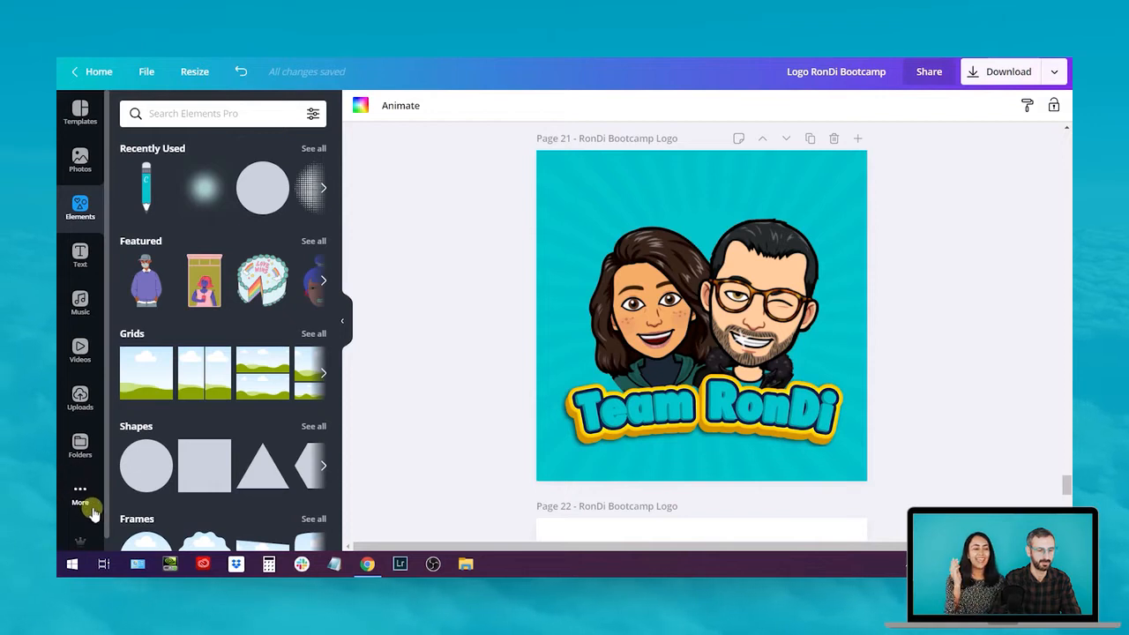
# Add the Smartmockups app from the More apps list to the editor sidebar
pyautogui.click(80, 496)
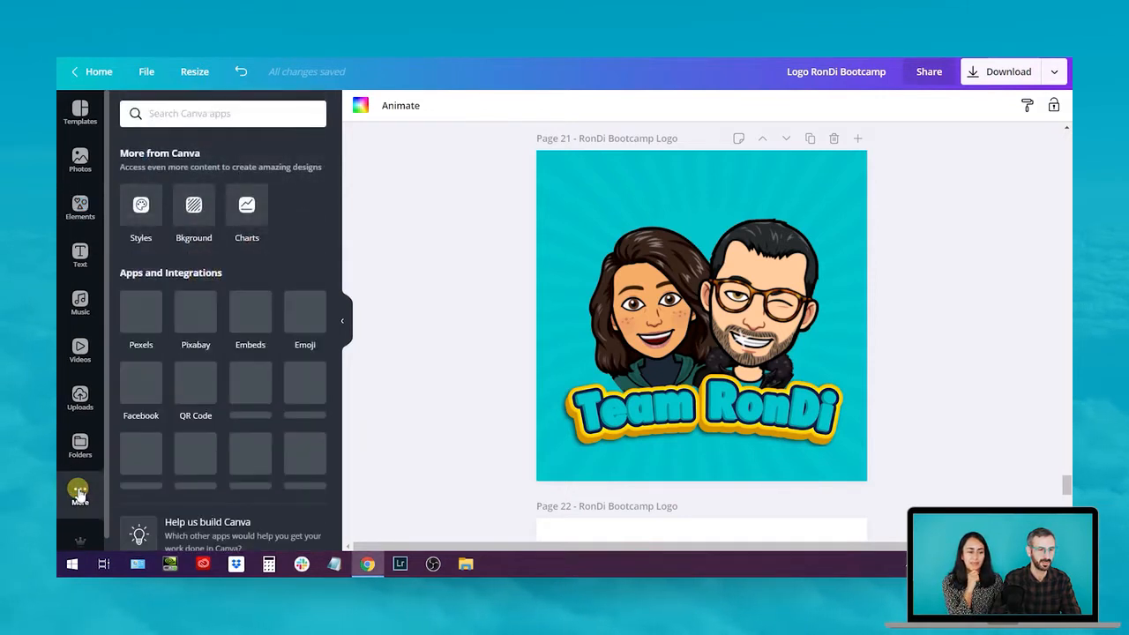
pyautogui.scroll(-1, 78, 468)
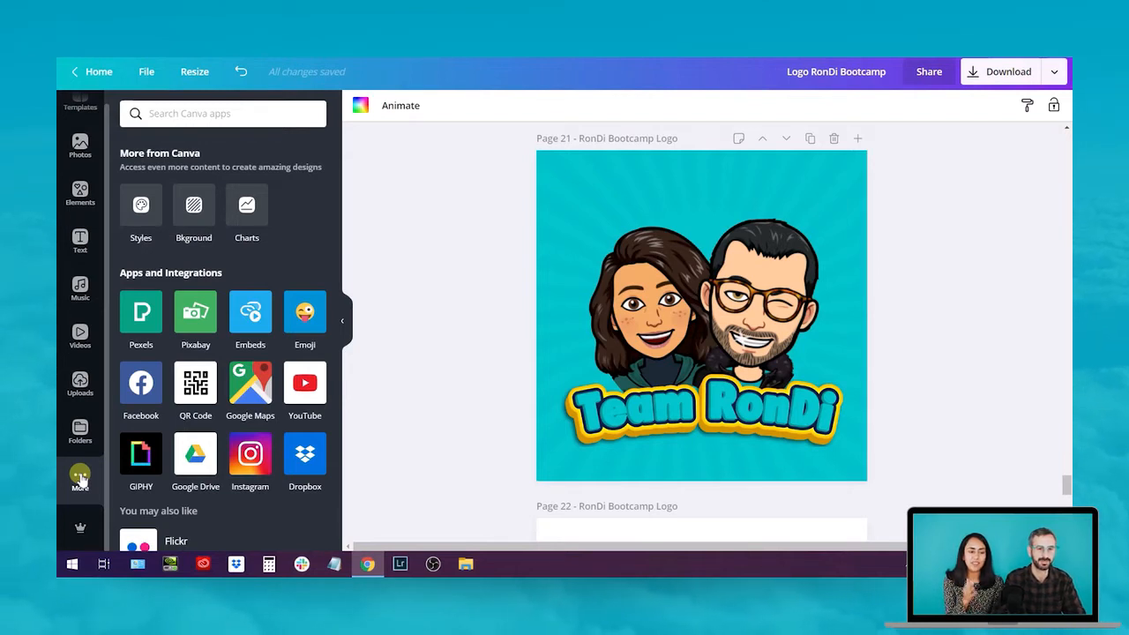
pyautogui.scroll(-1, 231, 407)
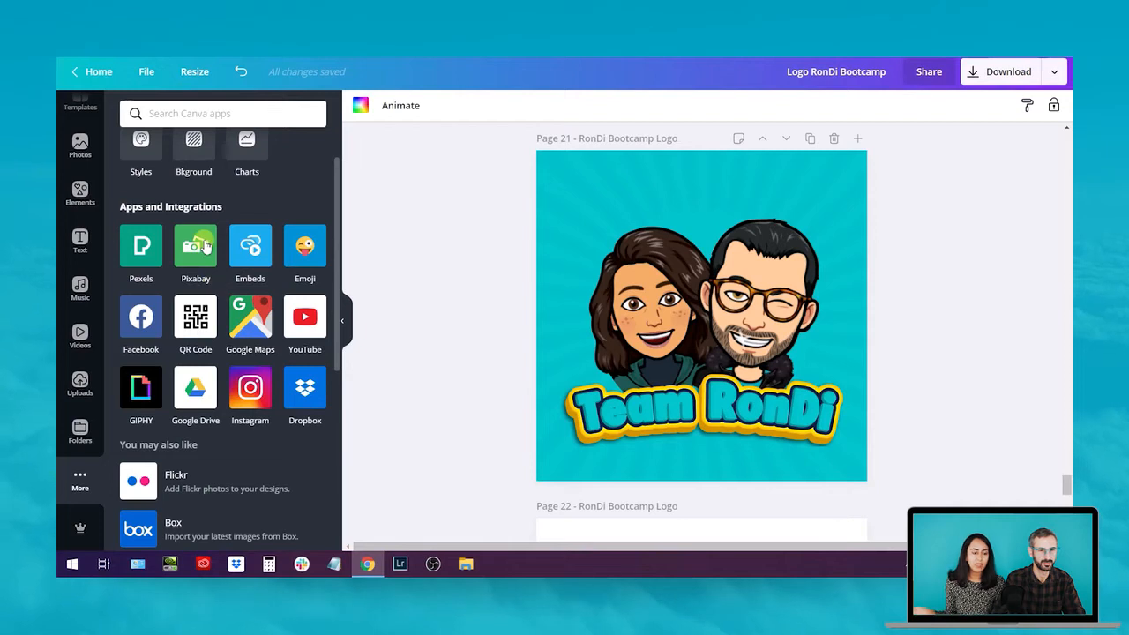
pyautogui.scroll(-2, 221, 315)
pyautogui.scroll(-4, 221, 317)
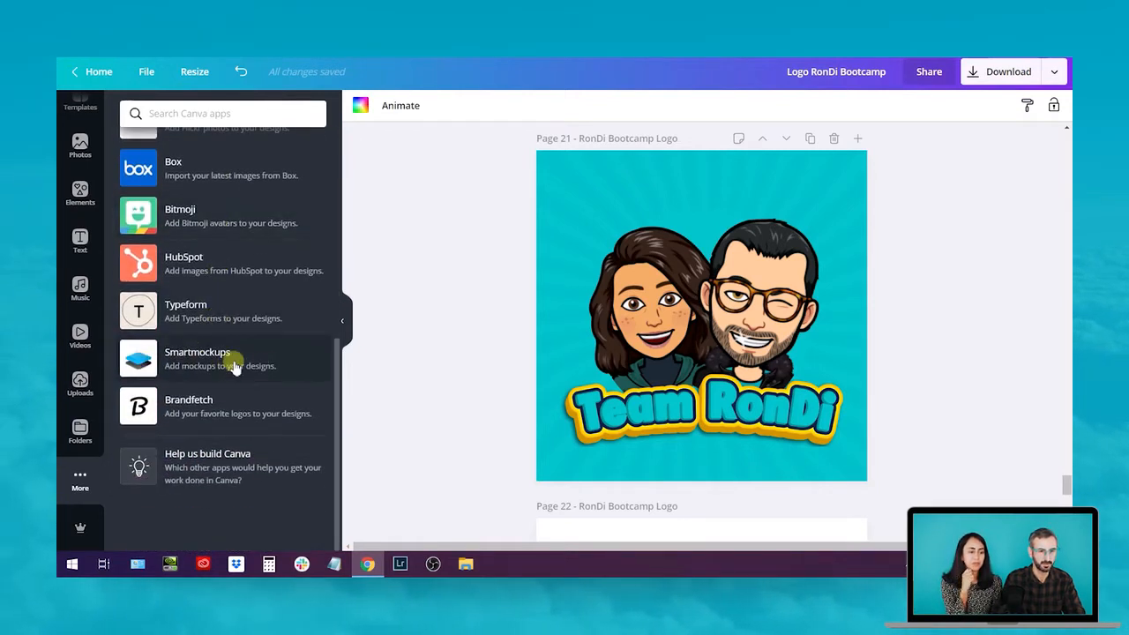
pyautogui.click(250, 363)
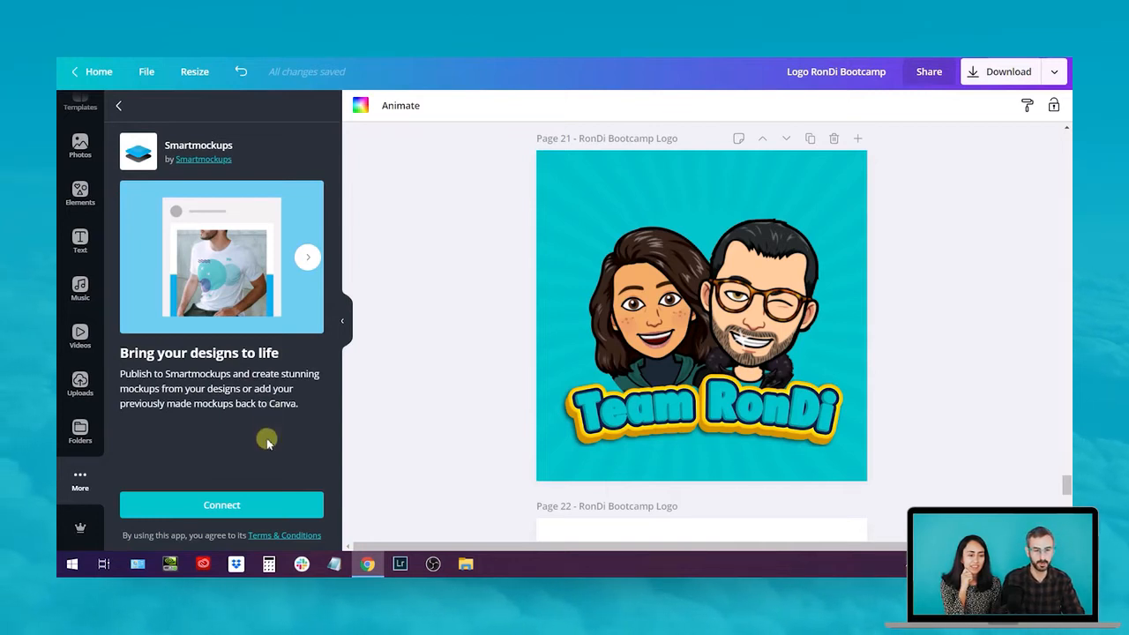
pyautogui.click(234, 507)
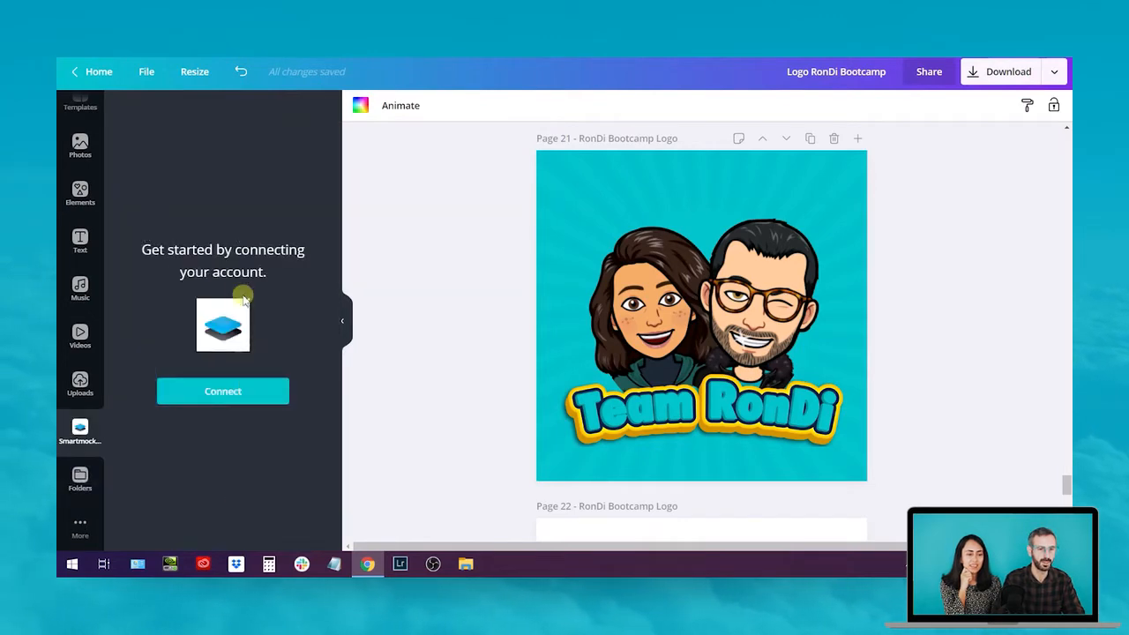
# Start connecting Smartmockups and switch the sign-in popup to creating a new account
pyautogui.click(234, 399)
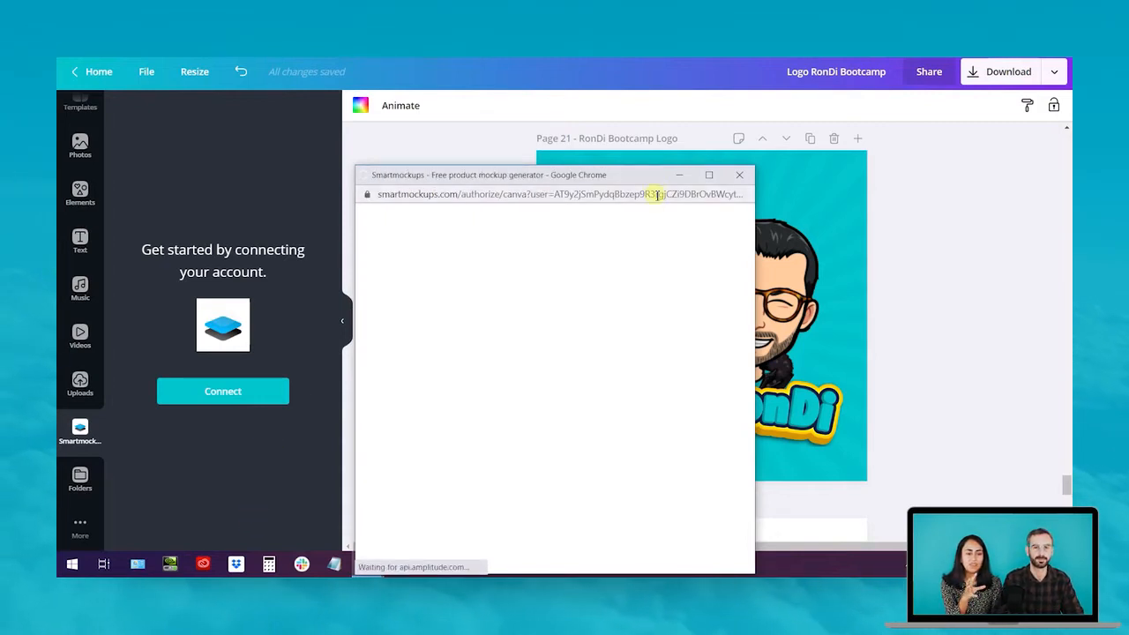
pyautogui.moveTo(625, 176); pyautogui.dragTo(645, 85)
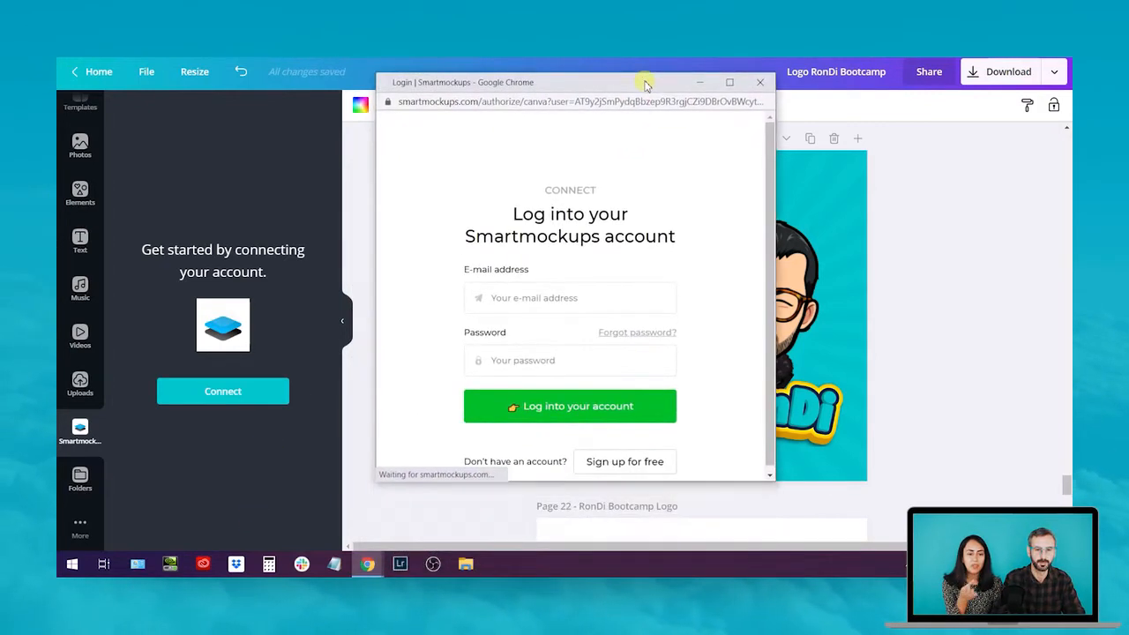
pyautogui.click(559, 300)
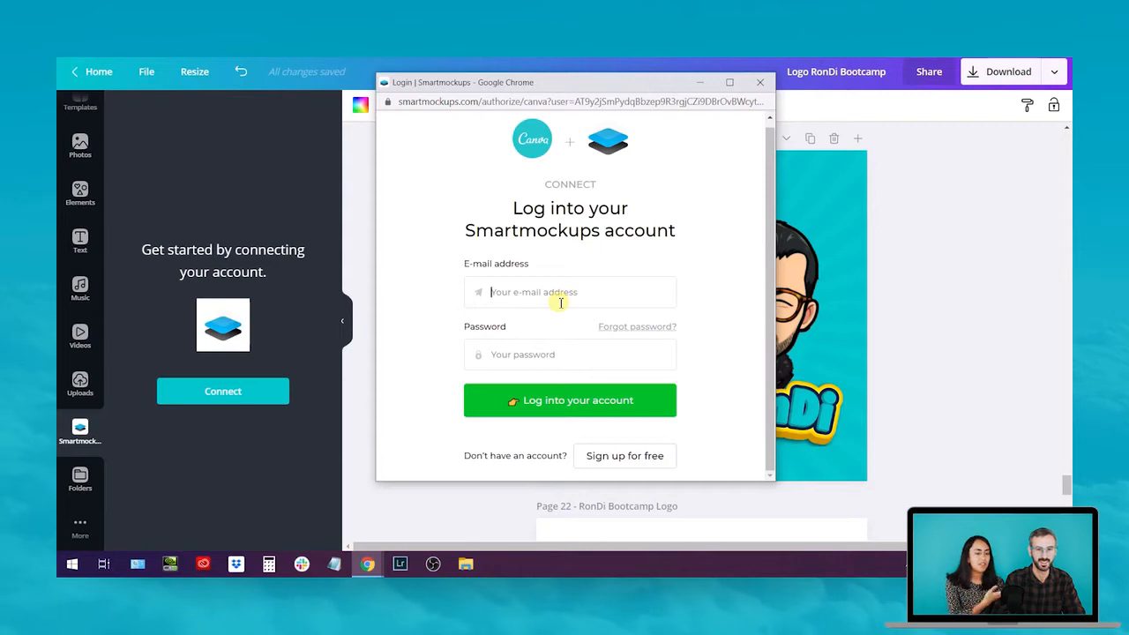
pyautogui.click(619, 458)
pyautogui.scroll(-1, 605, 358)
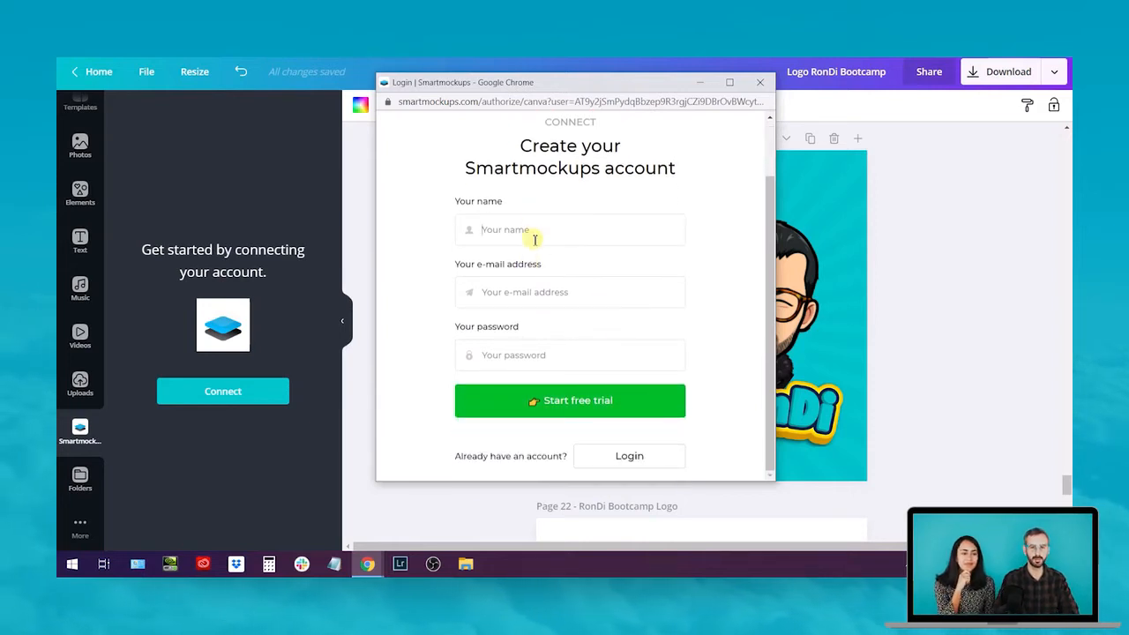
pyautogui.scroll(2, 542, 304)
pyautogui.scroll(-2, 541, 313)
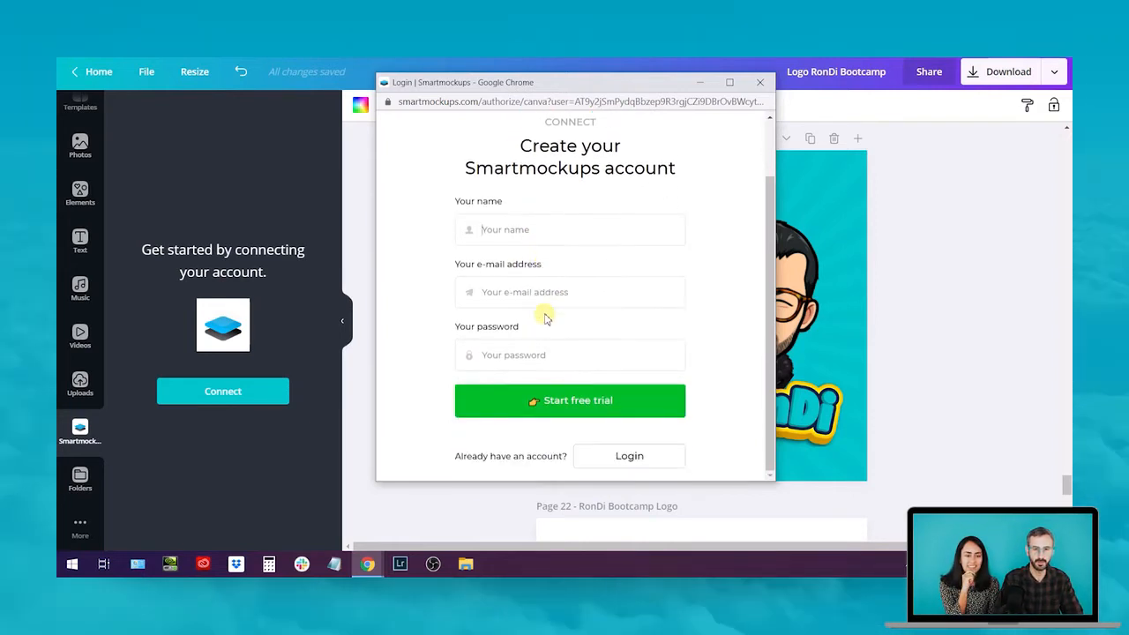
# Fill in the name, e-mail and password, start the free trial, and authorise Canva
pyautogui.click(548, 299)
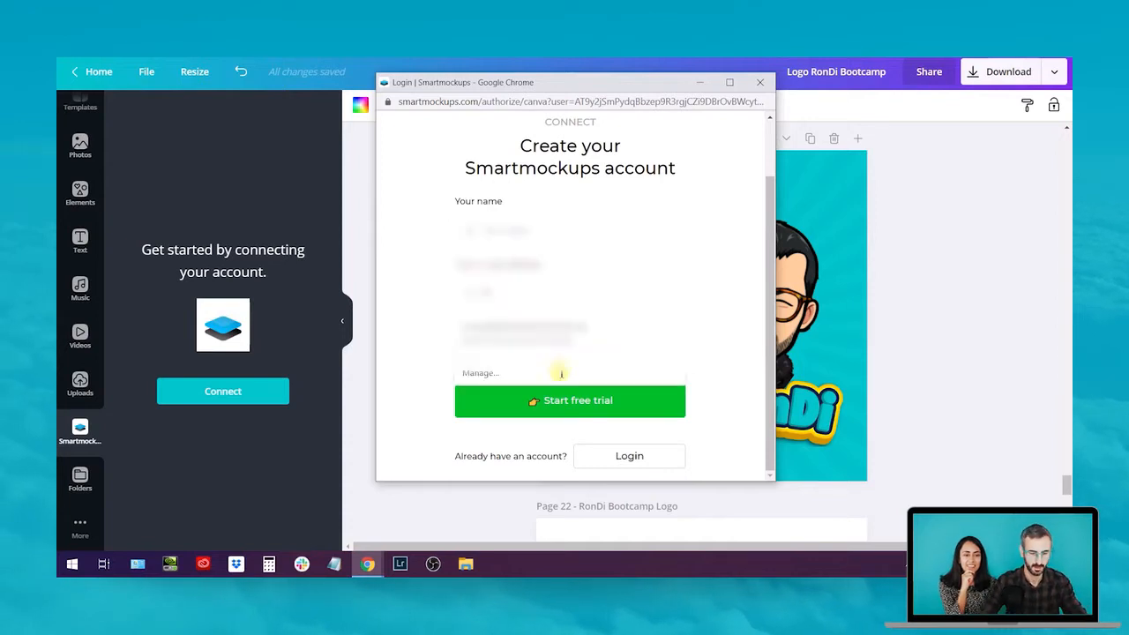
pyautogui.click(607, 239)
pyautogui.click(565, 333)
pyautogui.click(546, 360)
pyautogui.write('********')
pyautogui.click(576, 407)
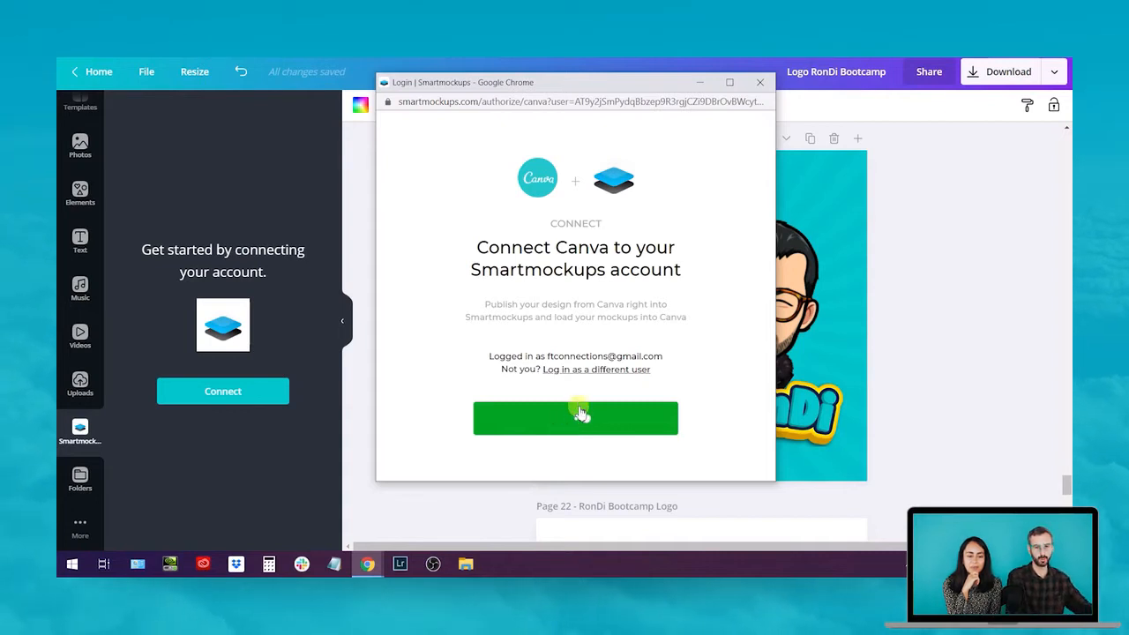
pyautogui.click(579, 419)
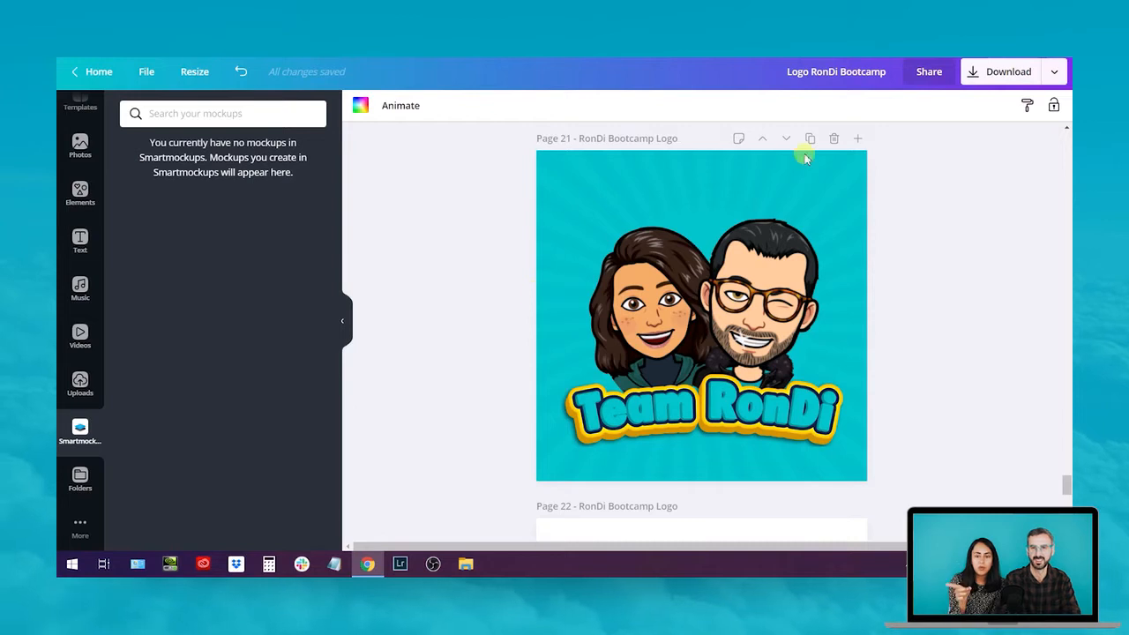
# Send page 21 with the Team RonDi logo to Smartmockups from the Download menu's extra destinations
pyautogui.click(1057, 73)
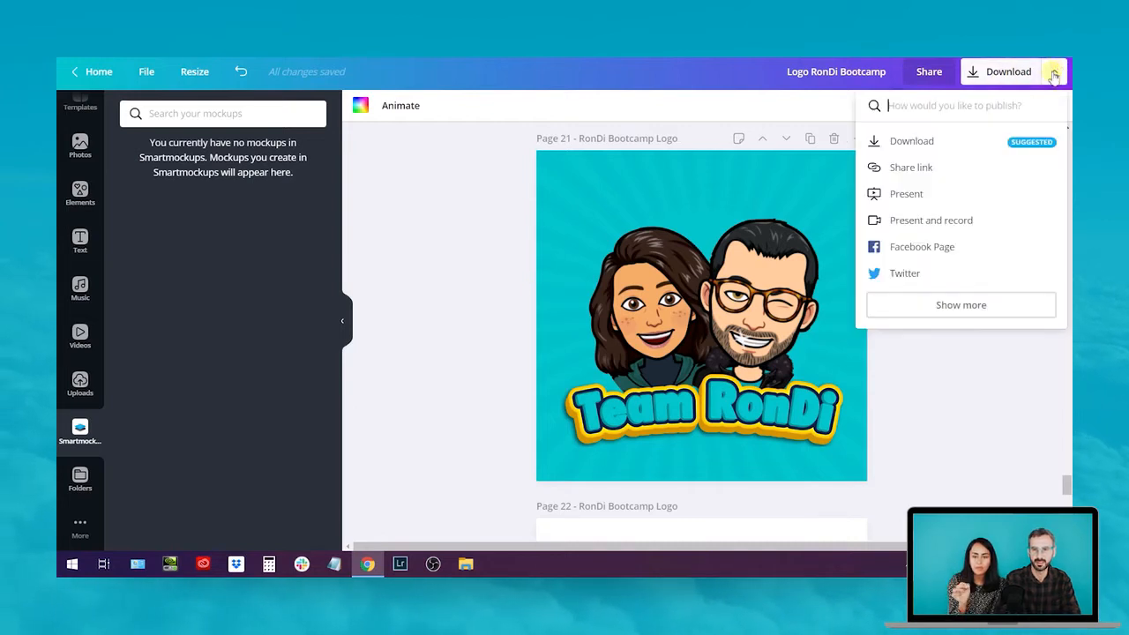
pyautogui.click(937, 305)
pyautogui.scroll(-2, 935, 260)
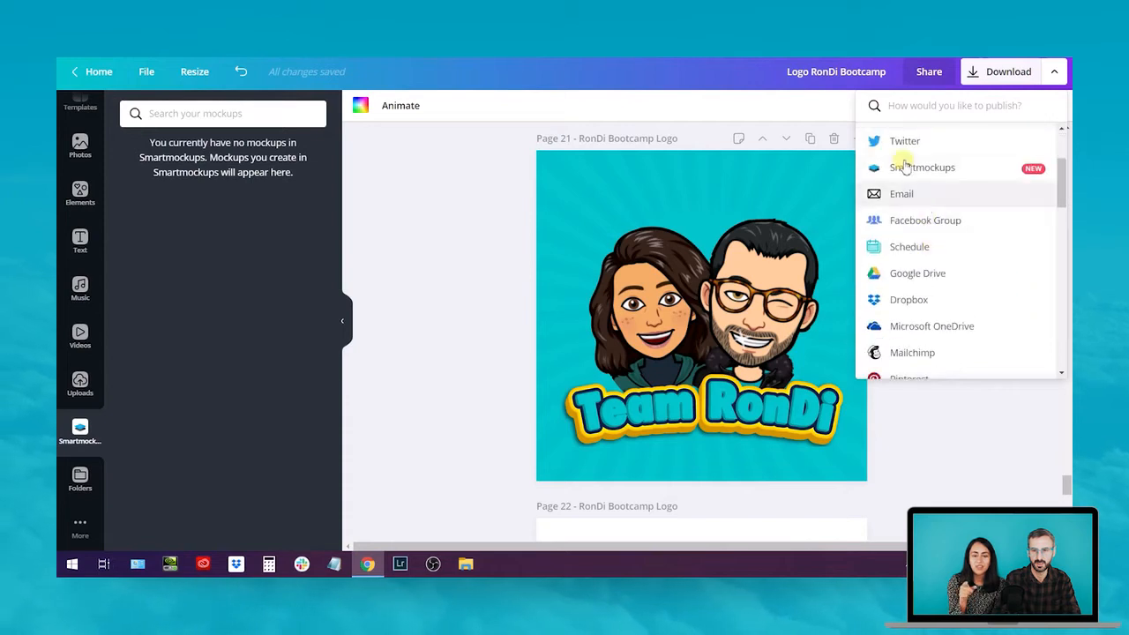
pyautogui.click(960, 175)
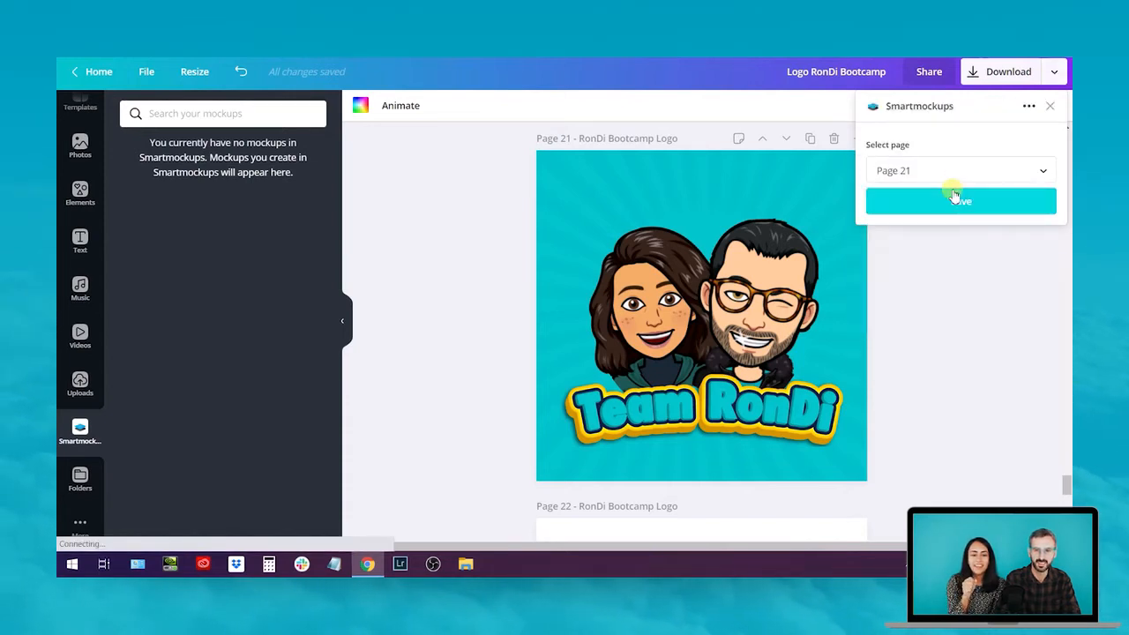
pyautogui.click(924, 203)
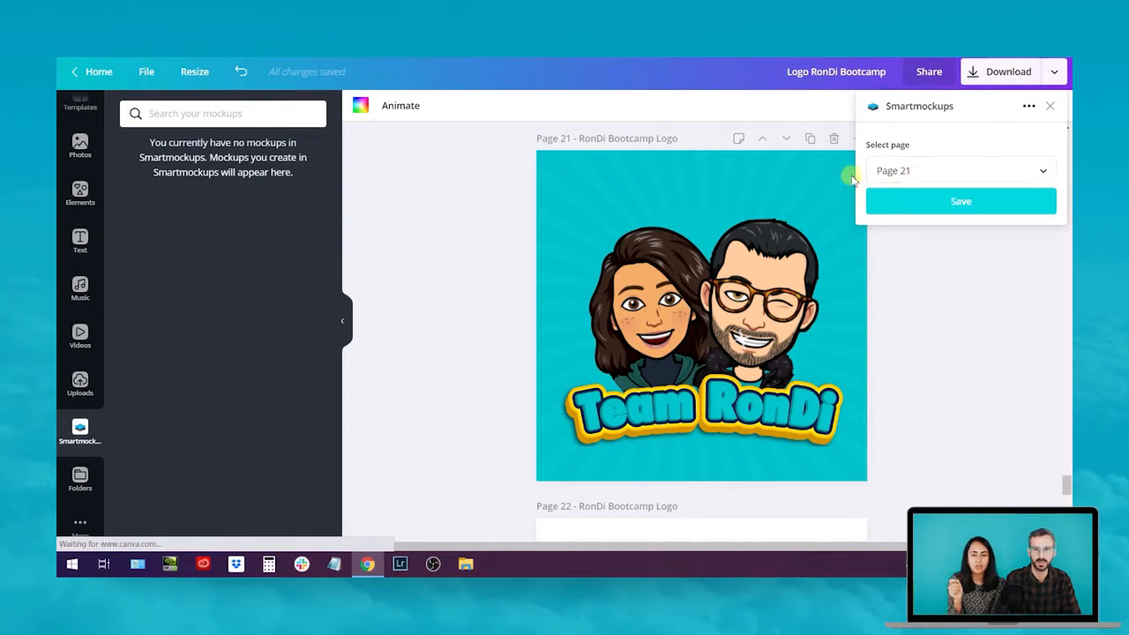
pyautogui.click(918, 210)
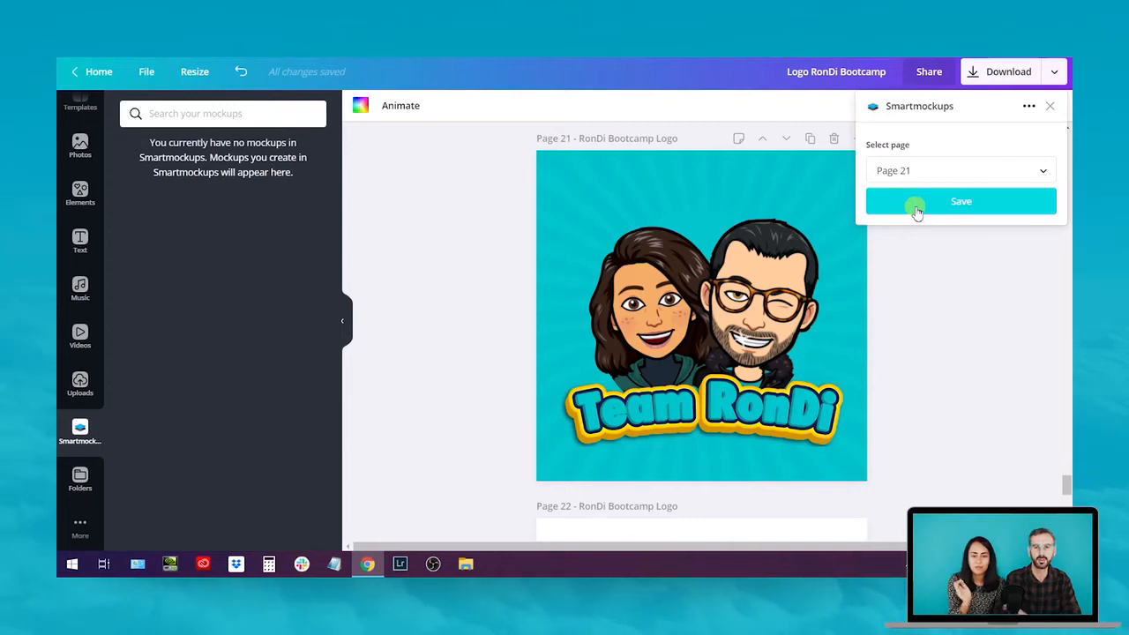
pyautogui.click(924, 206)
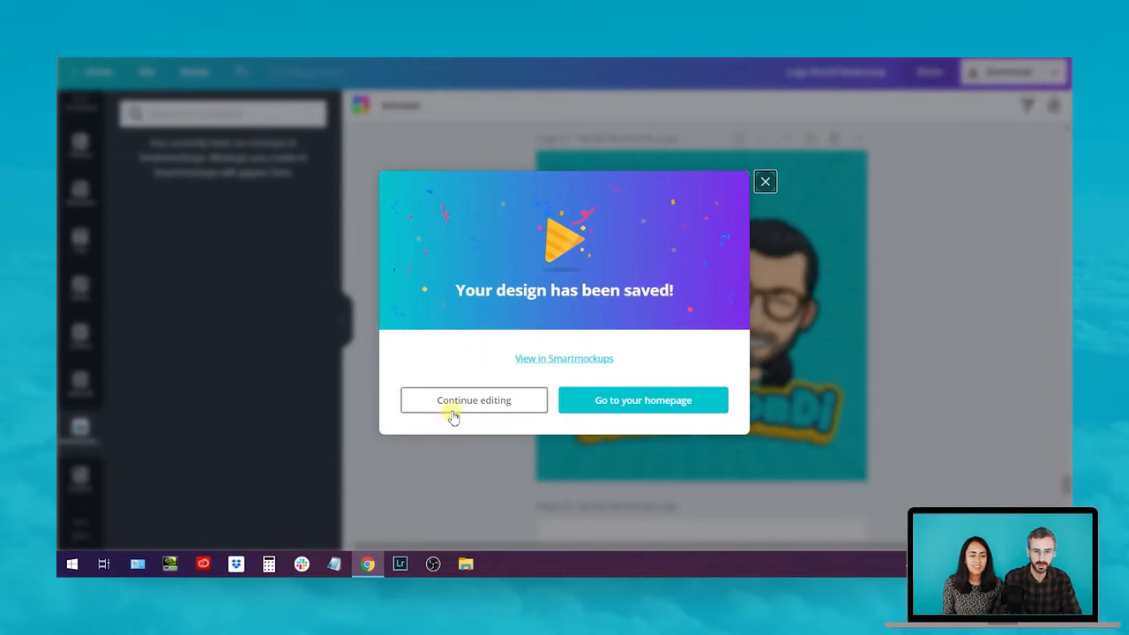
# Open the saved design in Smartmockups and scroll through the mockup sections to Latest home & decor
pyautogui.click(557, 359)
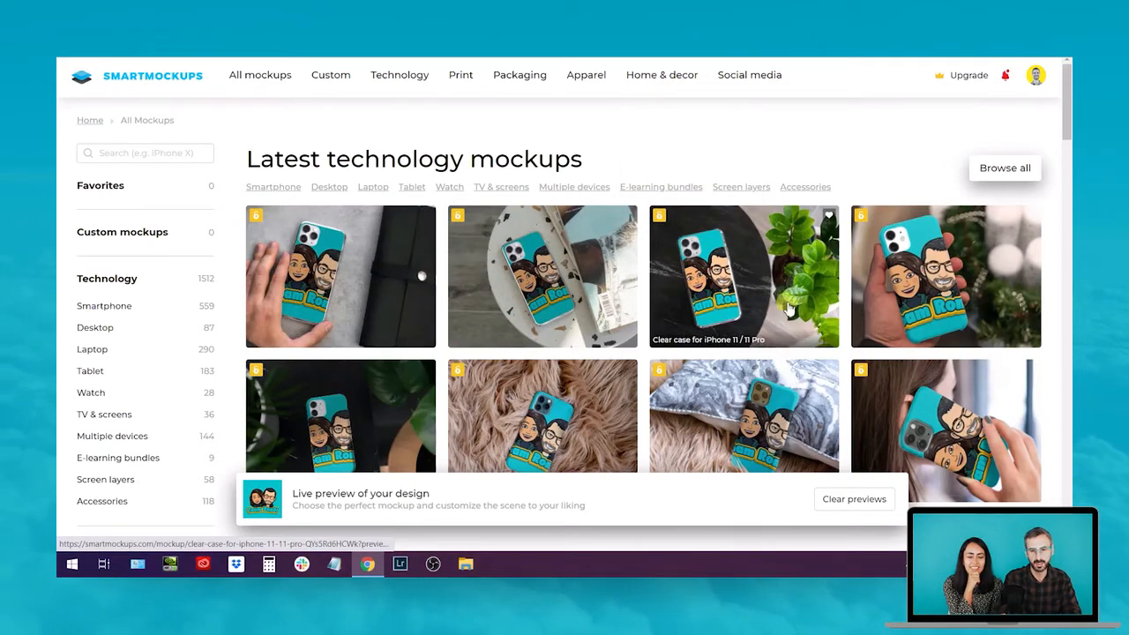
pyautogui.scroll(-1, 790, 309)
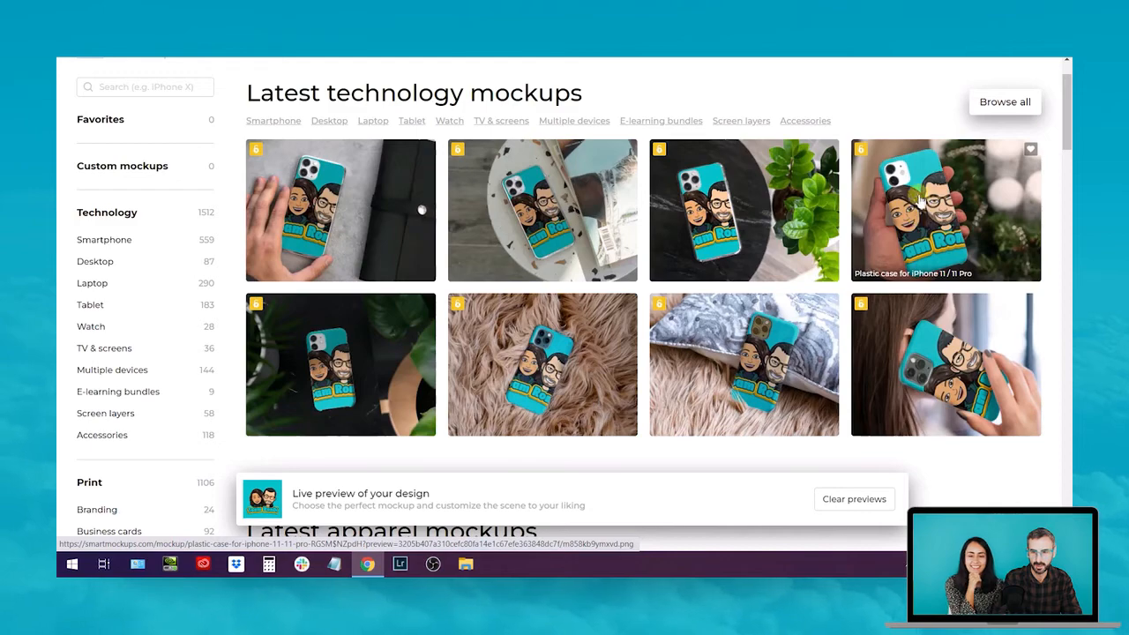
pyautogui.scroll(-3, 920, 203)
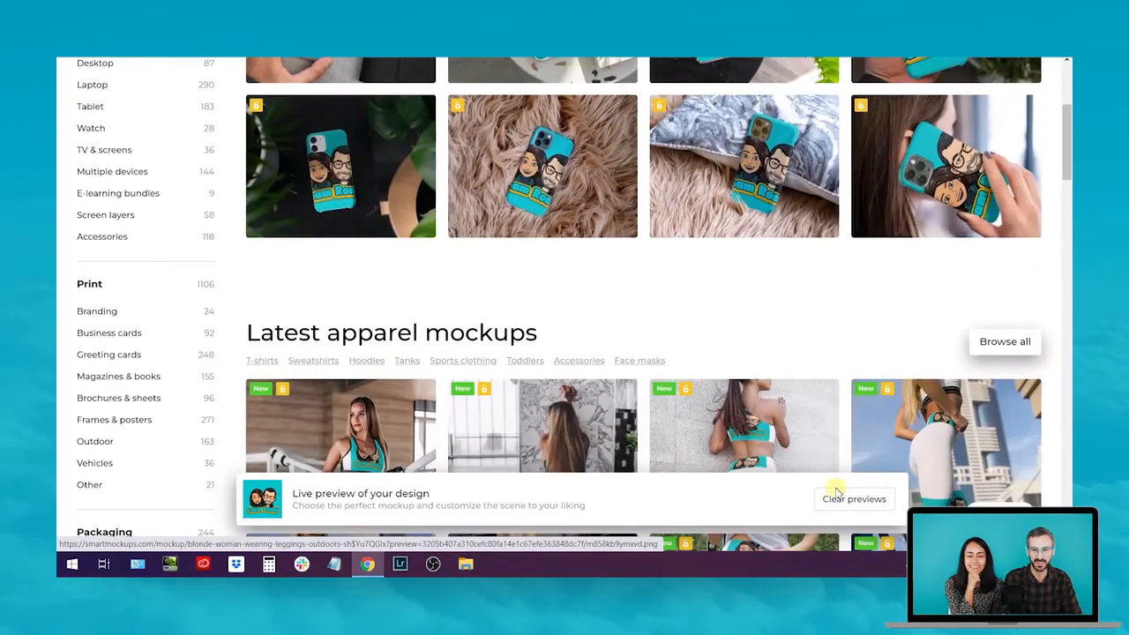
pyautogui.scroll(-4, 801, 247)
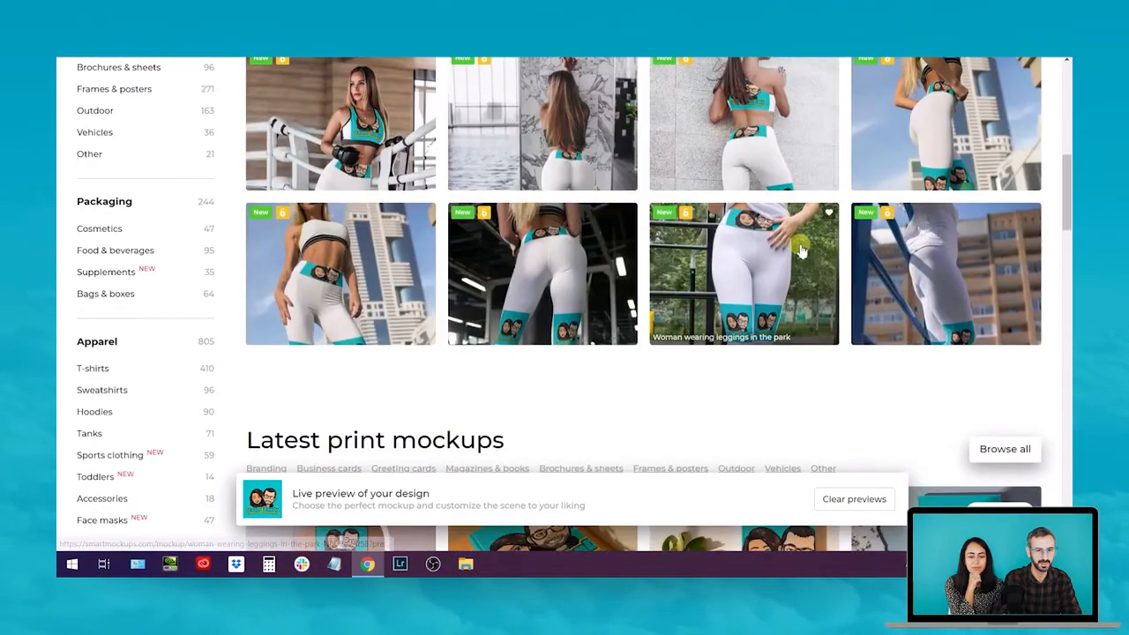
pyautogui.scroll(-3, 800, 251)
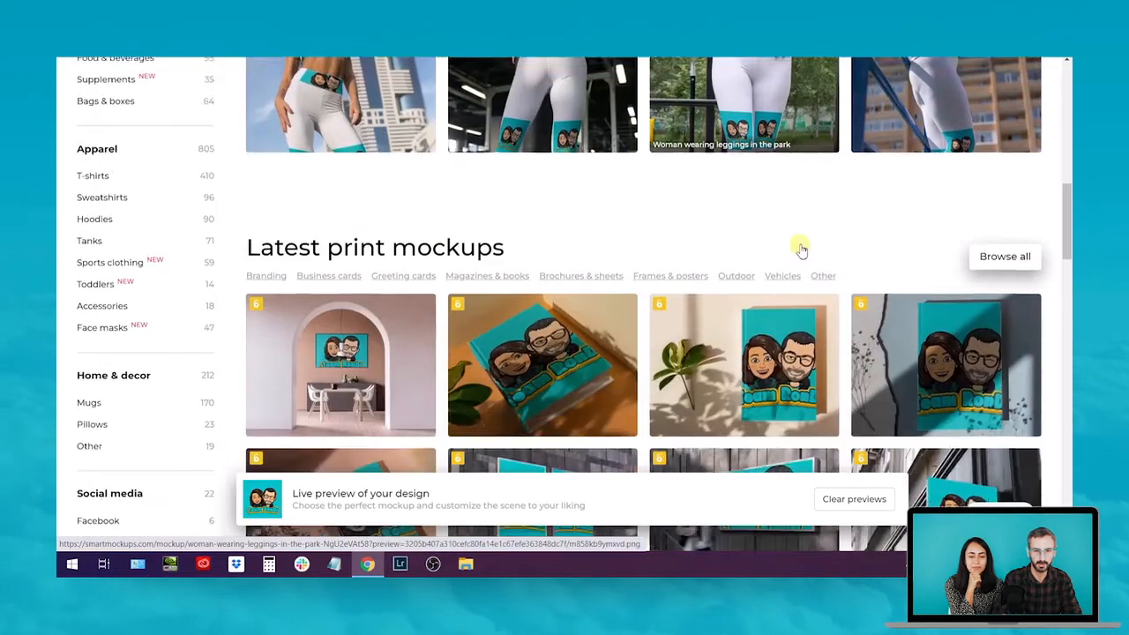
pyautogui.scroll(2, 800, 251)
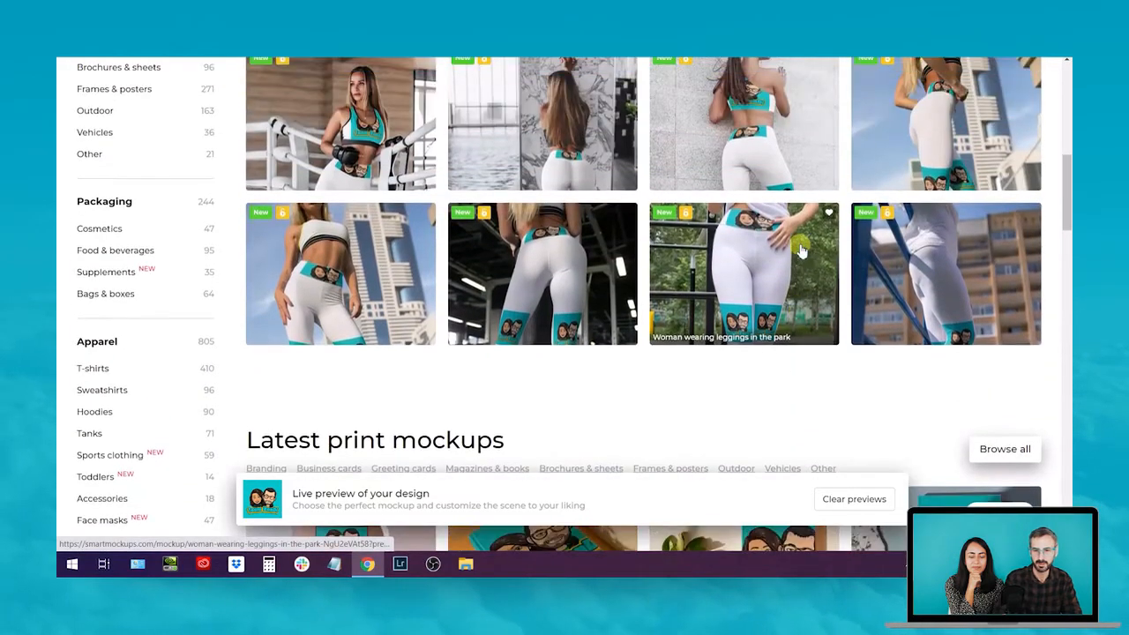
pyautogui.scroll(3, 801, 252)
pyautogui.scroll(-2, 801, 251)
pyautogui.scroll(-4, 801, 249)
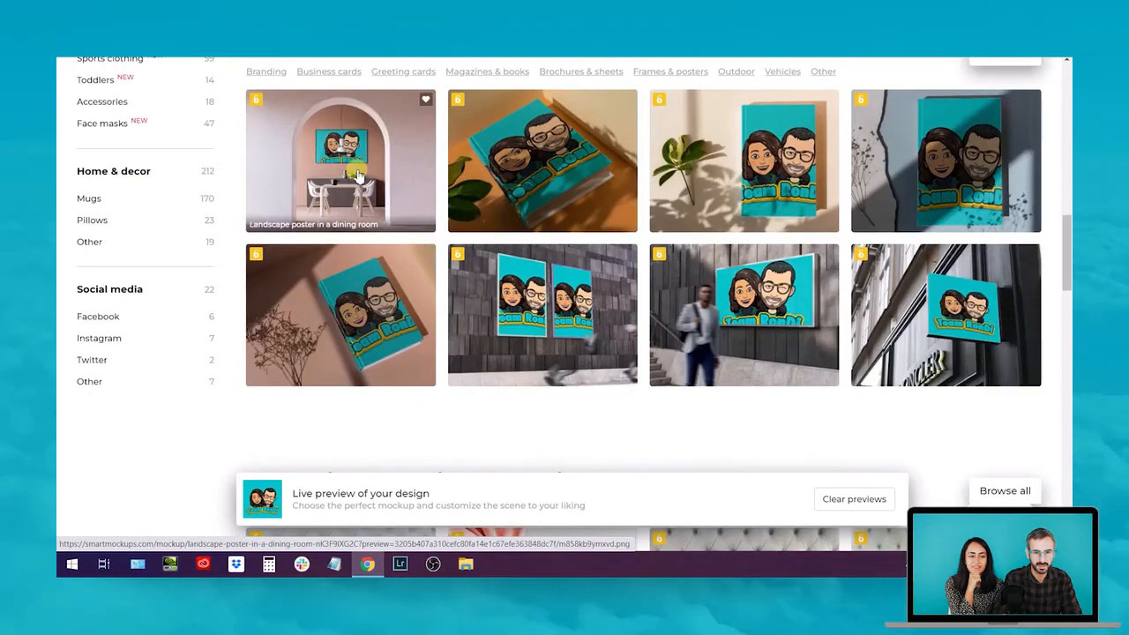
pyautogui.scroll(-5, 365, 167)
pyautogui.scroll(-2, 374, 150)
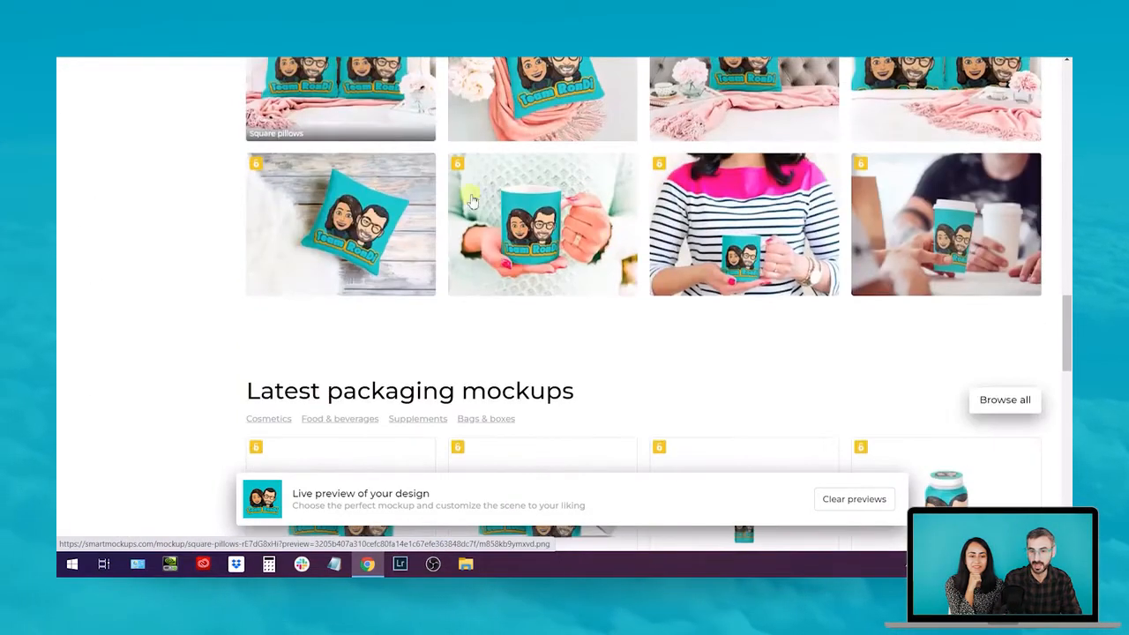
pyautogui.scroll(-5, 630, 254)
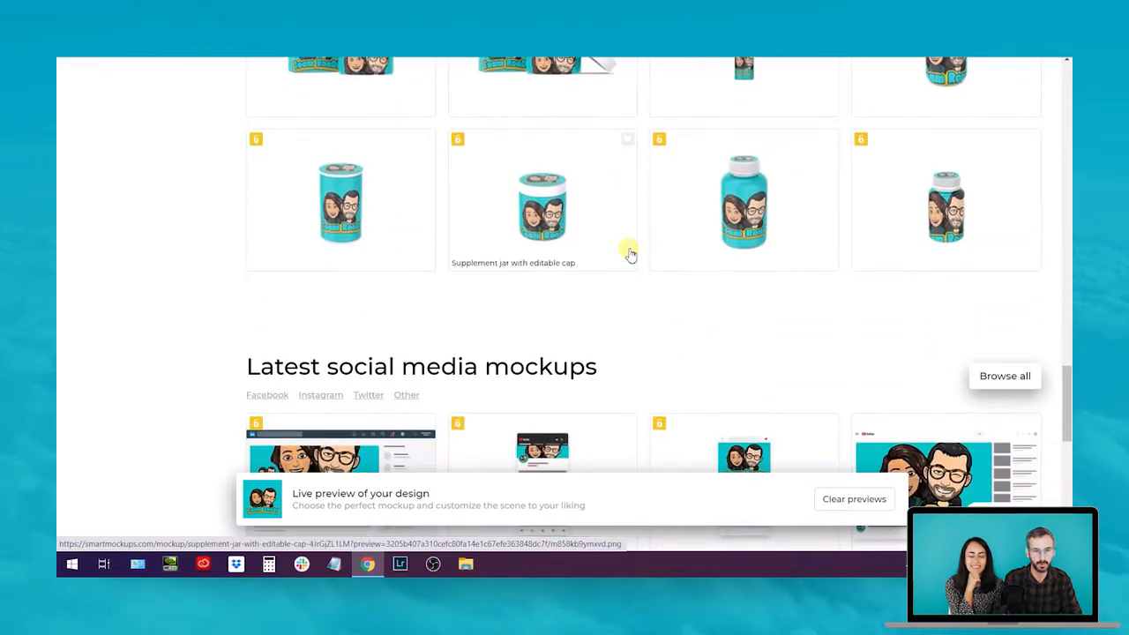
pyautogui.scroll(-2, 629, 254)
pyautogui.scroll(-7, 630, 254)
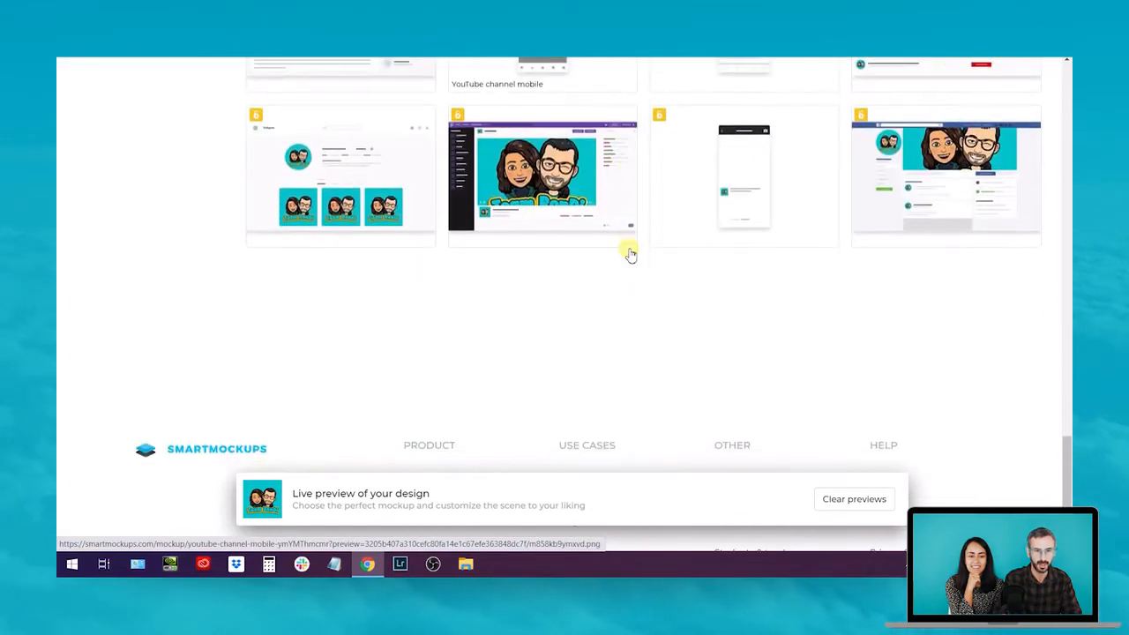
pyautogui.scroll(10, 630, 254)
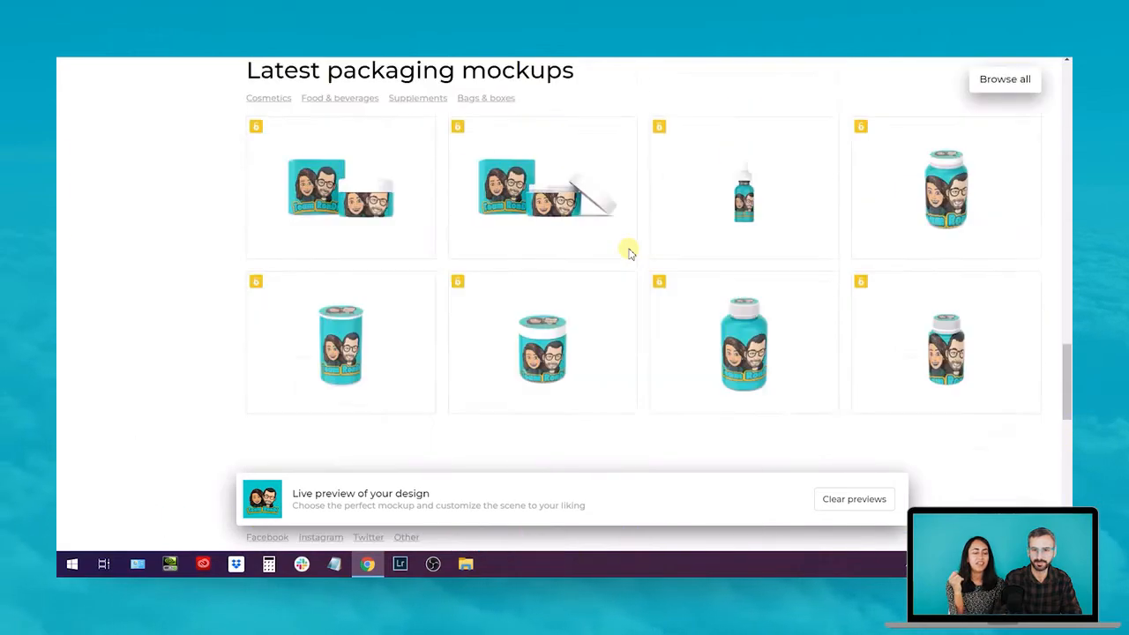
pyautogui.scroll(5, 634, 247)
pyautogui.scroll(8, 635, 242)
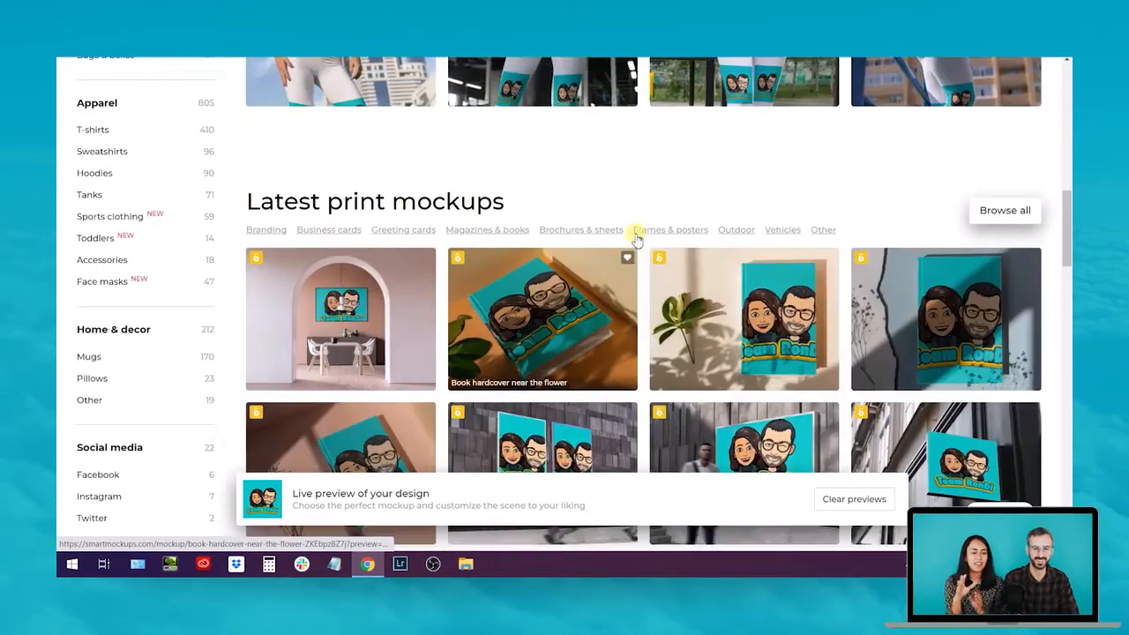
pyautogui.scroll(-8, 755, 369)
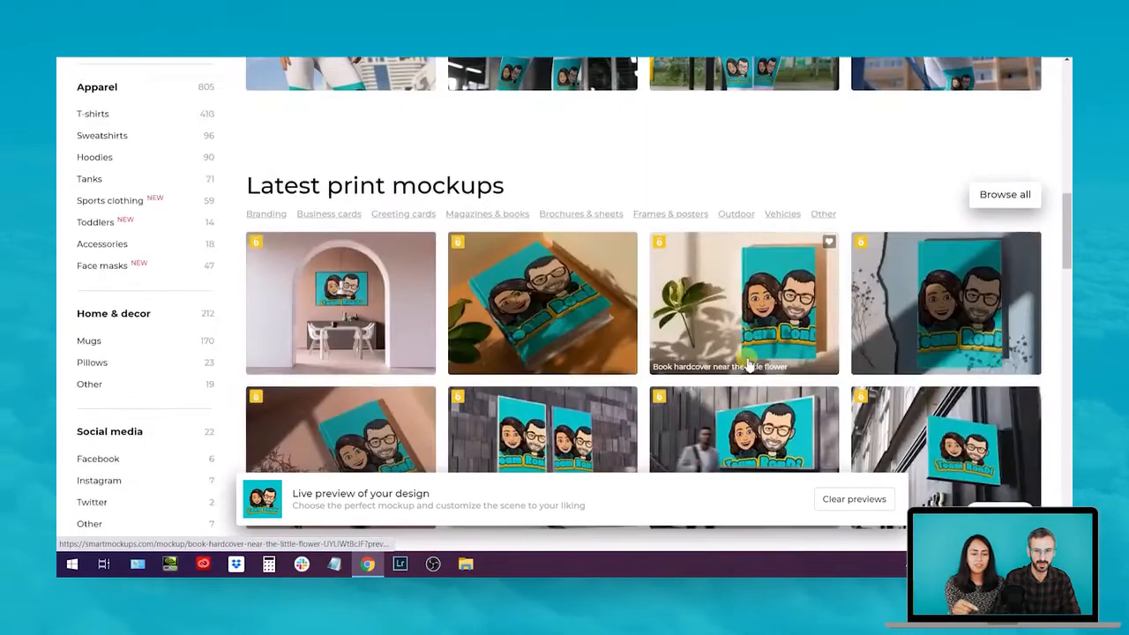
pyautogui.scroll(-2, 747, 362)
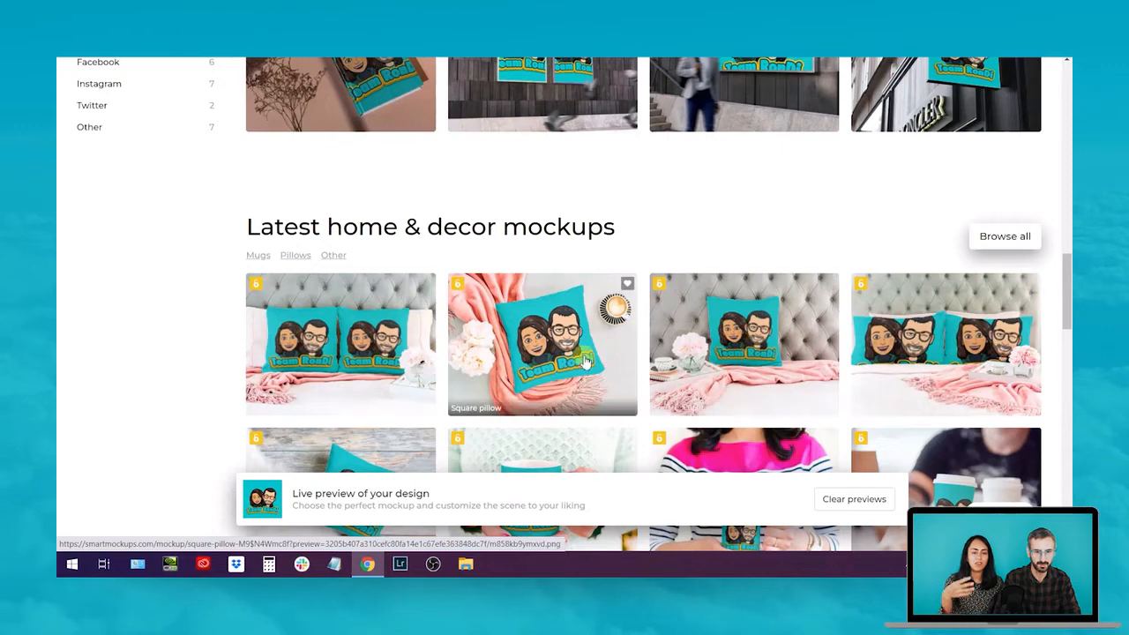
# Open the Square pillow mockup and save it to the Canva design
pyautogui.click(730, 346)
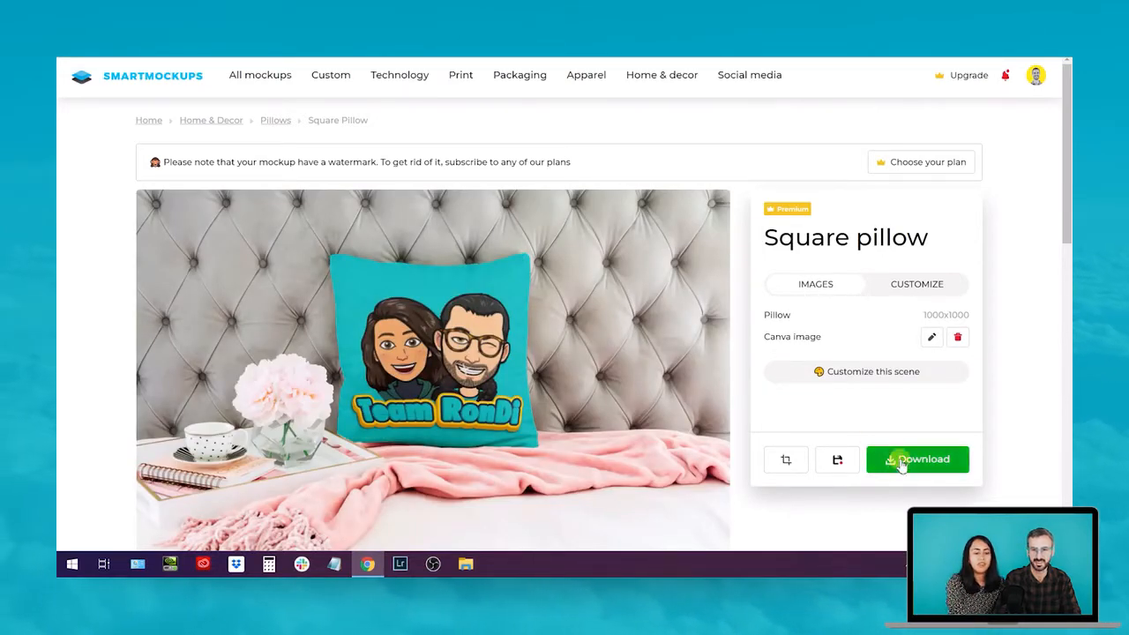
pyautogui.click(838, 464)
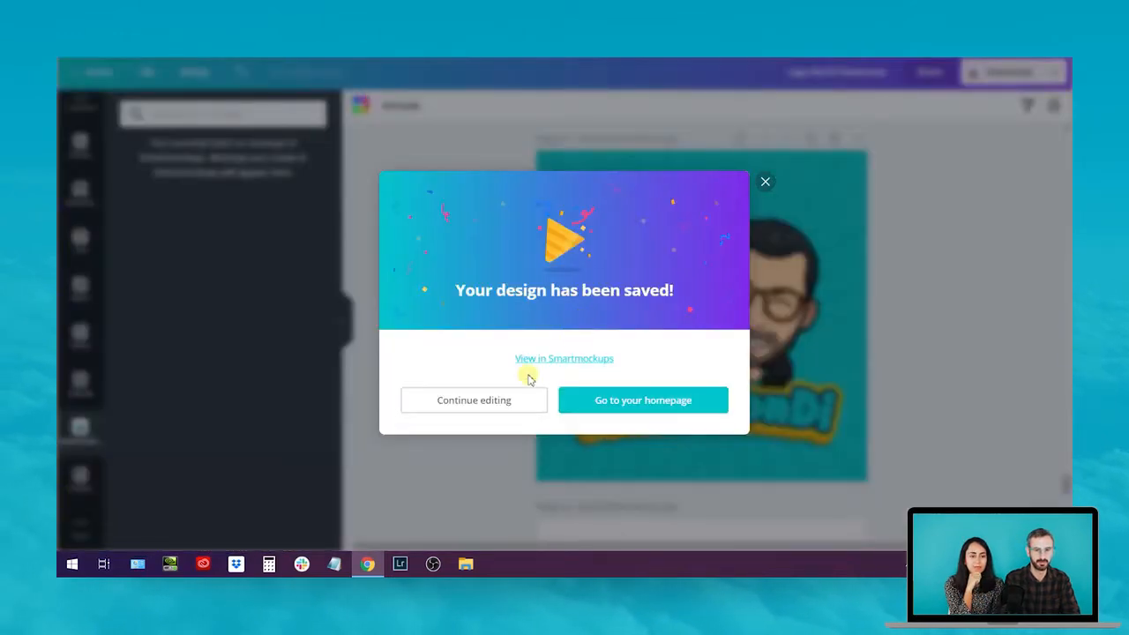
# Return to editing and reload Canva so the saved pillow mockup appears
pyautogui.click(502, 398)
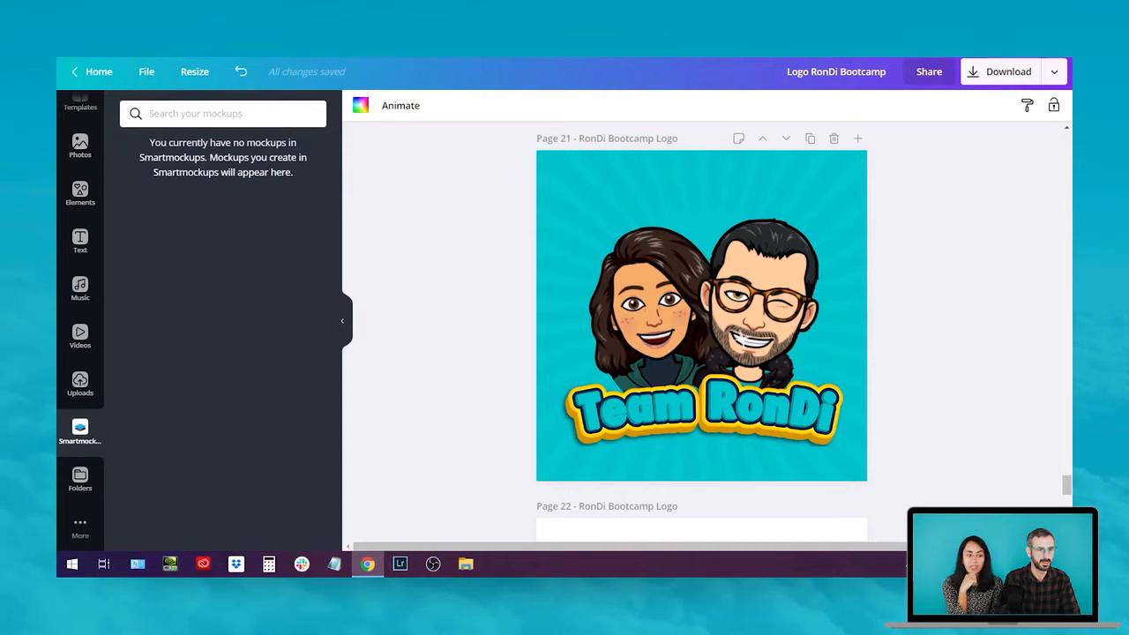
pyautogui.press('F5')
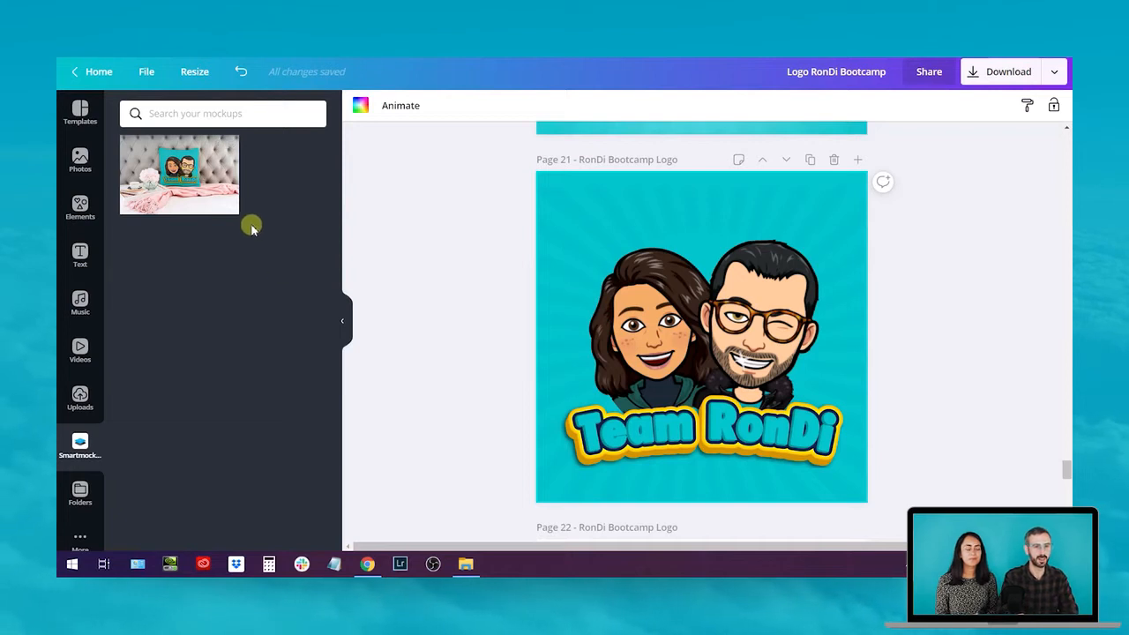
pyautogui.scroll(-1, 914, 398)
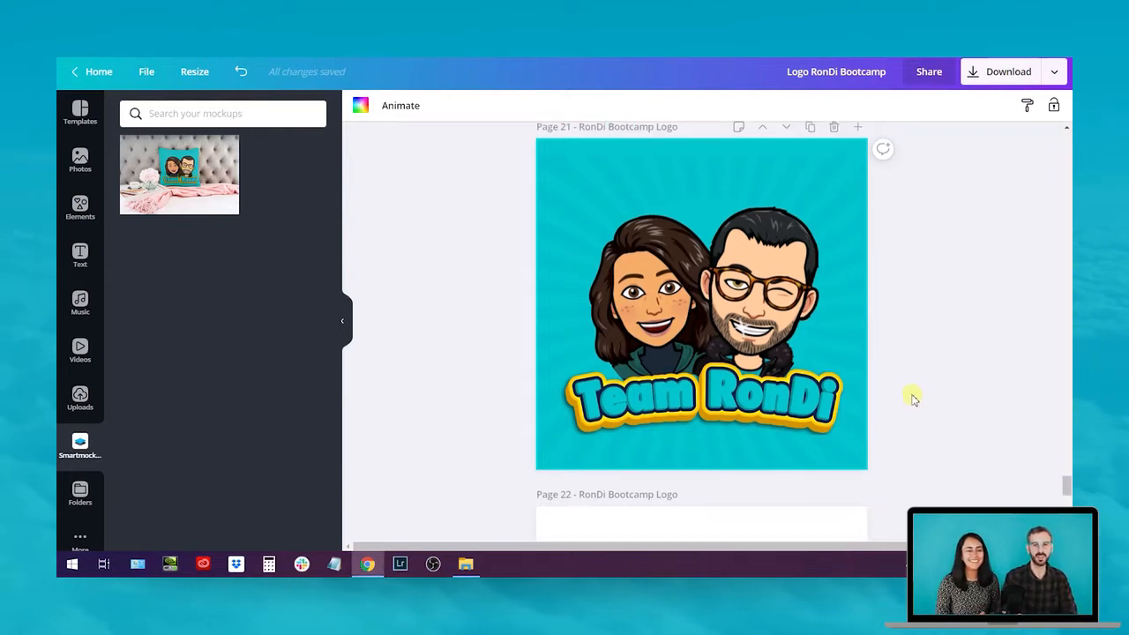
# Duplicate page 21 as page 22 and delete the Team RonDi logo, keeping the teal background
pyautogui.click(810, 127)
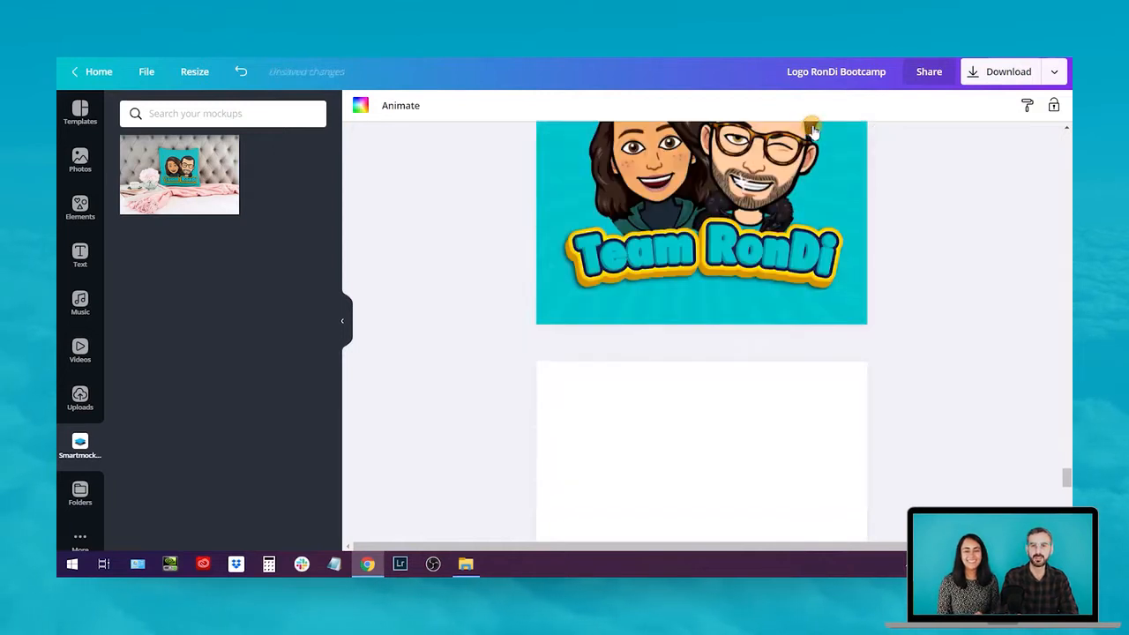
pyautogui.moveTo(423, 167); pyautogui.dragTo(790, 399)
pyautogui.press('Delete')
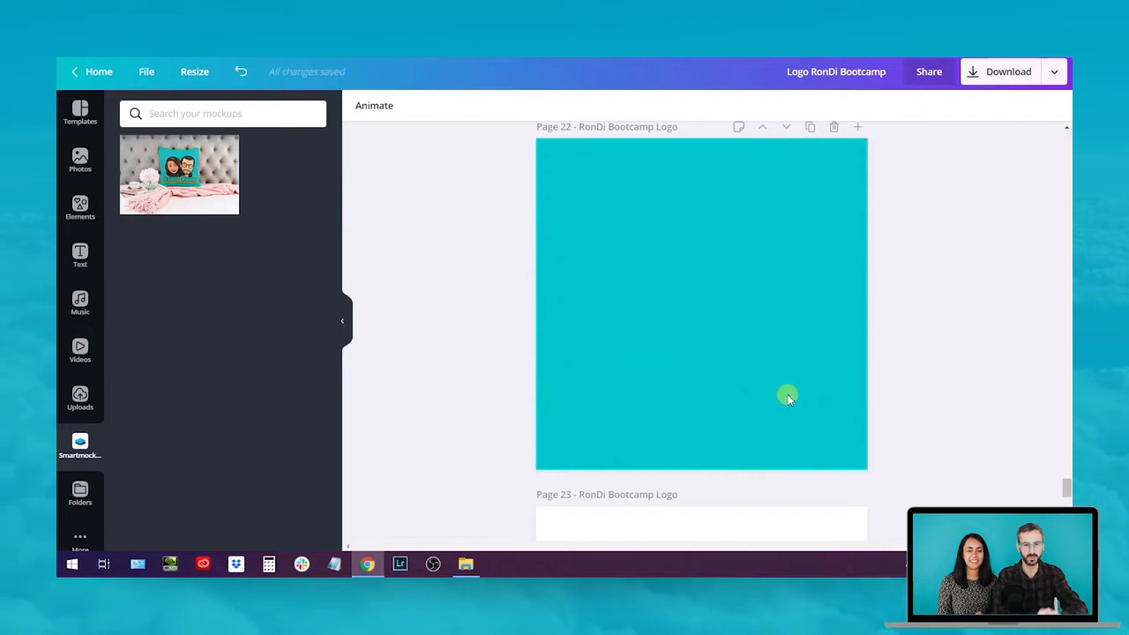
pyautogui.click(749, 361)
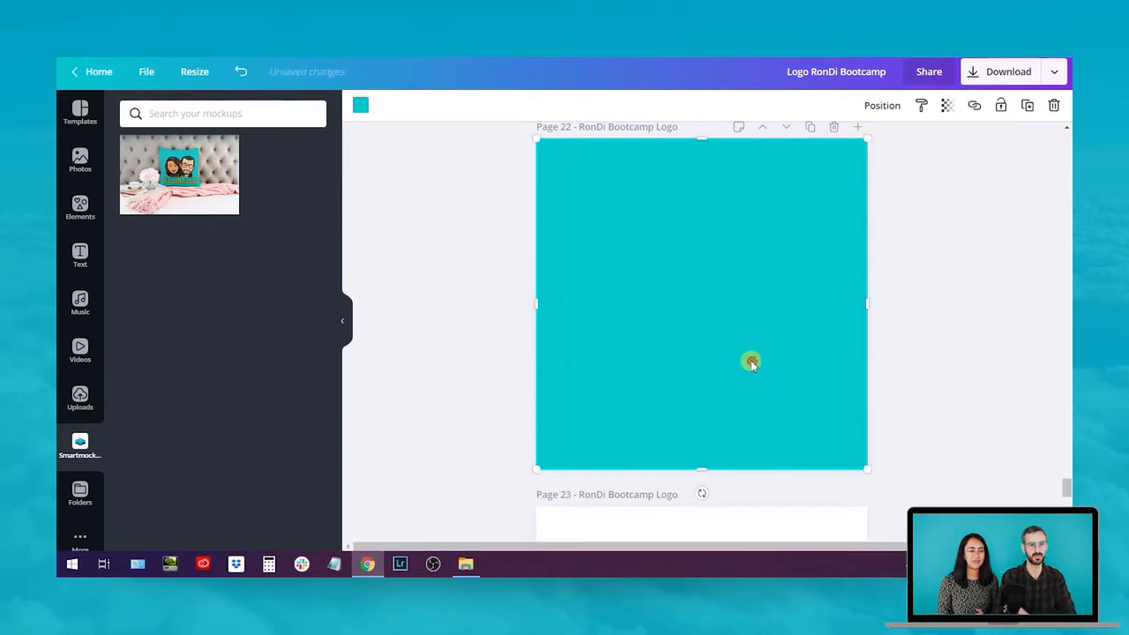
# Add the square pillow mockup to Page 22 and stretch it to fill the whole page
pyautogui.click(179, 179)
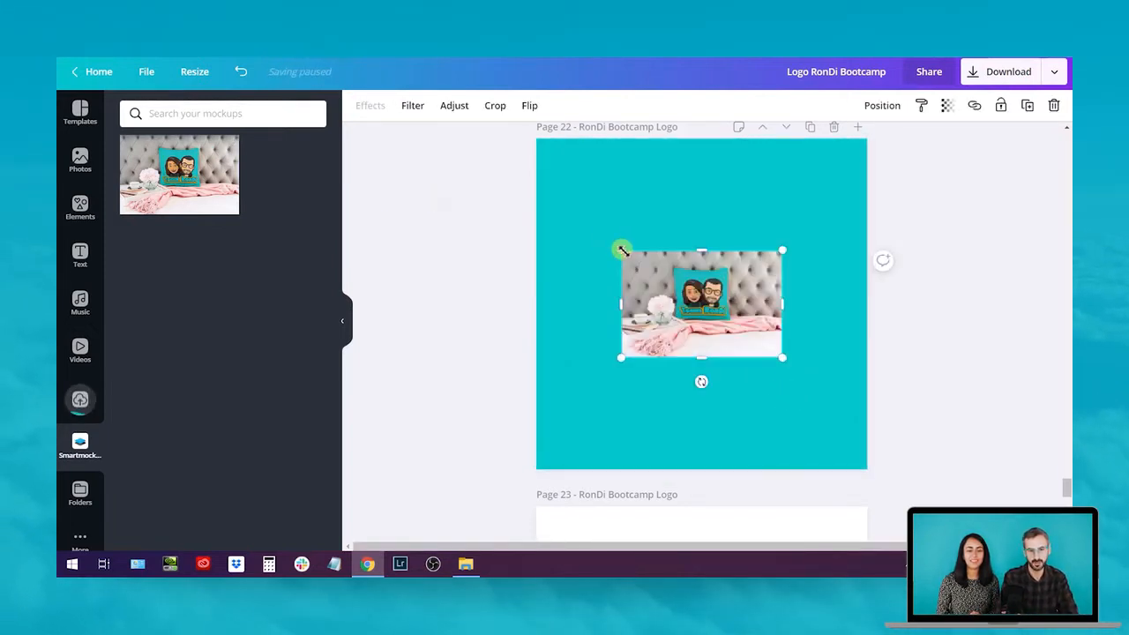
pyautogui.moveTo(617, 250); pyautogui.dragTo(537, 195)
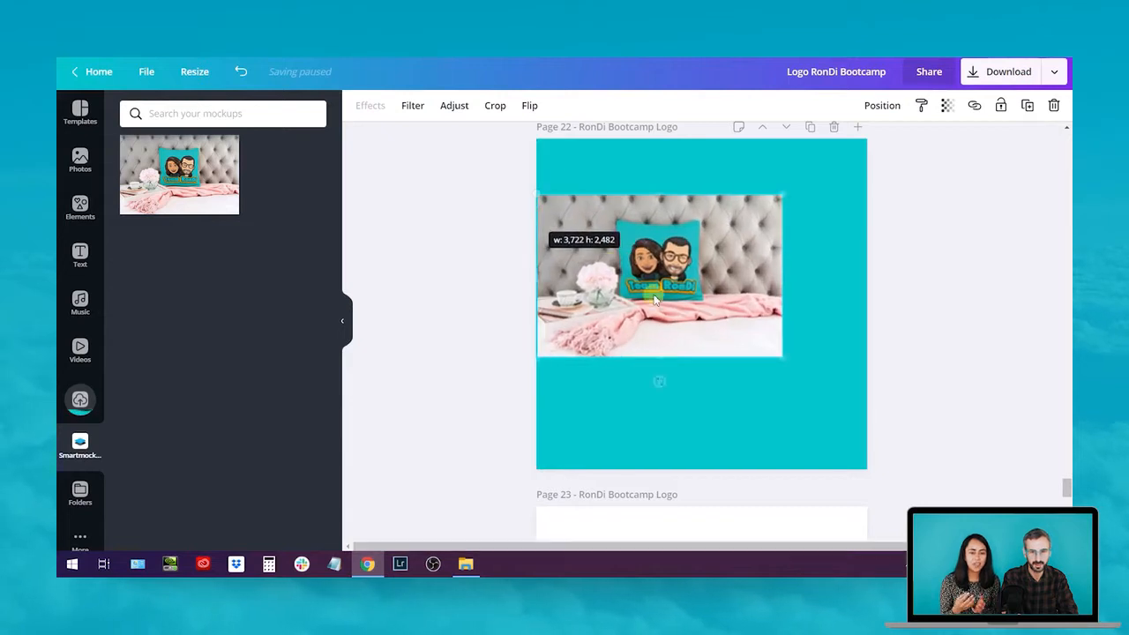
pyautogui.moveTo(782, 361); pyautogui.dragTo(842, 454)
pyautogui.moveTo(696, 416); pyautogui.dragTo(703, 469)
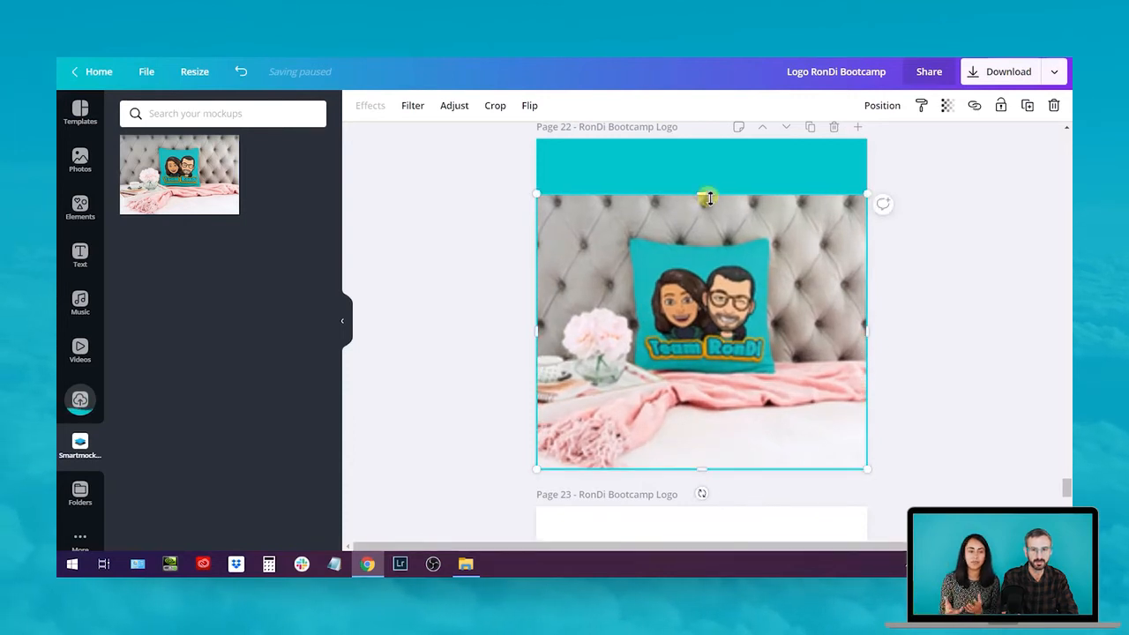
pyautogui.moveTo(706, 192); pyautogui.dragTo(708, 140)
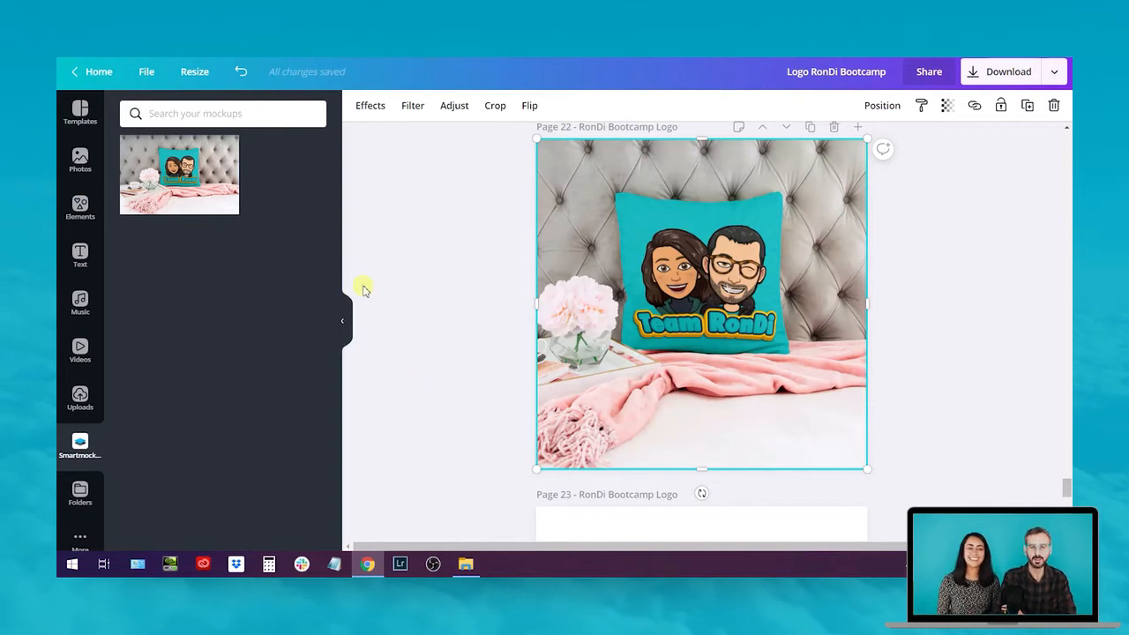
pyautogui.click(79, 395)
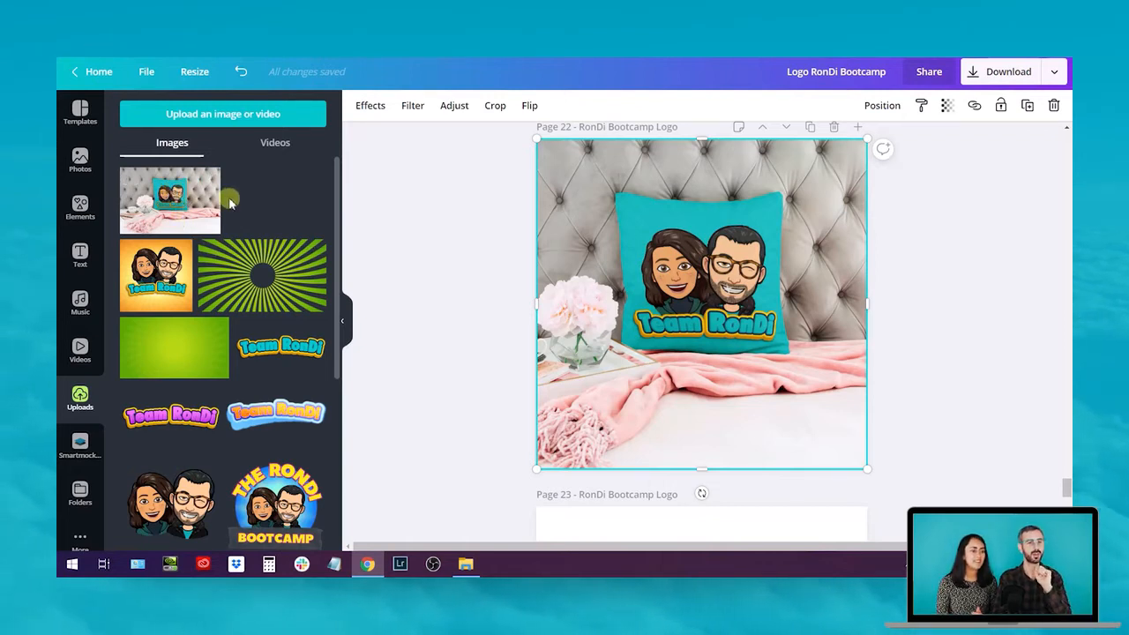
pyautogui.scroll(-1, 230, 221)
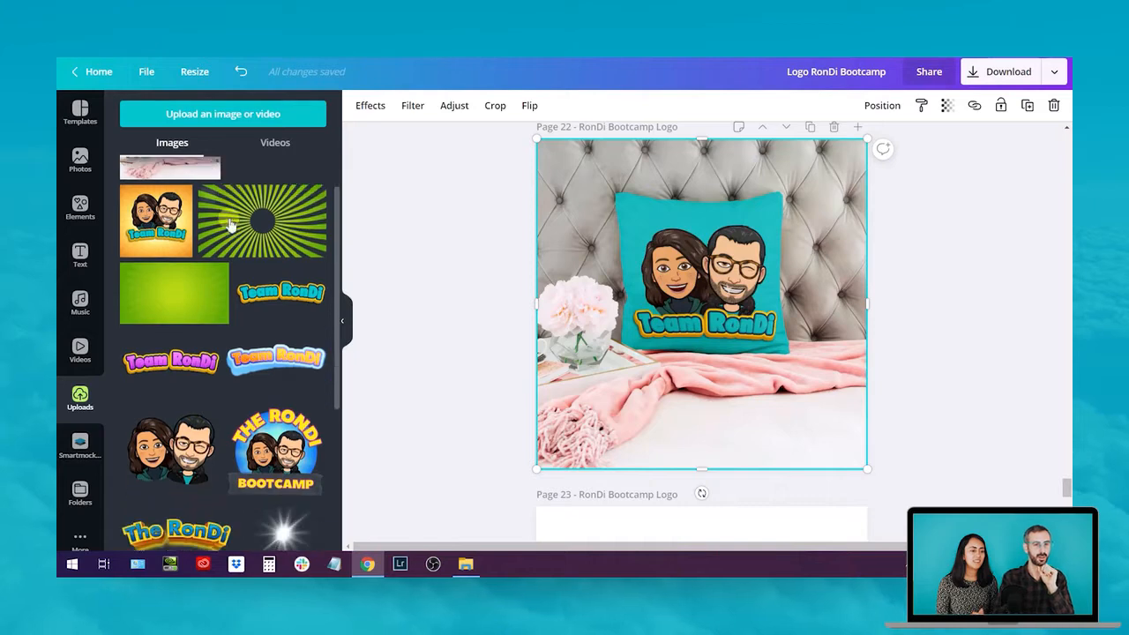
pyautogui.click(80, 448)
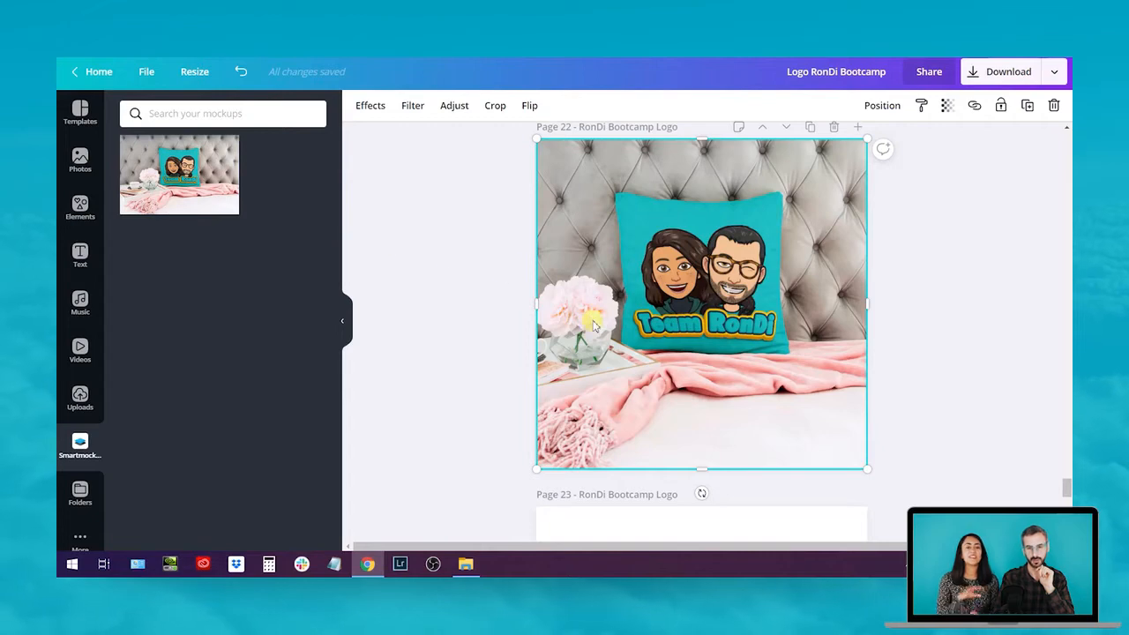
# Show the previously uploaded images in the Uploads panel
pyautogui.click(80, 397)
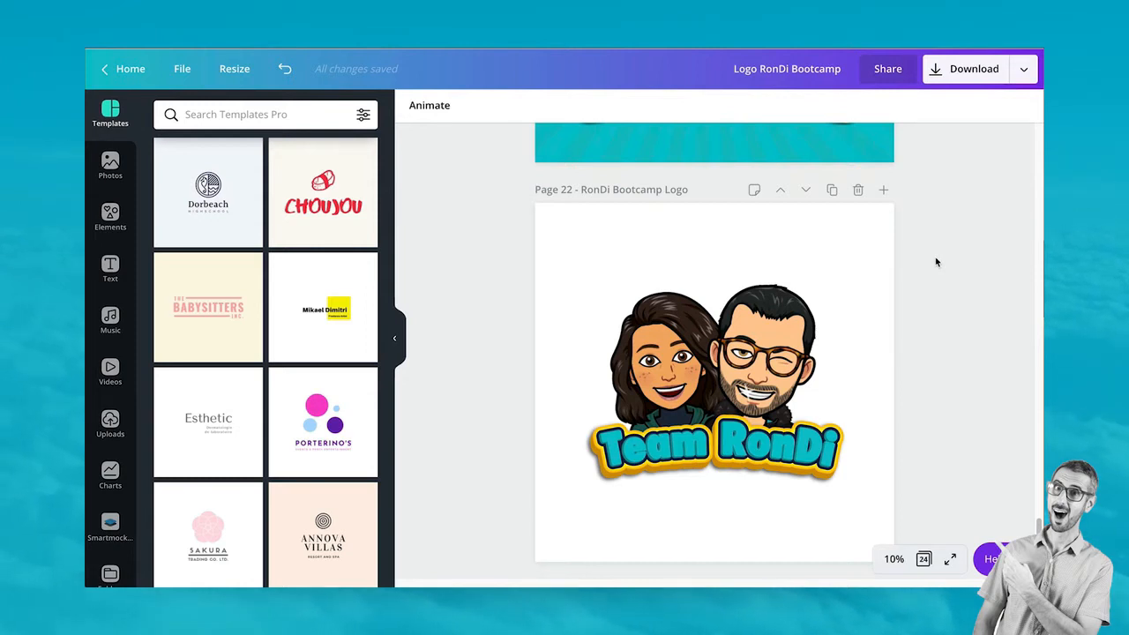
# Scroll through the design's pages and select Page 22 with the Team RonDi logo on white
pyautogui.scroll(-3, 932, 321)
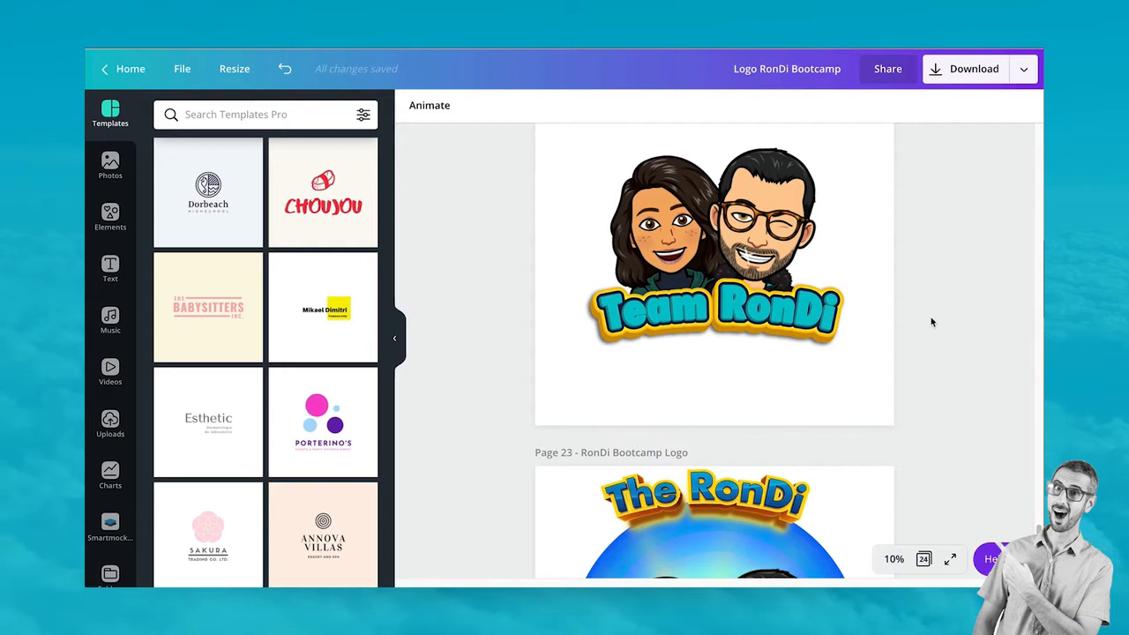
pyautogui.scroll(2, 932, 321)
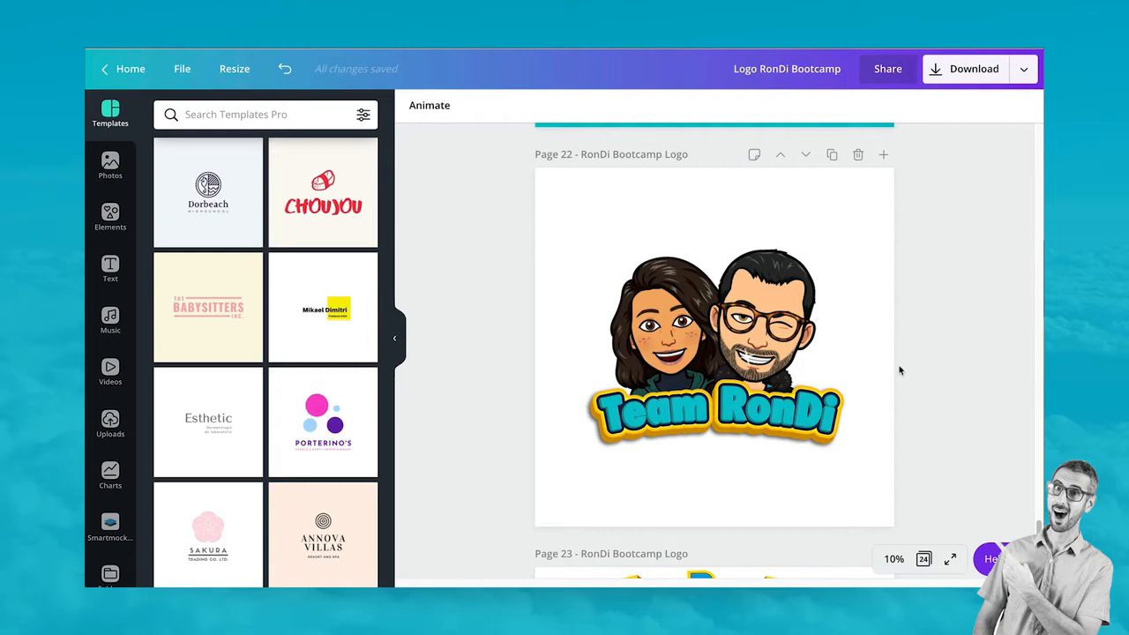
pyautogui.scroll(3, 900, 374)
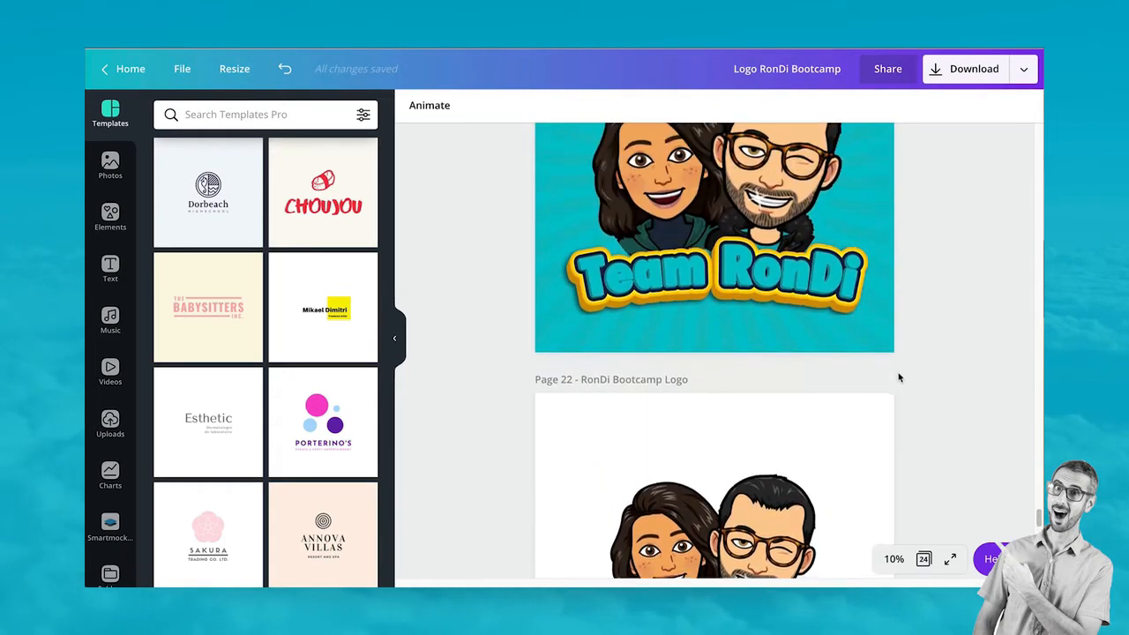
pyautogui.scroll(-6, 900, 377)
pyautogui.scroll(2, 897, 371)
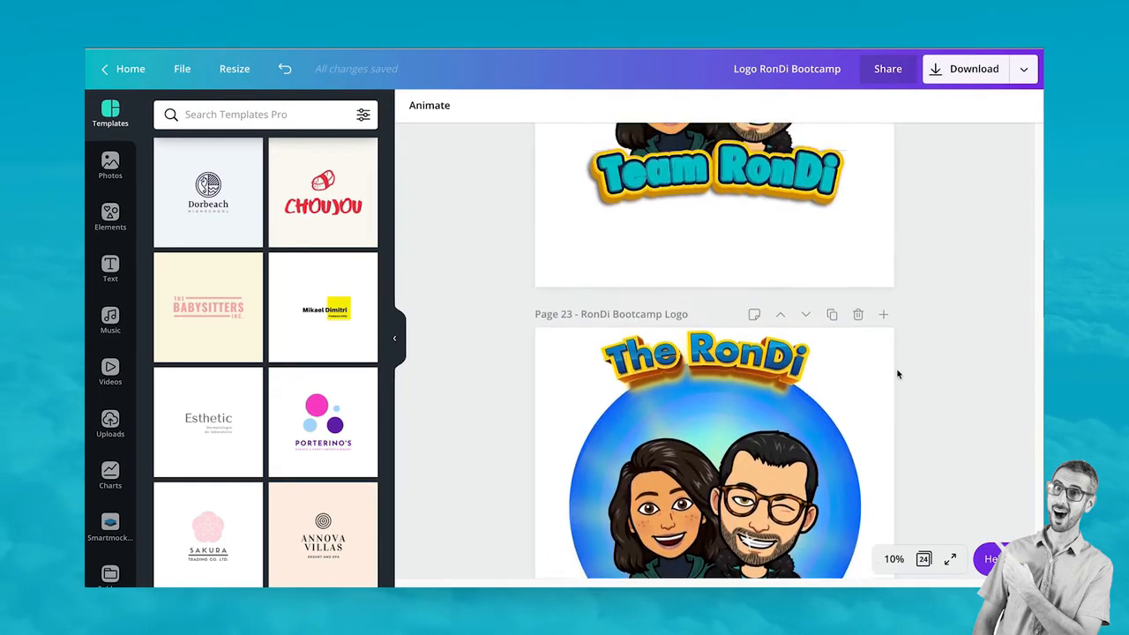
pyautogui.scroll(3, 668, 314)
pyautogui.scroll(-2, 669, 314)
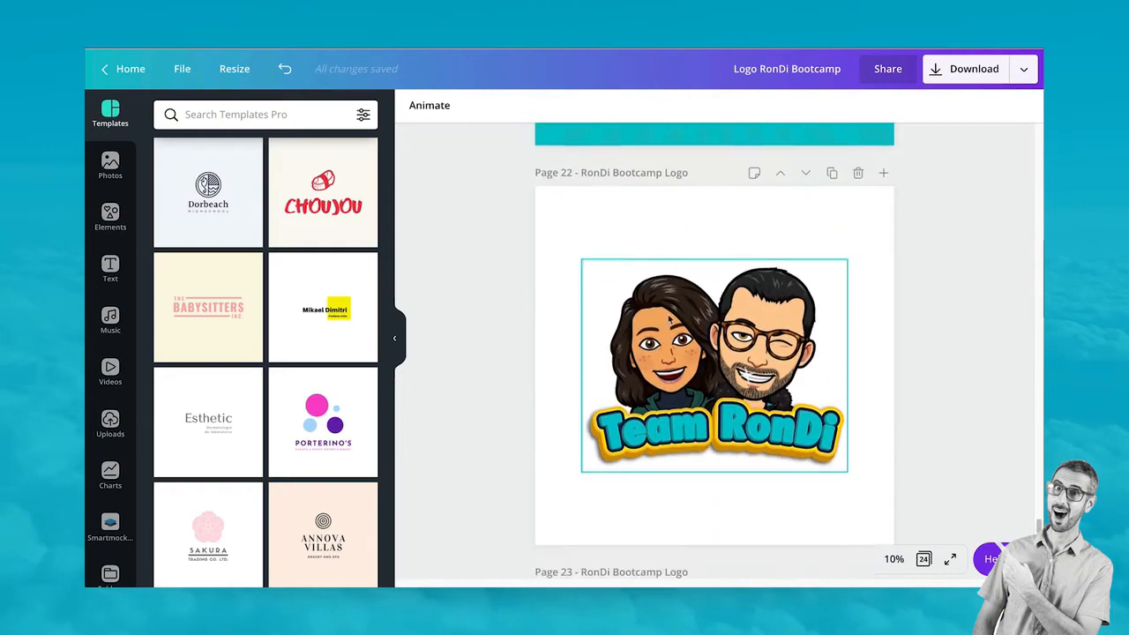
pyautogui.scroll(7, 669, 320)
pyautogui.scroll(5, 669, 324)
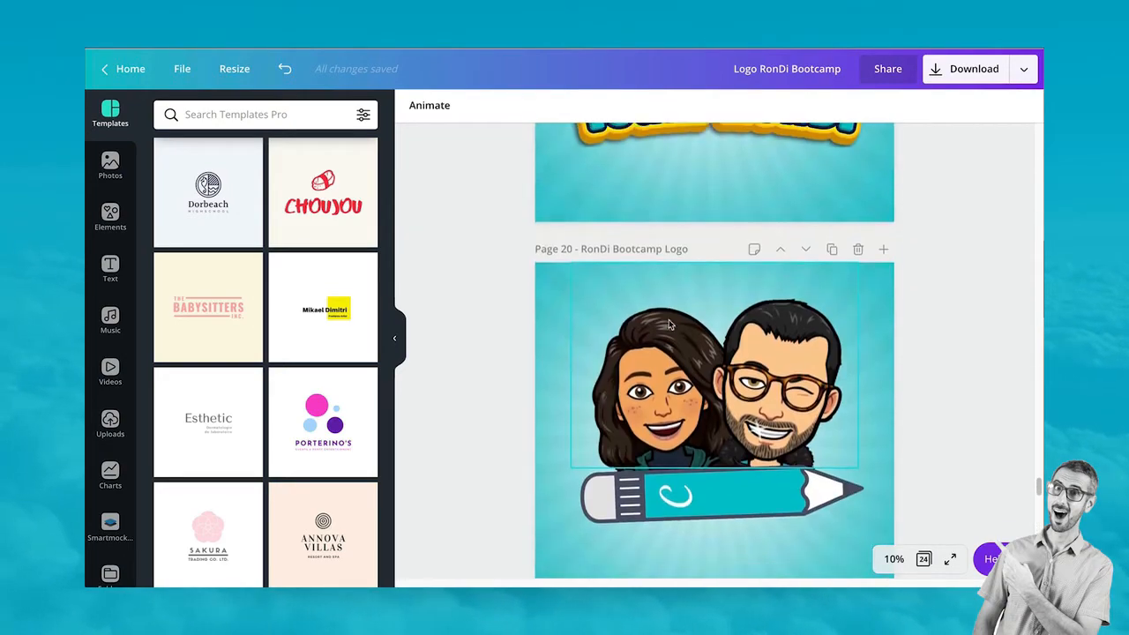
pyautogui.scroll(-9, 669, 324)
pyautogui.scroll(7, 668, 325)
pyautogui.scroll(13, 670, 325)
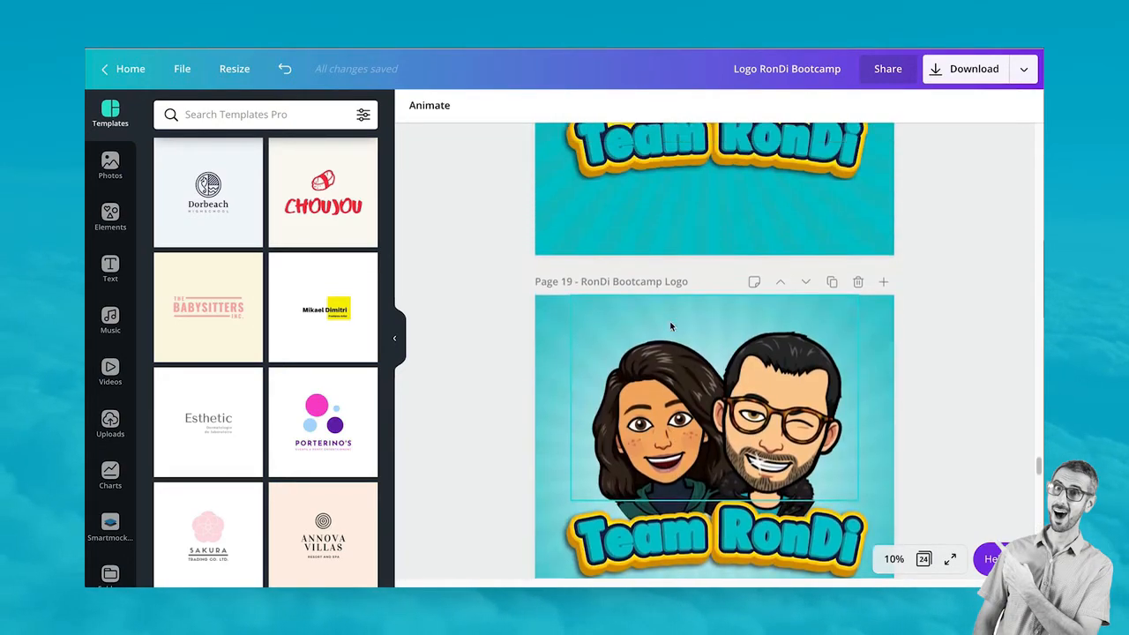
pyautogui.scroll(4, 671, 324)
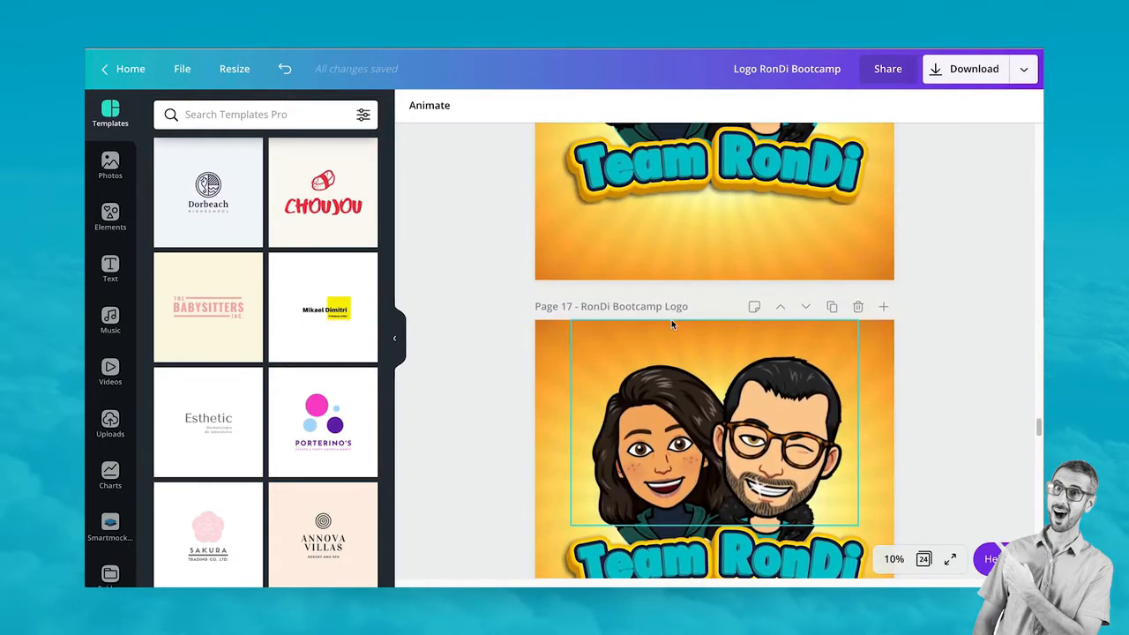
pyautogui.scroll(4, 671, 324)
pyautogui.scroll(-3, 671, 324)
pyautogui.scroll(-20, 670, 327)
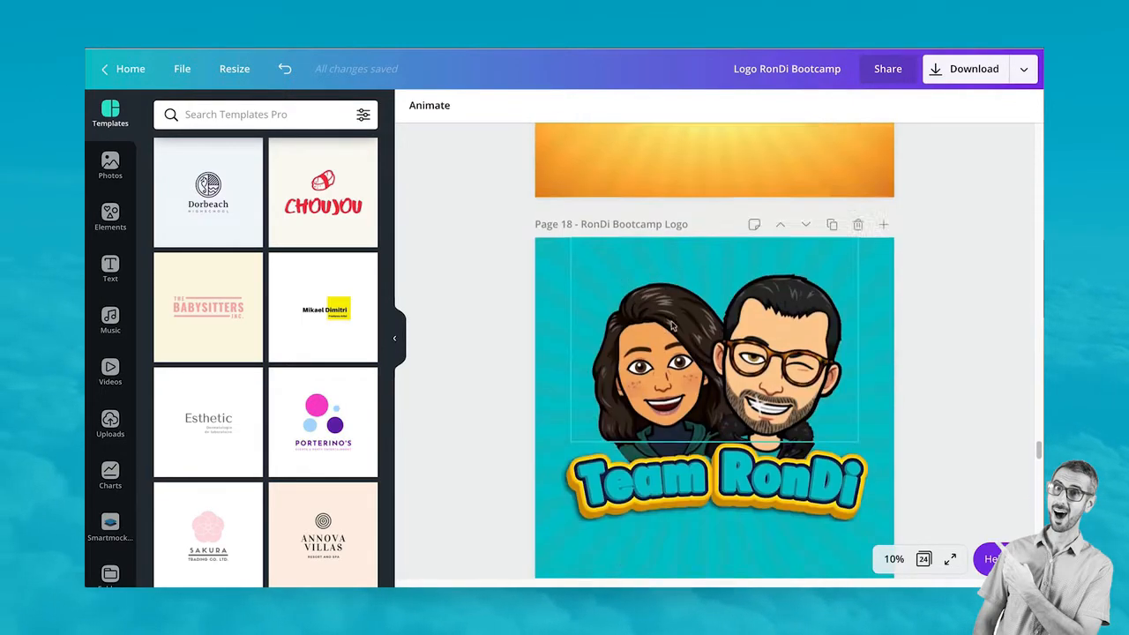
pyautogui.scroll(-7, 670, 328)
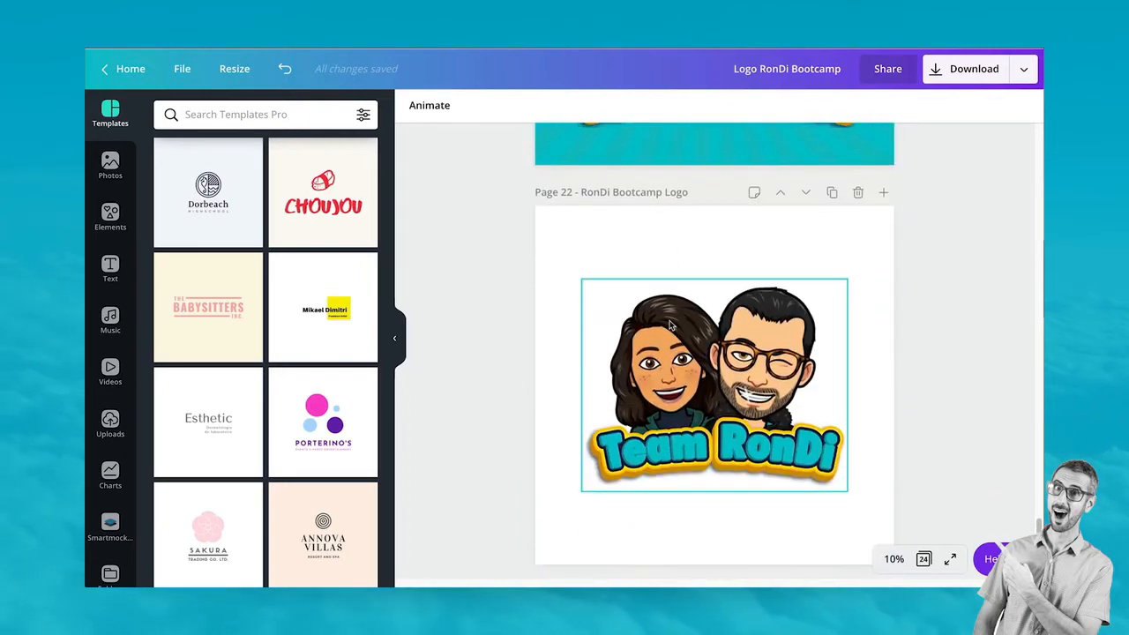
pyautogui.scroll(-14, 735, 279)
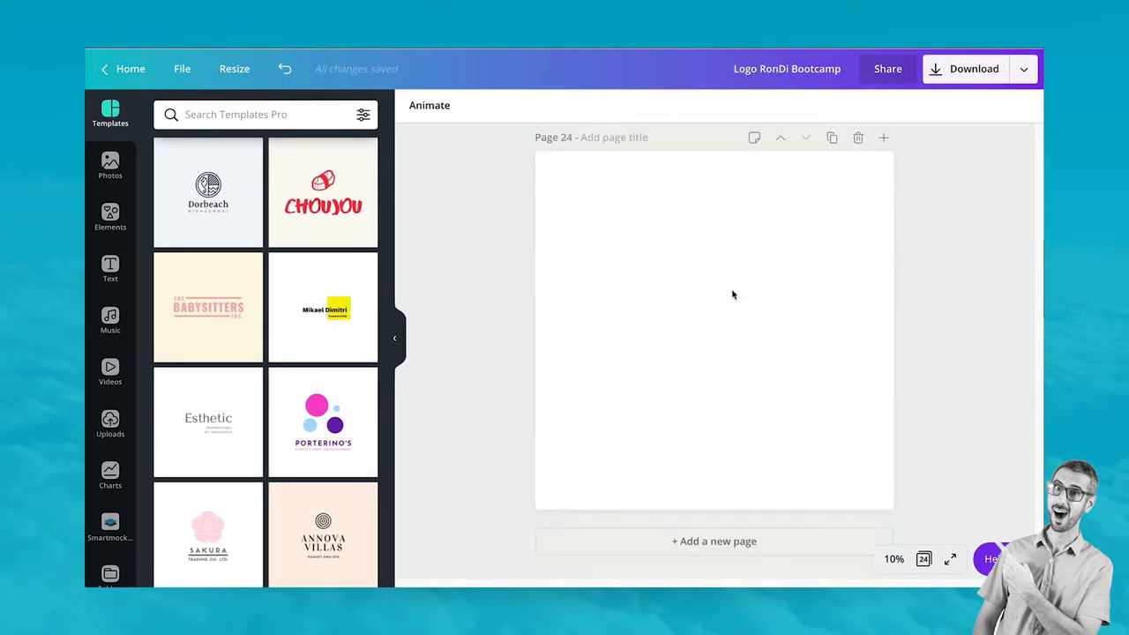
pyautogui.scroll(7, 734, 295)
pyautogui.scroll(8, 733, 295)
pyautogui.scroll(-2, 741, 168)
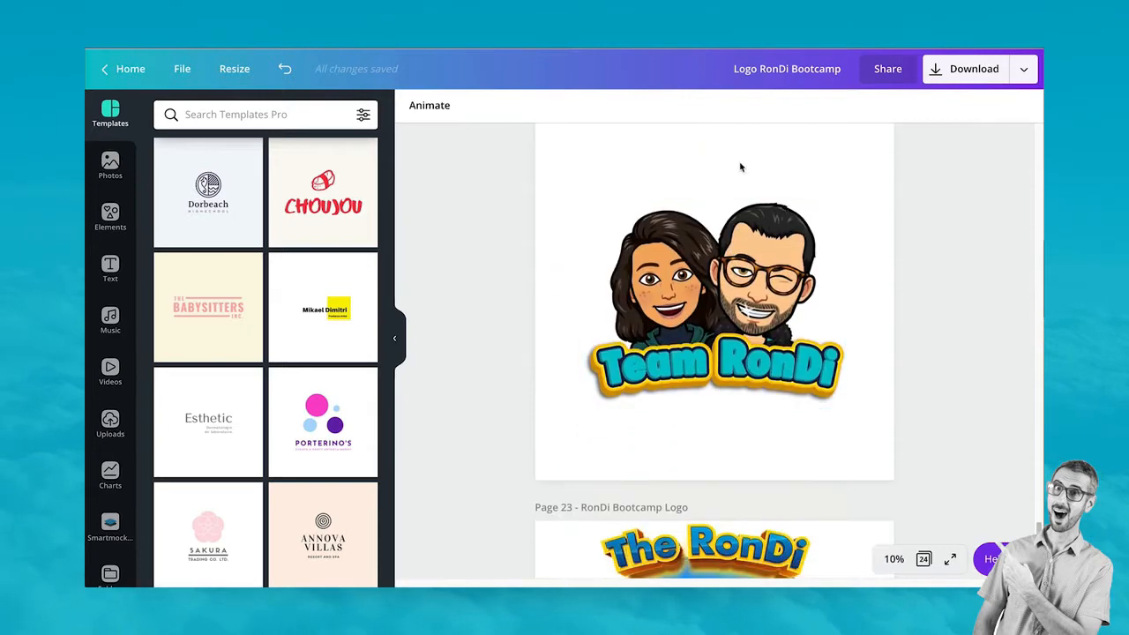
pyautogui.scroll(1, 715, 446)
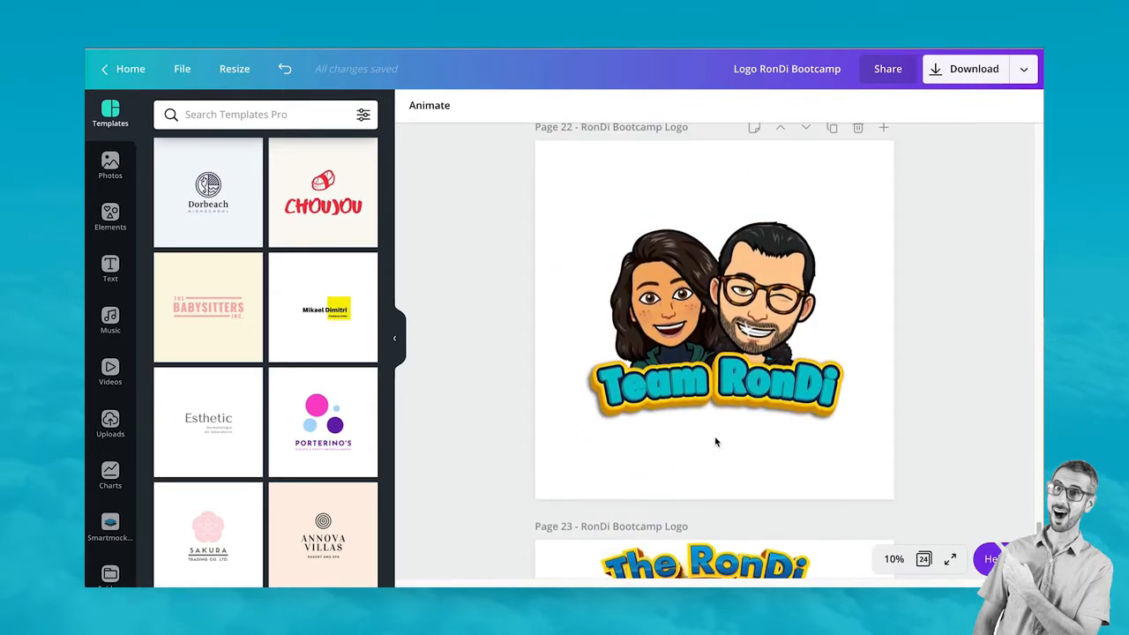
pyautogui.click(687, 171)
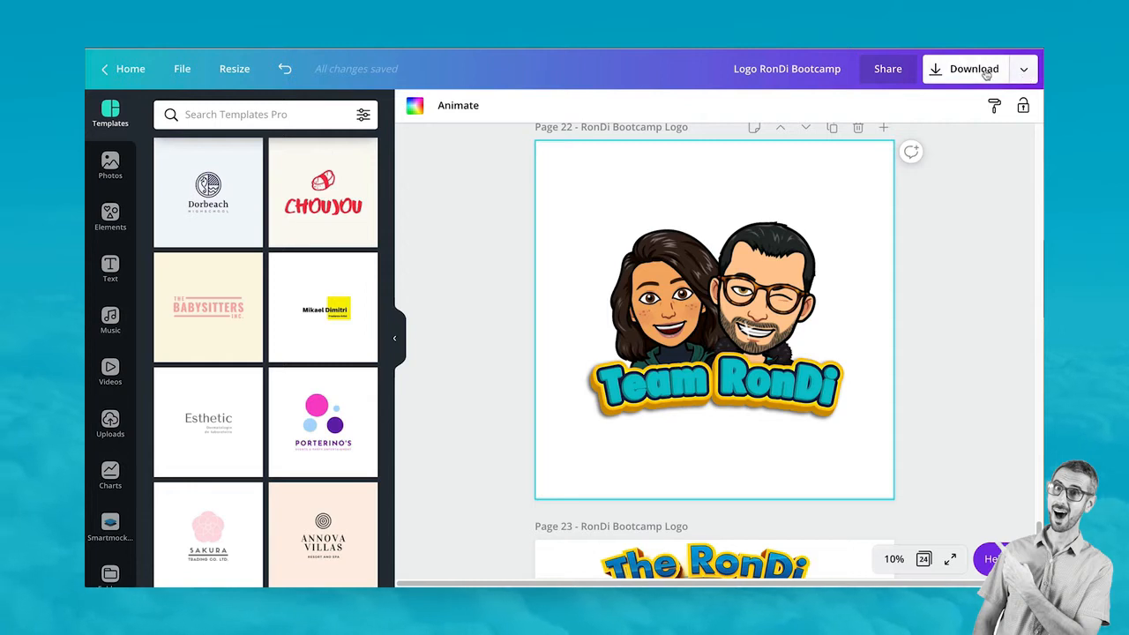
# Send Page 22's white-background Team RonDi logo to Smartmockups from the Download menu
pyautogui.click(1024, 70)
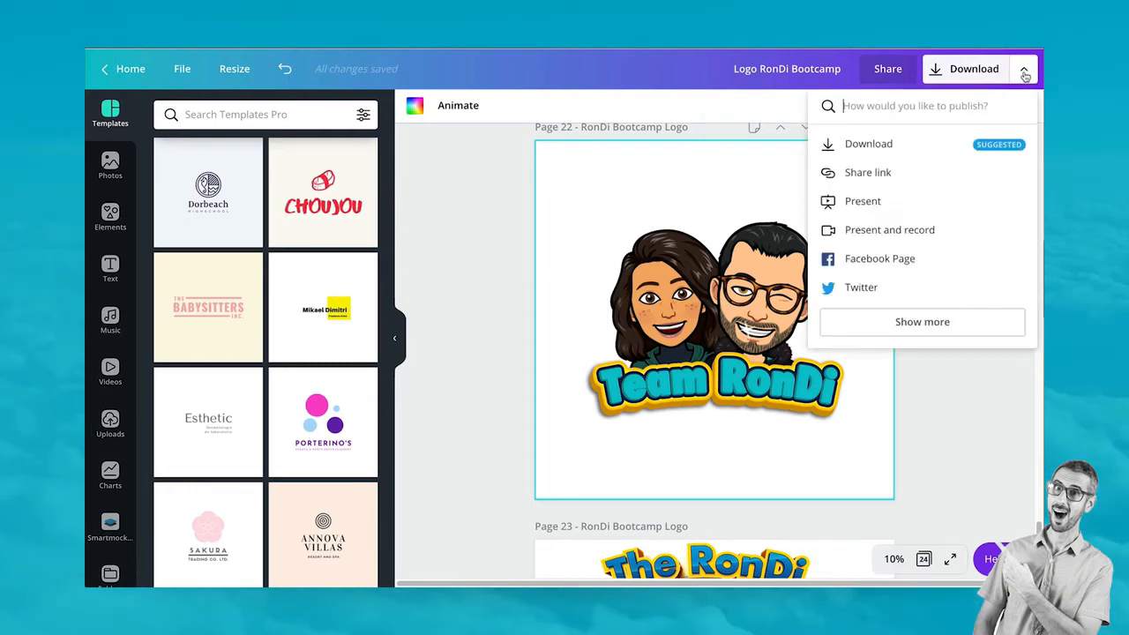
pyautogui.click(913, 324)
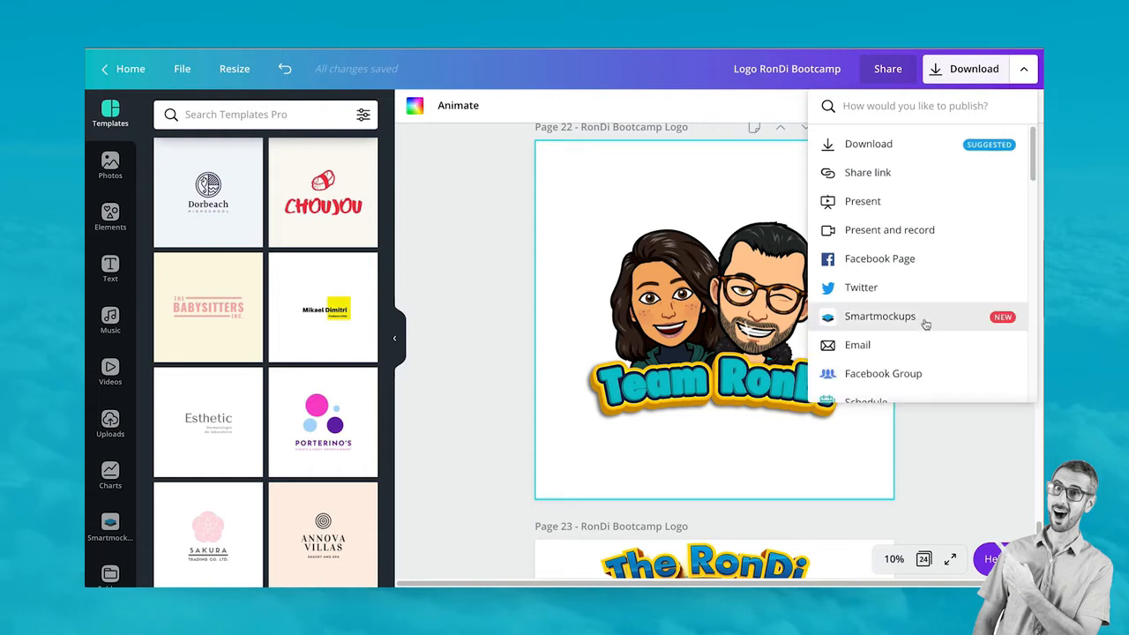
pyautogui.click(909, 319)
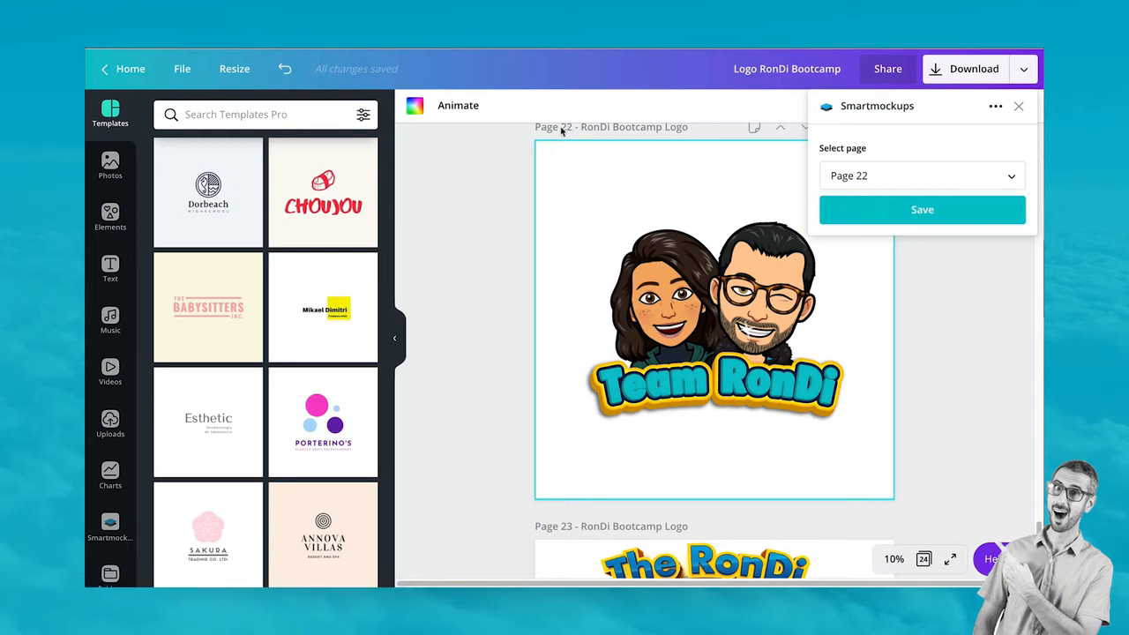
pyautogui.click(937, 216)
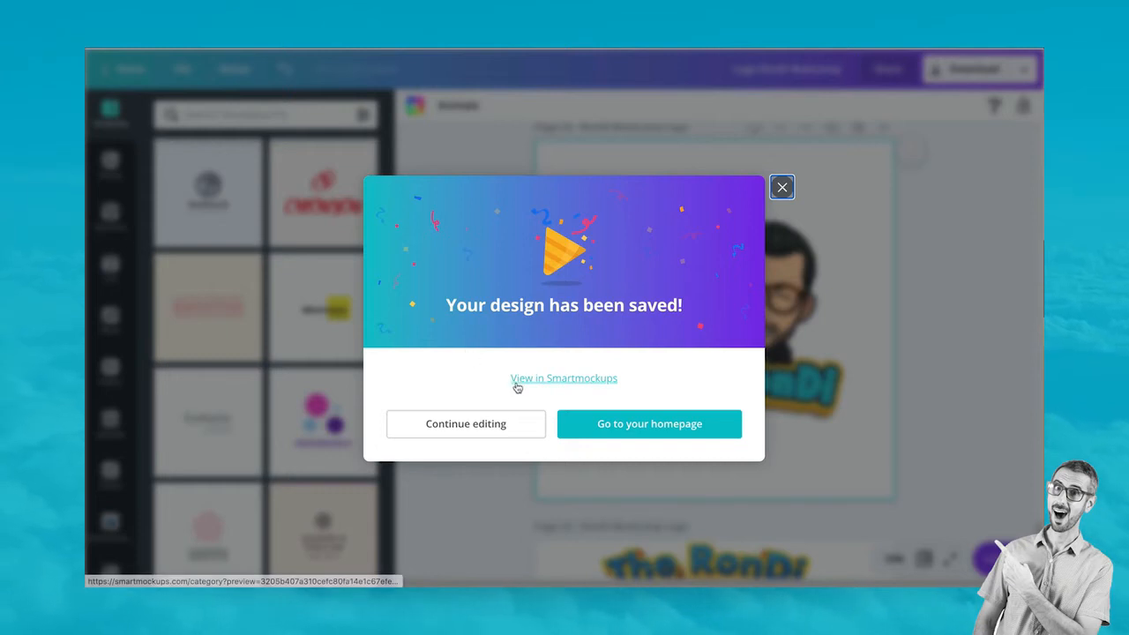
# Open the saved design in Smartmockups, dismiss the Live preview notice and browse the mockup catalogue
pyautogui.click(596, 381)
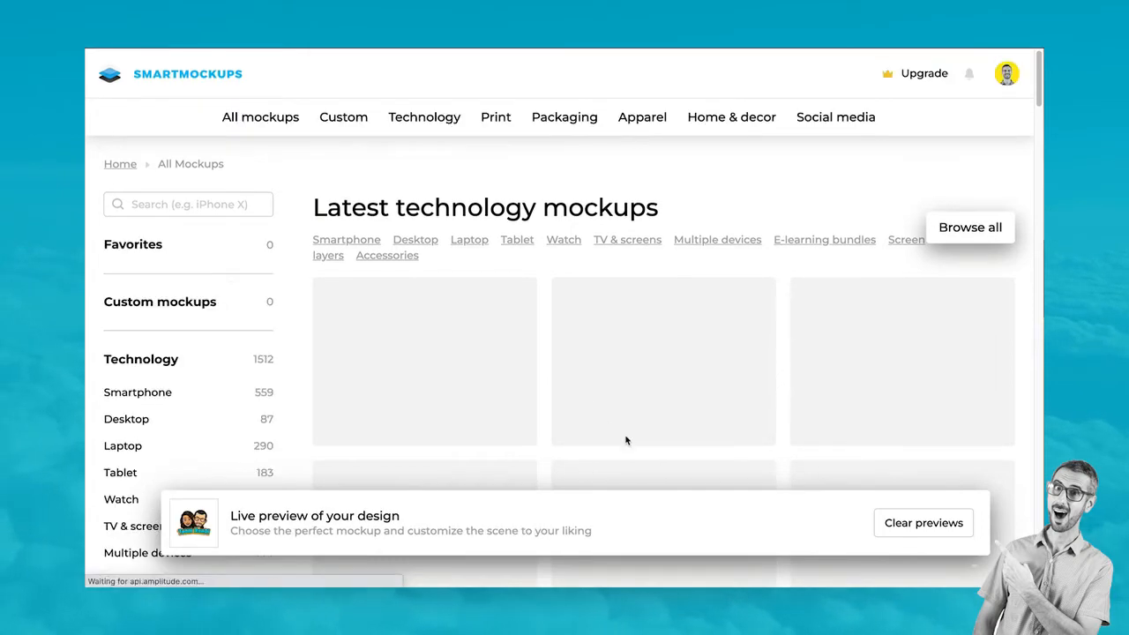
pyautogui.click(886, 522)
pyautogui.scroll(-2, 670, 221)
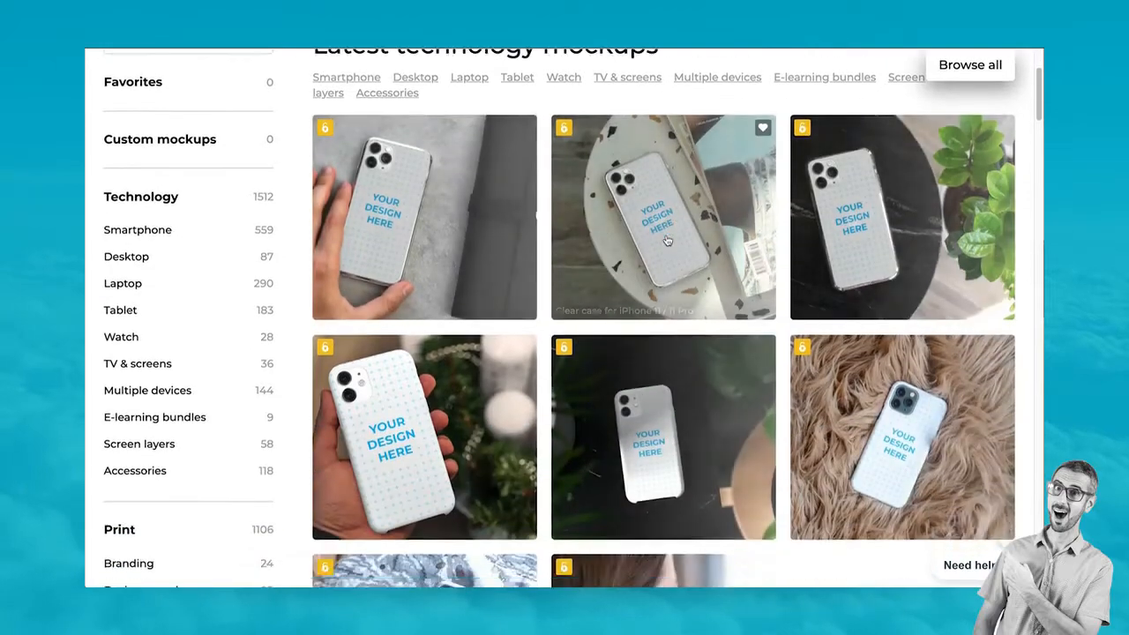
pyautogui.scroll(2, 666, 208)
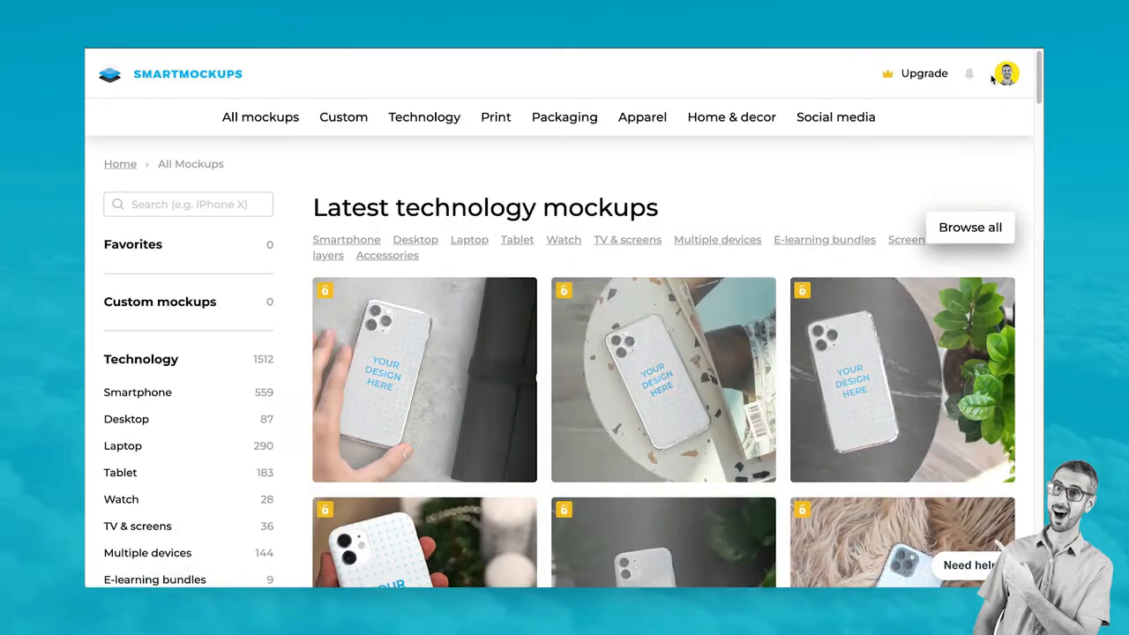
pyautogui.scroll(-9, 770, 284)
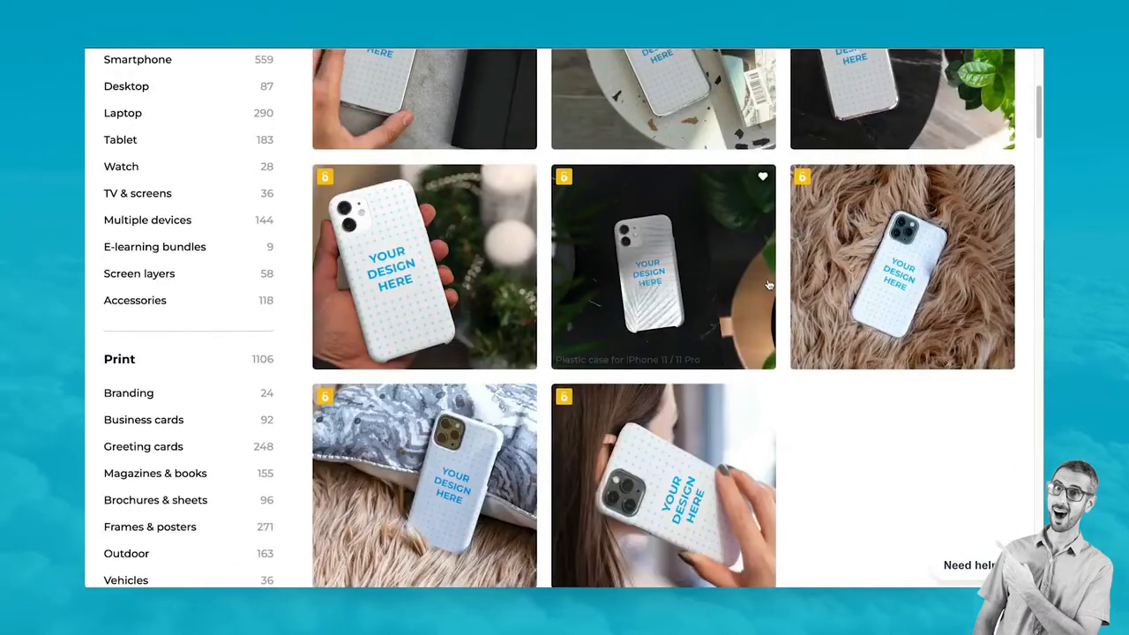
pyautogui.scroll(-20, 770, 283)
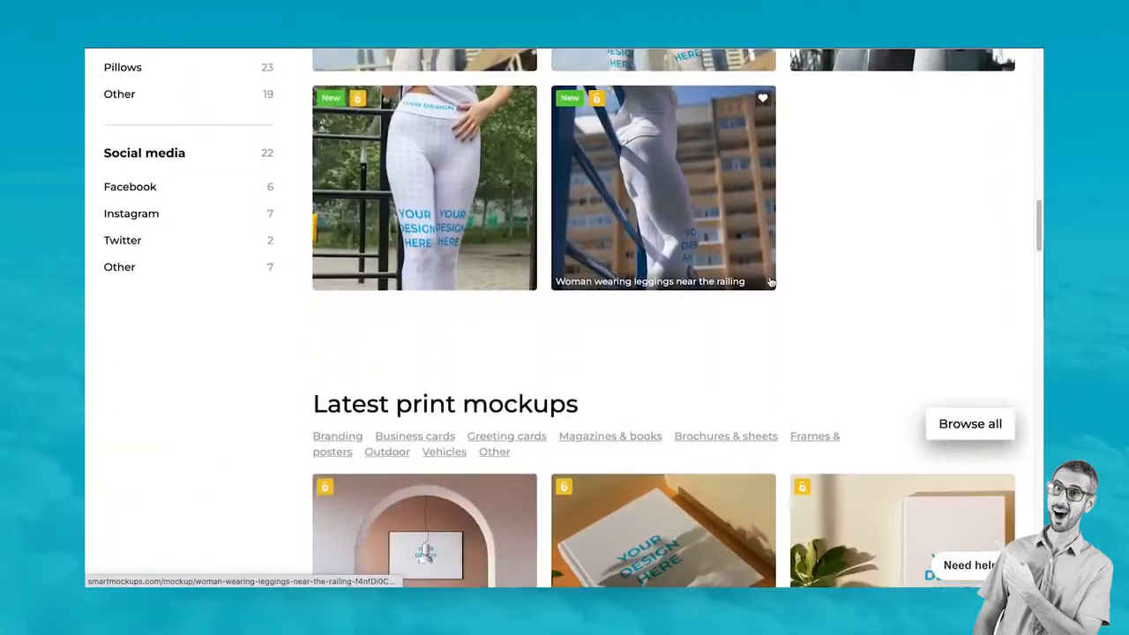
pyautogui.scroll(15, 770, 283)
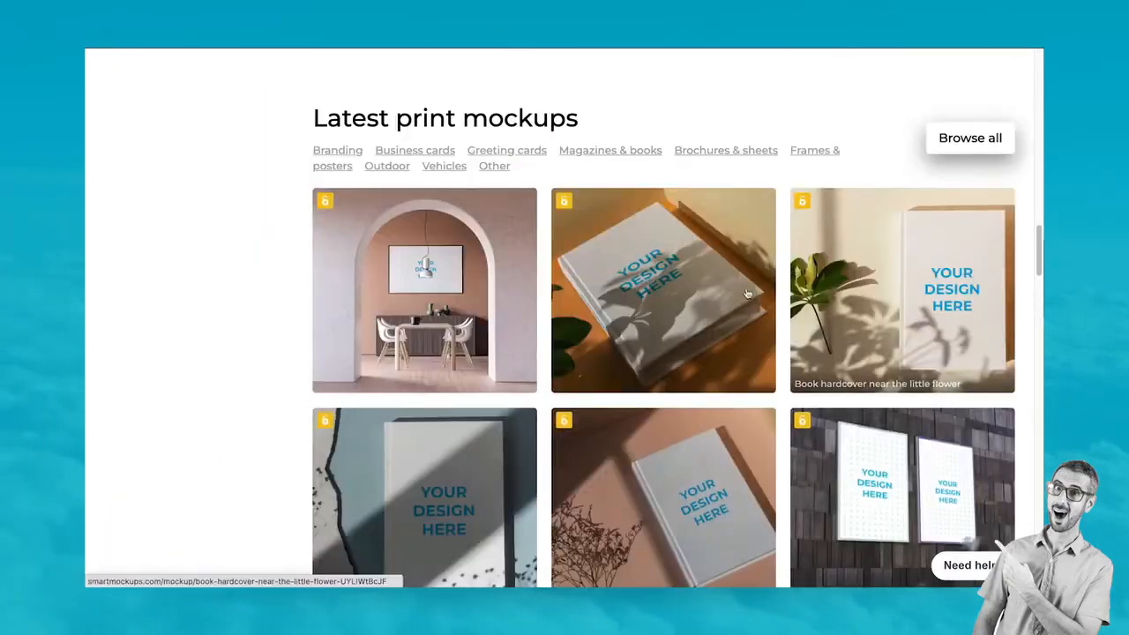
pyautogui.scroll(10, 614, 334)
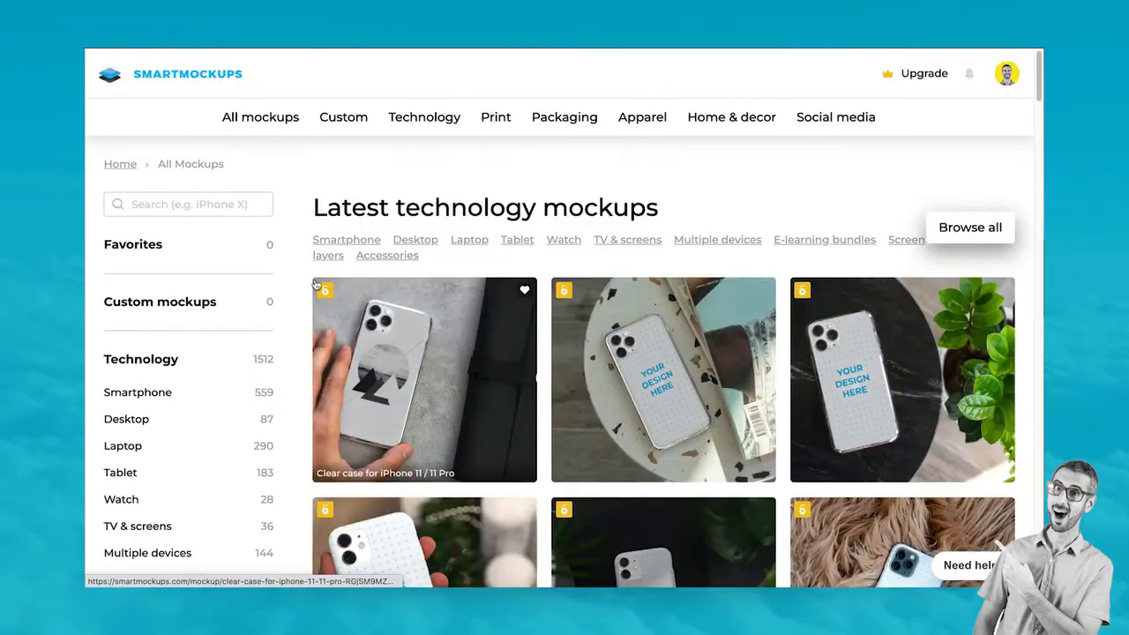
pyautogui.scroll(-3, 148, 445)
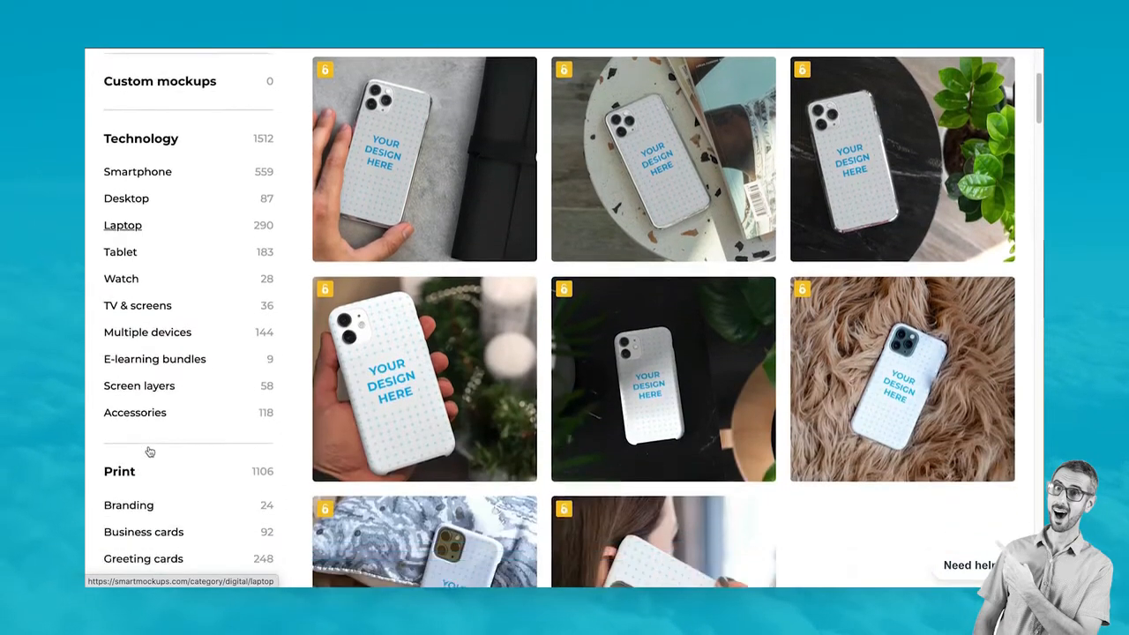
pyautogui.scroll(3, 151, 441)
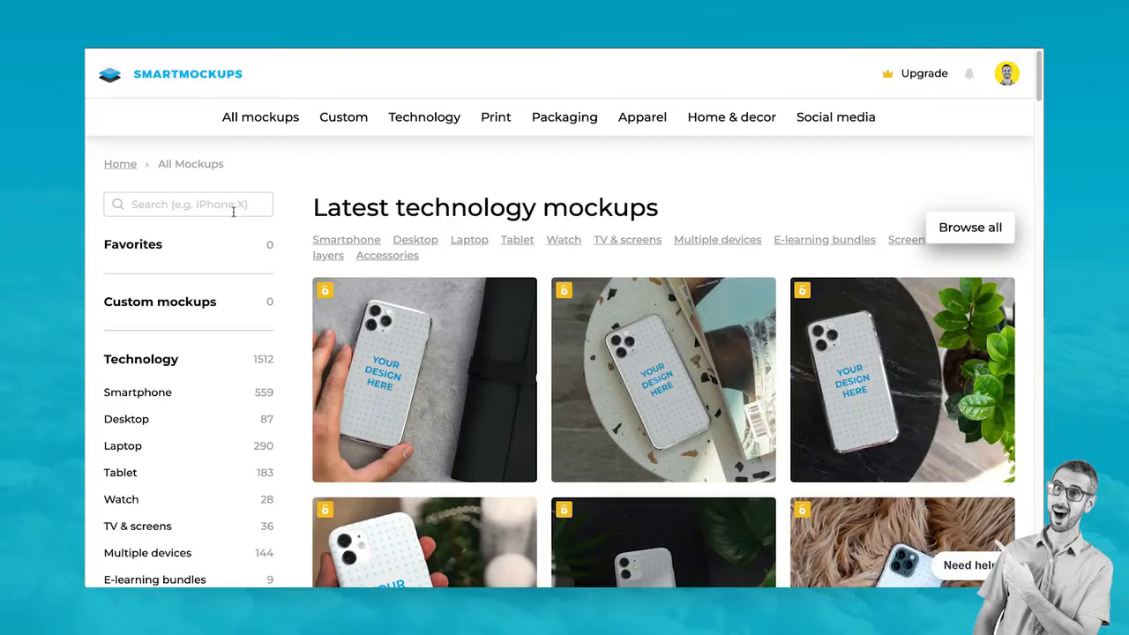
# Open the Apparel › T-shirts category and dismiss the design-cleared notice
pyautogui.moveTo(640, 123)
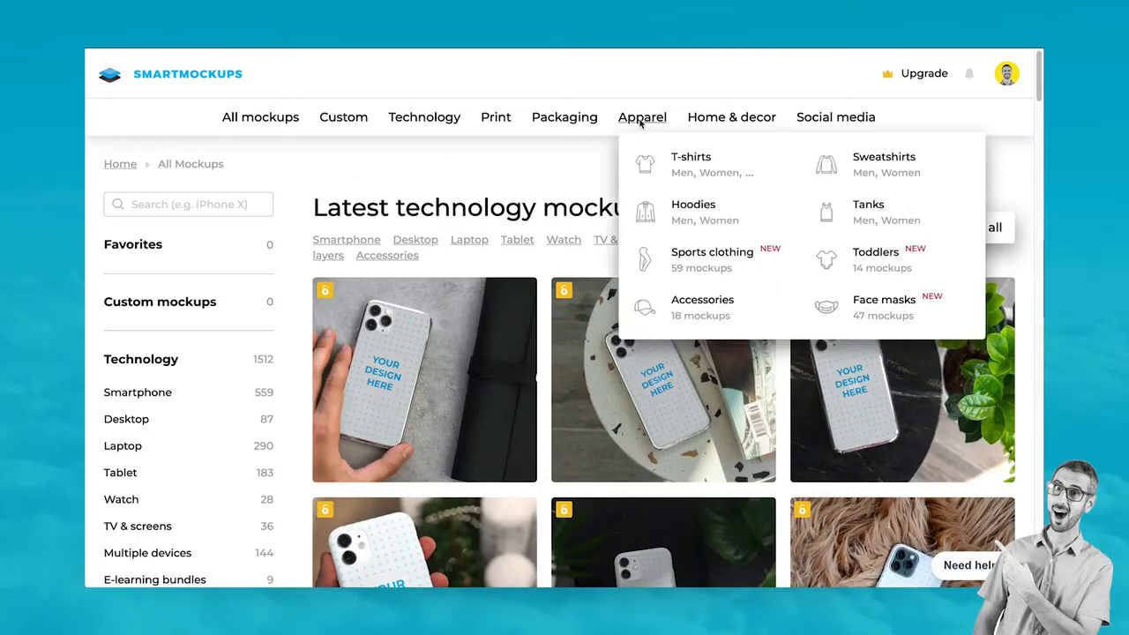
pyautogui.click(684, 156)
pyautogui.scroll(-1, 504, 281)
pyautogui.scroll(-3, 504, 281)
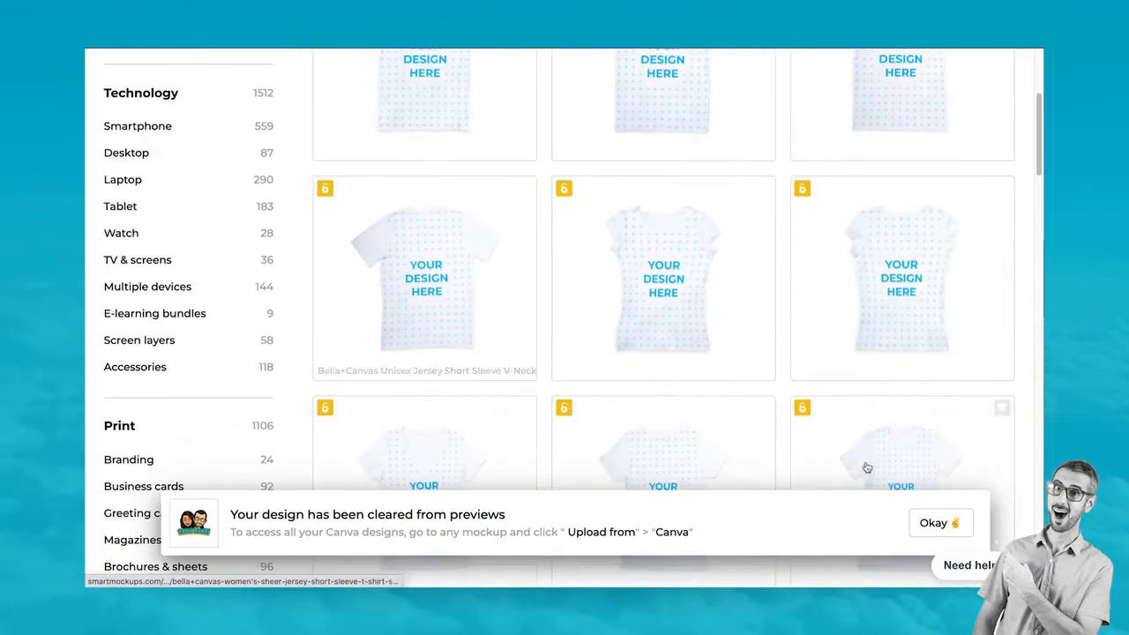
pyautogui.click(940, 522)
pyautogui.scroll(5, 637, 310)
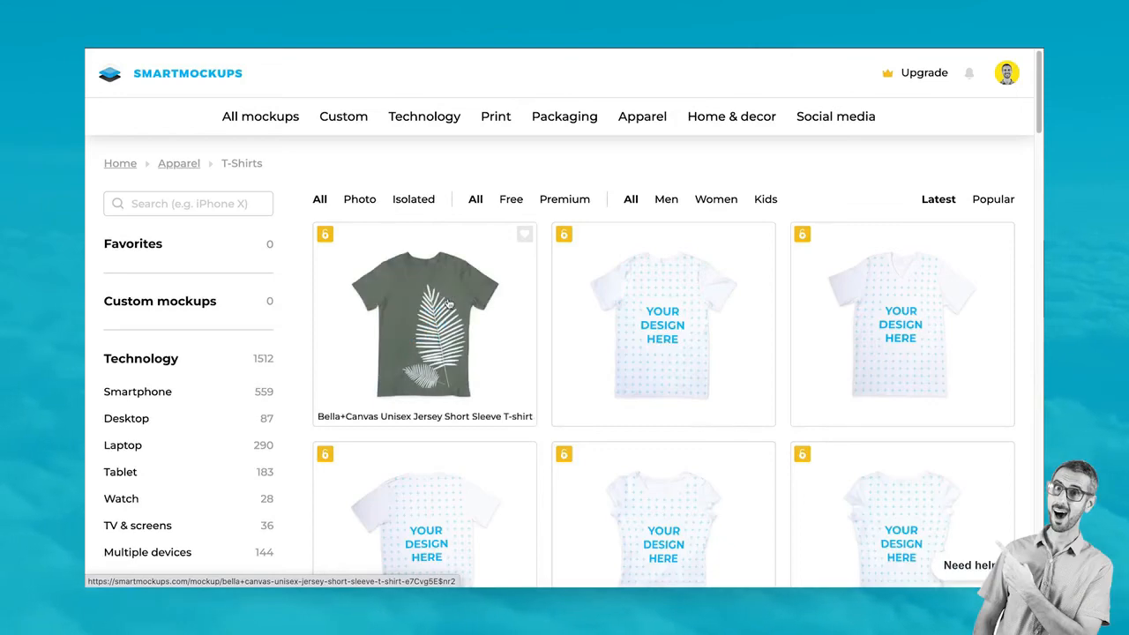
# Open the Bella+Canvas Unisex Jersey Short Sleeve T-shirt mockup and look over its page
pyautogui.click(448, 303)
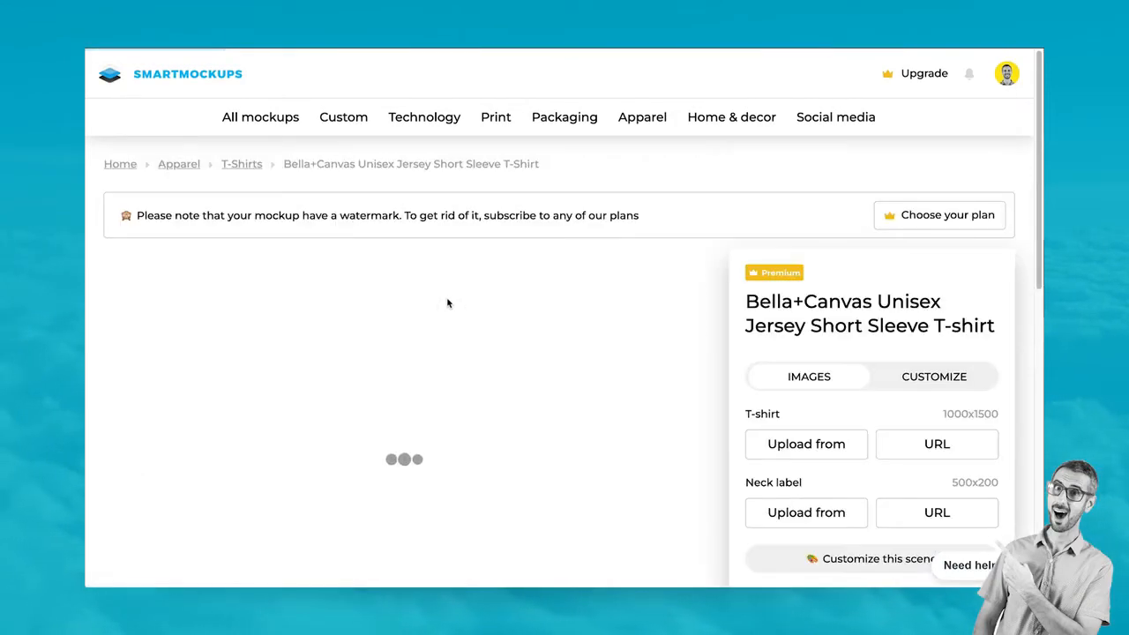
pyautogui.scroll(-1, 449, 300)
pyautogui.scroll(-2, 449, 300)
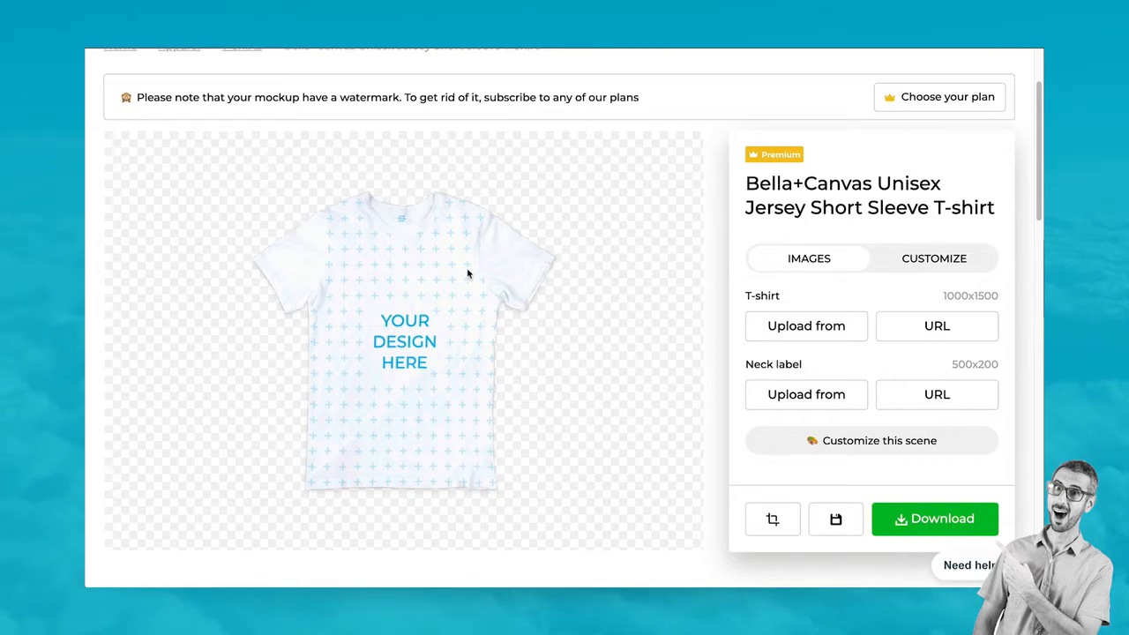
pyautogui.scroll(-1, 467, 272)
pyautogui.scroll(-1, 467, 271)
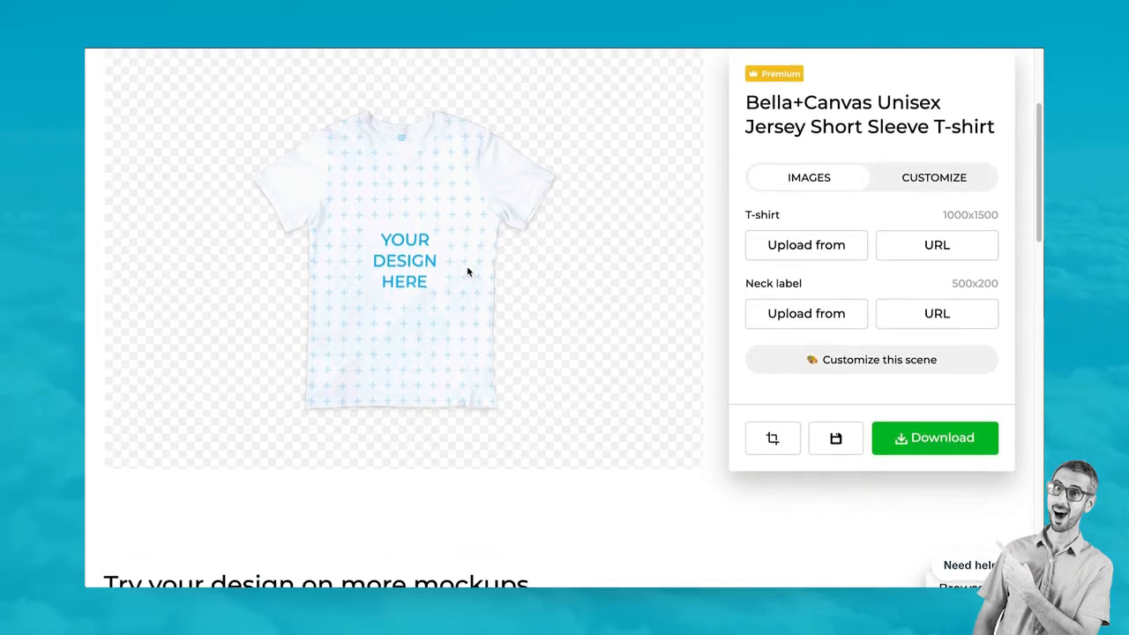
pyautogui.scroll(2, 468, 271)
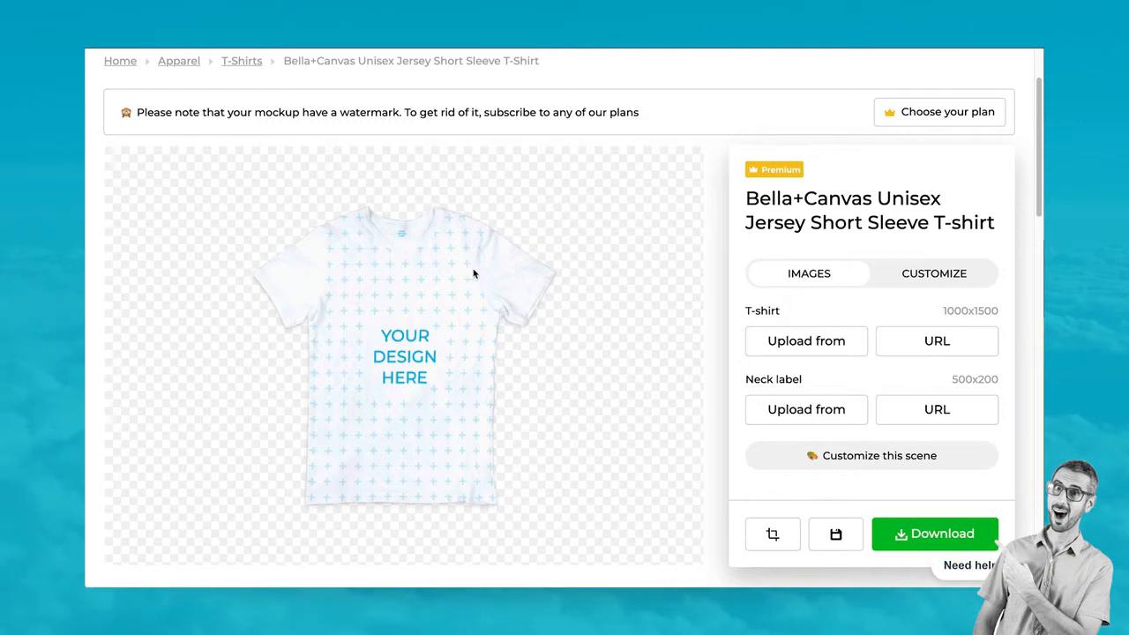
pyautogui.scroll(-2, 473, 274)
pyautogui.scroll(1, 474, 277)
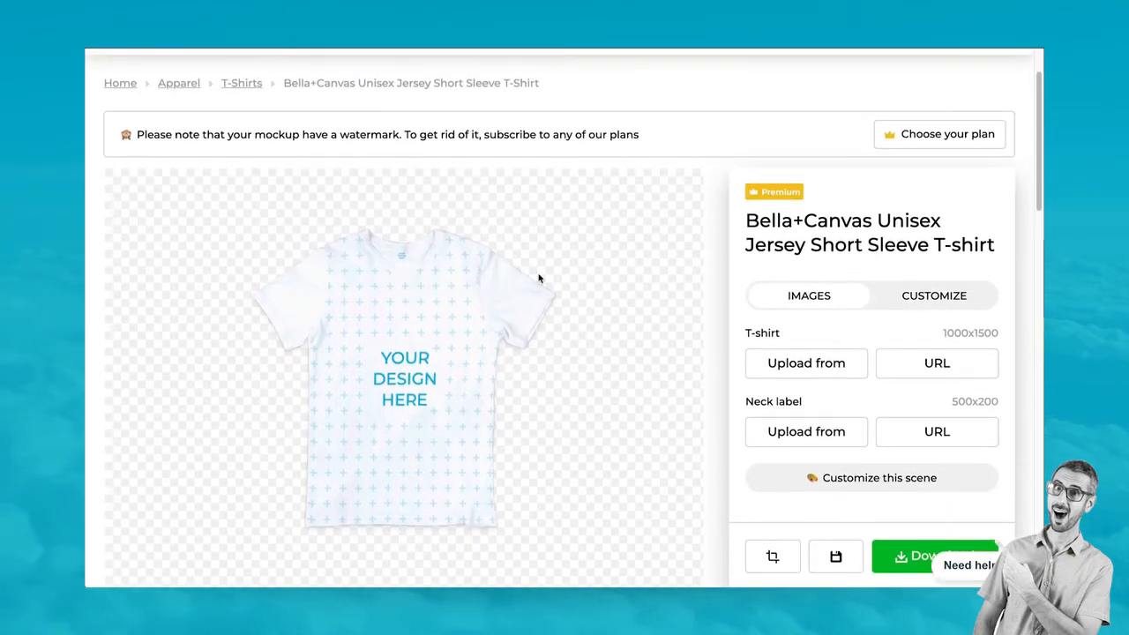
pyautogui.scroll(-1, 569, 274)
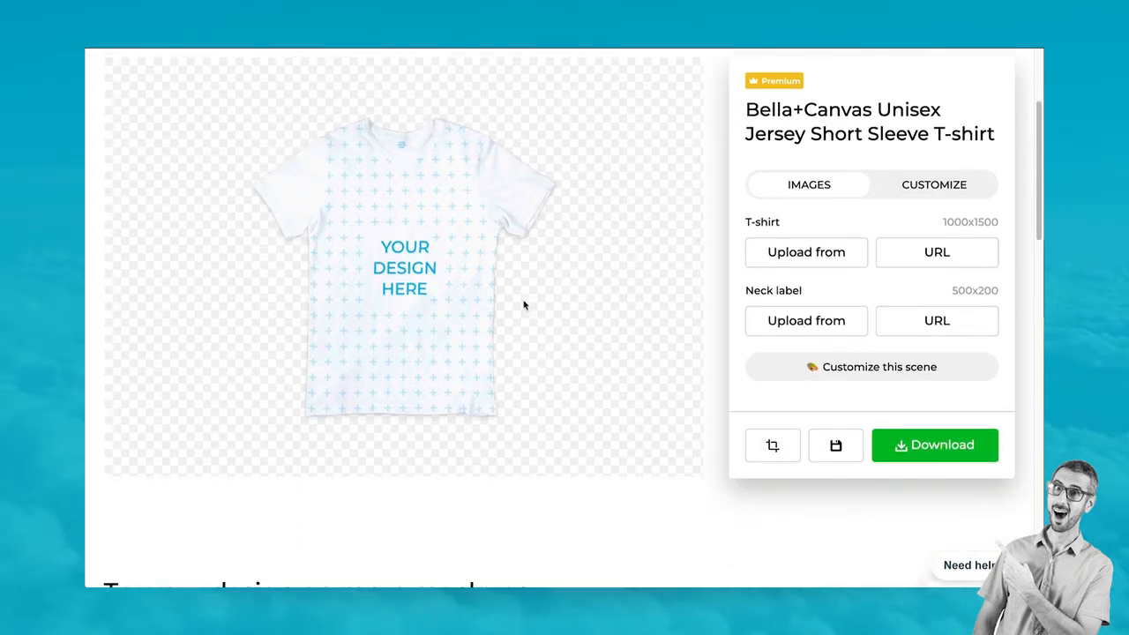
pyautogui.scroll(1, 506, 238)
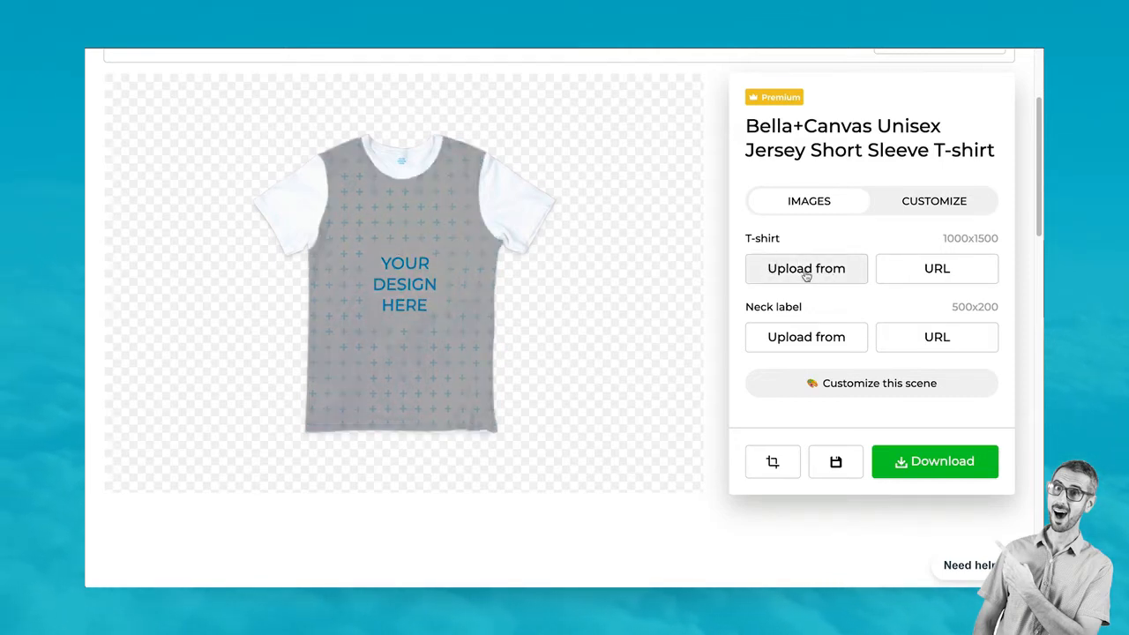
# Import the white-background Team RonDi design from Canva onto the T-shirt front, shrunk and centred
pyautogui.click(806, 272)
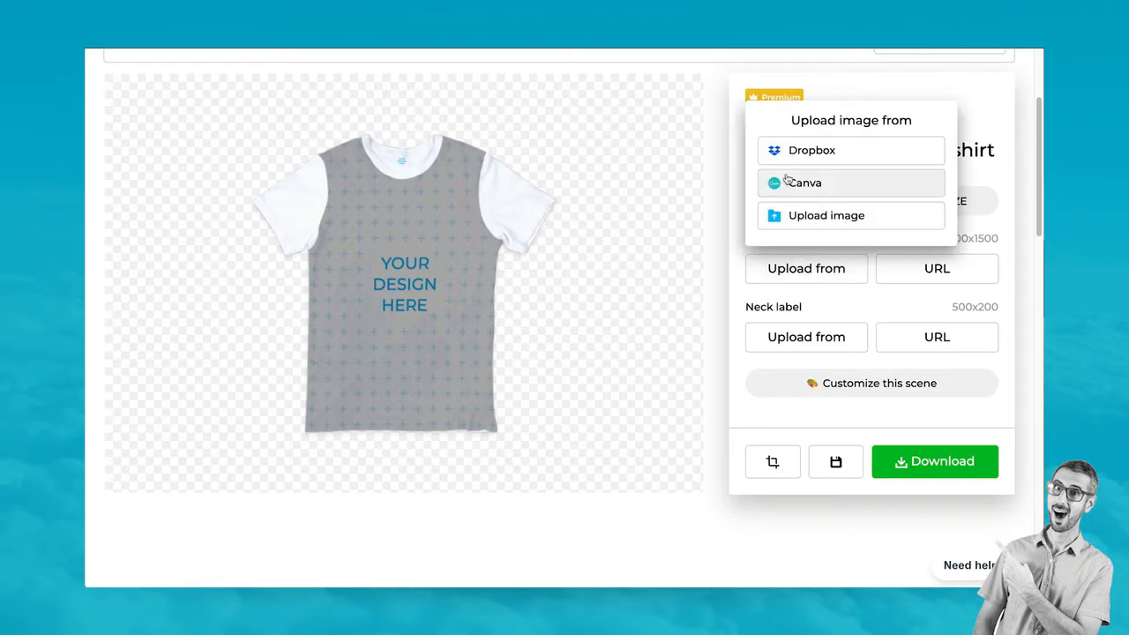
pyautogui.click(785, 182)
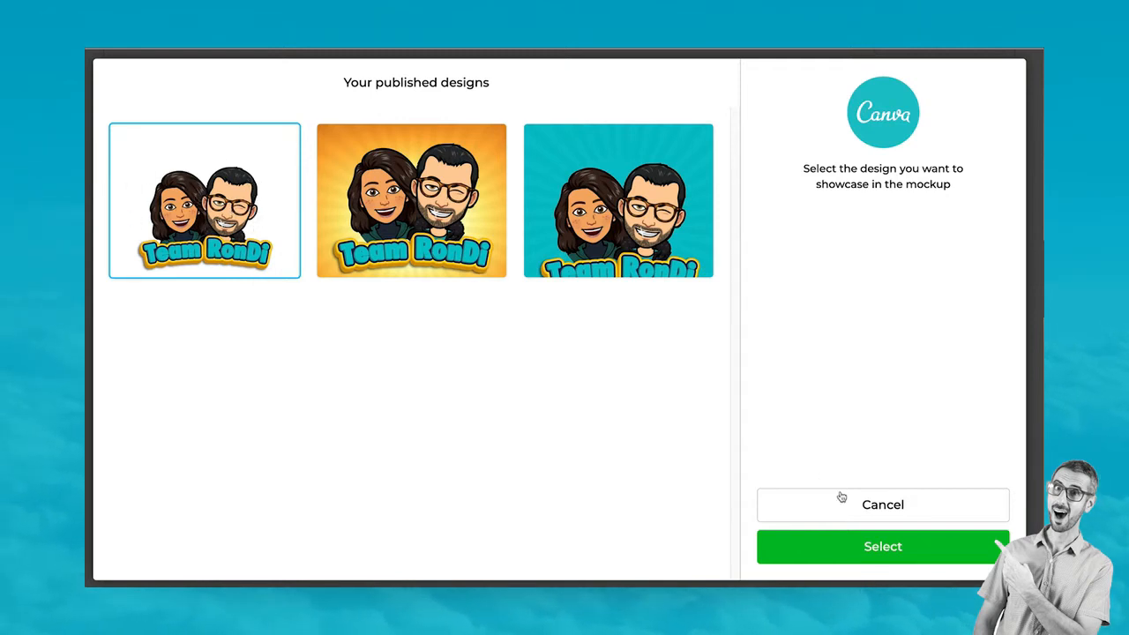
pyautogui.doubleClick(192, 202)
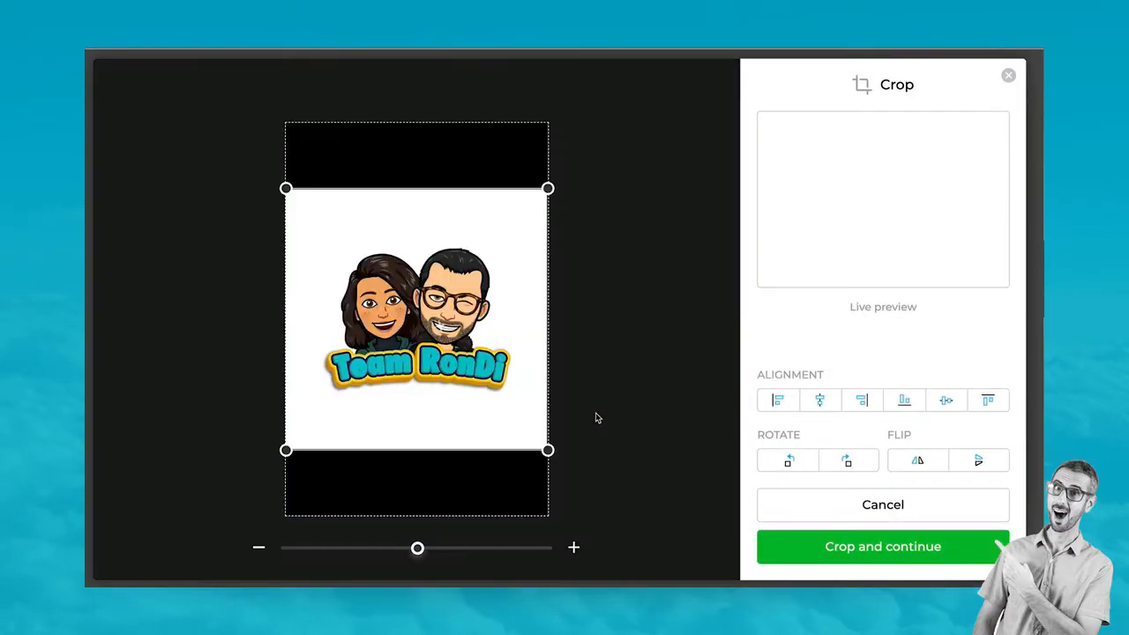
pyautogui.moveTo(410, 331)
pyautogui.mouseDown()
pyautogui.moveTo(408, 287)
pyautogui.moveTo(406, 309)
pyautogui.moveTo(426, 316)
pyautogui.mouseUp()
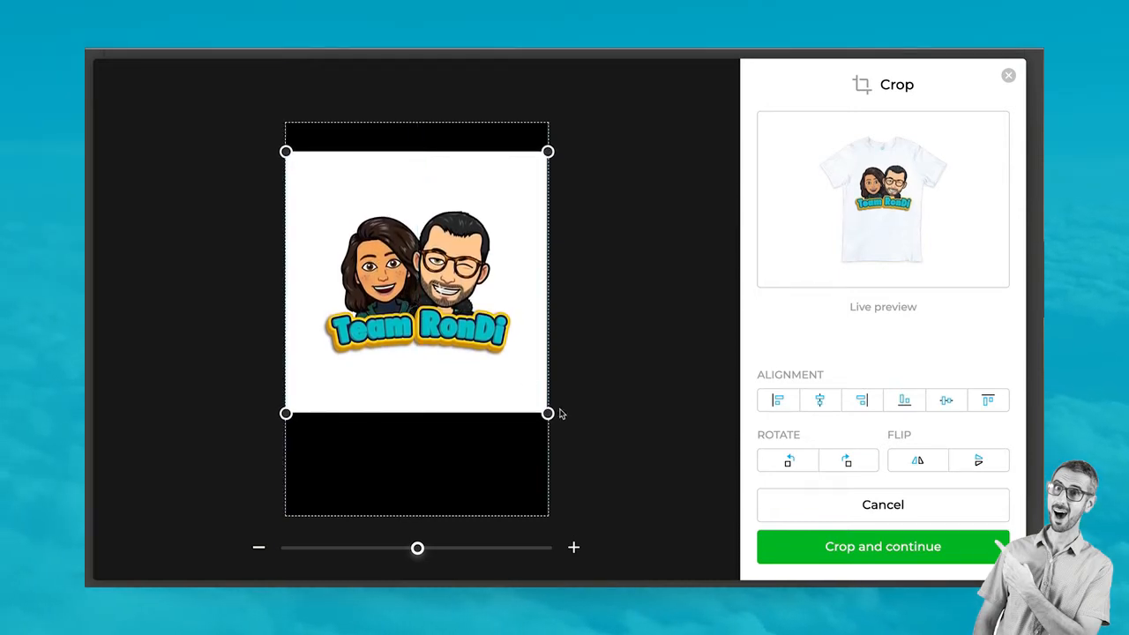
pyautogui.moveTo(559, 411); pyautogui.dragTo(497, 349)
pyautogui.moveTo(390, 280); pyautogui.dragTo(418, 298)
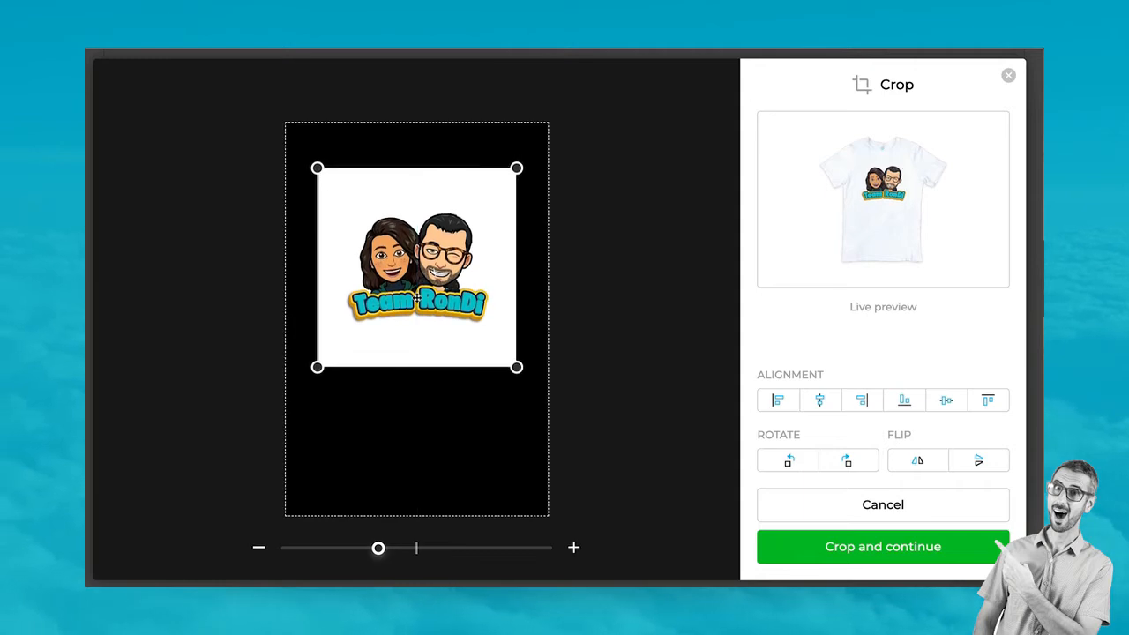
pyautogui.click(872, 546)
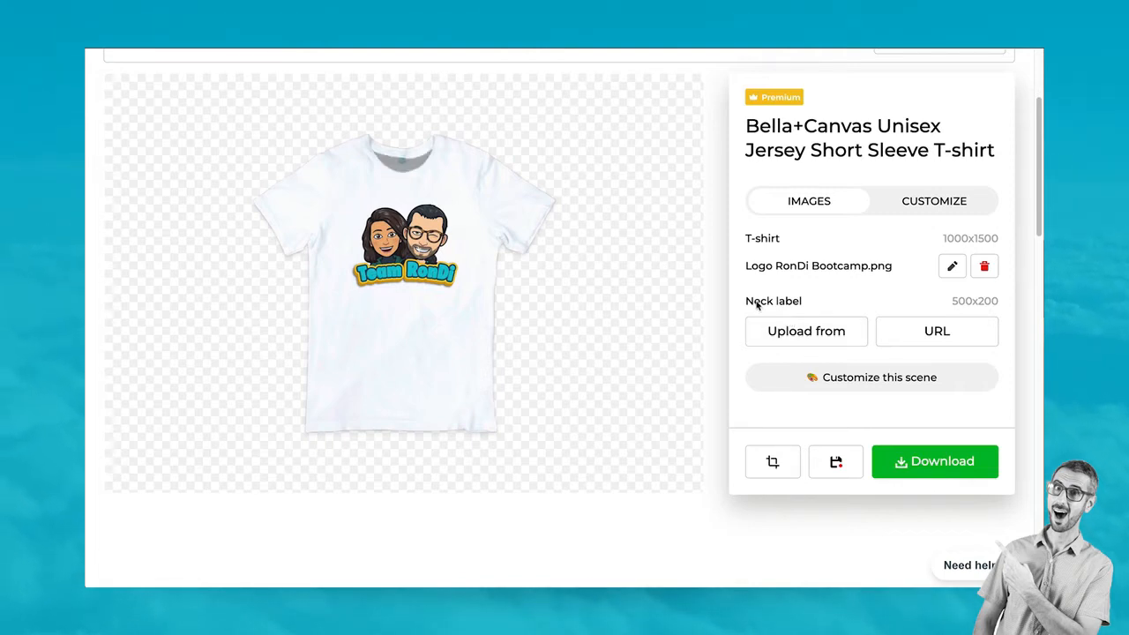
# Place the teal Team RonDi design from Canva on the neck label, shrunk and centred
pyautogui.click(815, 337)
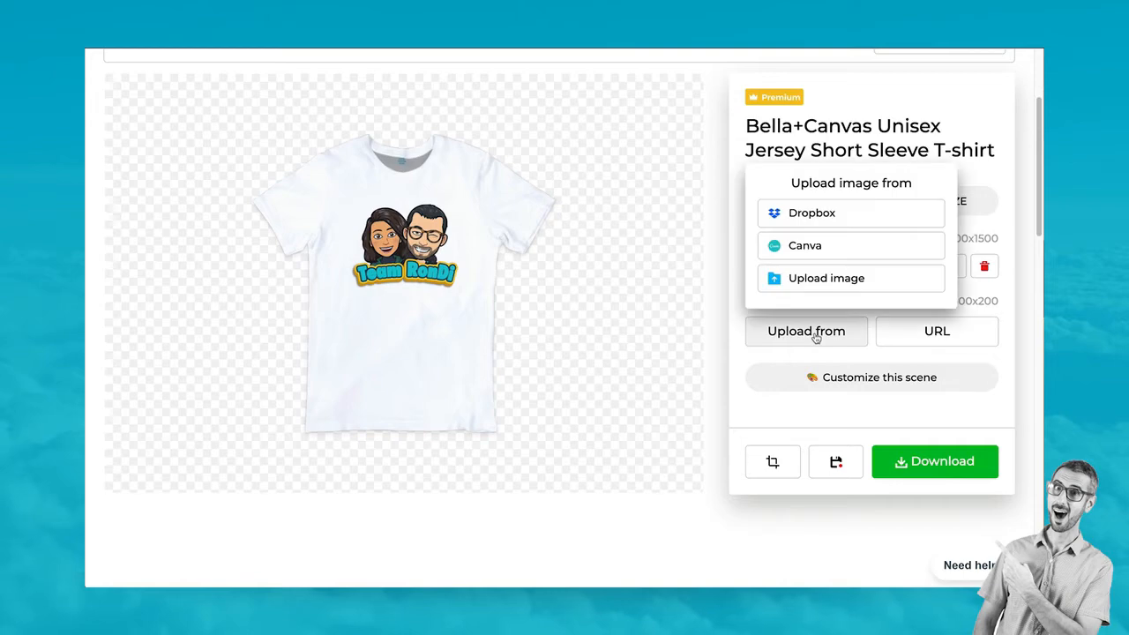
pyautogui.click(799, 249)
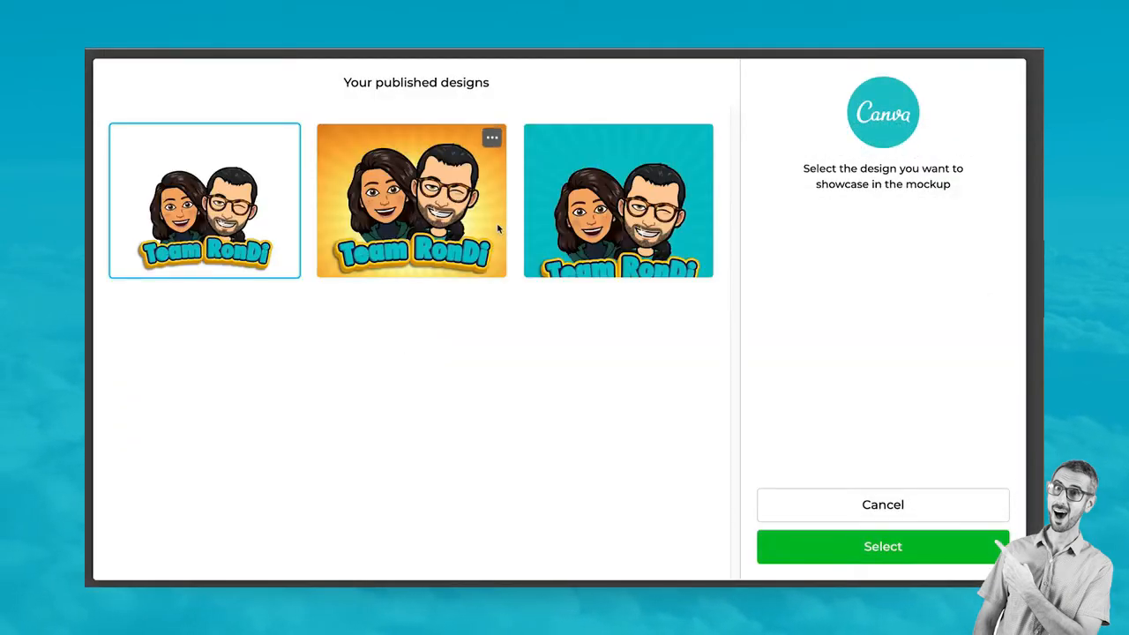
pyautogui.click(627, 218)
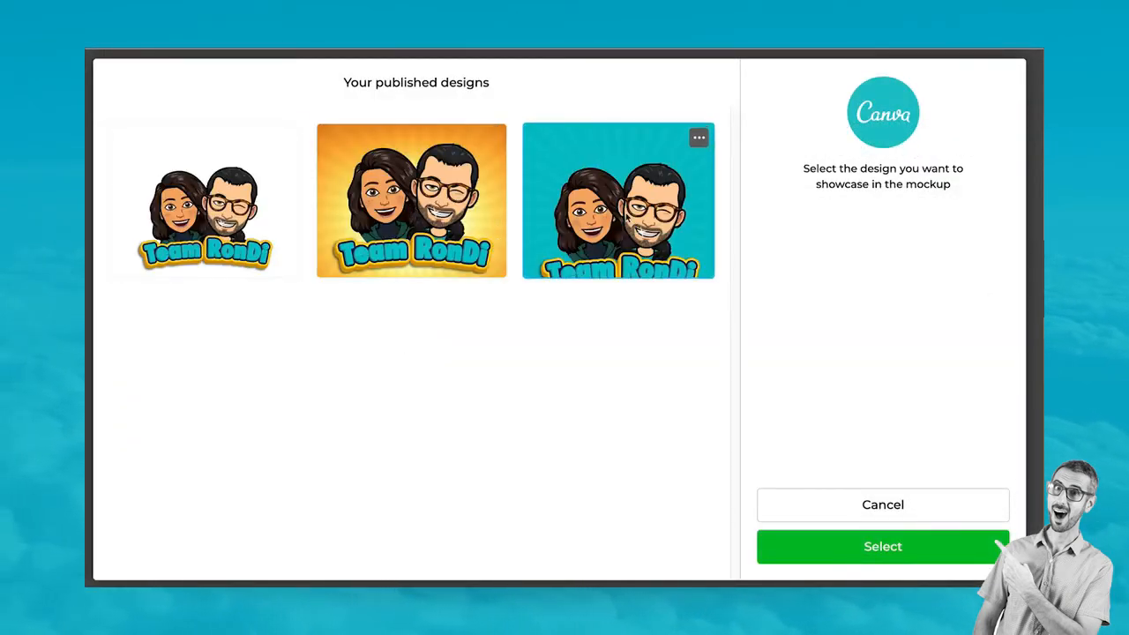
pyautogui.click(879, 547)
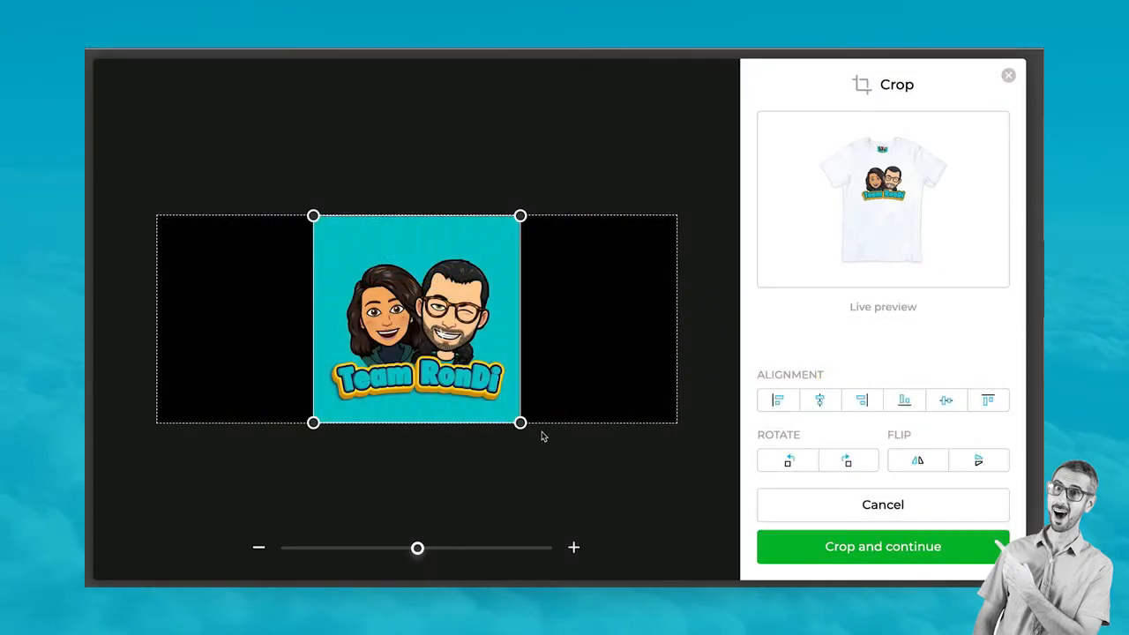
pyautogui.moveTo(519, 420); pyautogui.dragTo(397, 306)
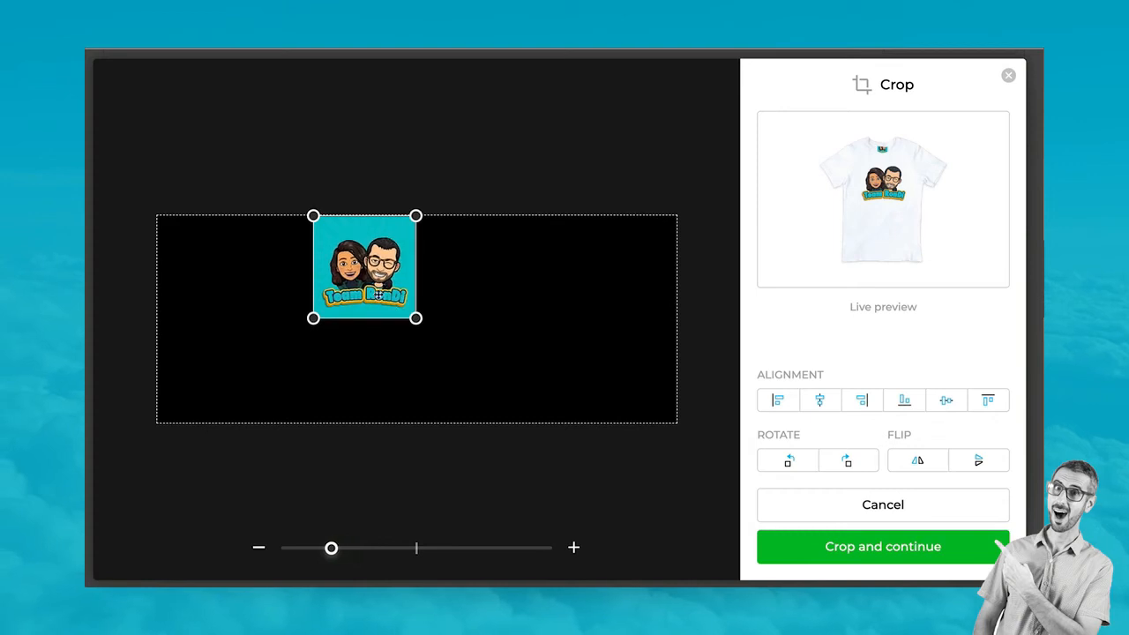
pyautogui.moveTo(353, 268); pyautogui.dragTo(408, 310)
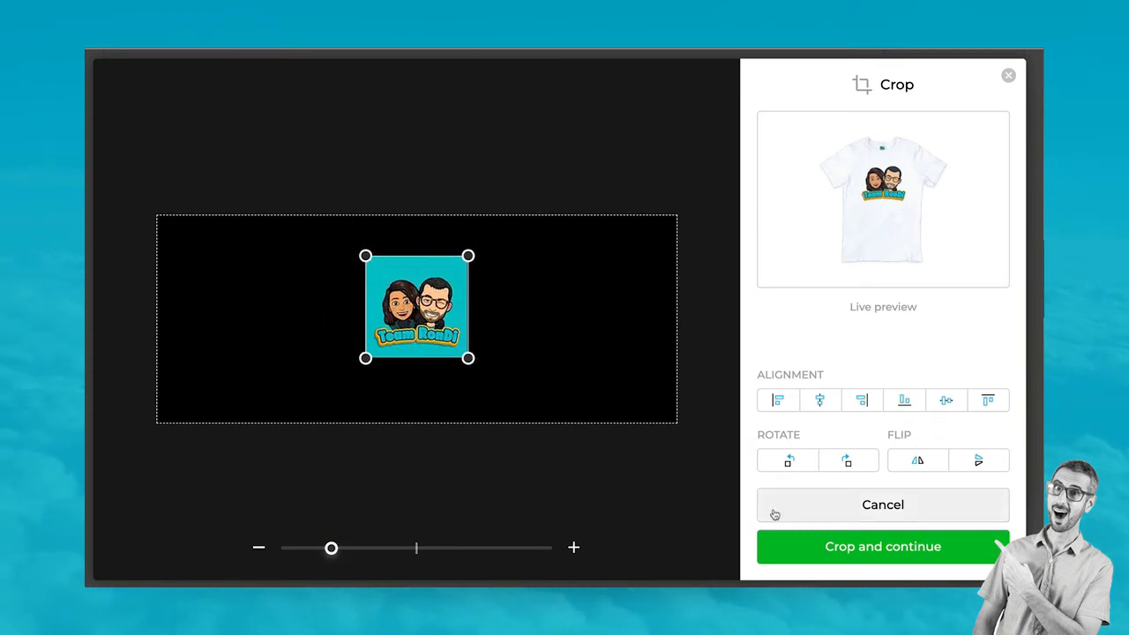
pyautogui.click(813, 548)
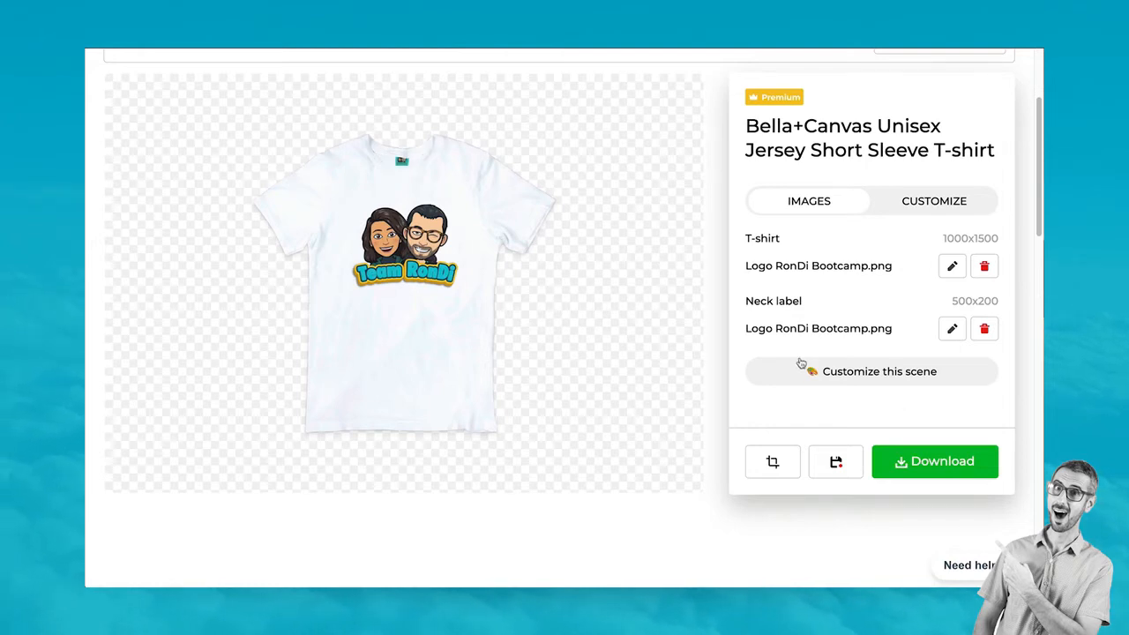
# Set the T-shirt colour to the teal swatch from My new palette
pyautogui.click(890, 375)
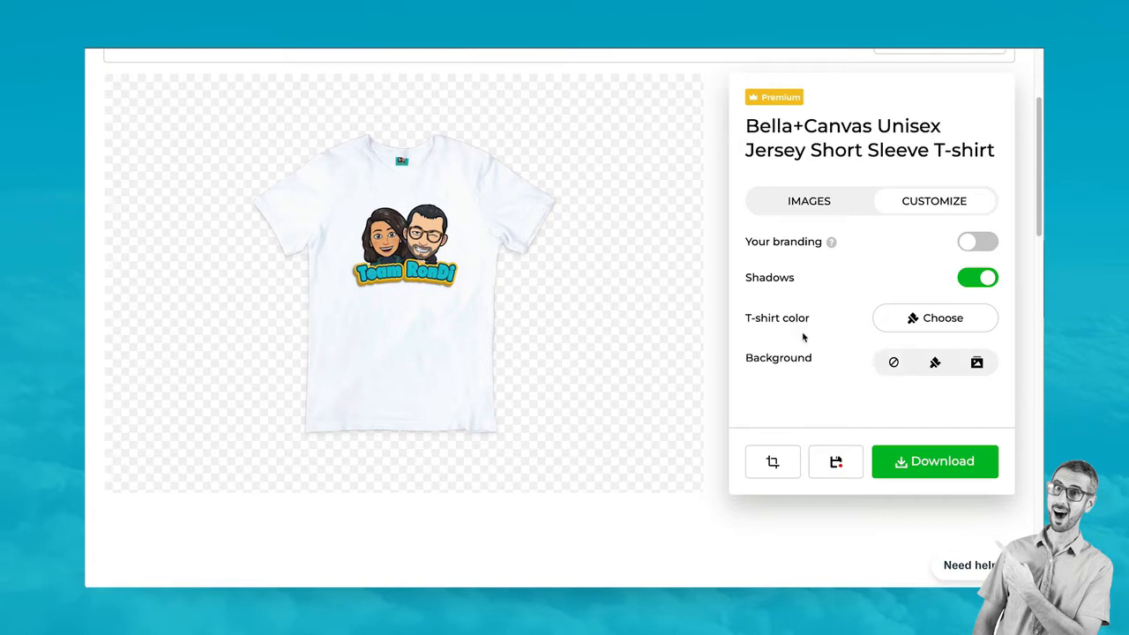
pyautogui.click(920, 323)
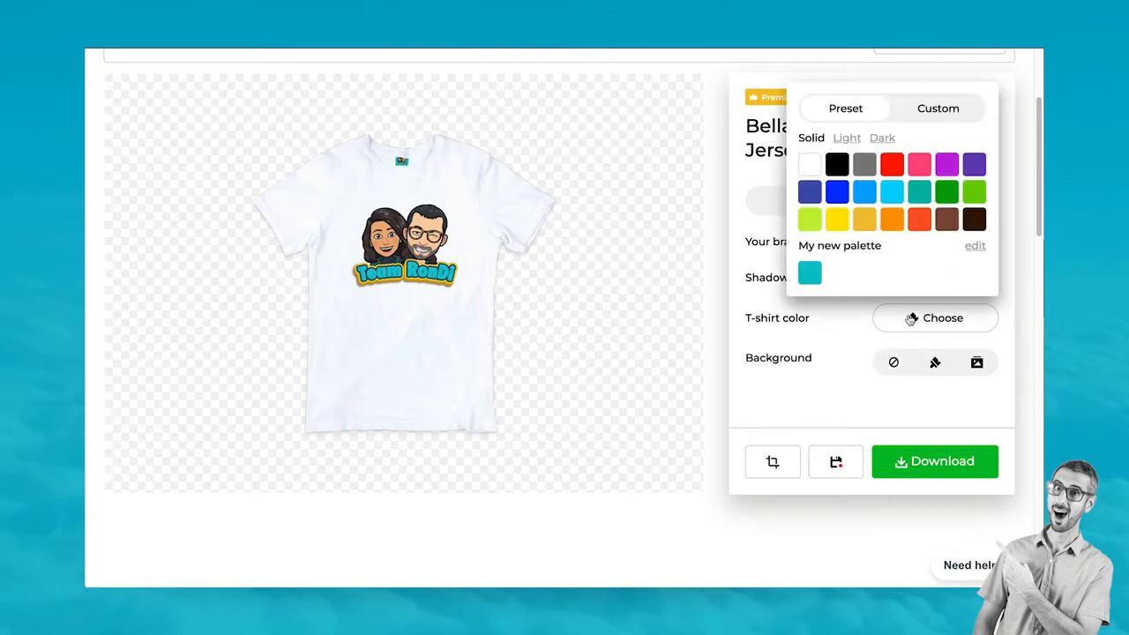
pyautogui.click(809, 277)
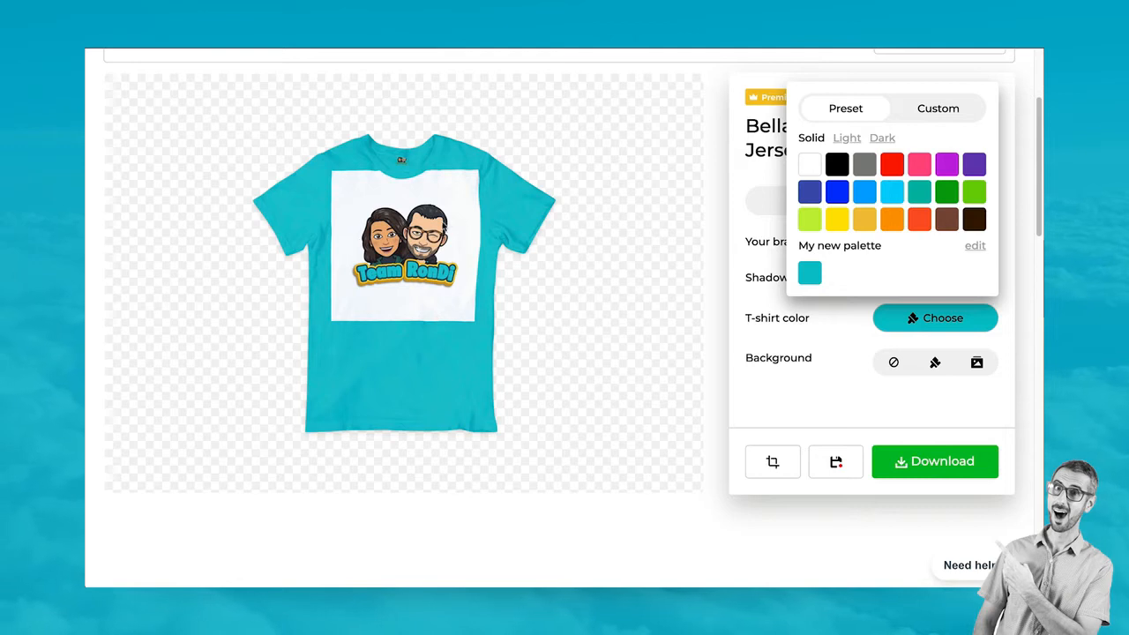
pyautogui.click(675, 199)
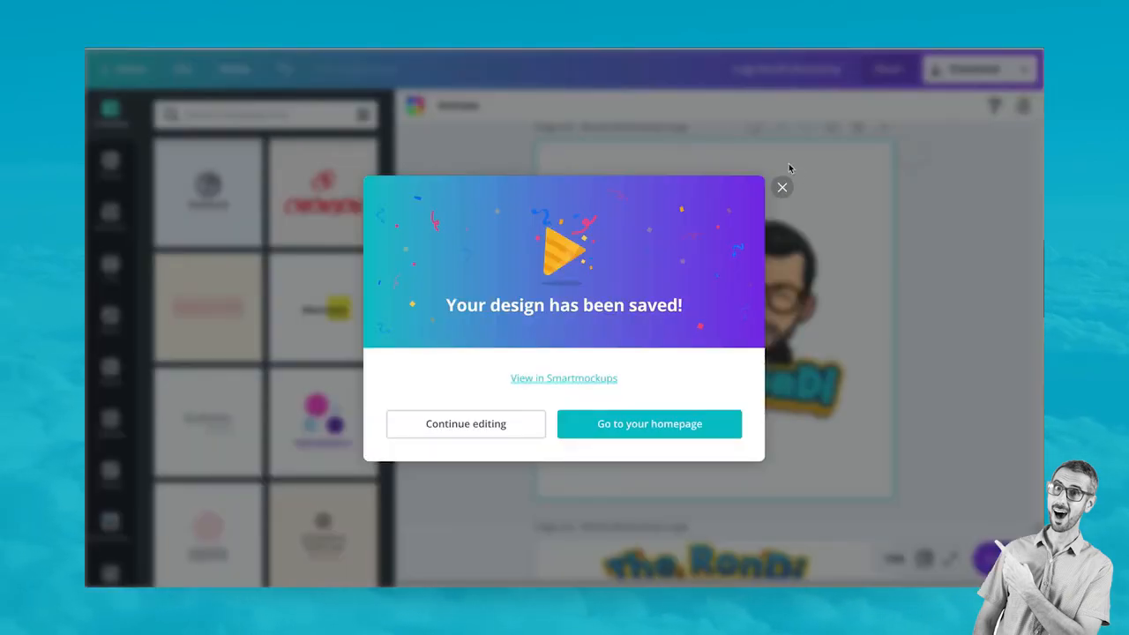
# Download page 22 of Logo RonDi Bootcamp as a PNG with a transparent background
pyautogui.click(781, 187)
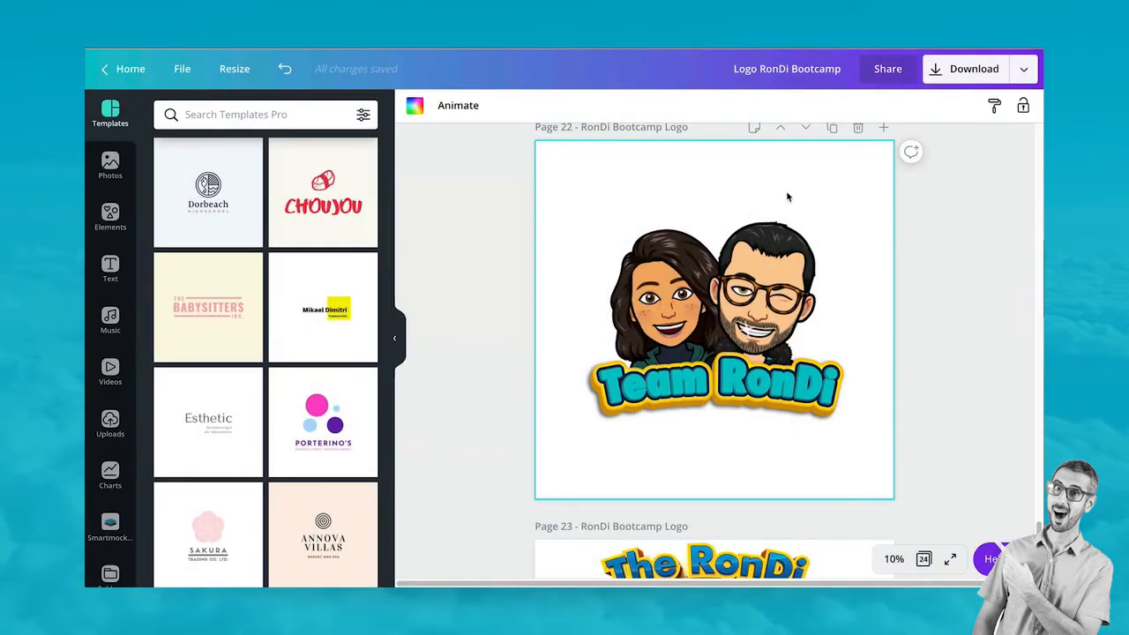
pyautogui.scroll(-5, 785, 191)
pyautogui.scroll(-1, 556, 234)
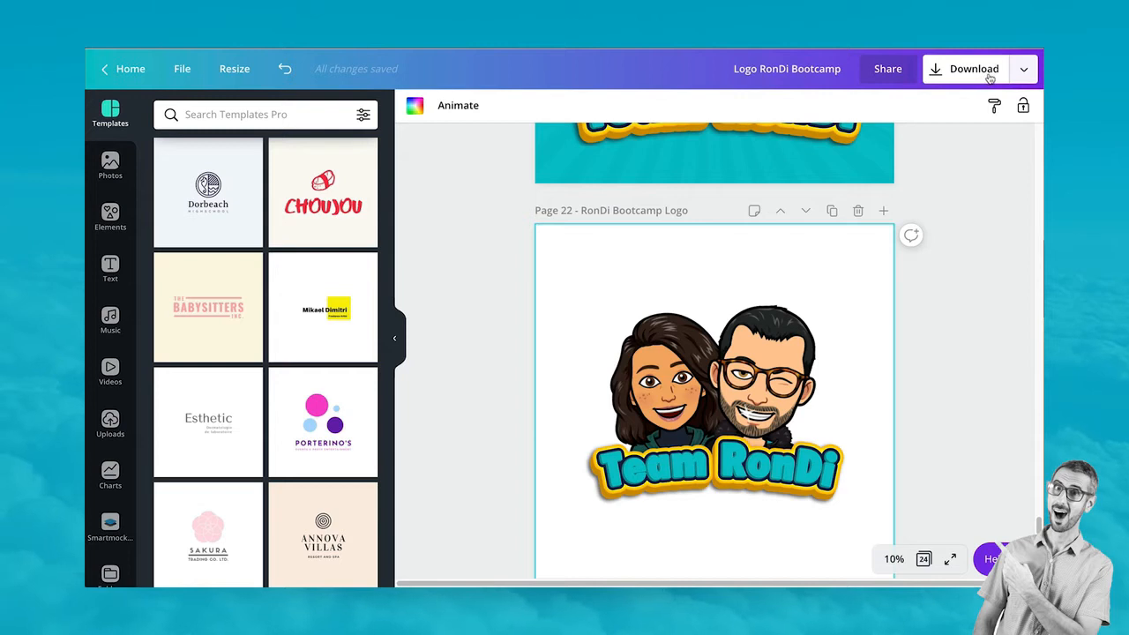
pyautogui.click(934, 78)
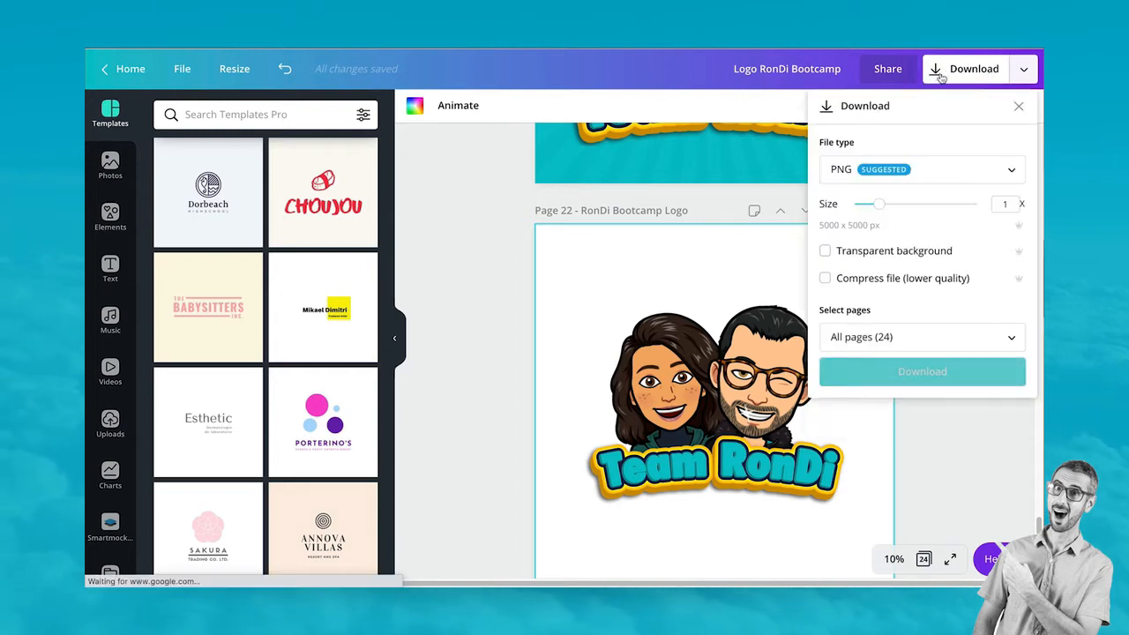
pyautogui.click(825, 252)
pyautogui.click(885, 344)
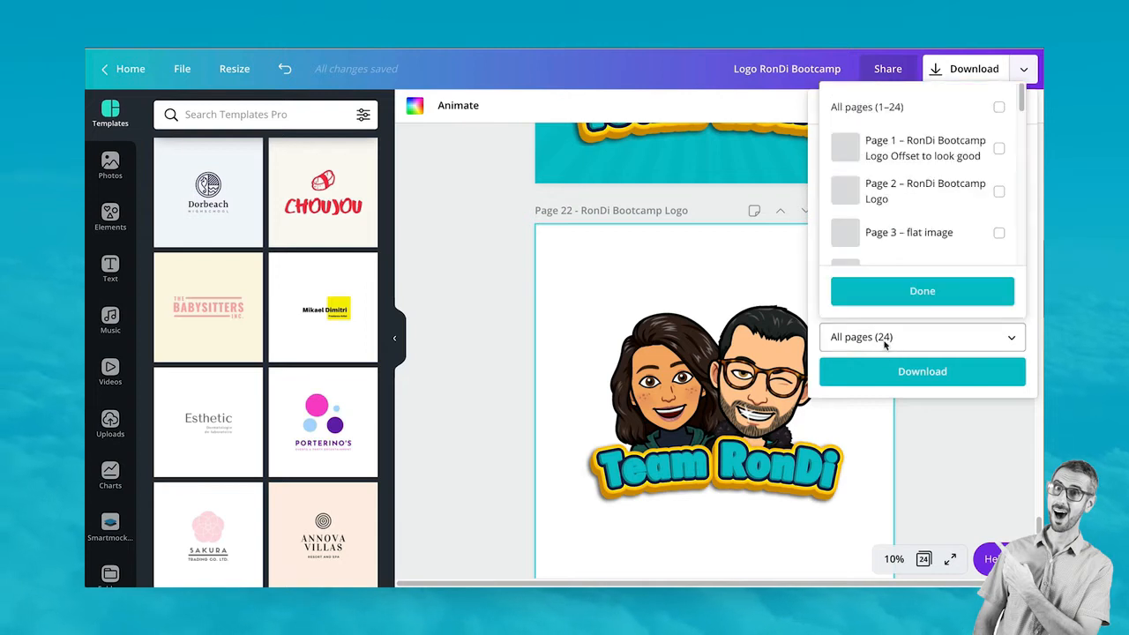
pyautogui.scroll(-10, 882, 233)
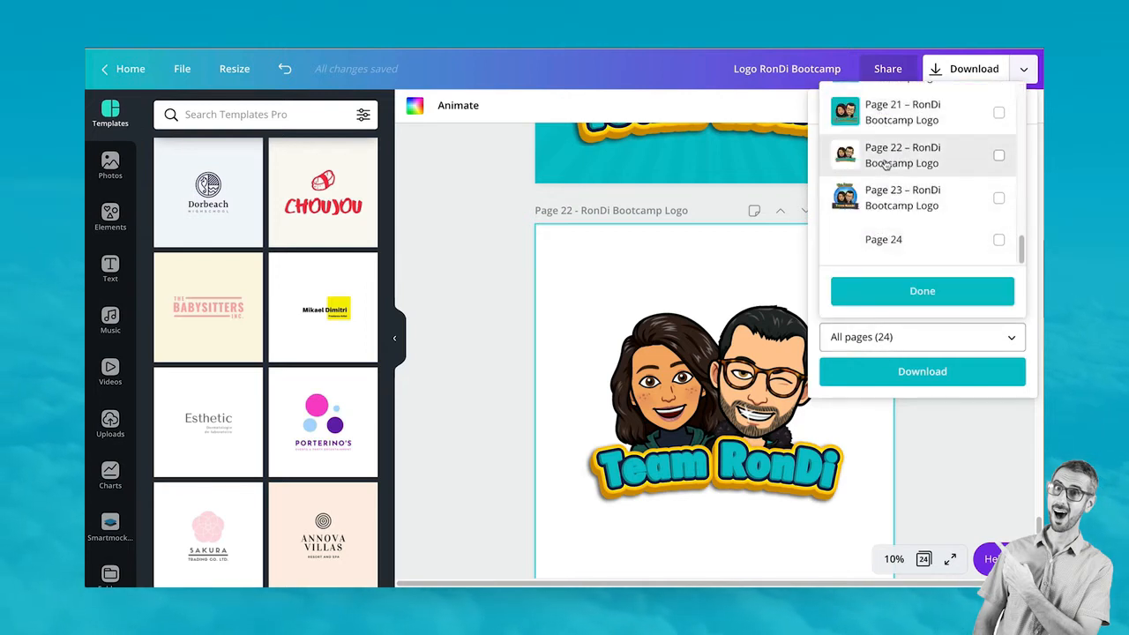
pyautogui.click(873, 157)
pyautogui.click(904, 293)
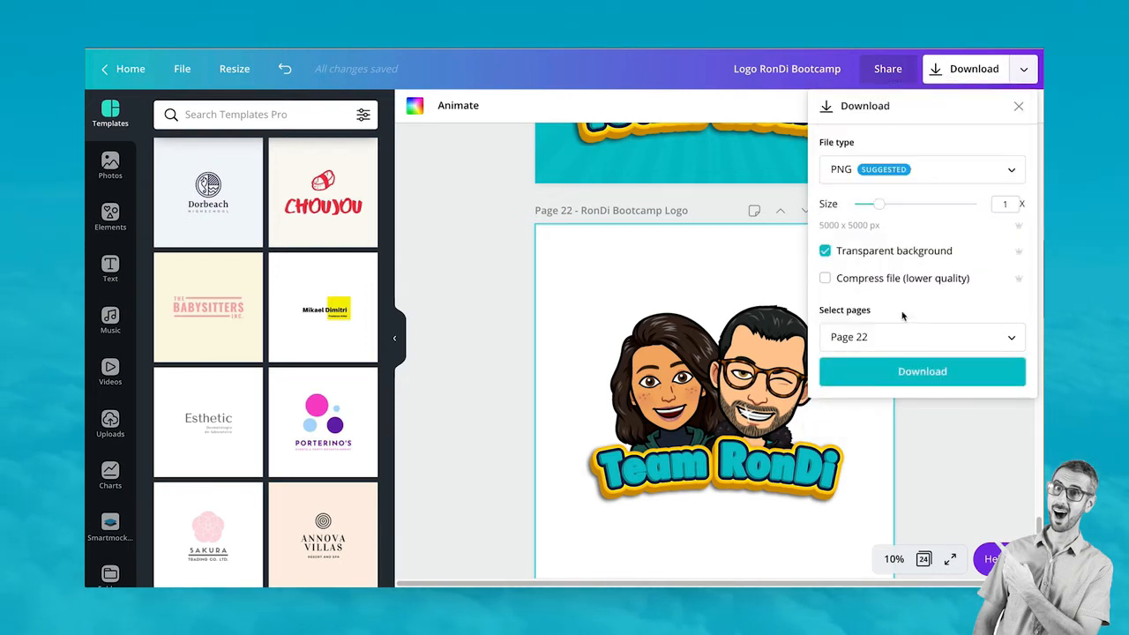
pyautogui.click(904, 371)
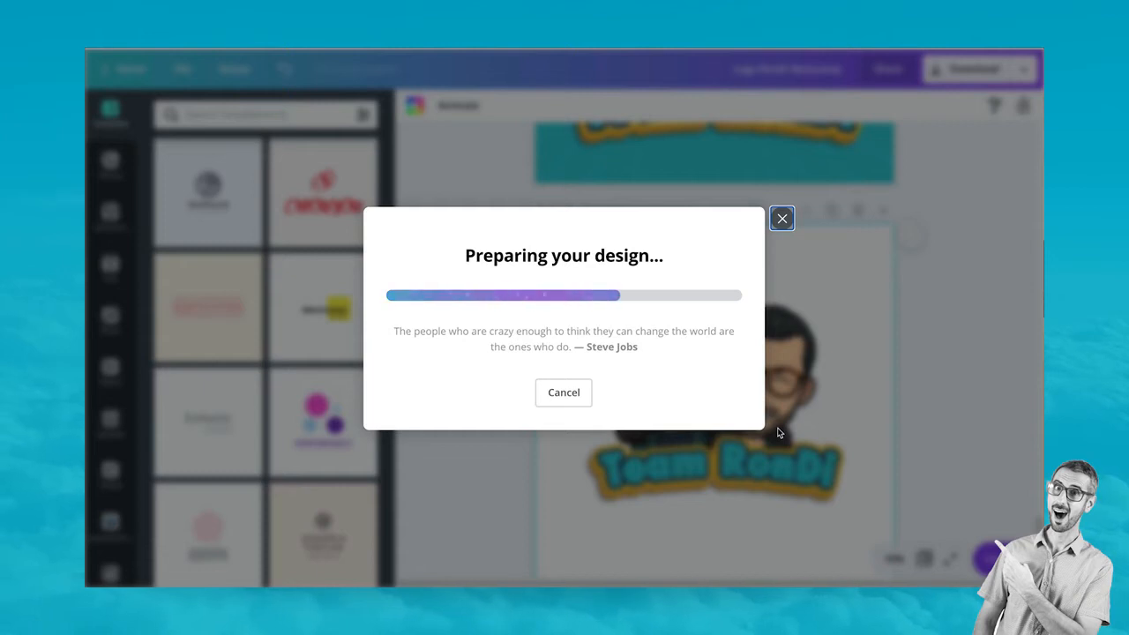
# Move the downloaded Logo RonDi Bootcamp (3).png from Finder onto the Desktop
pyautogui.click(220, 573)
pyautogui.click(266, 555)
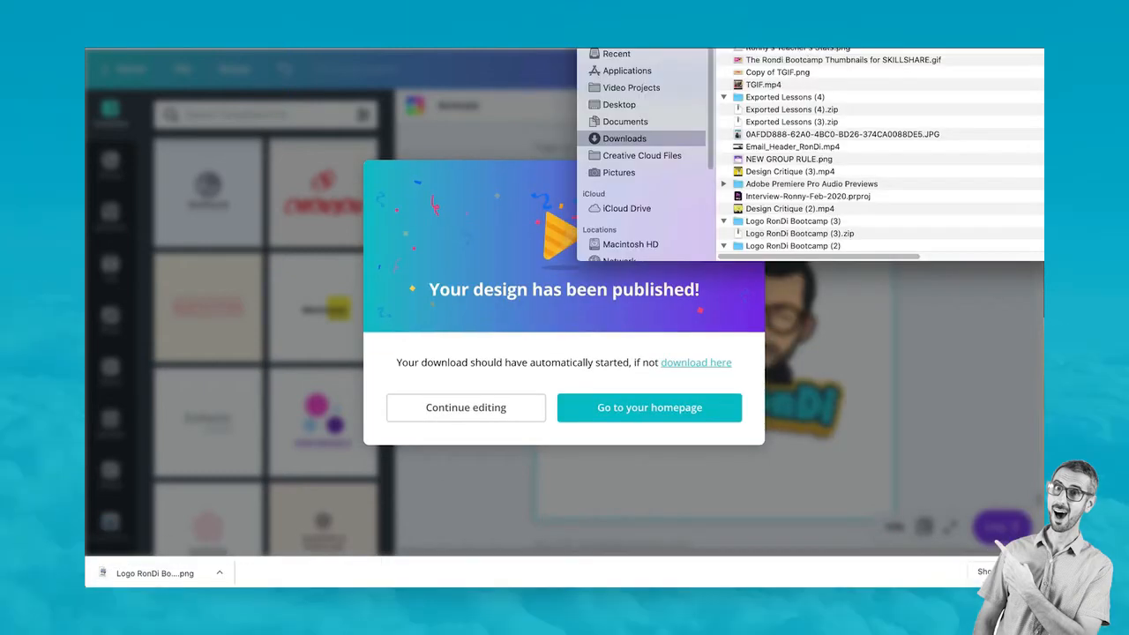
pyautogui.moveTo(776, 43); pyautogui.dragTo(628, 105)
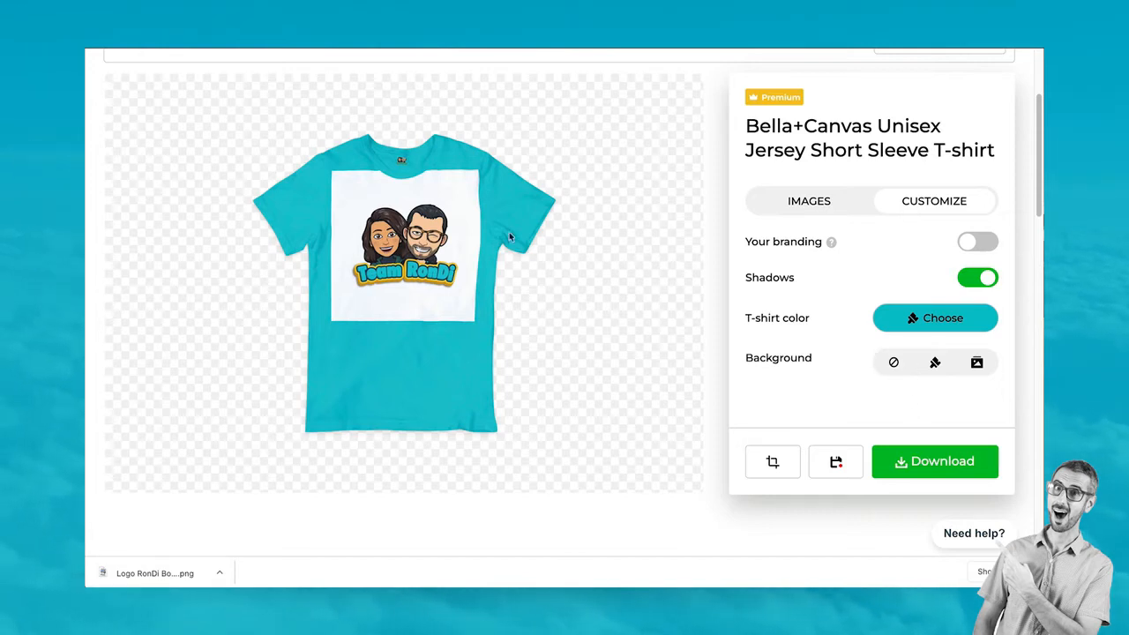
# Replace the T-shirt front logo with Logo RonDi Bootcamp (3).png uploaded from the Desktop
pyautogui.click(799, 201)
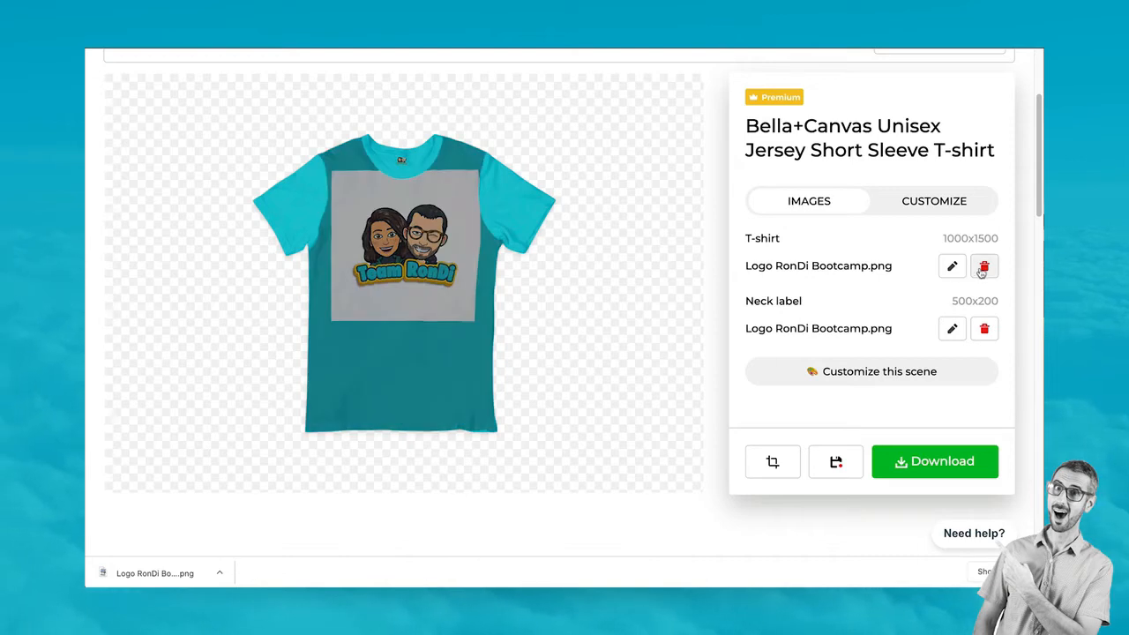
pyautogui.click(983, 267)
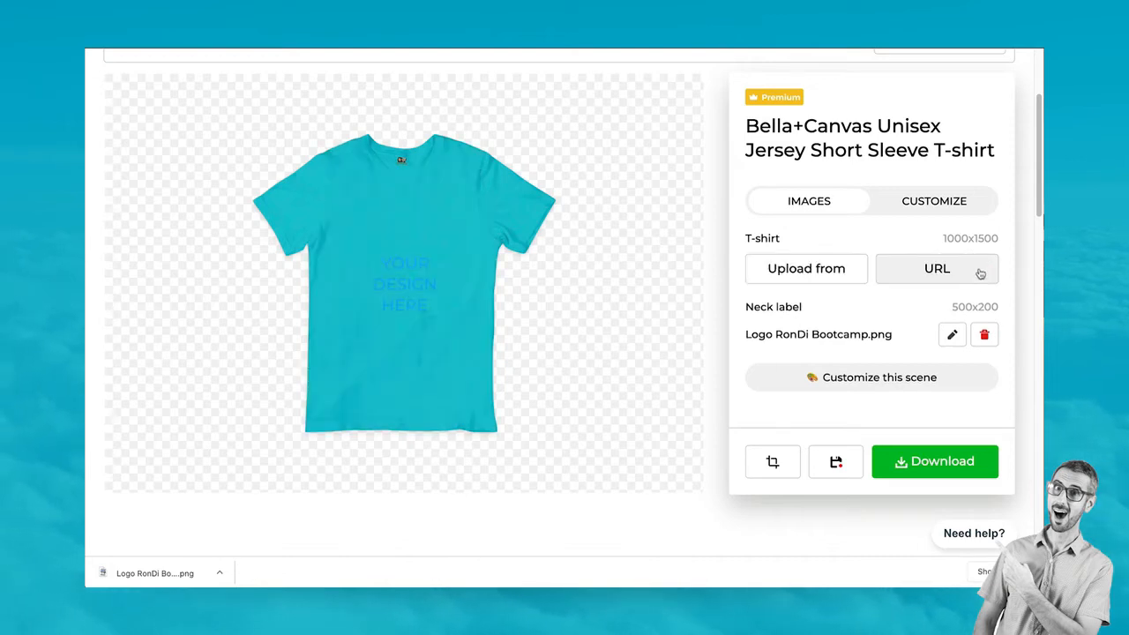
pyautogui.click(834, 273)
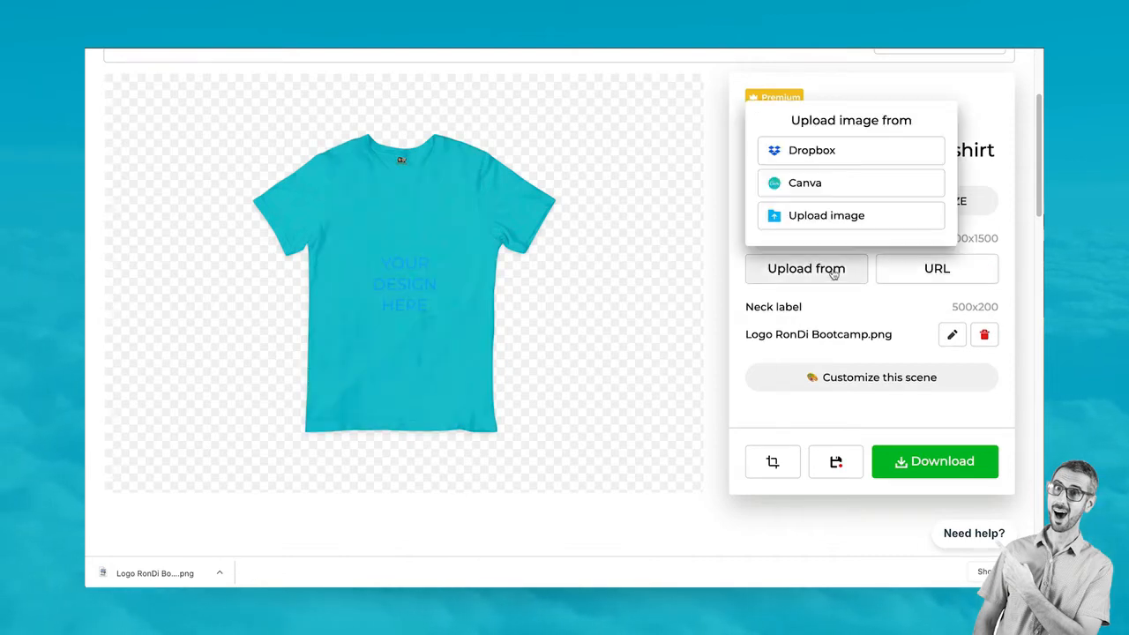
pyautogui.click(822, 218)
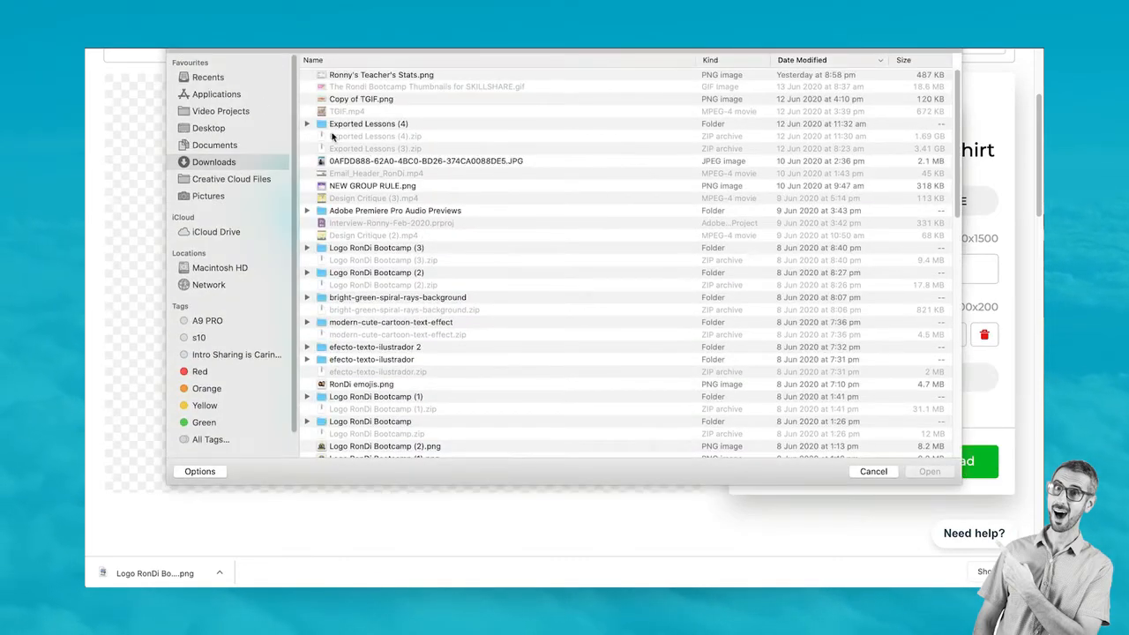
pyautogui.click(209, 128)
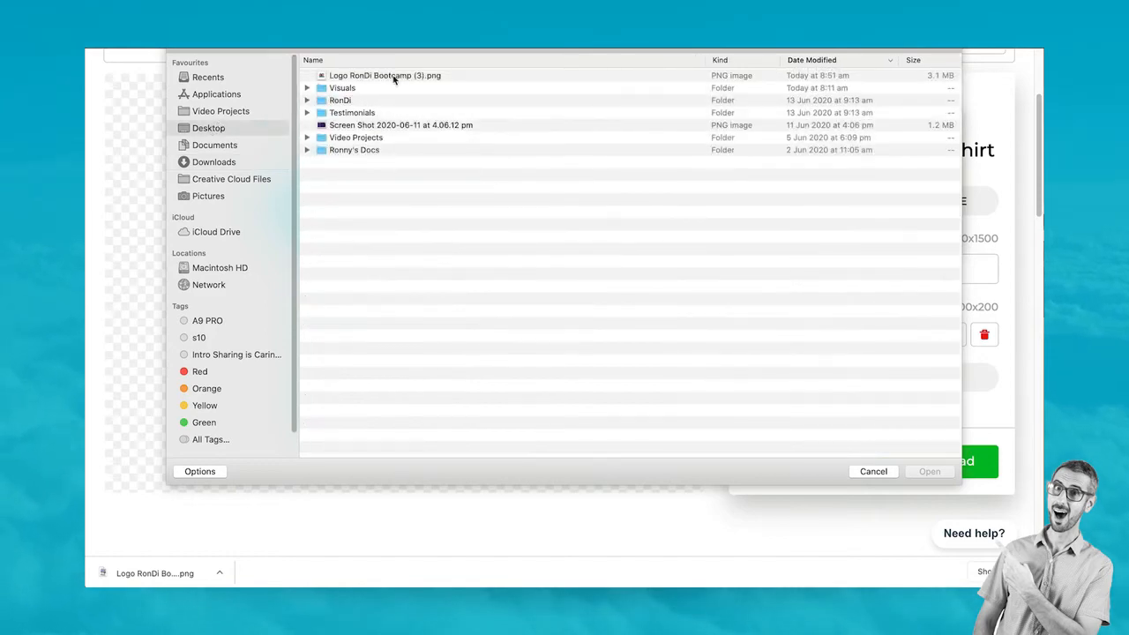
pyautogui.click(398, 78)
pyautogui.click(944, 473)
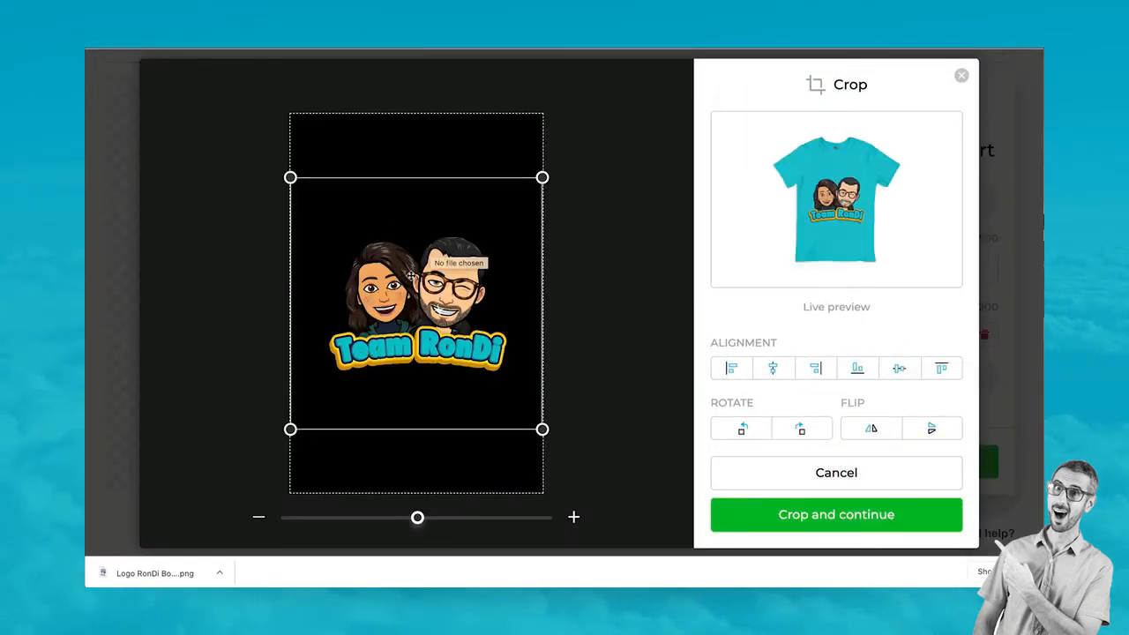
# Crop the new logo smaller and centred in the print area, then apply it
pyautogui.moveTo(410, 278); pyautogui.dragTo(411, 233)
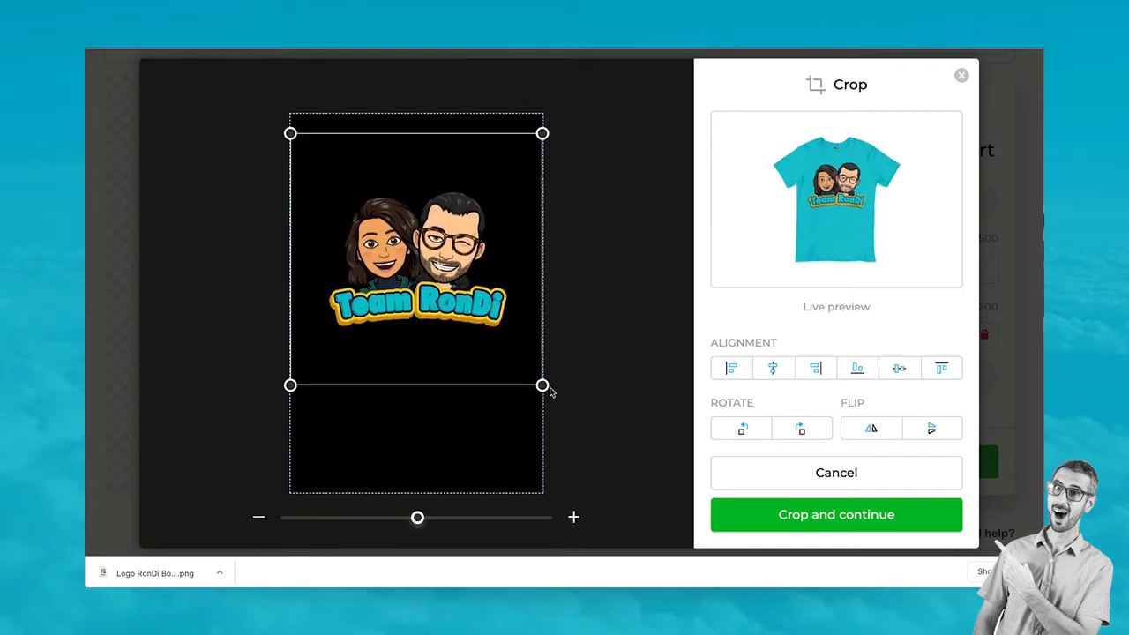
pyautogui.moveTo(541, 385); pyautogui.dragTo(480, 324)
pyautogui.moveTo(394, 234); pyautogui.dragTo(424, 252)
pyautogui.click(830, 516)
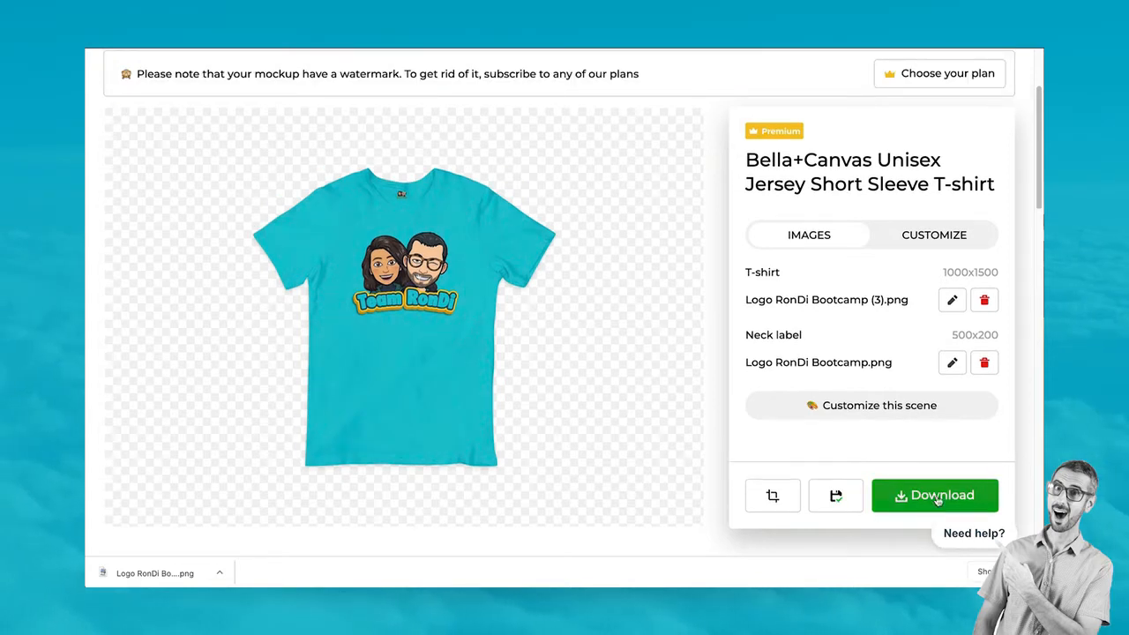
# Download the teal T-shirt mockup in High quality and move the file to the Desktop
pyautogui.click(934, 503)
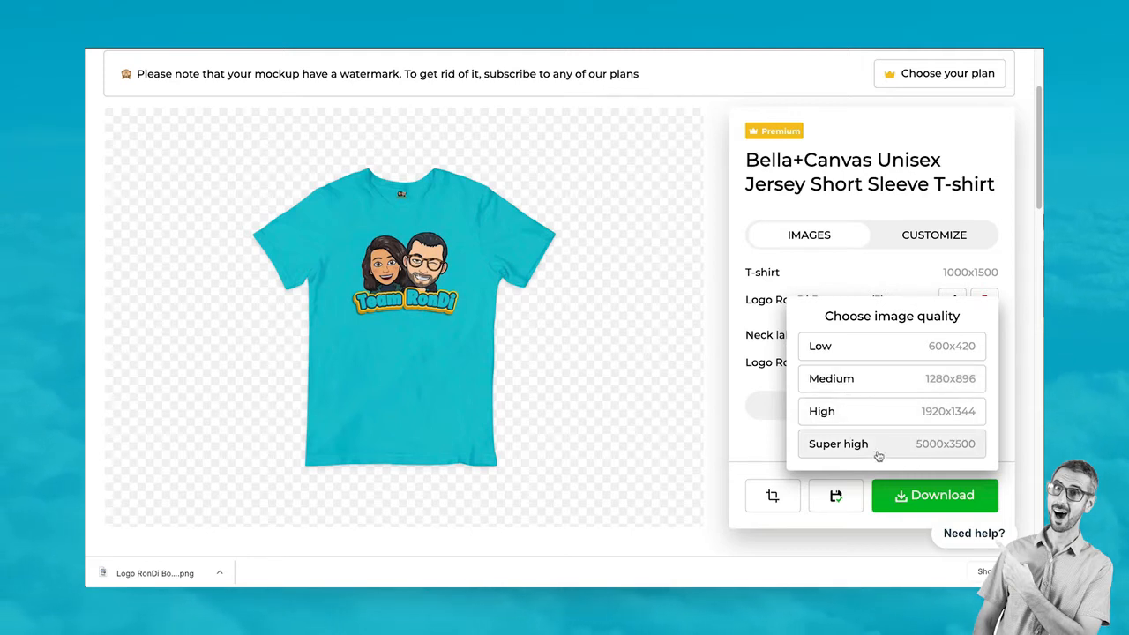
pyautogui.click(882, 417)
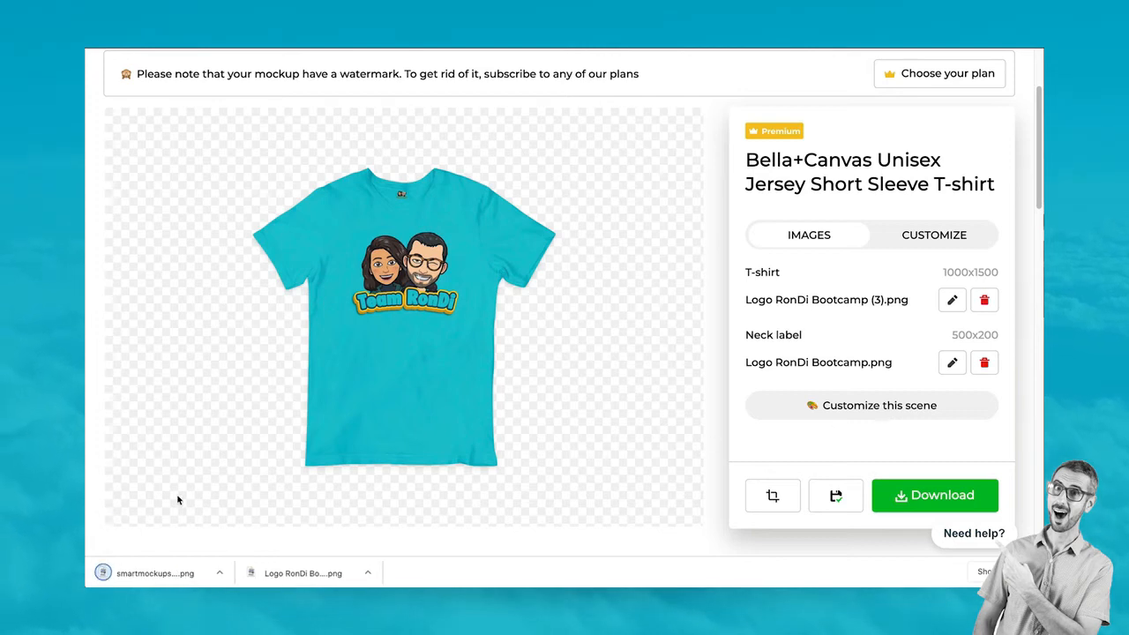
pyautogui.click(217, 573)
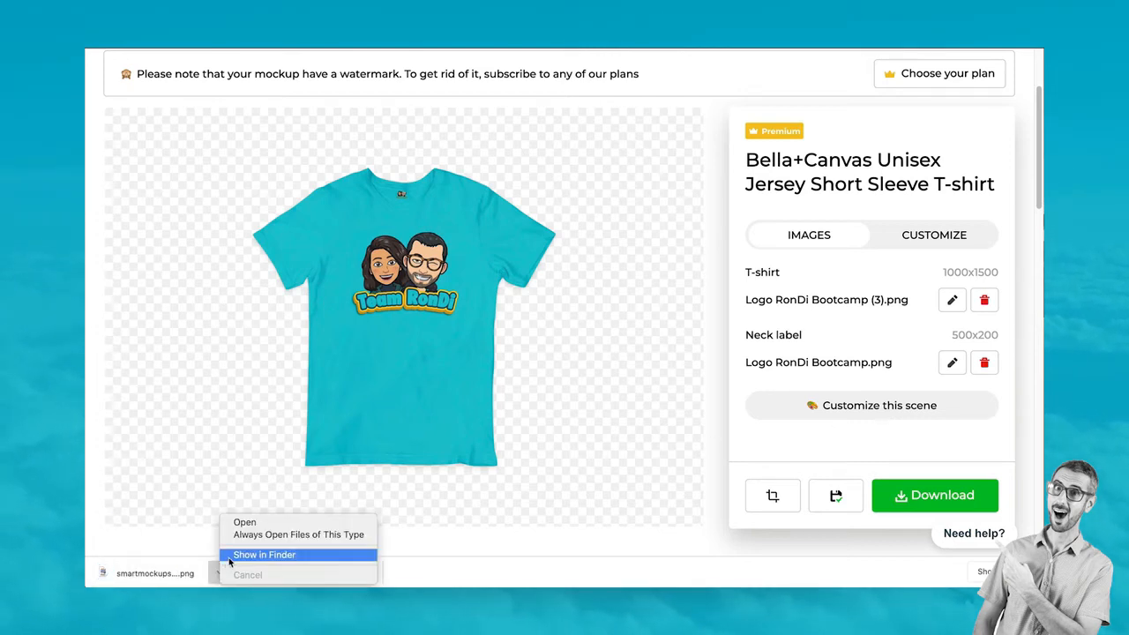
pyautogui.click(263, 554)
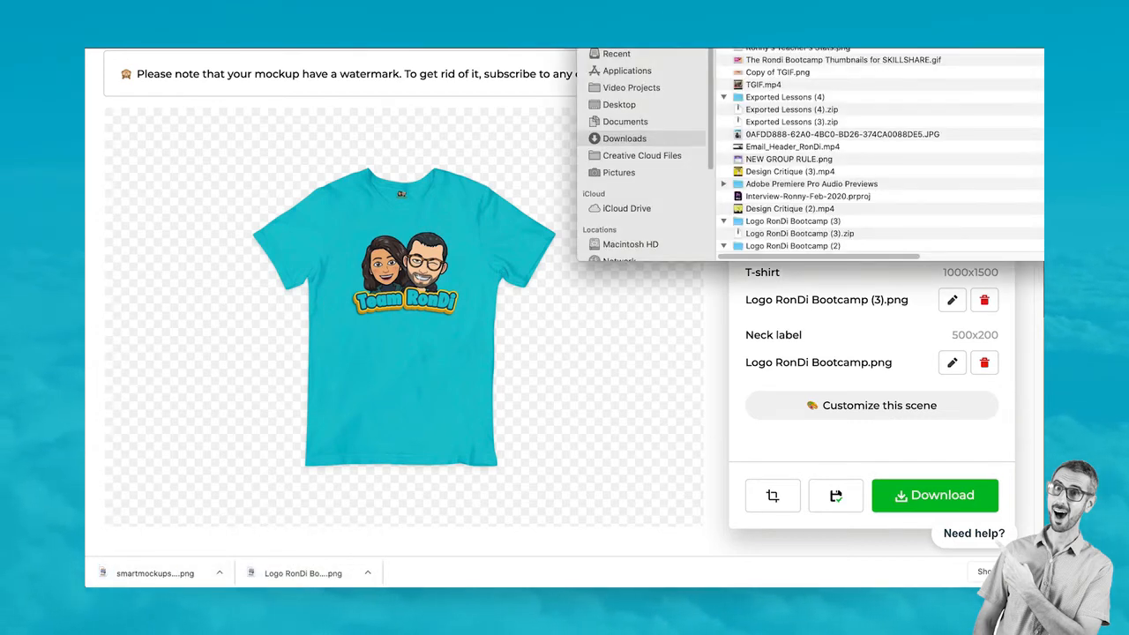
pyautogui.moveTo(765, 41); pyautogui.dragTo(625, 104)
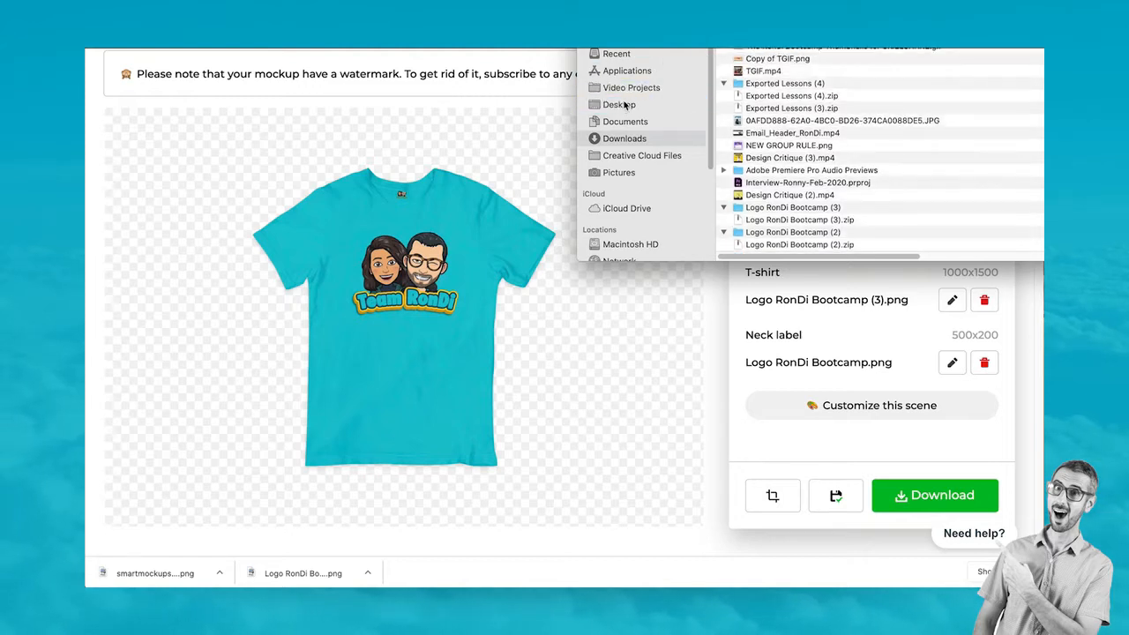
pyautogui.press('super+w')
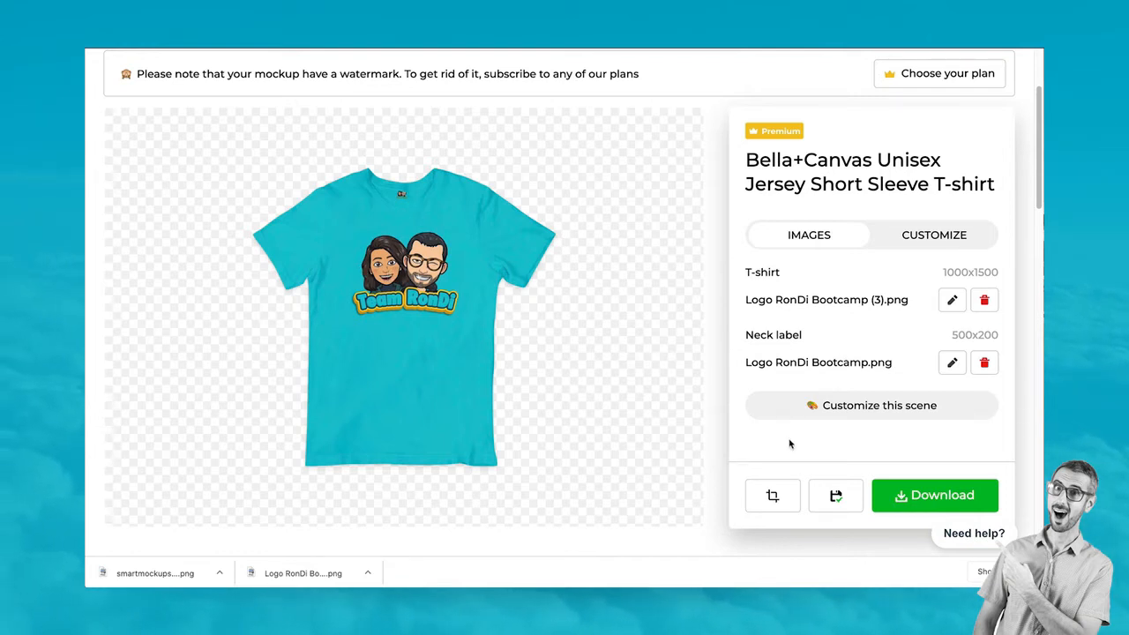
# Turn the T-shirt yellow and download that mockup in High quality
pyautogui.click(880, 405)
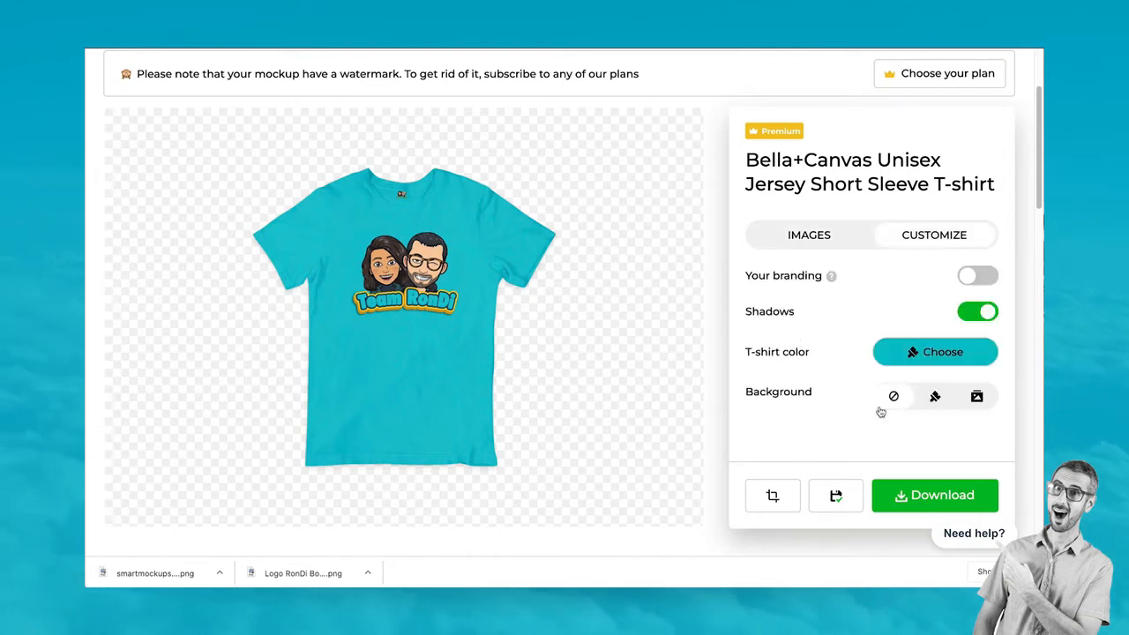
pyautogui.click(921, 357)
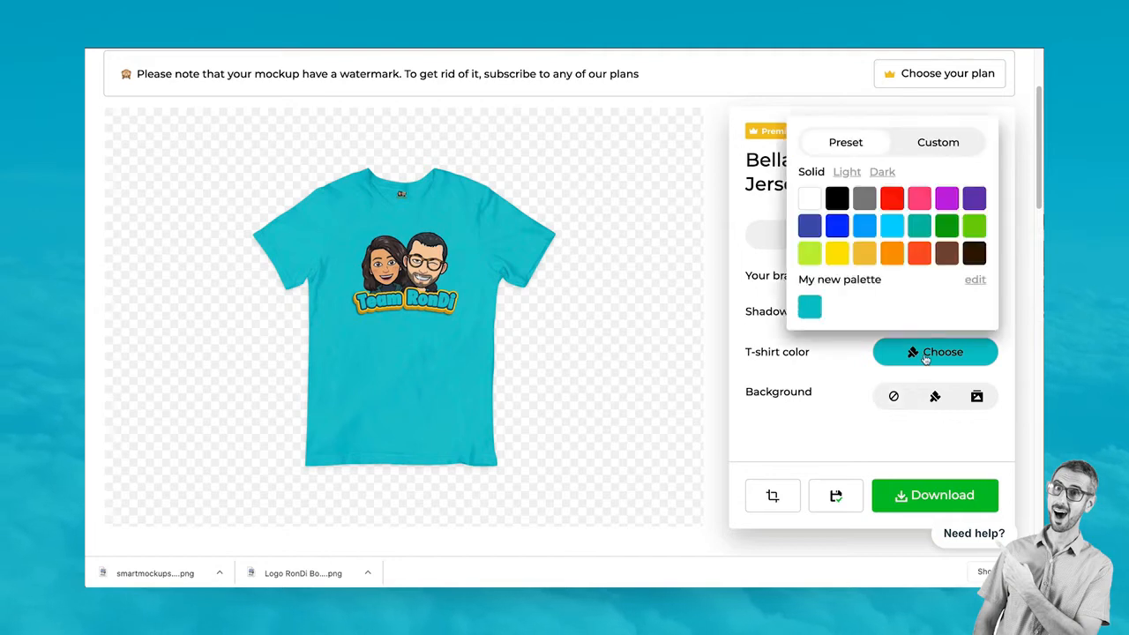
pyautogui.click(838, 256)
pyautogui.click(847, 446)
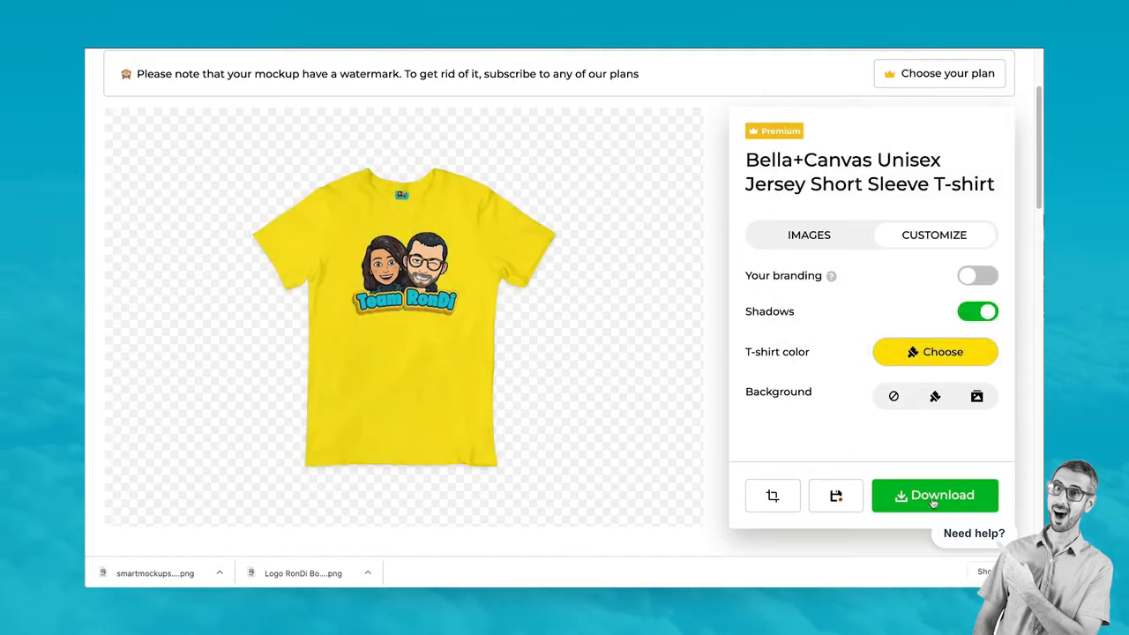
pyautogui.click(935, 502)
pyautogui.click(909, 425)
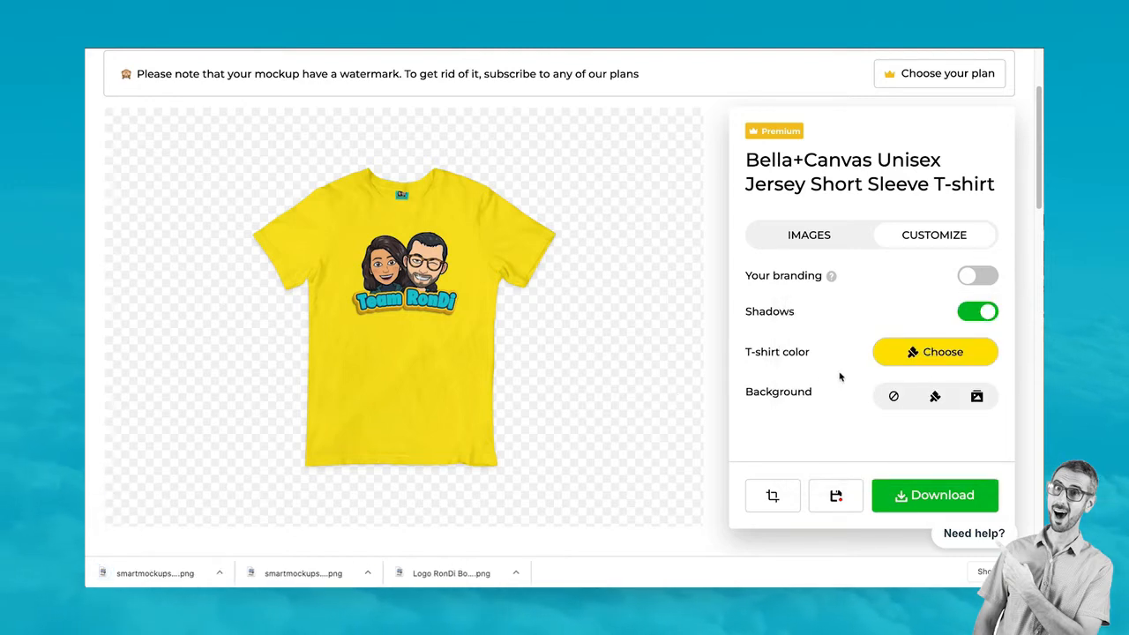
# Turn the T-shirt purple and download that mockup in High quality
pyautogui.click(946, 357)
pyautogui.click(946, 198)
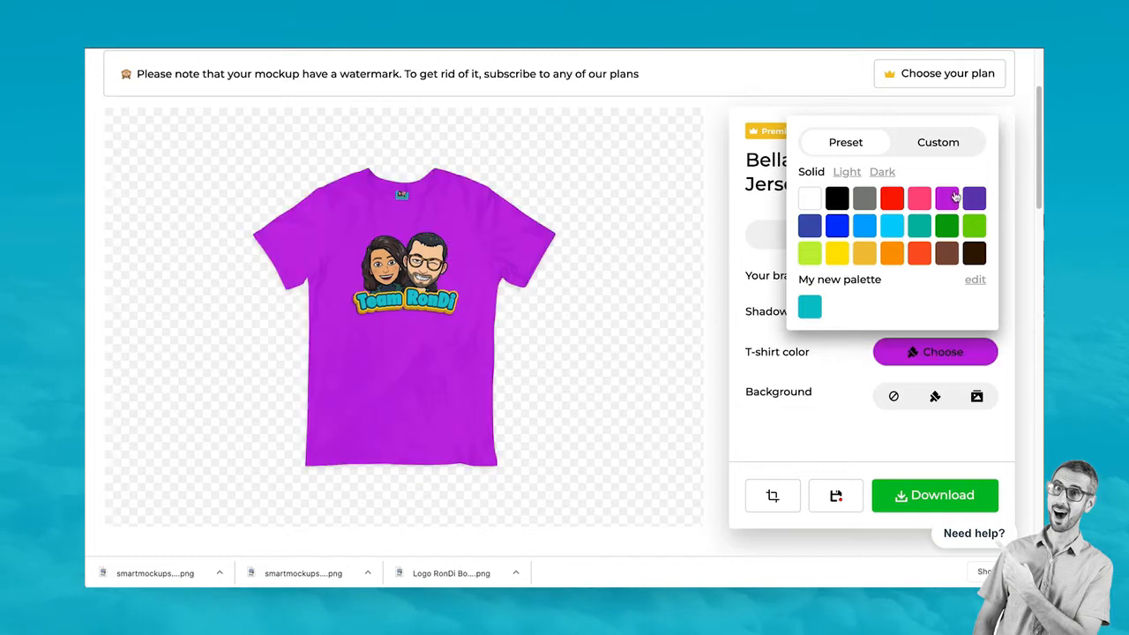
pyautogui.click(931, 495)
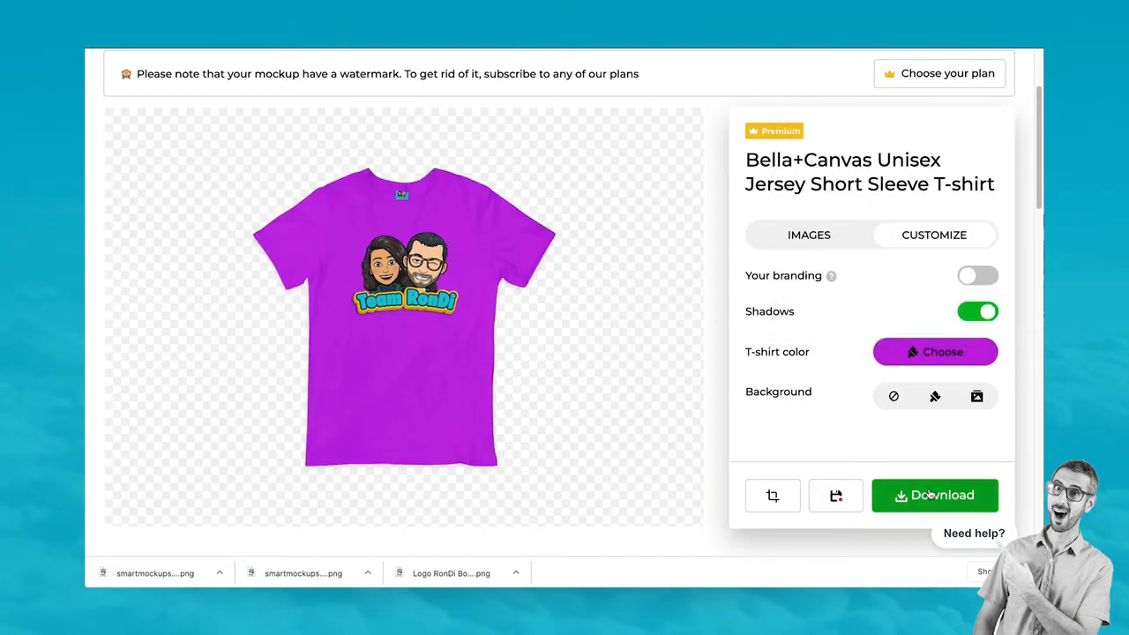
pyautogui.click(851, 416)
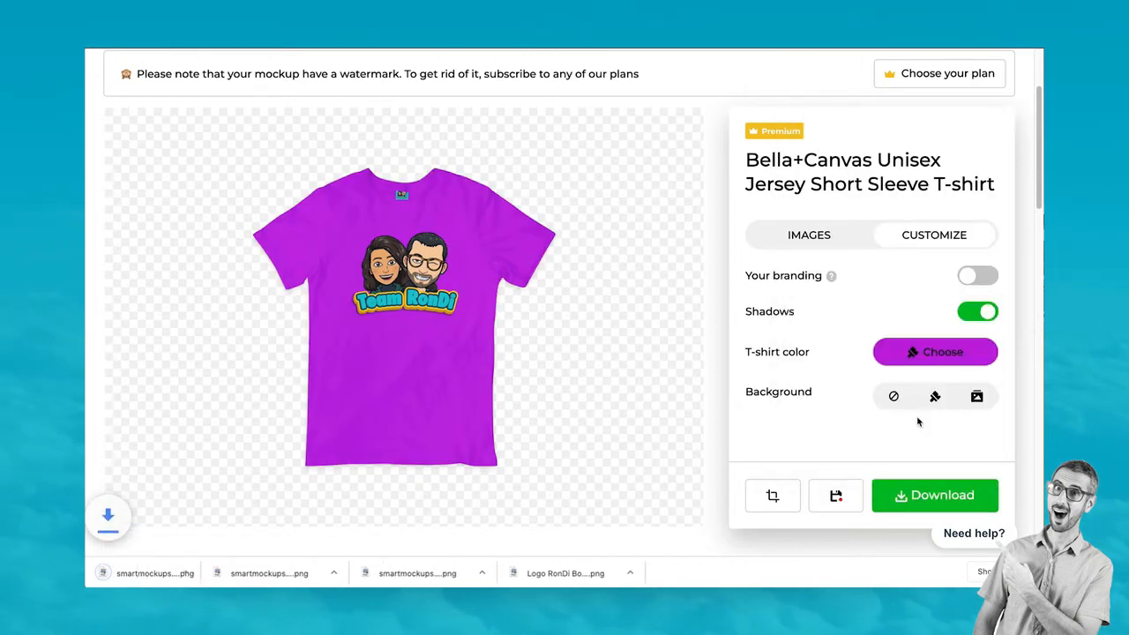
# Move the downloaded mockup file from Finder onto the Desktop
pyautogui.click(220, 573)
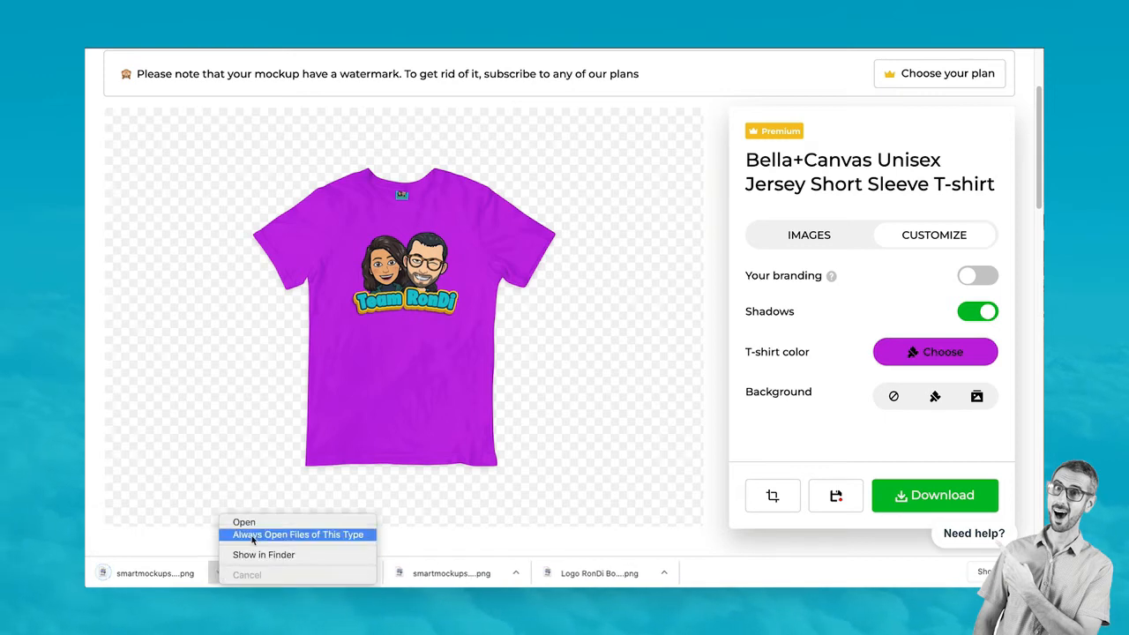
pyautogui.click(256, 555)
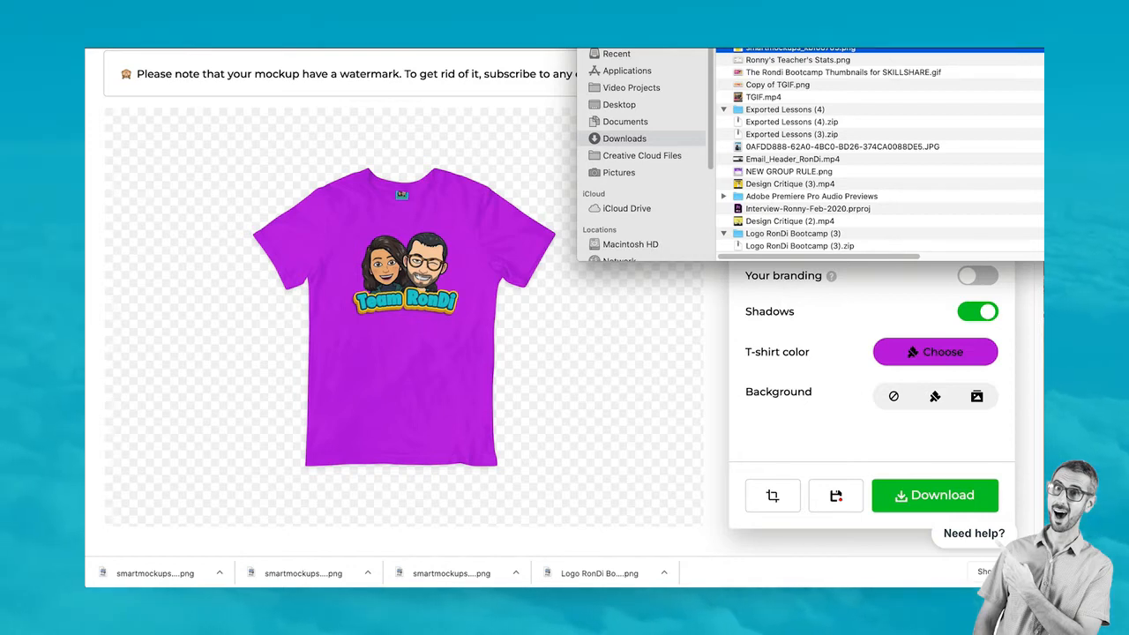
pyautogui.moveTo(798, 49); pyautogui.dragTo(620, 111)
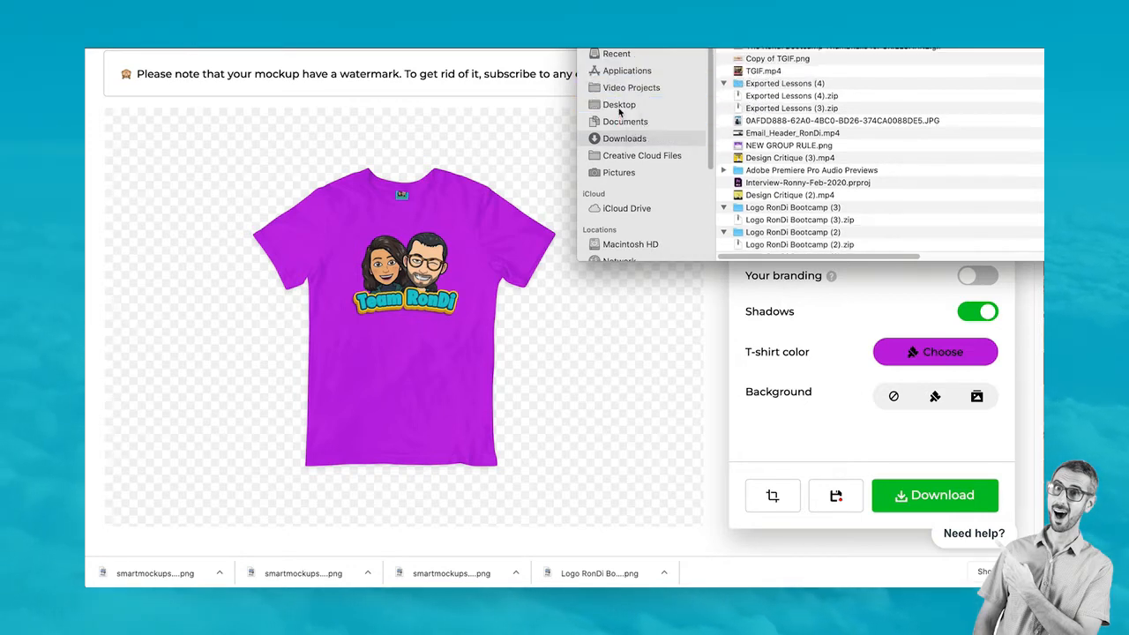
# Close the Finder window to return to the Smartmockups page
pyautogui.press('super+w')
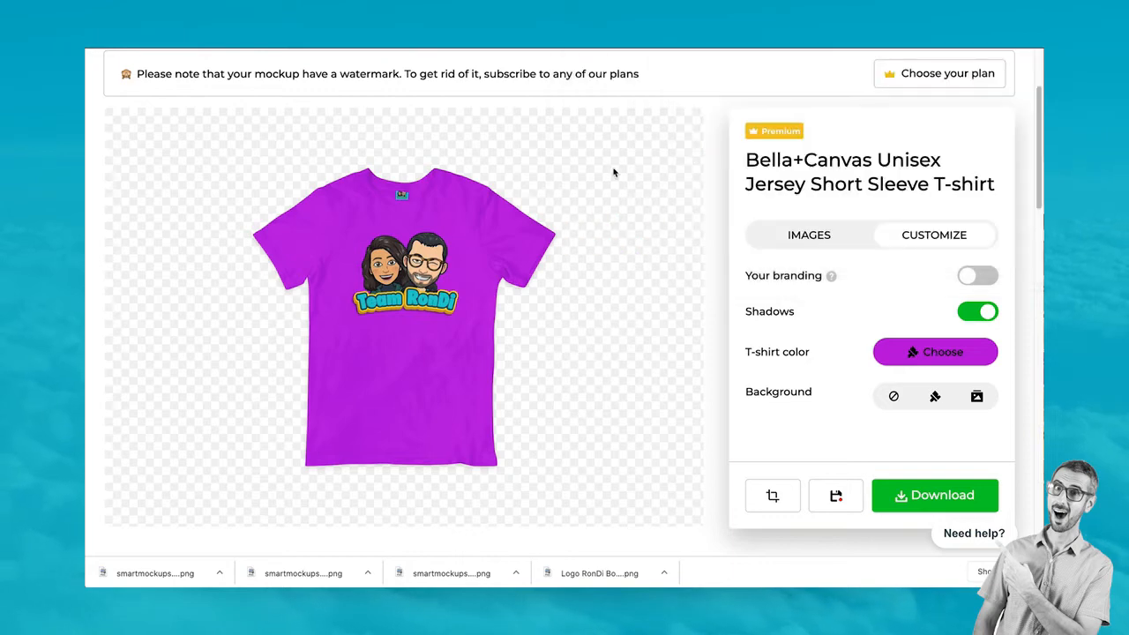
pyautogui.scroll(-3, 650, 336)
pyautogui.scroll(4, 651, 340)
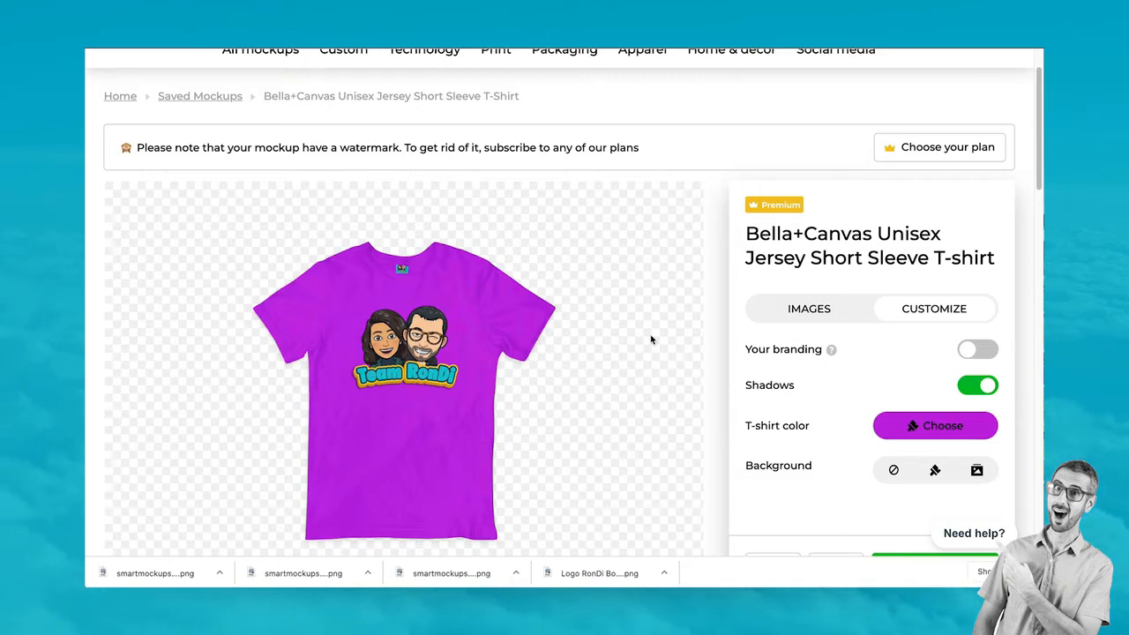
pyautogui.scroll(2, 657, 341)
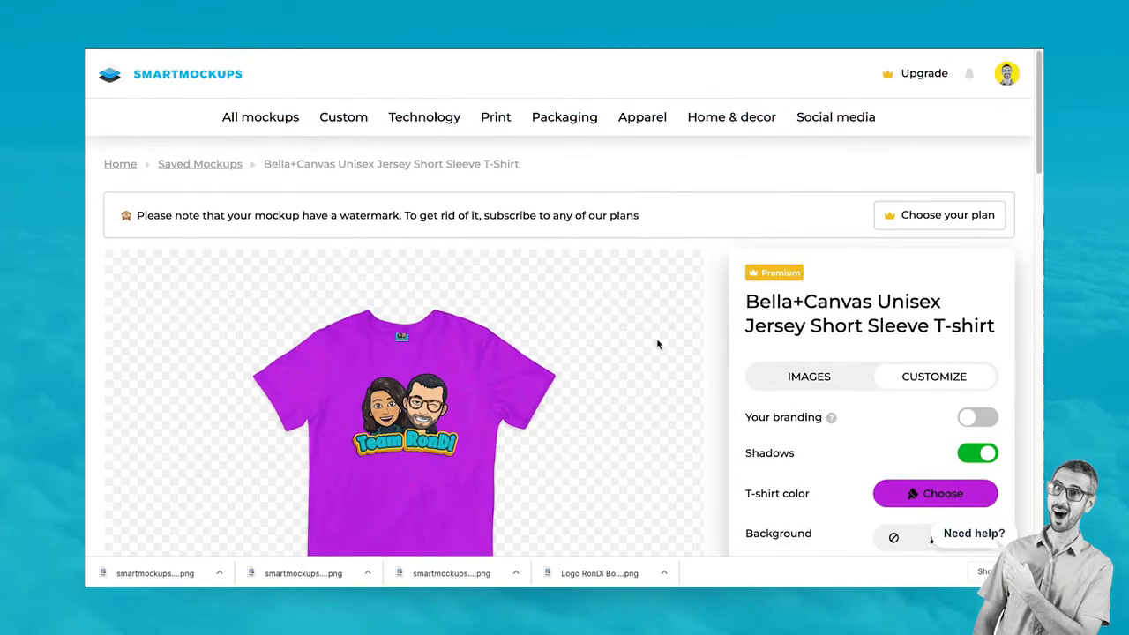
pyautogui.scroll(-2, 657, 344)
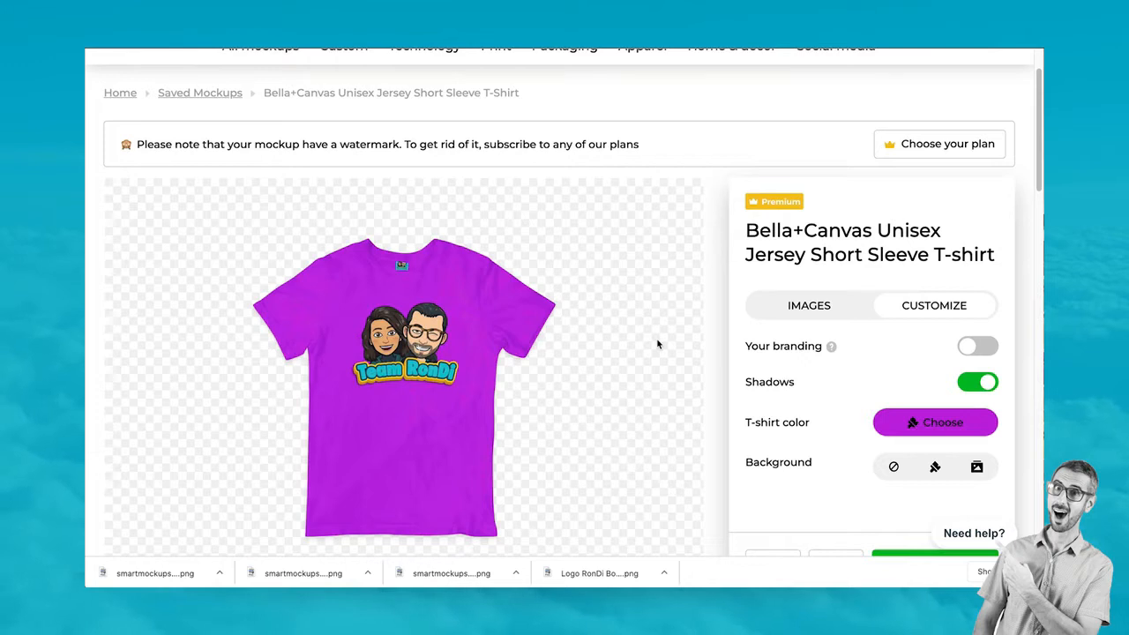
pyautogui.scroll(2, 657, 344)
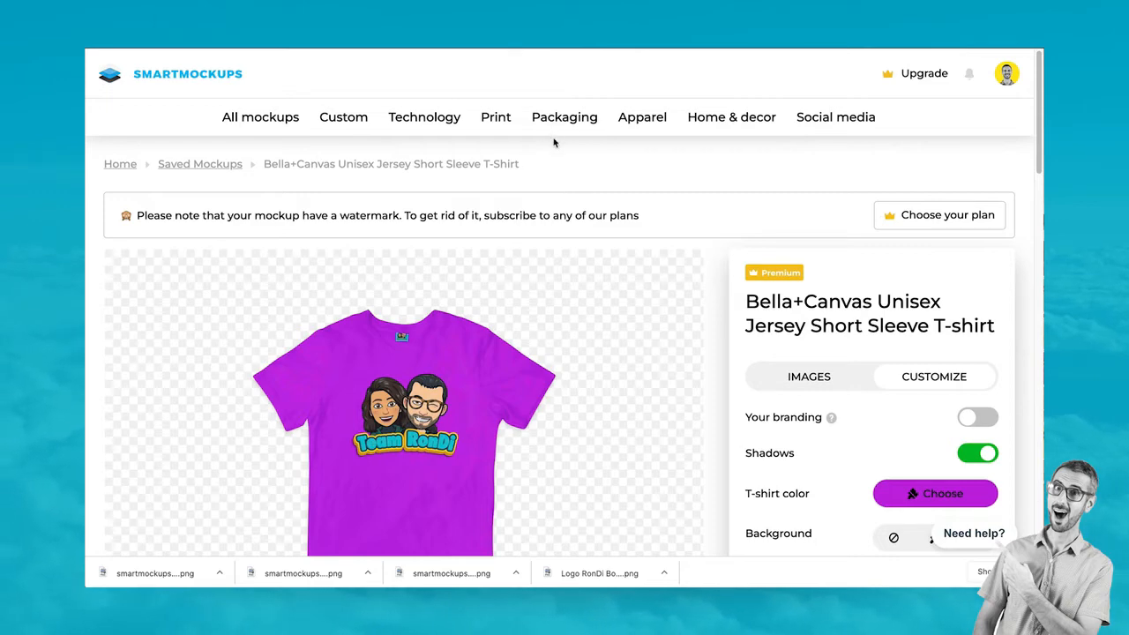
# Open Home & Decor › Mugs from the All Mockups catalogue and browse the mug mockups
pyautogui.click(289, 119)
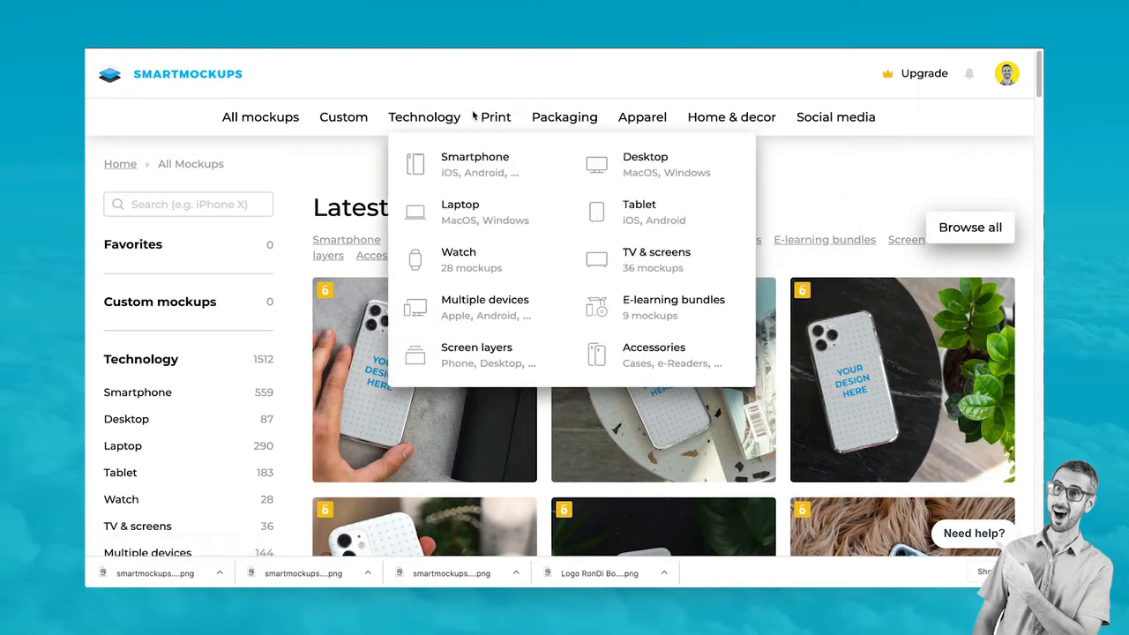
pyautogui.moveTo(715, 122)
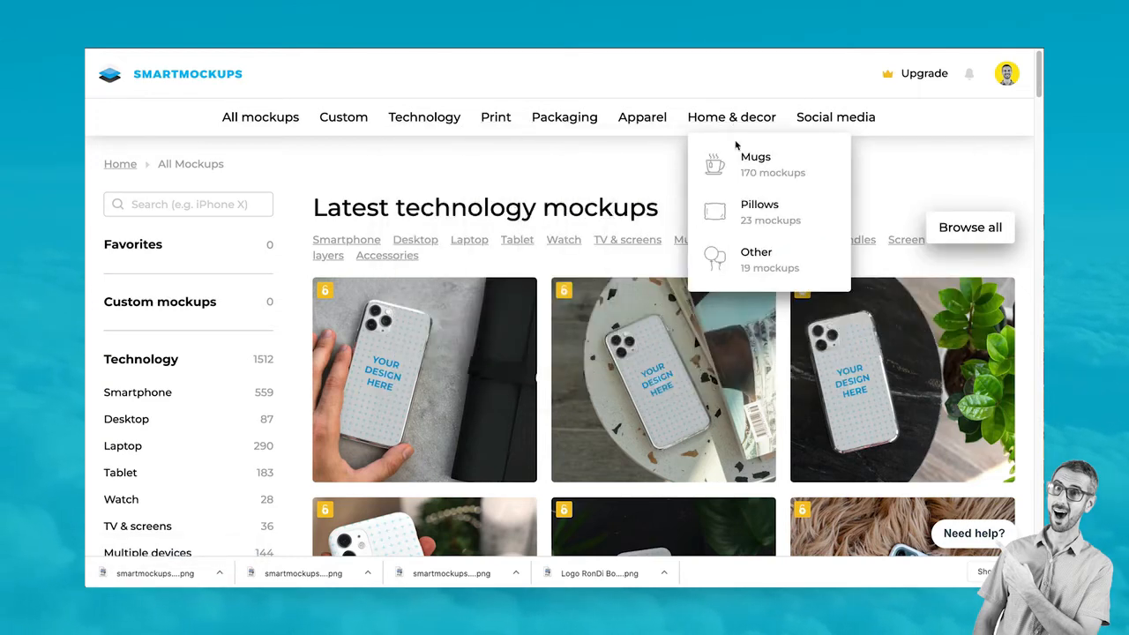
pyautogui.click(755, 159)
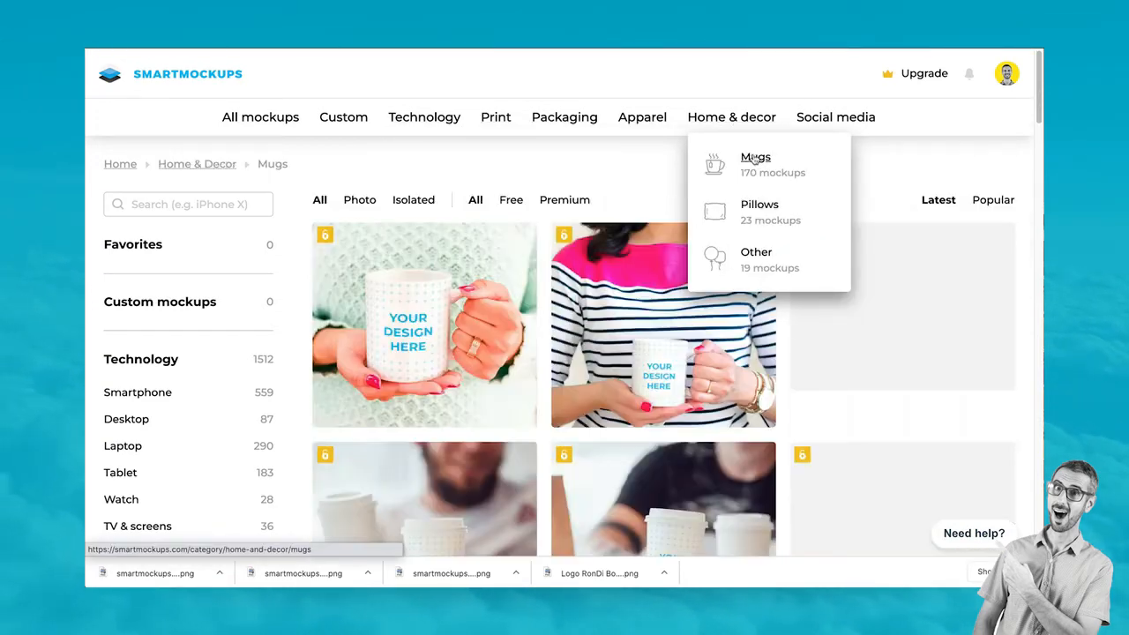
pyautogui.scroll(-1, 670, 451)
pyautogui.scroll(-5, 671, 452)
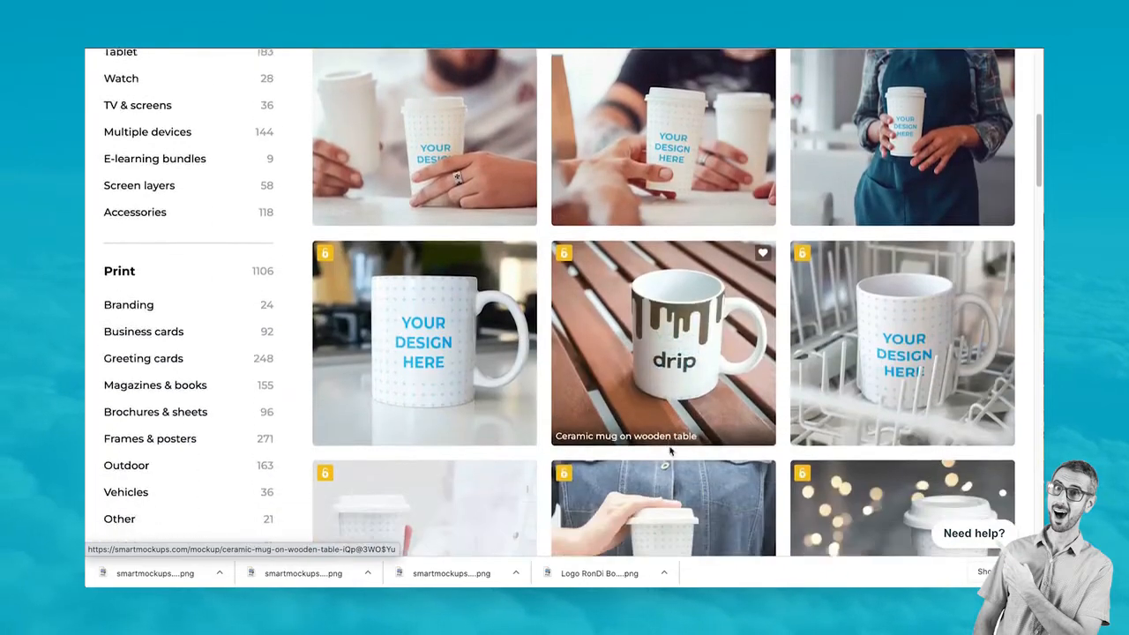
pyautogui.scroll(-3, 671, 445)
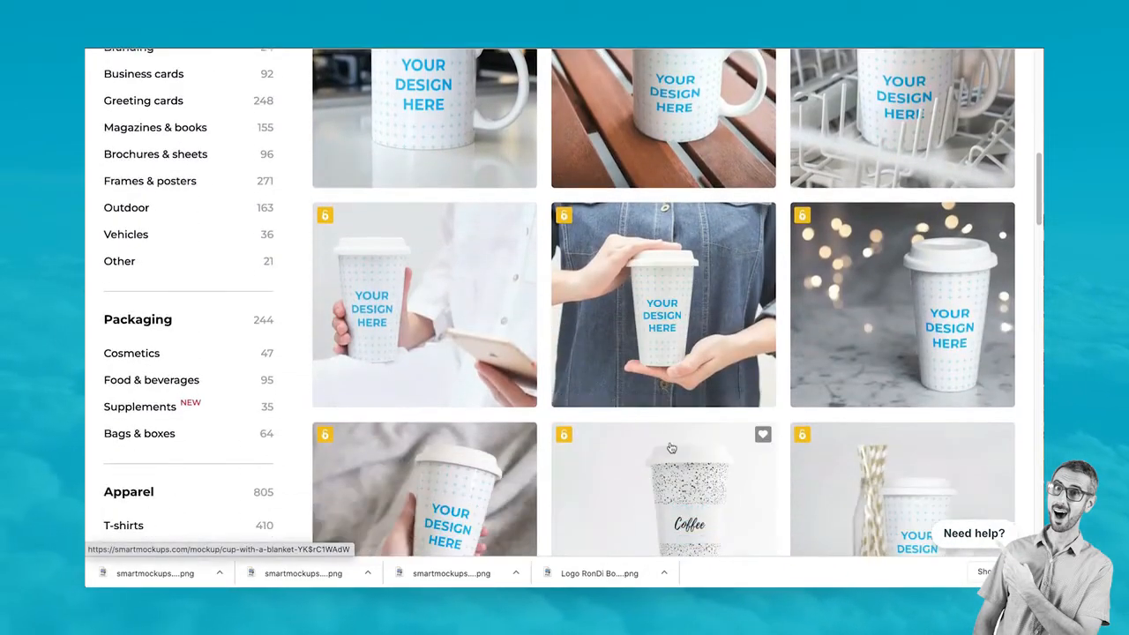
pyautogui.scroll(8, 670, 448)
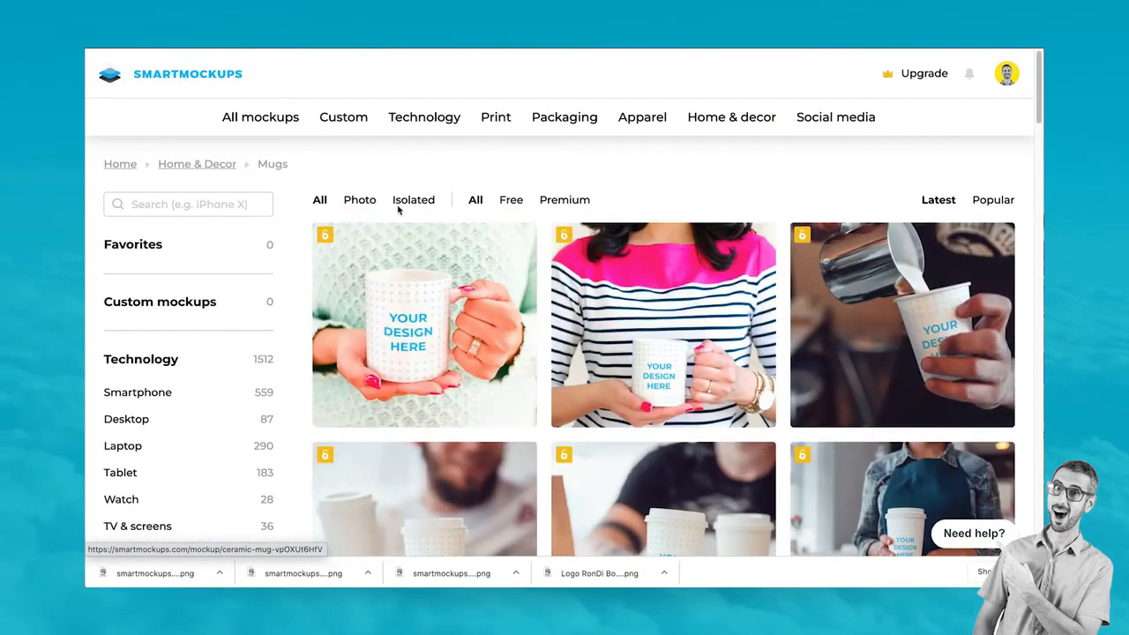
# Apply the Isolated filter to the Mugs gallery and browse to 'Ceramic mug with changeable color'
pyautogui.click(413, 200)
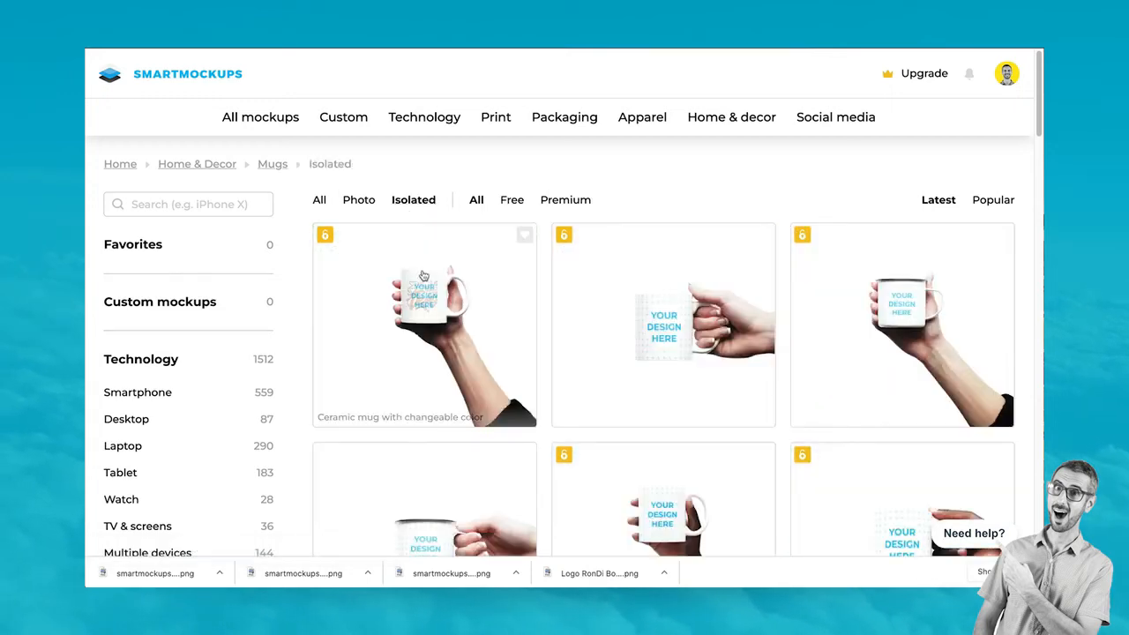
pyautogui.moveTo(452, 584)
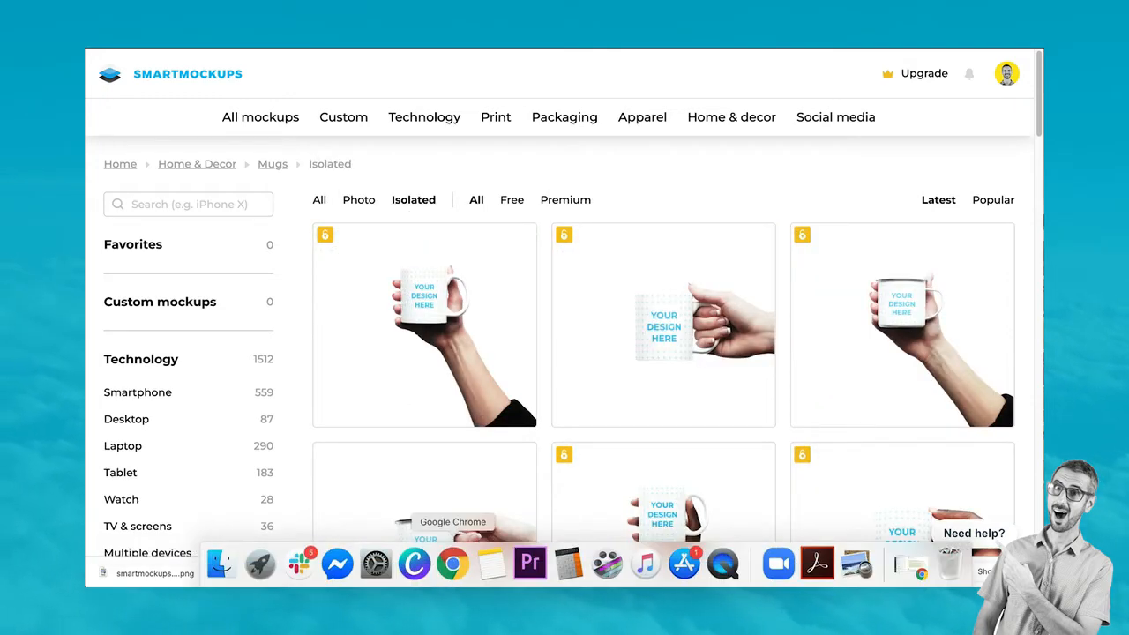
pyautogui.scroll(-2, 584, 391)
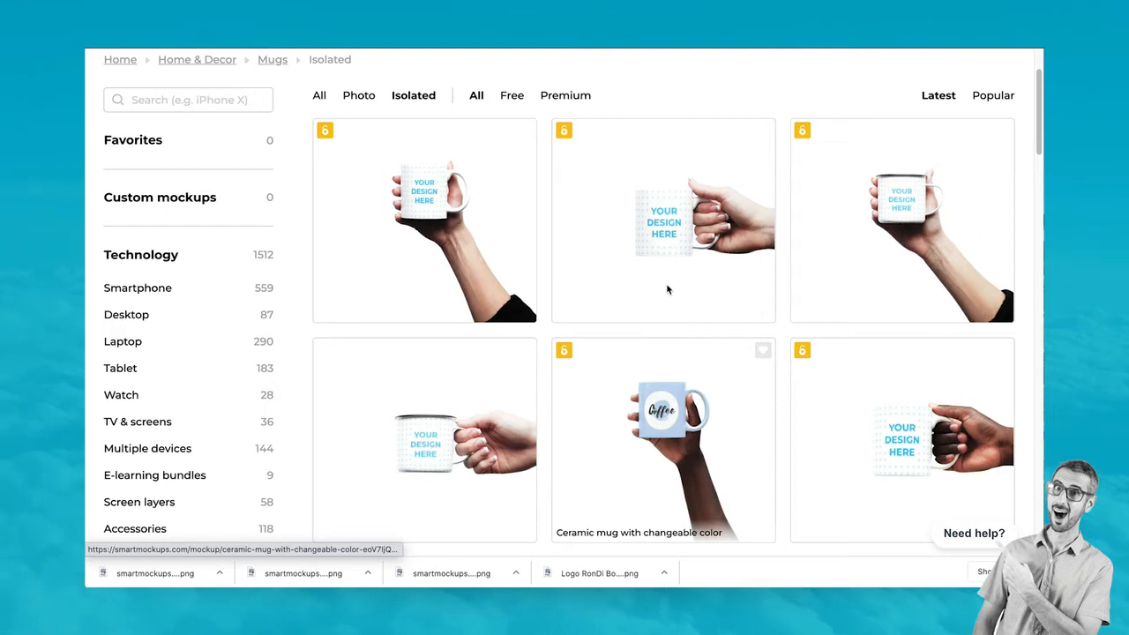
pyautogui.scroll(-4, 706, 265)
pyautogui.scroll(3, 820, 397)
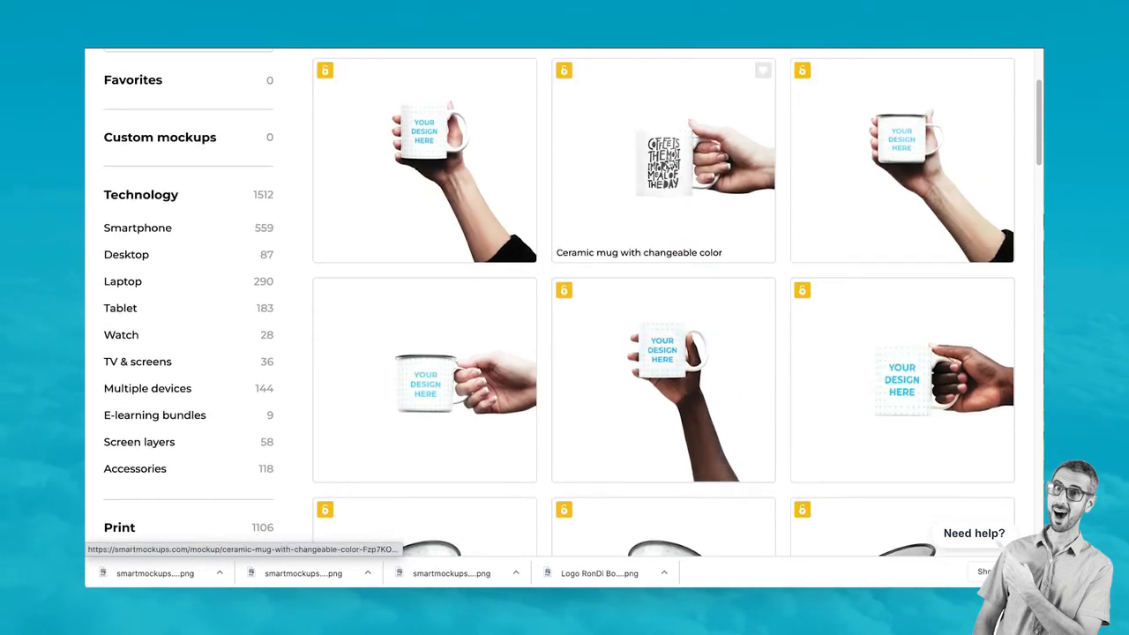
pyautogui.scroll(1, 909, 388)
pyautogui.scroll(-10, 909, 388)
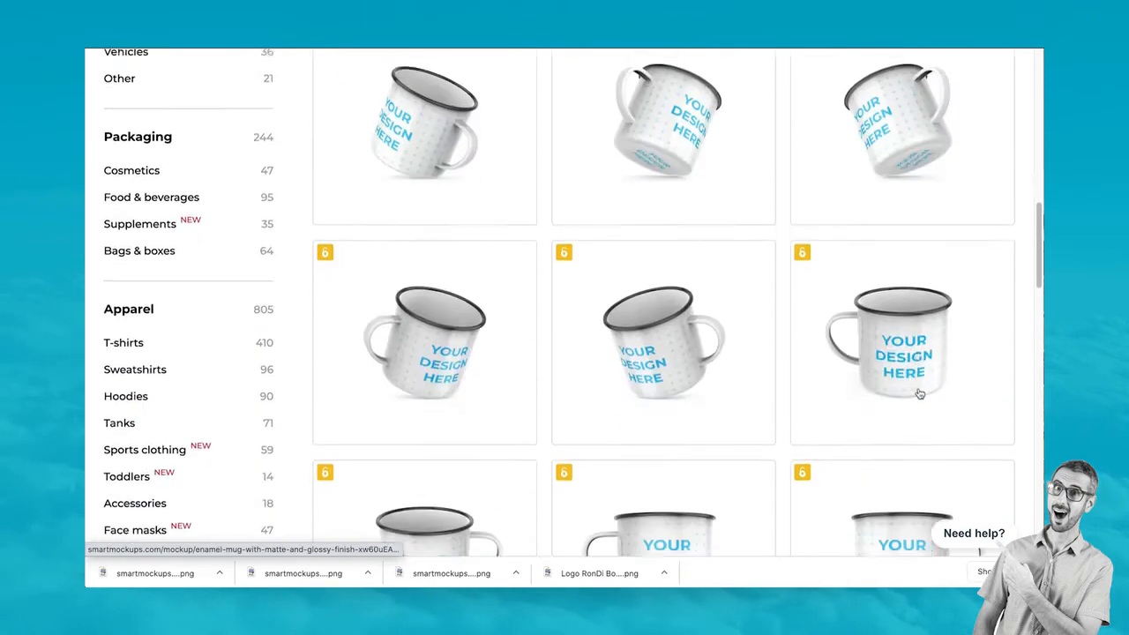
pyautogui.scroll(-10, 920, 394)
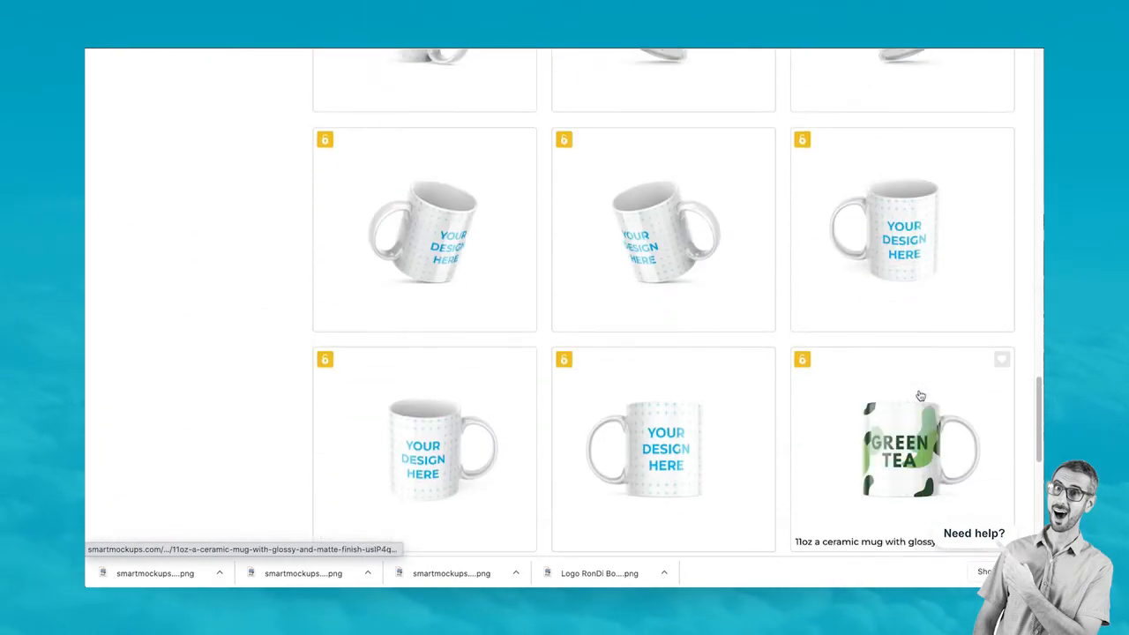
pyautogui.scroll(-4, 920, 395)
pyautogui.scroll(5, 920, 395)
pyautogui.scroll(-4, 918, 396)
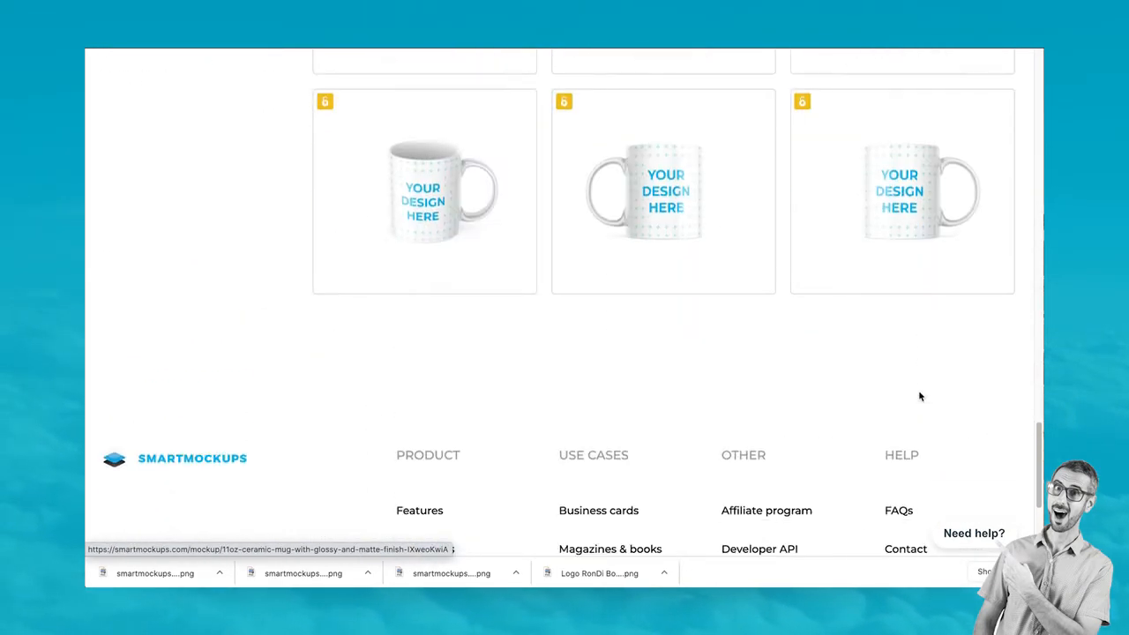
pyautogui.scroll(-2, 919, 396)
pyautogui.scroll(10, 918, 396)
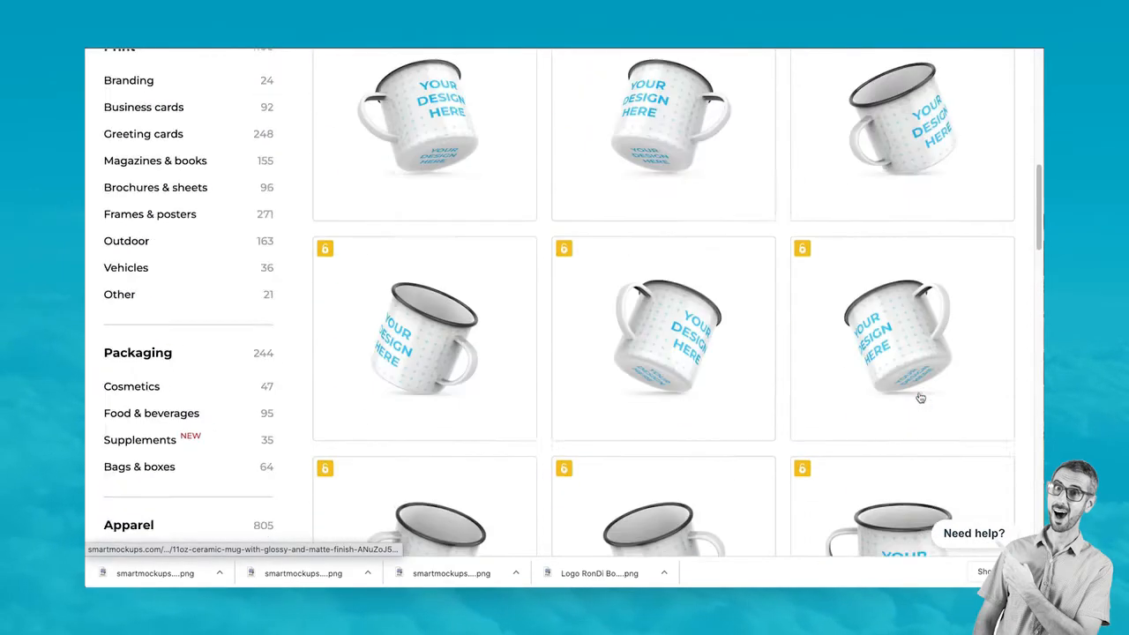
pyautogui.scroll(6, 920, 398)
pyautogui.scroll(-1, 920, 398)
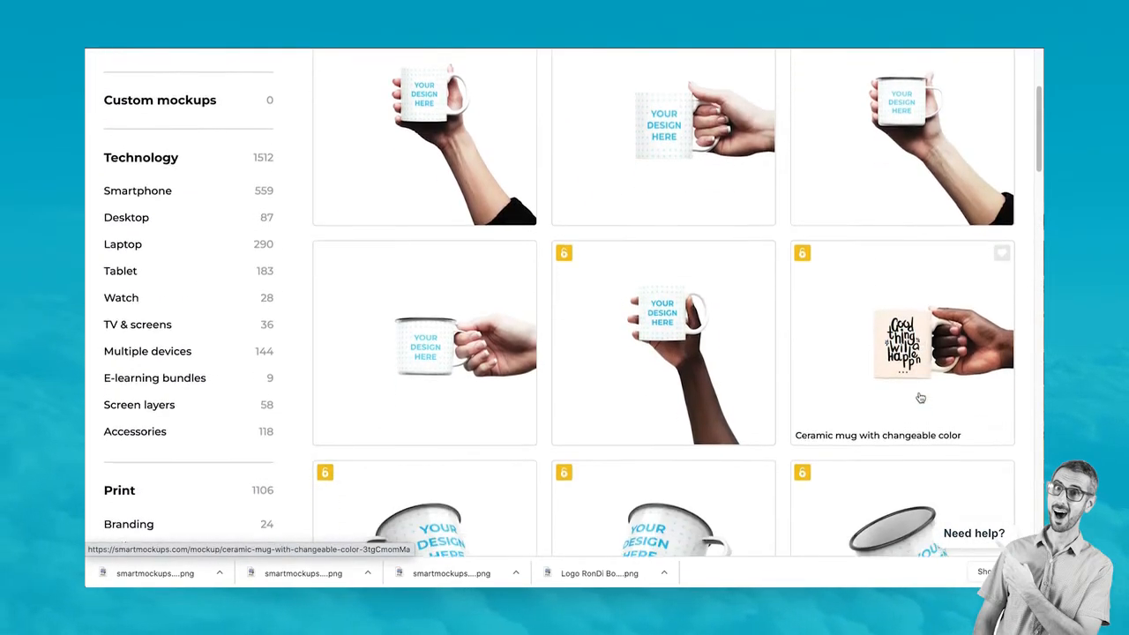
pyautogui.scroll(1, 920, 398)
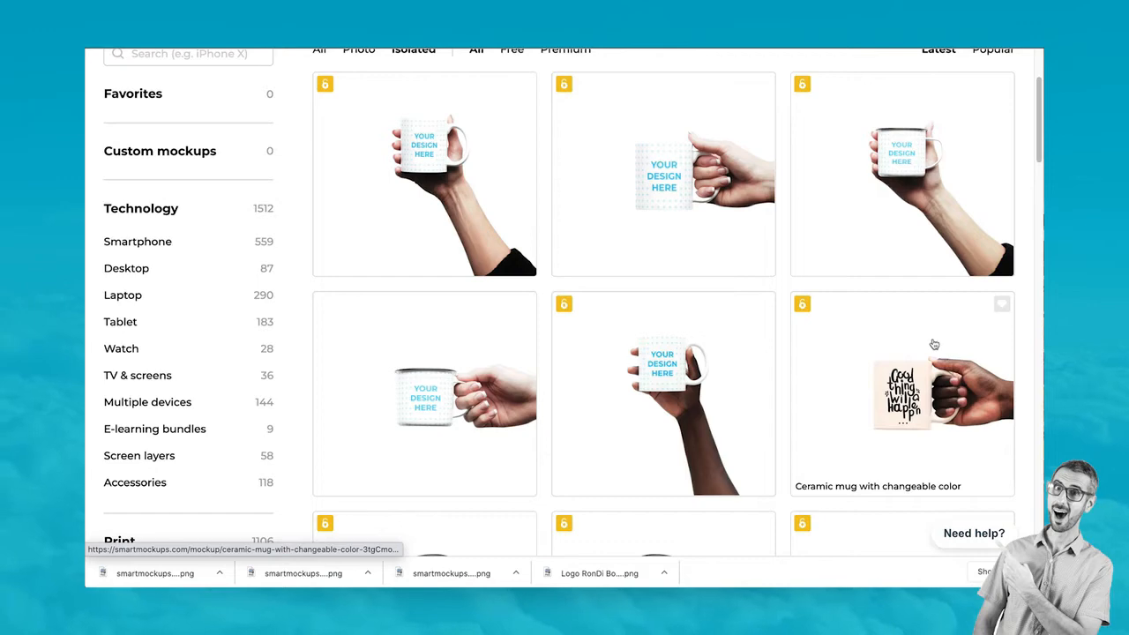
# Open 'Ceramic mug with changeable color' and load the white-background Team RonDi design from Canva
pyautogui.click(934, 344)
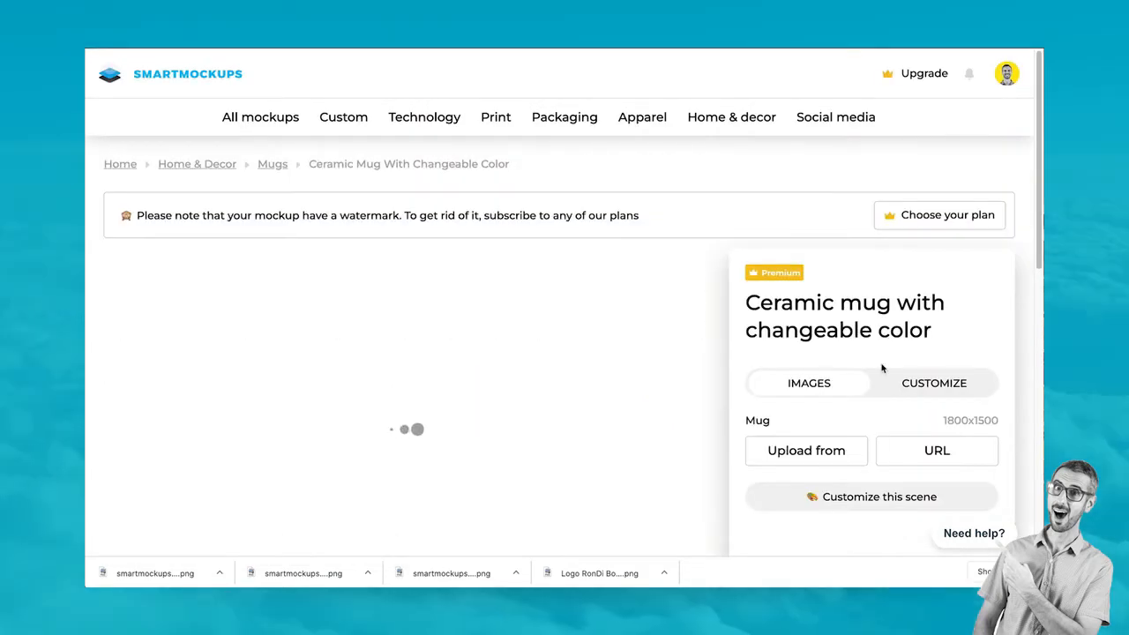
pyautogui.scroll(-2, 583, 337)
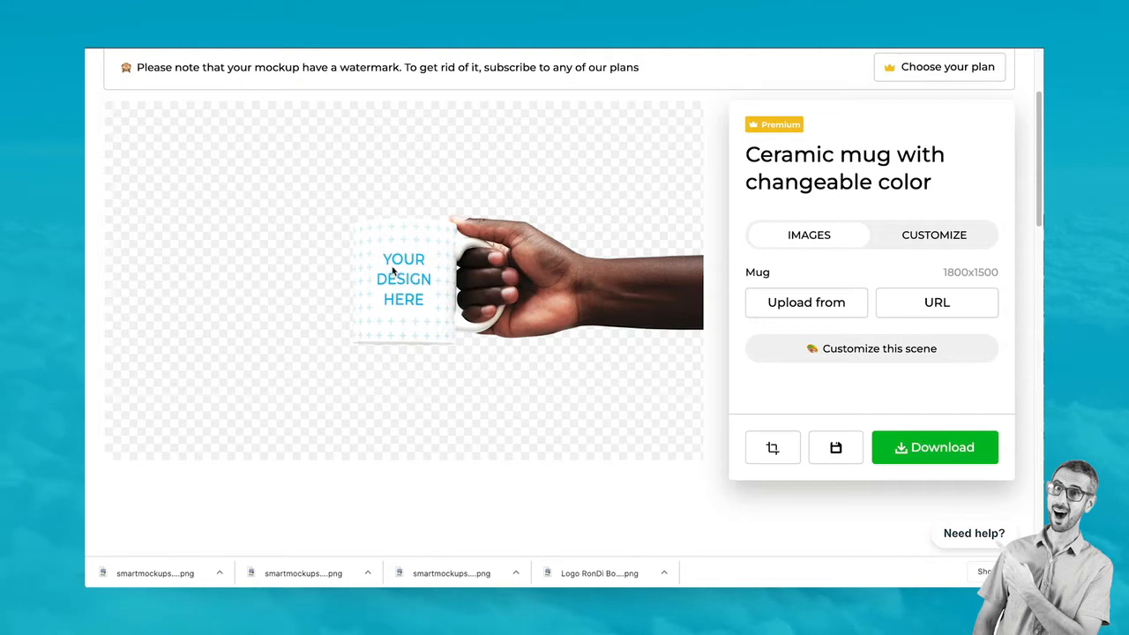
pyautogui.click(808, 302)
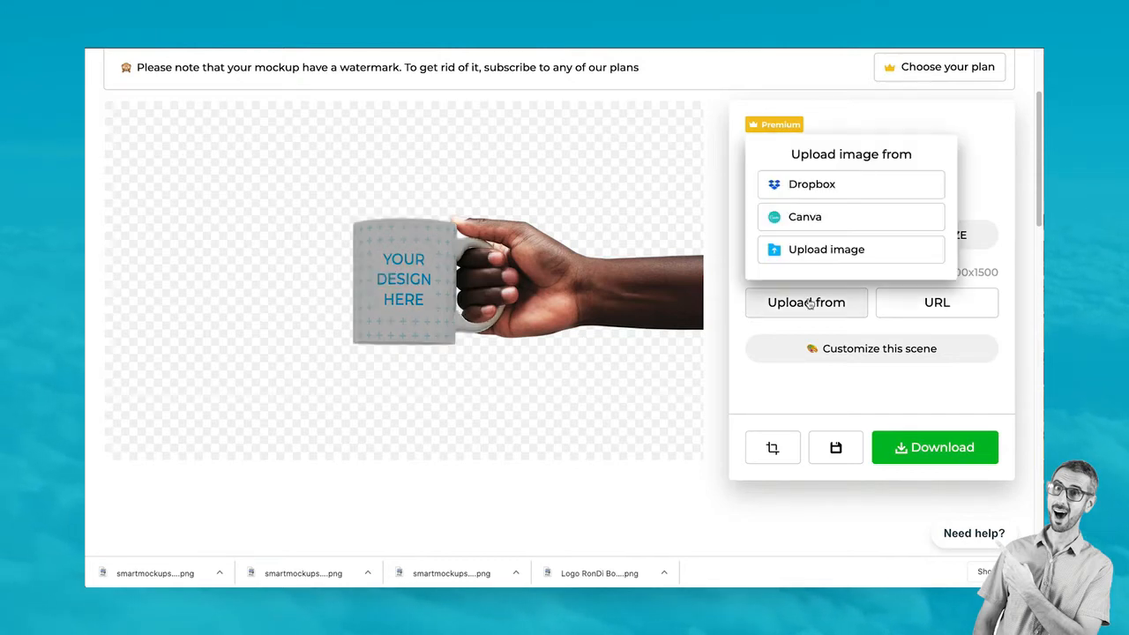
pyautogui.click(806, 217)
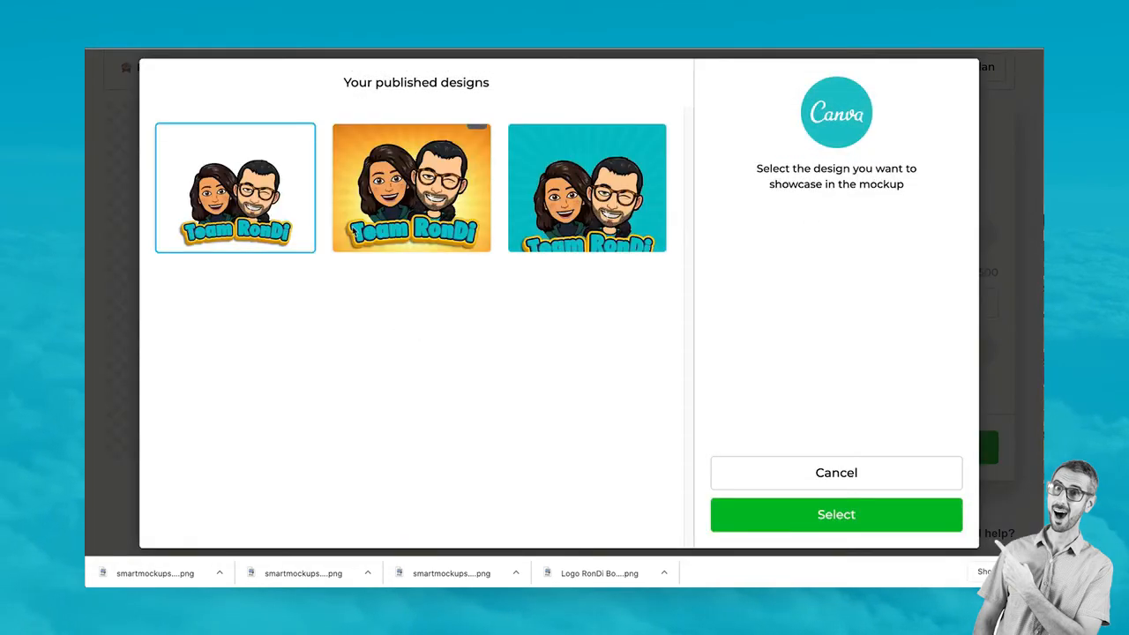
pyautogui.click(836, 514)
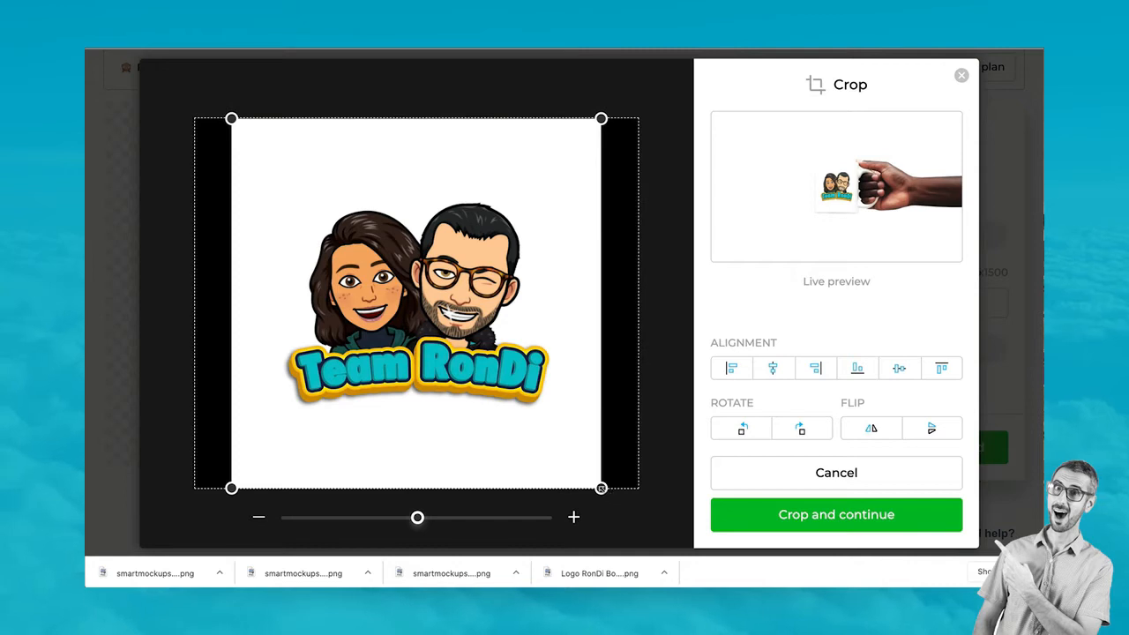
# Zoom the logo out slightly, nudge it right and up, then crop it onto the mug
pyautogui.moveTo(601, 488); pyautogui.dragTo(529, 441)
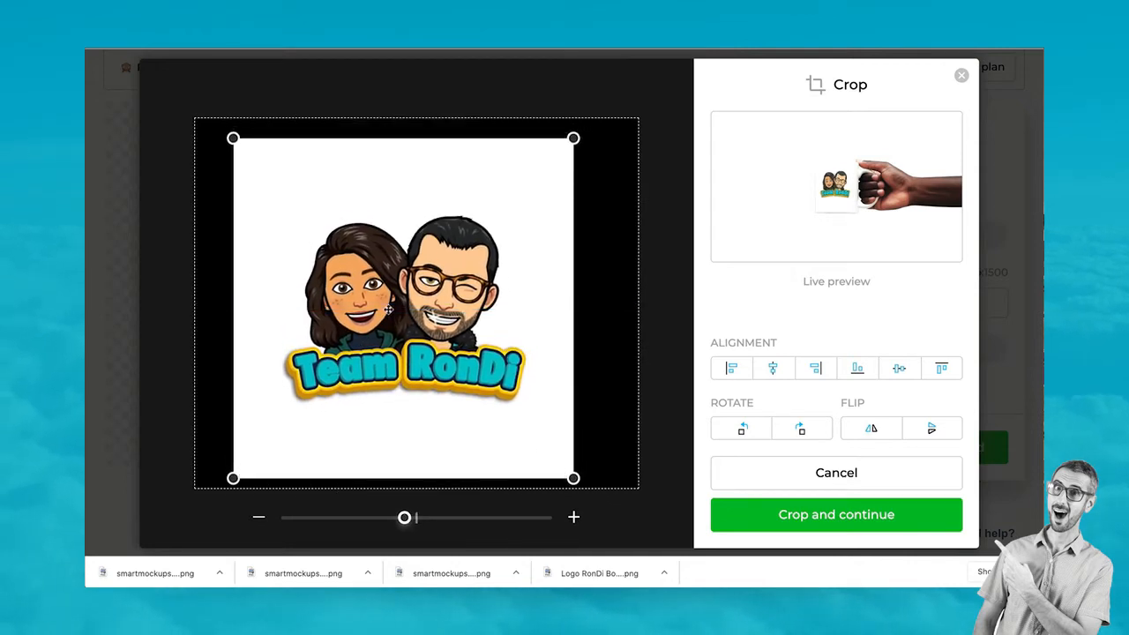
pyautogui.moveTo(388, 309); pyautogui.dragTo(402, 306)
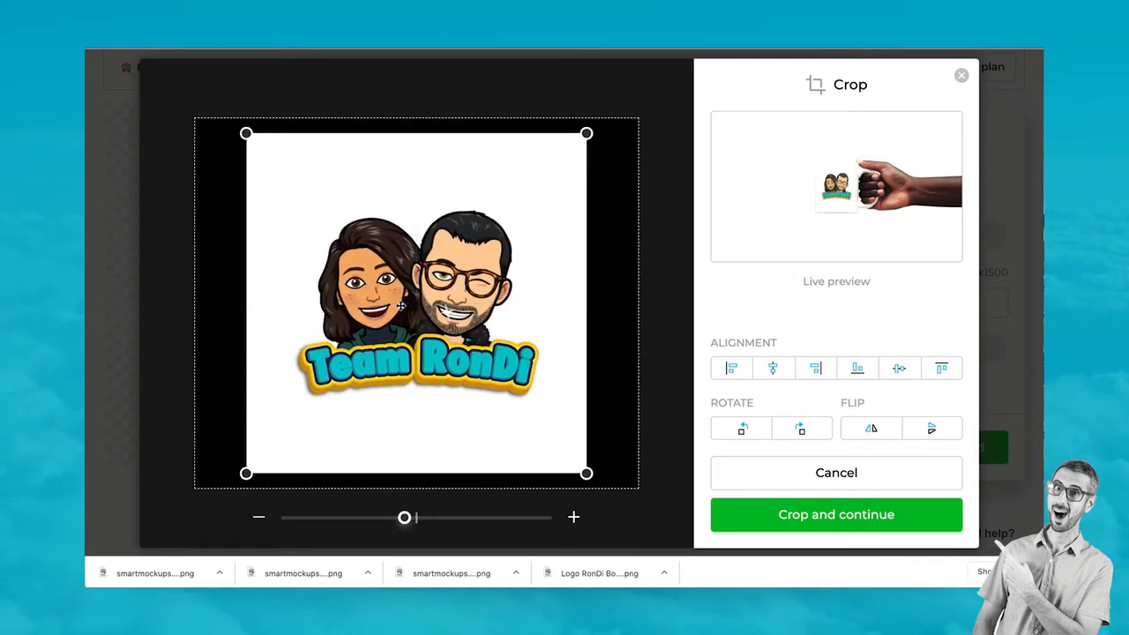
pyautogui.click(834, 528)
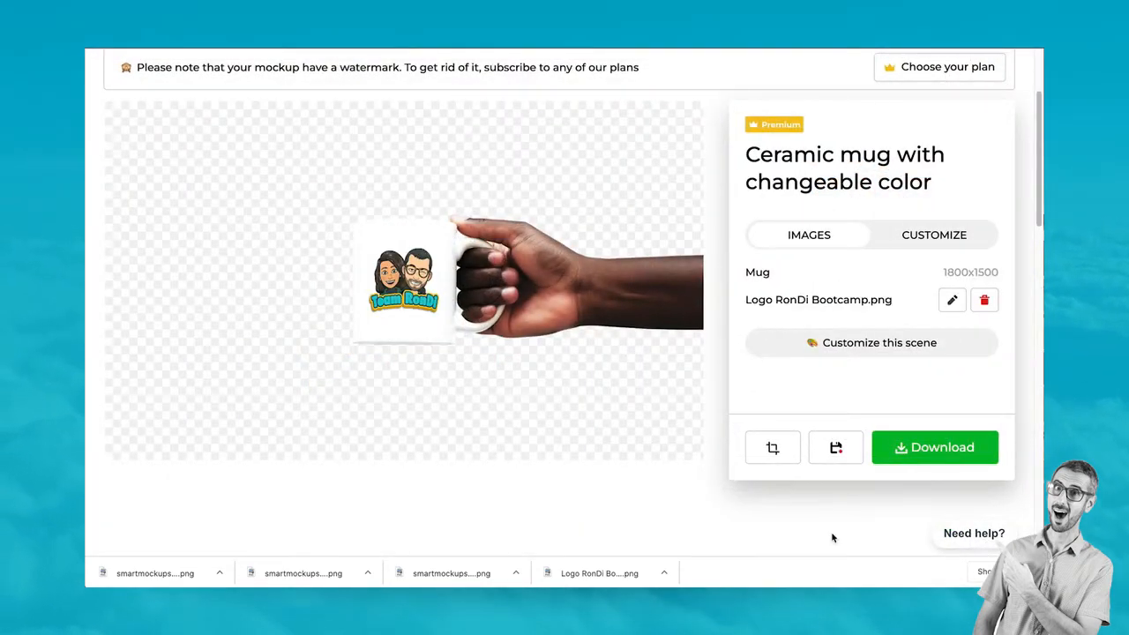
# Download the mug mockup in High quality and open 'Ceramic mug in the hands of a woman'
pyautogui.click(933, 451)
pyautogui.click(889, 372)
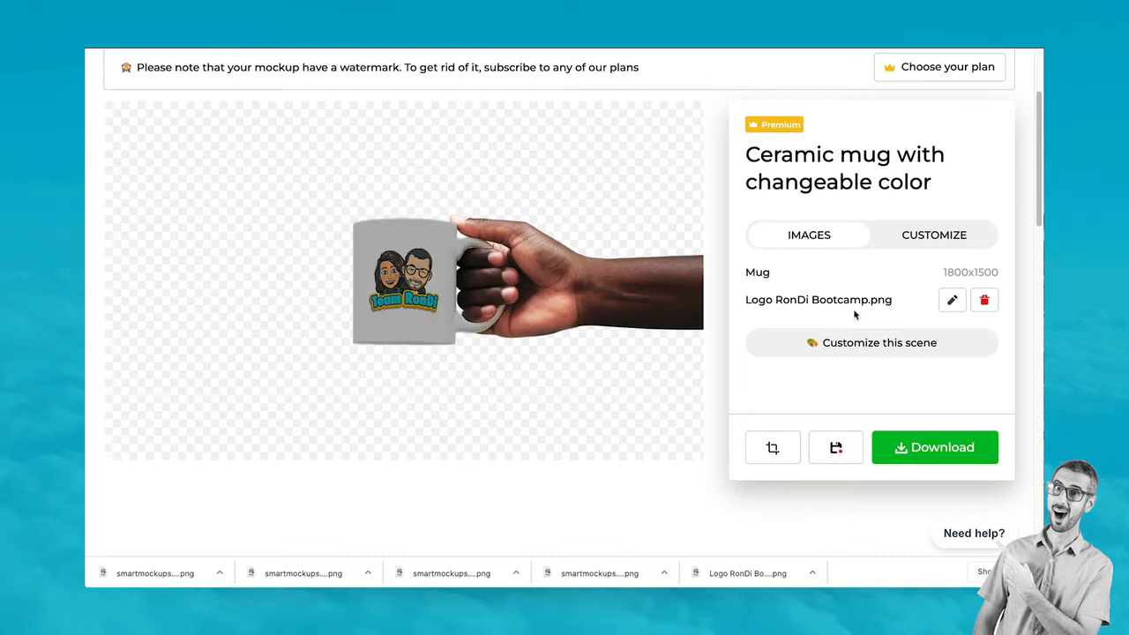
pyautogui.scroll(2, 378, 308)
pyautogui.scroll(-10, 377, 309)
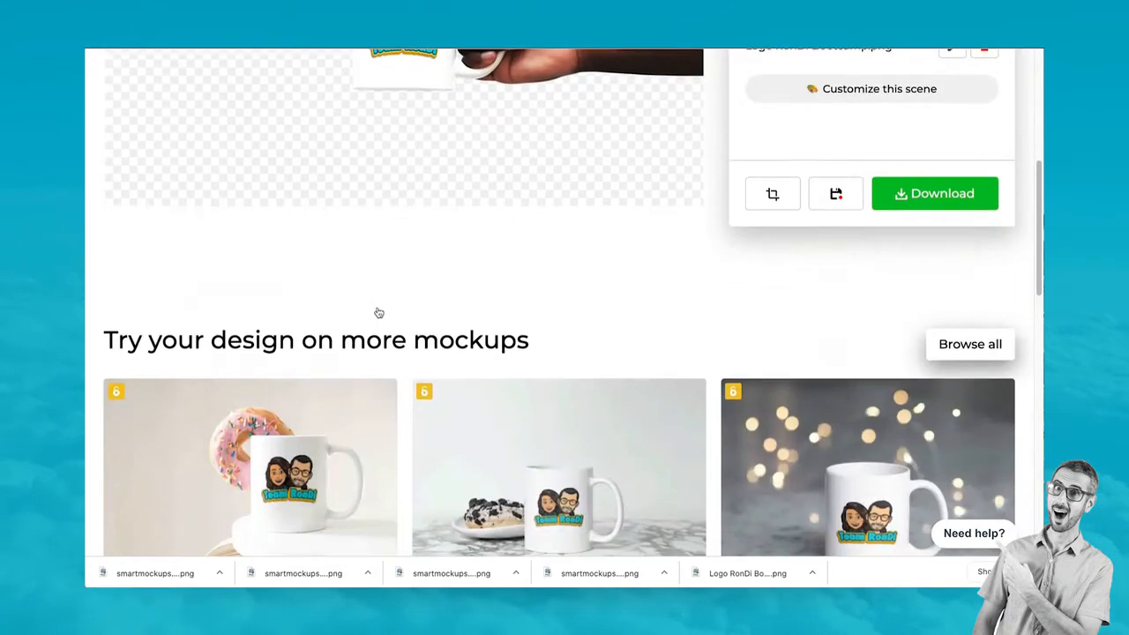
pyautogui.scroll(5, 378, 314)
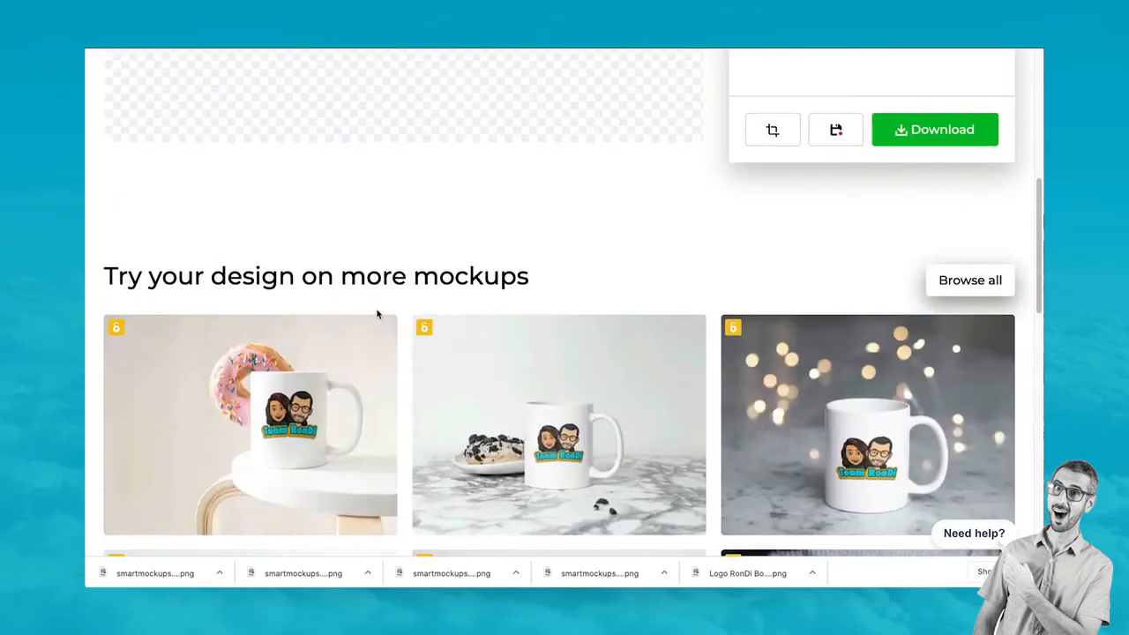
pyautogui.scroll(-4, 378, 315)
pyautogui.scroll(-1, 377, 315)
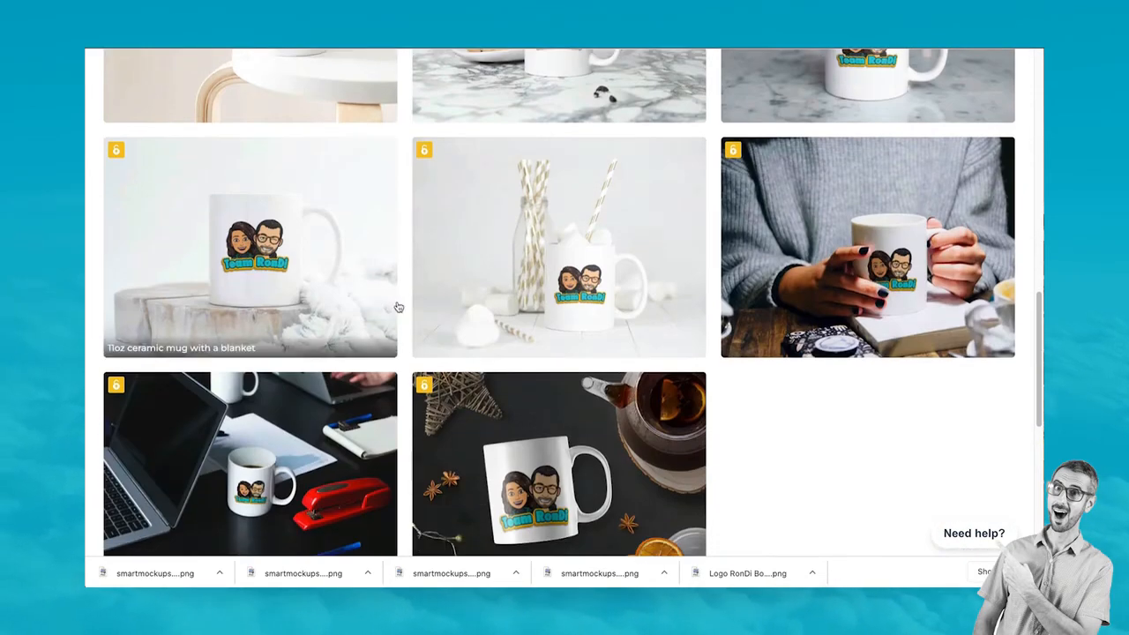
pyautogui.click(926, 273)
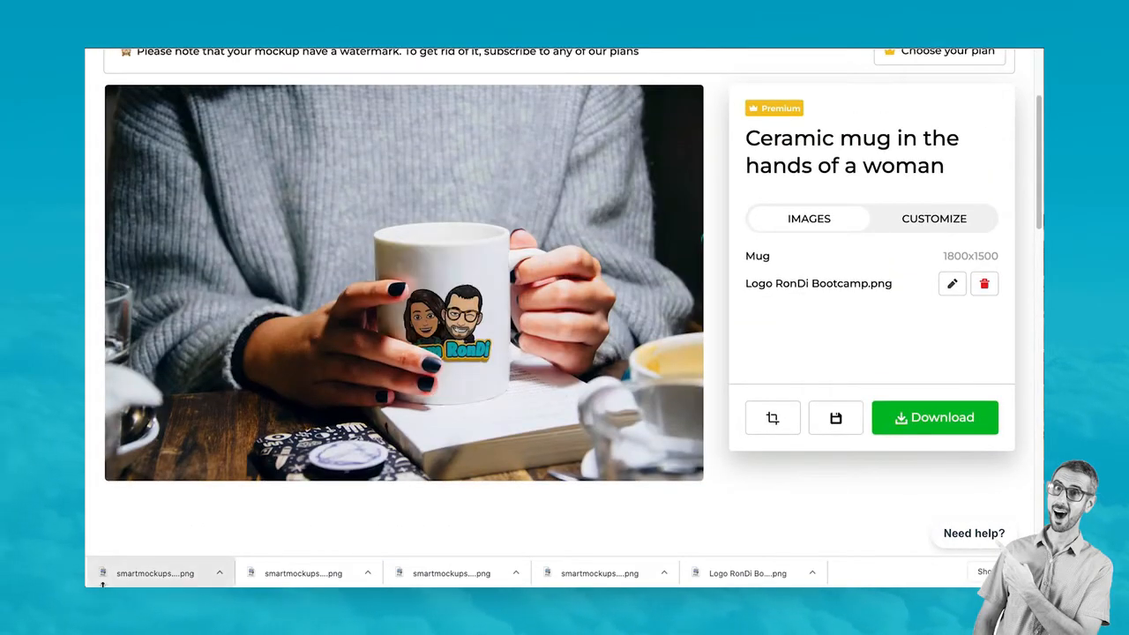
pyautogui.click(967, 429)
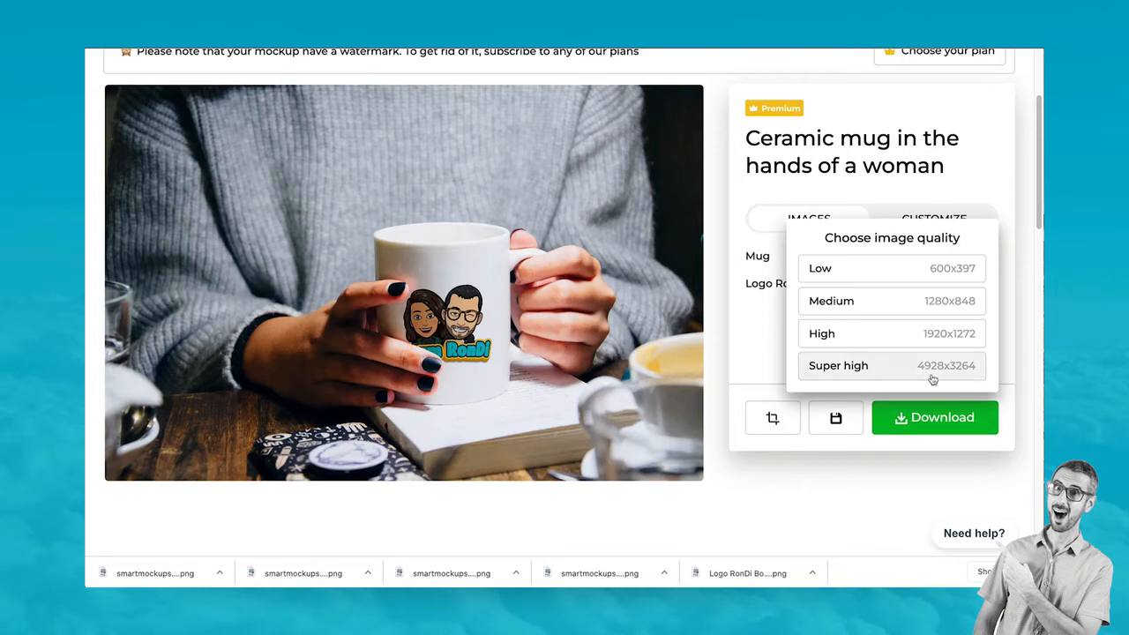
pyautogui.click(925, 335)
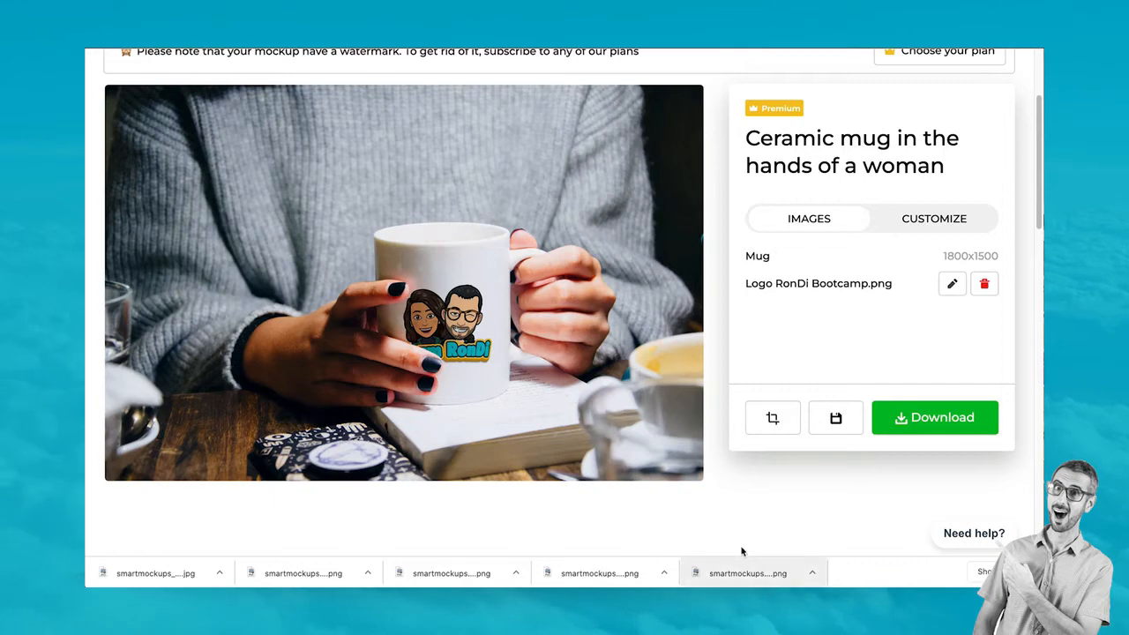
pyautogui.scroll(2, 739, 546)
pyautogui.scroll(-2, 772, 279)
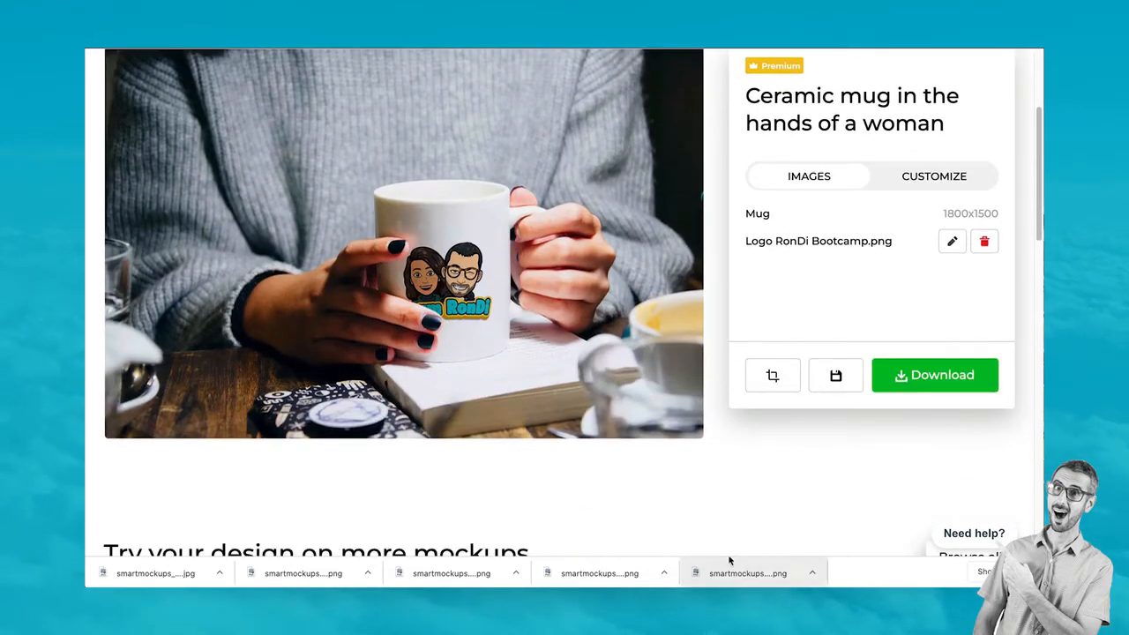
pyautogui.scroll(2, 829, 397)
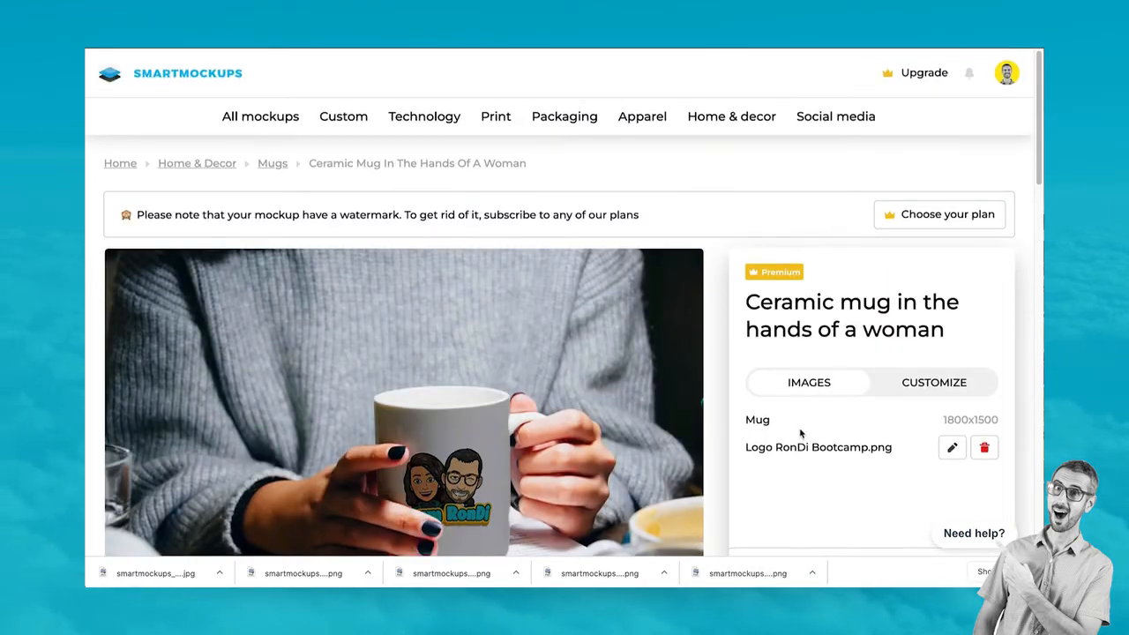
pyautogui.scroll(-3, 800, 432)
pyautogui.scroll(1, 799, 432)
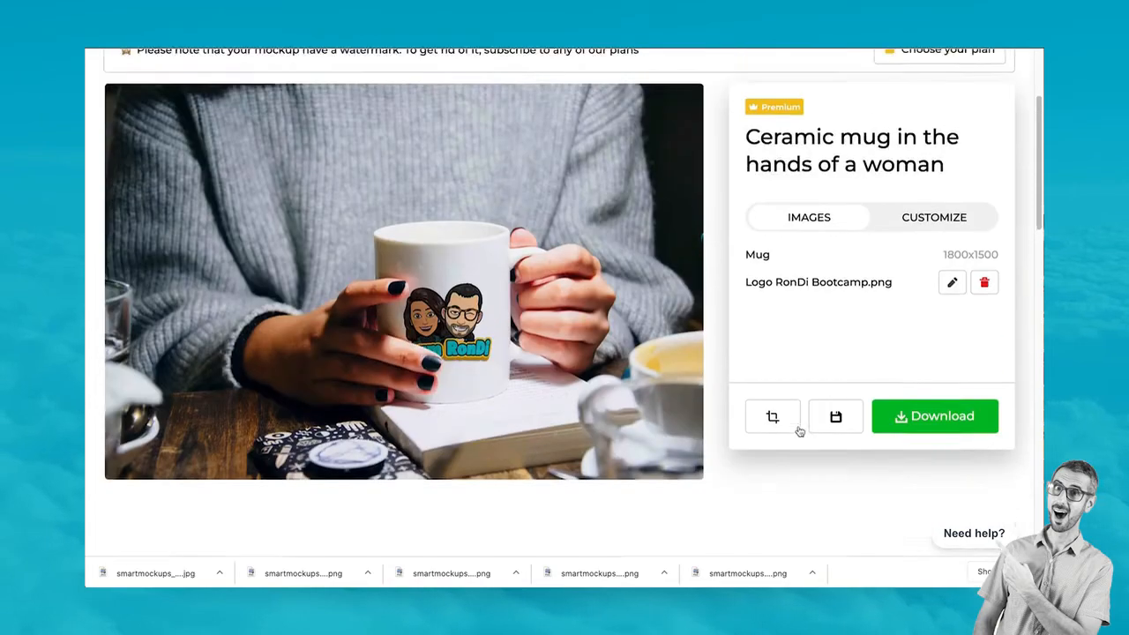
pyautogui.scroll(1, 800, 431)
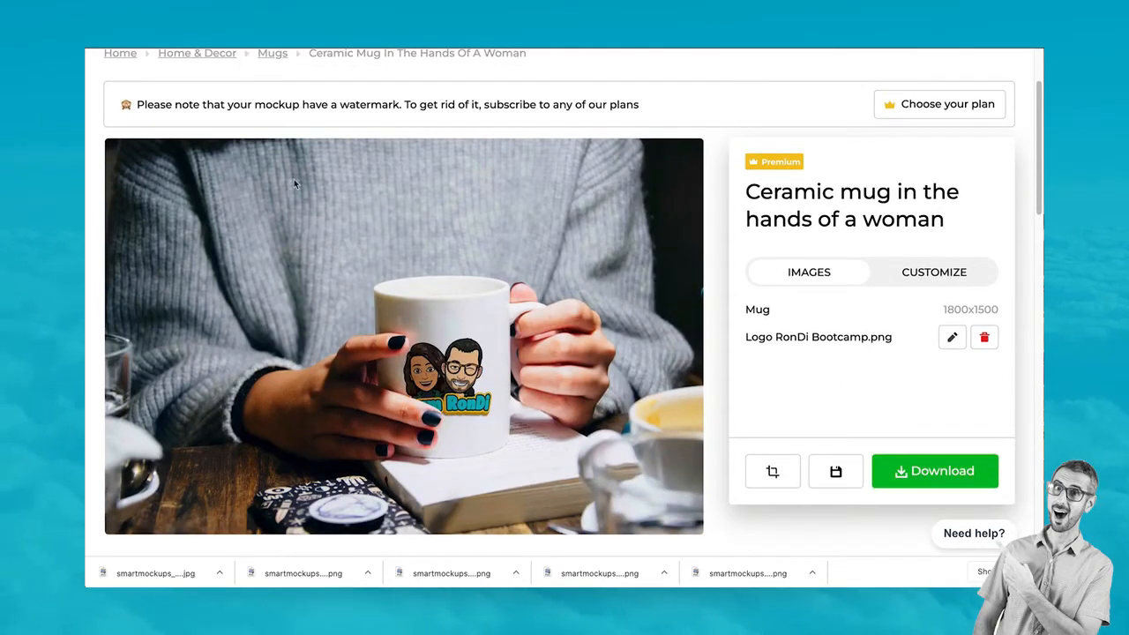
pyautogui.scroll(2, 469, 185)
pyautogui.scroll(-20, 518, 250)
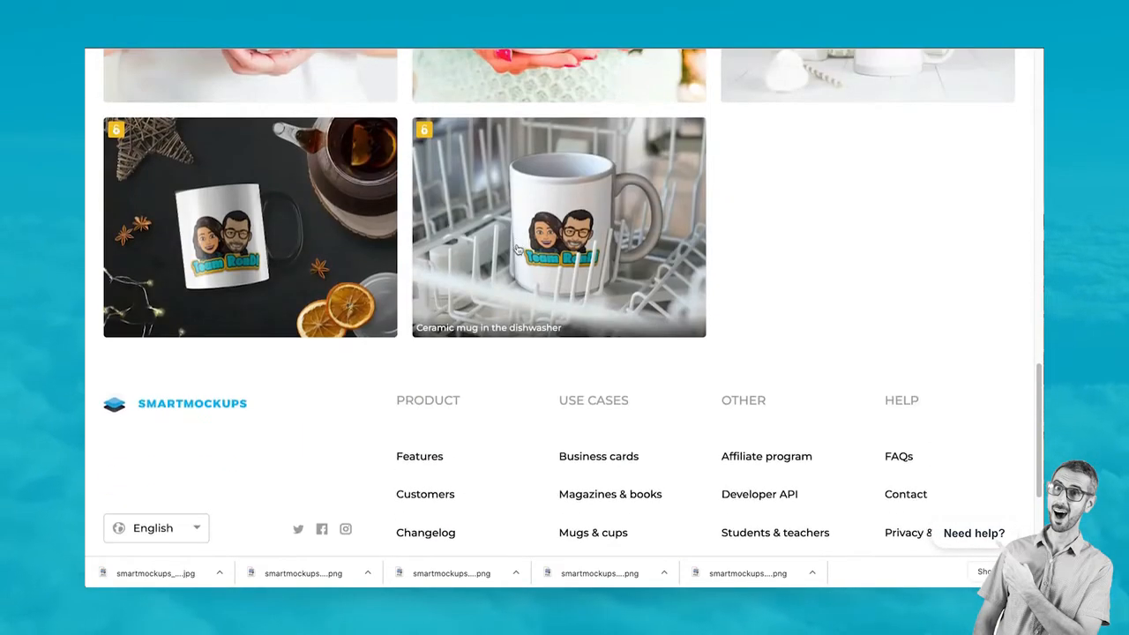
# Return to Mugs, filter to Isolated, and open the '11oz ceramic mug with glossy and matte finish'
pyautogui.scroll(20, 517, 249)
pyautogui.hotkey('alt', 'Left')
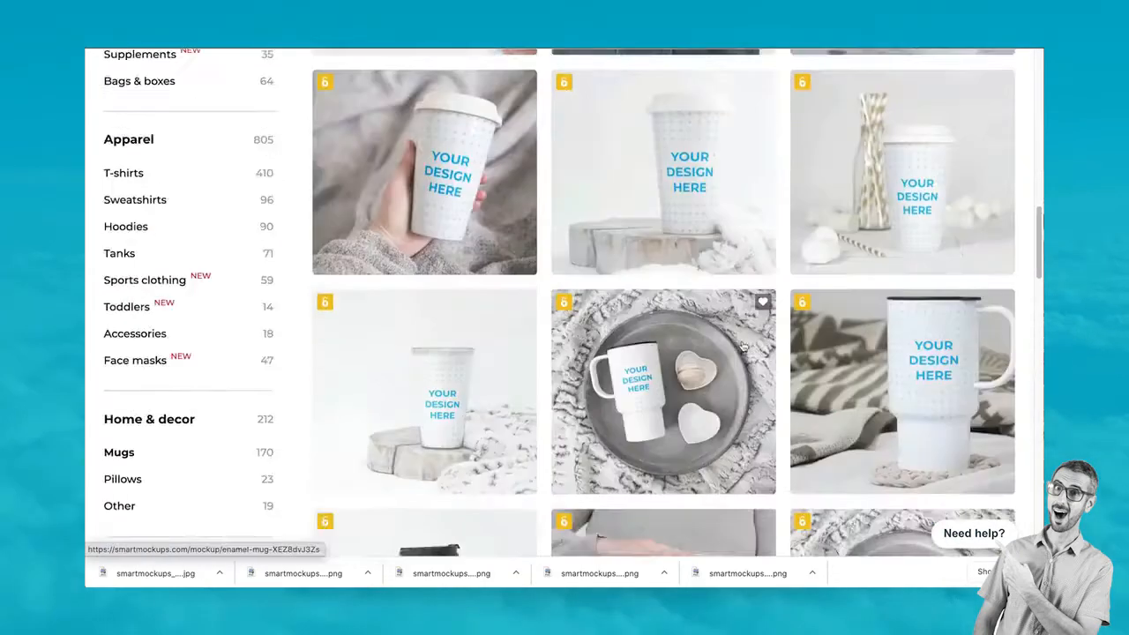
pyautogui.scroll(10, 743, 348)
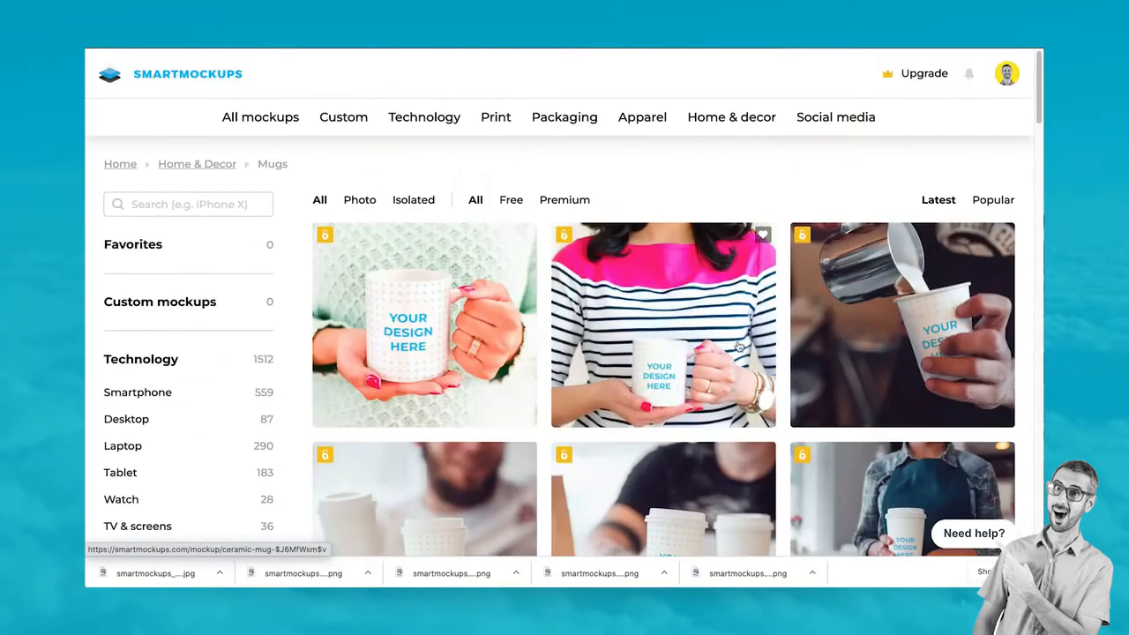
pyautogui.click(427, 204)
pyautogui.scroll(-5, 688, 328)
pyautogui.scroll(-20, 689, 328)
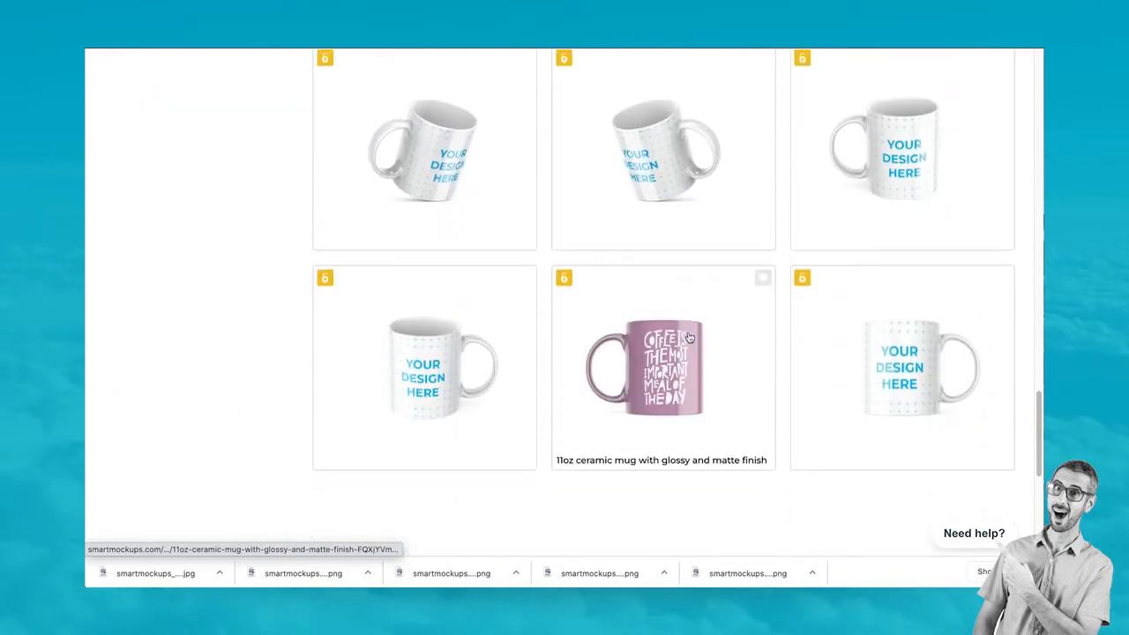
pyautogui.click(905, 384)
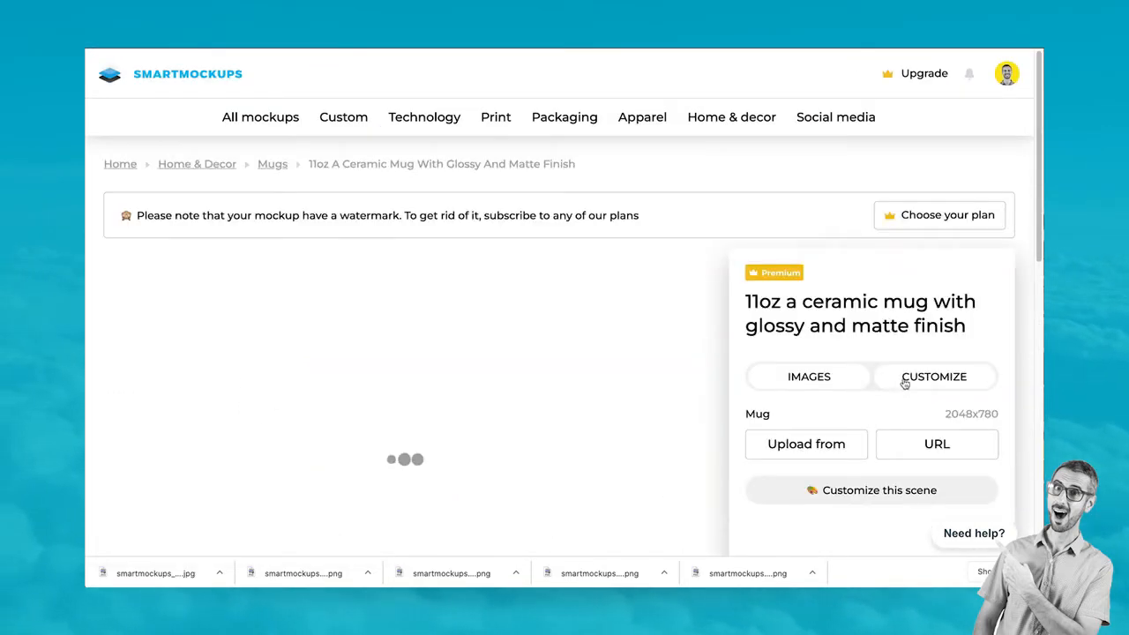
pyautogui.scroll(-3, 902, 382)
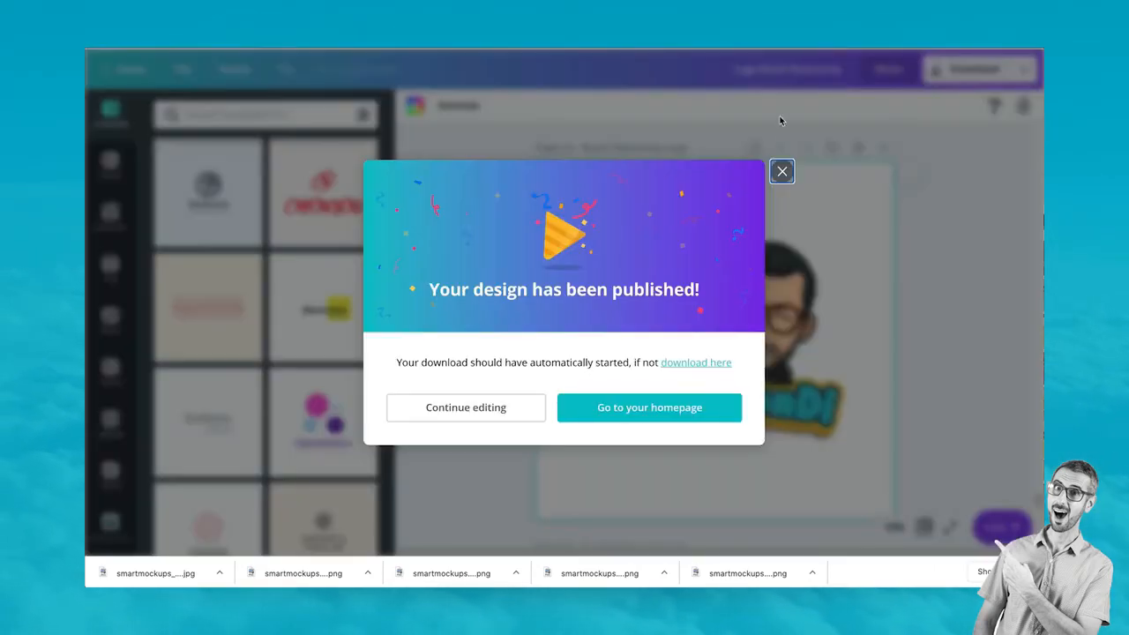
pyautogui.click(782, 171)
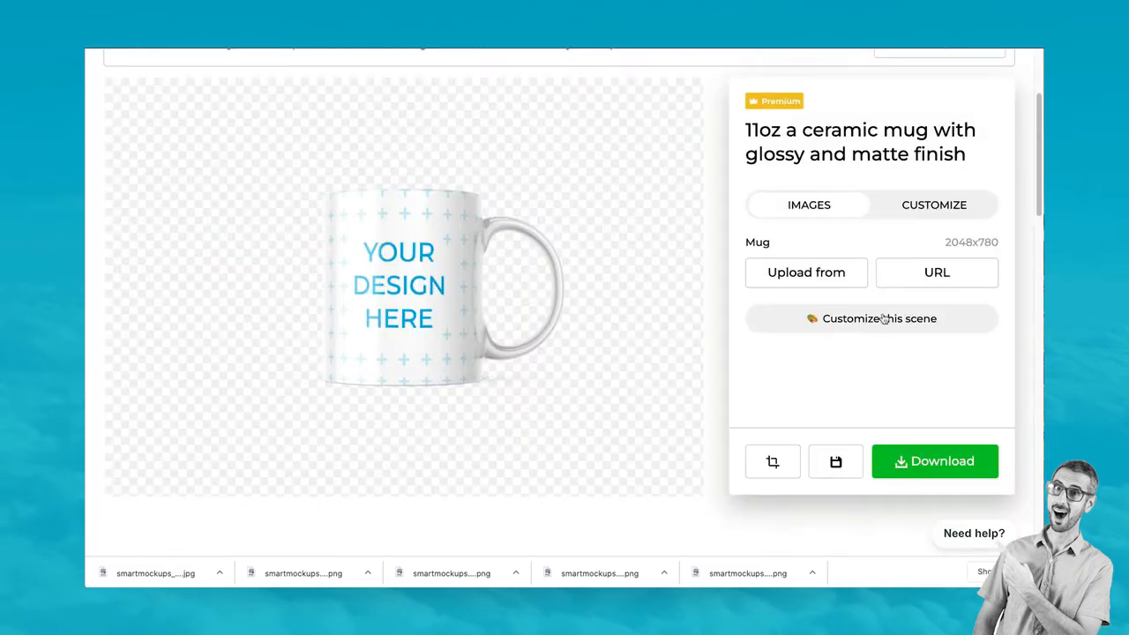
# Change the mug colour to the yellow swatch in the scene customization
pyautogui.click(883, 323)
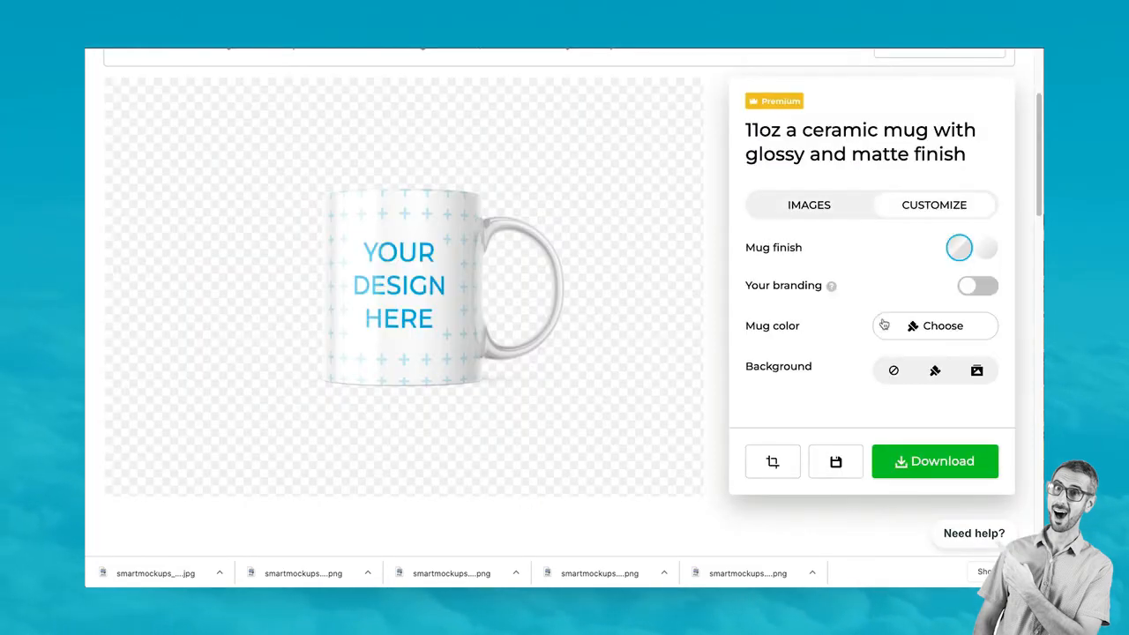
pyautogui.click(926, 327)
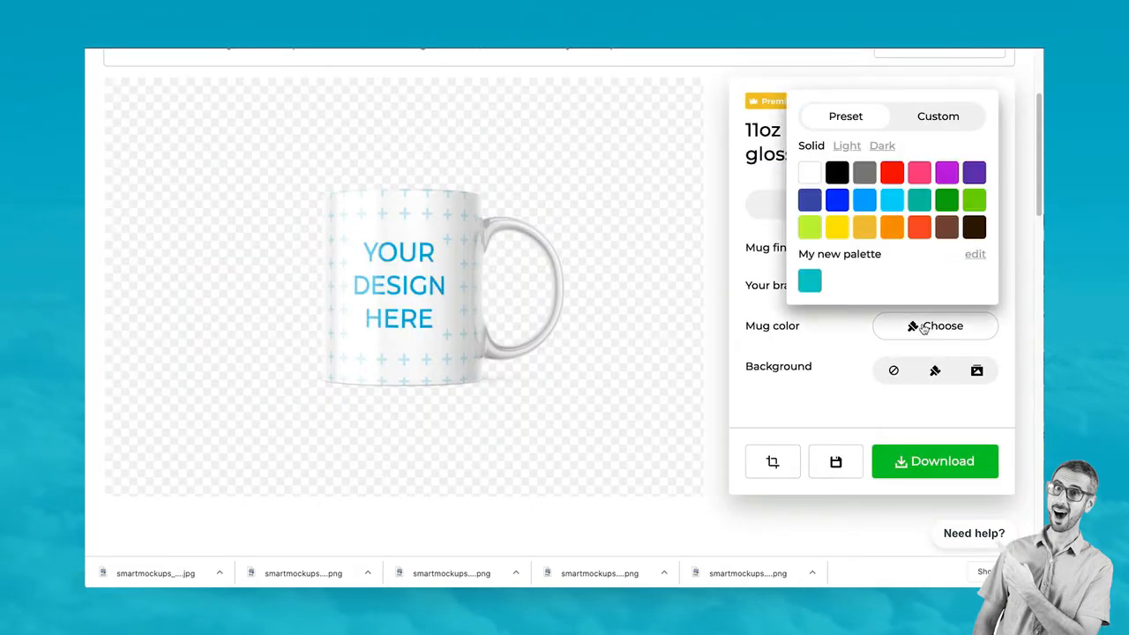
pyautogui.click(838, 228)
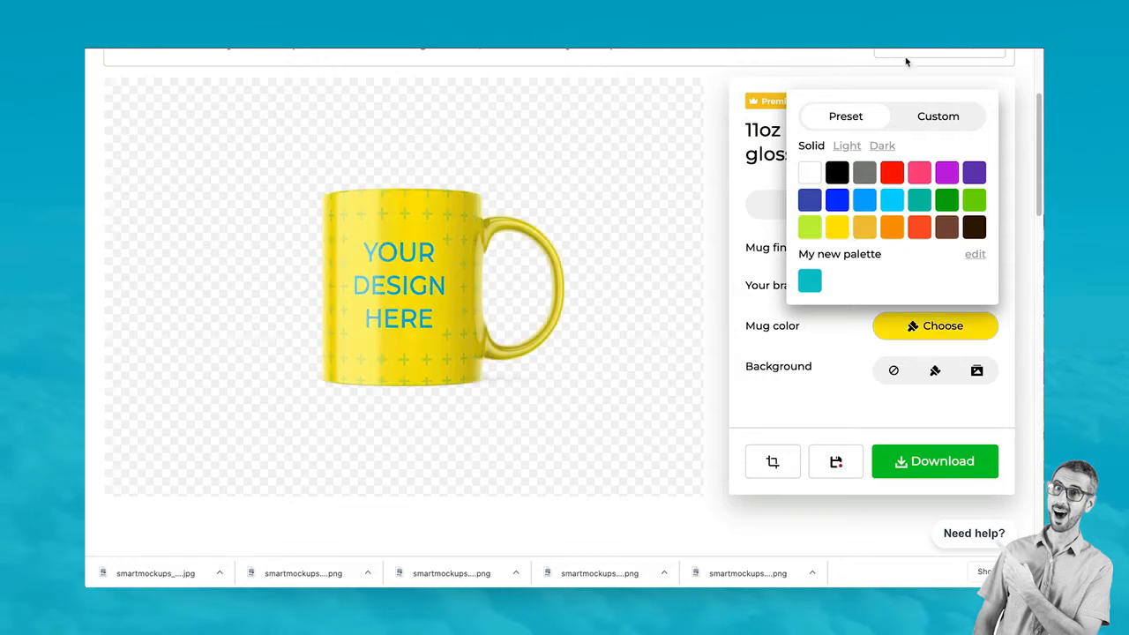
# Read the yellow swatch with the colour-picker extension and copy its code ffe300
pyautogui.click(498, 78)
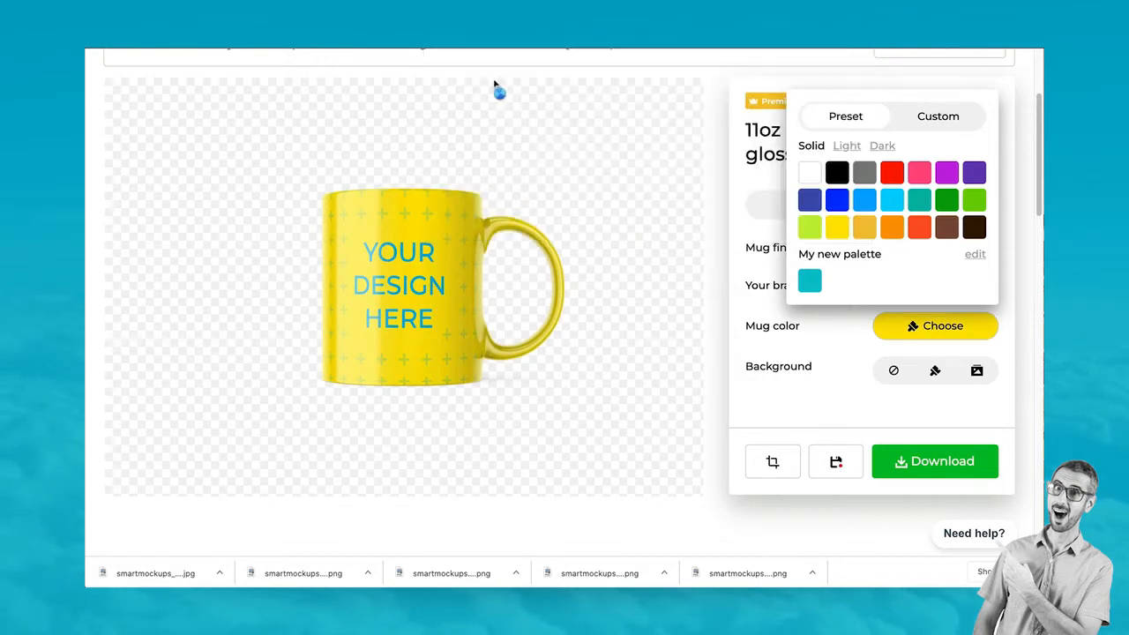
pyautogui.click(838, 231)
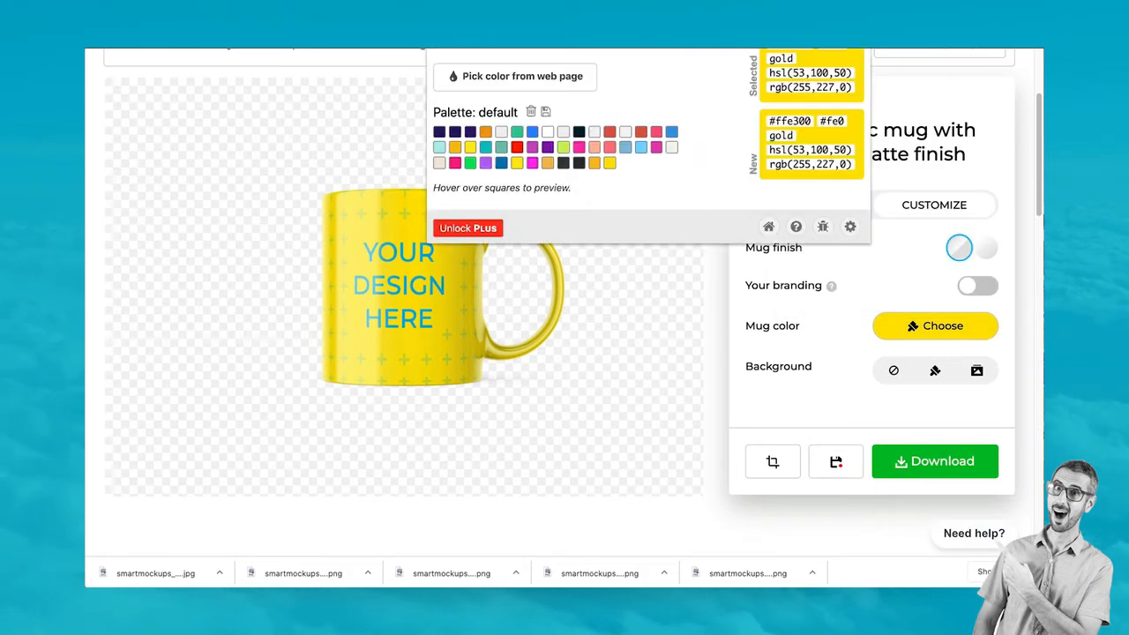
pyautogui.rightClick(783, 45)
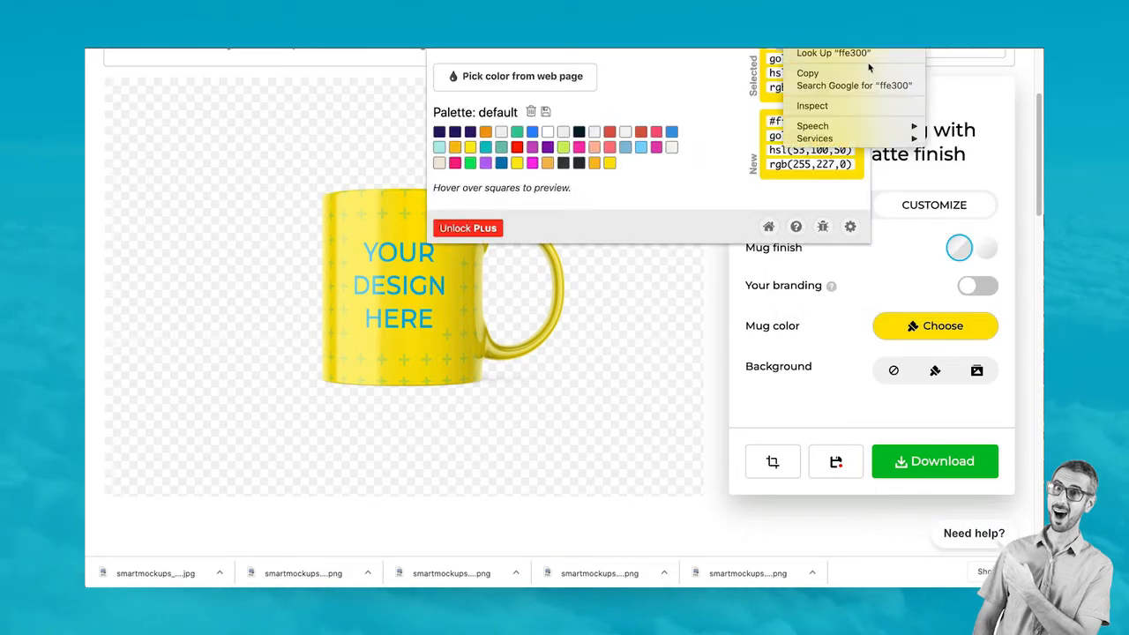
pyautogui.click(821, 73)
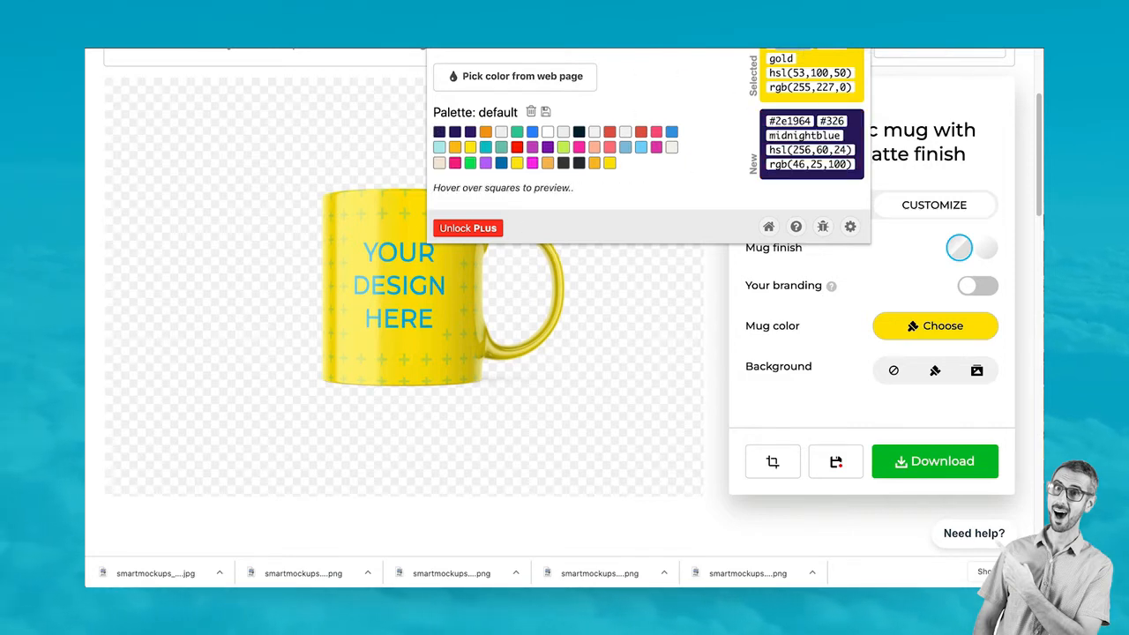
pyautogui.rightClick(799, 43)
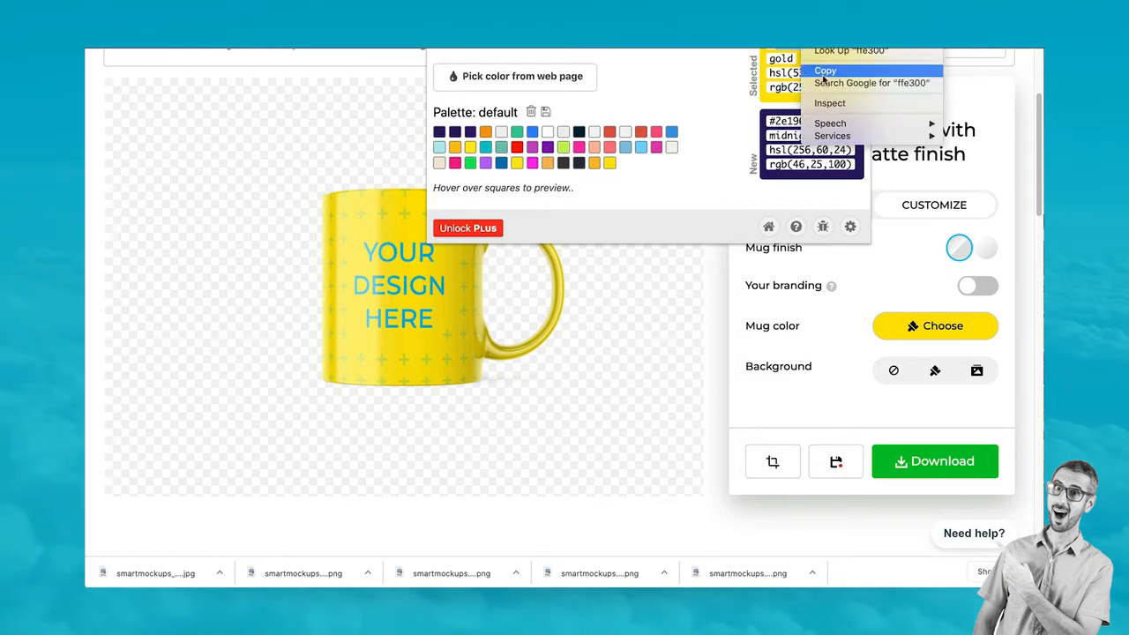
pyautogui.click(824, 72)
pyautogui.click(816, 320)
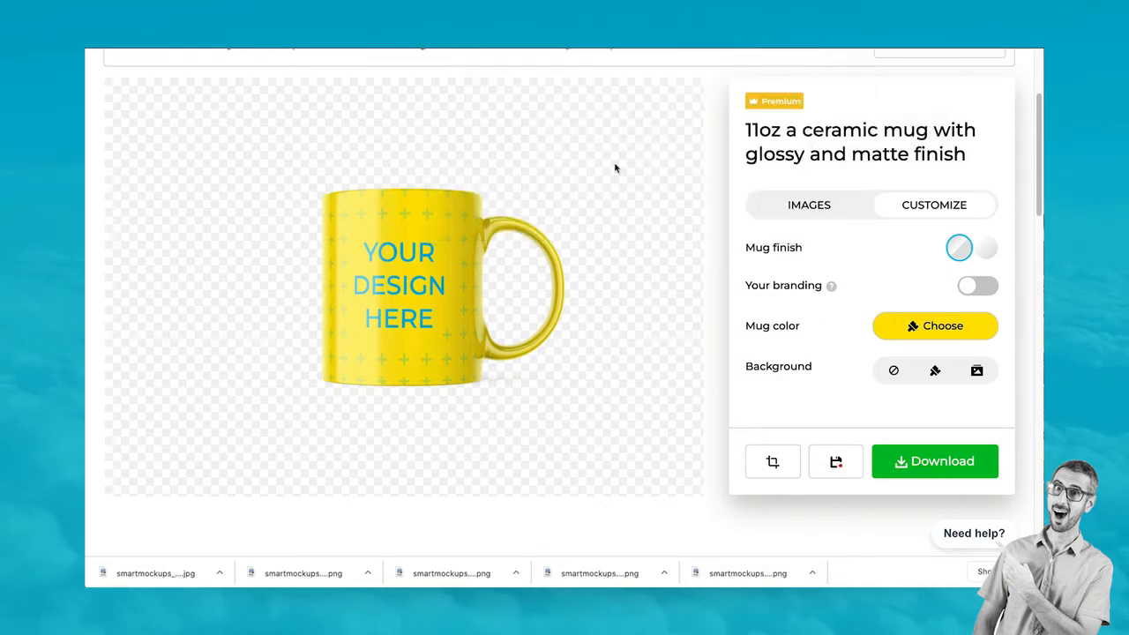
# Back in Canva, duplicate the Team RonDi logo page
pyautogui.hotkey('ctrl', 'Tab')
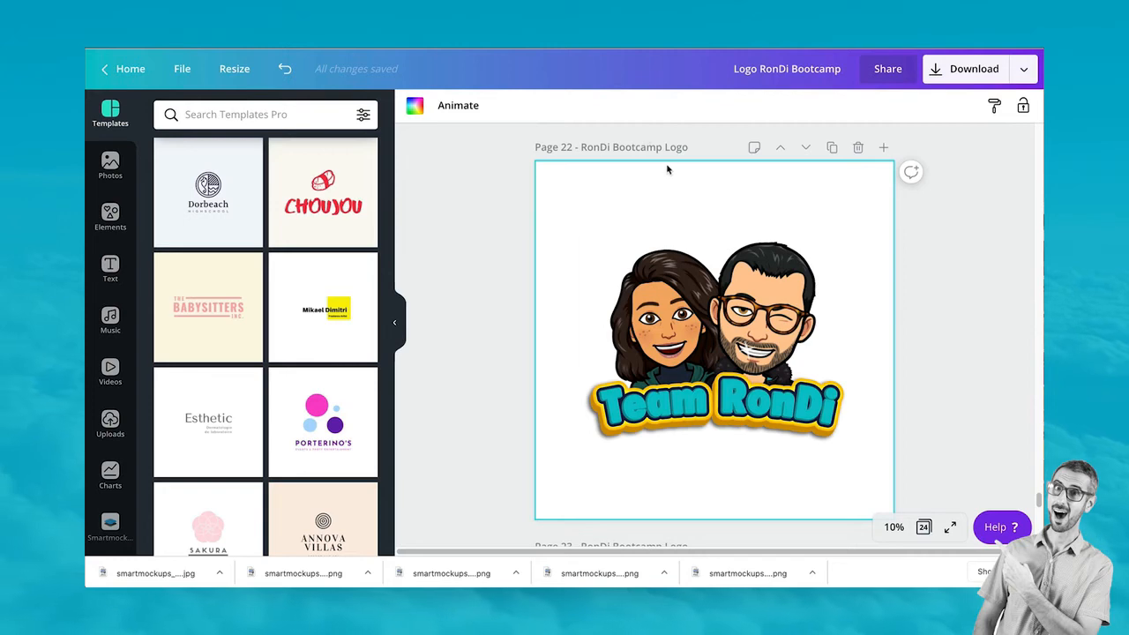
pyautogui.click(832, 147)
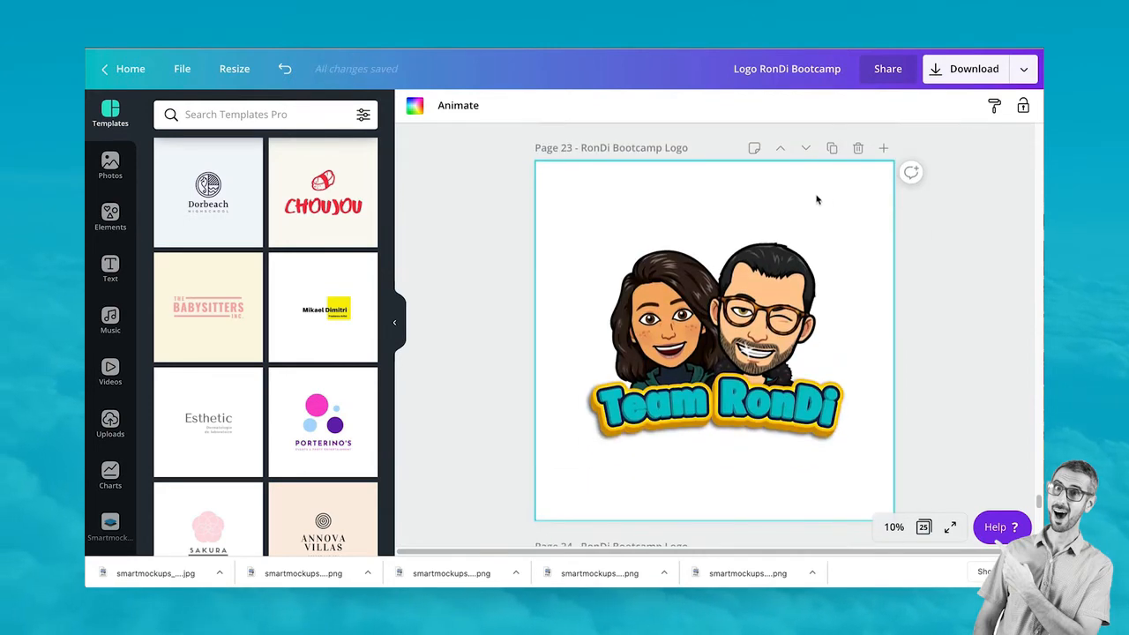
pyautogui.scroll(4, 820, 230)
pyautogui.scroll(-2, 834, 326)
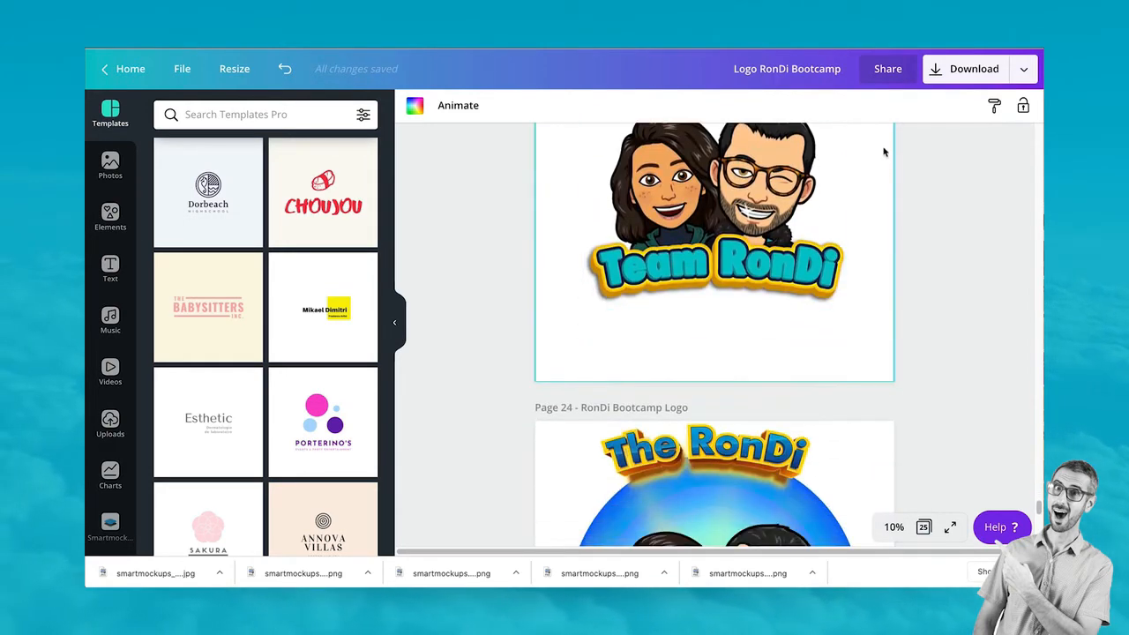
pyautogui.scroll(-3, 873, 194)
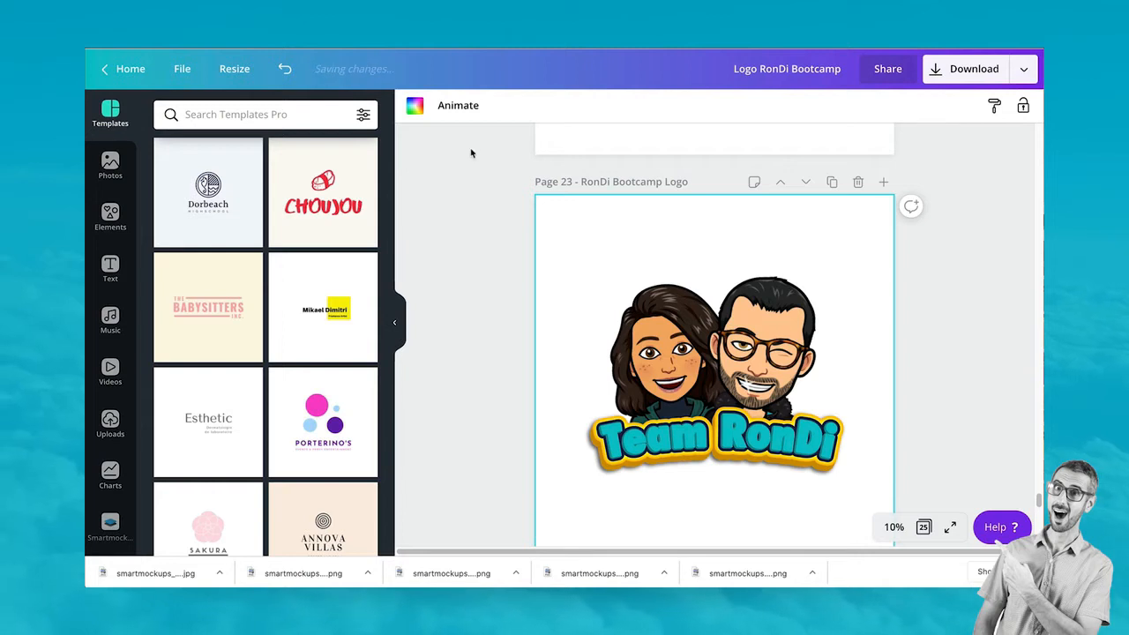
# Give the duplicated page a #ffe300 yellow background and choose Smartmockups from the sharing options
pyautogui.click(414, 105)
pyautogui.click(169, 182)
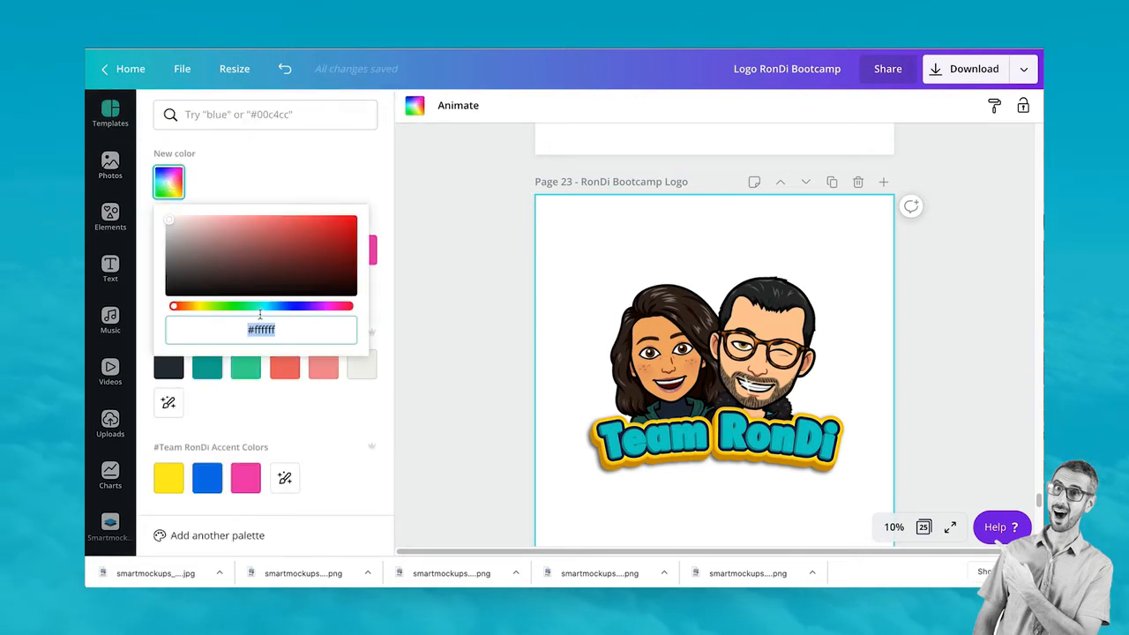
pyautogui.hotkey('ctrl', 'v')
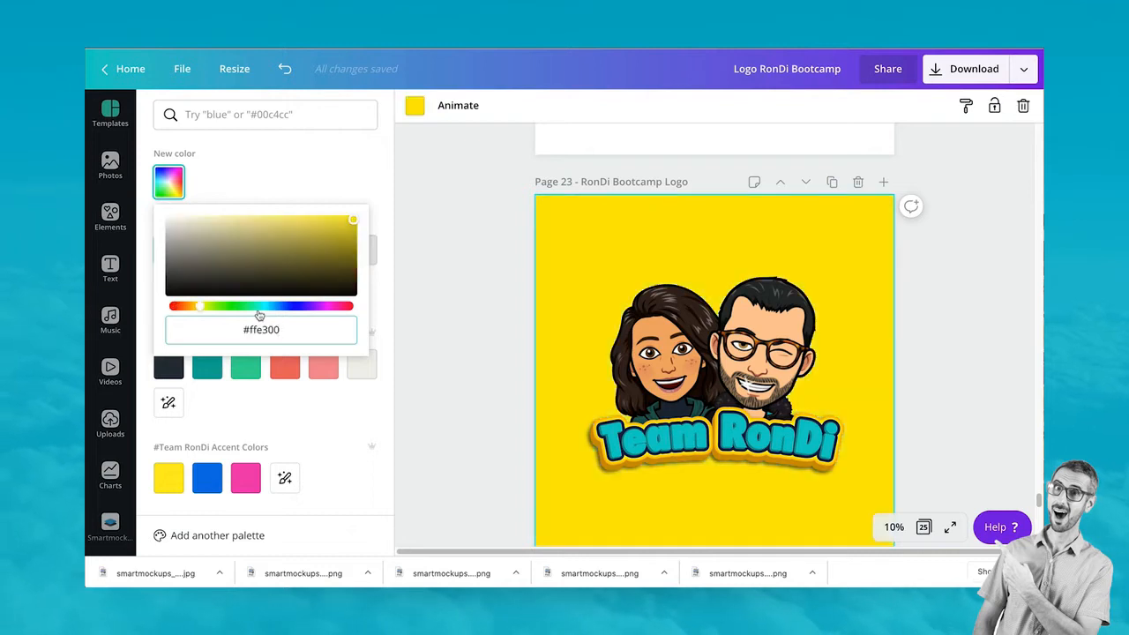
pyautogui.click(426, 300)
pyautogui.scroll(-2, 879, 283)
pyautogui.scroll(2, 879, 280)
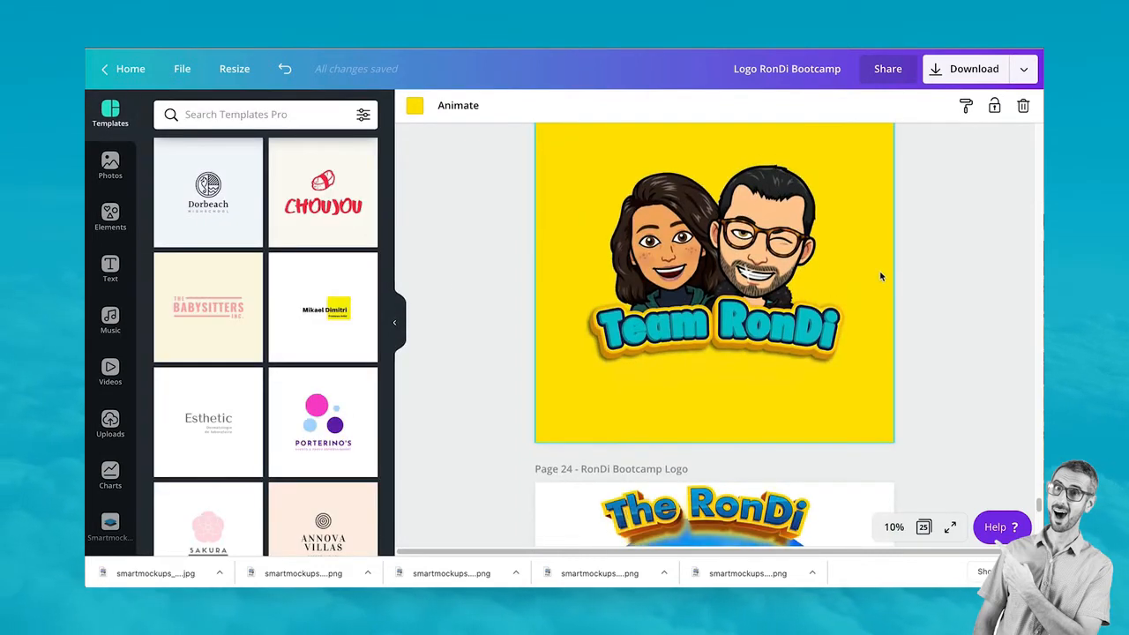
pyautogui.scroll(-1, 880, 279)
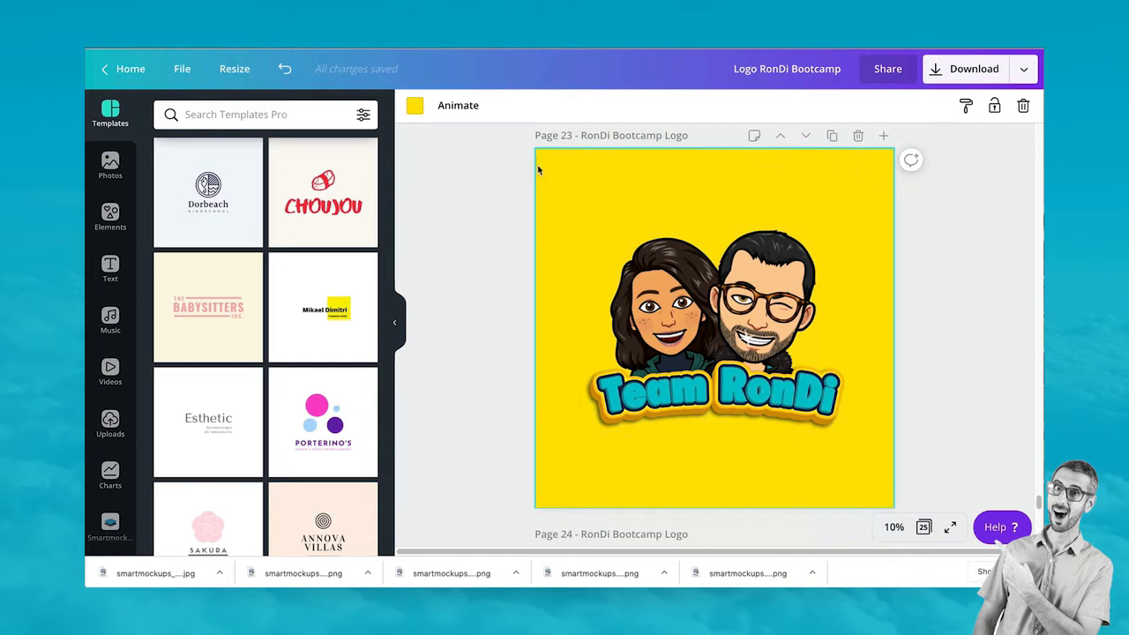
pyautogui.click(1023, 71)
pyautogui.click(882, 316)
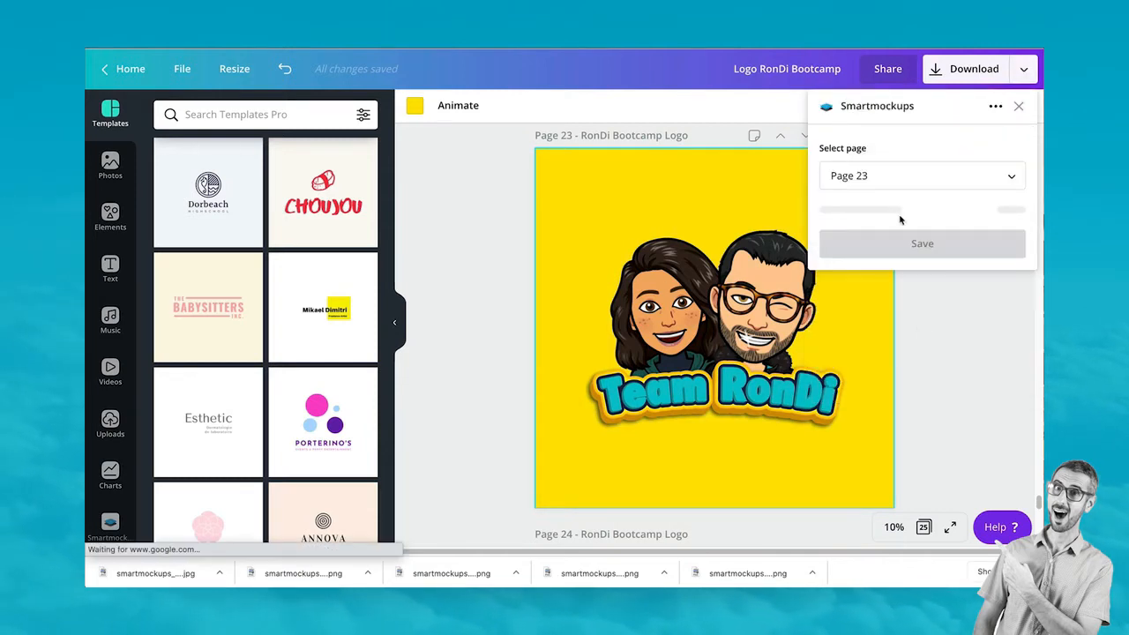
# Save Page 23 to Smartmockups, reload the mug page, and load the yellow Team RonDi design from Canva
pyautogui.click(903, 245)
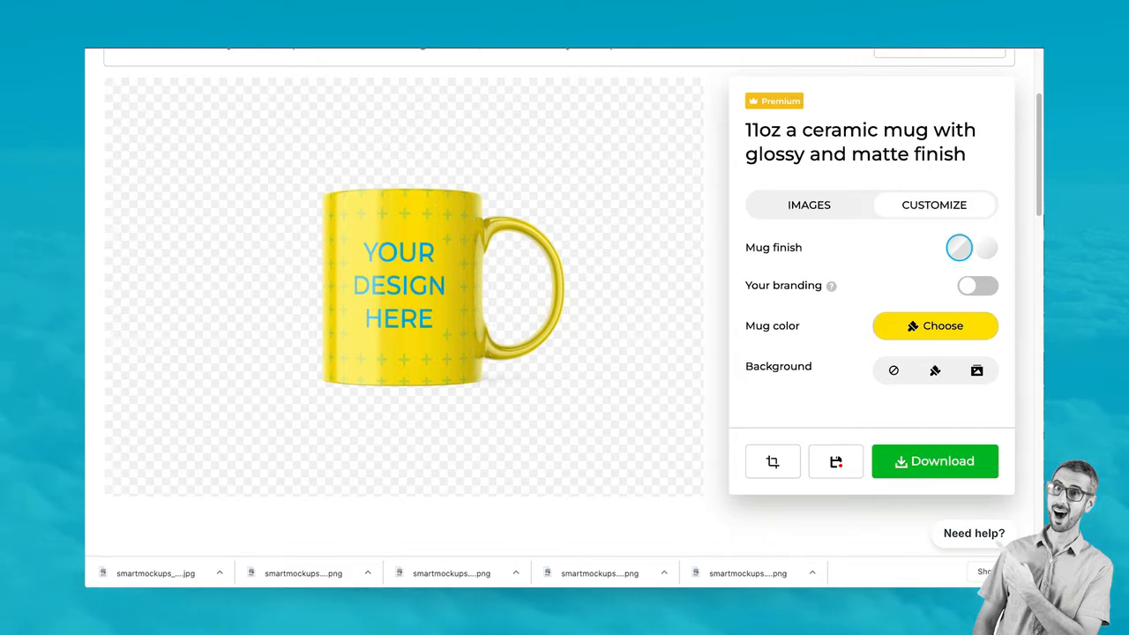
pyautogui.press('super+r')
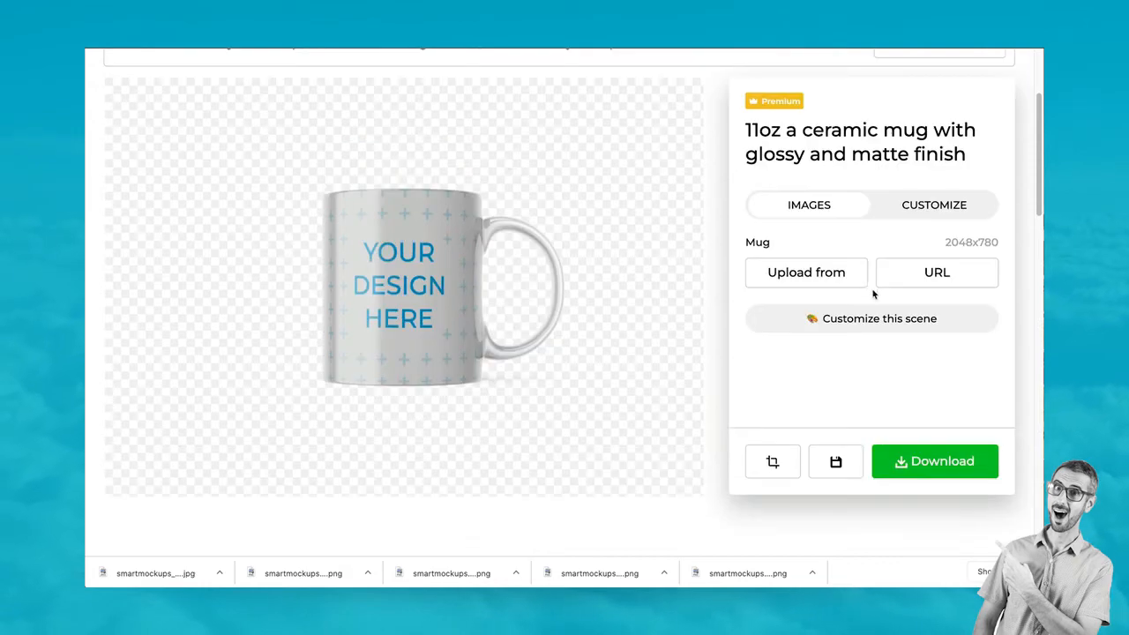
pyautogui.click(806, 273)
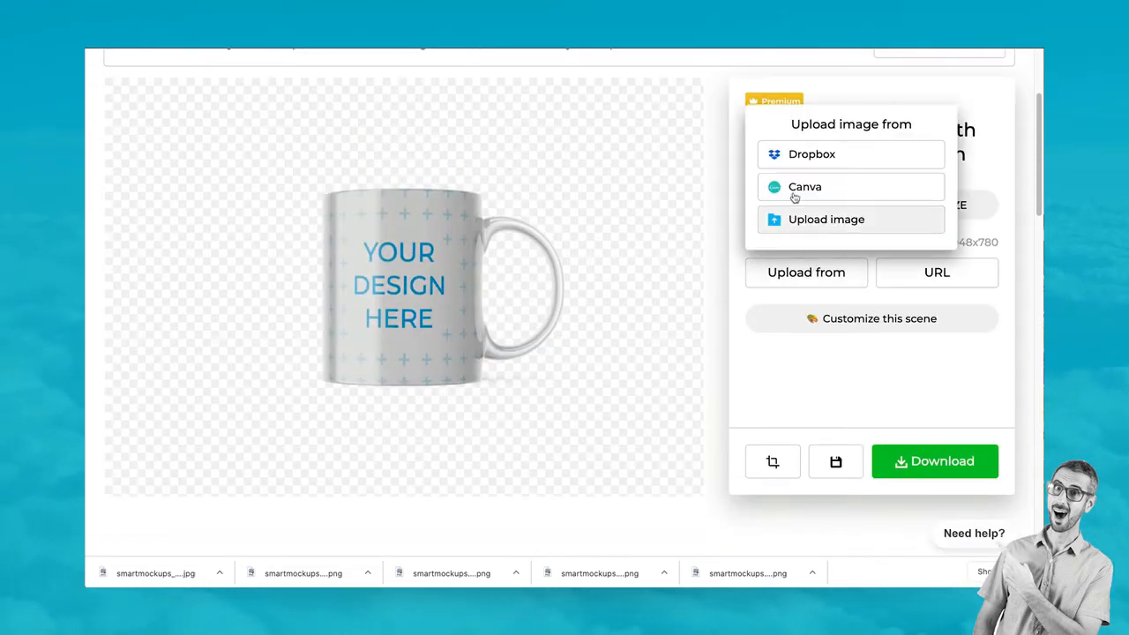
pyautogui.click(795, 194)
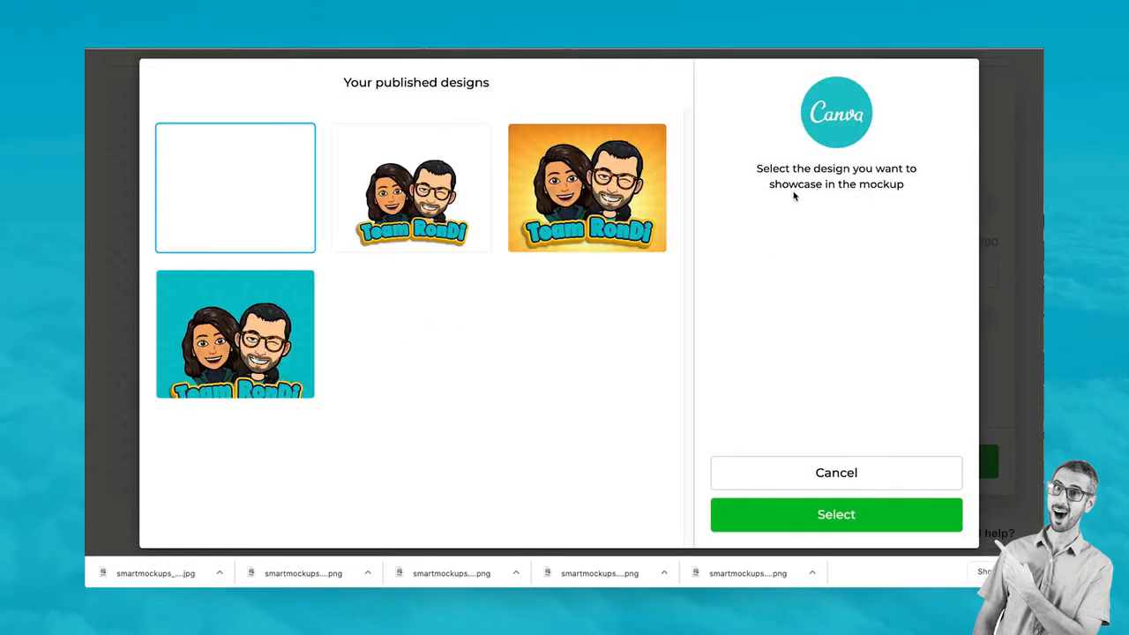
pyautogui.doubleClick(276, 190)
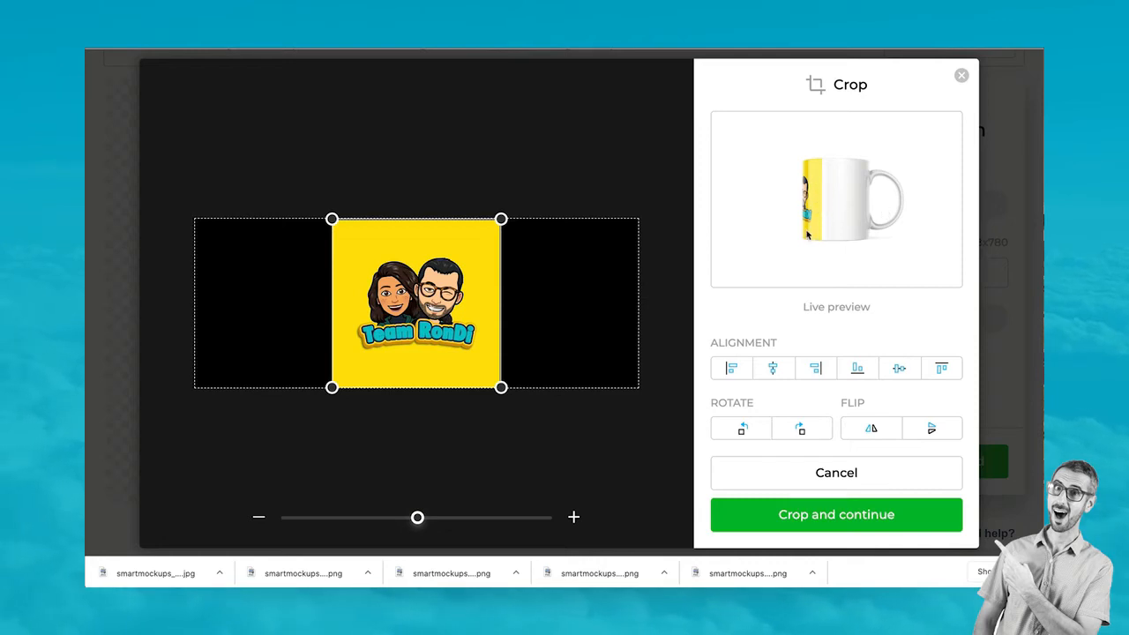
# Drag the yellow logo right and up into place, crop it onto the mug, and reopen scene customization
pyautogui.moveTo(429, 288); pyautogui.dragTo(539, 289)
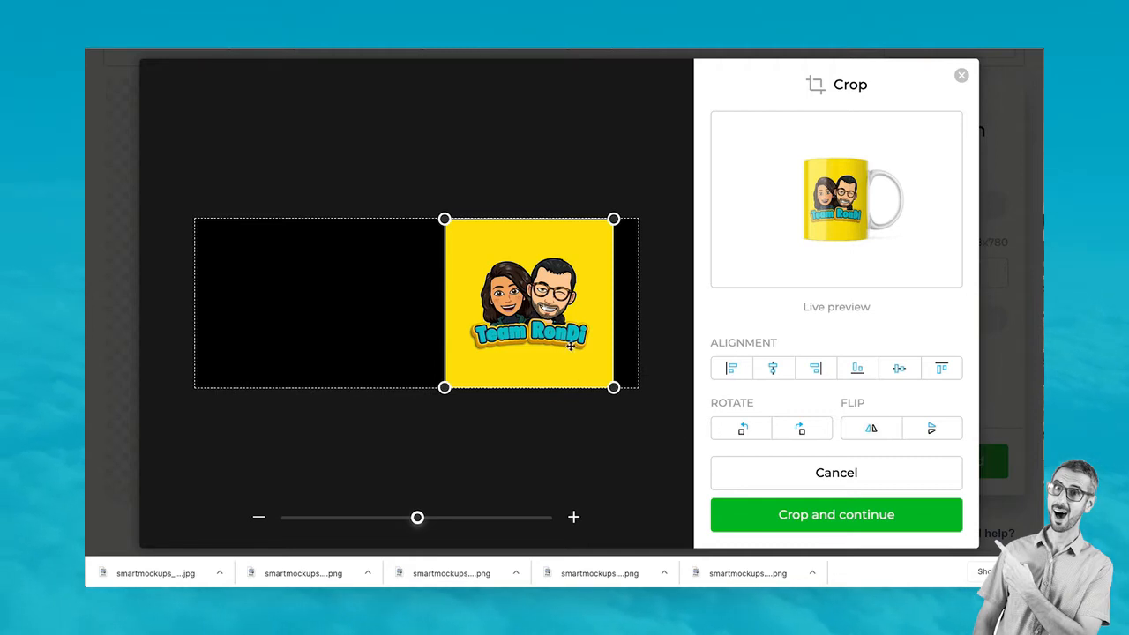
pyautogui.moveTo(571, 347); pyautogui.dragTo(565, 321)
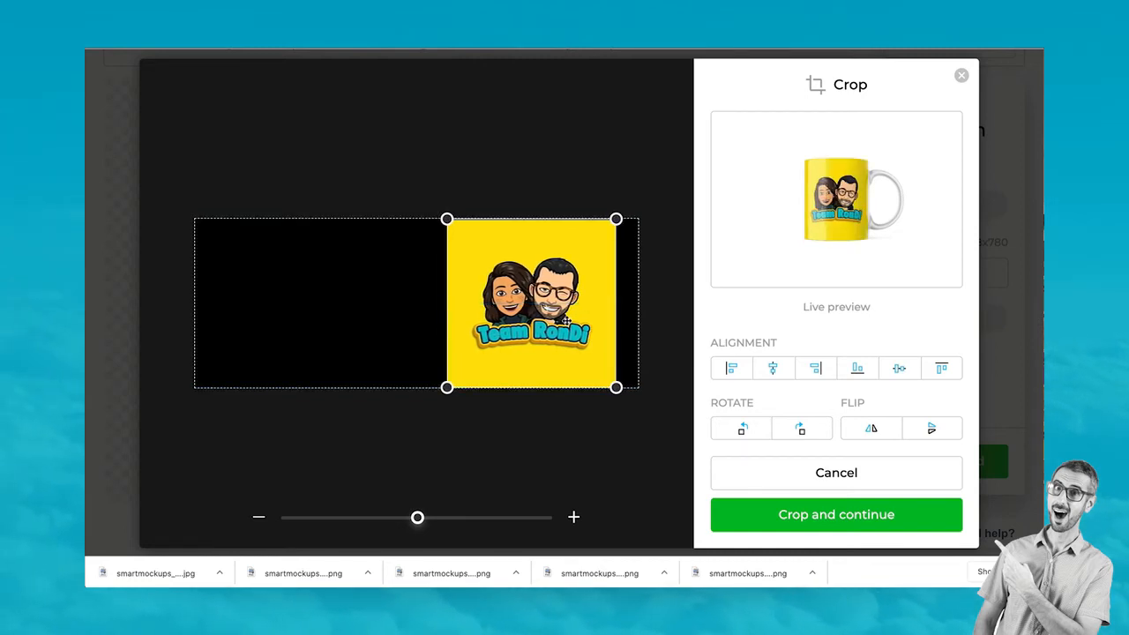
pyautogui.click(827, 521)
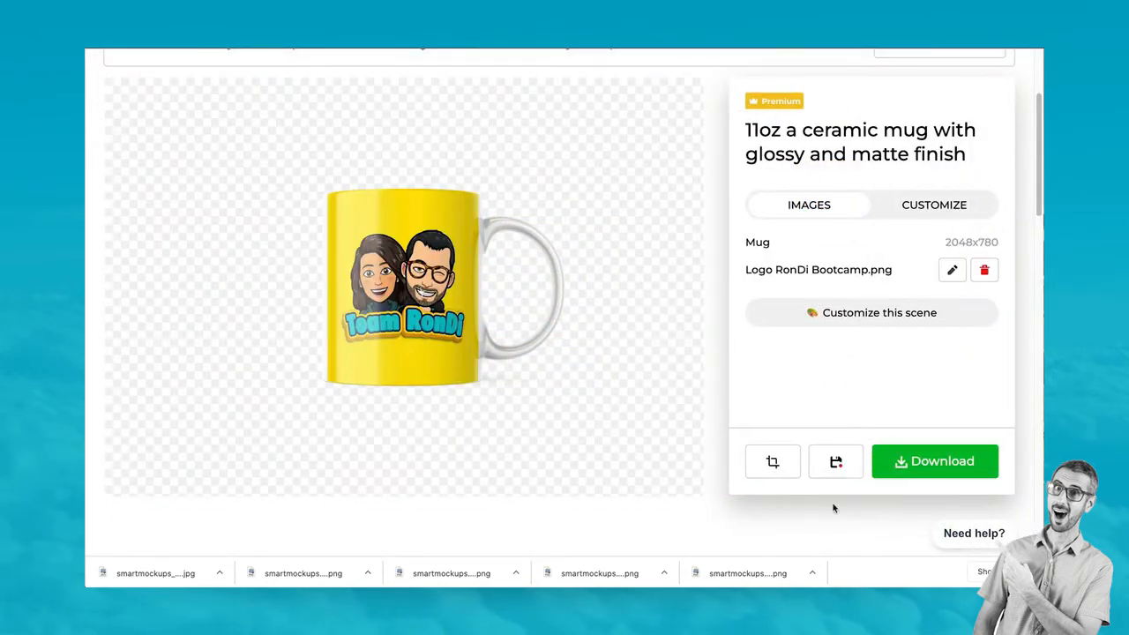
pyautogui.click(857, 320)
# Turn the whole 11oz mug yellow with the preset swatch and download it in high quality
pyautogui.click(907, 326)
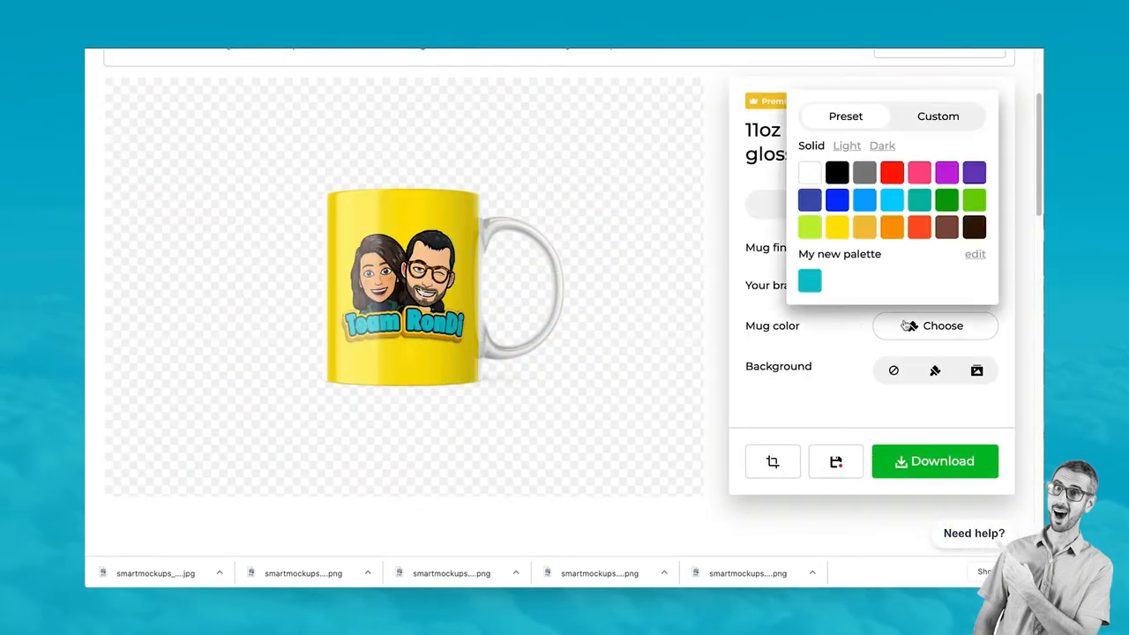
pyautogui.click(836, 235)
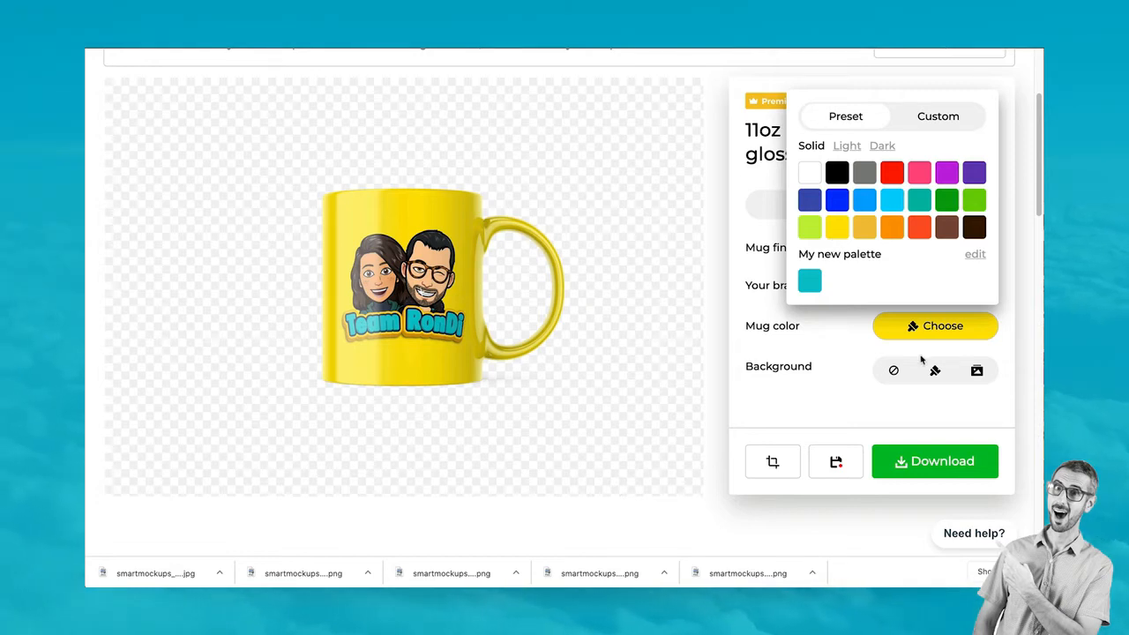
pyautogui.click(903, 420)
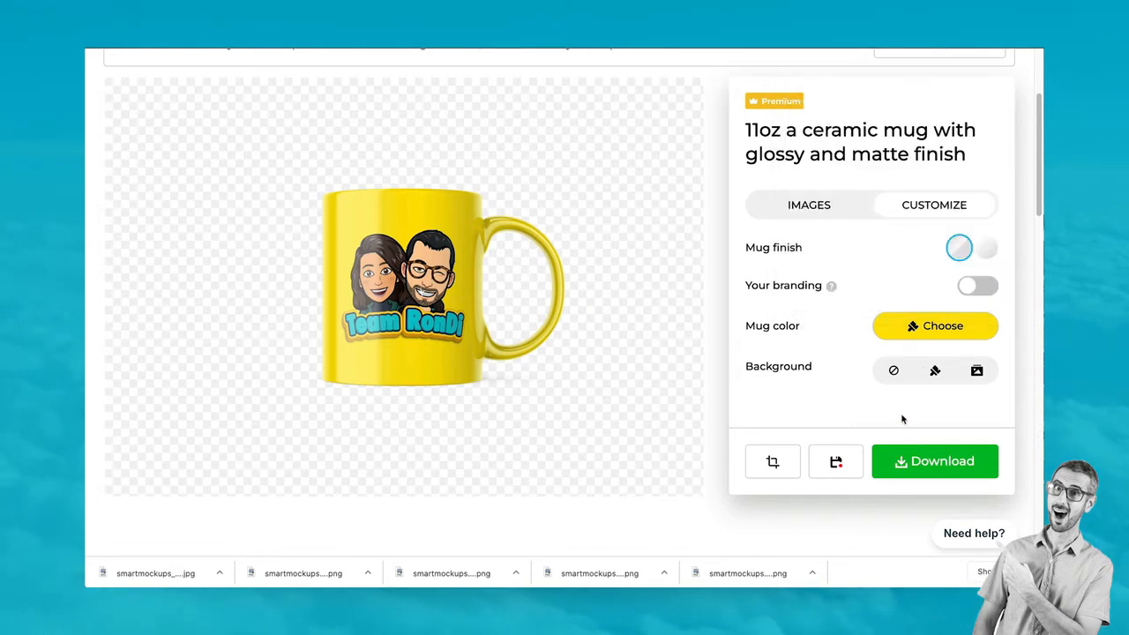
pyautogui.click(920, 465)
pyautogui.click(919, 384)
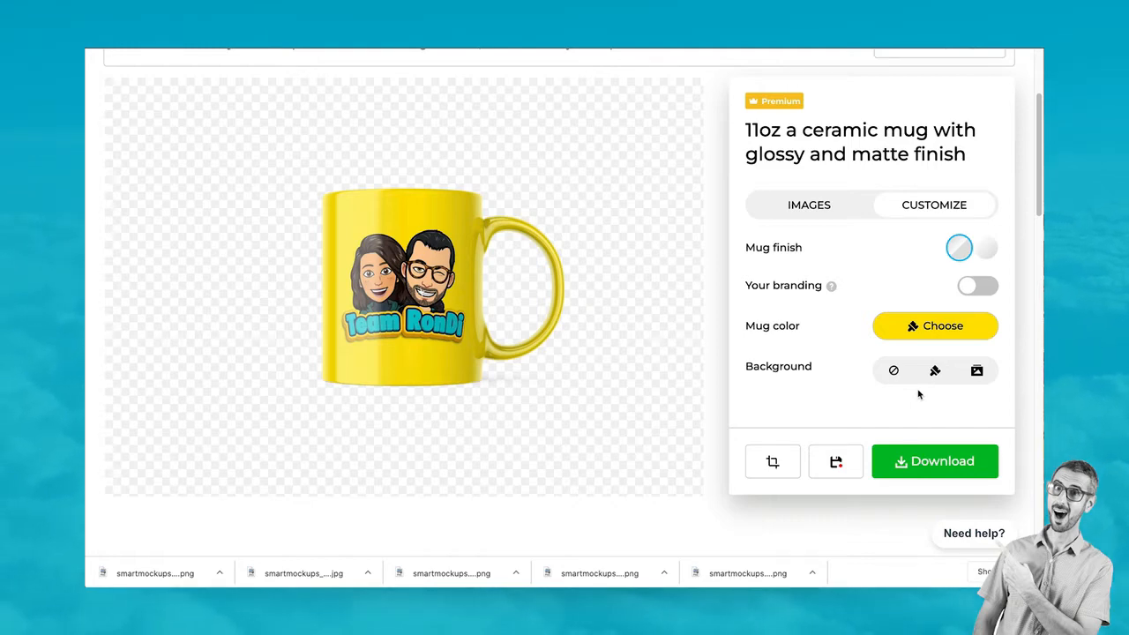
# Go to the Technology › Accessories mockup gallery
pyautogui.scroll(3, 648, 185)
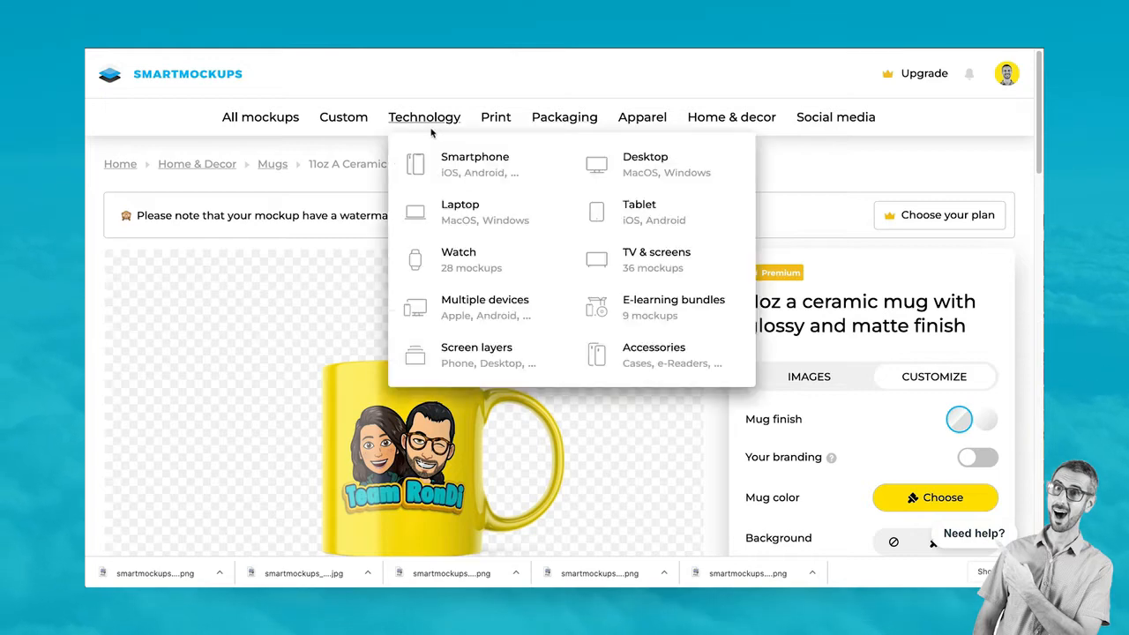
pyautogui.moveTo(698, 117)
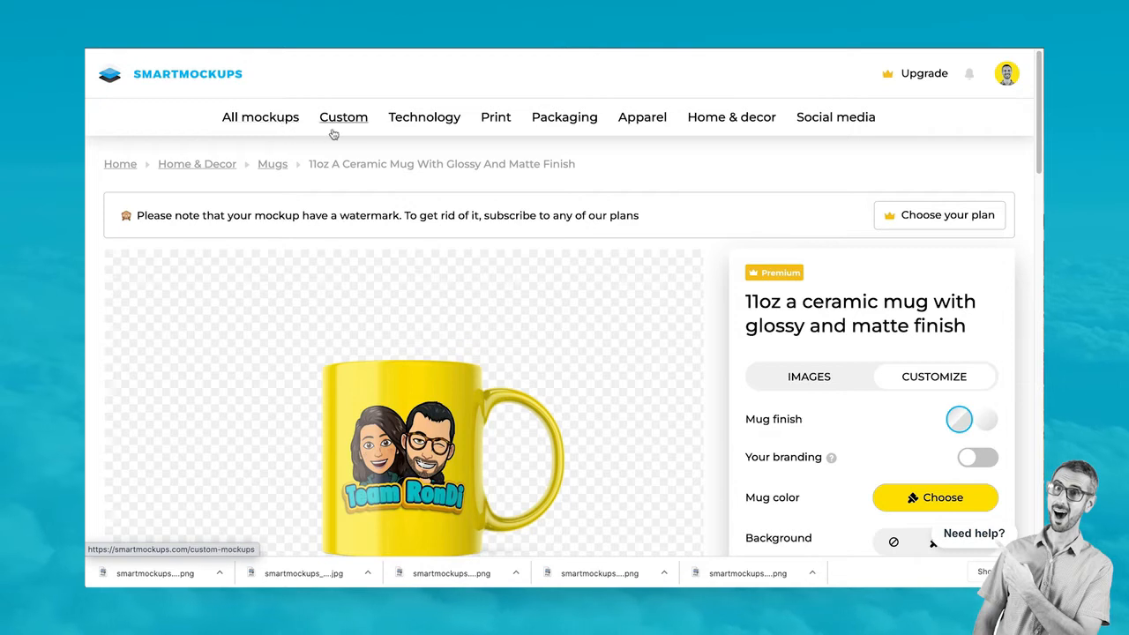
pyautogui.moveTo(423, 120)
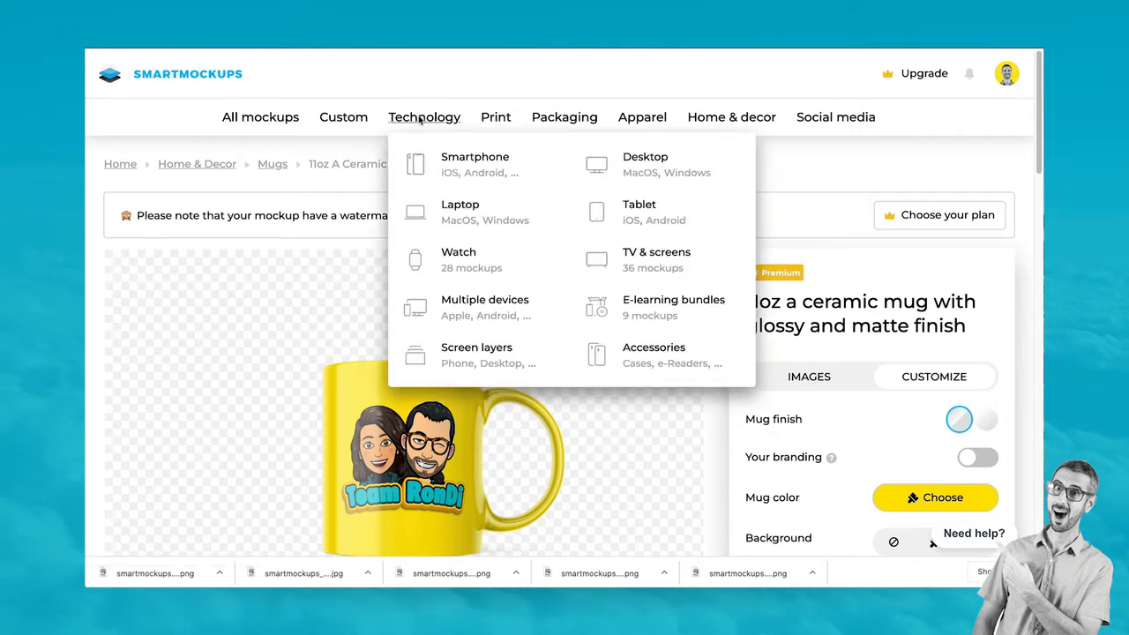
pyautogui.click(653, 349)
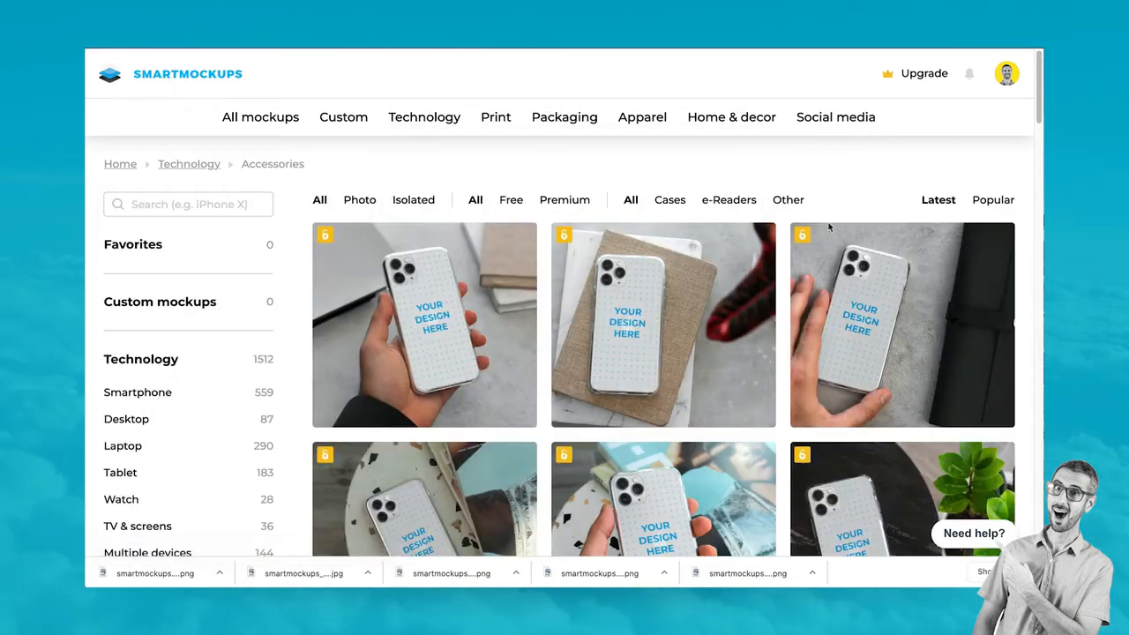
# Browse the phone-case mockups and filter them to Isolated ones on plain backgrounds
pyautogui.scroll(-3, 466, 358)
pyautogui.scroll(-8, 465, 358)
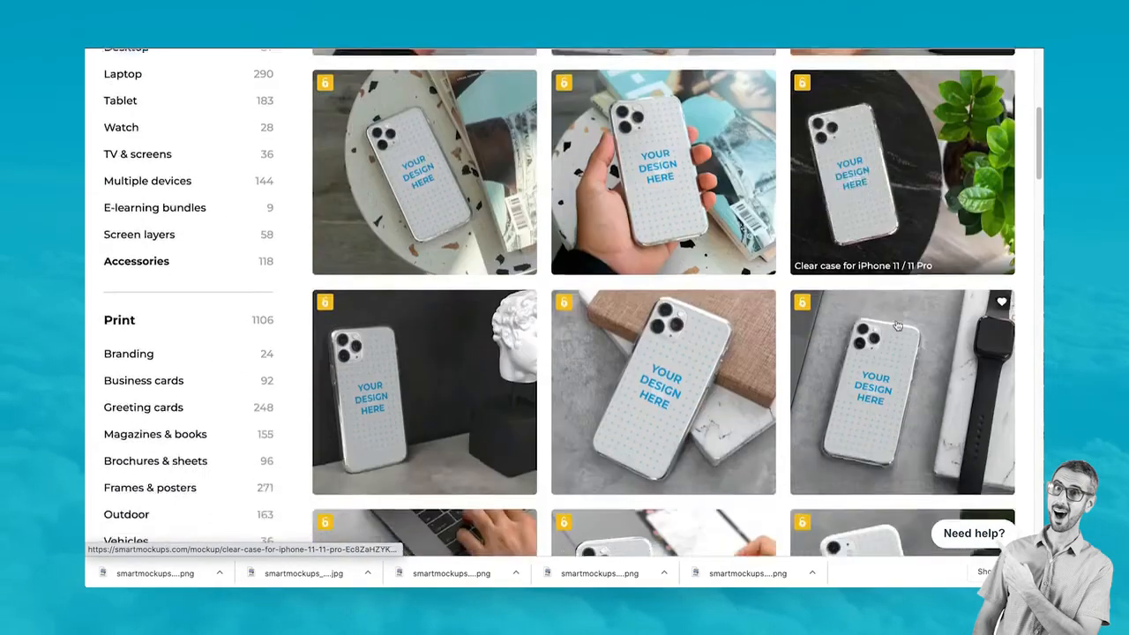
pyautogui.scroll(-5, 507, 468)
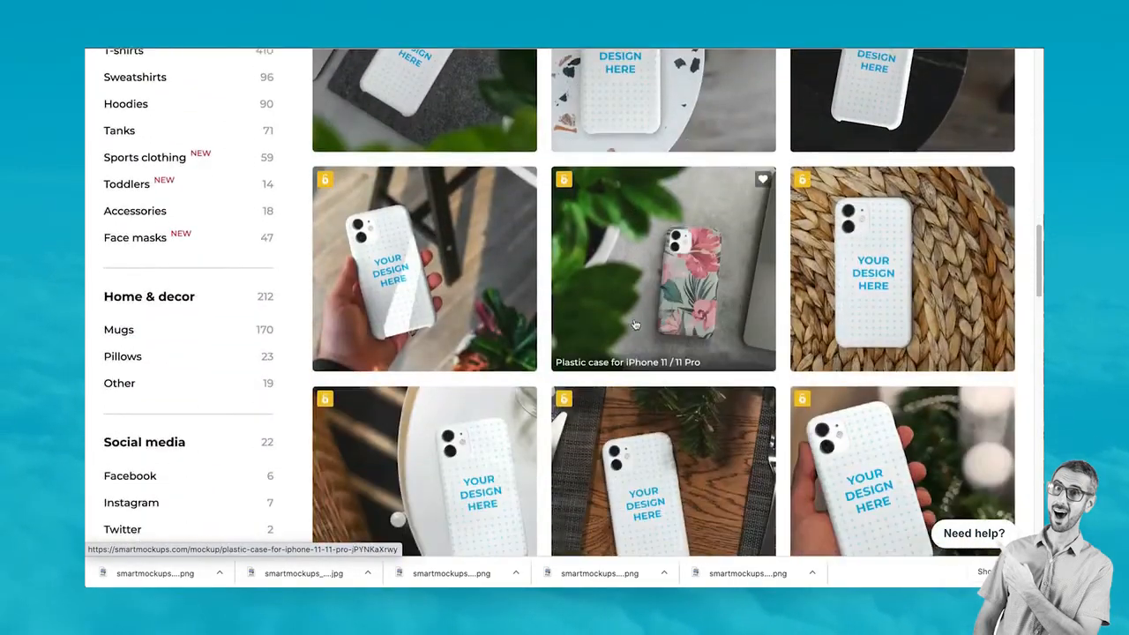
pyautogui.scroll(-4, 633, 336)
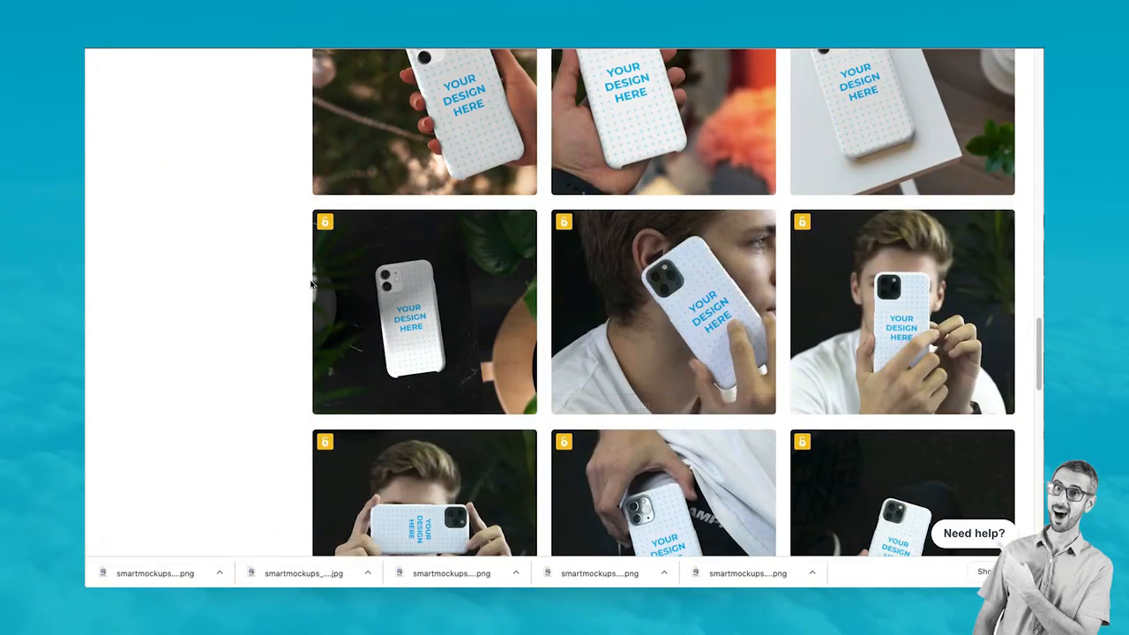
pyautogui.scroll(-2, 412, 335)
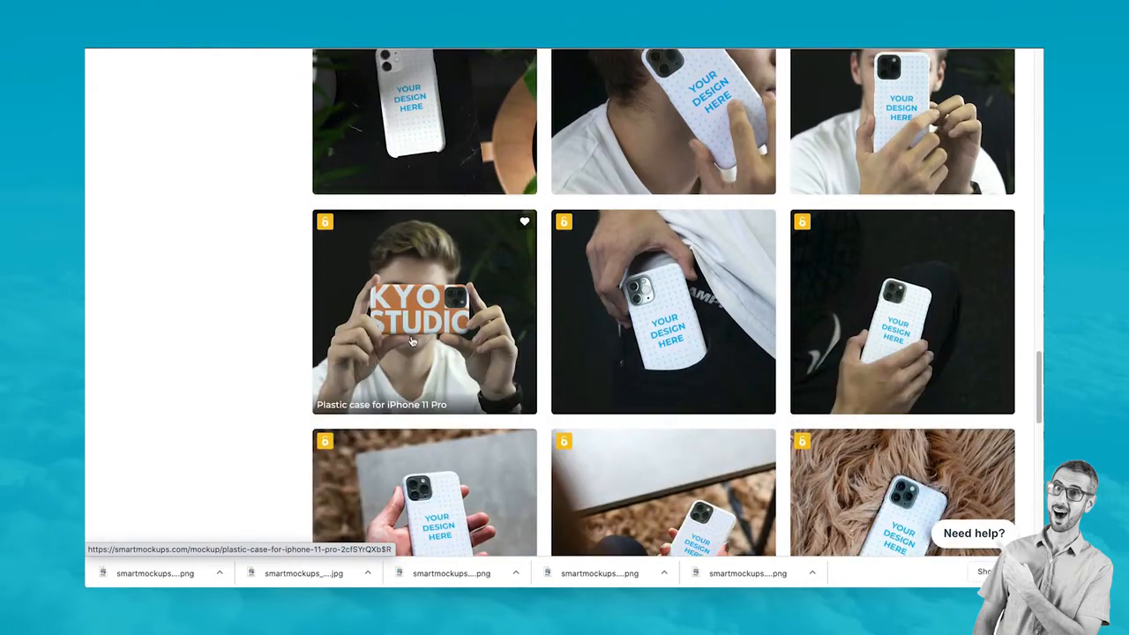
pyautogui.scroll(3, 412, 368)
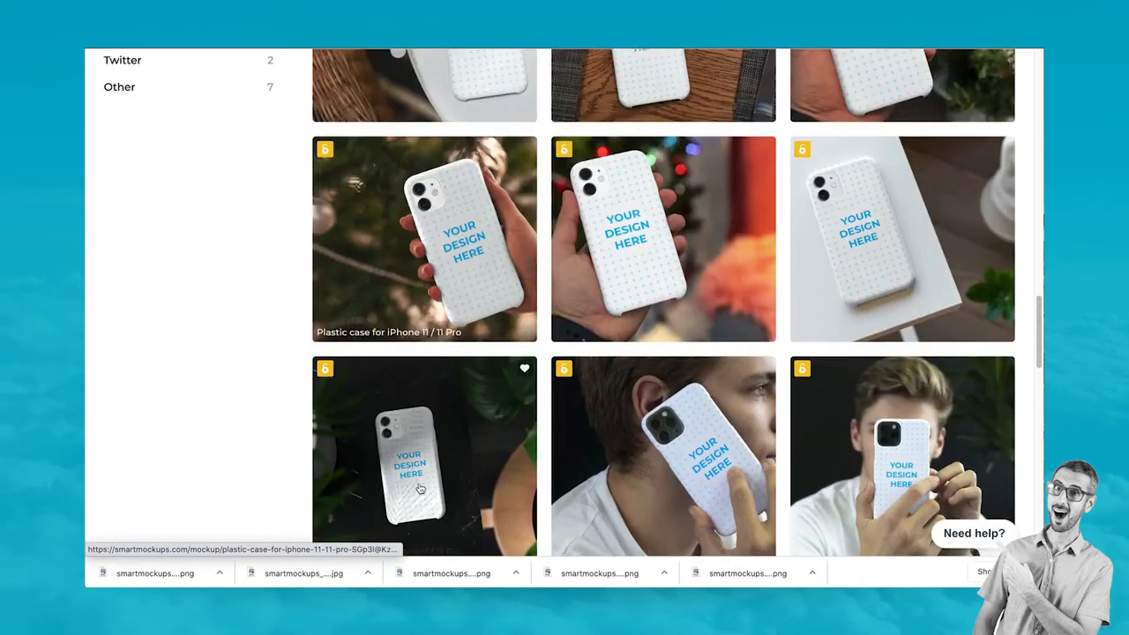
pyautogui.scroll(-8, 443, 334)
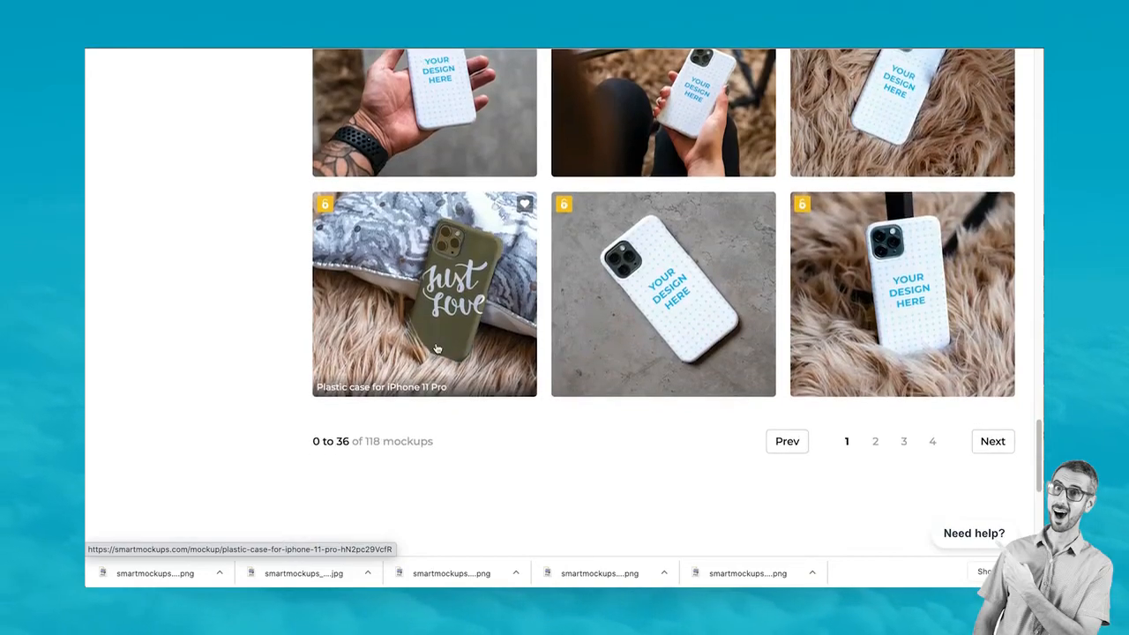
pyautogui.scroll(12, 491, 253)
pyautogui.scroll(12, 491, 252)
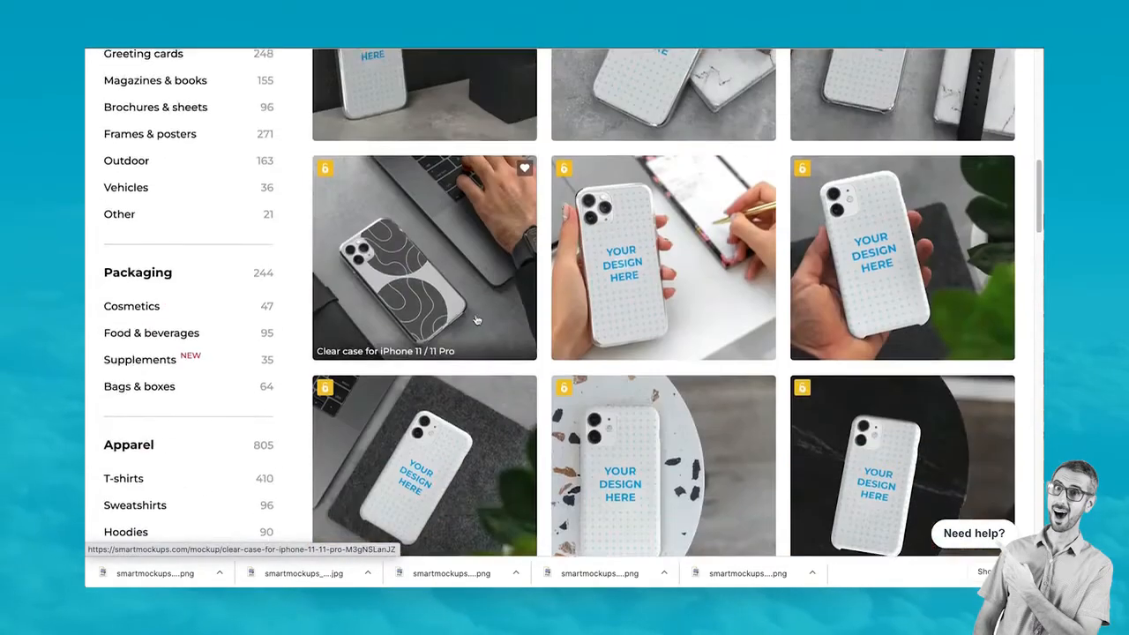
pyautogui.click(414, 200)
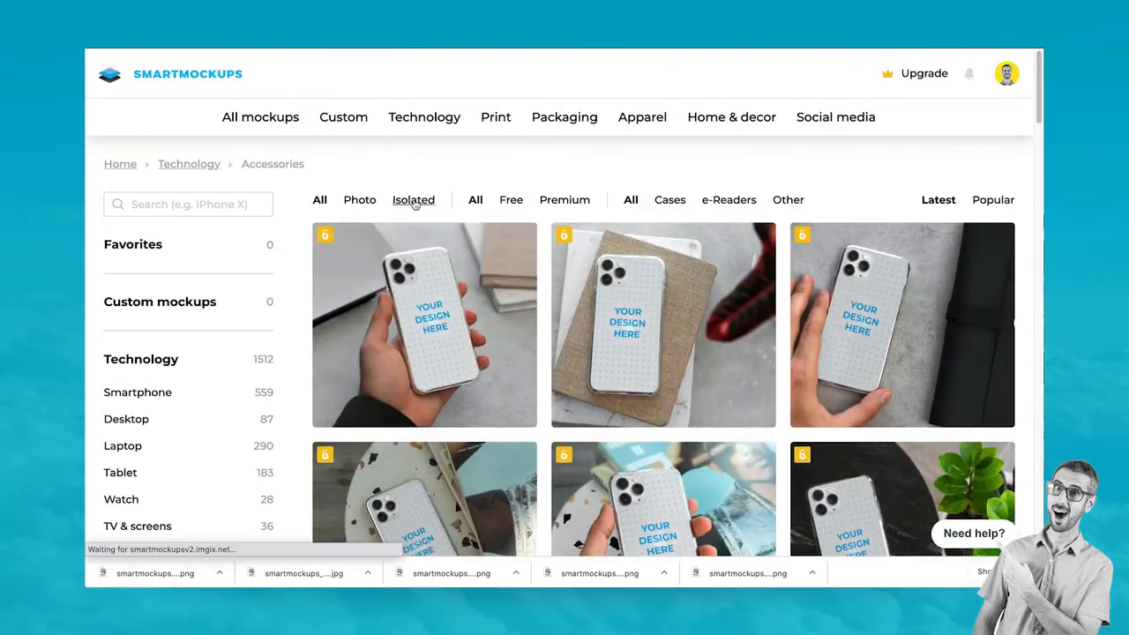
pyautogui.scroll(-6, 553, 344)
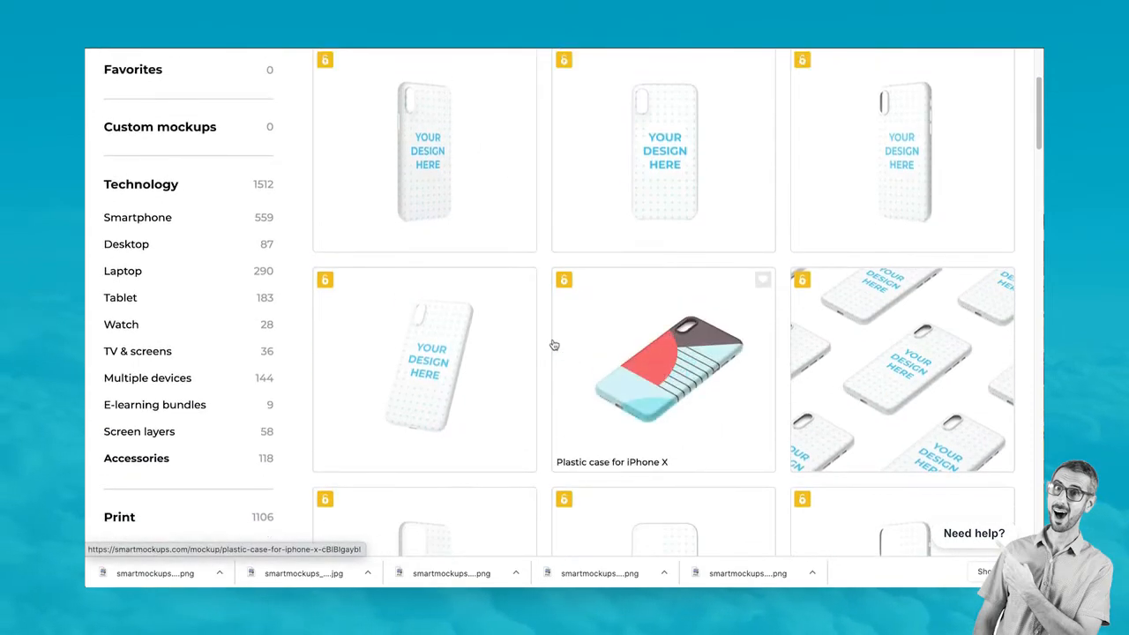
pyautogui.scroll(1, 553, 343)
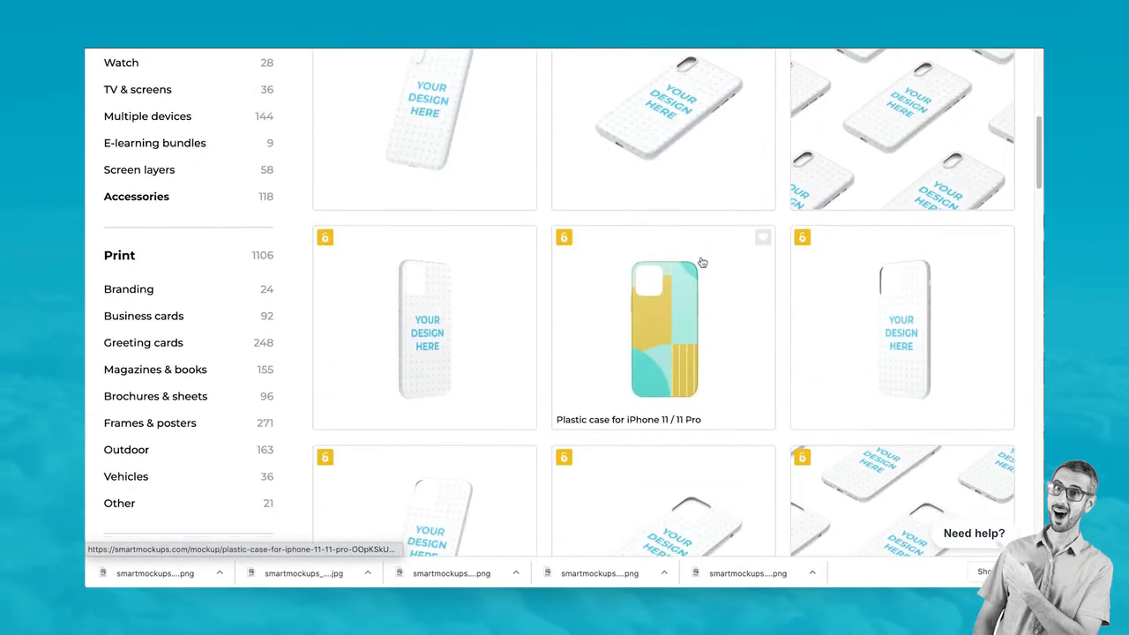
# Open the Plastic case for iPhone 11 / 11 Pro mockup and make the case teal
pyautogui.click(696, 347)
pyautogui.scroll(-1, 820, 432)
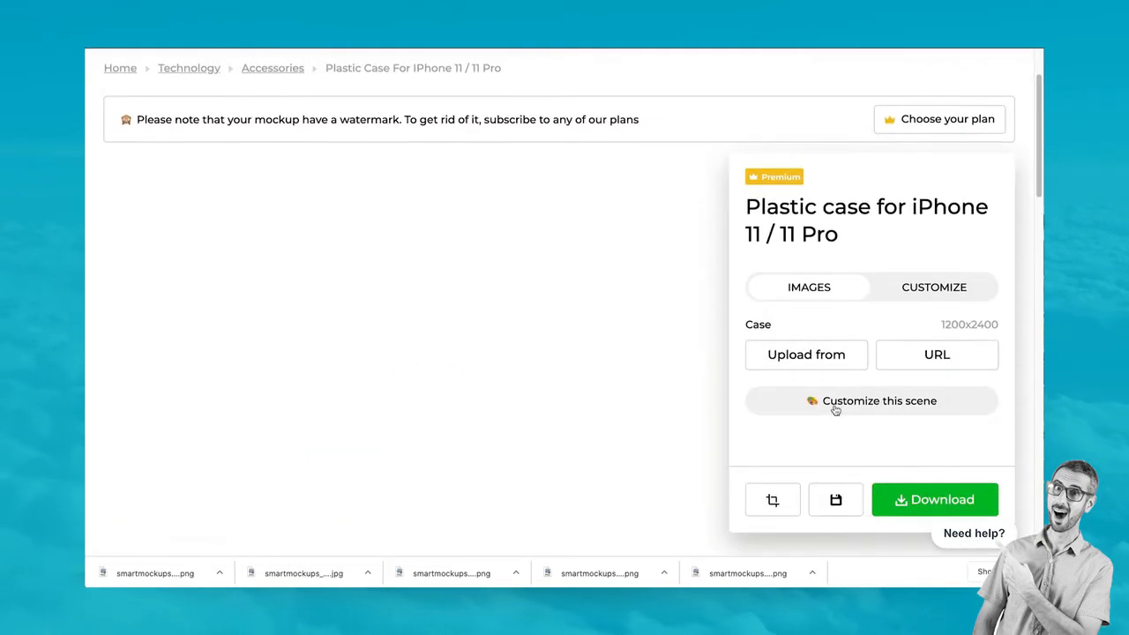
pyautogui.click(835, 405)
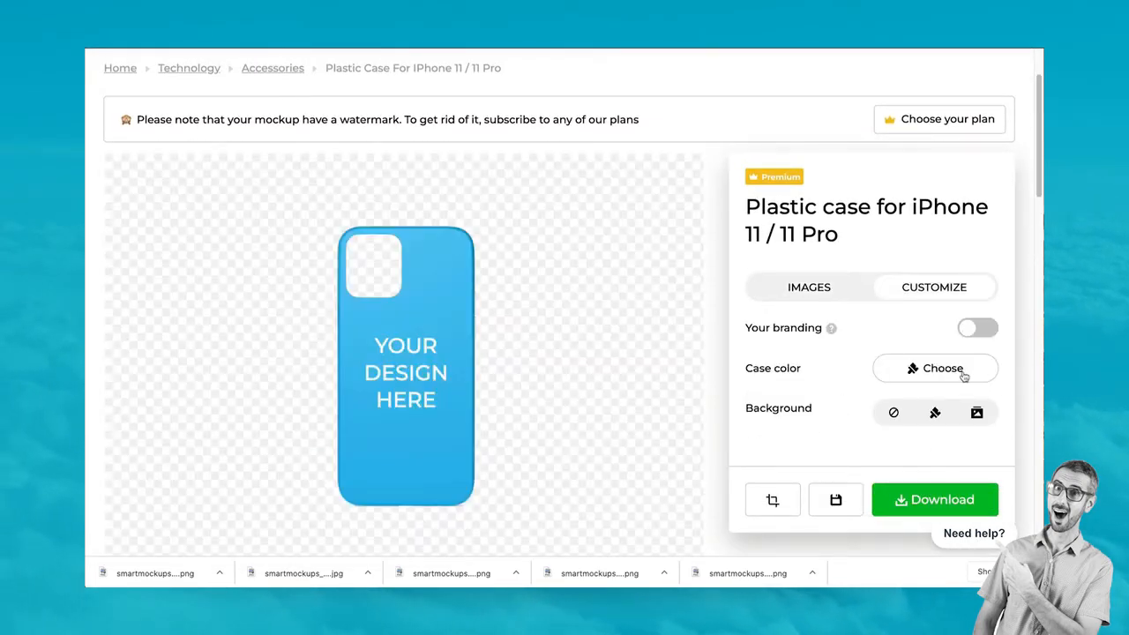
pyautogui.click(964, 377)
pyautogui.click(810, 327)
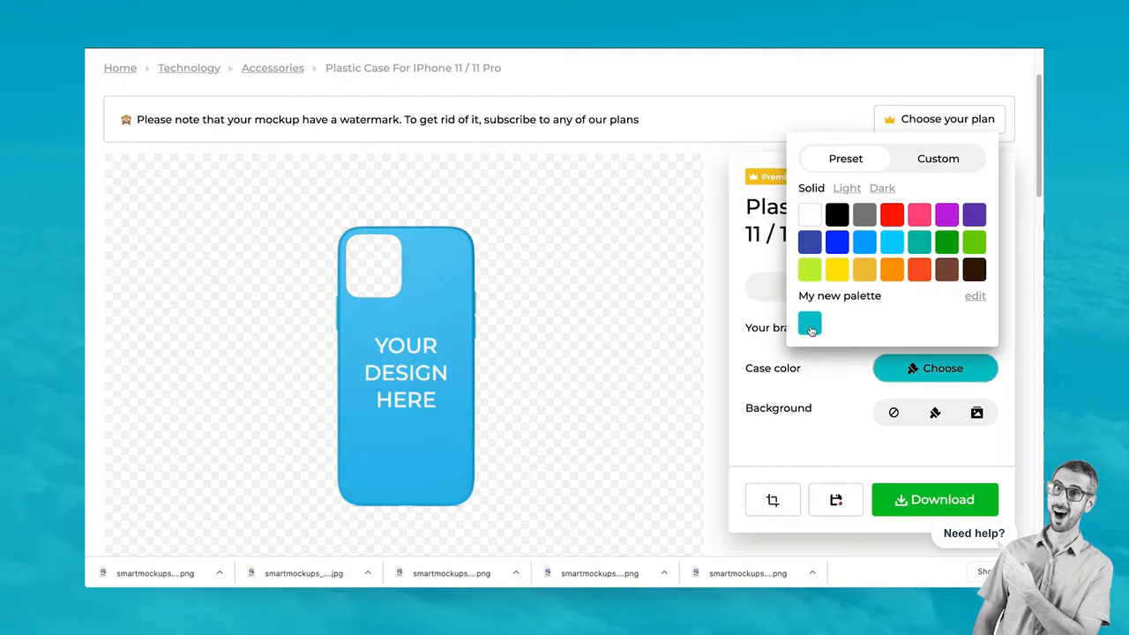
pyautogui.click(865, 454)
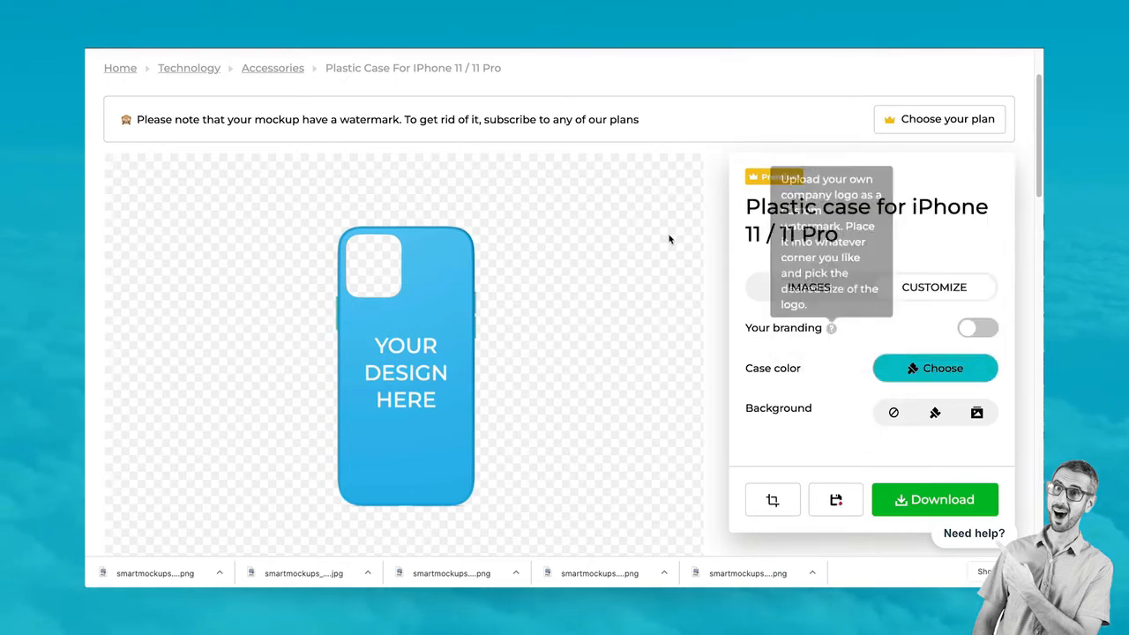
# Look at the Canva designs as an upload source, cancel, and reopen the upload source choices
pyautogui.click(803, 285)
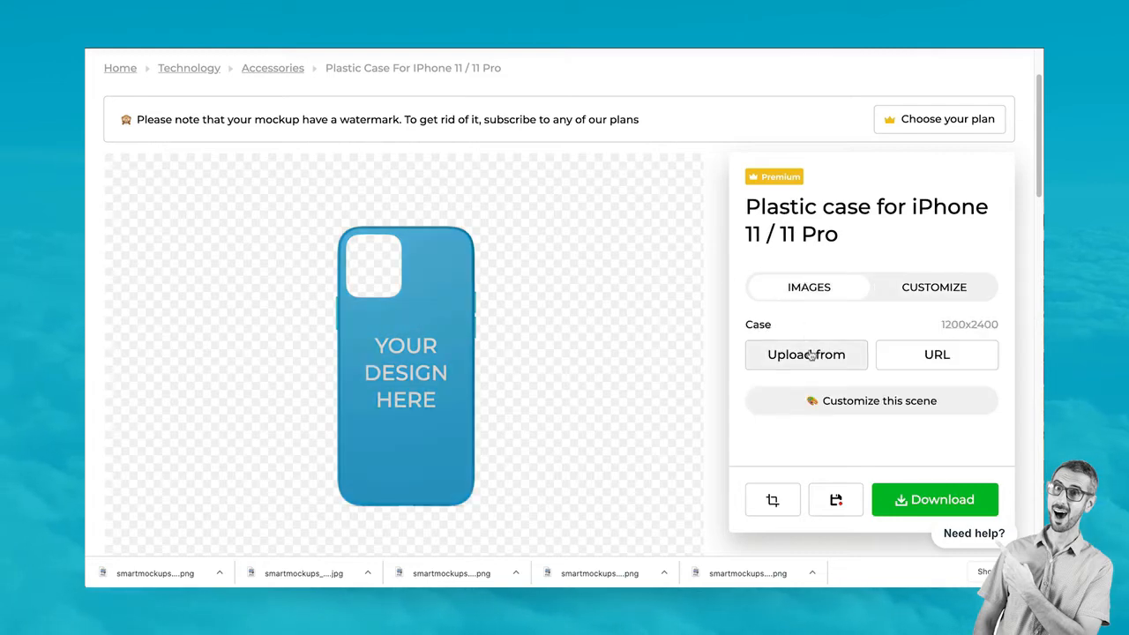
pyautogui.click(809, 354)
pyautogui.click(801, 250)
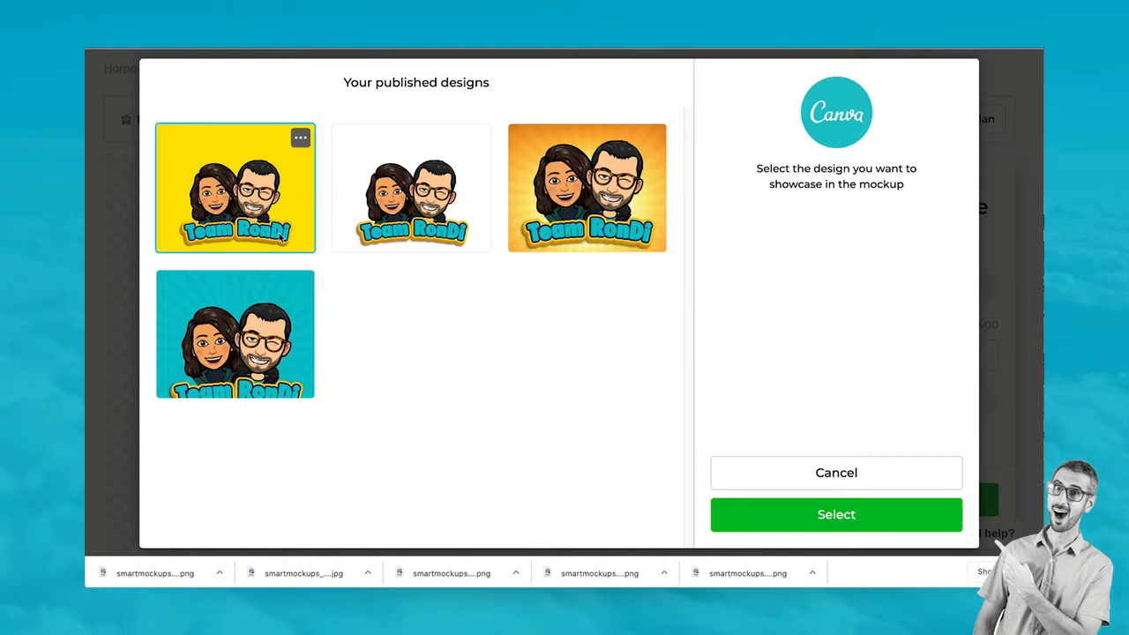
pyautogui.click(852, 478)
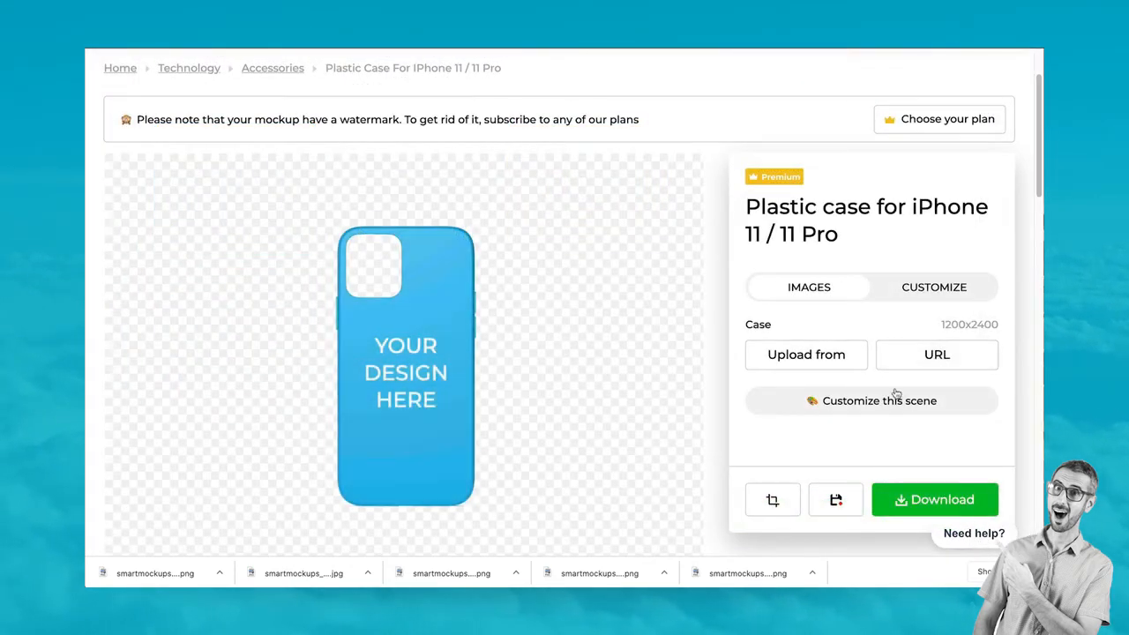
pyautogui.click(806, 356)
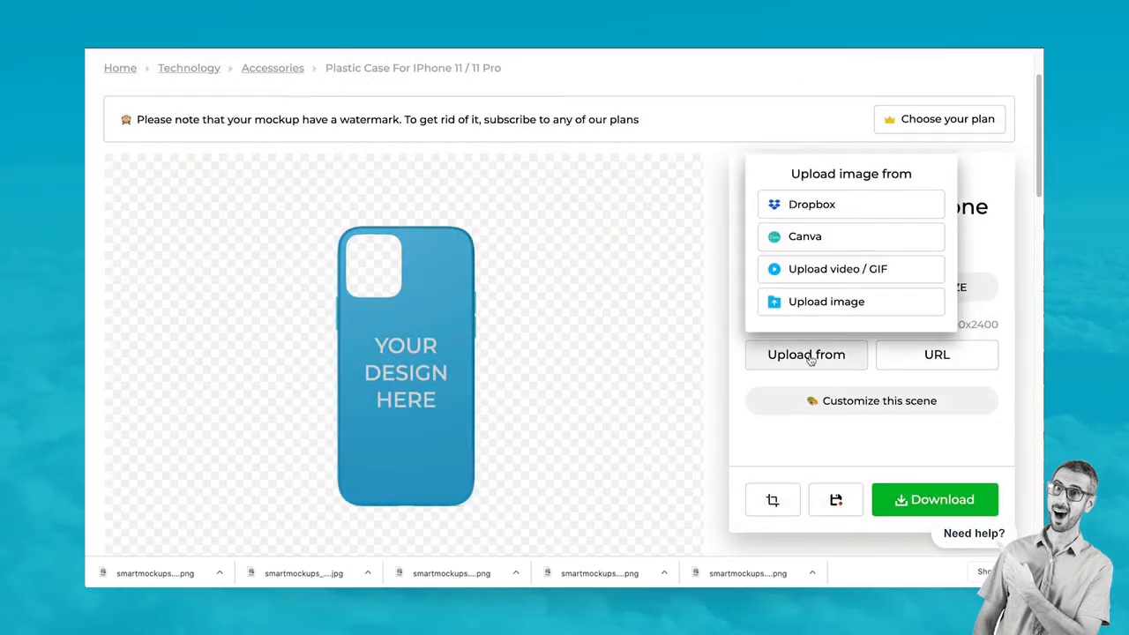
# Upload Logo RonDi Bootcamp (3).png, shrink it near the case bottom, and apply the crop
pyautogui.click(816, 302)
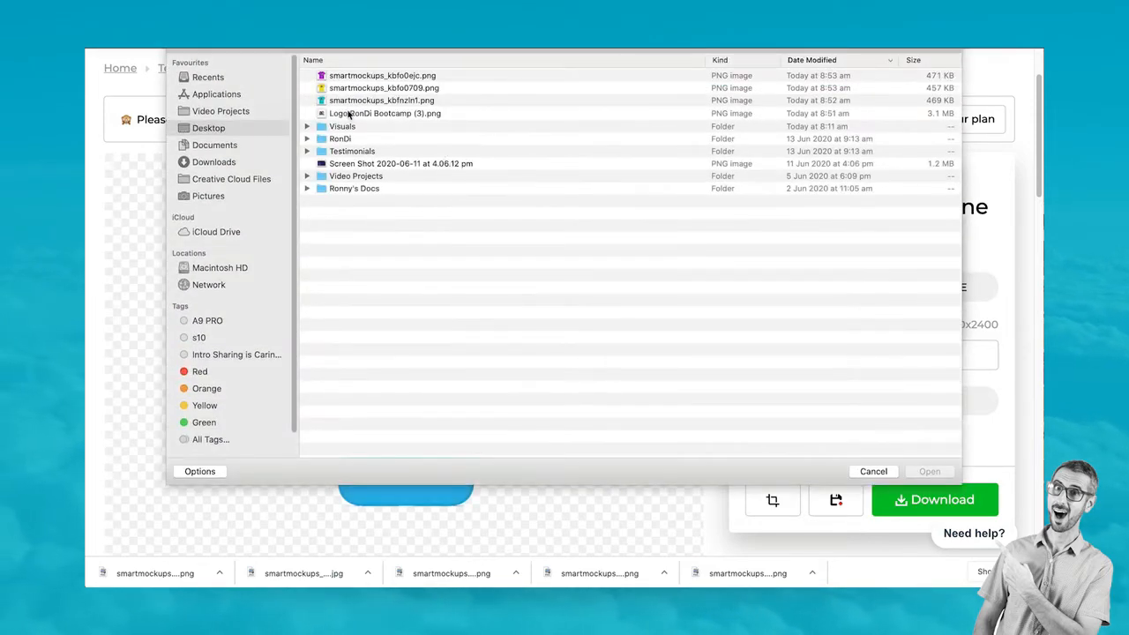
pyautogui.click(349, 115)
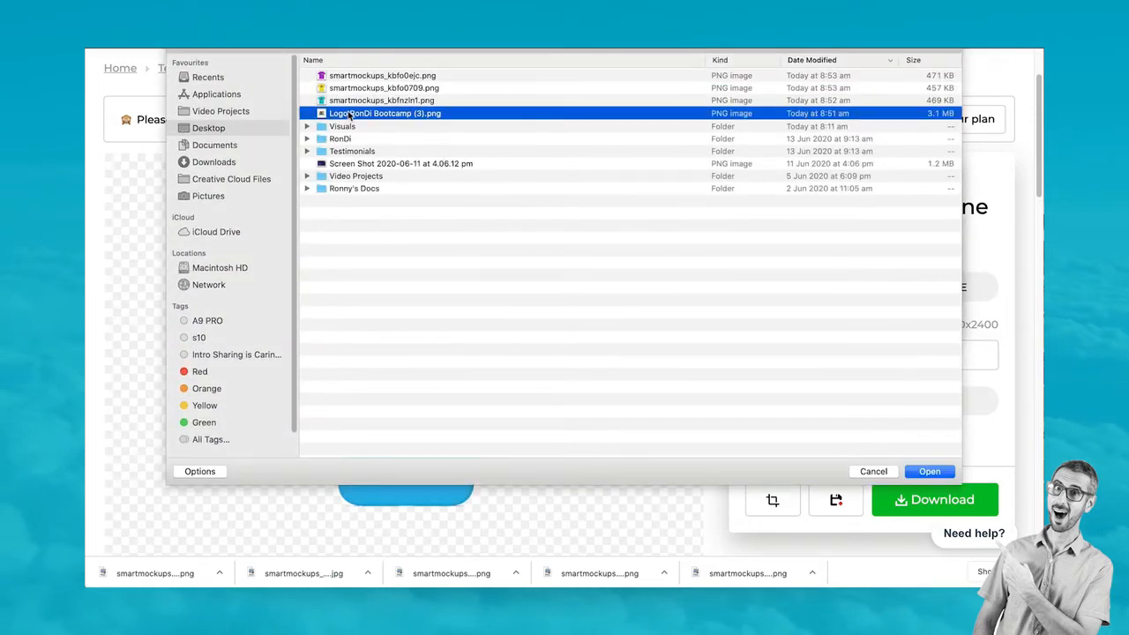
pyautogui.click(929, 472)
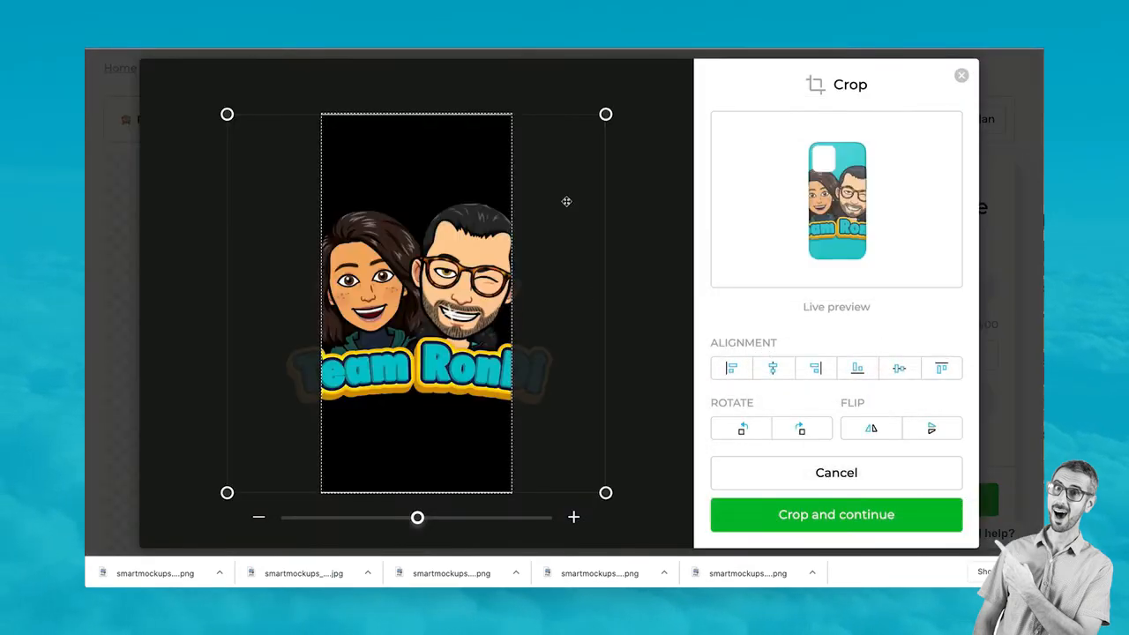
pyautogui.moveTo(605, 115); pyautogui.dragTo(468, 211)
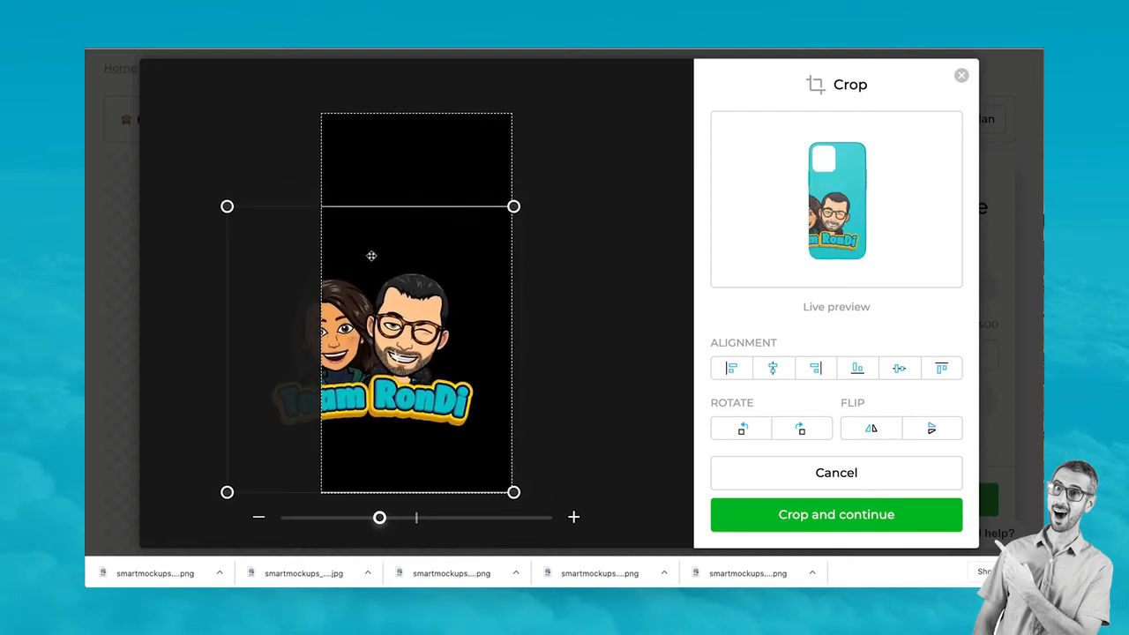
pyautogui.moveTo(227, 207); pyautogui.dragTo(362, 299)
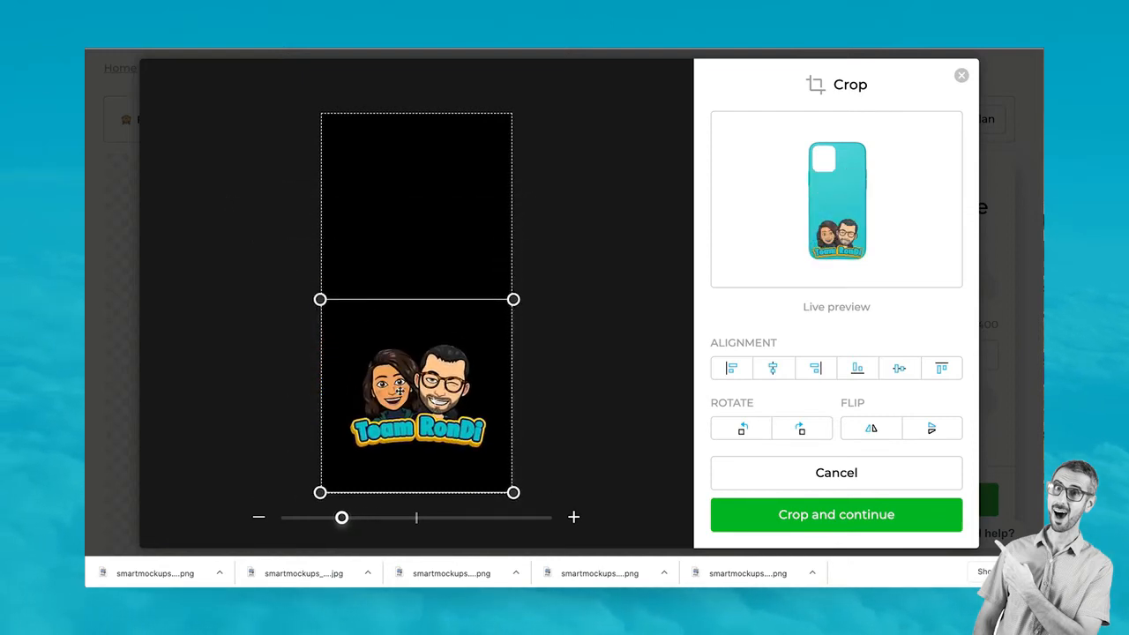
pyautogui.moveTo(400, 390); pyautogui.dragTo(411, 372)
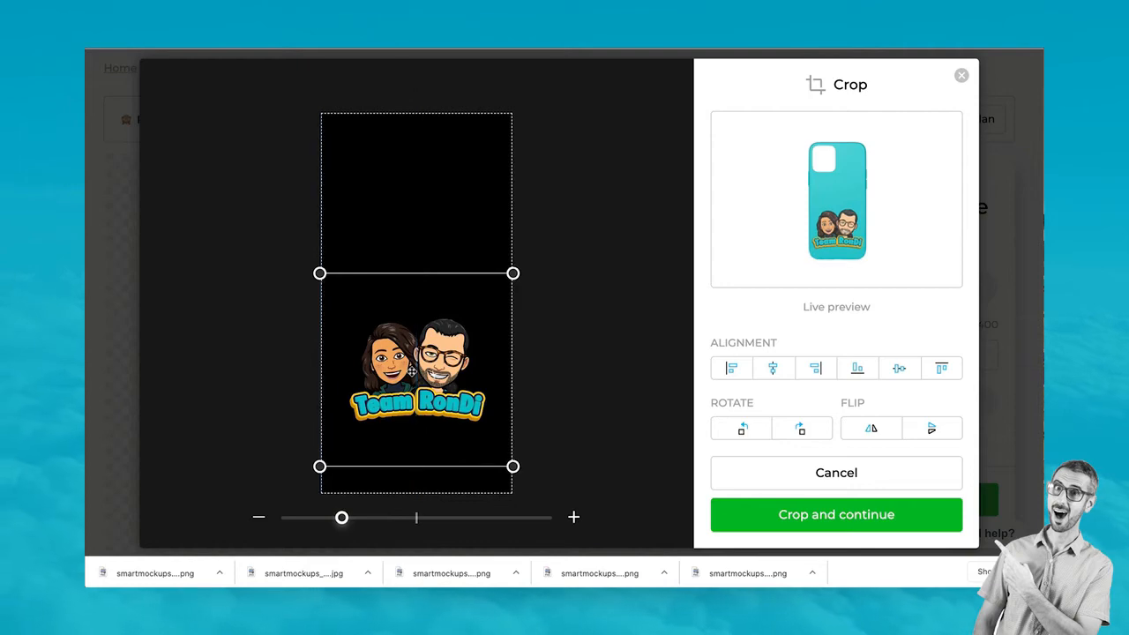
pyautogui.click(824, 520)
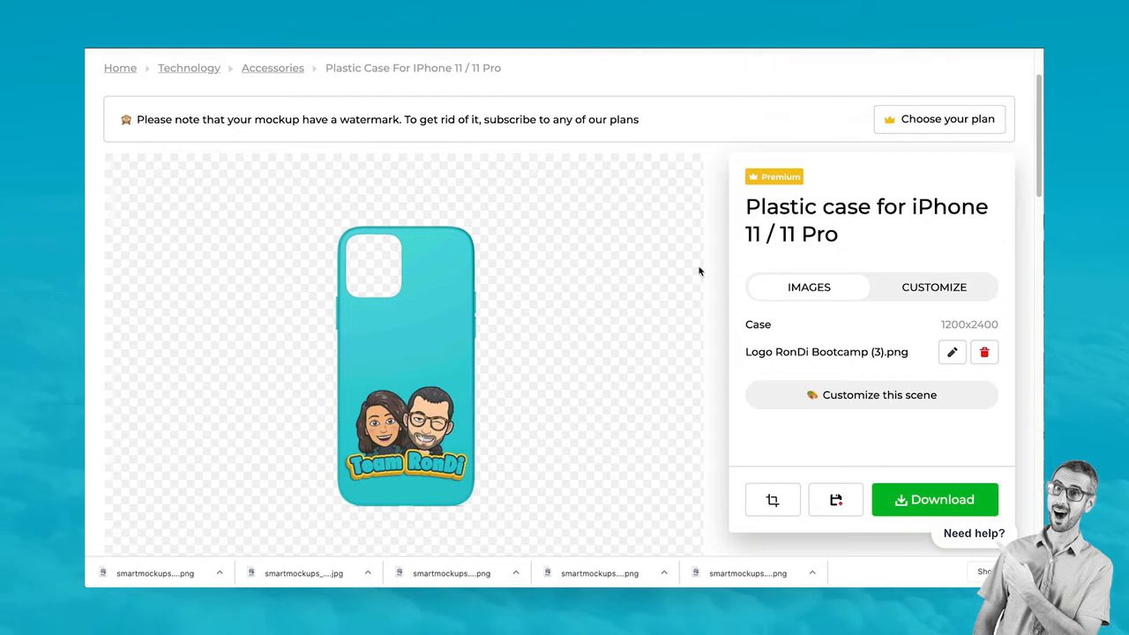
# Download the teal logo case in high quality and browse the similar mockups
pyautogui.click(933, 501)
pyautogui.click(891, 420)
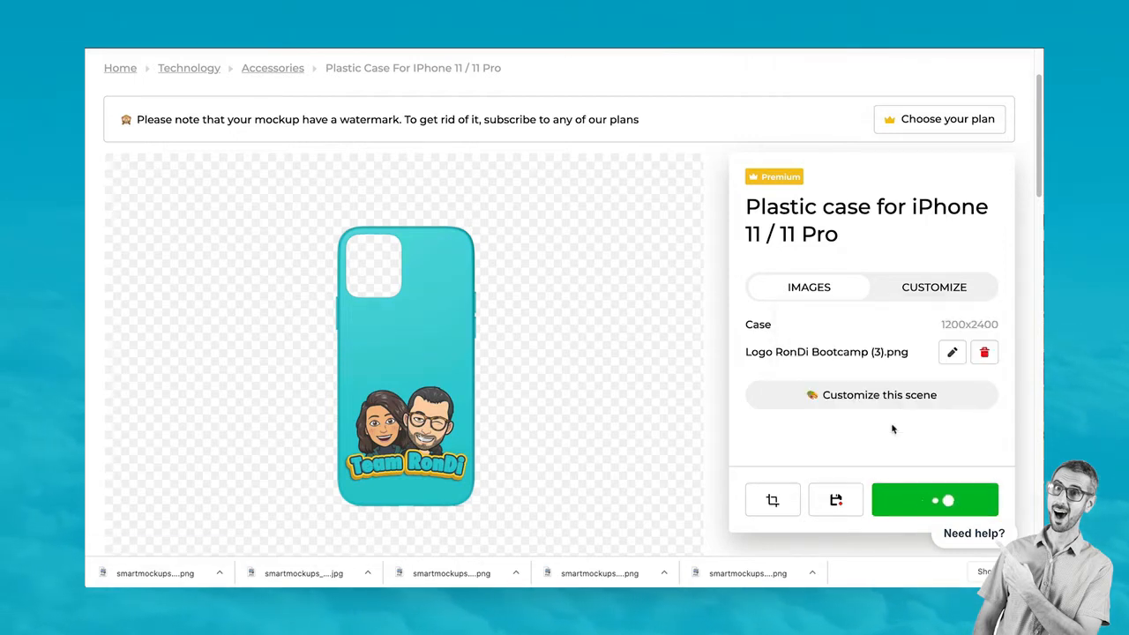
pyautogui.scroll(-10, 864, 408)
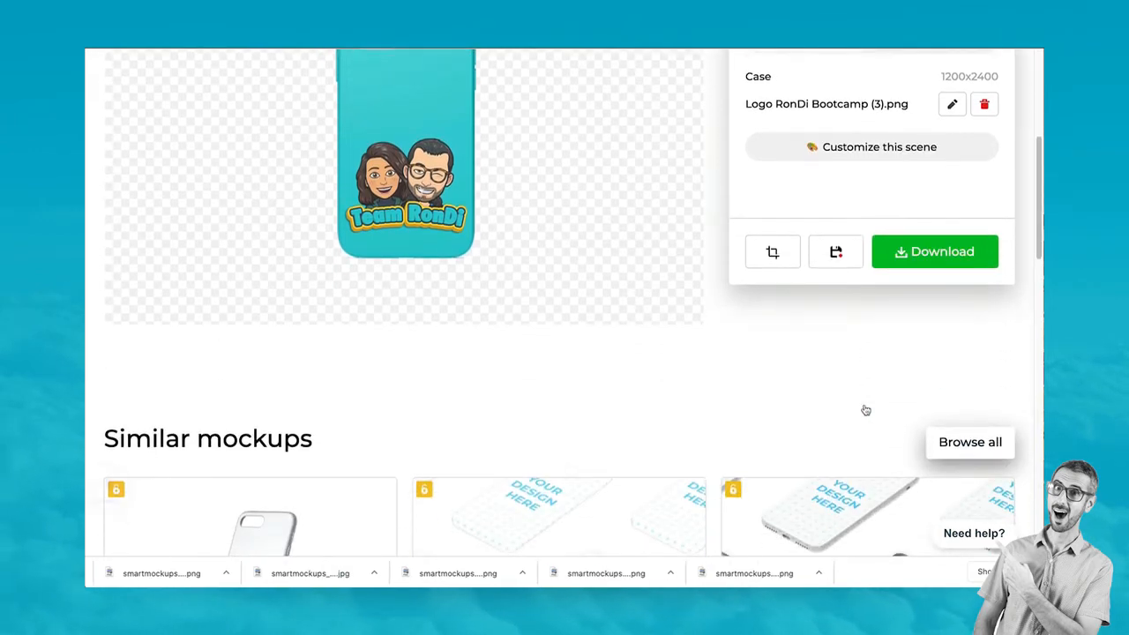
pyautogui.scroll(-3, 864, 408)
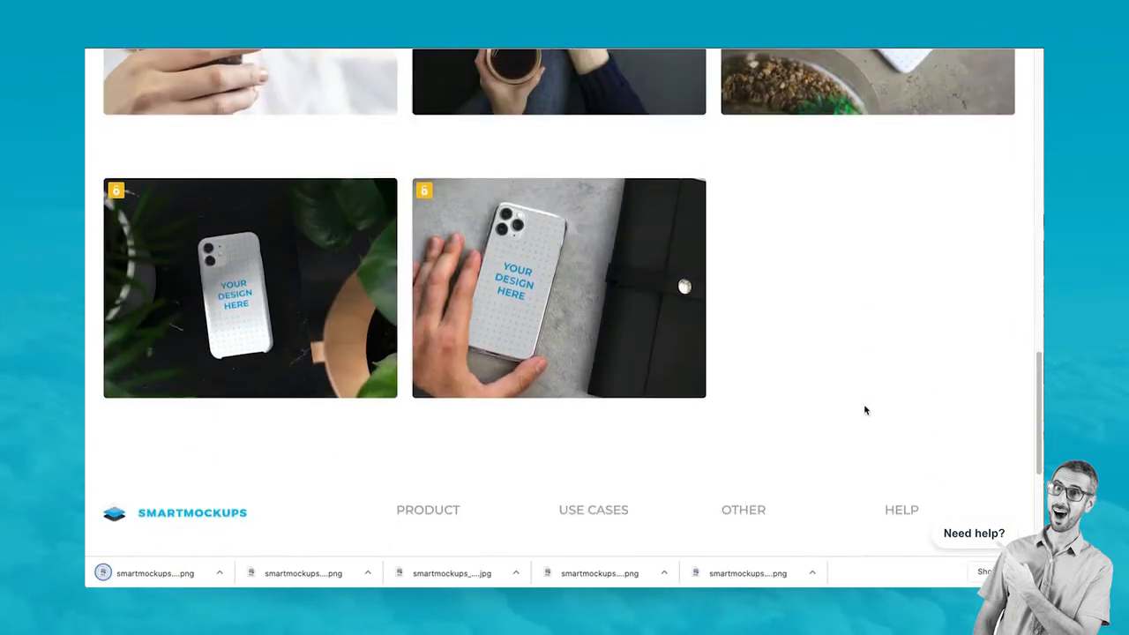
pyautogui.scroll(2, 865, 409)
pyautogui.scroll(-1, 864, 410)
pyautogui.scroll(-1, 864, 410)
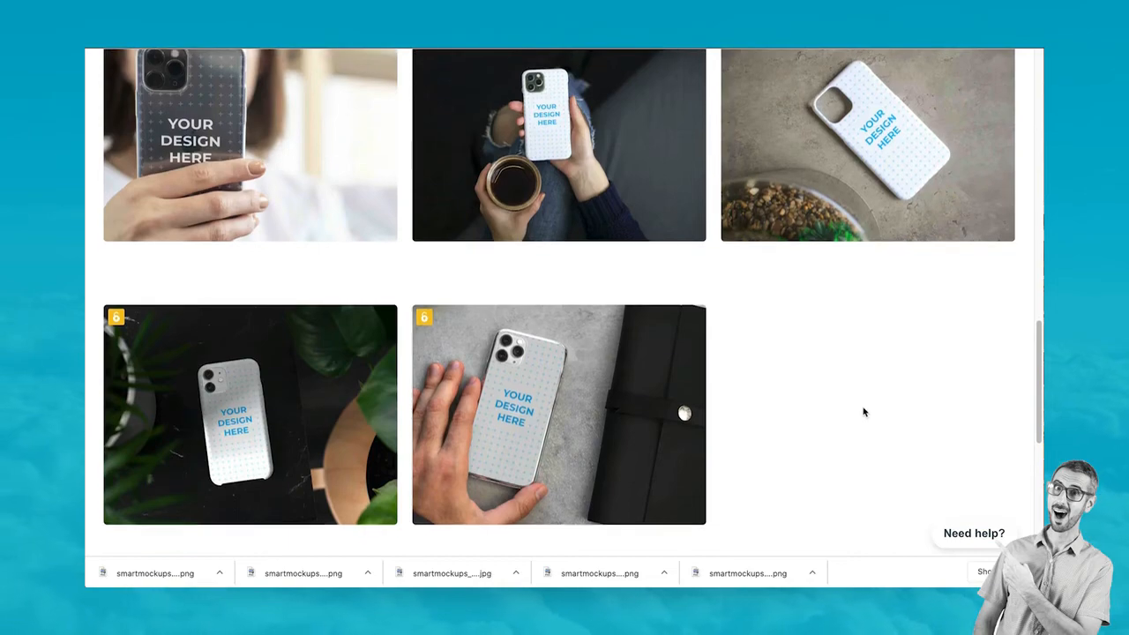
pyautogui.scroll(10, 864, 410)
pyautogui.scroll(-3, 865, 410)
pyautogui.scroll(5, 862, 409)
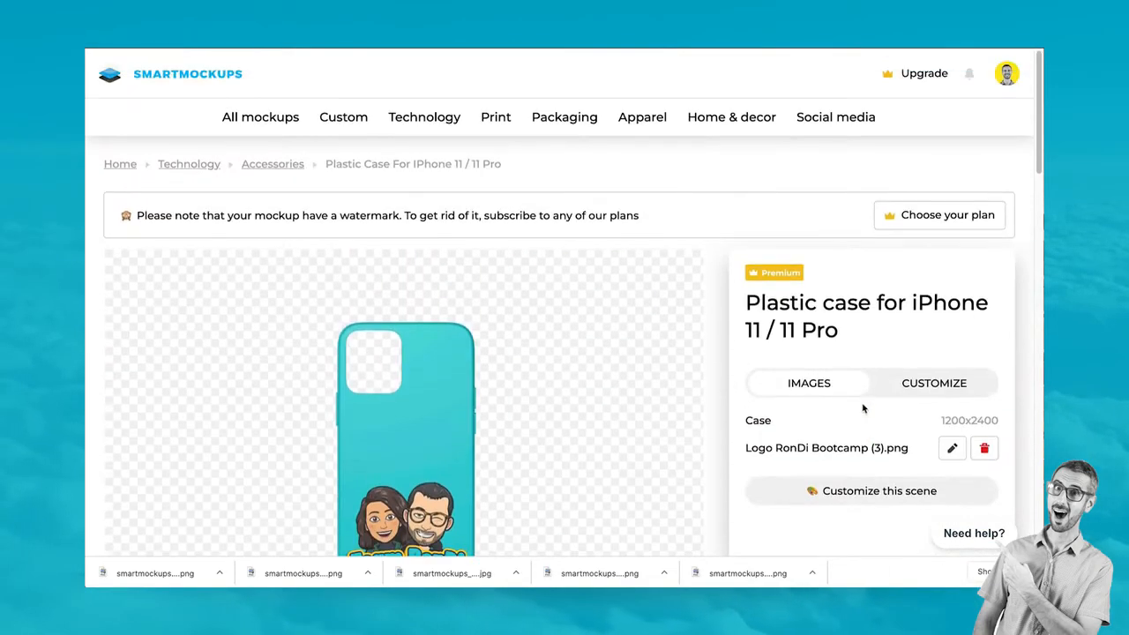
pyautogui.moveTo(416, 113)
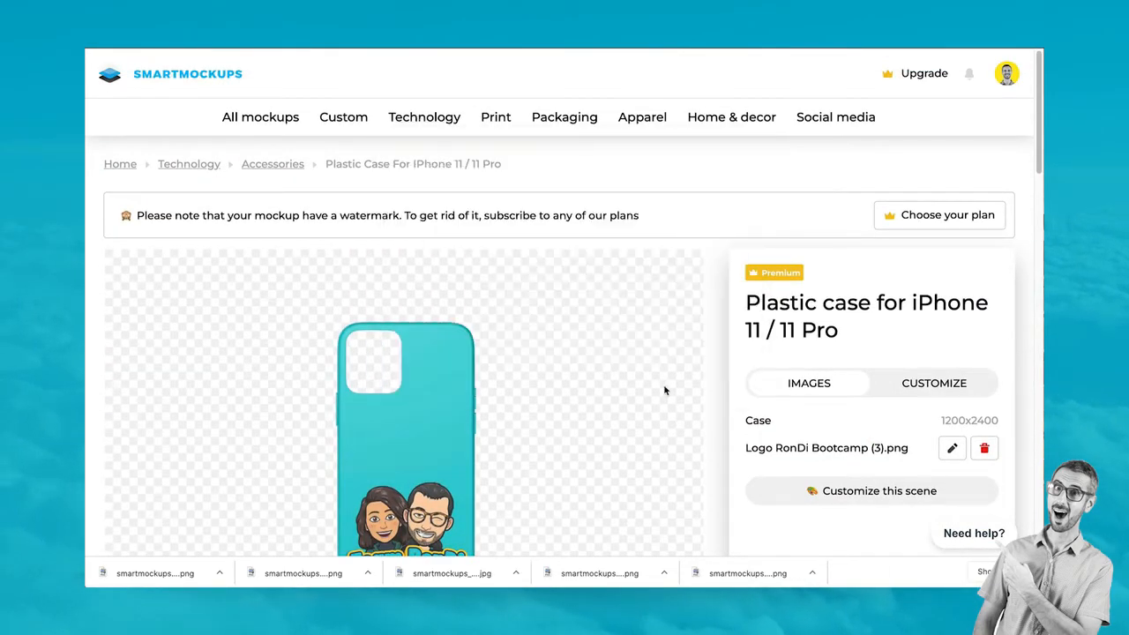
pyautogui.scroll(-5, 715, 305)
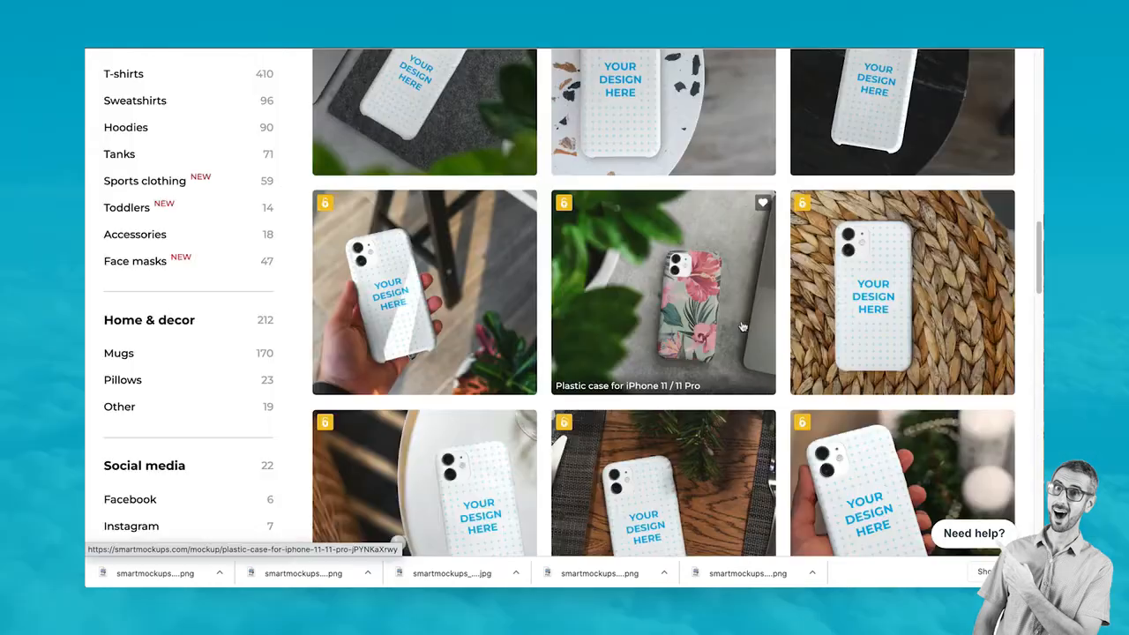
# Open the blue woven-mat iPhone 11 / 11 Pro case scene and its case colour options
pyautogui.click(949, 319)
pyautogui.scroll(-3, 923, 313)
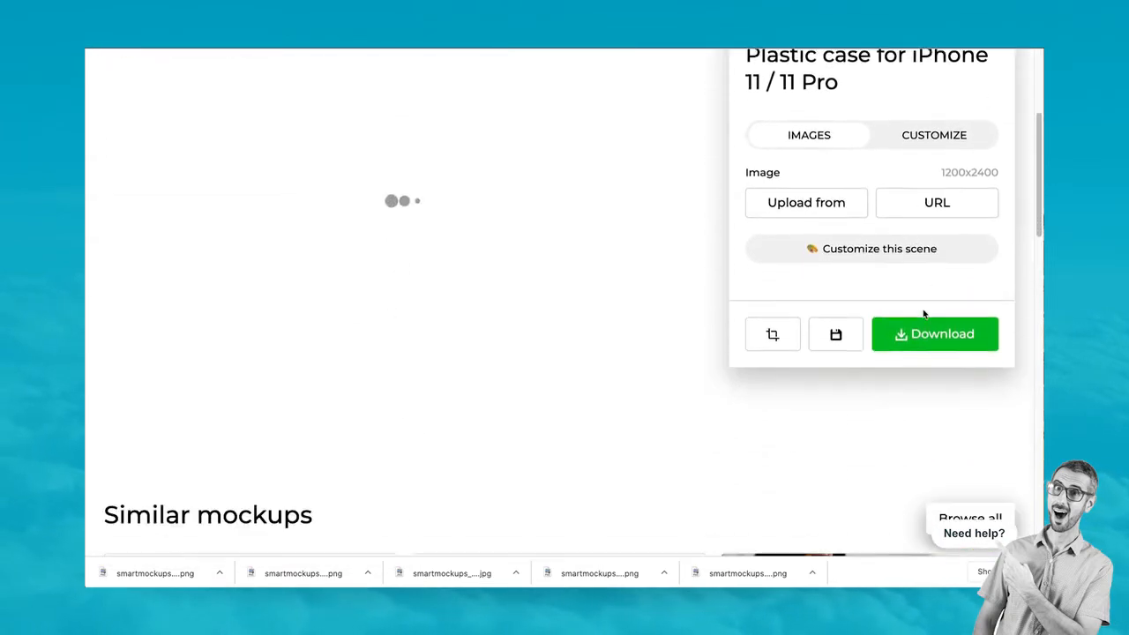
pyautogui.scroll(1, 922, 316)
pyautogui.click(884, 361)
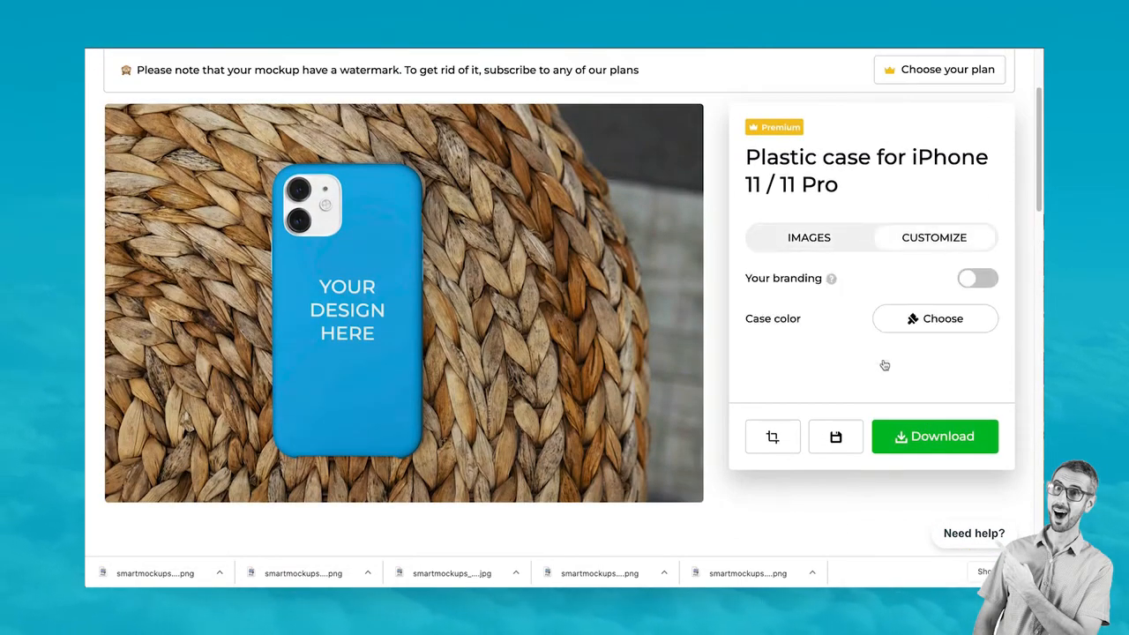
pyautogui.click(954, 337)
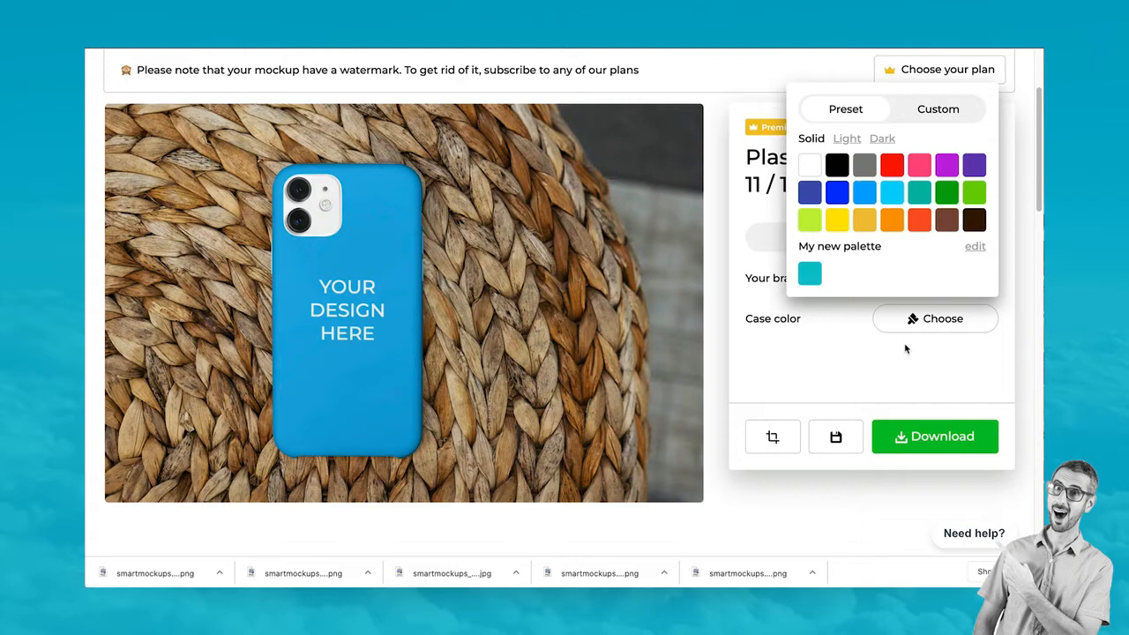
# Make the woven-mat case the saved teal and upload Logo RonDi Bootcamp (3).png onto it
pyautogui.click(810, 273)
pyautogui.click(918, 392)
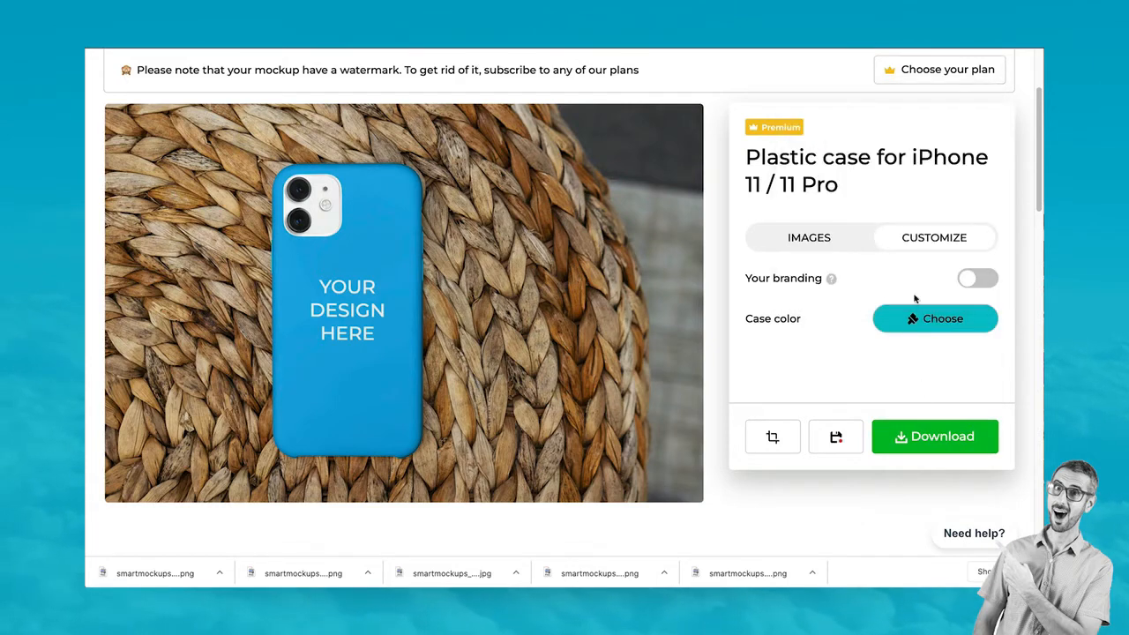
pyautogui.click(796, 235)
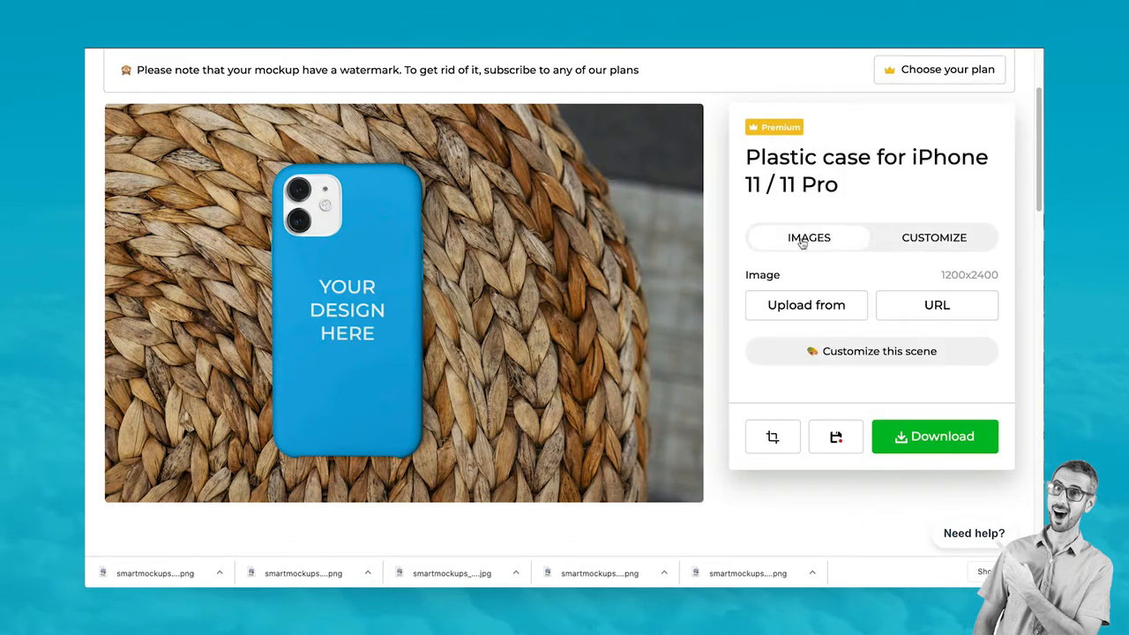
pyautogui.click(822, 305)
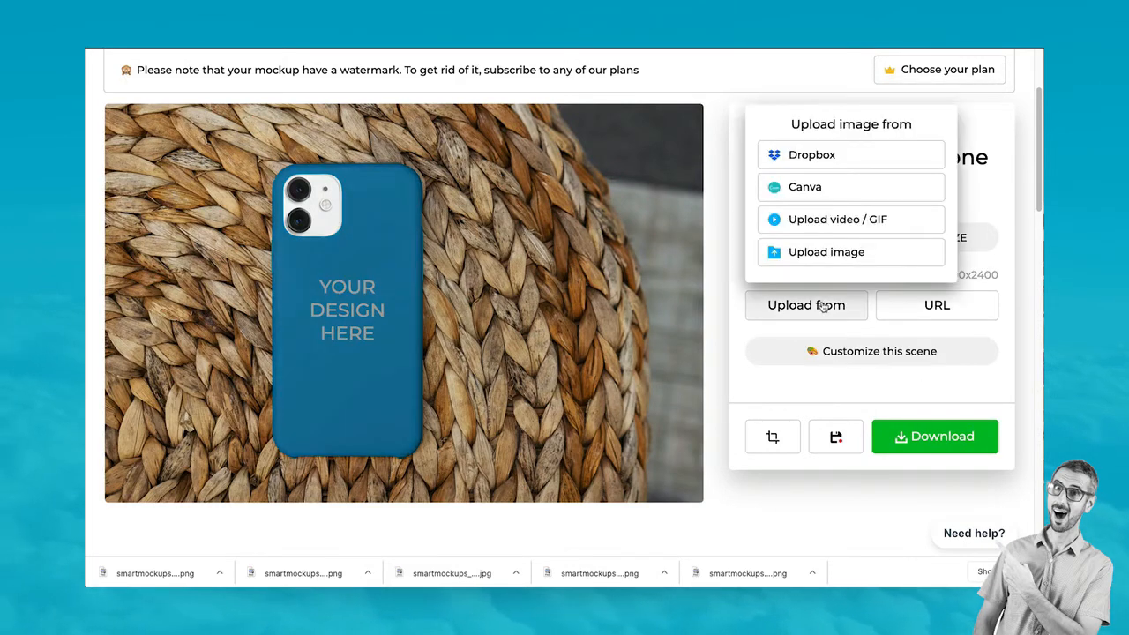
pyautogui.click(823, 253)
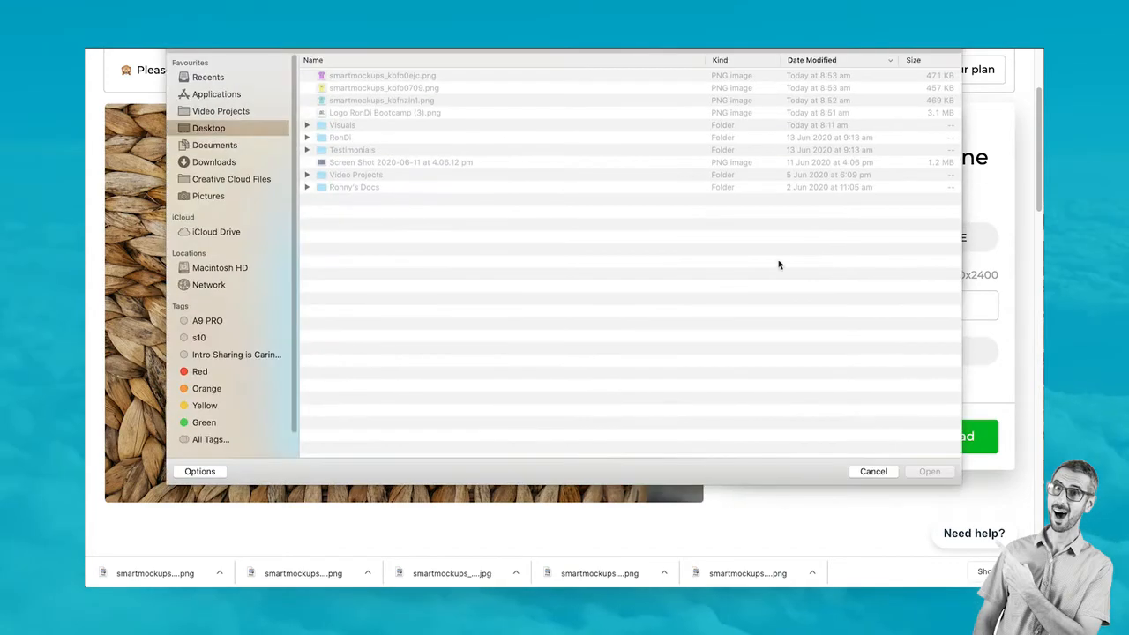
pyautogui.doubleClick(378, 113)
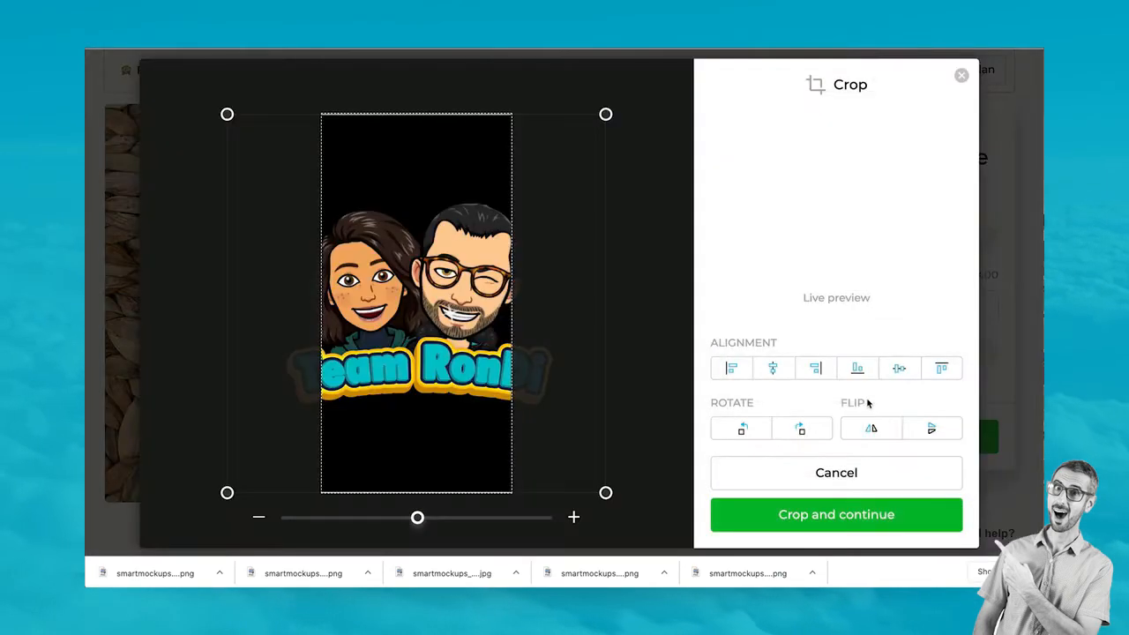
# Shrink and position the logo near the case bottom, then apply the crop
pyautogui.moveTo(605, 113); pyautogui.dragTo(502, 288)
pyautogui.moveTo(396, 350); pyautogui.dragTo(479, 350)
pyautogui.moveTo(311, 282); pyautogui.dragTo(327, 292)
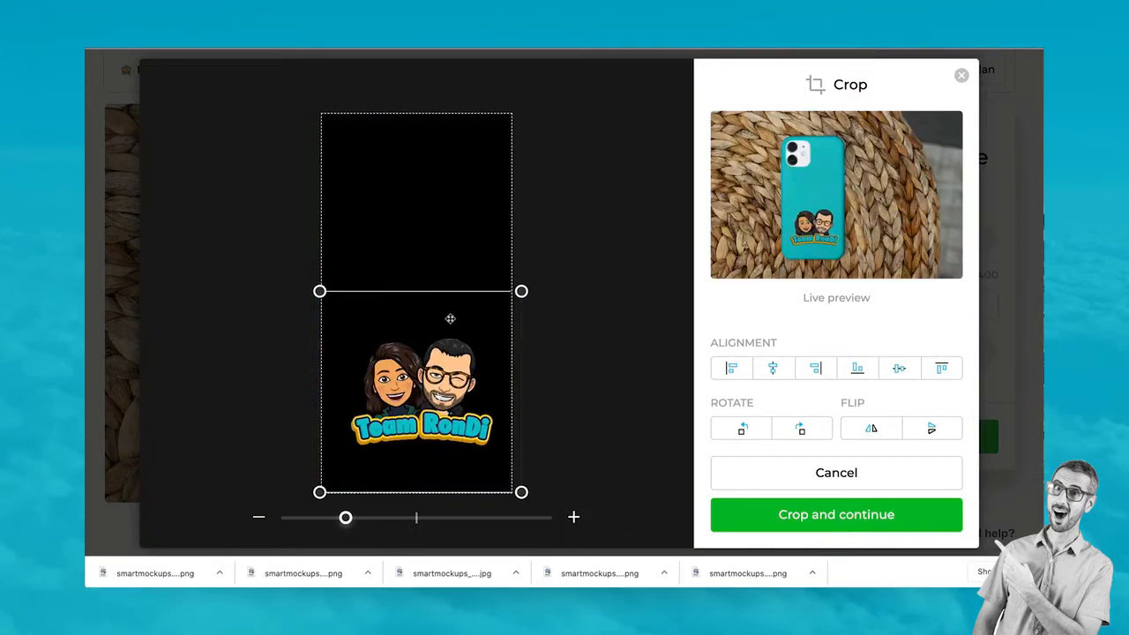
pyautogui.moveTo(519, 291); pyautogui.dragTo(499, 300)
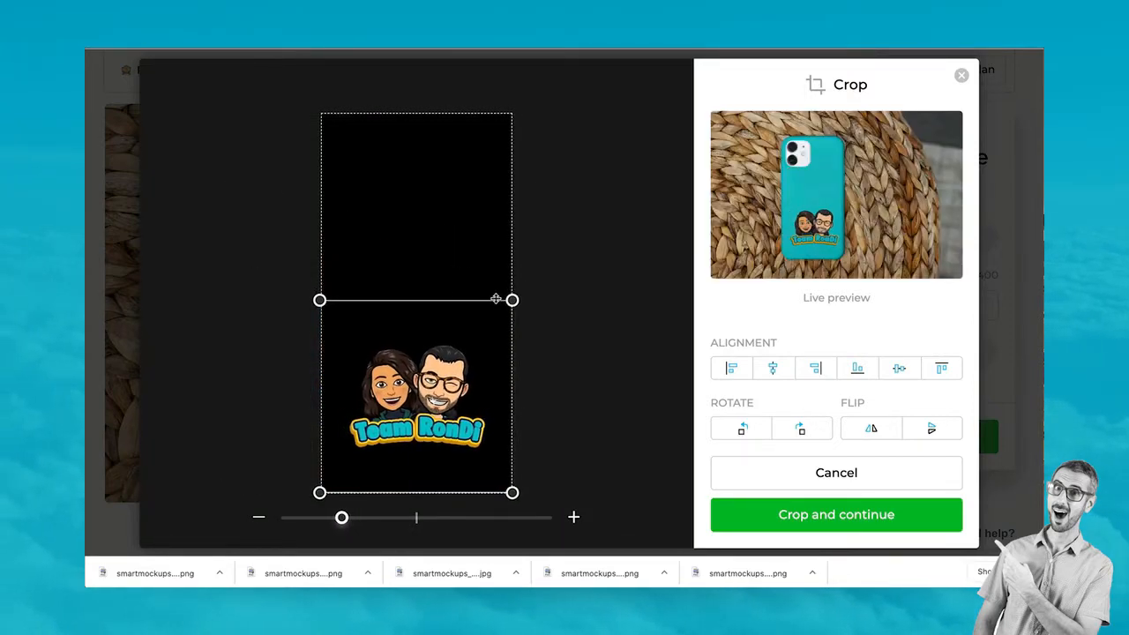
pyautogui.moveTo(434, 428)
pyautogui.mouseDown()
pyautogui.moveTo(437, 341)
pyautogui.moveTo(437, 427)
pyautogui.mouseUp()
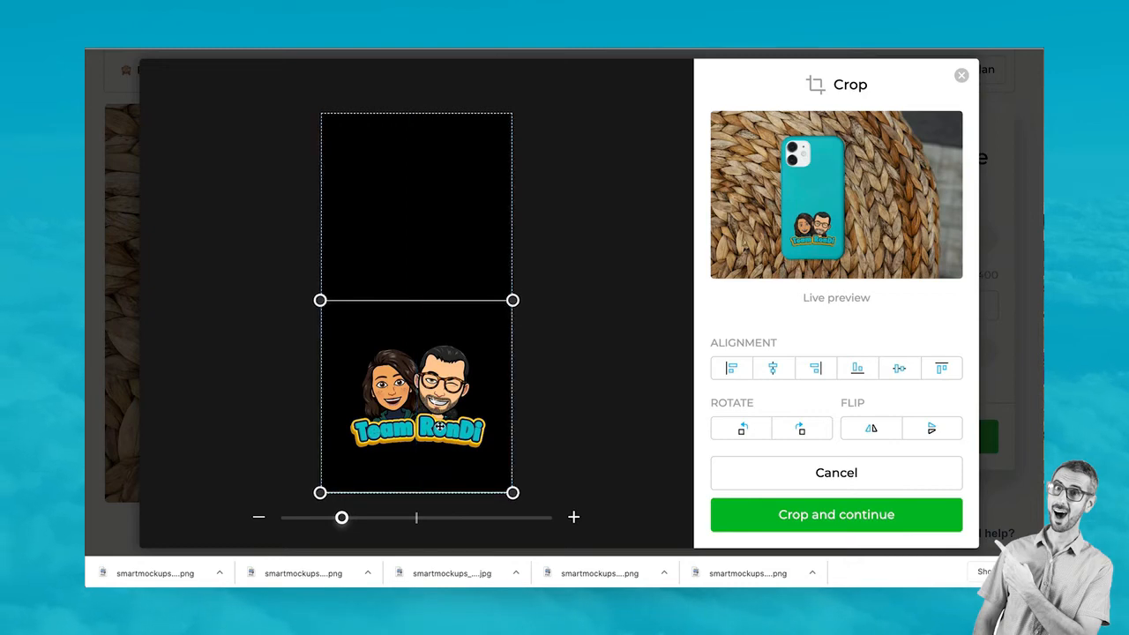
pyautogui.click(854, 521)
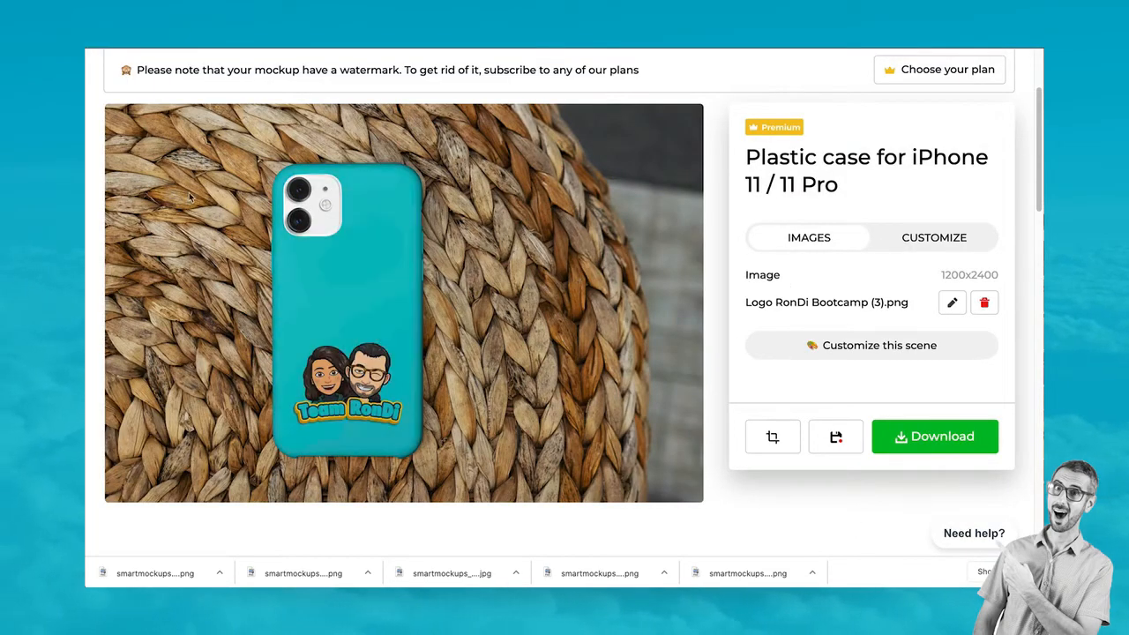
pyautogui.click(830, 346)
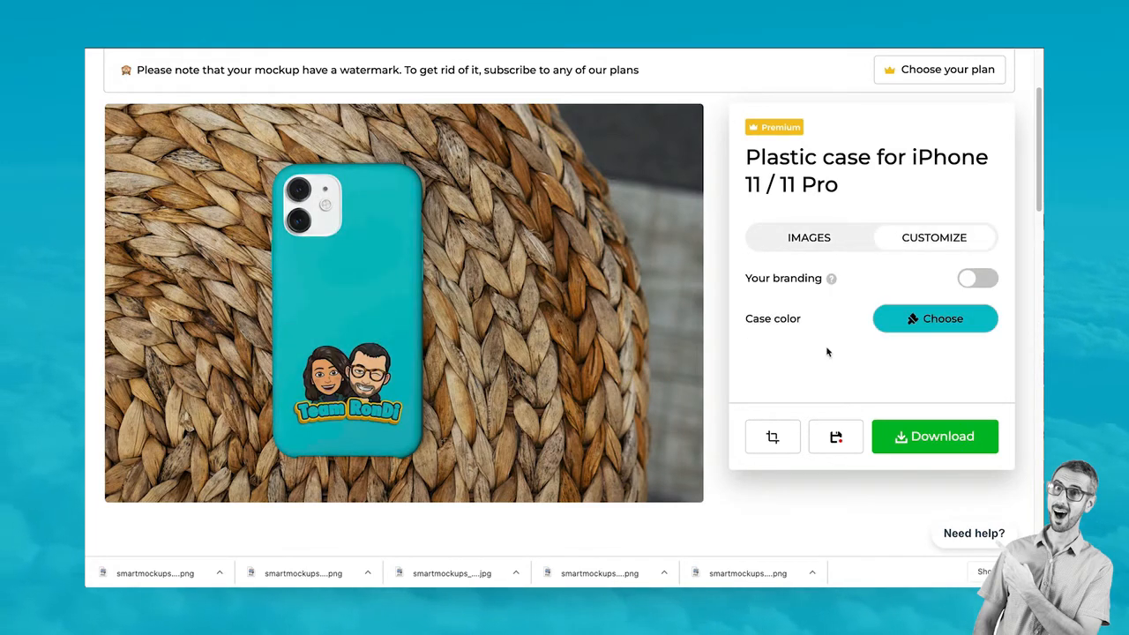
# Download the teal woven-mat iPhone case mockup as a high-quality JPG
pyautogui.click(925, 433)
pyautogui.click(893, 349)
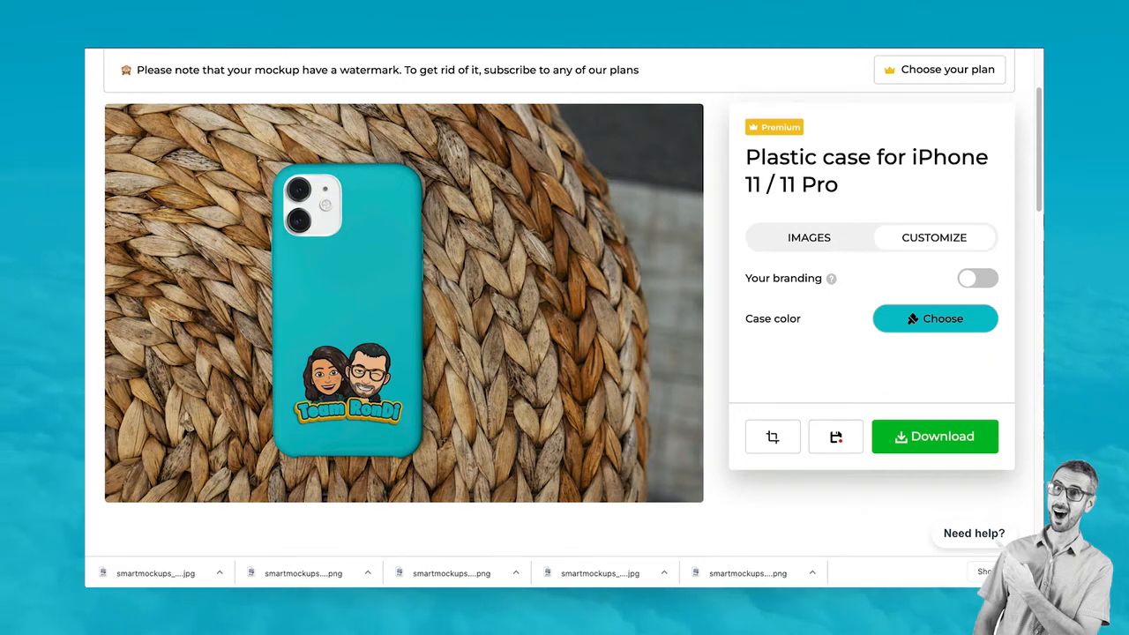
pyautogui.click(722, 26)
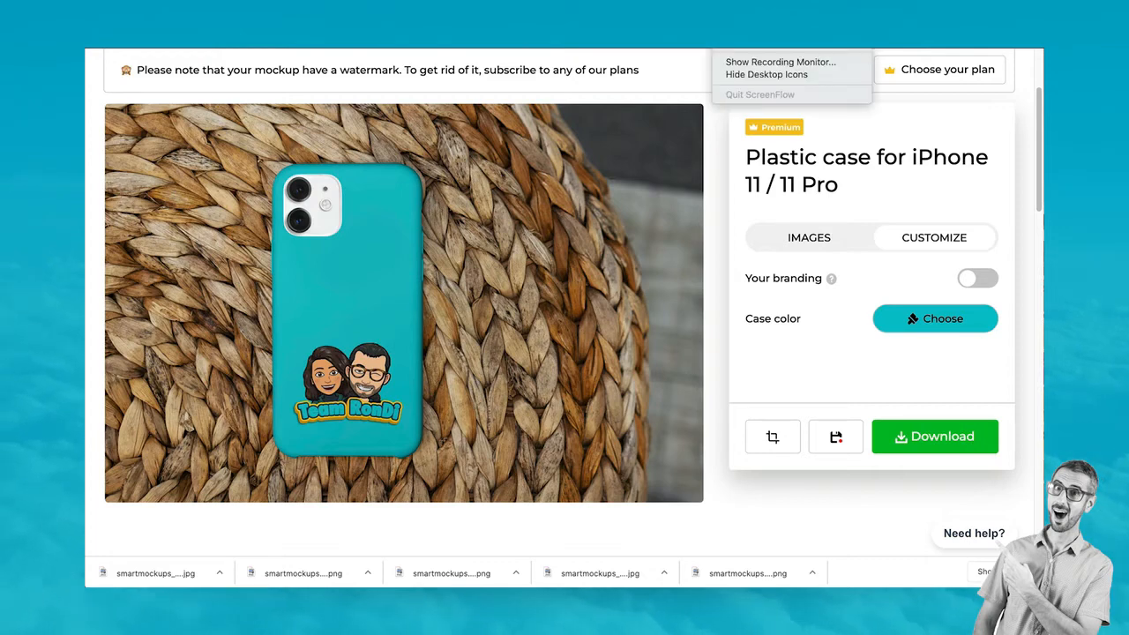
pyautogui.click(705, 452)
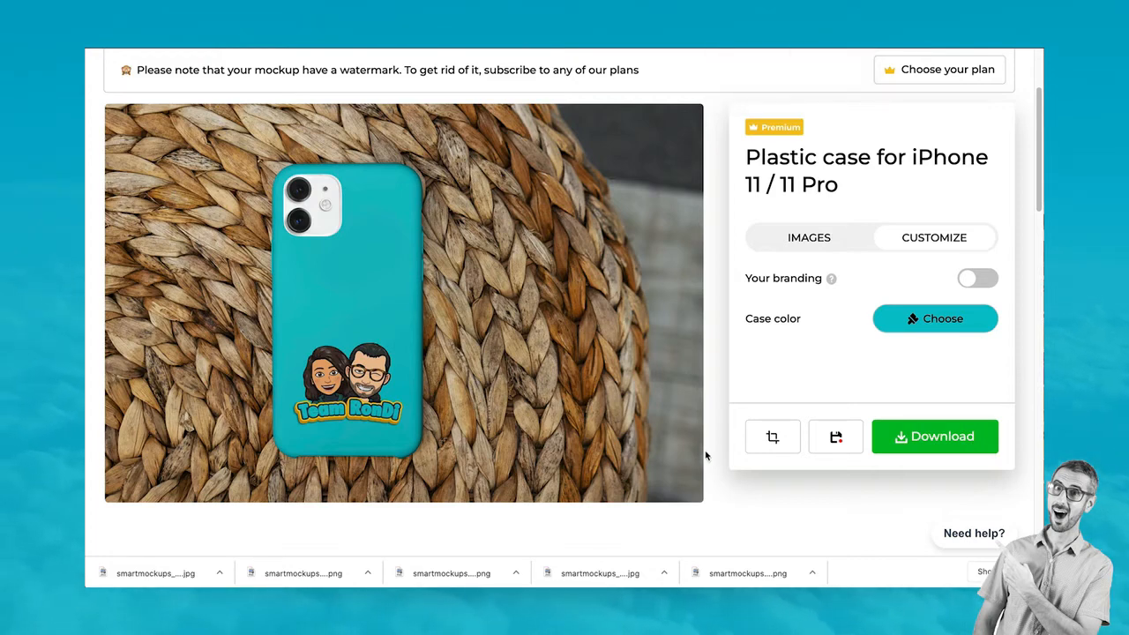
# Select all the downloaded smartmockups files in Finder, drag them to the Desktop, and close Finder
pyautogui.click(367, 573)
pyautogui.click(417, 555)
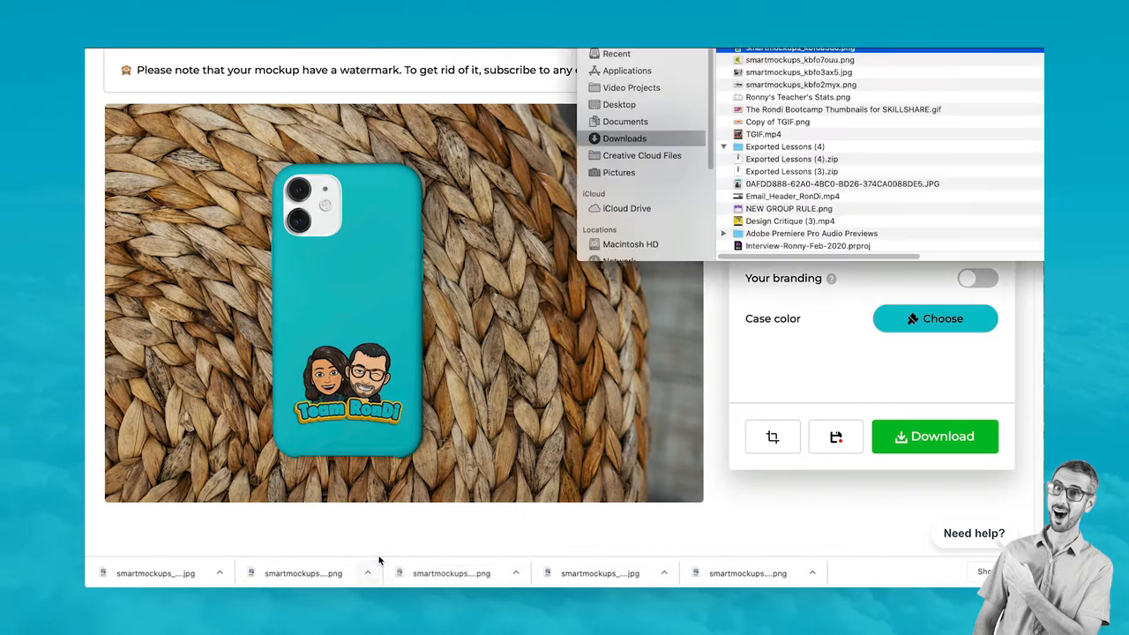
pyautogui.click(740, 84)
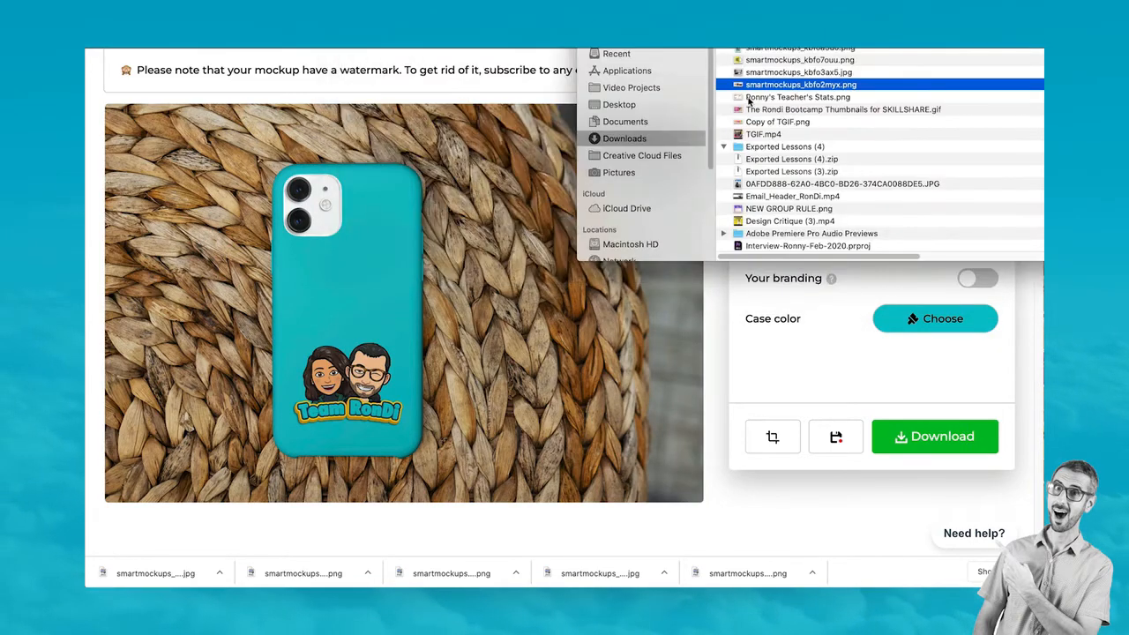
pyautogui.click(750, 97)
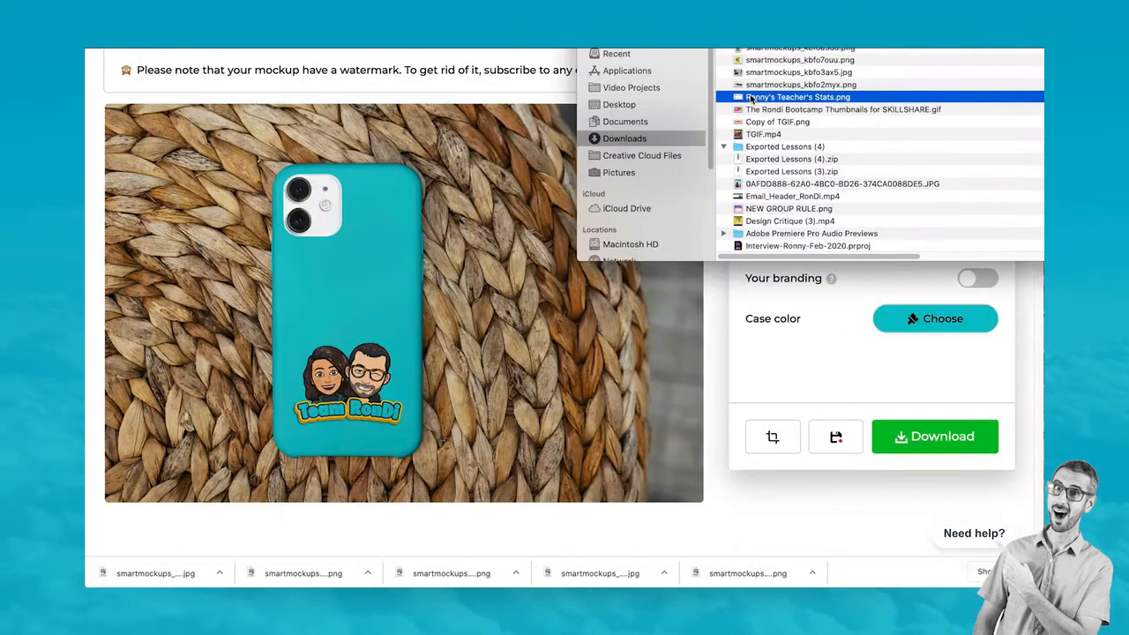
pyautogui.click(759, 84)
pyautogui.keyDown('shift'); pyautogui.click(764, 50); pyautogui.keyUp('shift')
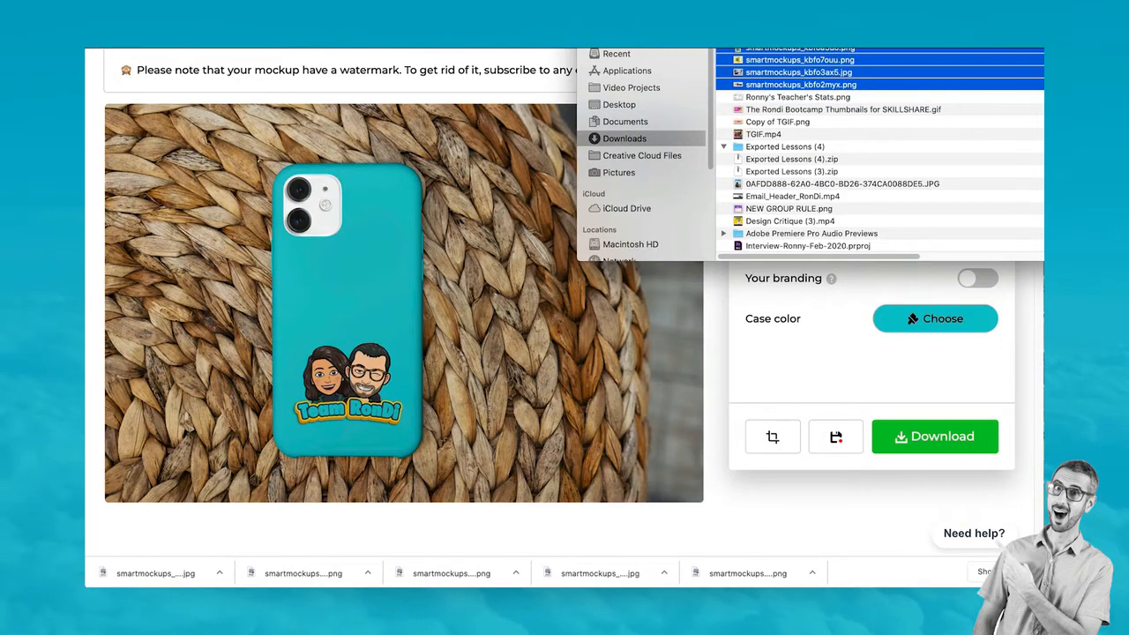
pyautogui.moveTo(794, 72); pyautogui.dragTo(641, 104)
pyautogui.click(721, 498)
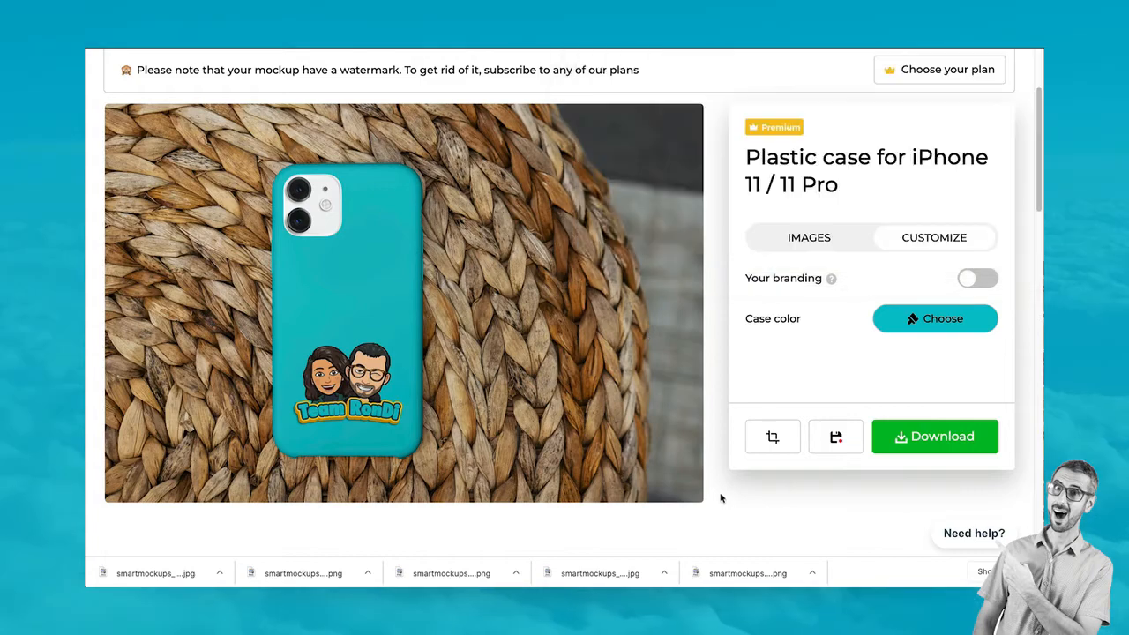
# Switch to the Canva home page and search for 'mobile first' design types
pyautogui.scroll(3, 578, 150)
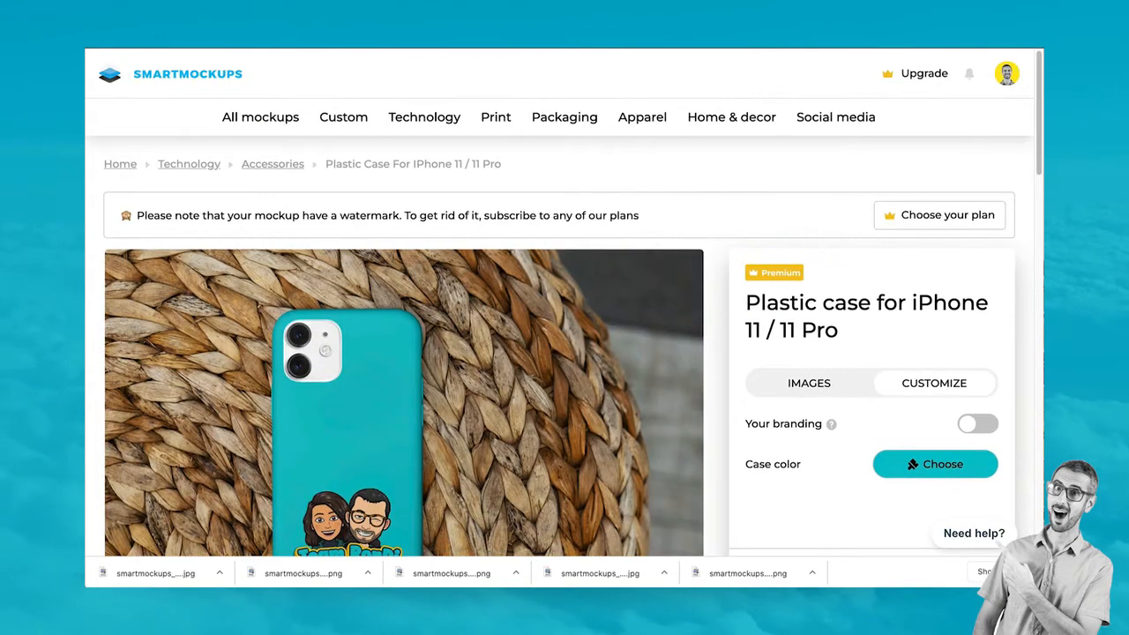
pyautogui.hotkey('ctrl', 'Tab')
pyautogui.scroll(5, 504, 374)
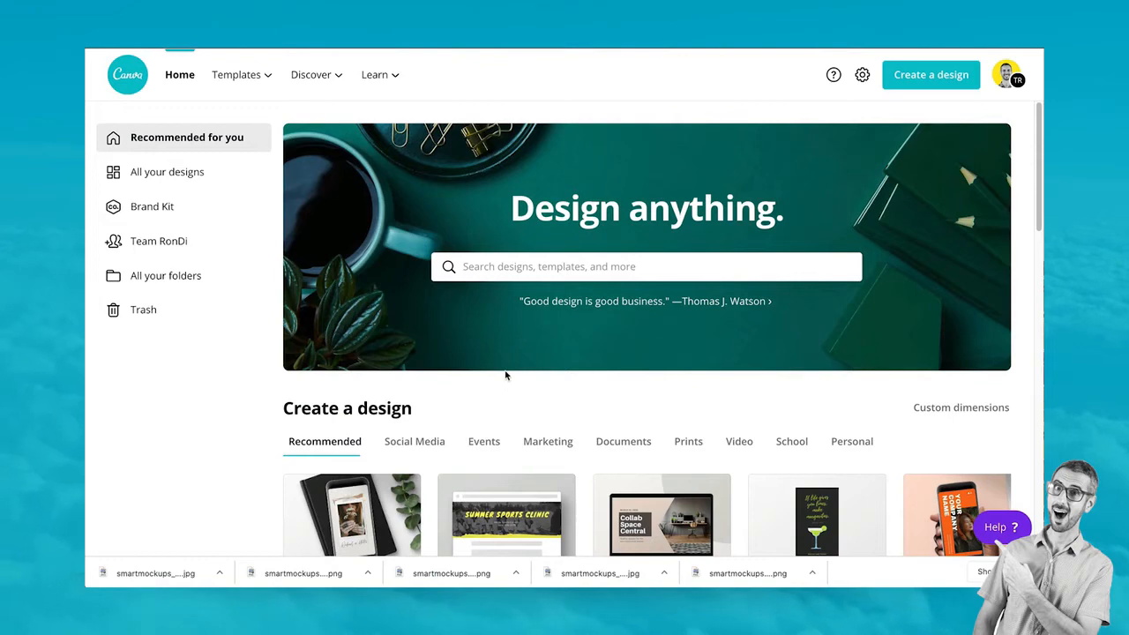
pyautogui.scroll(-3, 598, 324)
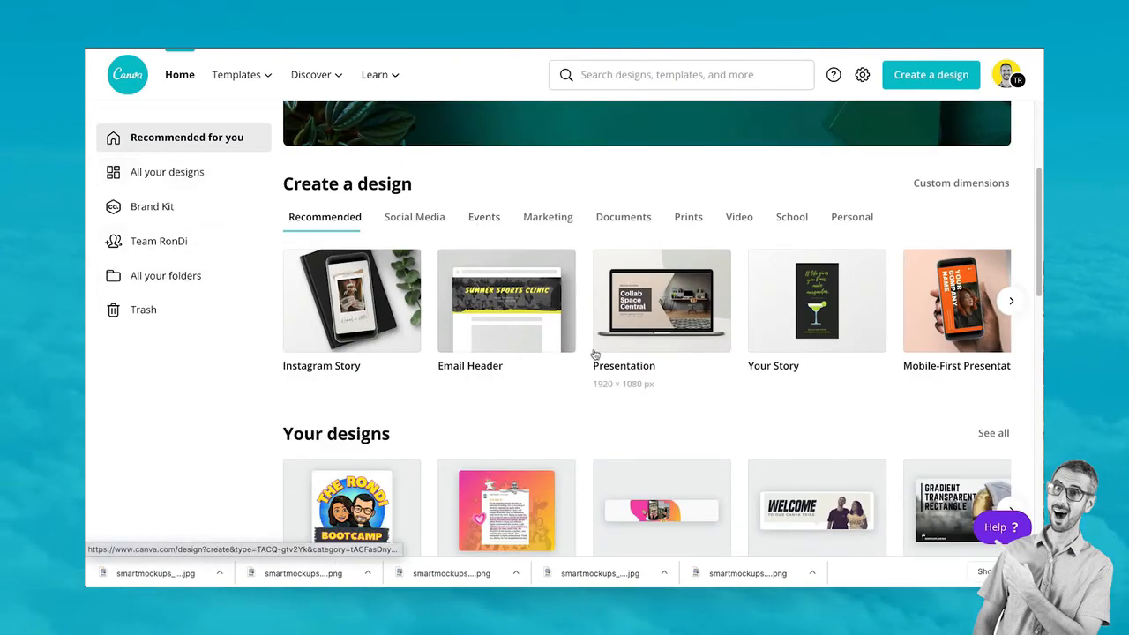
pyautogui.scroll(2, 593, 338)
pyautogui.click(591, 264)
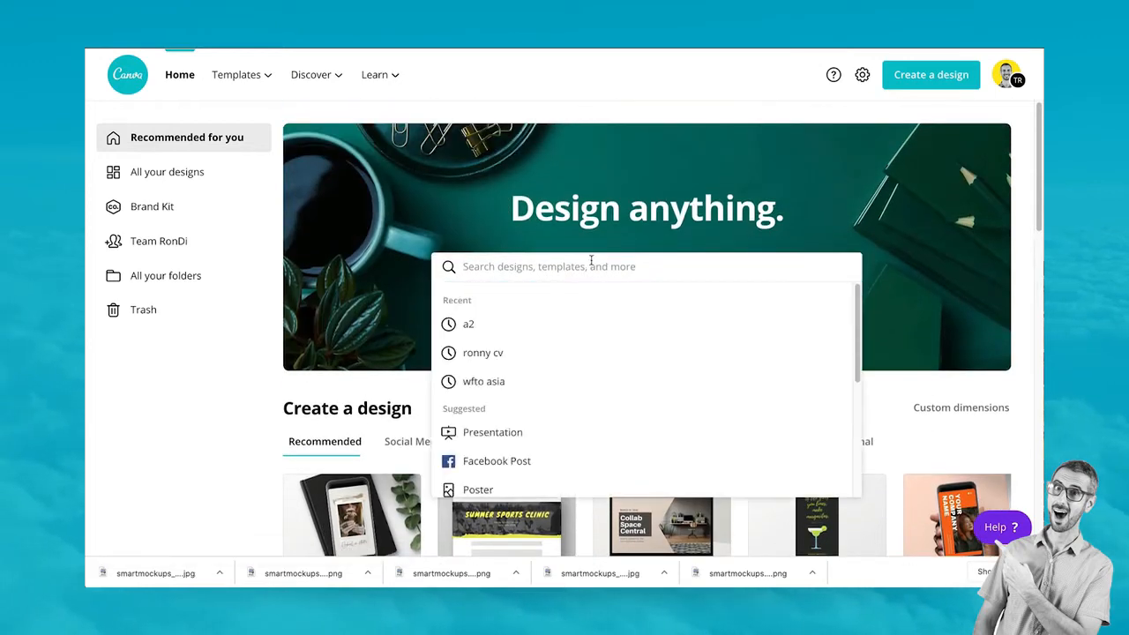
pyautogui.write('m')
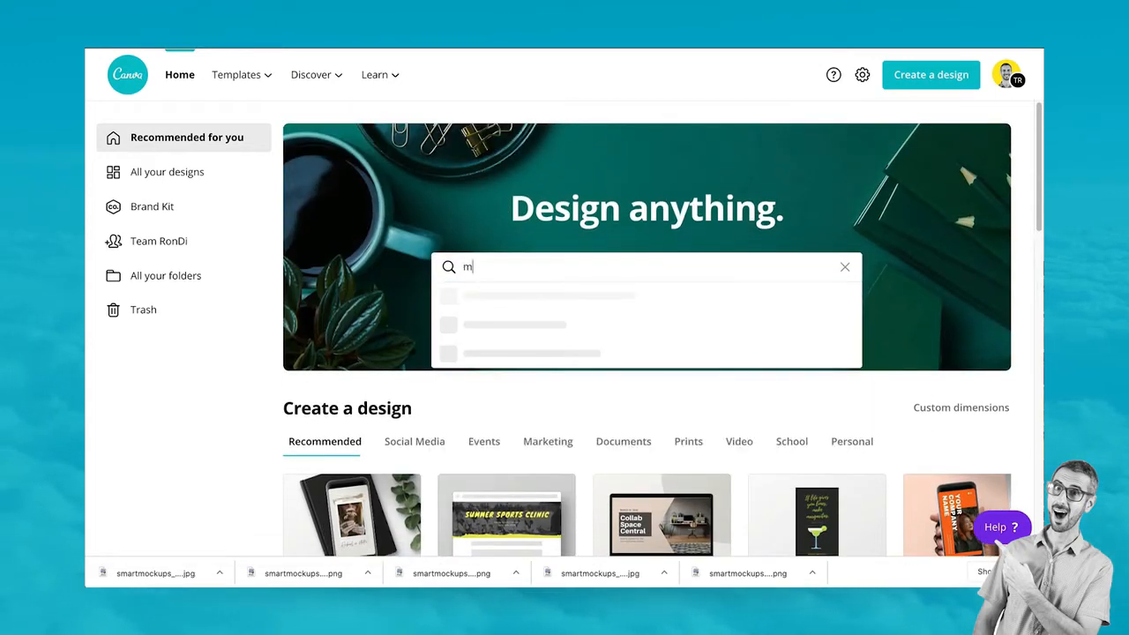
pyautogui.write('obile fir')
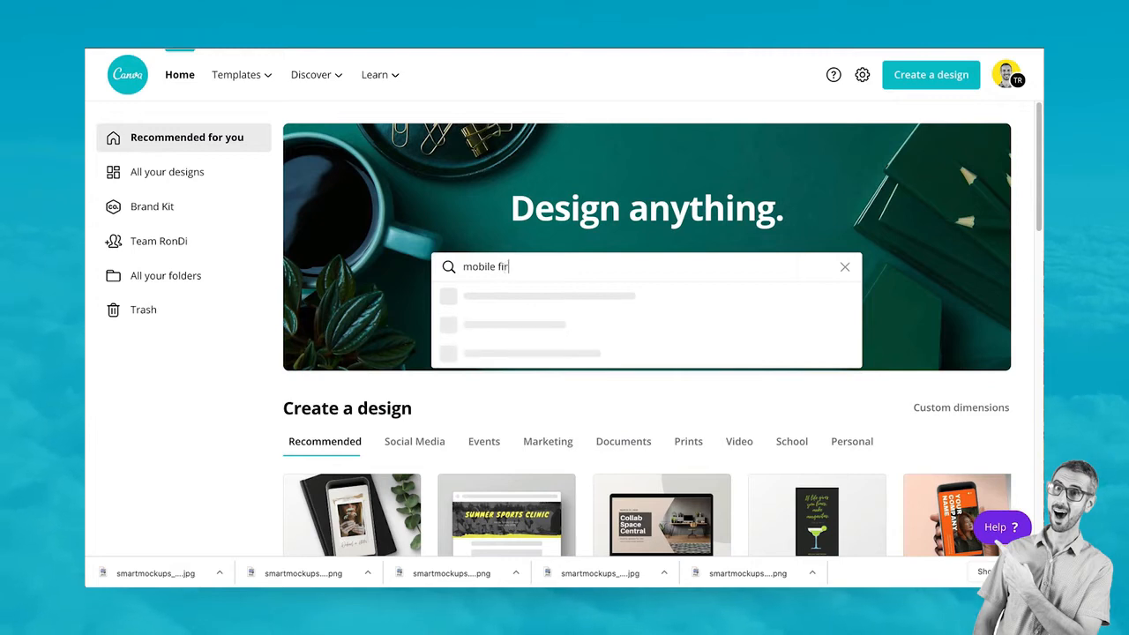
pyautogui.write('st')
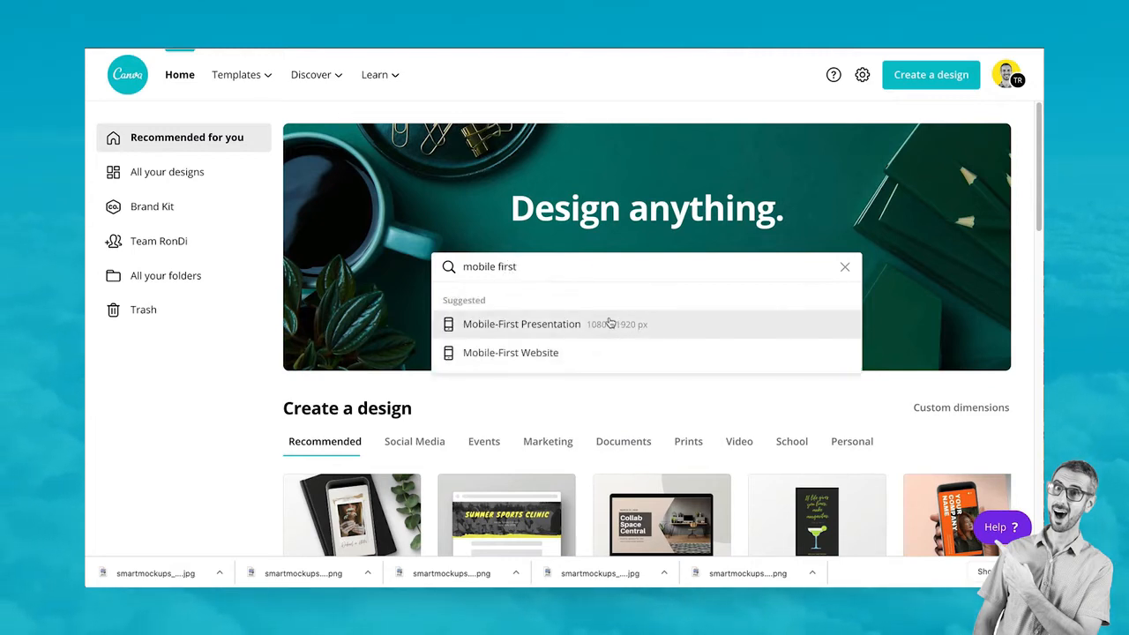
# Choose Mobile-First Website and start it from the Blank template
pyautogui.click(516, 353)
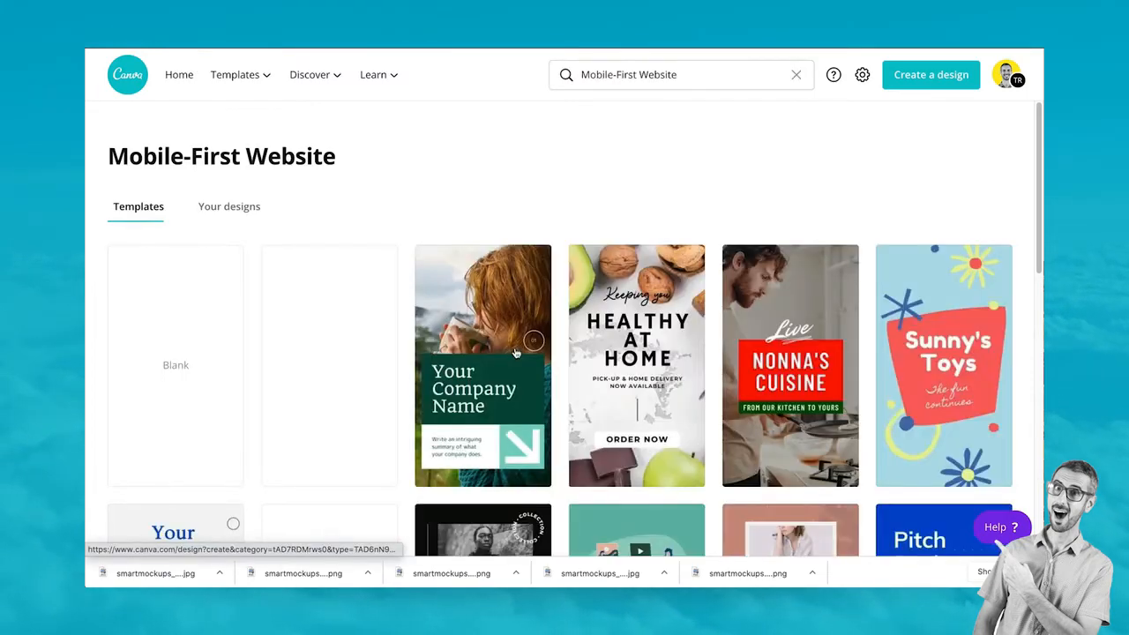
pyautogui.scroll(-2, 516, 352)
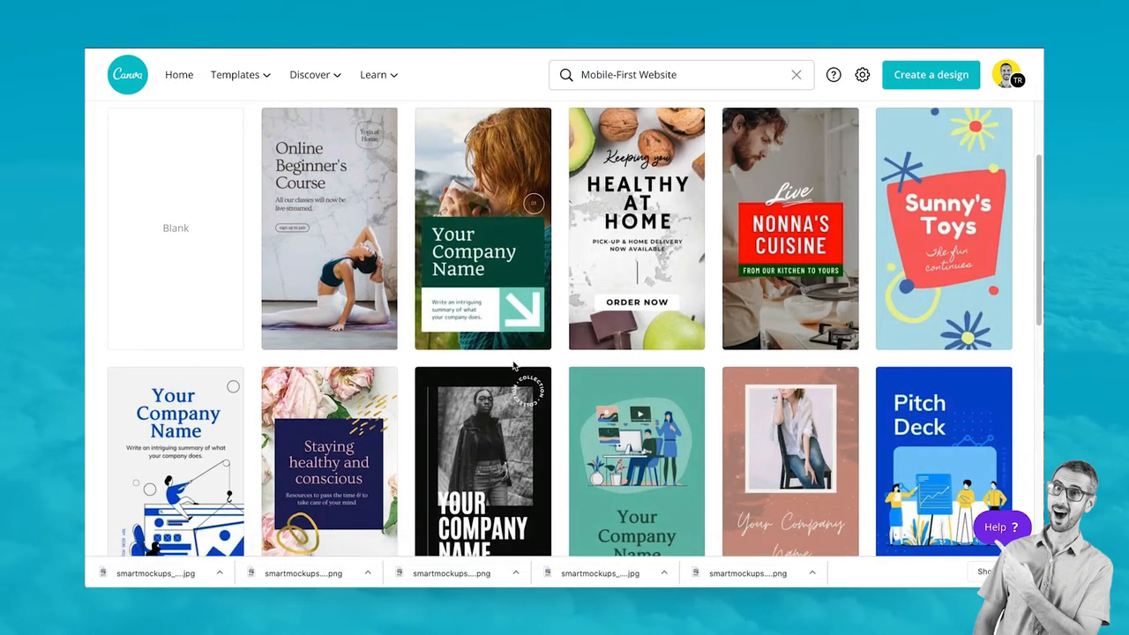
pyautogui.scroll(-4, 530, 279)
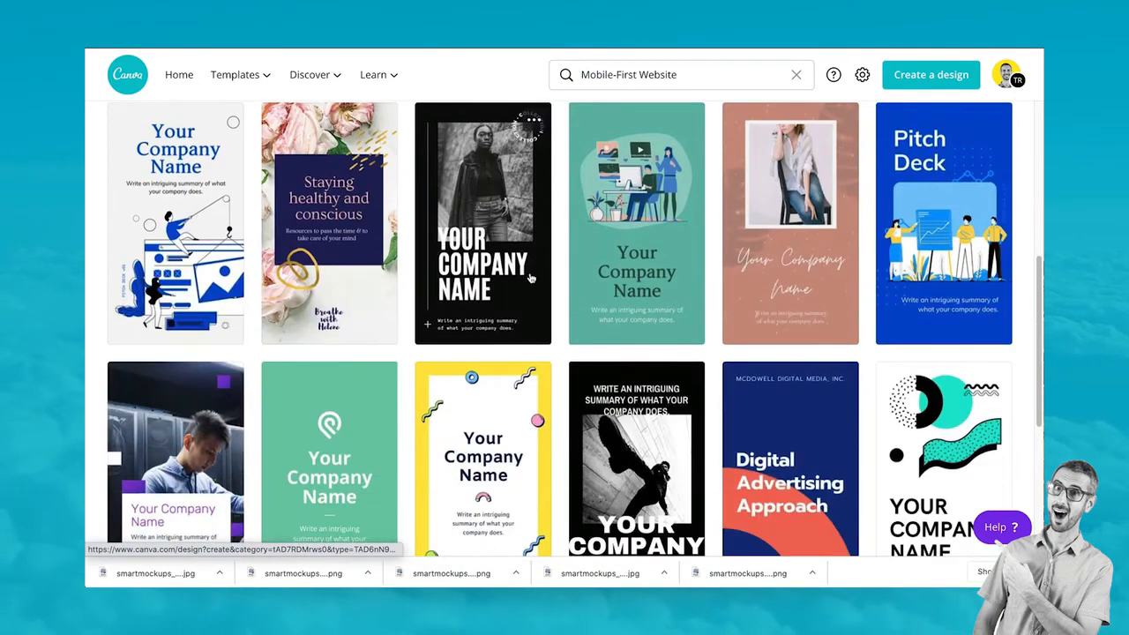
pyautogui.scroll(4, 379, 264)
pyautogui.click(159, 245)
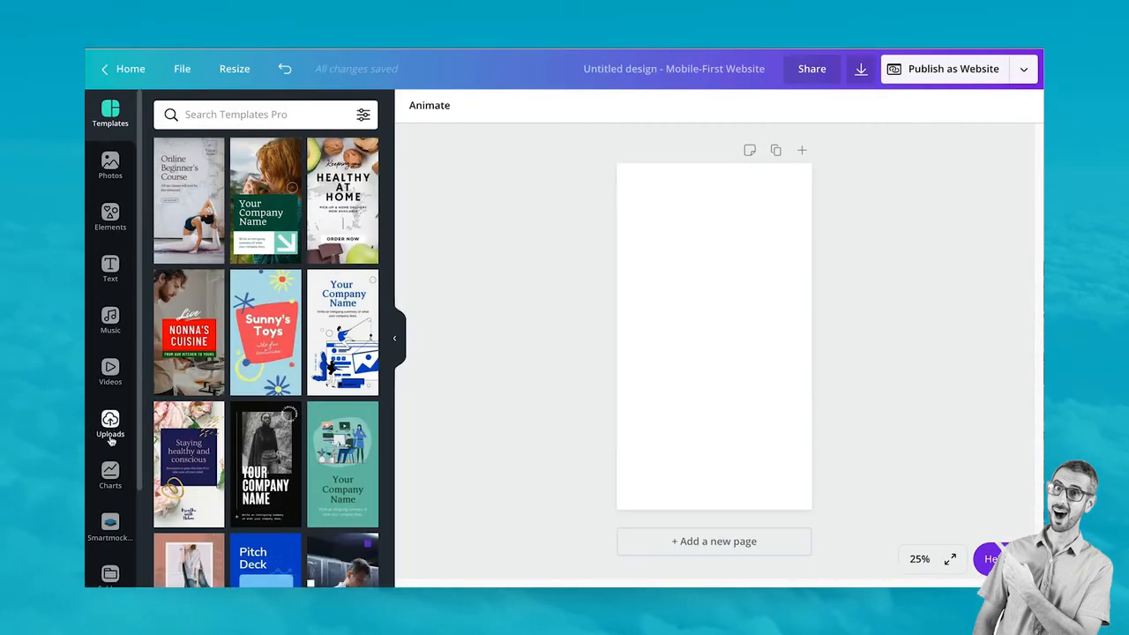
# Upload the nine smartmockups images and Logo RonDi Bootcamp (3).png from the Desktop into Canva
pyautogui.click(110, 421)
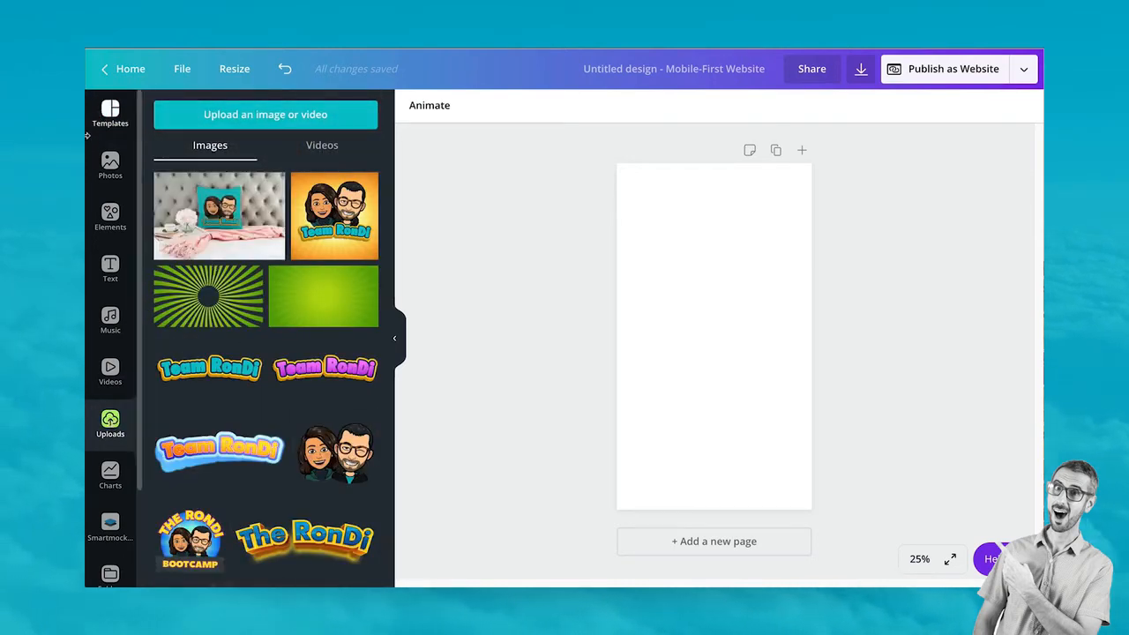
pyautogui.click(273, 114)
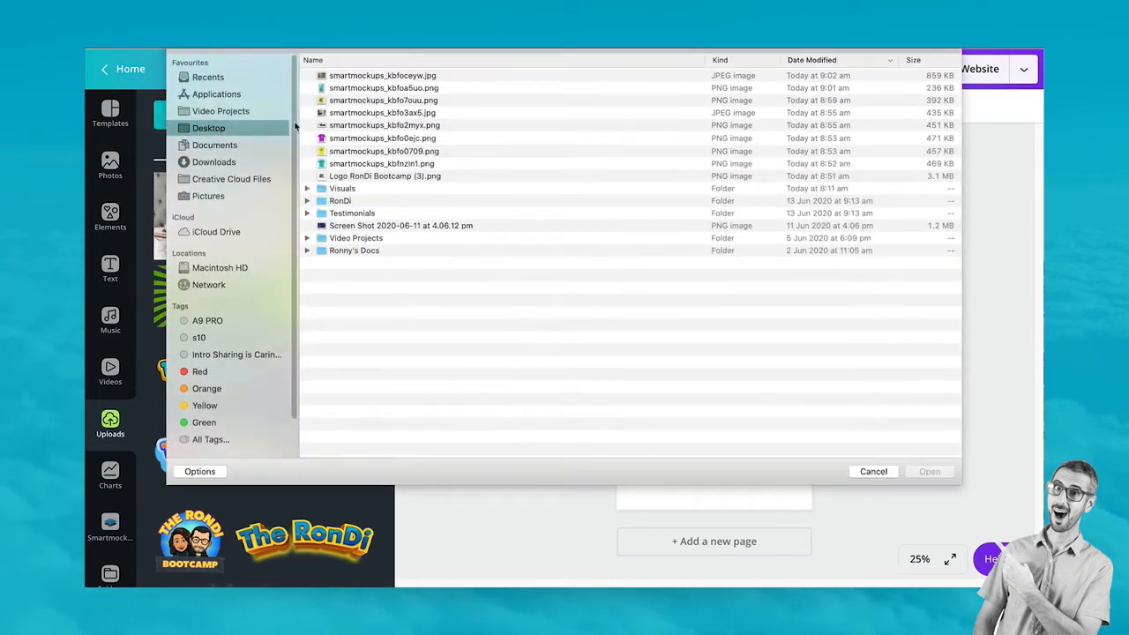
pyautogui.moveTo(307, 79); pyautogui.dragTo(334, 180)
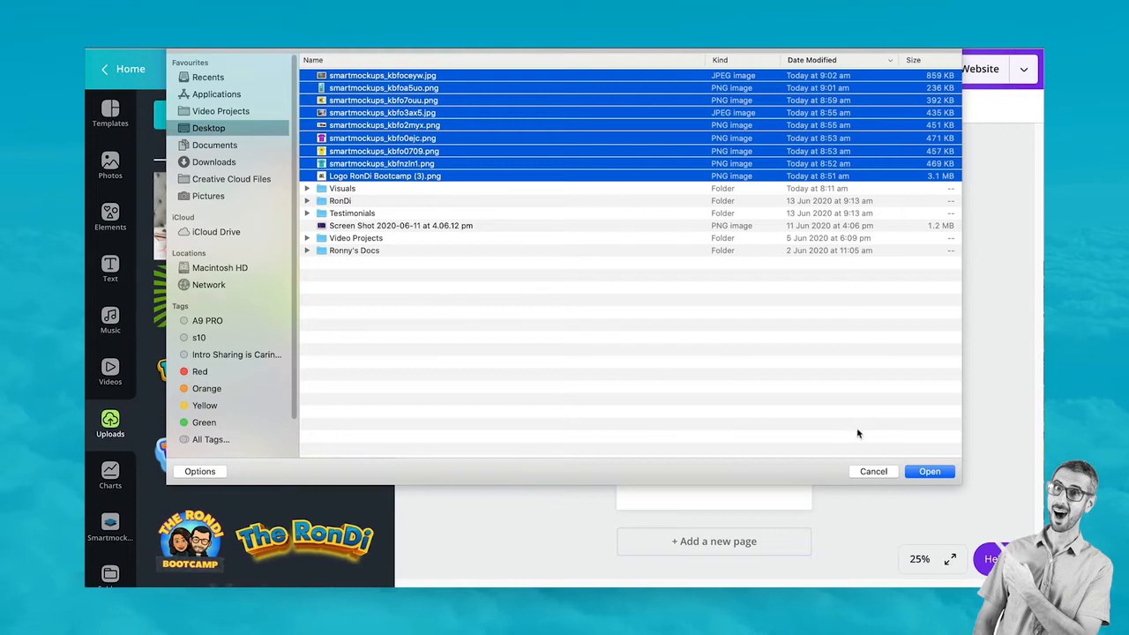
pyautogui.click(927, 472)
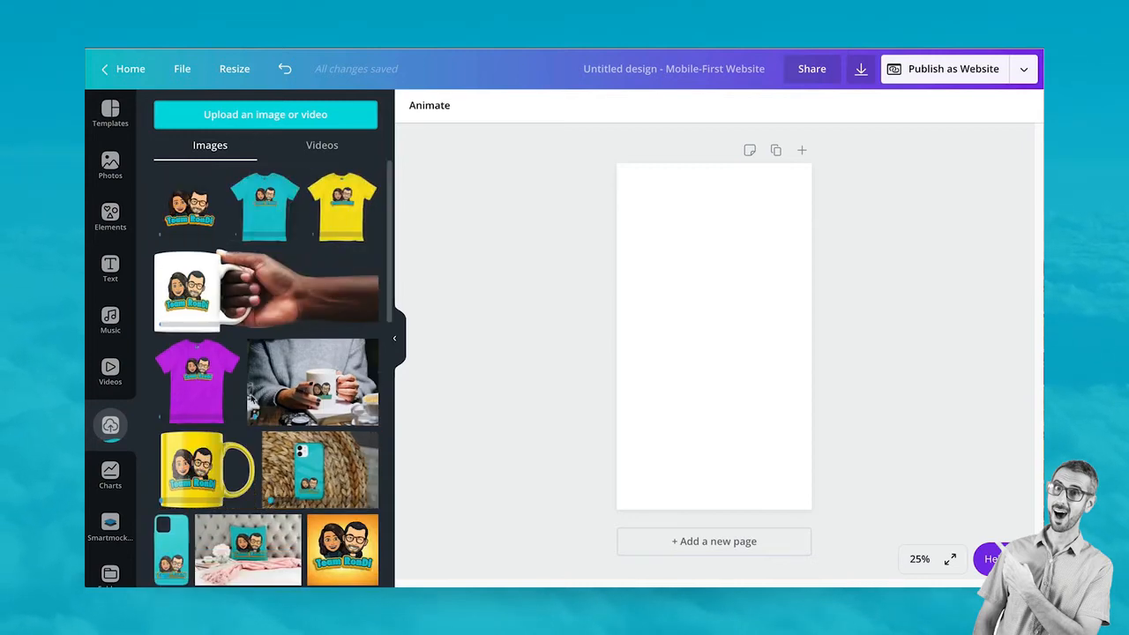
# Look over the uploaded images, then return to the Templates panel
pyautogui.scroll(-1, 310, 281)
pyautogui.scroll(-1, 311, 280)
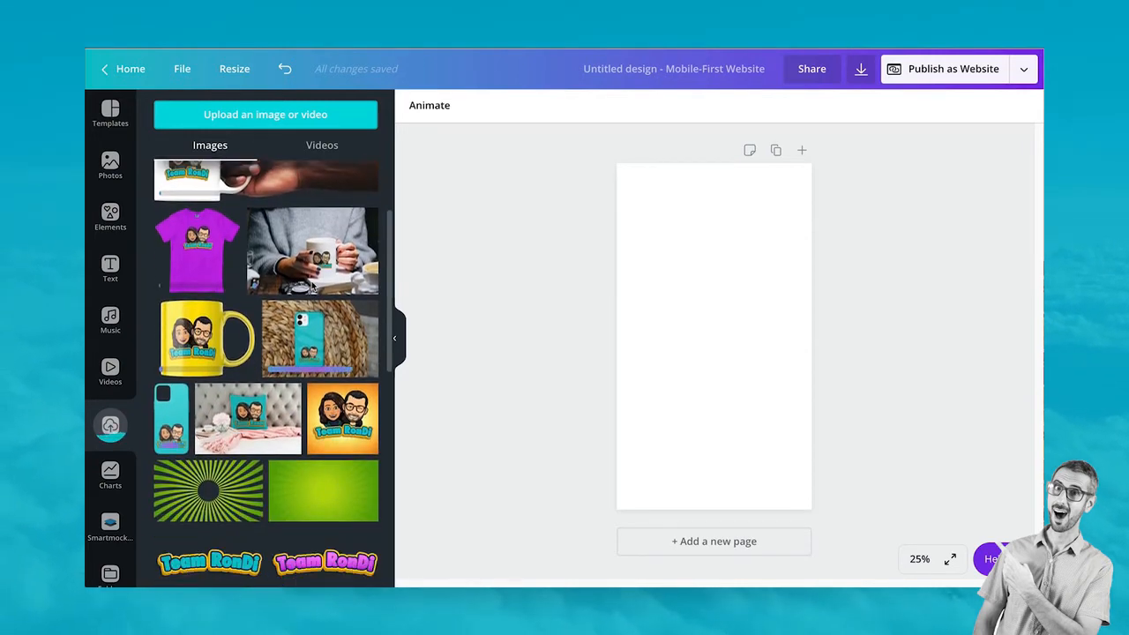
pyautogui.scroll(2, 312, 284)
pyautogui.scroll(-1, 313, 288)
pyautogui.scroll(1, 311, 287)
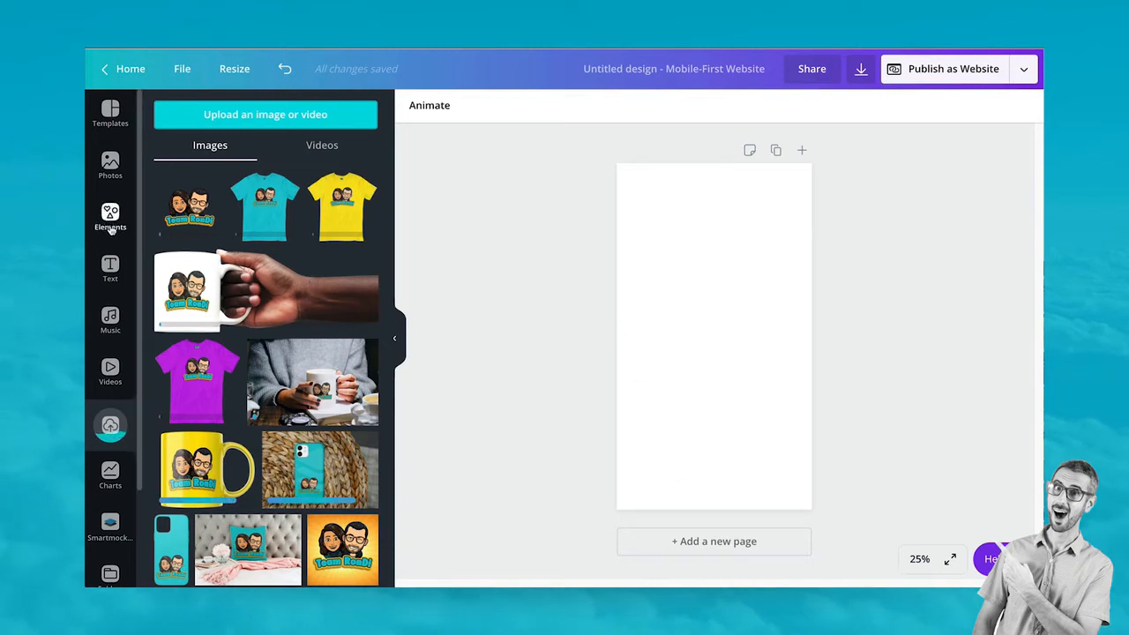
pyautogui.click(108, 116)
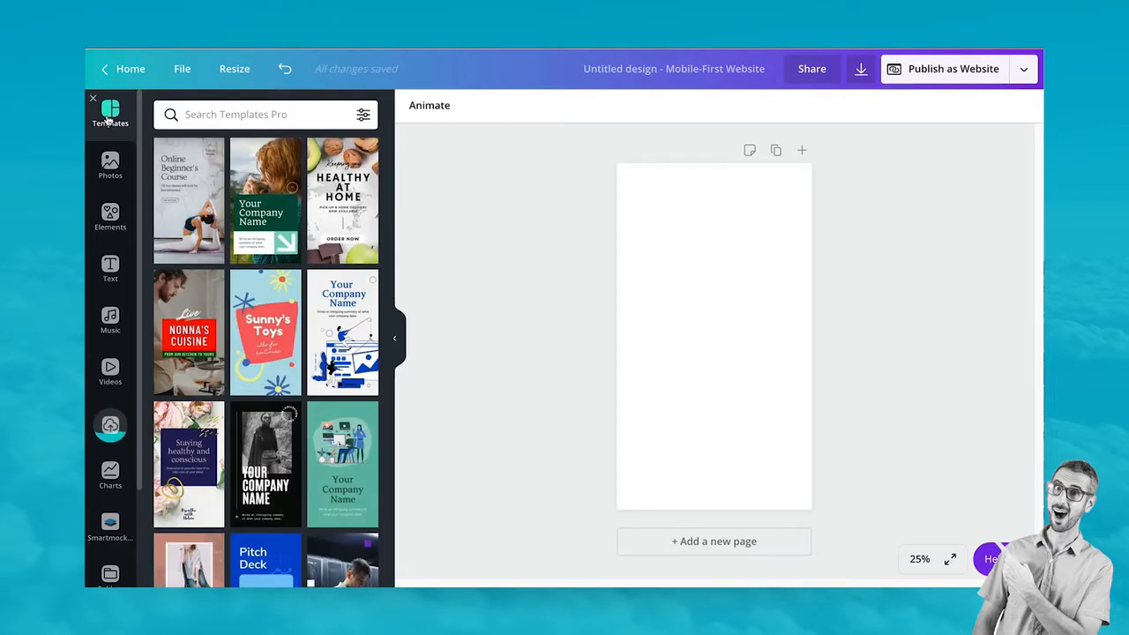
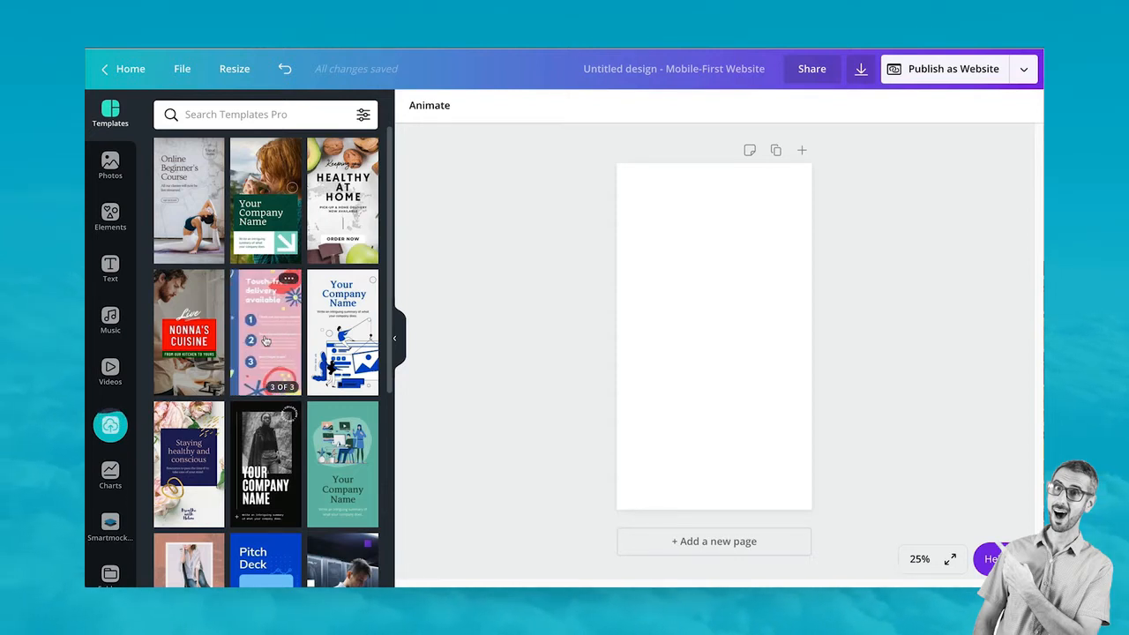
# Fill pages 1–3 with the Sunny's Toys cover, 'You heard that right' and 'Touch-free delivery' template pages
pyautogui.click(255, 349)
pyautogui.click(738, 344)
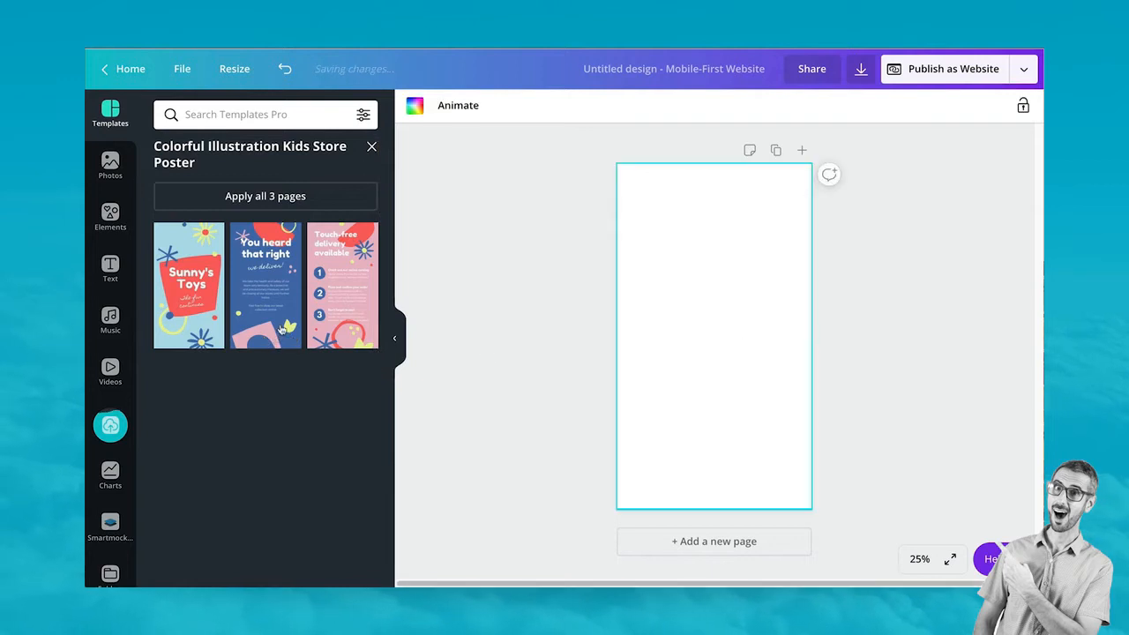
pyautogui.click(188, 291)
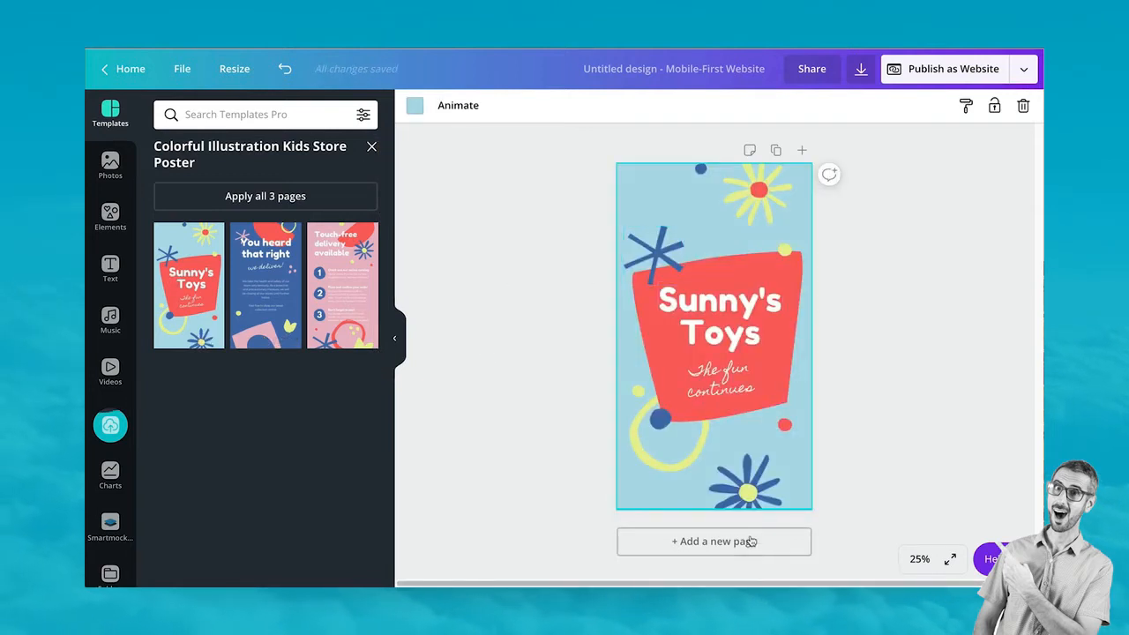
pyautogui.click(749, 541)
pyautogui.click(296, 308)
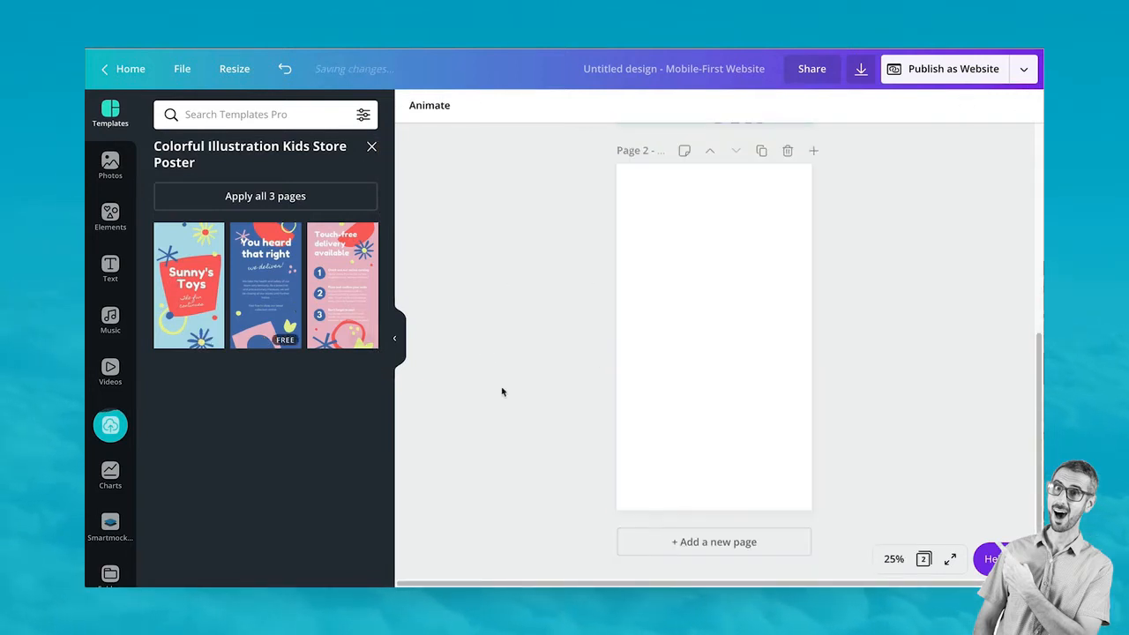
pyautogui.click(685, 540)
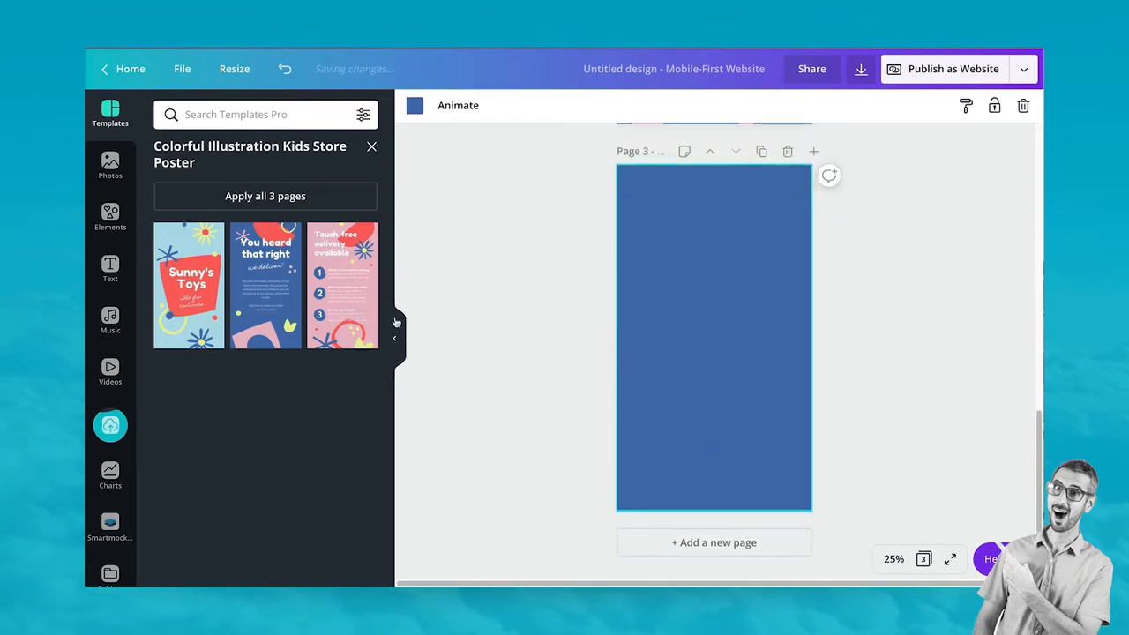
pyautogui.click(339, 307)
pyautogui.scroll(10, 719, 390)
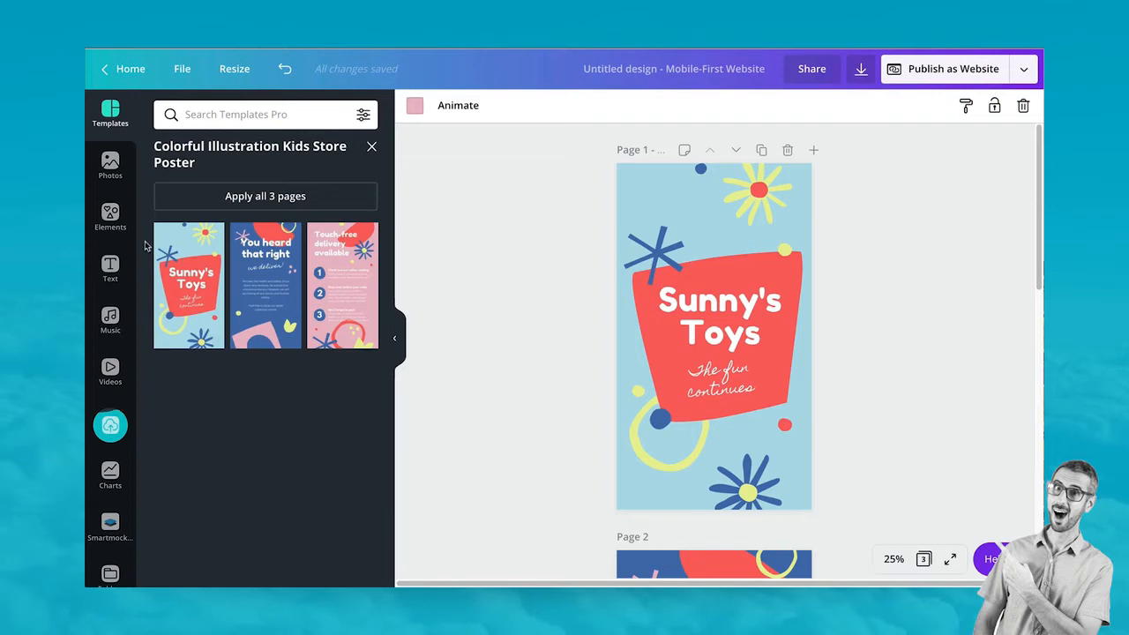
pyautogui.scroll(-8, 705, 432)
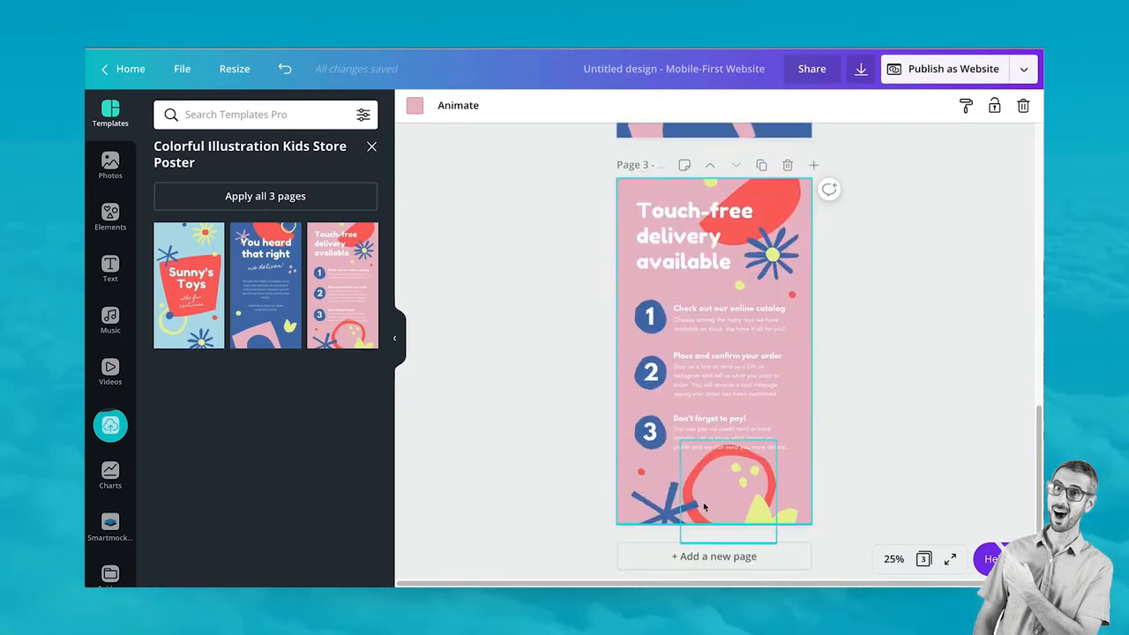
pyautogui.scroll(3, 704, 506)
pyautogui.scroll(7, 704, 506)
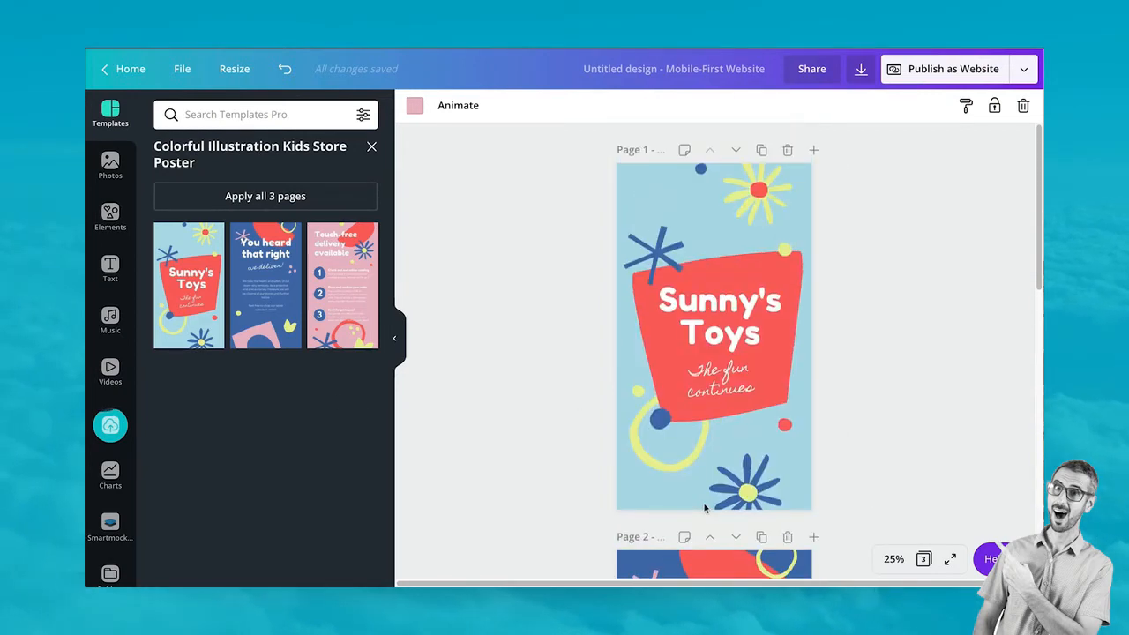
pyautogui.click(372, 147)
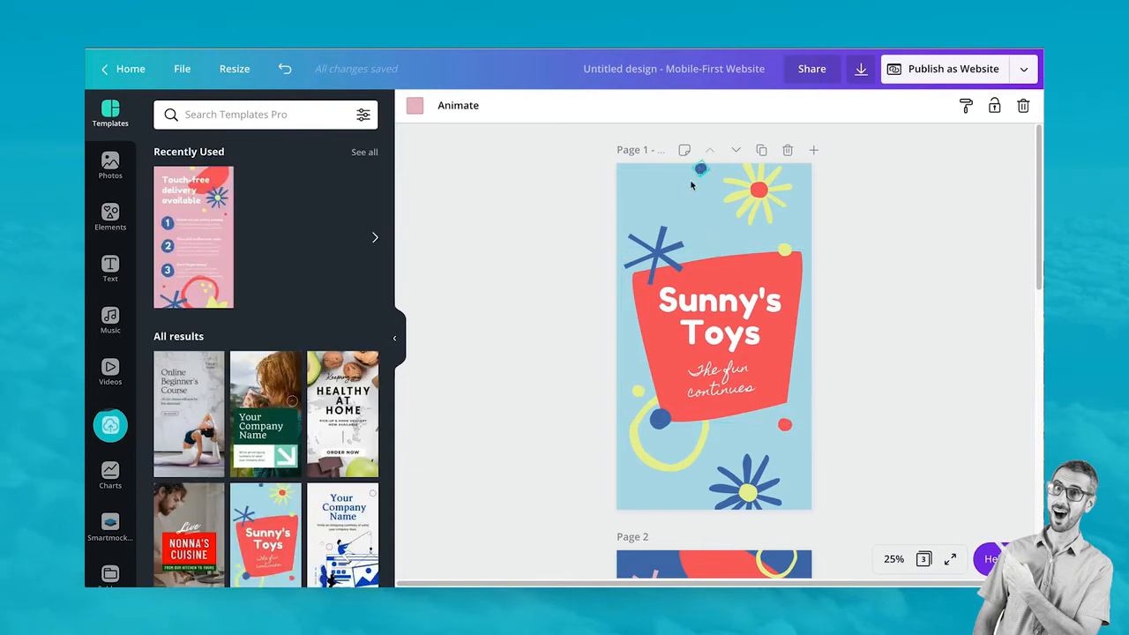
# Make page 1's background yellow
pyautogui.click(656, 203)
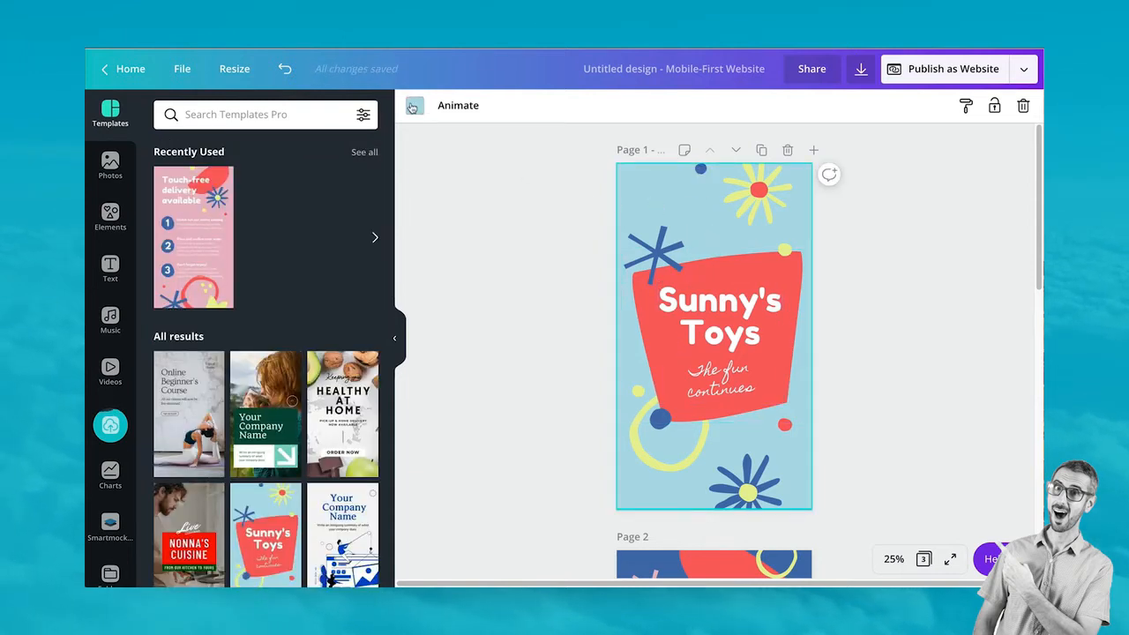
pyautogui.click(413, 105)
pyautogui.scroll(-1, 231, 401)
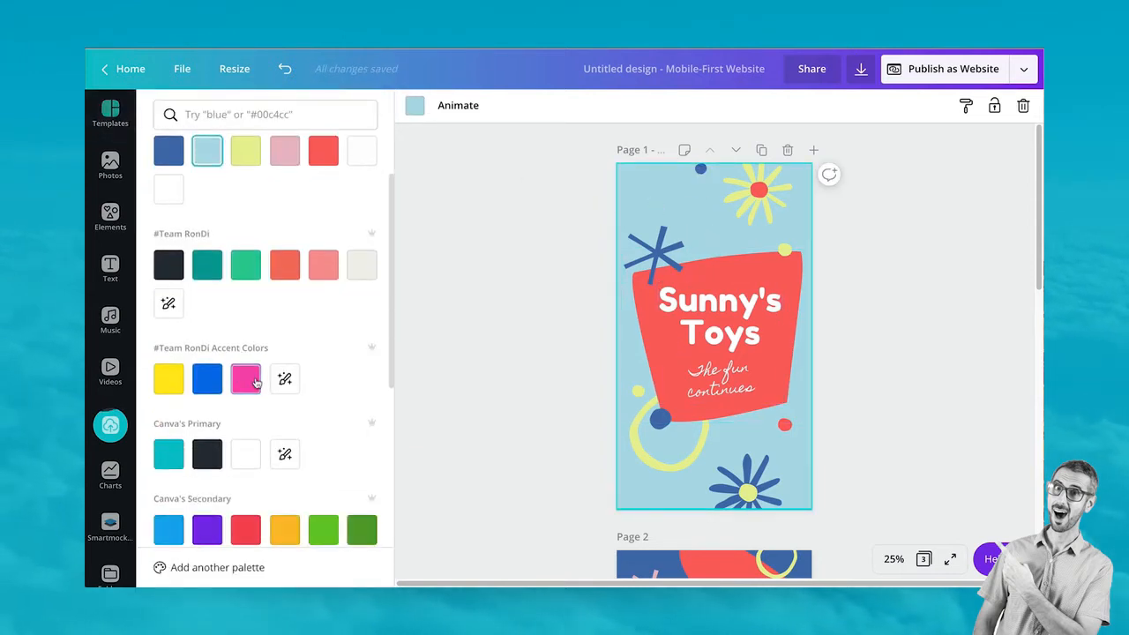
pyautogui.click(208, 385)
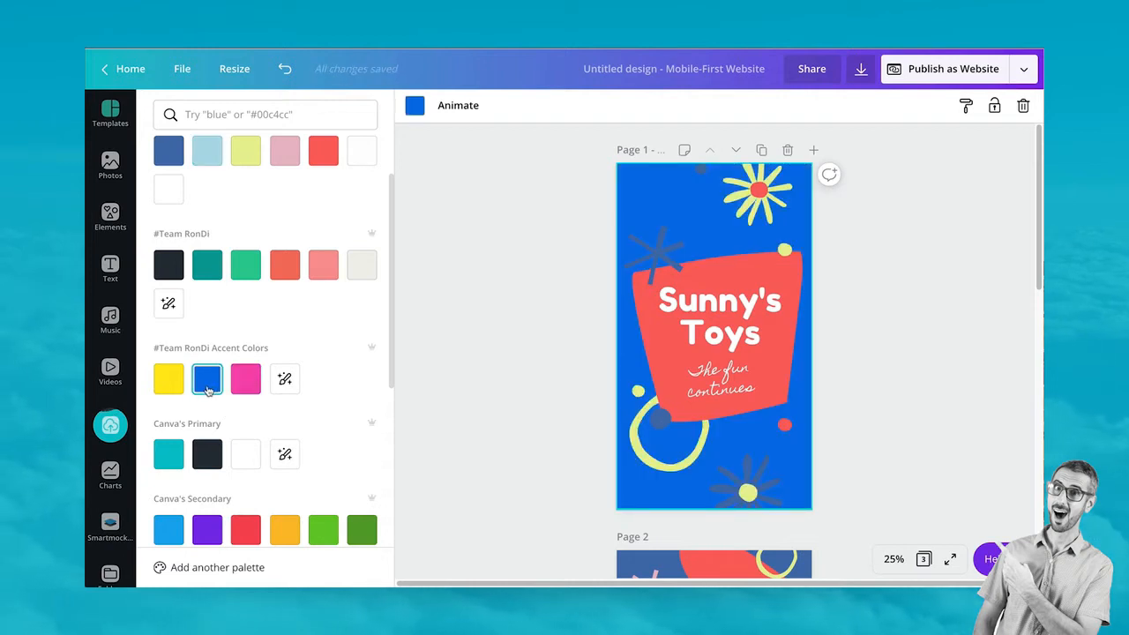
pyautogui.click(178, 386)
# Recolour the asterisk shape and all matching elements bright blue
pyautogui.click(656, 257)
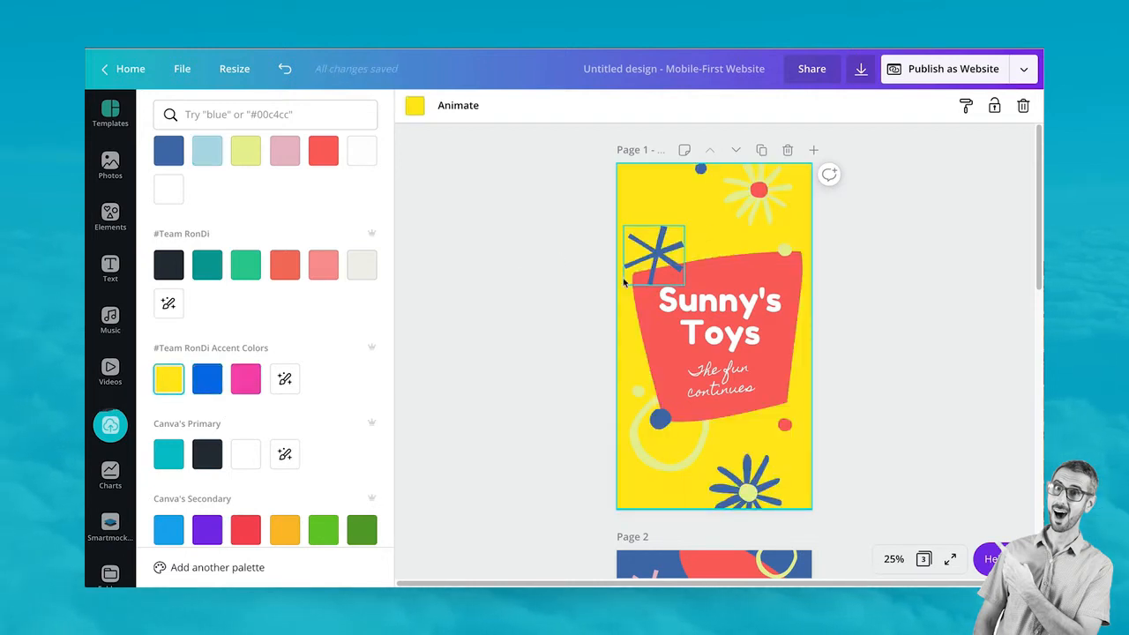
pyautogui.click(415, 106)
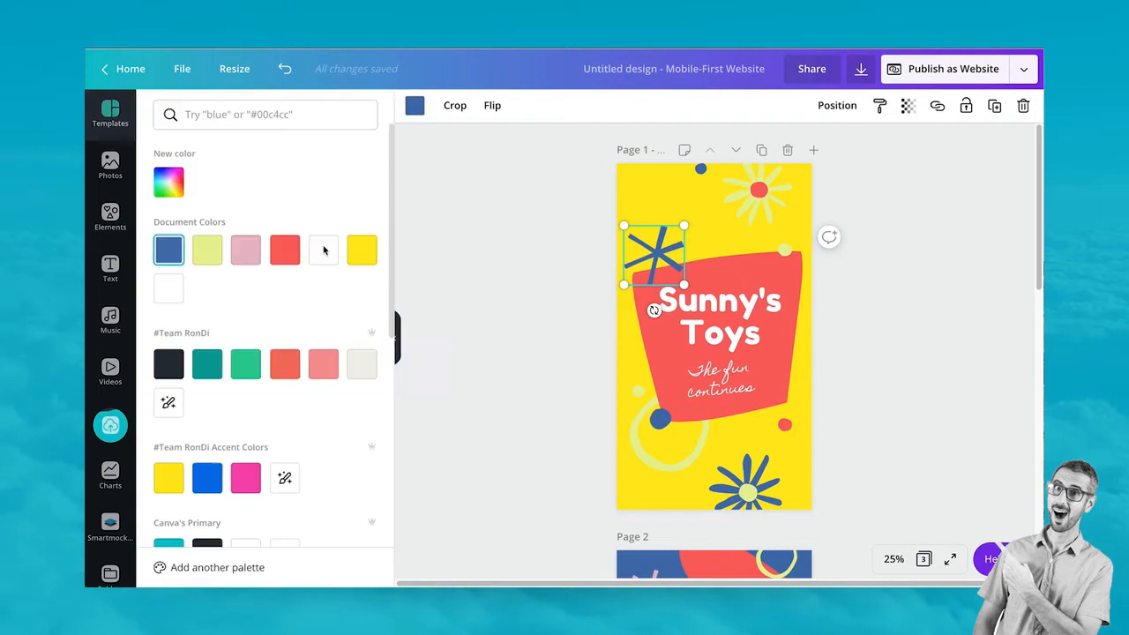
pyautogui.click(207, 474)
pyautogui.click(160, 567)
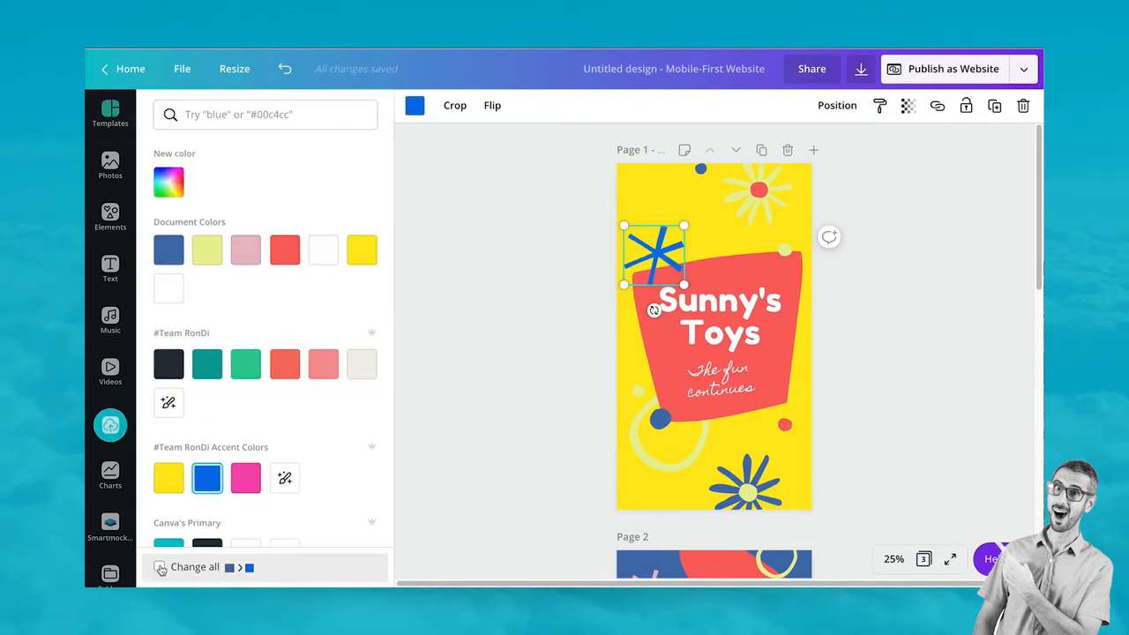
pyautogui.click(524, 324)
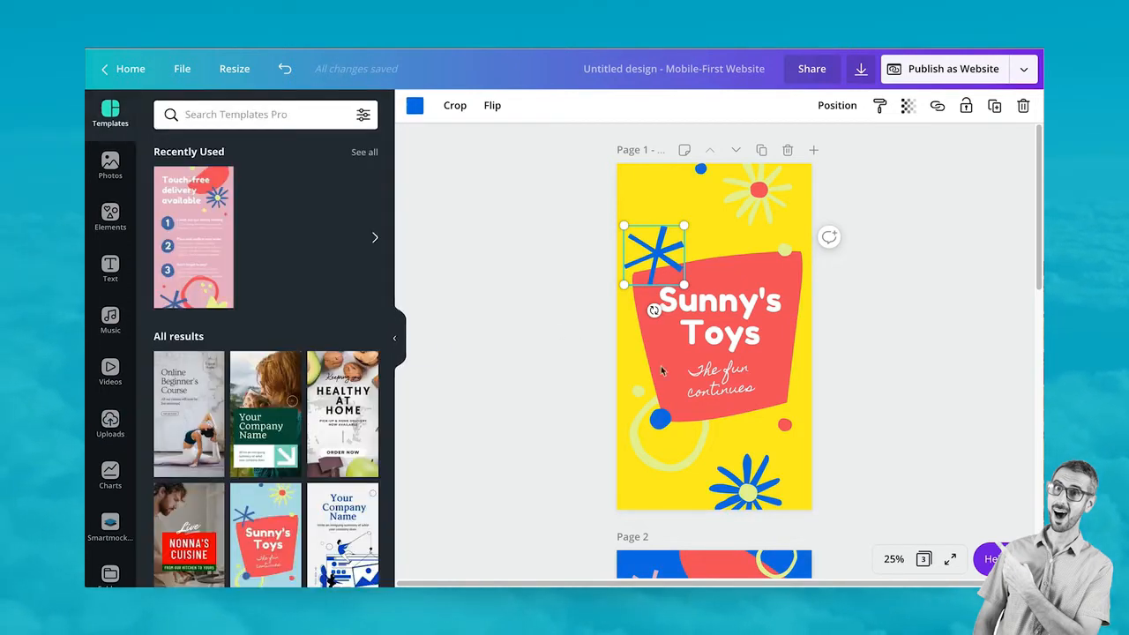
# Turn the red shape behind the title, and every other red element, pink
pyautogui.click(651, 334)
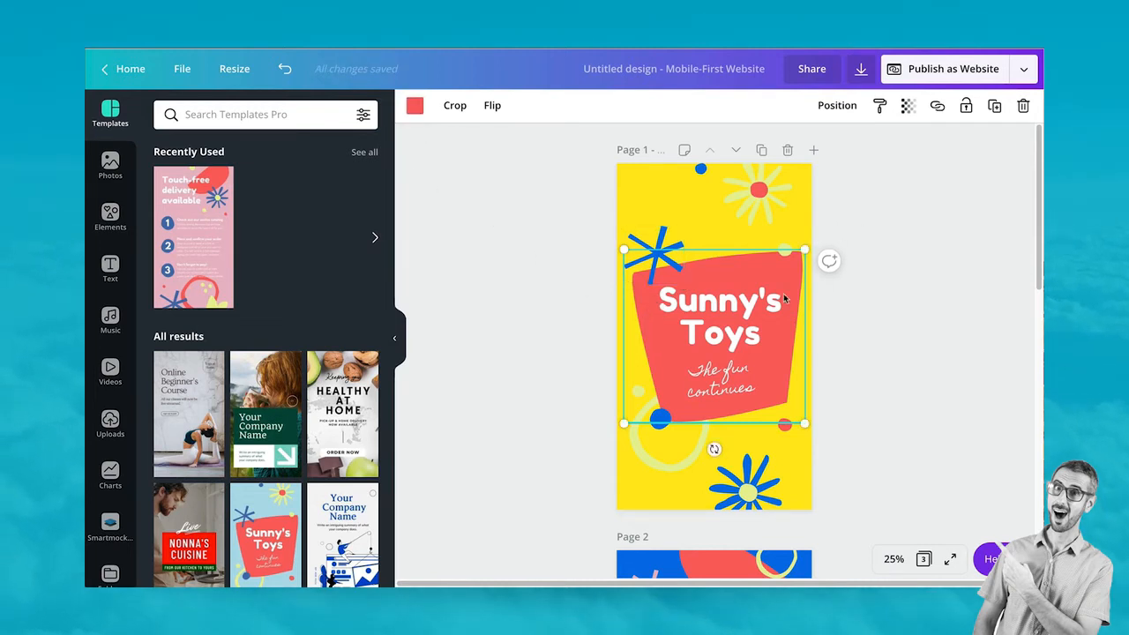
pyautogui.click(417, 107)
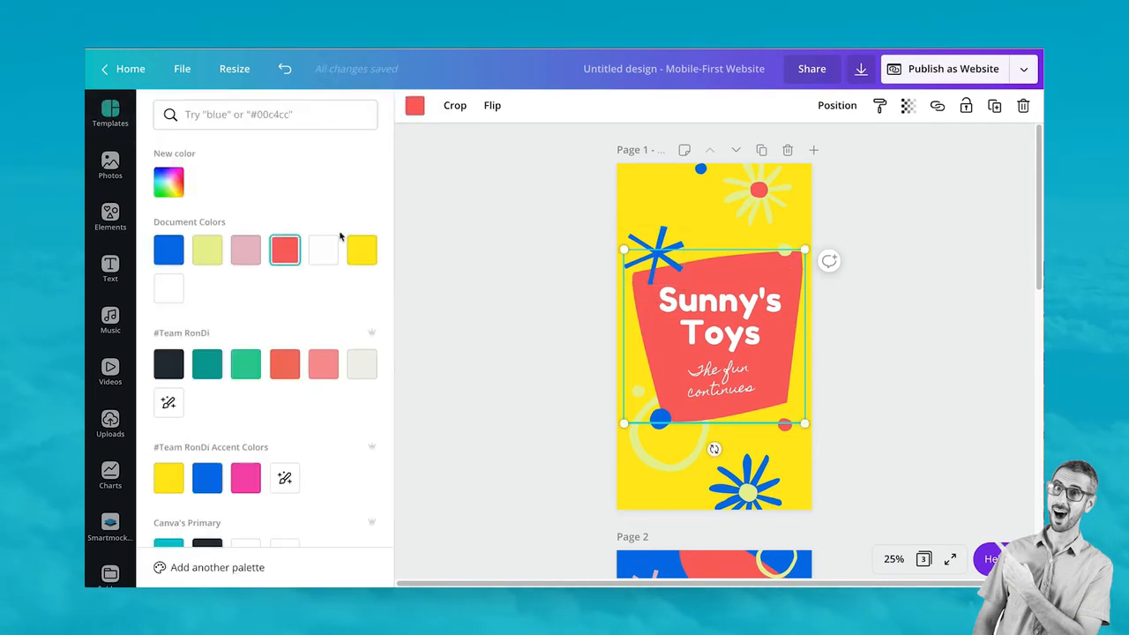
pyautogui.click(246, 479)
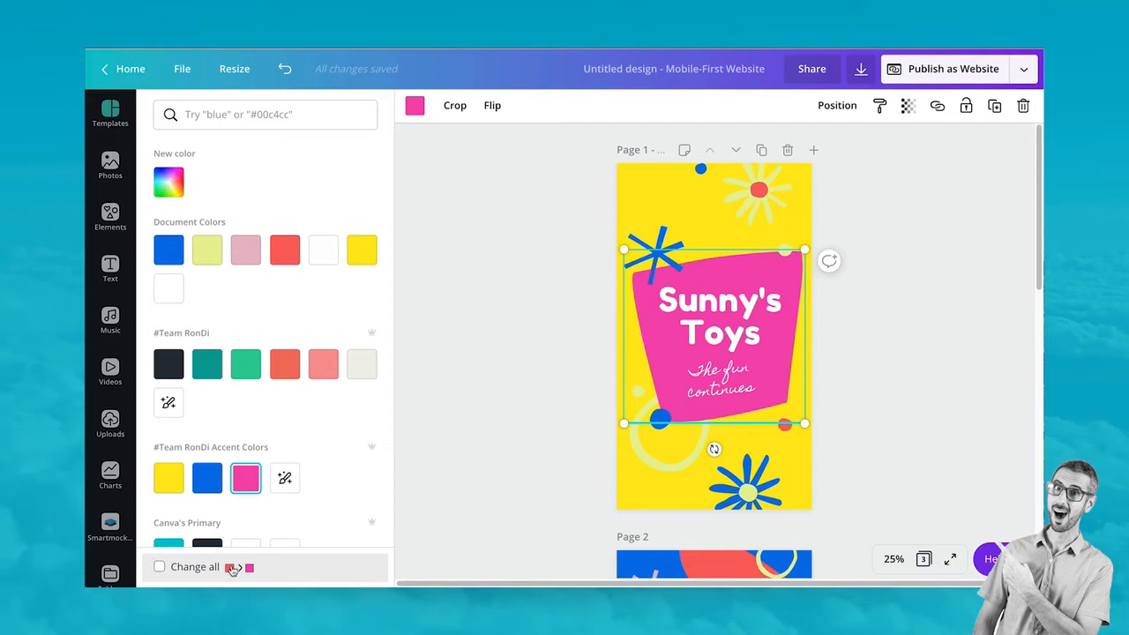
pyautogui.click(160, 567)
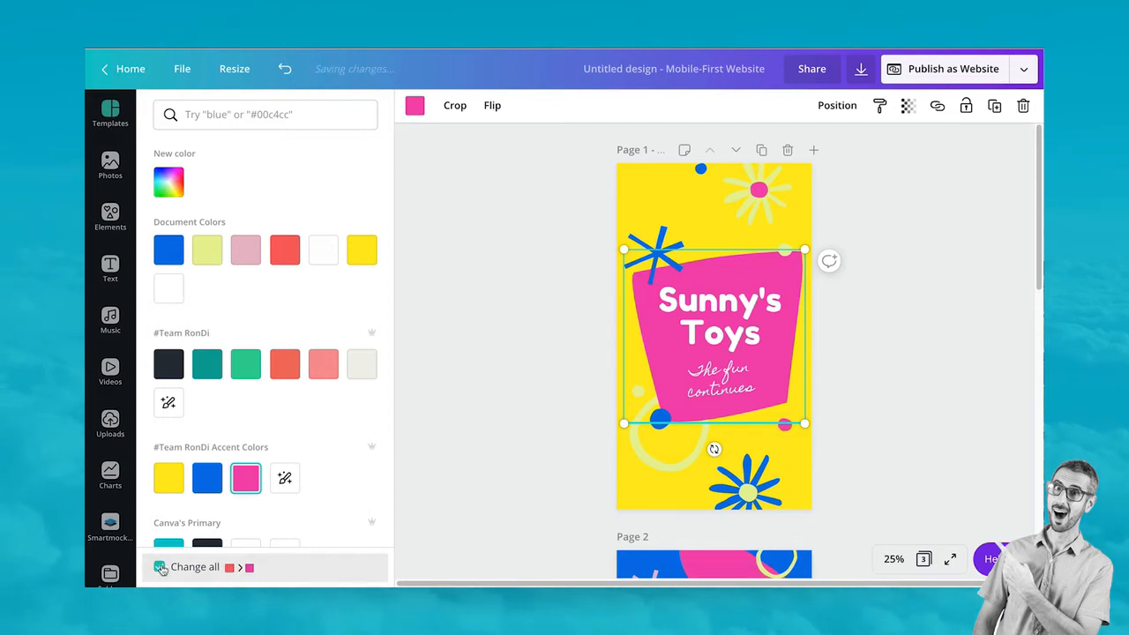
pyautogui.click(507, 368)
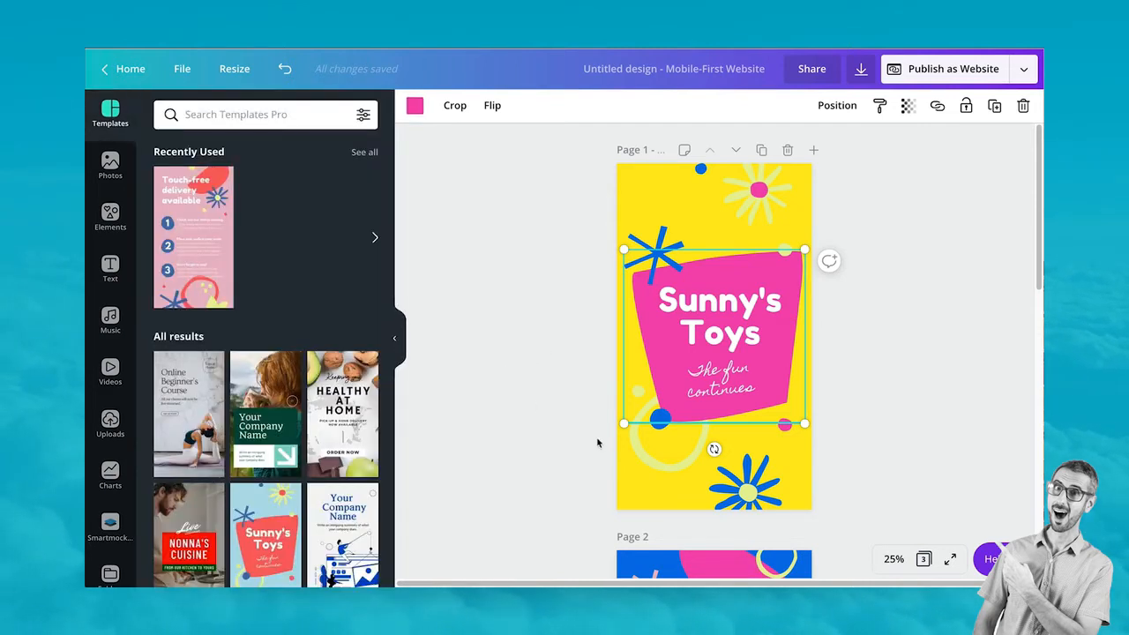
# Recolour the pale yellow ring shape off-white #f1f0ec
pyautogui.click(643, 454)
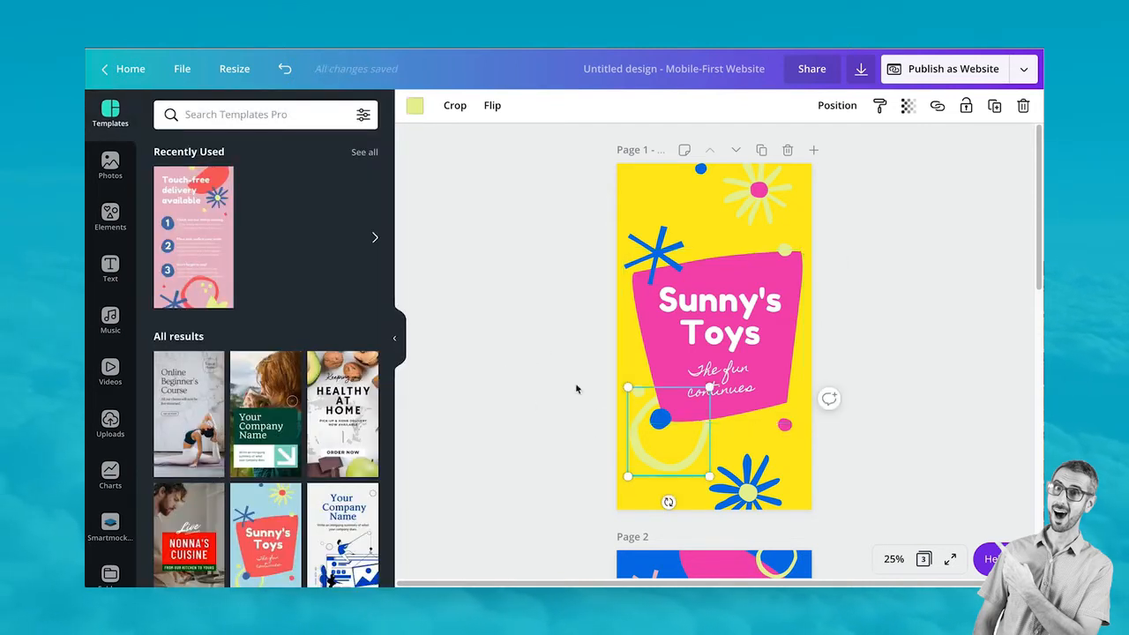
pyautogui.click(412, 107)
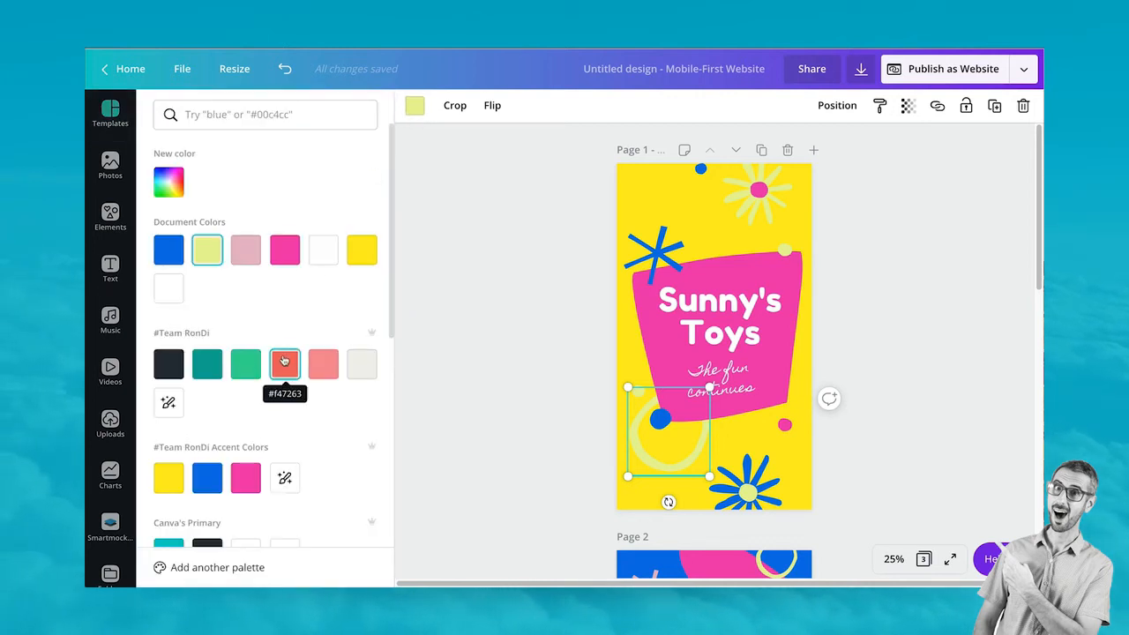
pyautogui.scroll(-1, 286, 357)
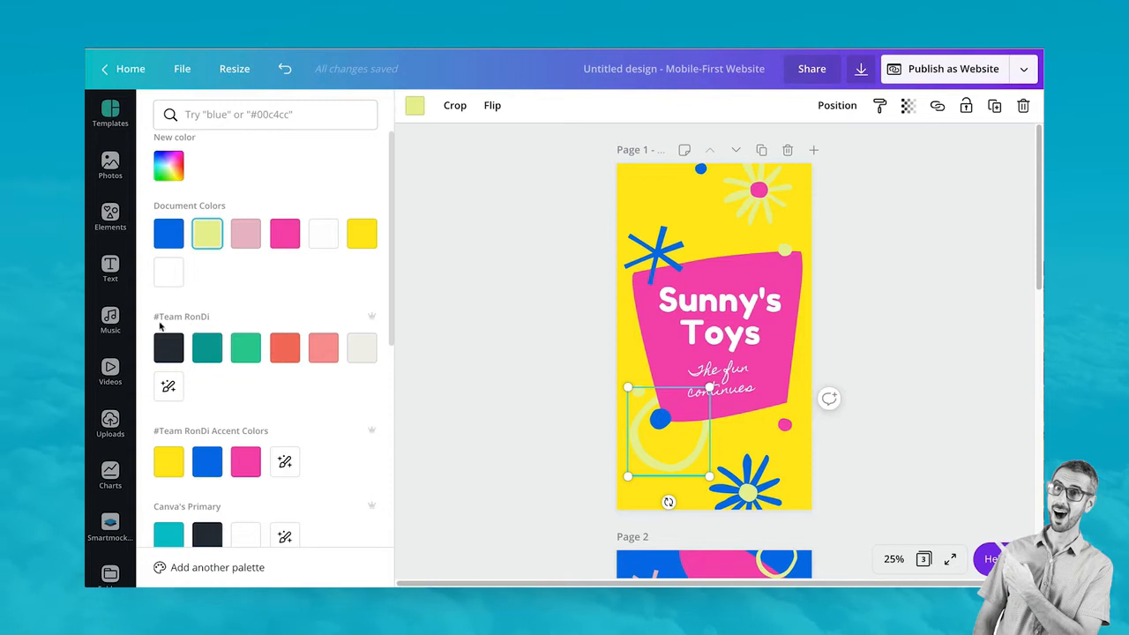
pyautogui.click(362, 350)
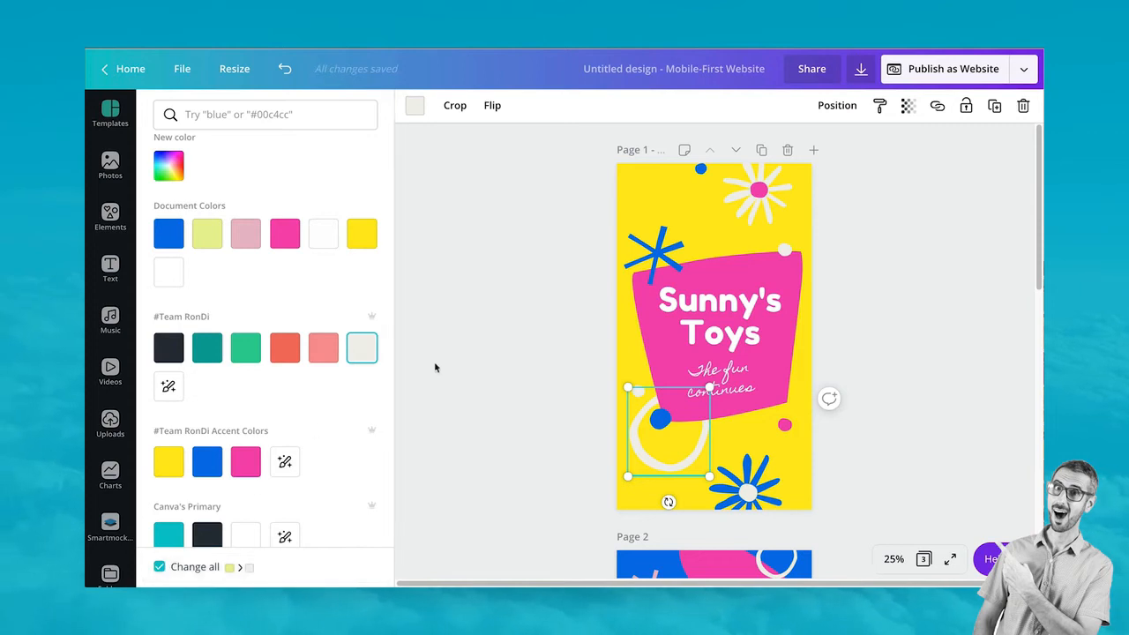
pyautogui.press('Escape')
pyautogui.scroll(-1, 587, 350)
pyautogui.scroll(1, 597, 347)
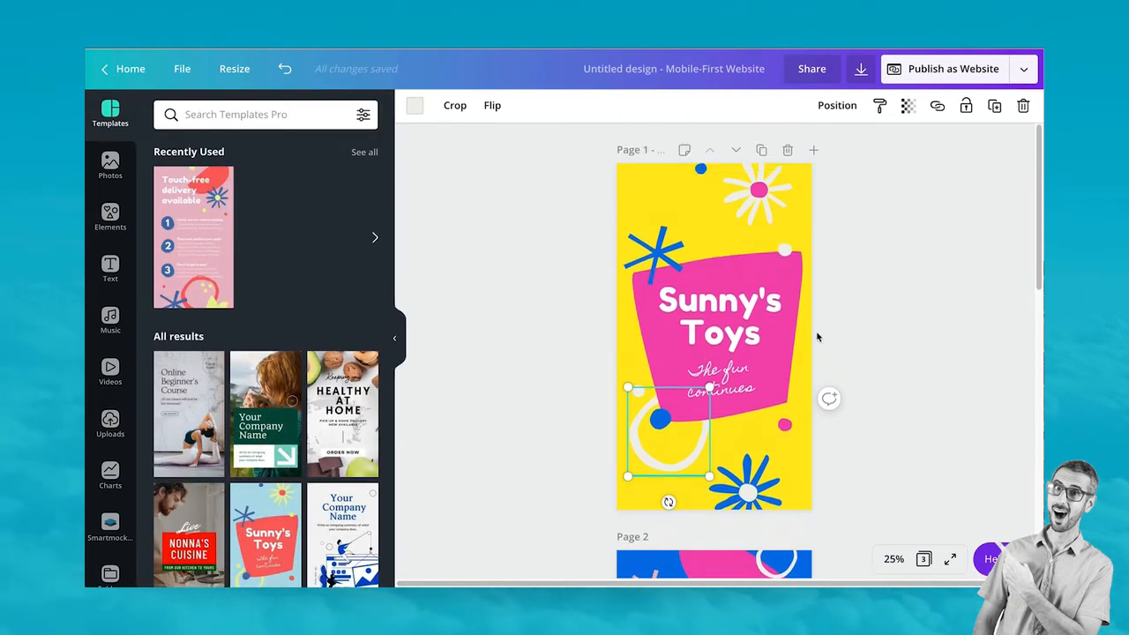
pyautogui.click(732, 305)
pyautogui.click(929, 307)
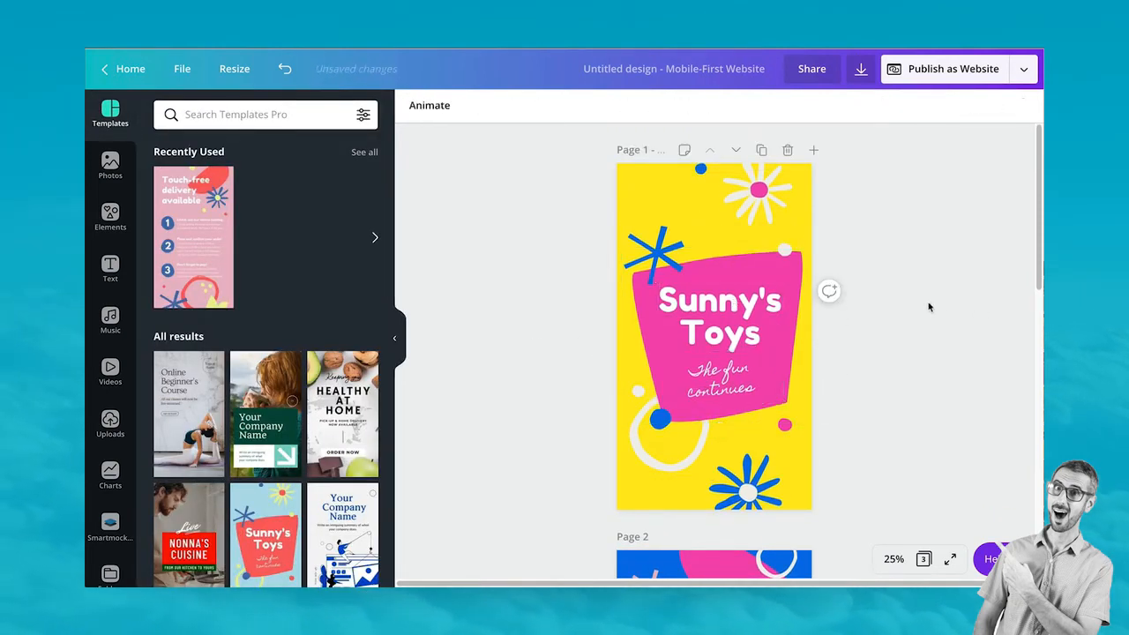
# Change page 2's bottom pink shape and all matching pink elements to the salmon brand colour
pyautogui.scroll(-4, 928, 309)
pyautogui.scroll(-3, 928, 322)
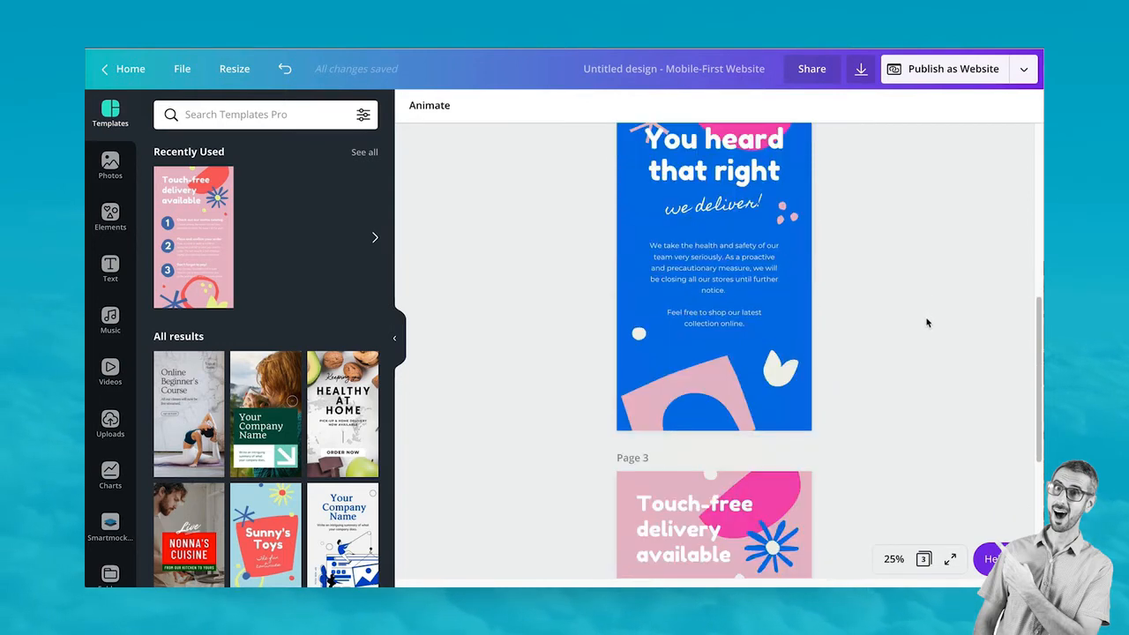
pyautogui.click(696, 376)
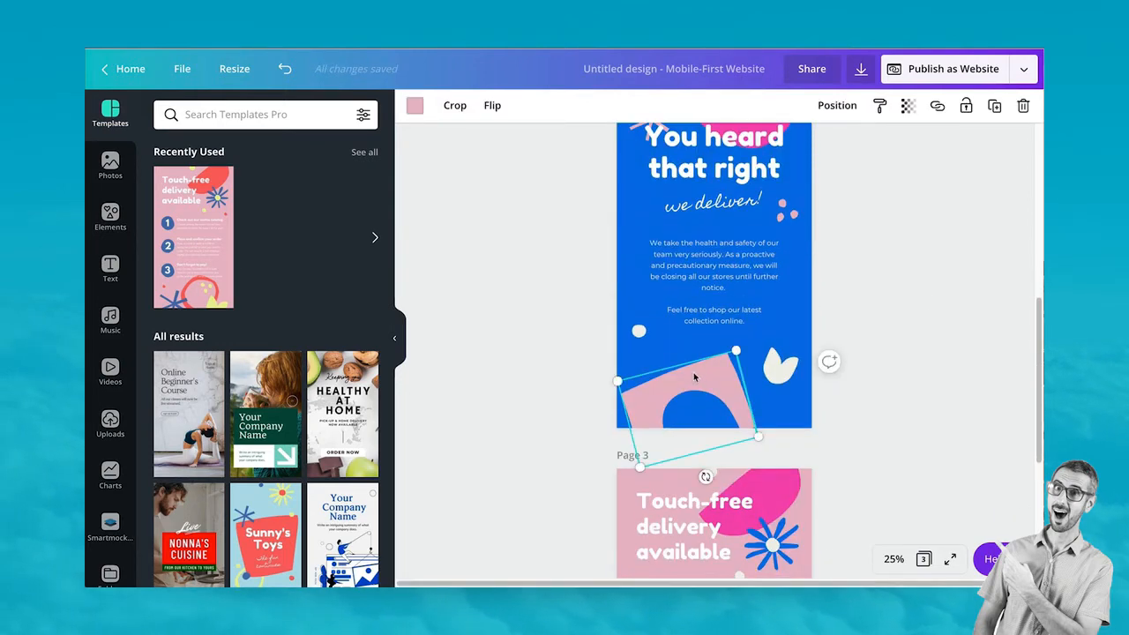
pyautogui.click(414, 106)
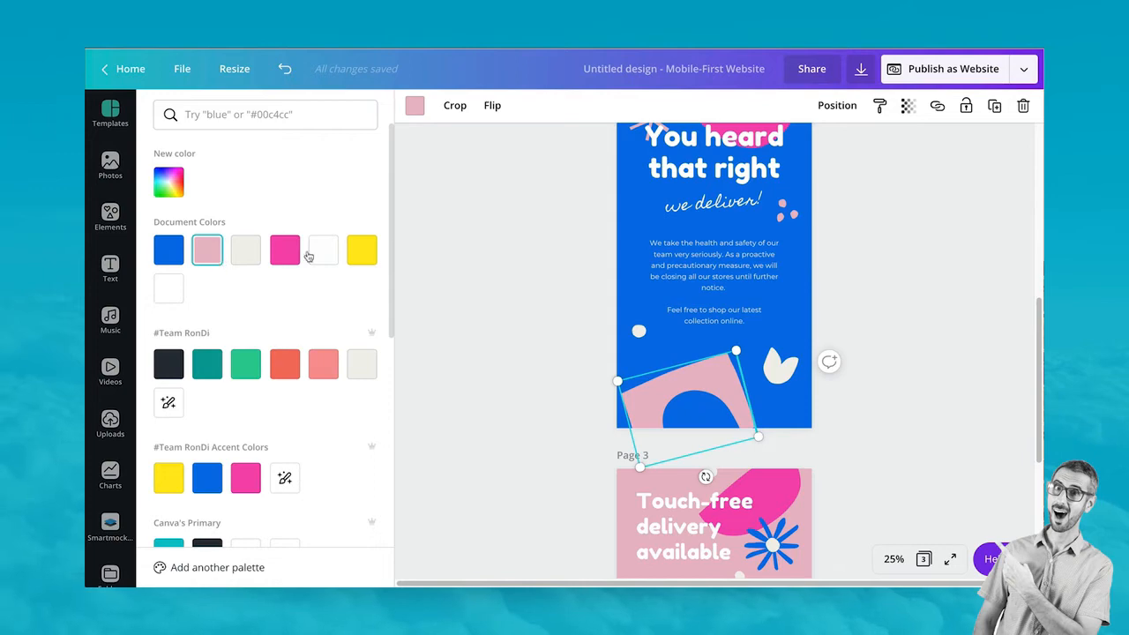
pyautogui.click(323, 368)
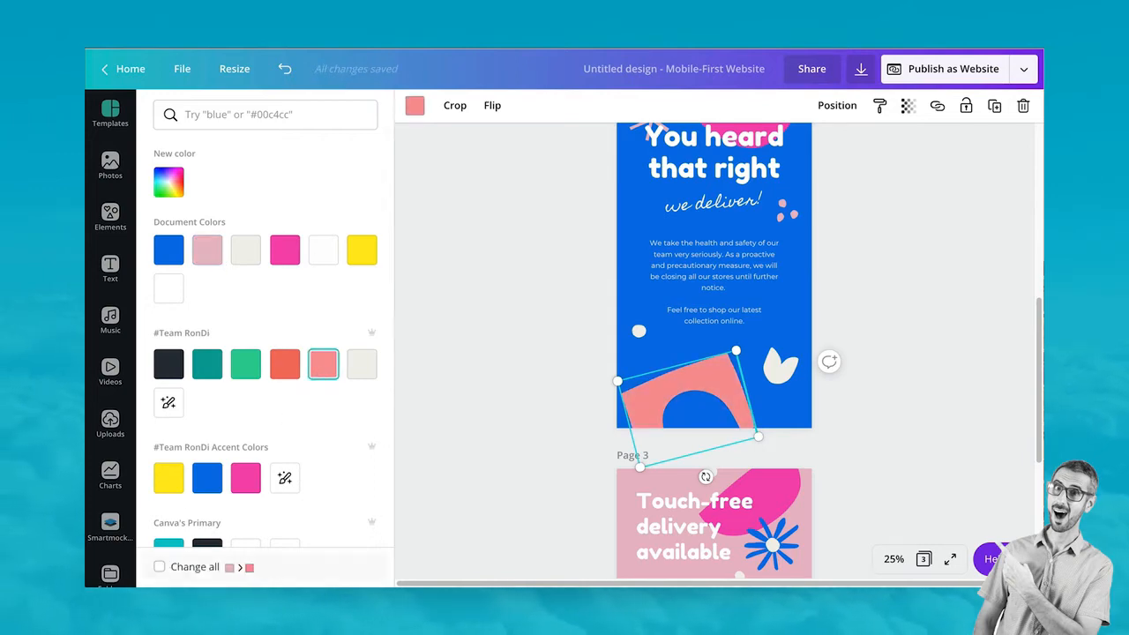
pyautogui.click(159, 569)
pyautogui.click(460, 357)
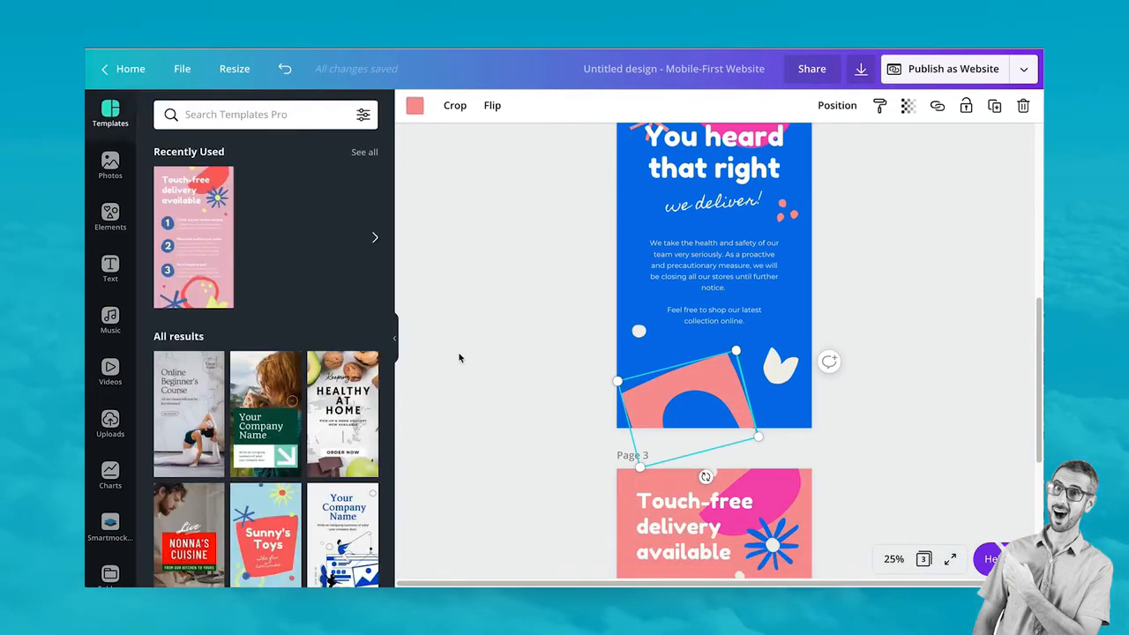
pyautogui.scroll(-3, 616, 337)
pyautogui.scroll(10, 621, 334)
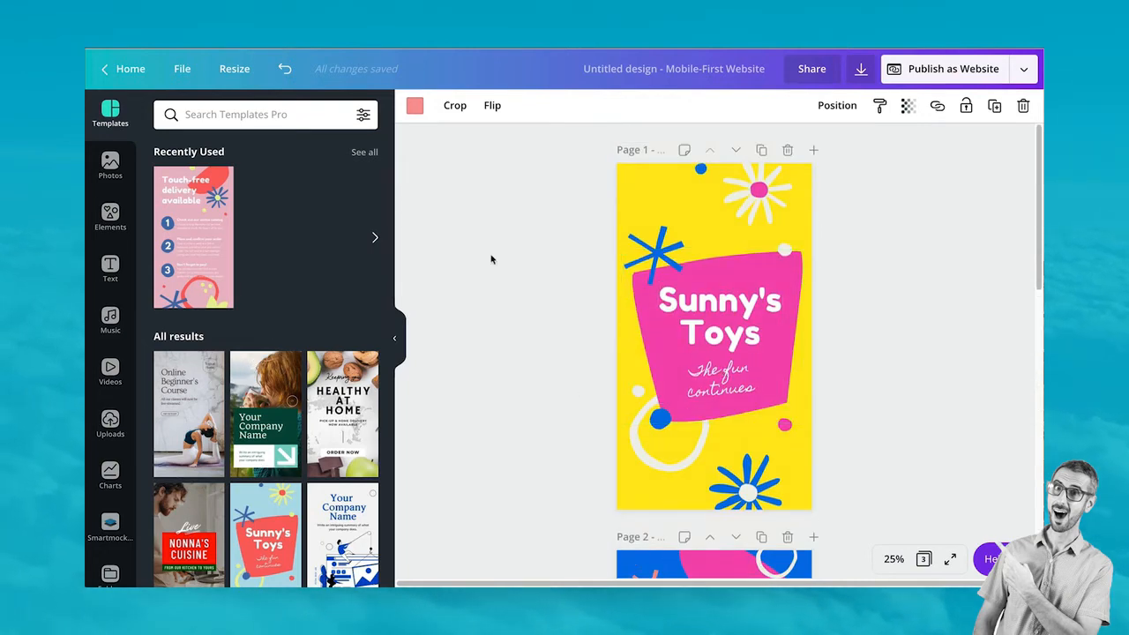
# Add page 4 using the health care template's Your Company Name layout
pyautogui.scroll(-8, 491, 257)
pyautogui.scroll(-3, 491, 259)
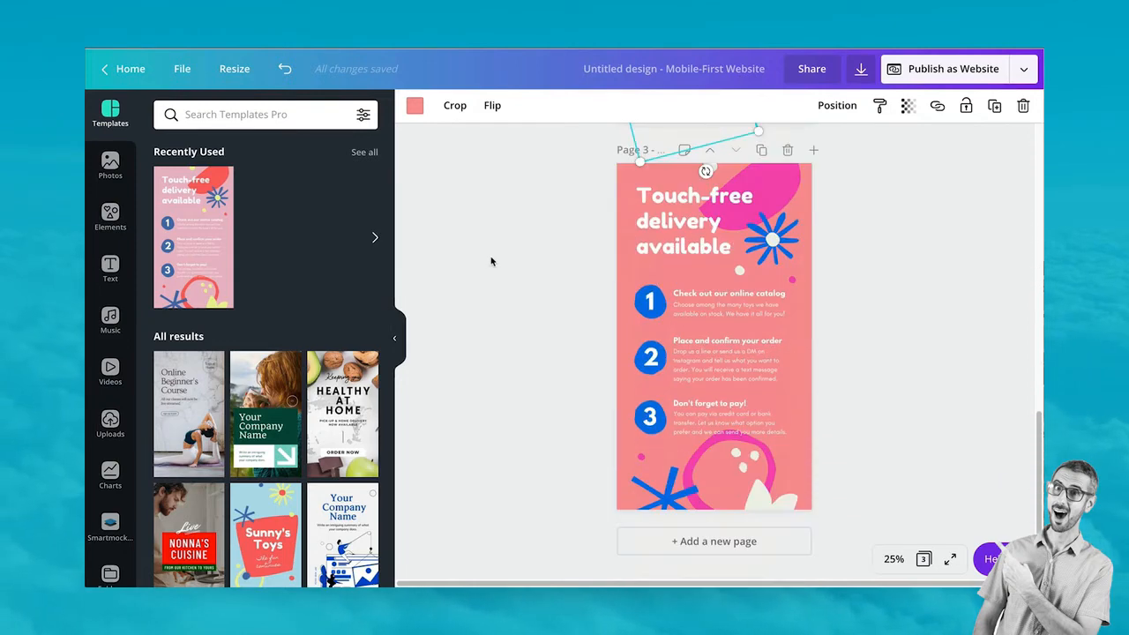
pyautogui.scroll(-2, 250, 273)
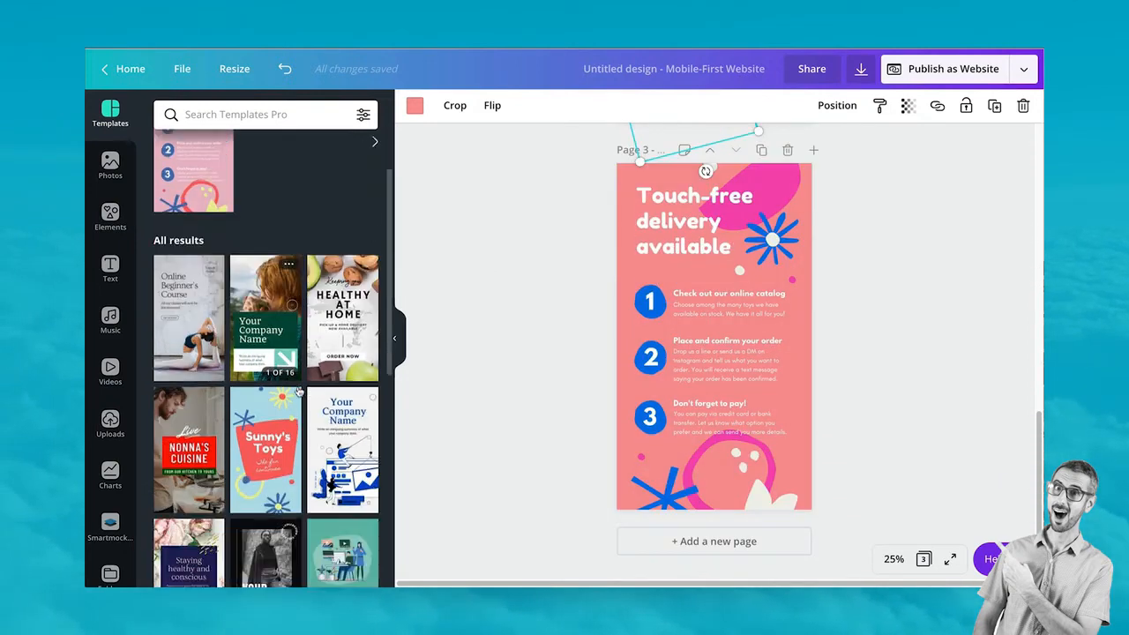
pyautogui.click(251, 274)
pyautogui.scroll(-3, 195, 420)
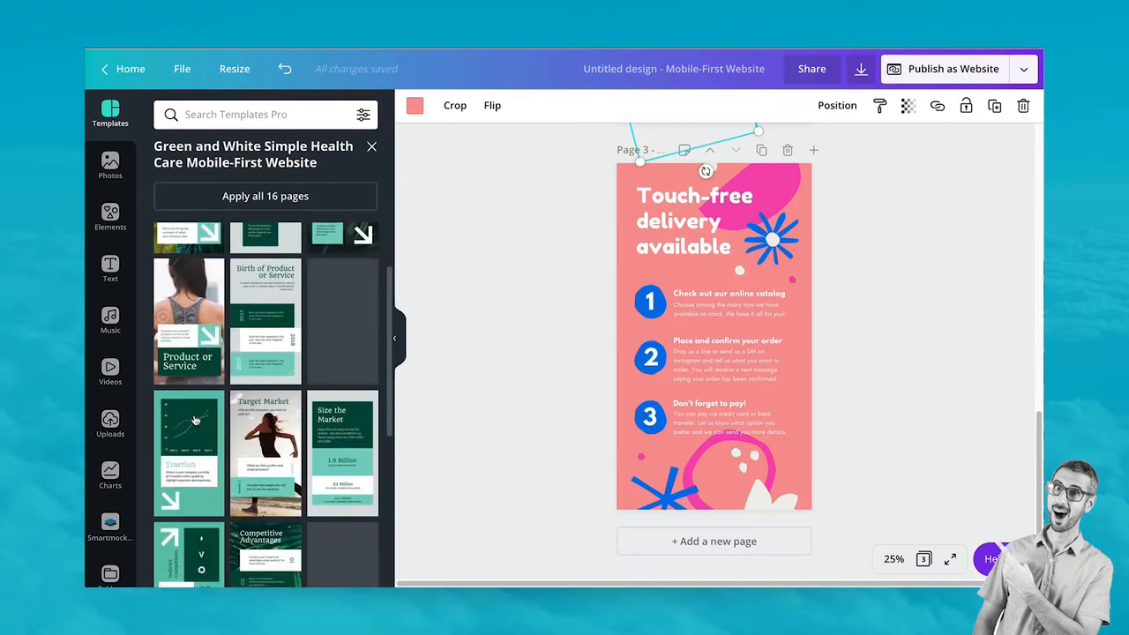
pyautogui.scroll(-2, 195, 420)
pyautogui.scroll(3, 195, 420)
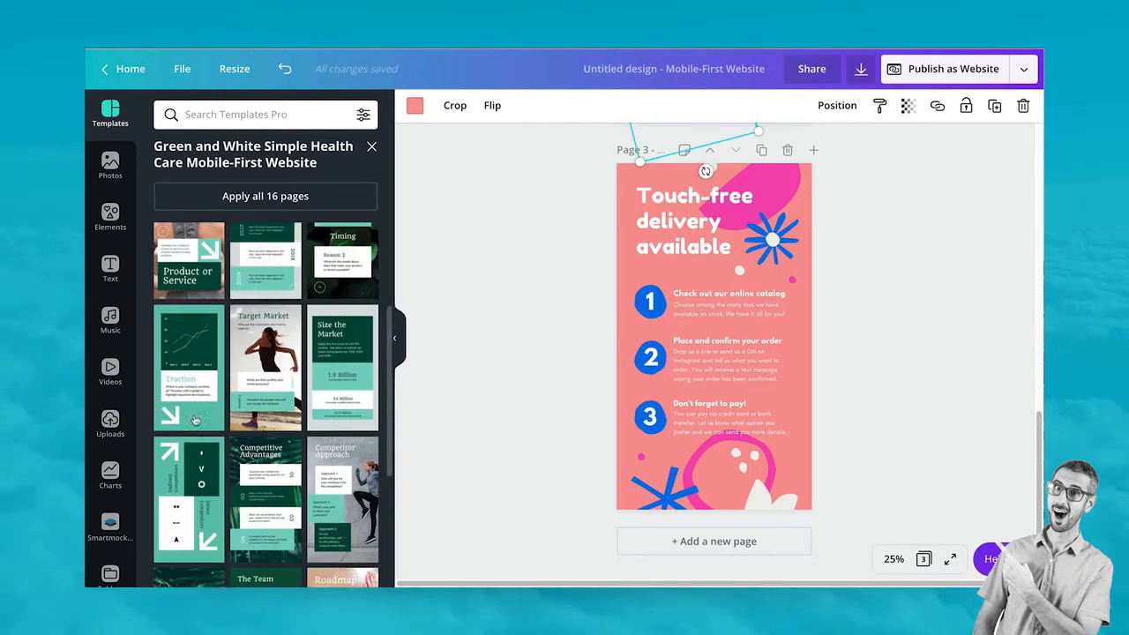
pyautogui.click(712, 540)
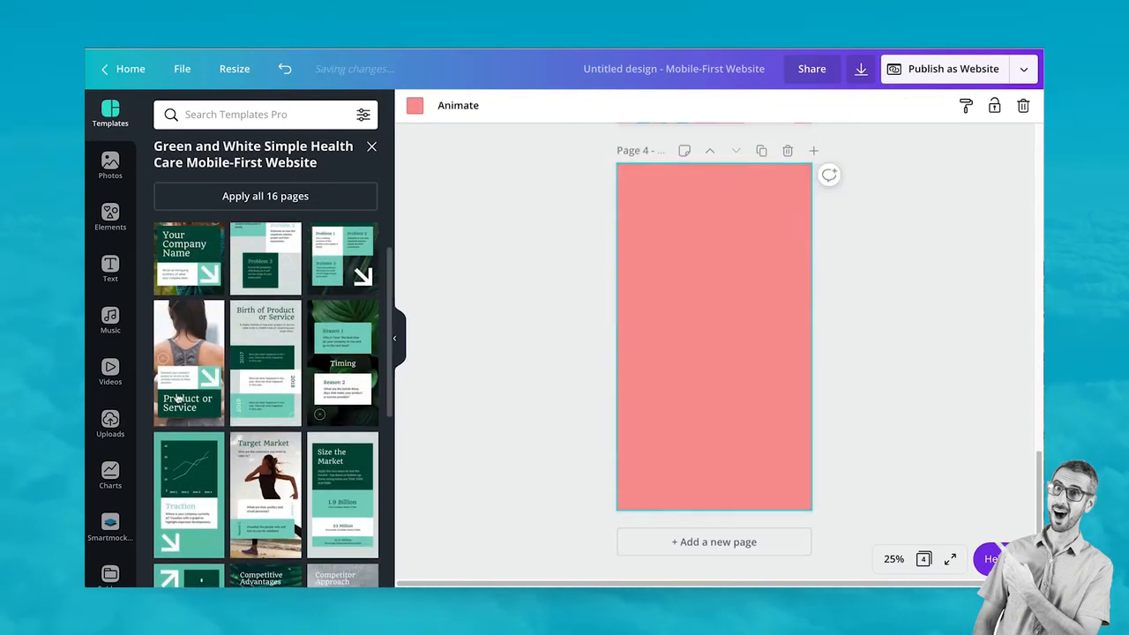
pyautogui.scroll(1, 179, 300)
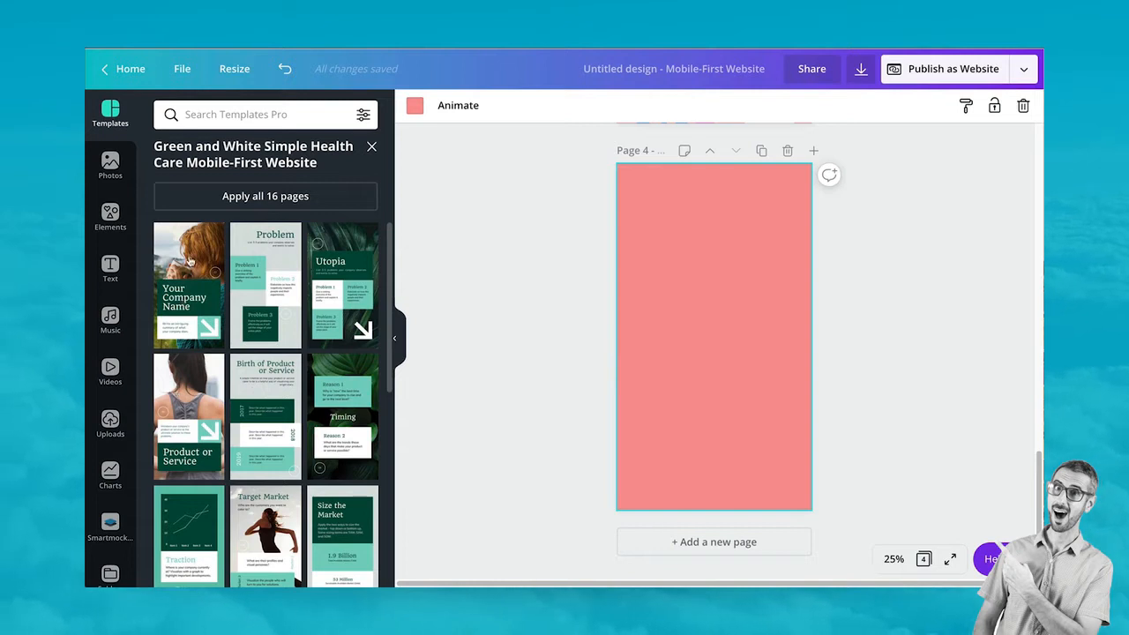
pyautogui.click(189, 261)
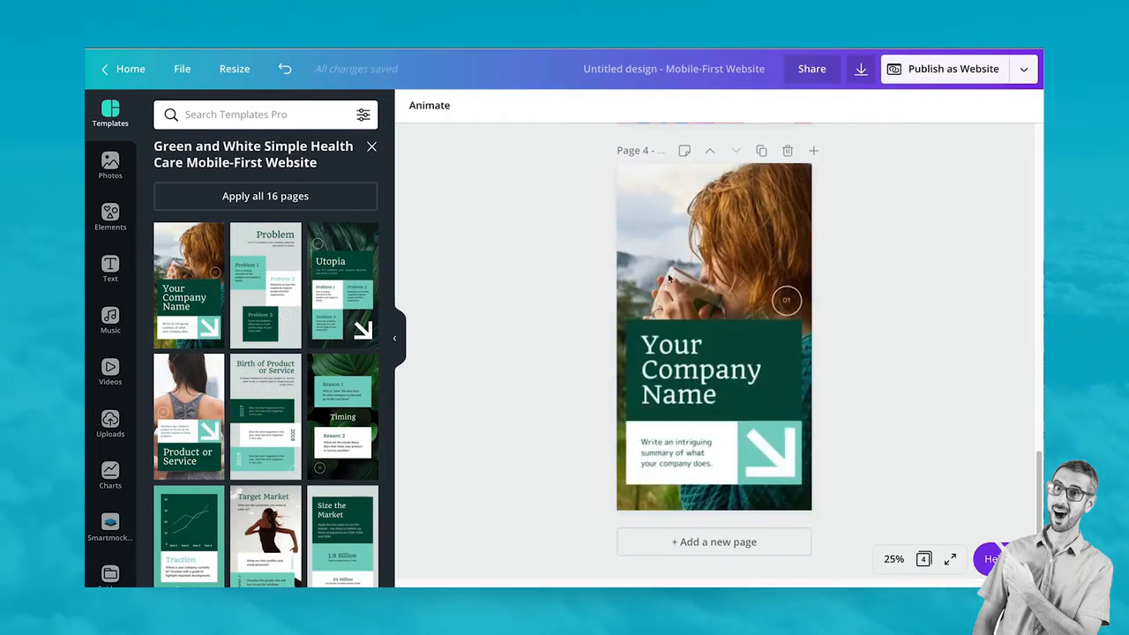
# Replace page 4's background photo with the yellow t-shirt mockup from Uploads
pyautogui.click(704, 253)
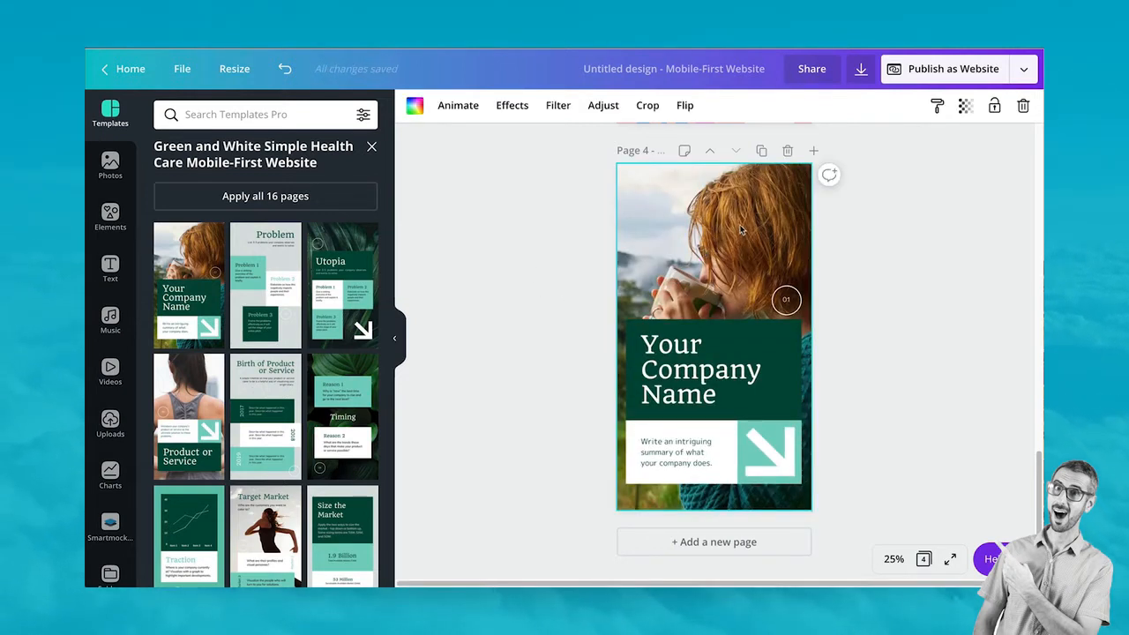
pyautogui.scroll(-2, 115, 467)
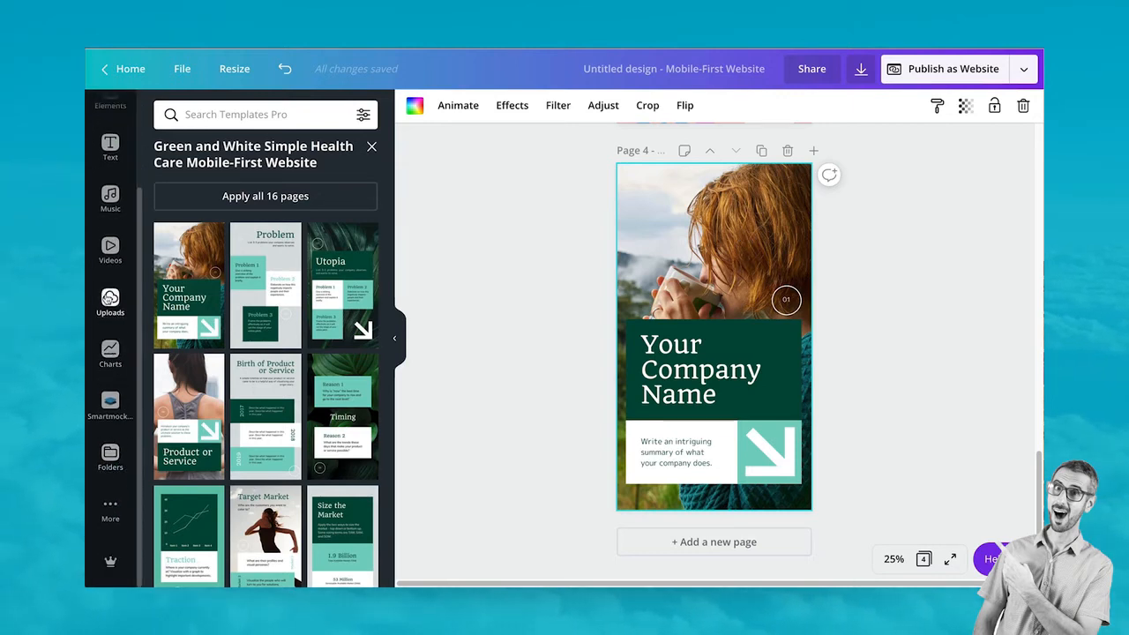
pyautogui.click(109, 298)
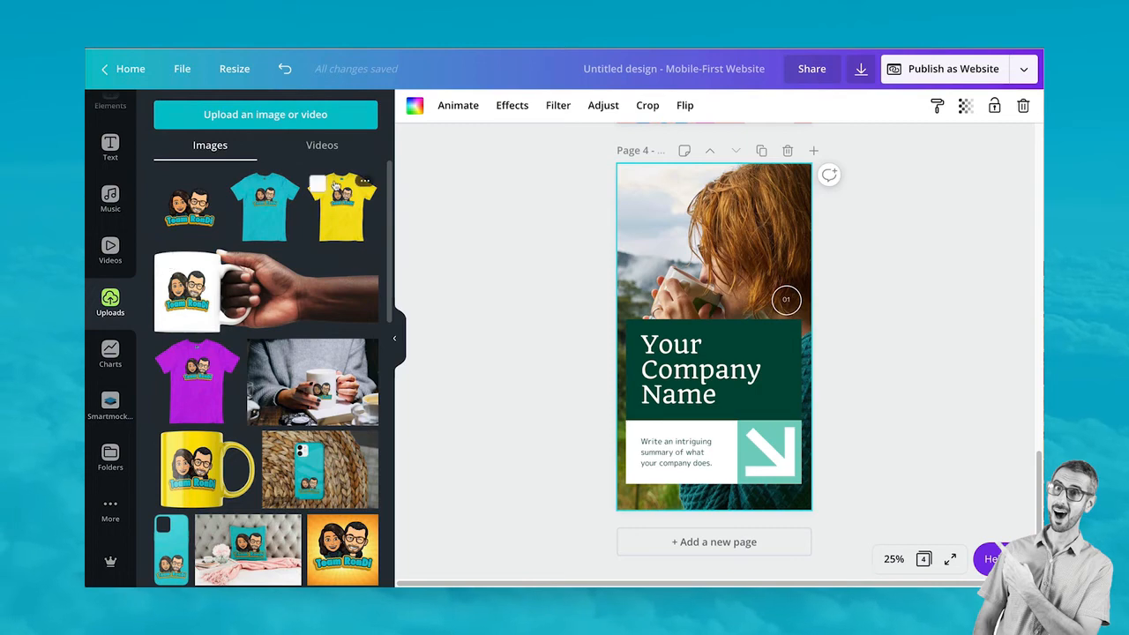
pyautogui.moveTo(339, 209); pyautogui.dragTo(626, 253)
# Reposition the yellow t-shirt image within its frame
pyautogui.doubleClick(626, 253)
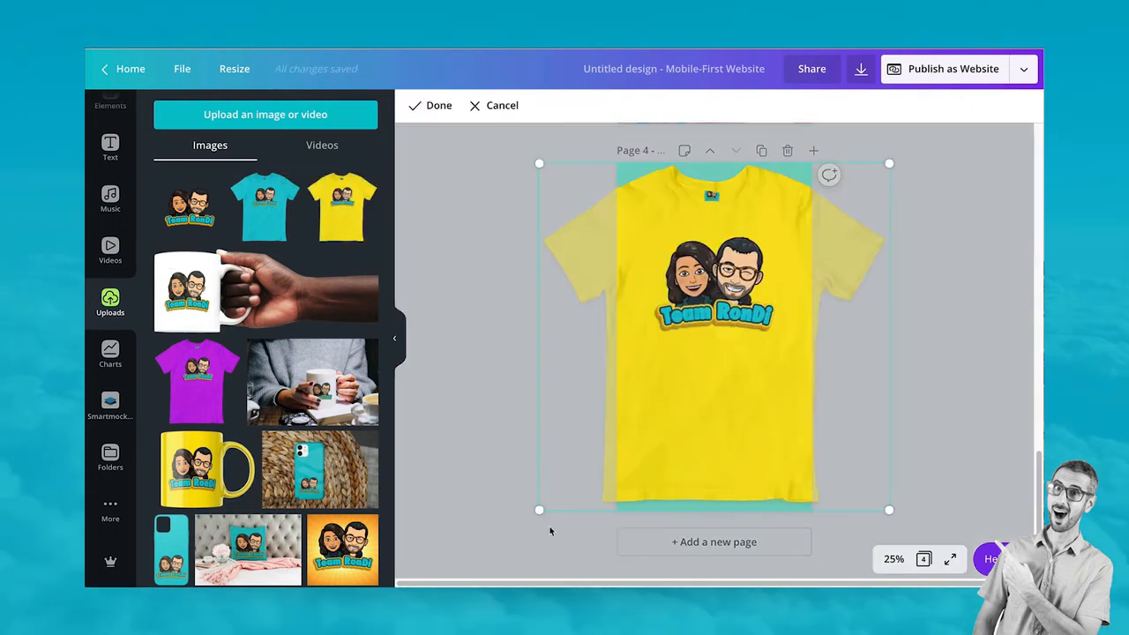
pyautogui.moveTo(617, 453); pyautogui.dragTo(620, 451)
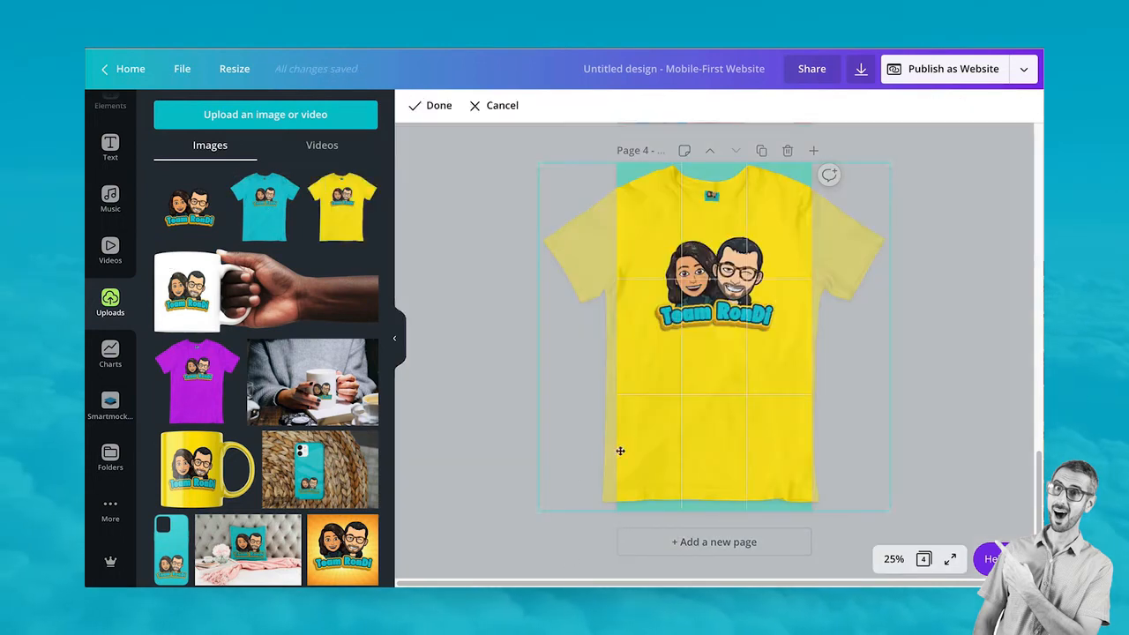
pyautogui.doubleClick(698, 235)
pyautogui.click(977, 356)
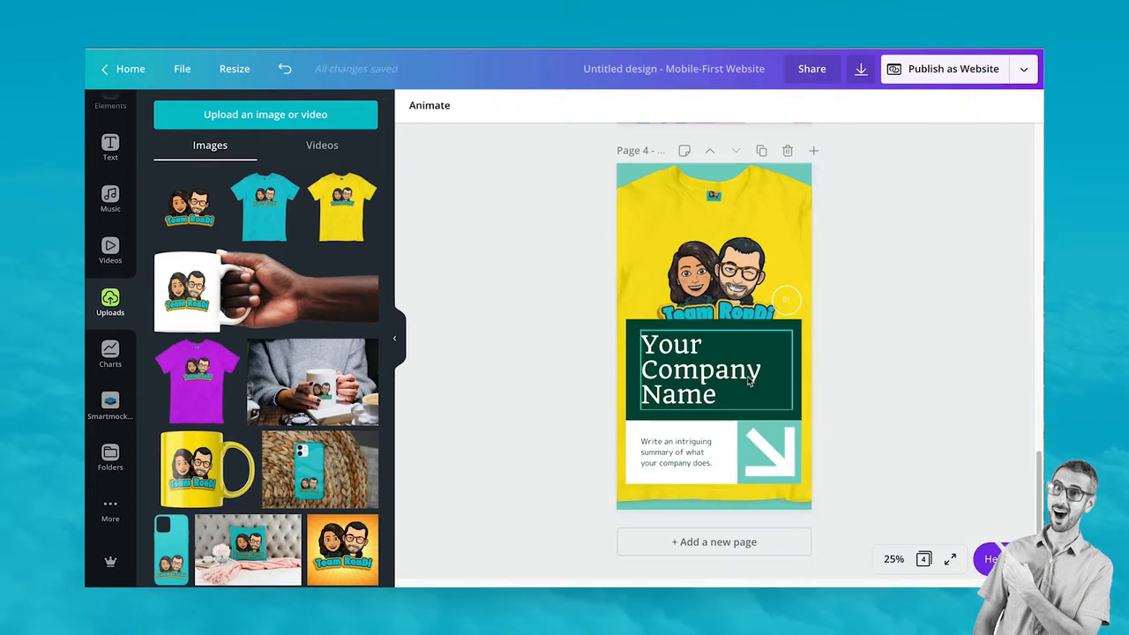
# Change the heading to 'T-Shirts' and lower the top of the green rectangle behind it
pyautogui.doubleClick(643, 349)
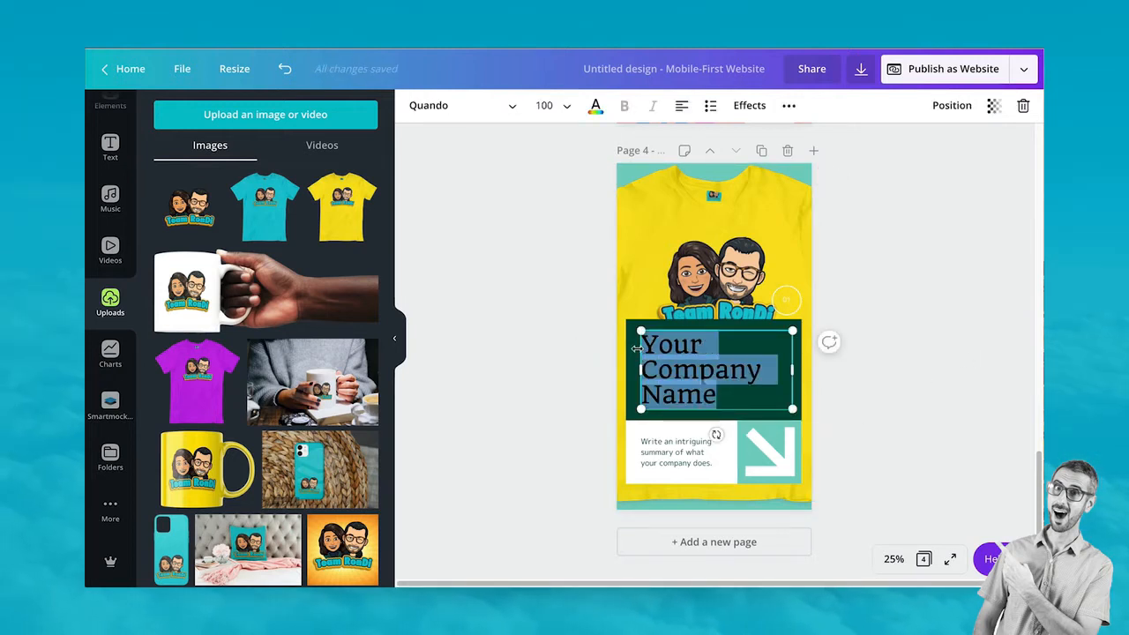
pyautogui.write('T-S')
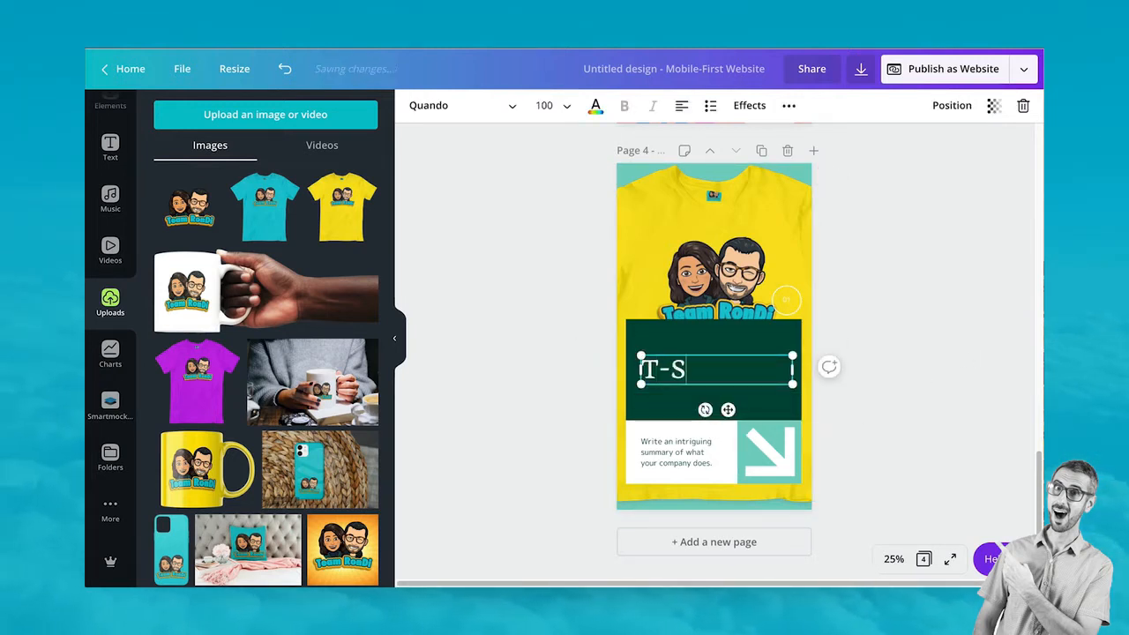
pyautogui.write('hirts')
pyautogui.click(681, 339)
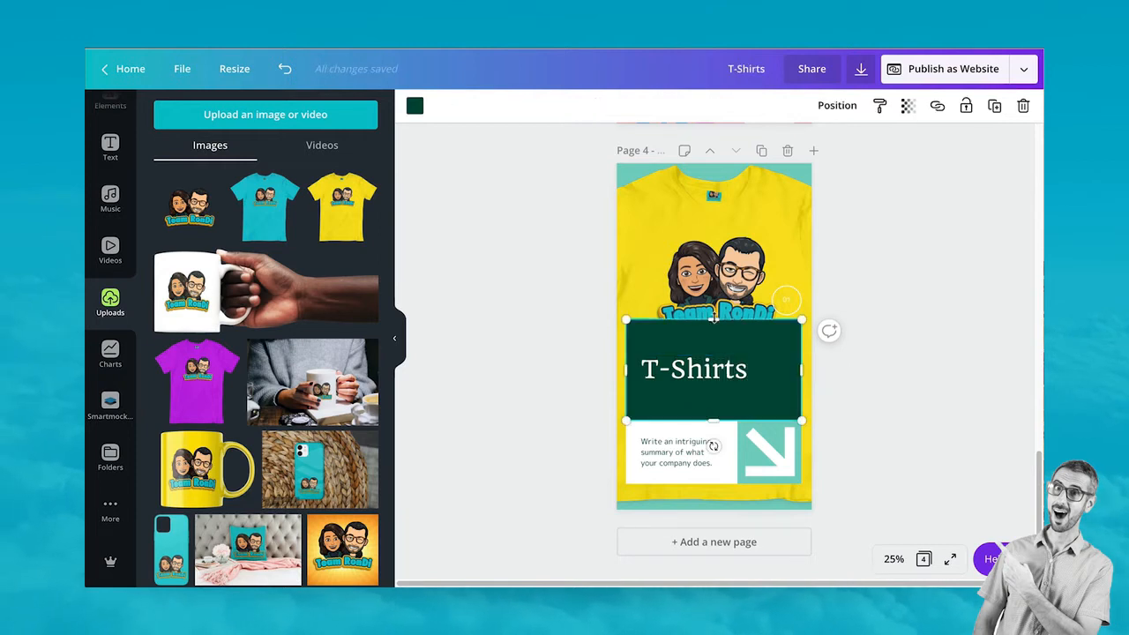
pyautogui.moveTo(714, 319); pyautogui.dragTo(714, 336)
pyautogui.moveTo(697, 369); pyautogui.dragTo(696, 378)
pyautogui.click(609, 261)
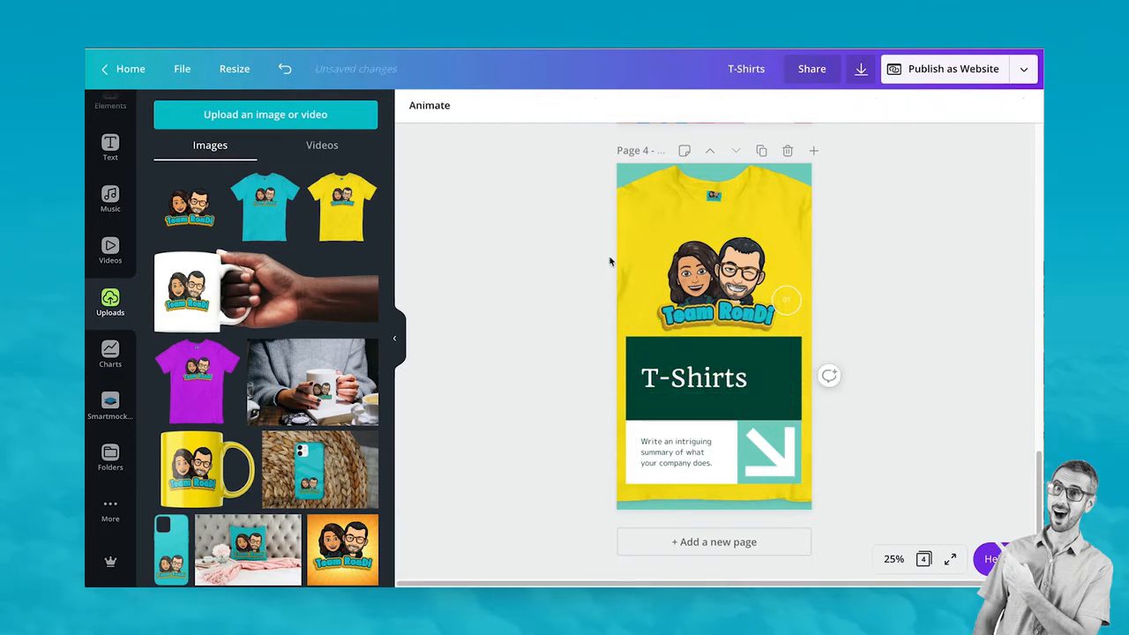
pyautogui.click(644, 348)
# Place the turquoise t-shirt image onto the heading card and trim its bottom
pyautogui.click(688, 233)
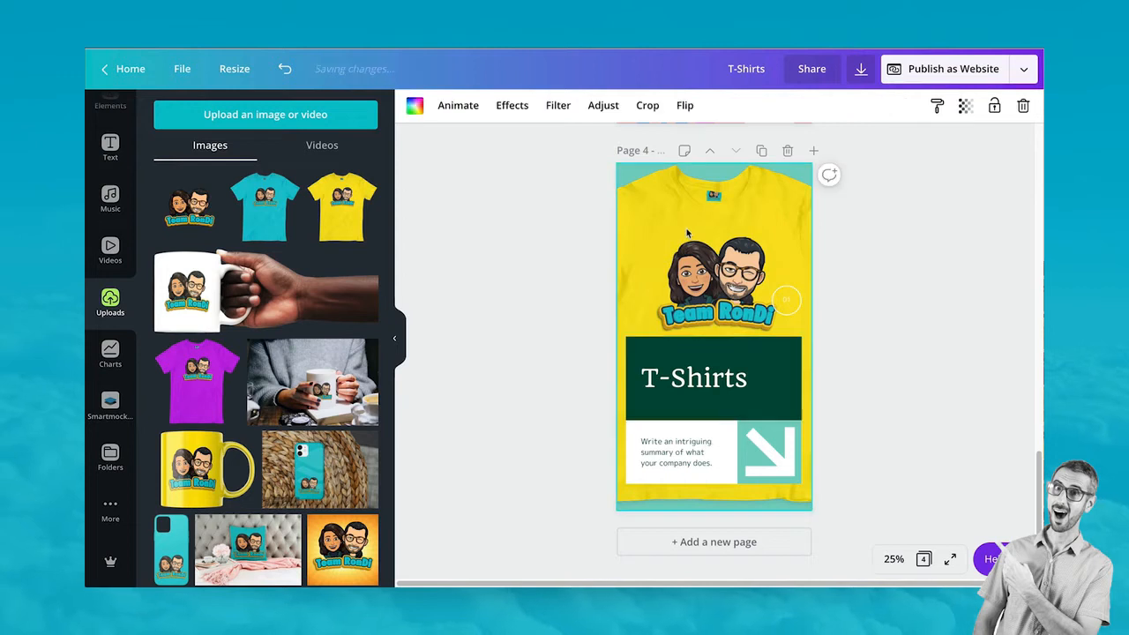
pyautogui.moveTo(265, 206); pyautogui.dragTo(785, 388)
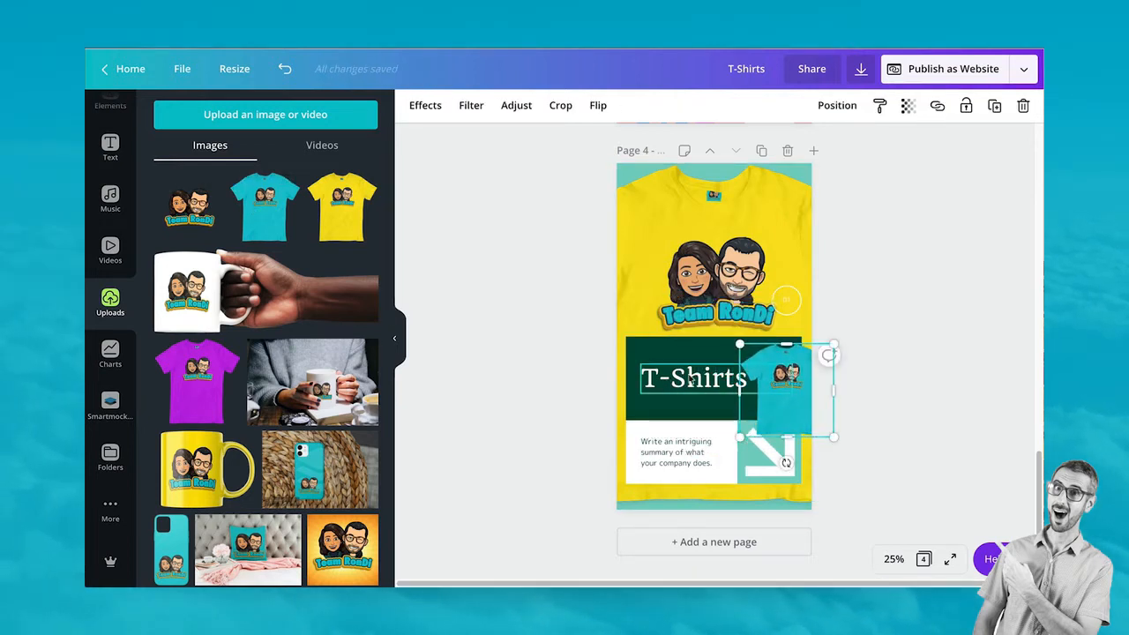
pyautogui.moveTo(785, 429); pyautogui.dragTo(784, 426)
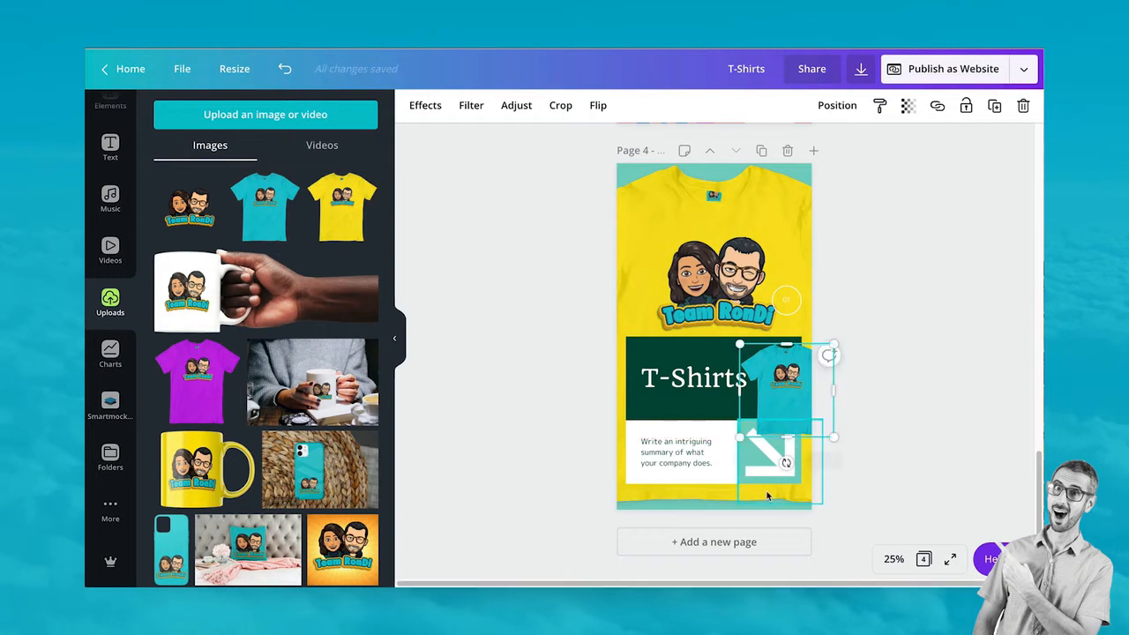
pyautogui.click(770, 469)
# Set the T-Shirts heading font to Peace Sans and make its rectangle blue
pyautogui.click(663, 370)
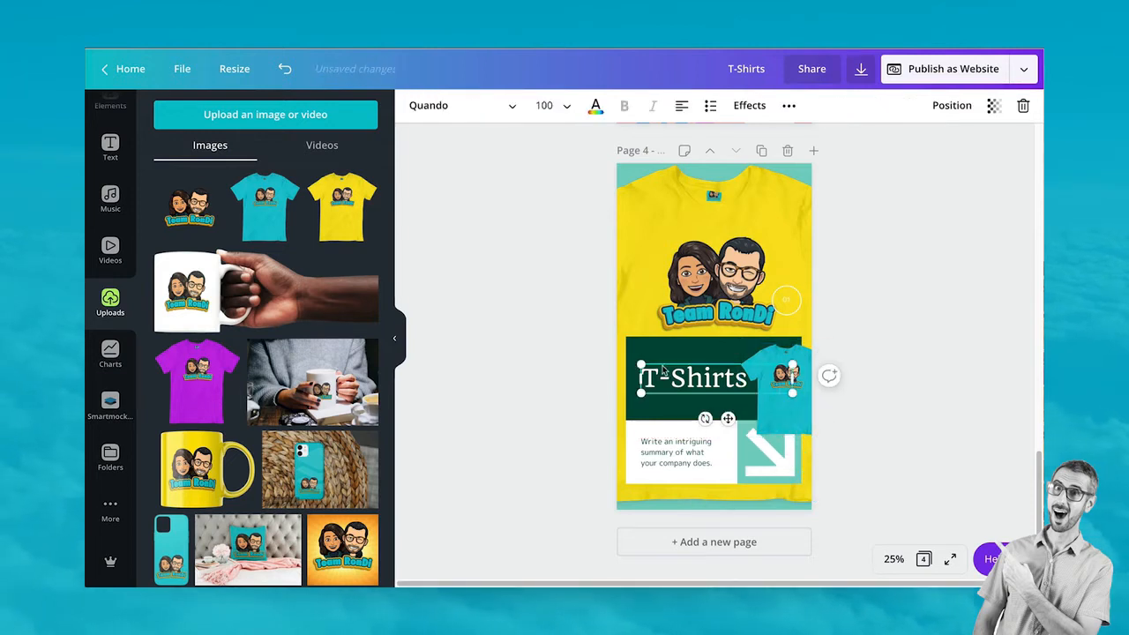
pyautogui.click(446, 105)
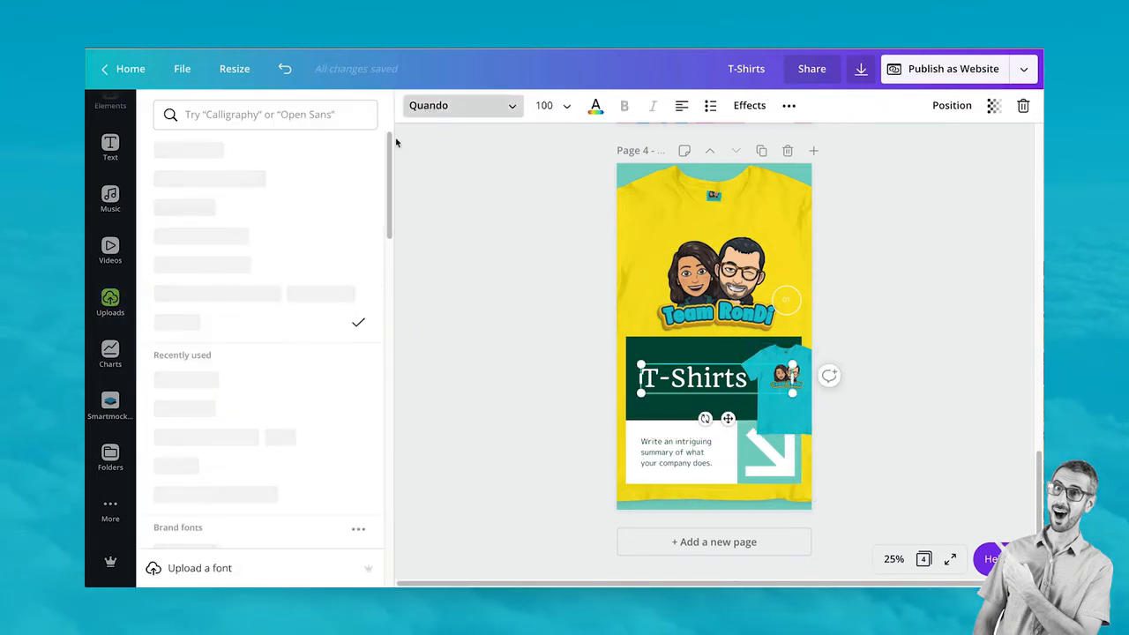
pyautogui.scroll(-1, 251, 366)
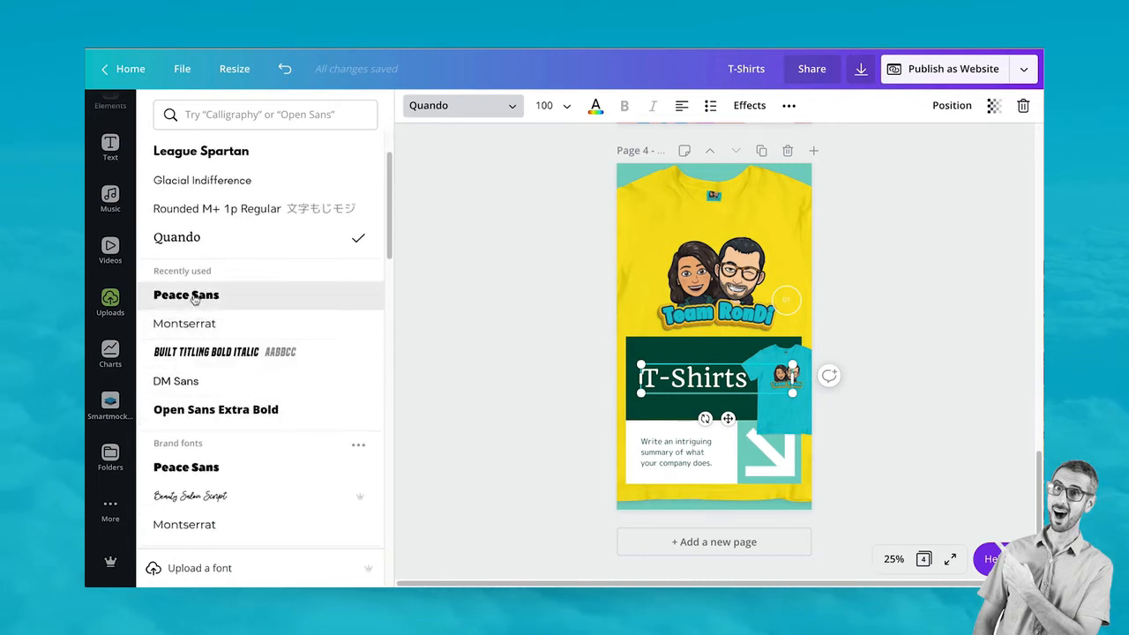
pyautogui.click(194, 297)
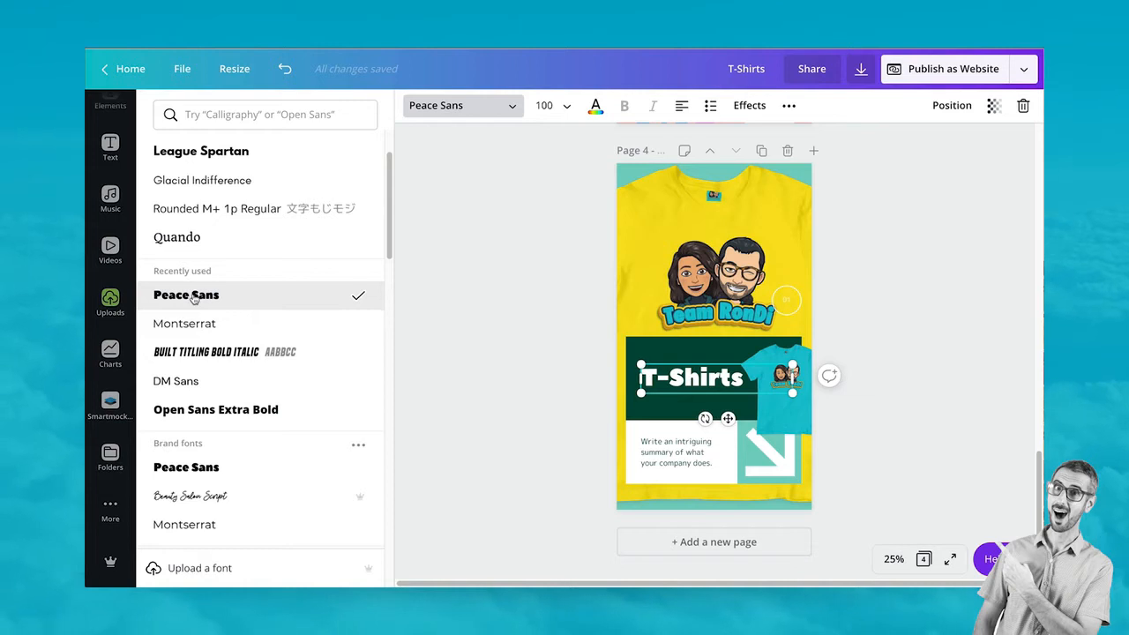
pyautogui.click(703, 344)
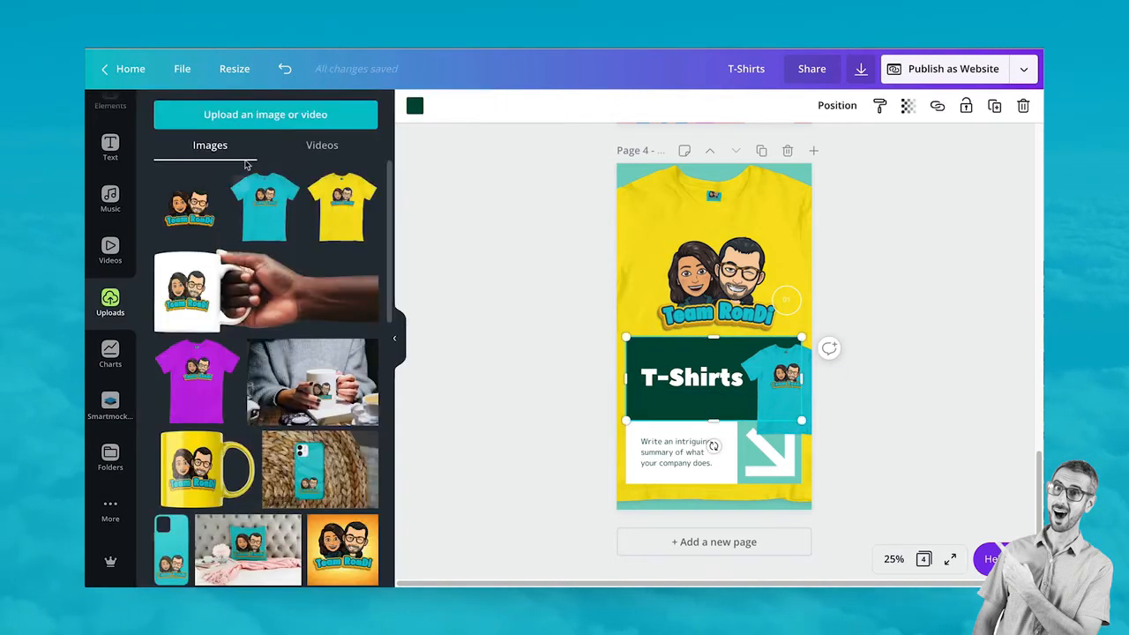
pyautogui.click(414, 106)
pyautogui.click(179, 255)
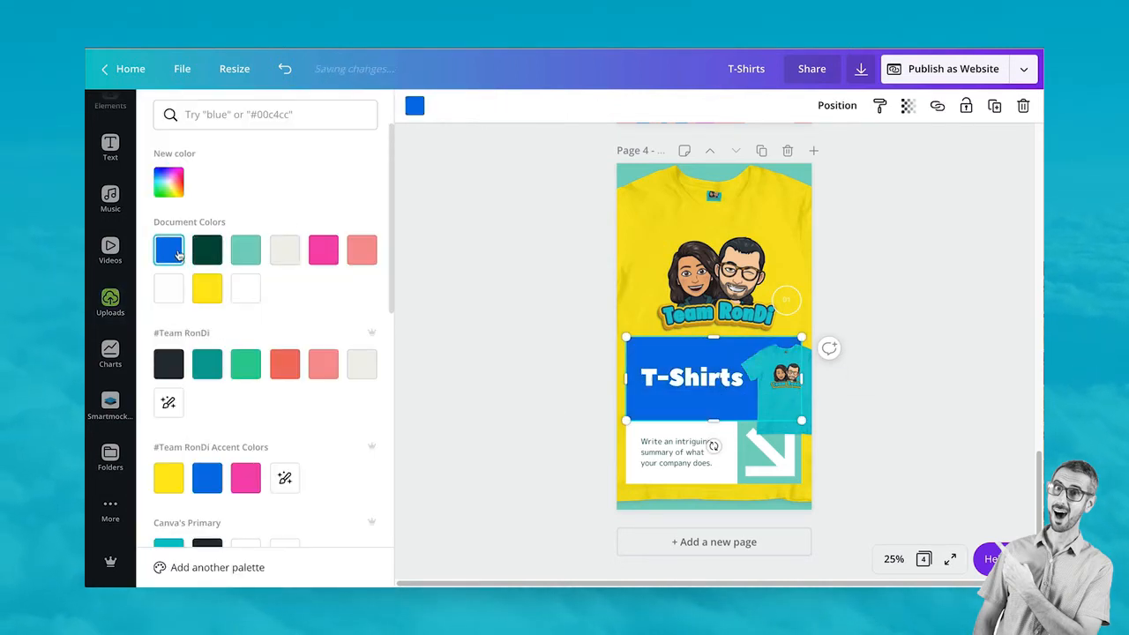
# Ungroup the arrow tile, make its square pink, and nudge the teal t-shirt image
pyautogui.click(755, 456)
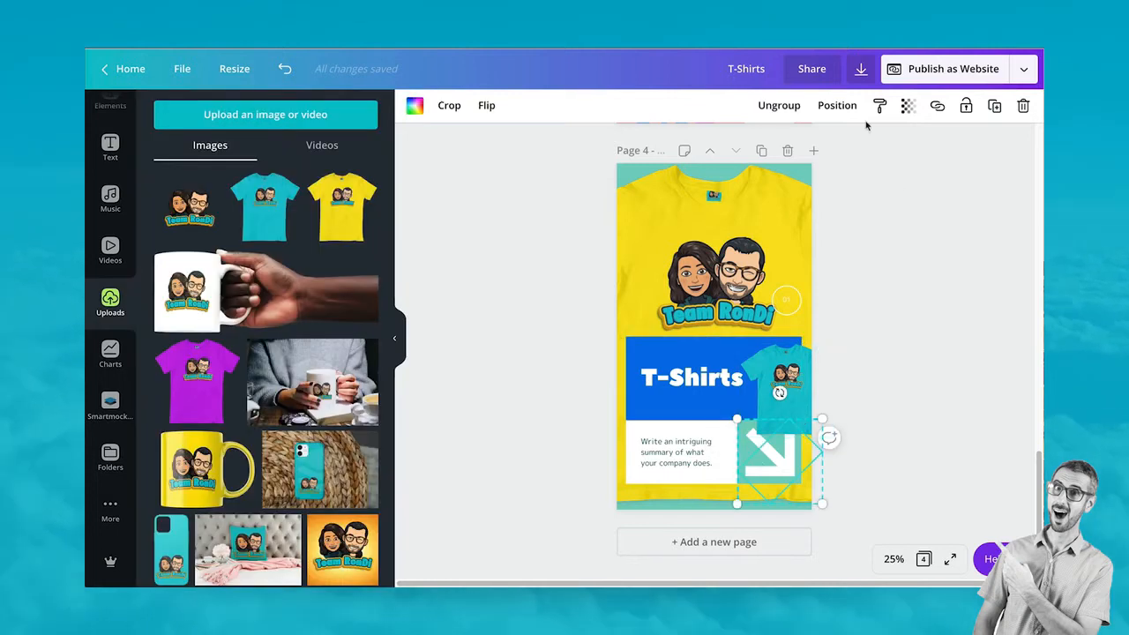
pyautogui.click(783, 106)
pyautogui.click(884, 306)
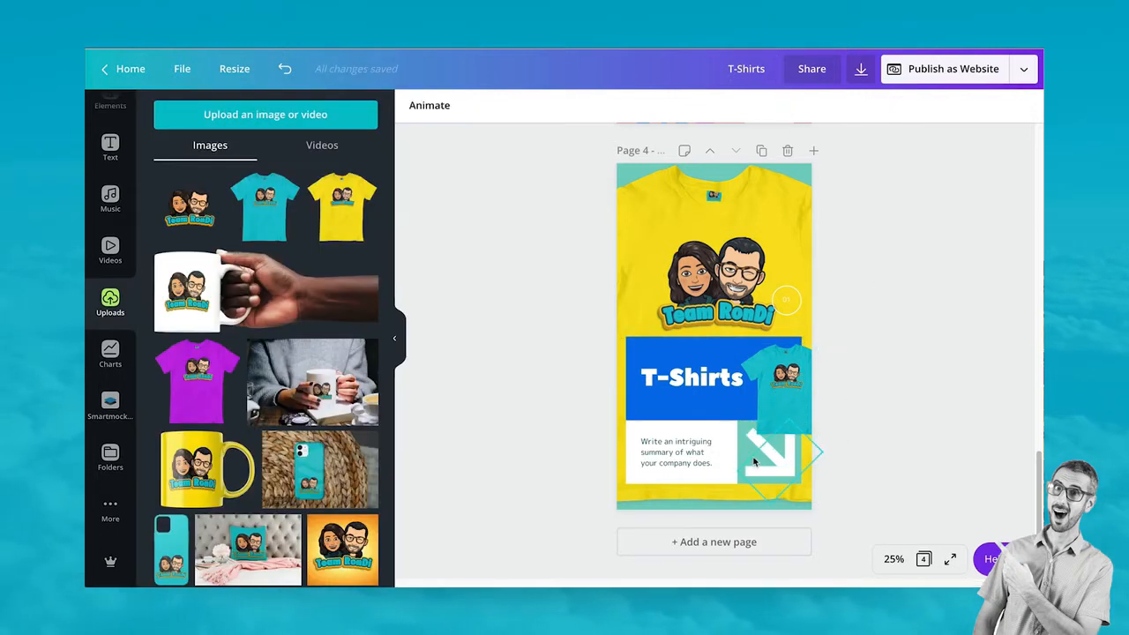
pyautogui.click(742, 450)
pyautogui.click(415, 105)
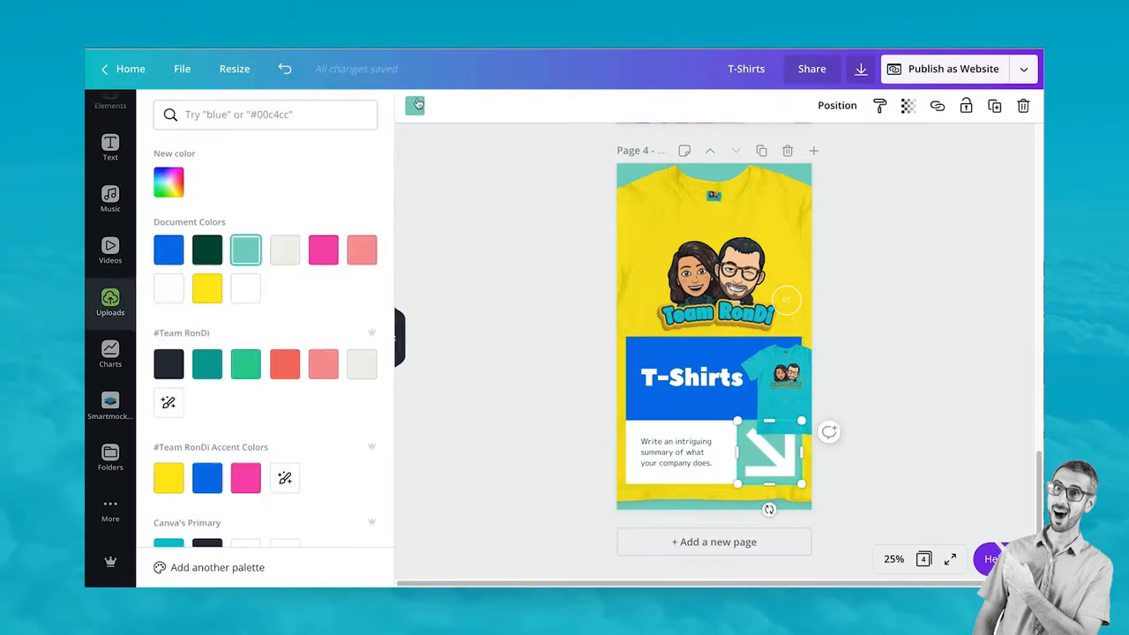
pyautogui.click(363, 247)
pyautogui.click(796, 381)
pyautogui.moveTo(797, 381); pyautogui.dragTo(789, 387)
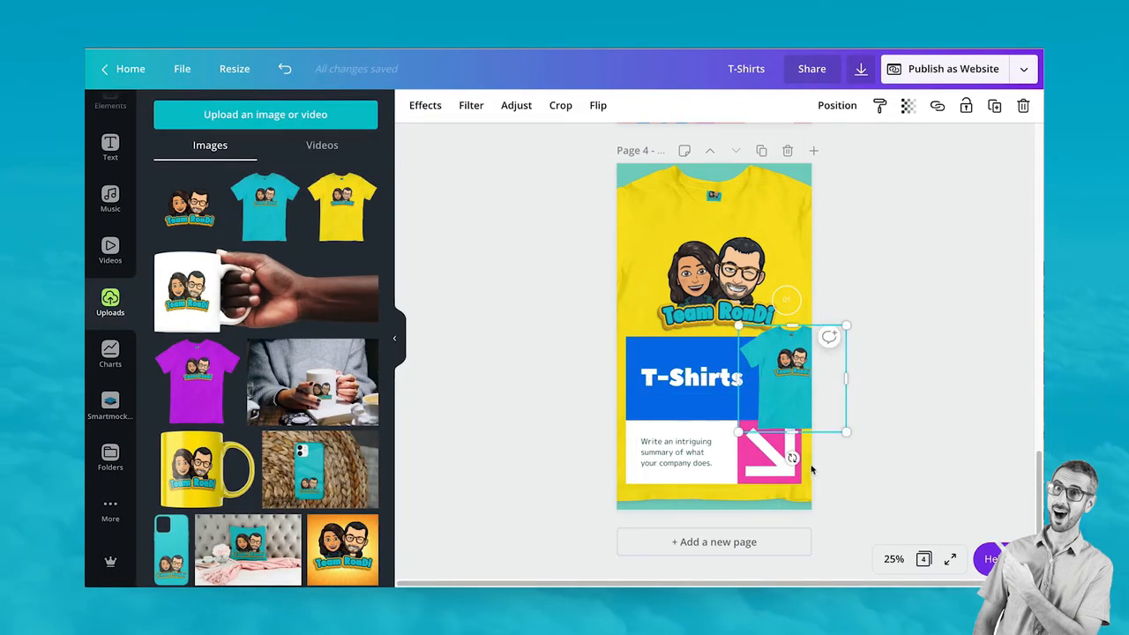
# Group the pink square with the white arrow and bring the group forward
pyautogui.click(745, 447)
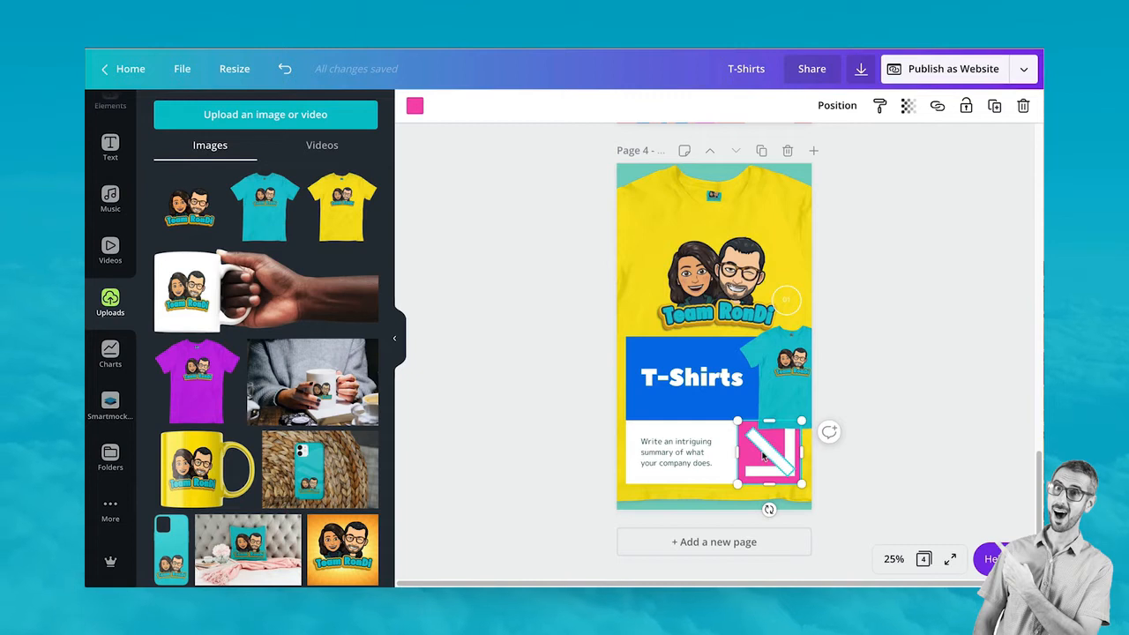
pyautogui.keyDown('shift'); pyautogui.click(761, 471); pyautogui.keyUp('shift')
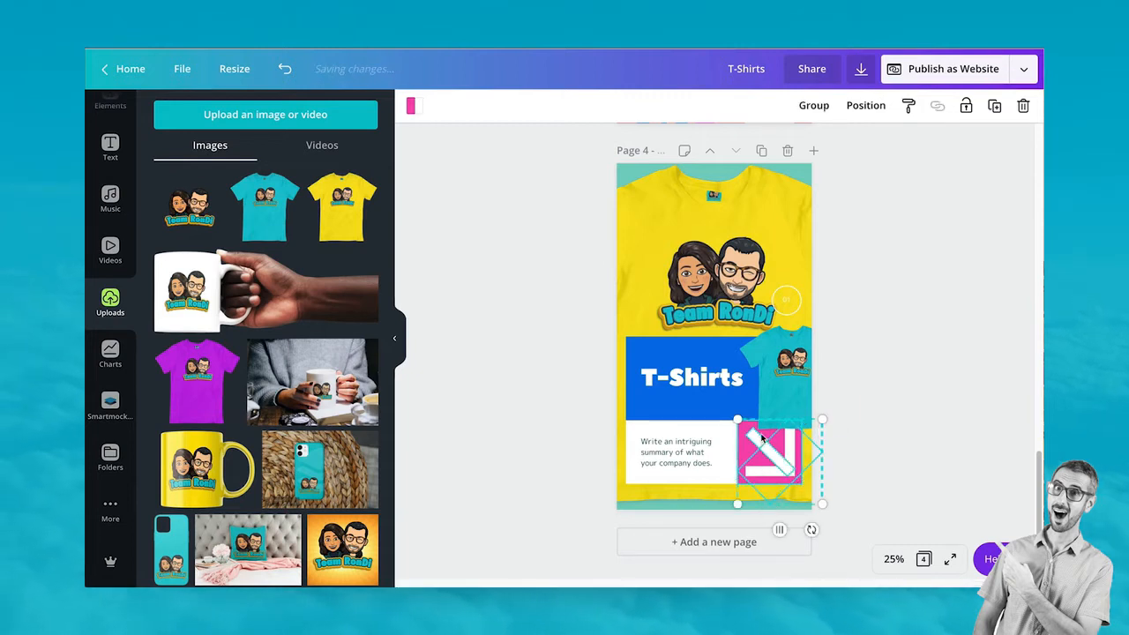
pyautogui.click(813, 105)
pyautogui.click(837, 104)
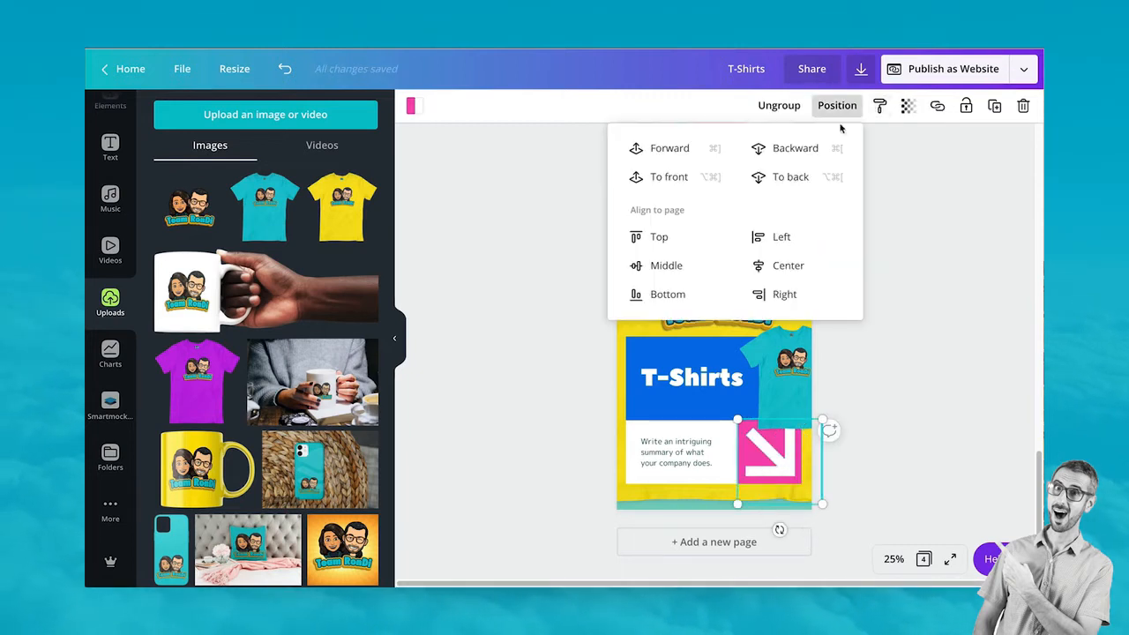
pyautogui.click(692, 151)
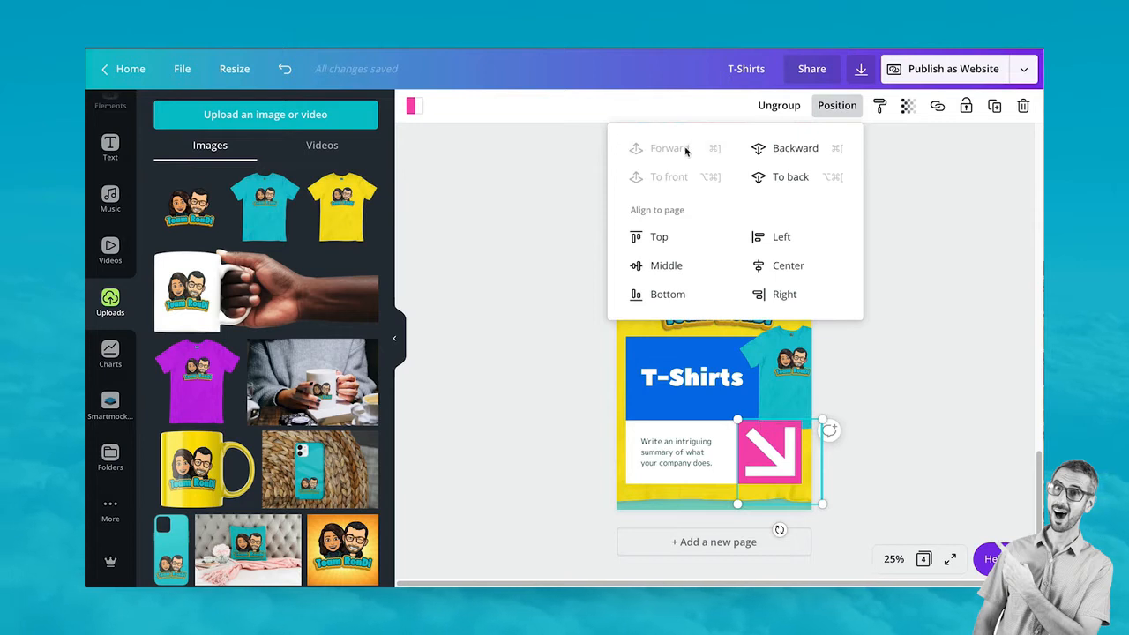
pyautogui.click(893, 423)
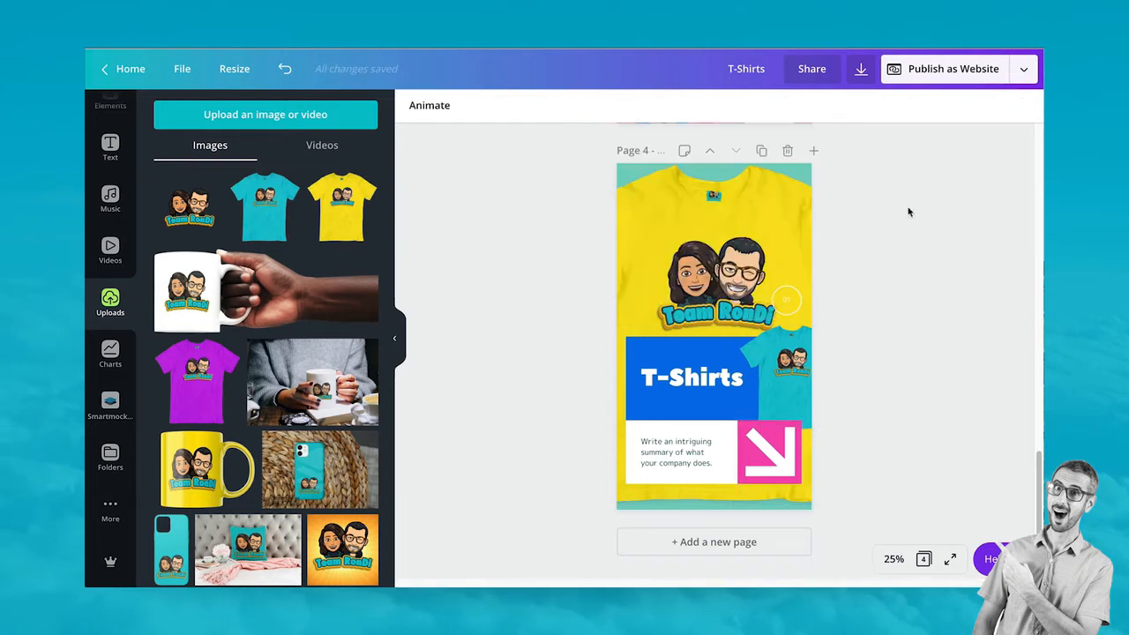
# Replace the placeholder summary with 'become an official RonTeam Superfan!'
pyautogui.click(679, 464)
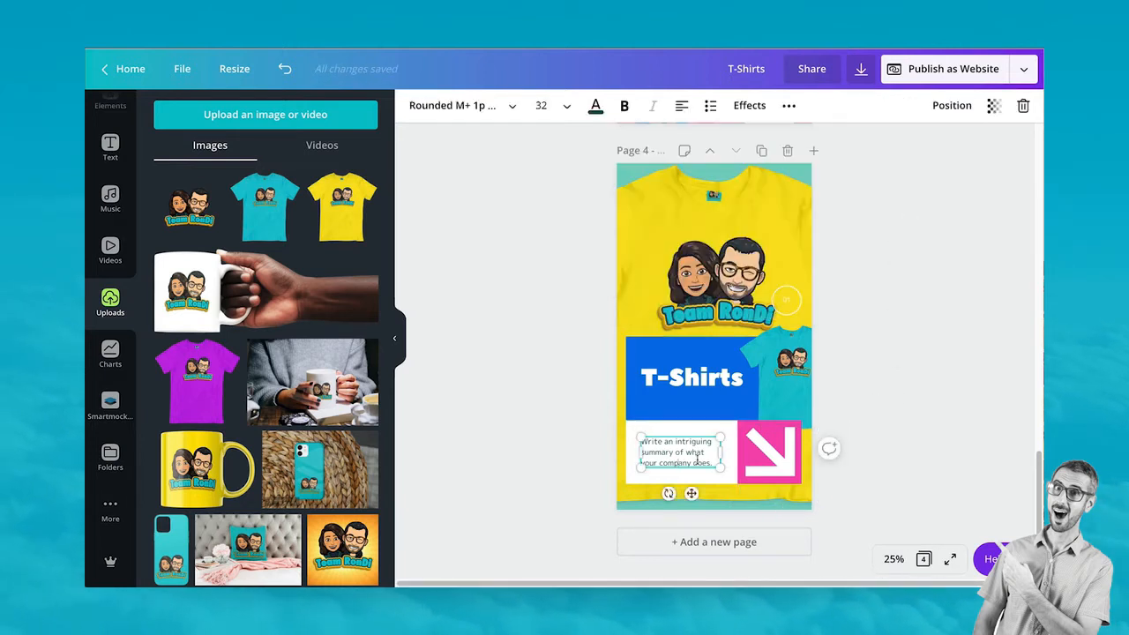
pyautogui.moveTo(712, 458); pyautogui.dragTo(643, 435)
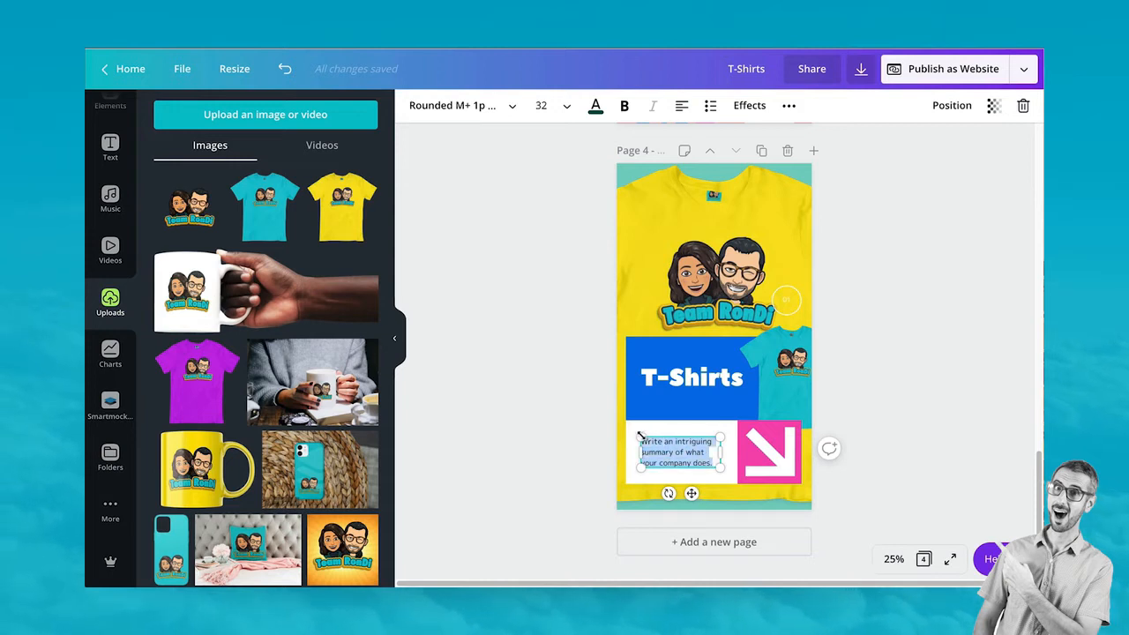
pyautogui.press('BackSpace')
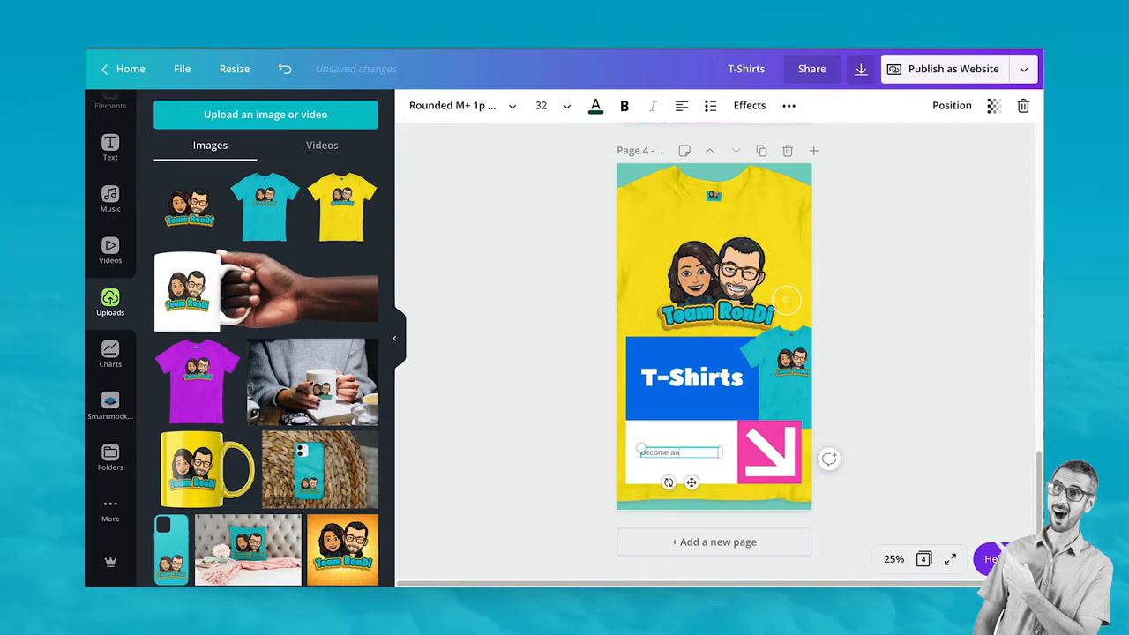
pyautogui.write('become an official RonDi')
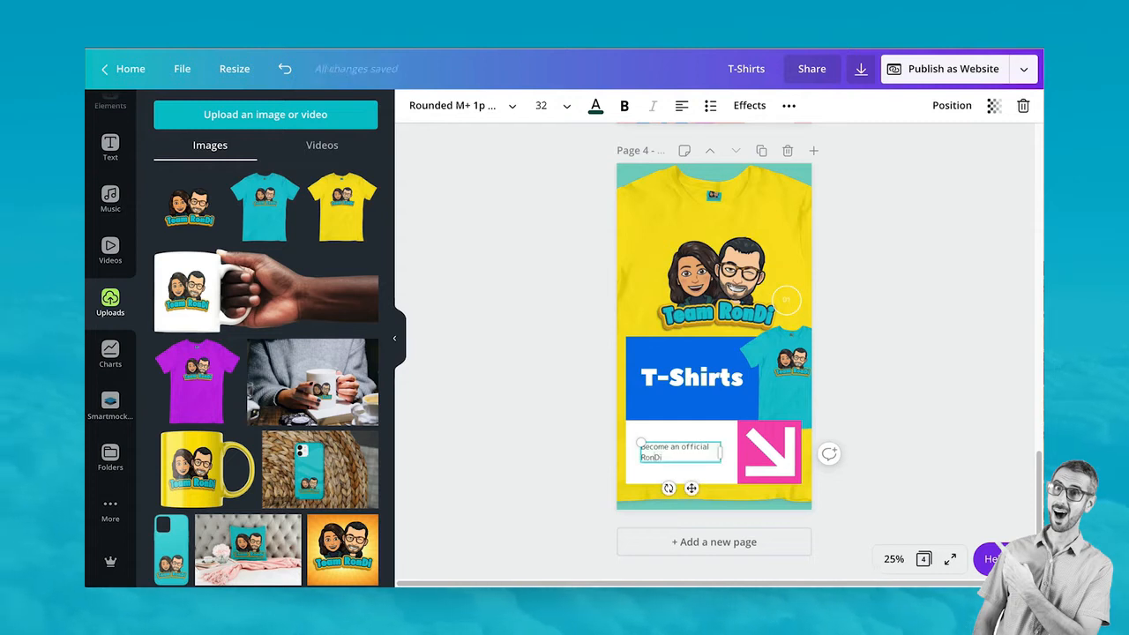
pyautogui.write('Team ')
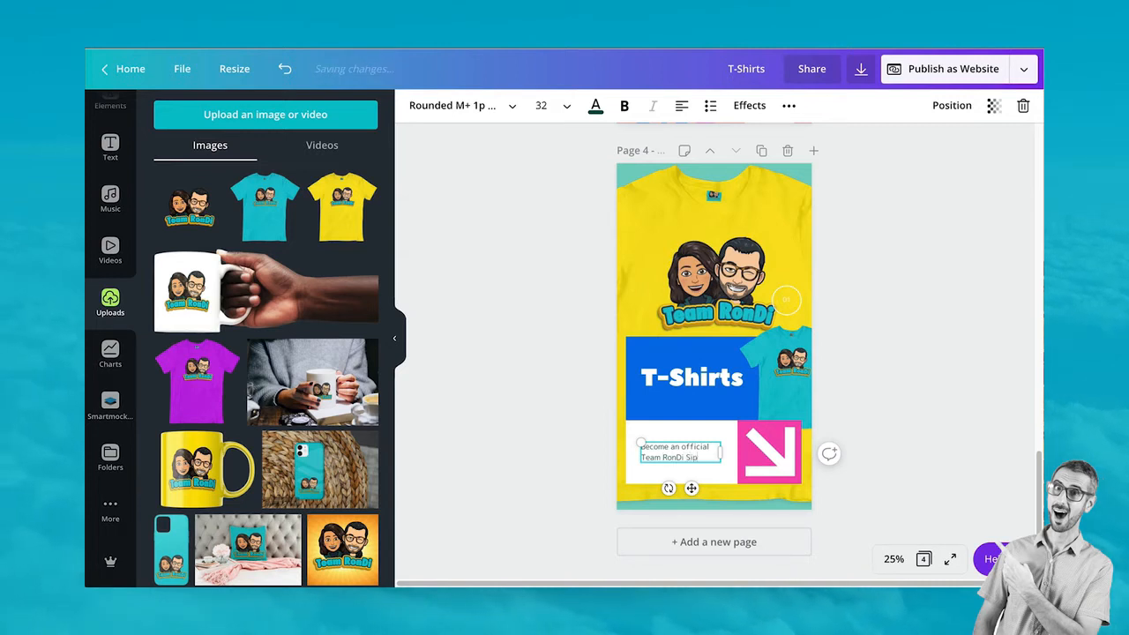
pyautogui.write(' Superfan!')
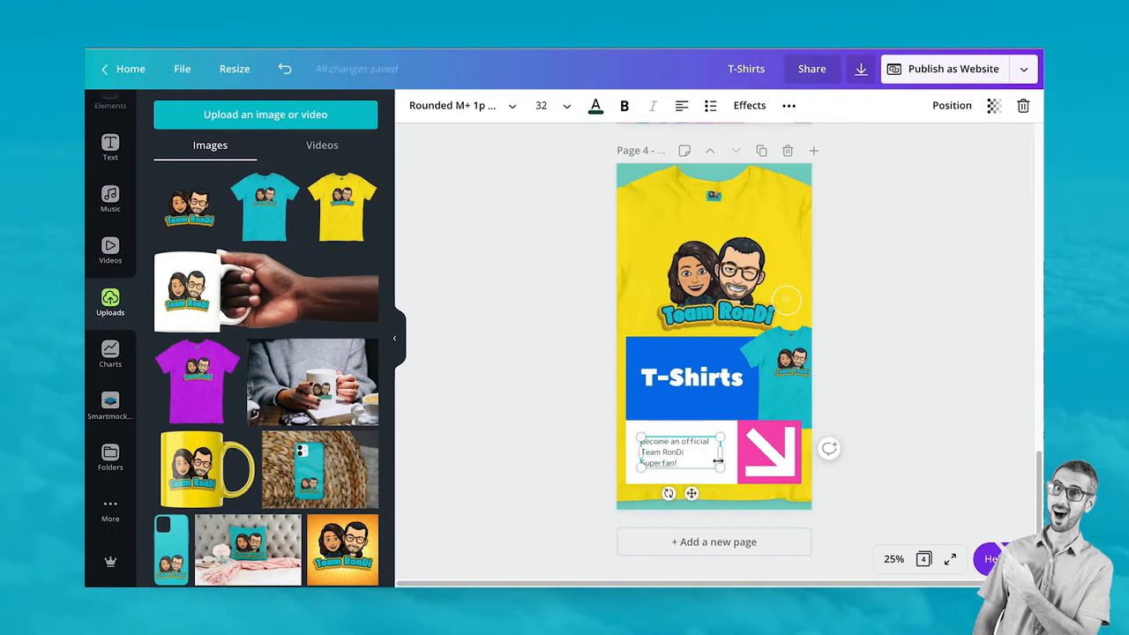
# Set the tagline font to Montserrat and widen it to wrap onto two lines
pyautogui.hotkey('ctrl', 'a')
pyautogui.click(441, 106)
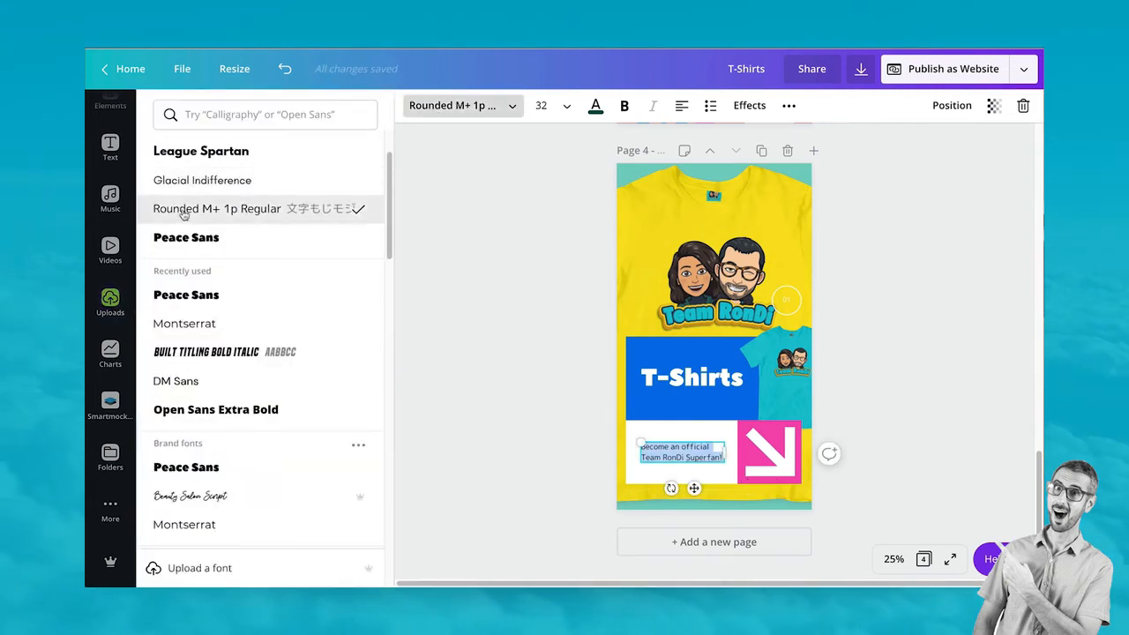
pyautogui.scroll(3, 201, 293)
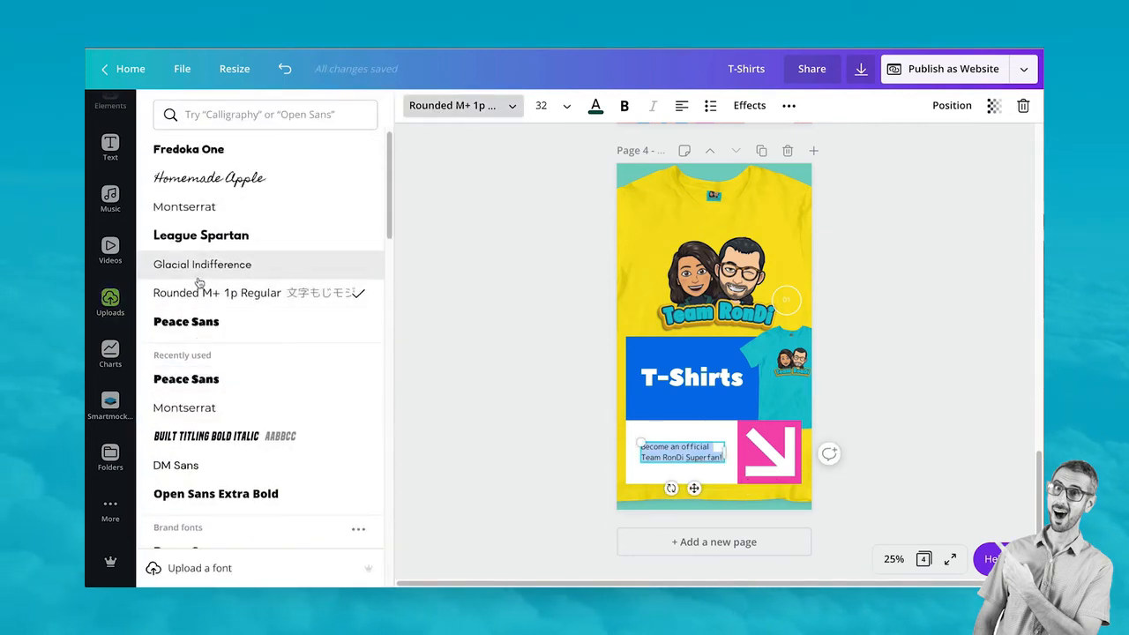
pyautogui.click(204, 205)
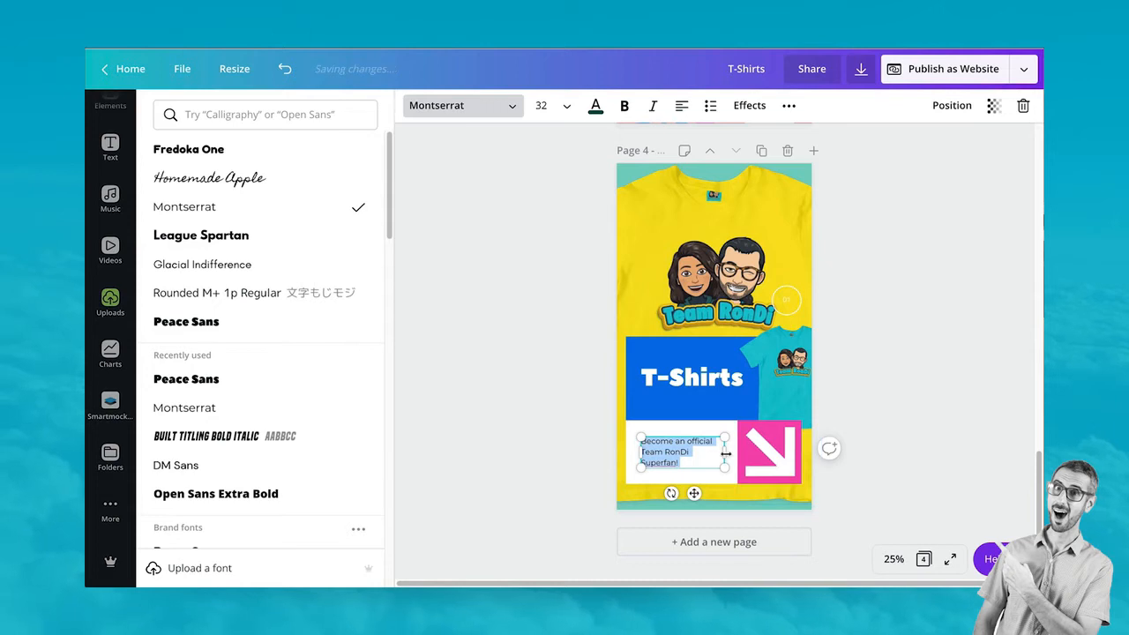
pyautogui.moveTo(726, 452); pyautogui.dragTo(731, 452)
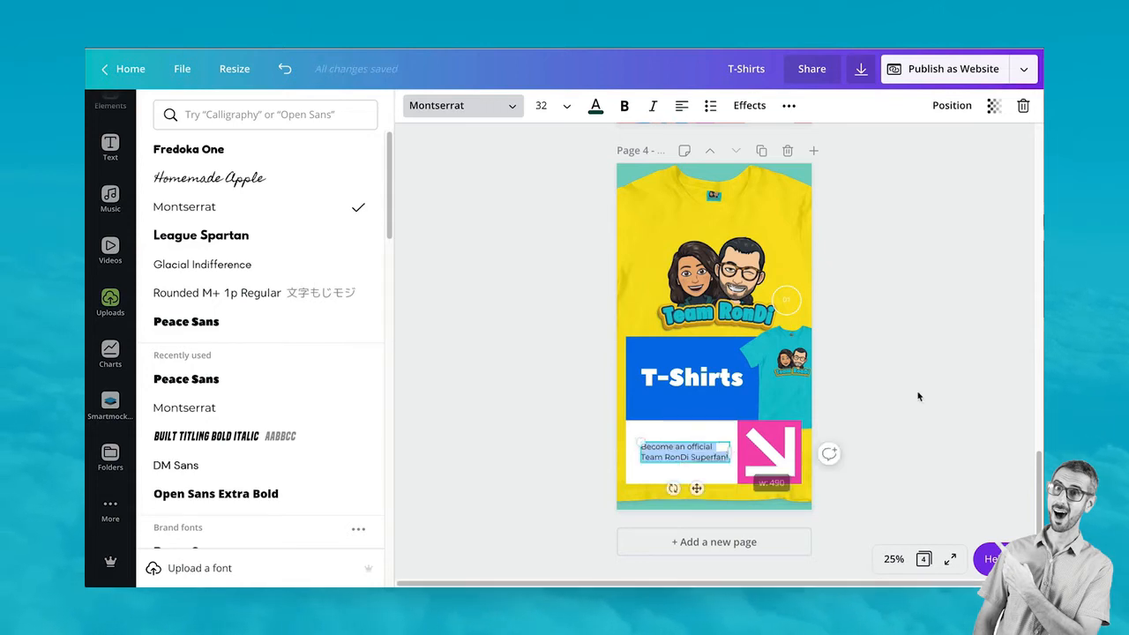
pyautogui.click(700, 464)
pyautogui.moveTo(652, 449); pyautogui.dragTo(651, 448)
# Make the tagline text blue, undoing an accidental white page background
pyautogui.click(600, 107)
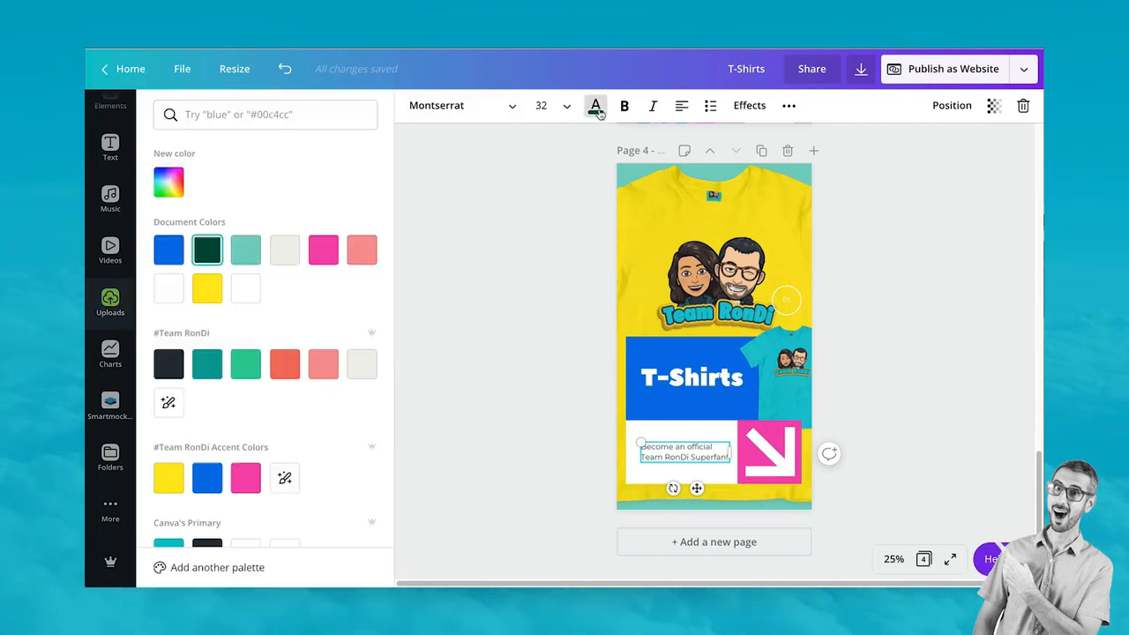
pyautogui.click(166, 251)
pyautogui.click(465, 335)
pyautogui.click(360, 251)
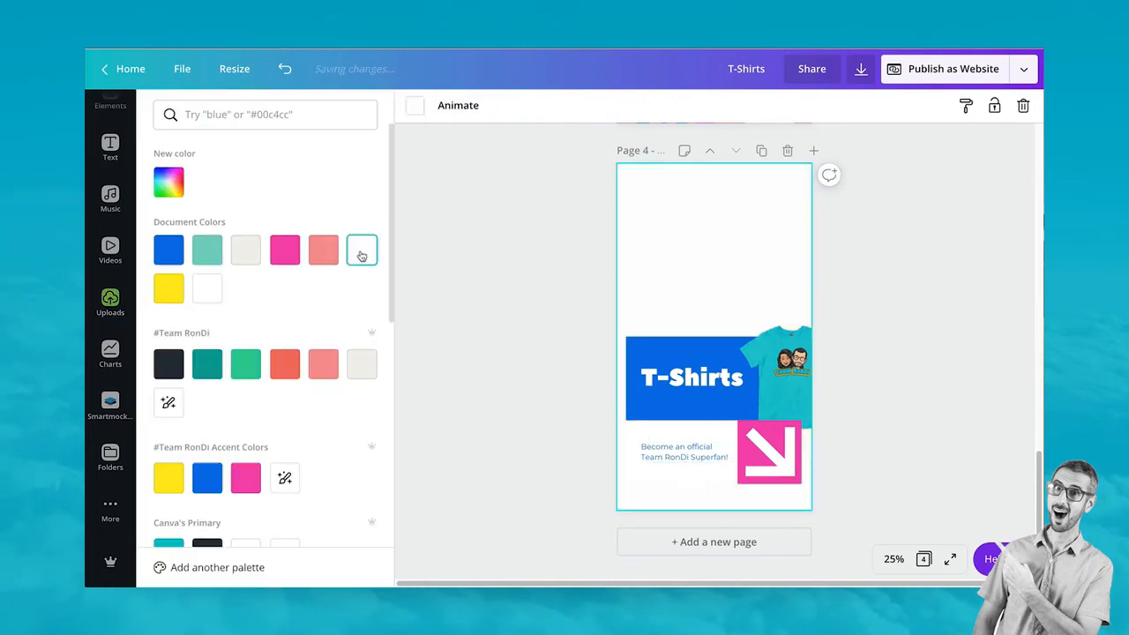
pyautogui.press('super+z')
pyautogui.click(564, 204)
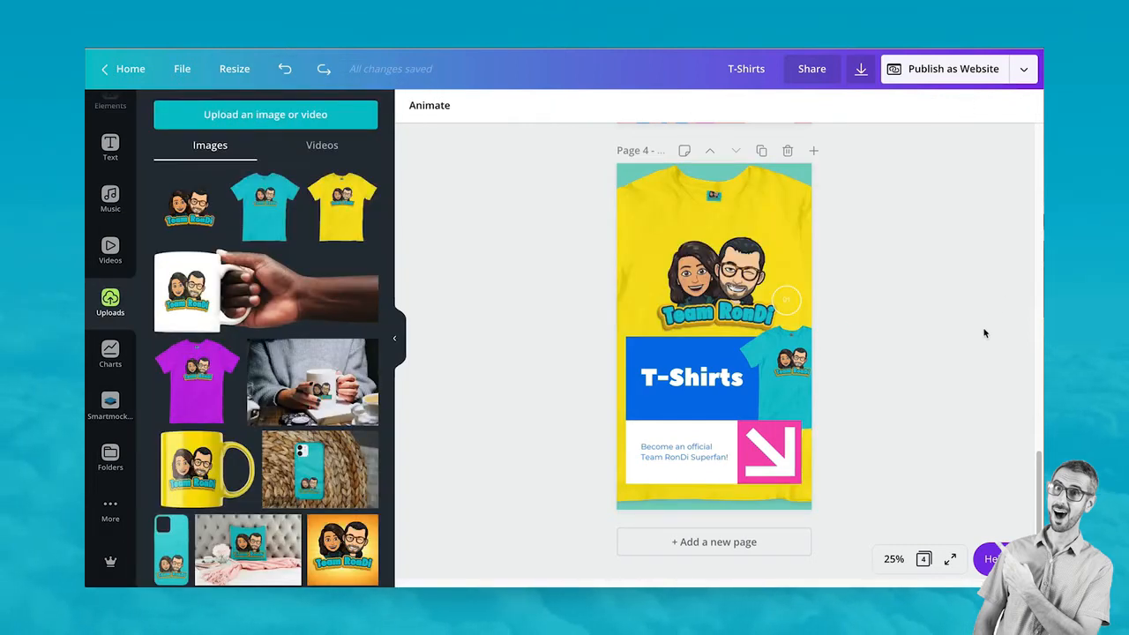
# Bring the teal t-shirt image in front of the pink arrow box
pyautogui.scroll(3, 981, 336)
pyautogui.scroll(-3, 980, 357)
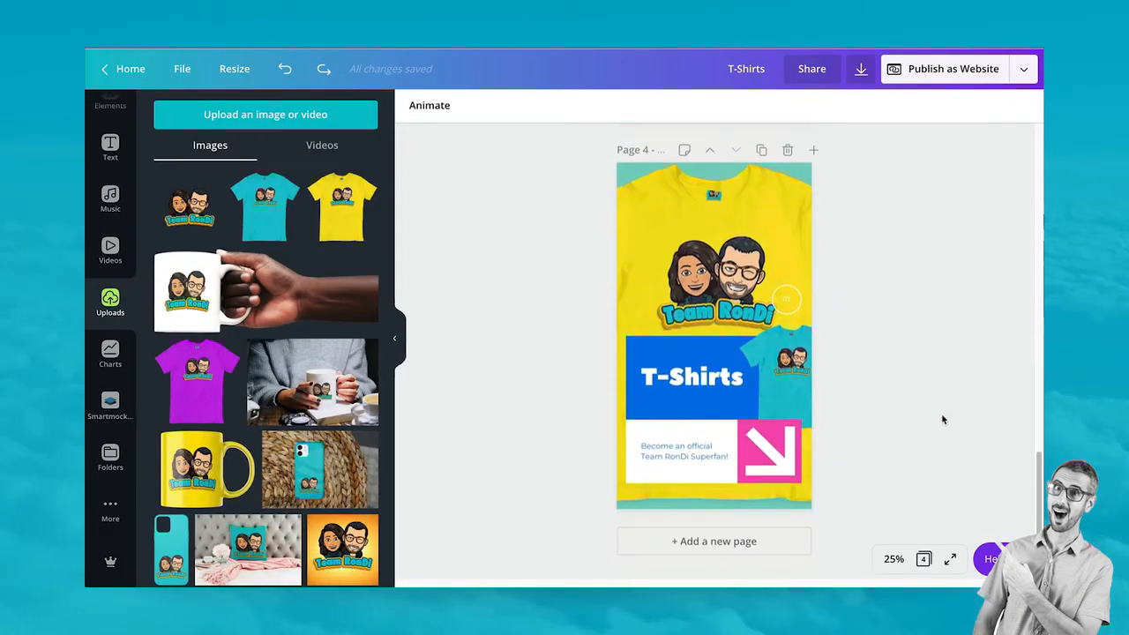
pyautogui.scroll(1, 941, 422)
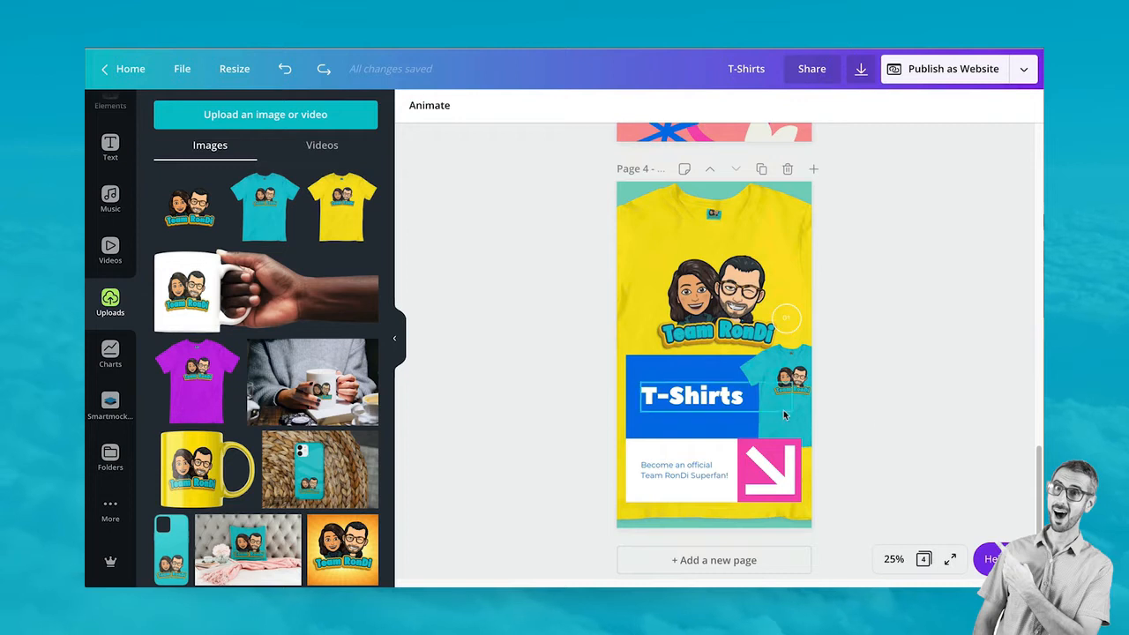
pyautogui.click(750, 397)
pyautogui.click(796, 436)
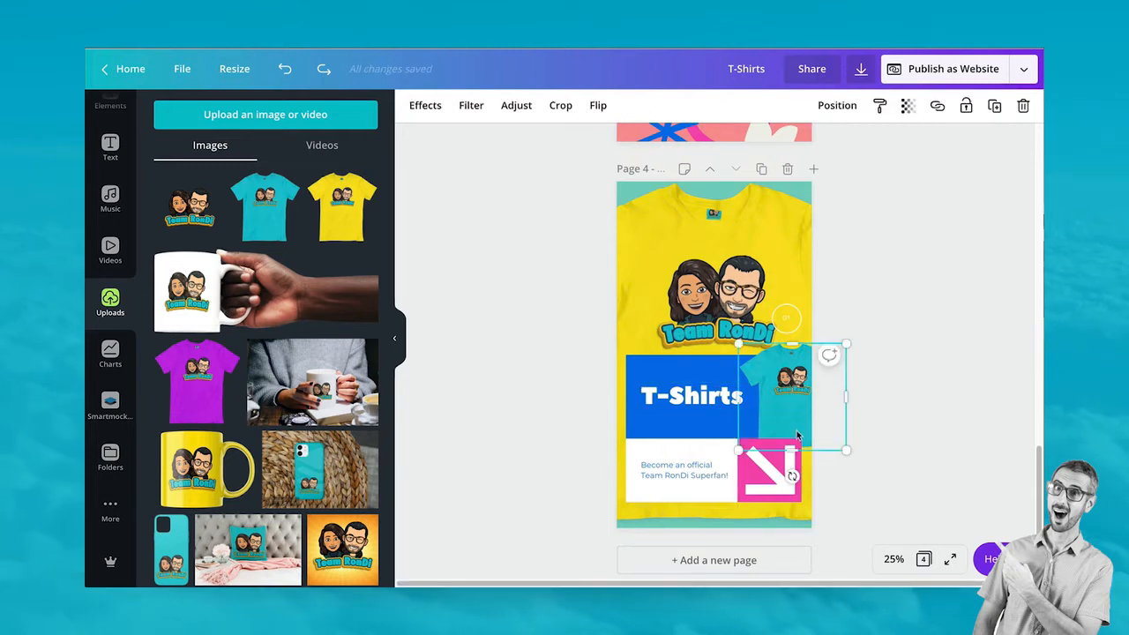
pyautogui.click(837, 105)
pyautogui.click(689, 152)
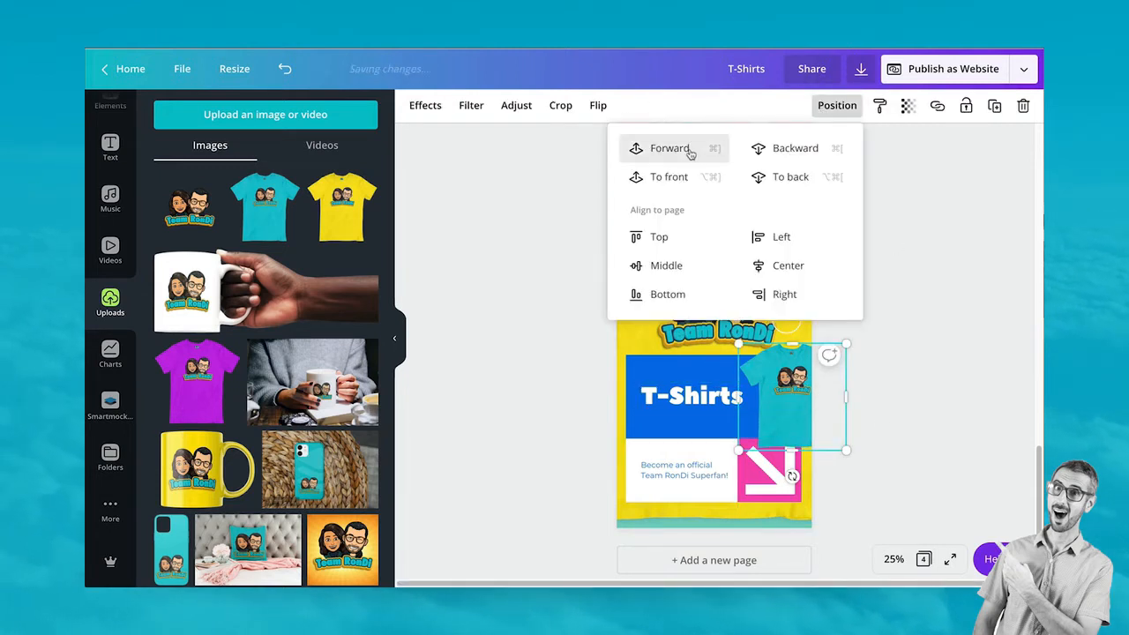
pyautogui.click(1015, 427)
# Shrink the teal t-shirt image slightly and narrow the T-Shirts heading box
pyautogui.click(794, 418)
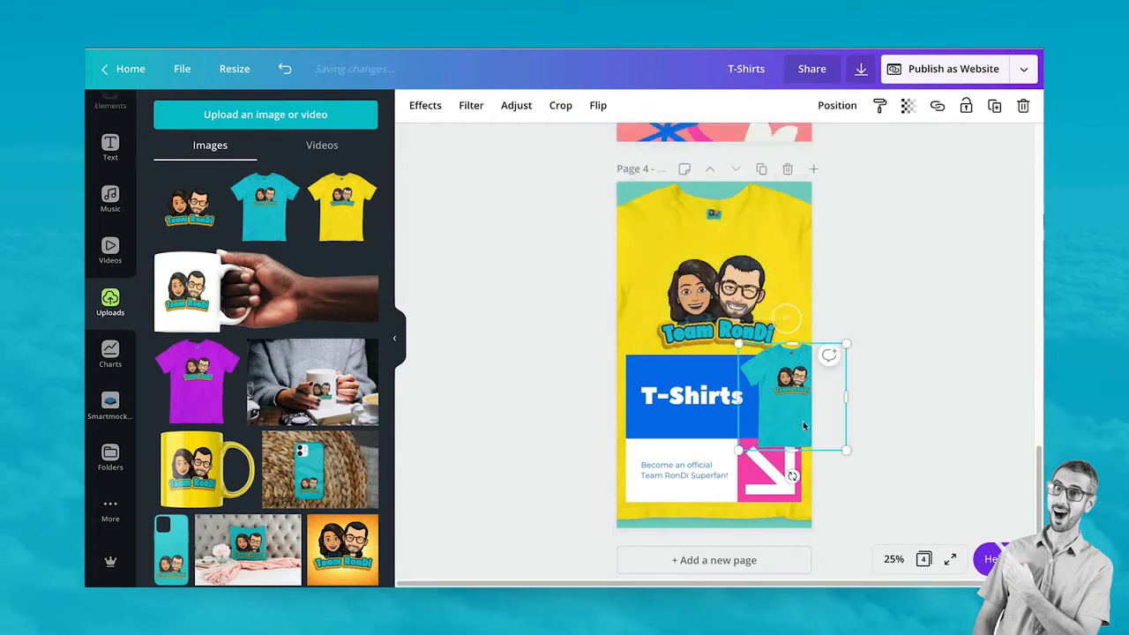
pyautogui.moveTo(839, 450); pyautogui.dragTo(835, 439)
pyautogui.click(918, 380)
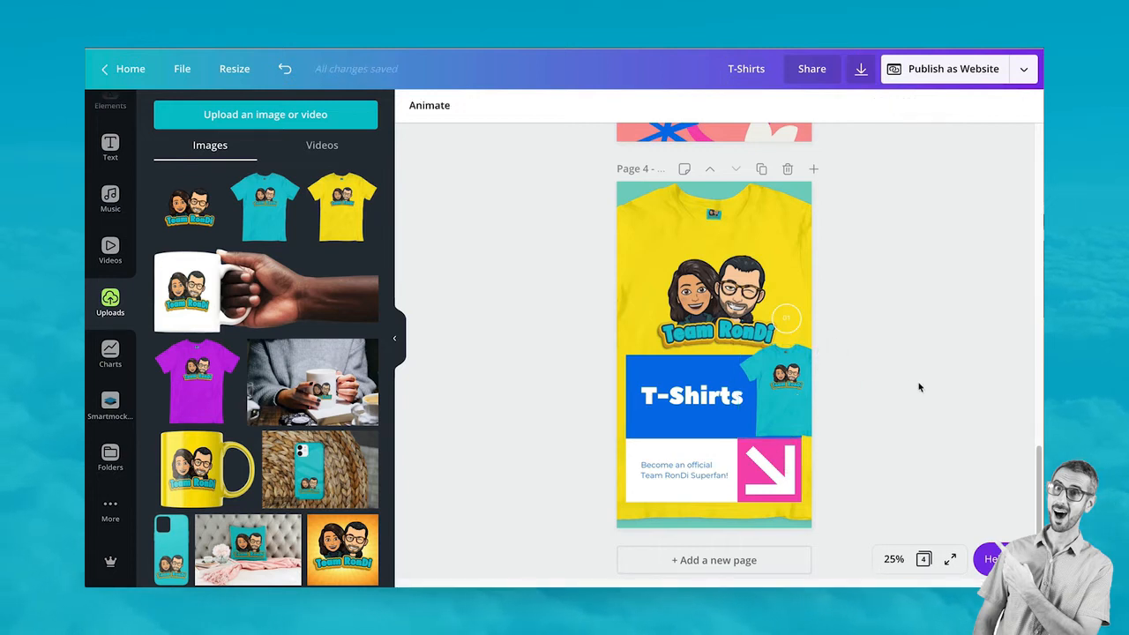
pyautogui.click(780, 412)
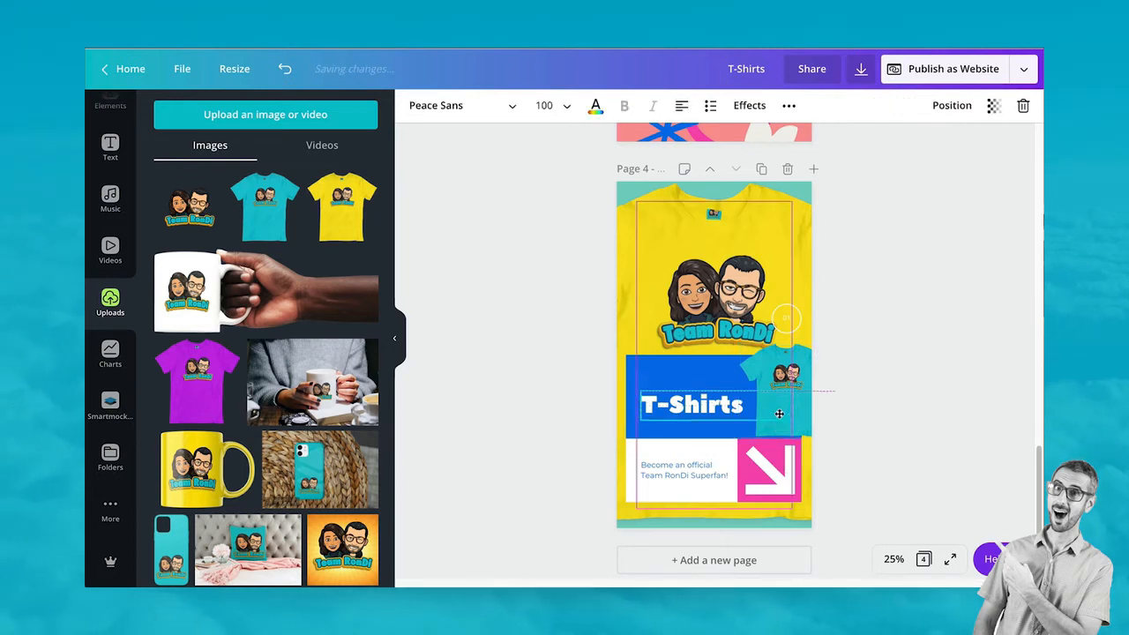
pyautogui.moveTo(791, 399)
pyautogui.mouseDown()
pyautogui.moveTo(748, 399)
pyautogui.moveTo(805, 396)
pyautogui.mouseUp()
pyautogui.click(803, 394)
pyautogui.click(842, 339)
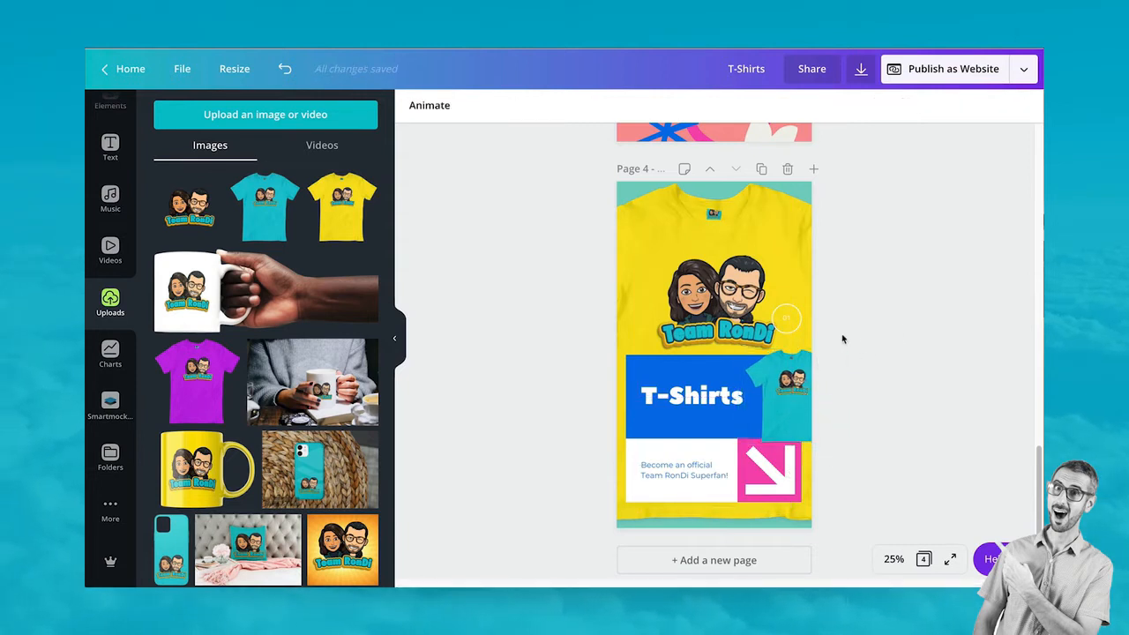
# Delete the stray text box beside the Team RonDi logo
pyautogui.click(791, 327)
pyautogui.click(791, 328)
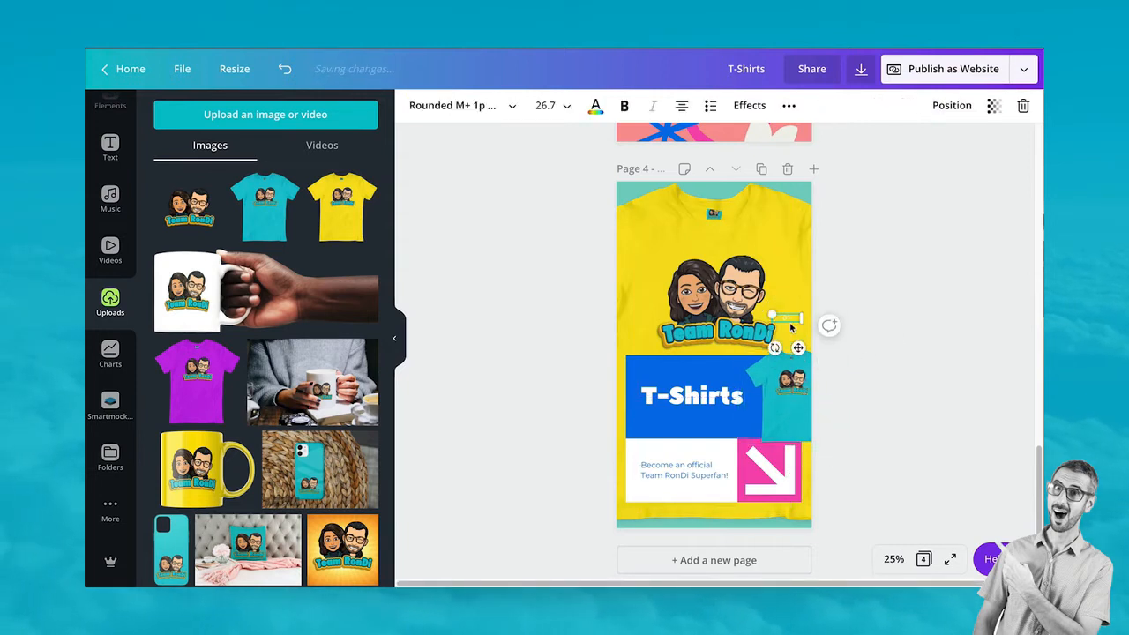
pyautogui.click(935, 275)
pyautogui.click(785, 319)
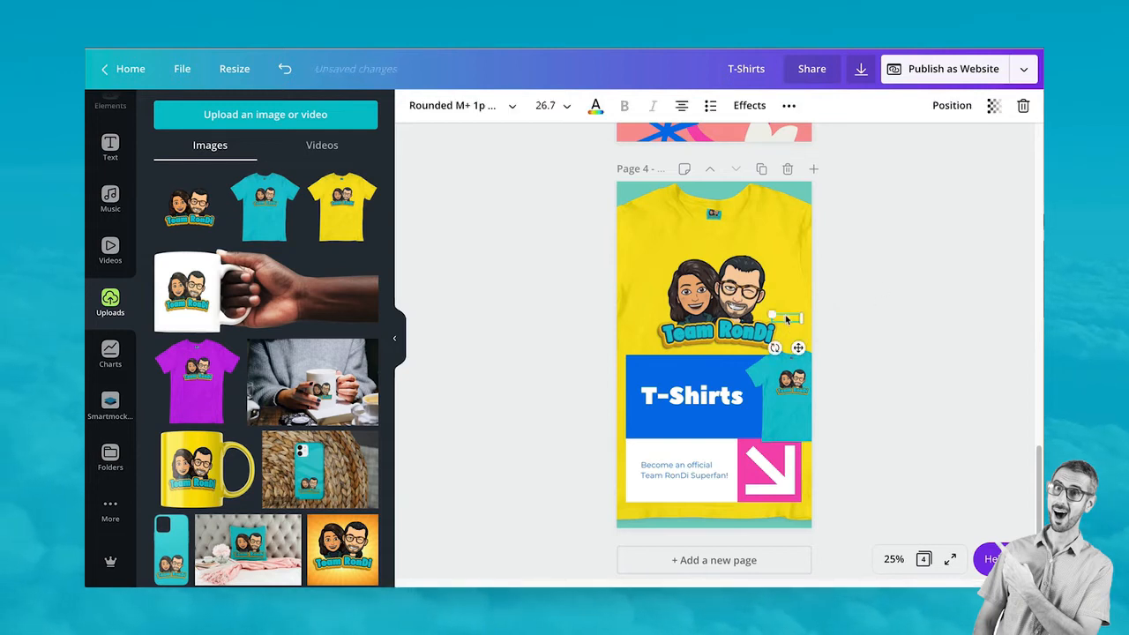
pyautogui.press('Delete')
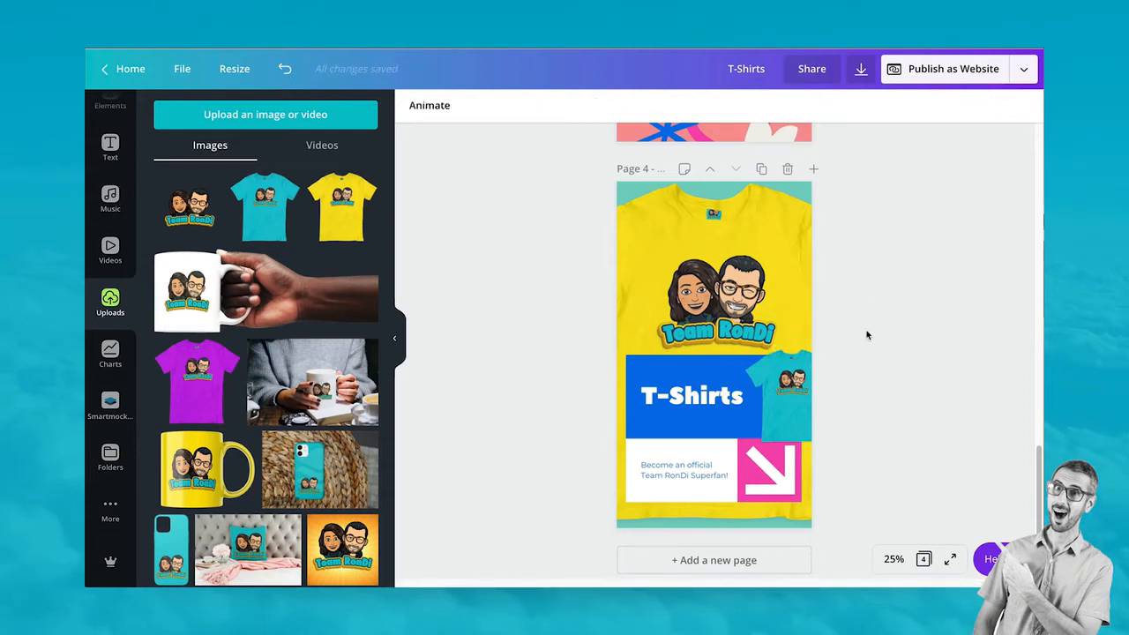
# Move the T-Shirts page up two places so it directly follows the Sunny's Toys cover
pyautogui.scroll(2, 874, 322)
pyautogui.scroll(-3, 882, 335)
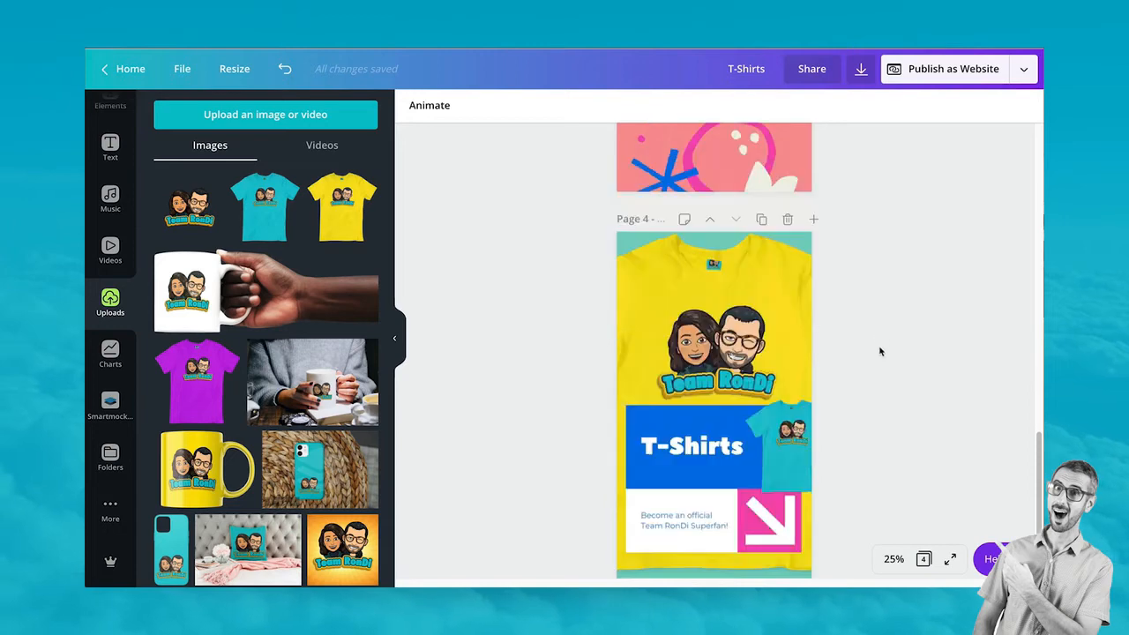
pyautogui.scroll(4, 864, 412)
pyautogui.scroll(-1, 860, 414)
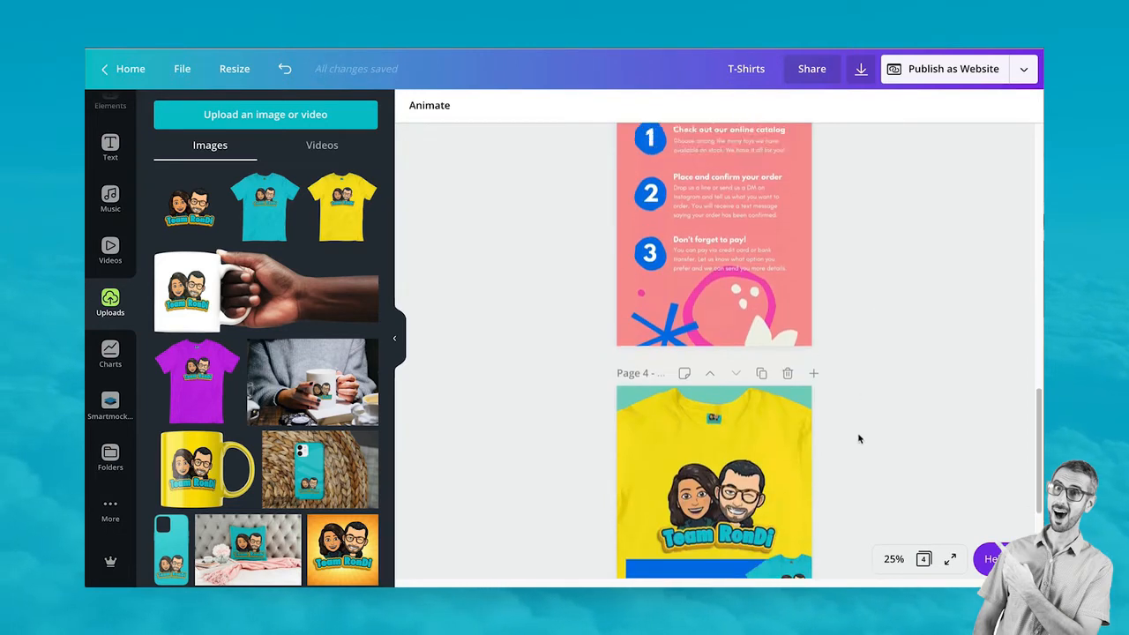
pyautogui.scroll(9, 856, 441)
pyautogui.scroll(2, 854, 450)
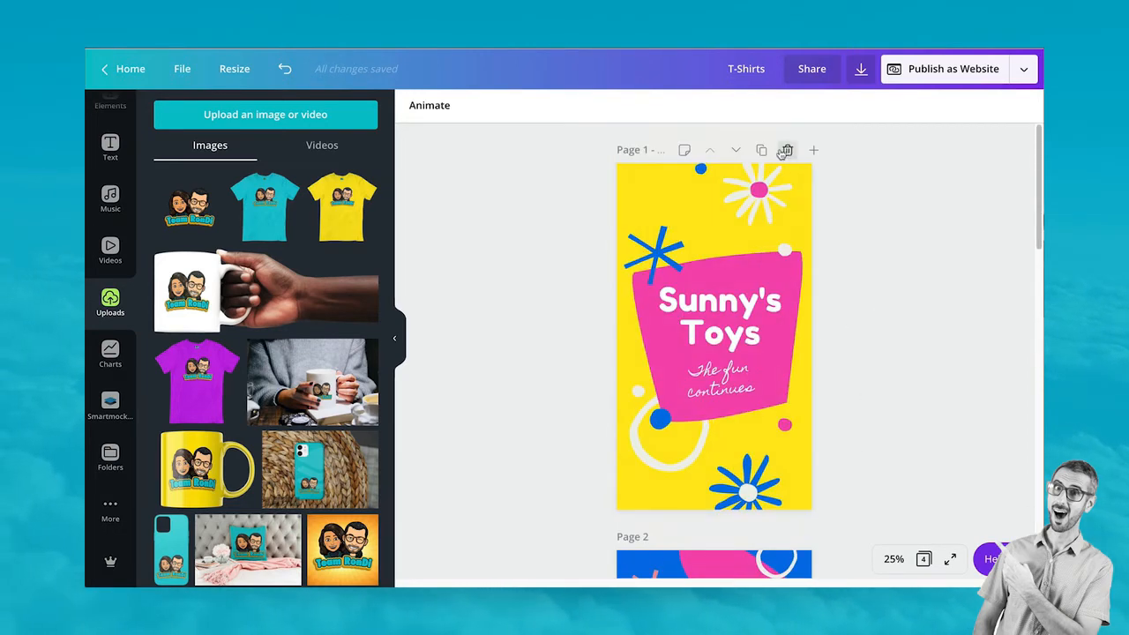
pyautogui.scroll(-4, 807, 474)
pyautogui.scroll(-15, 807, 473)
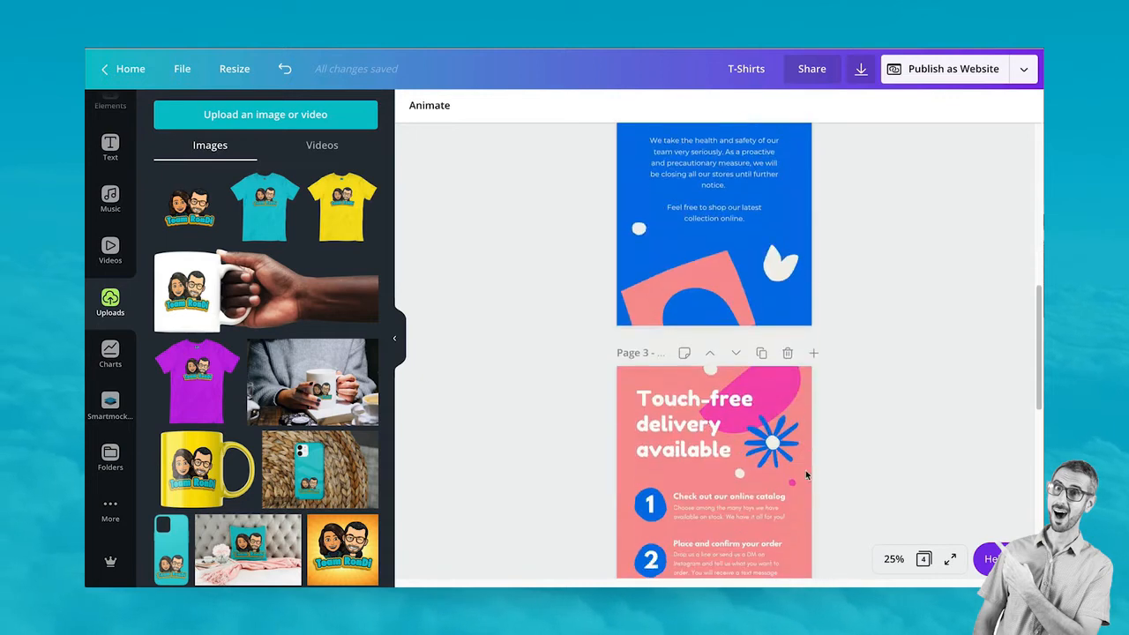
pyautogui.click(713, 264)
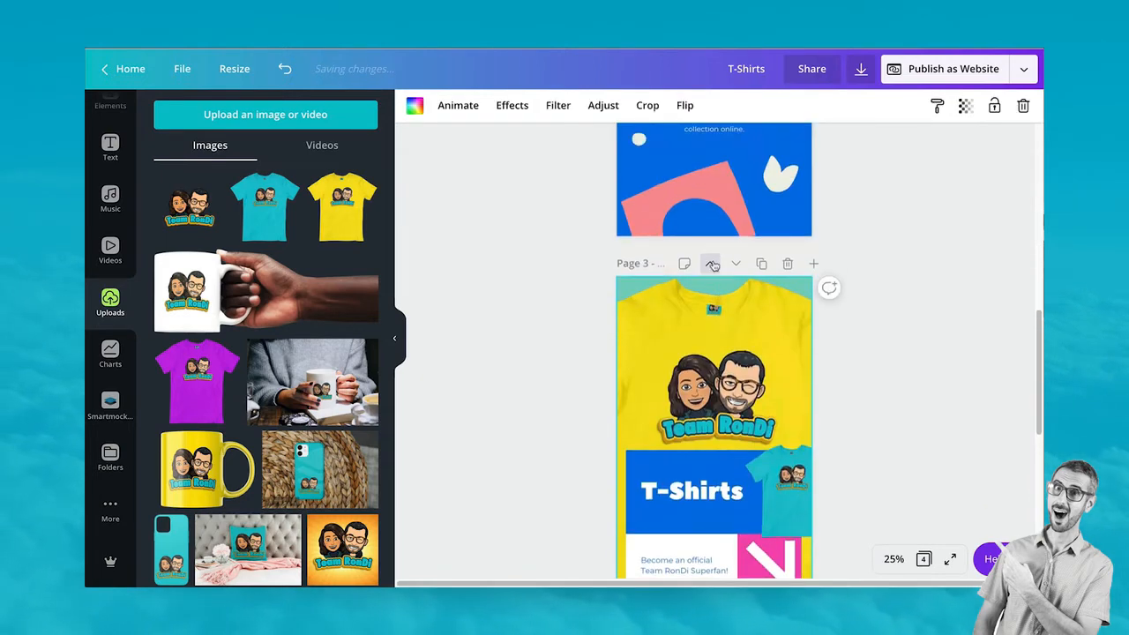
pyautogui.click(713, 264)
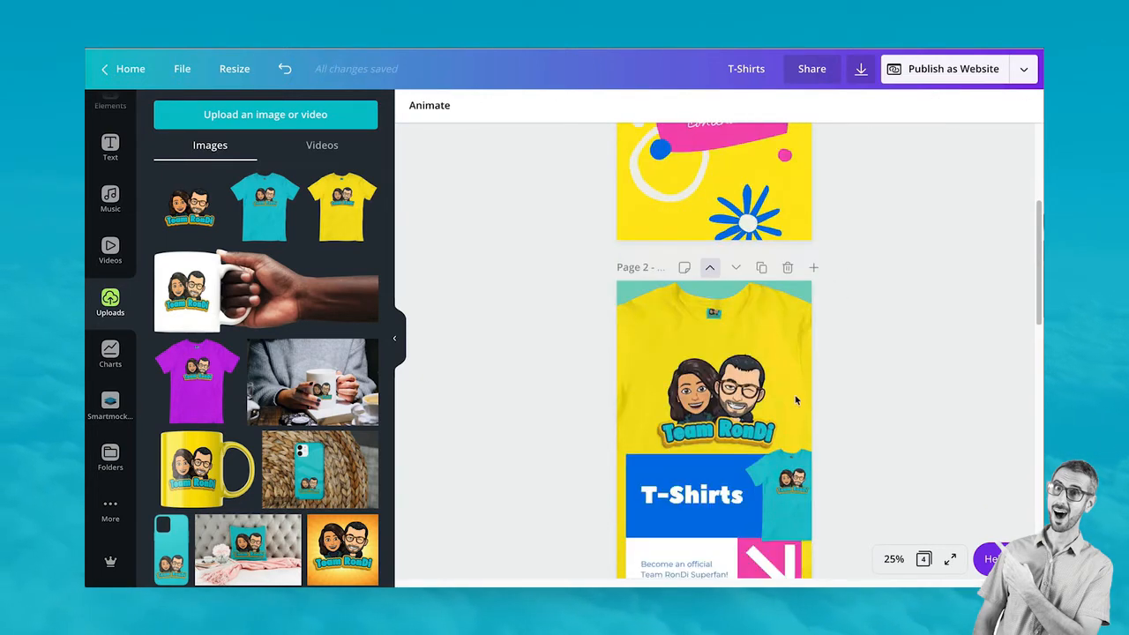
pyautogui.scroll(4, 795, 400)
pyautogui.scroll(-4, 796, 401)
# Change the Sunny's Toys heading to 'Team RonDi' in Peace Sans
pyautogui.scroll(4, 795, 403)
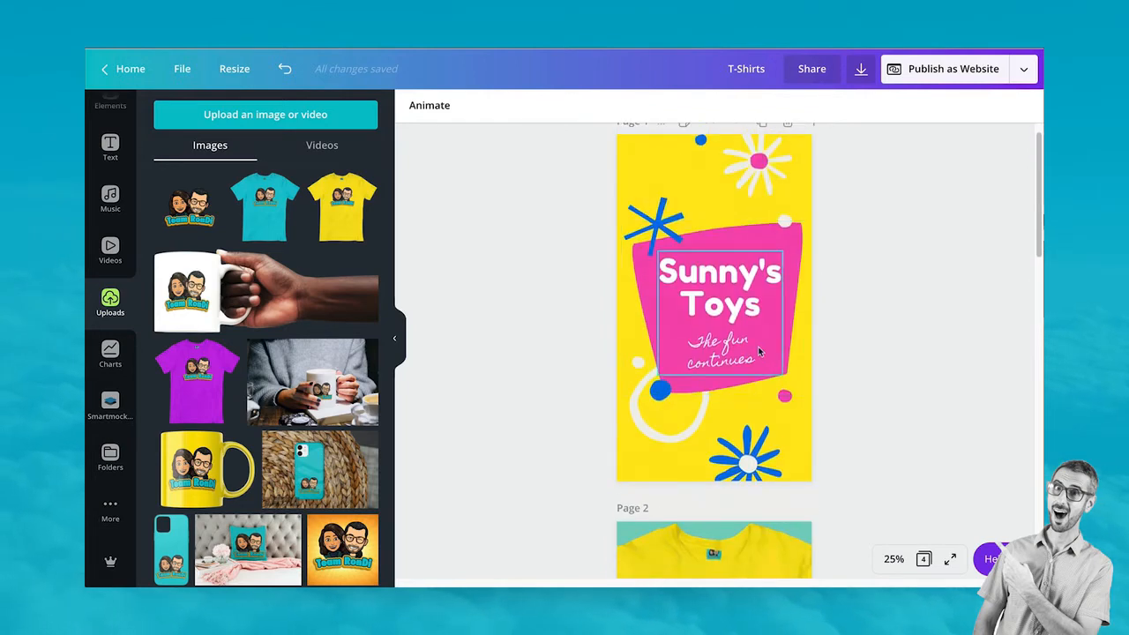
pyautogui.click(725, 306)
pyautogui.moveTo(765, 311); pyautogui.dragTo(661, 273)
pyautogui.click(453, 109)
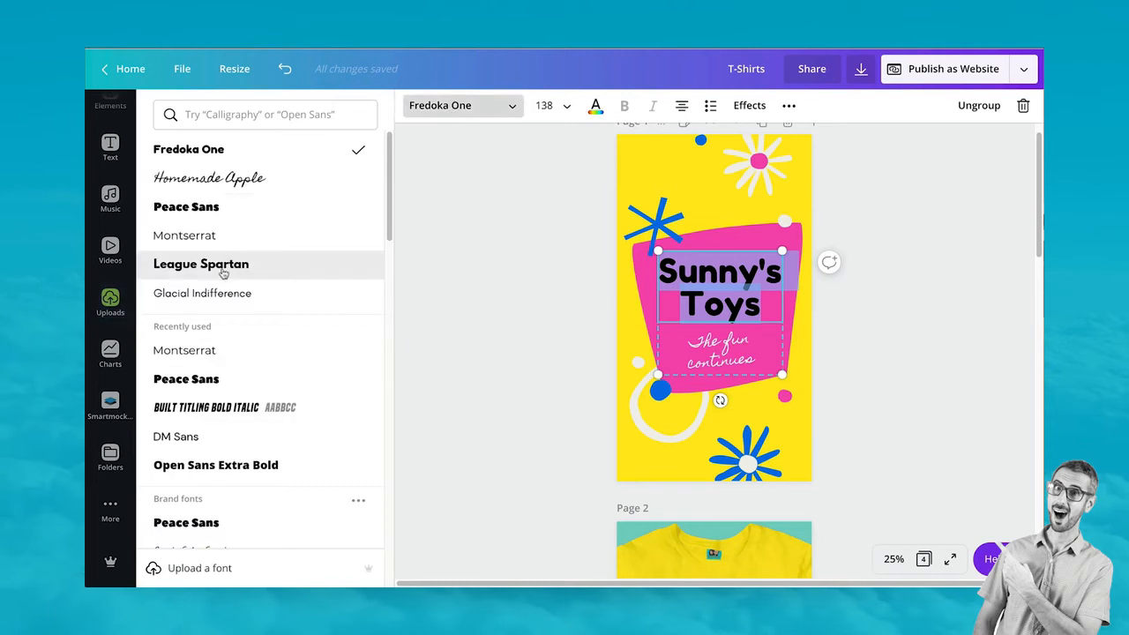
pyautogui.click(207, 215)
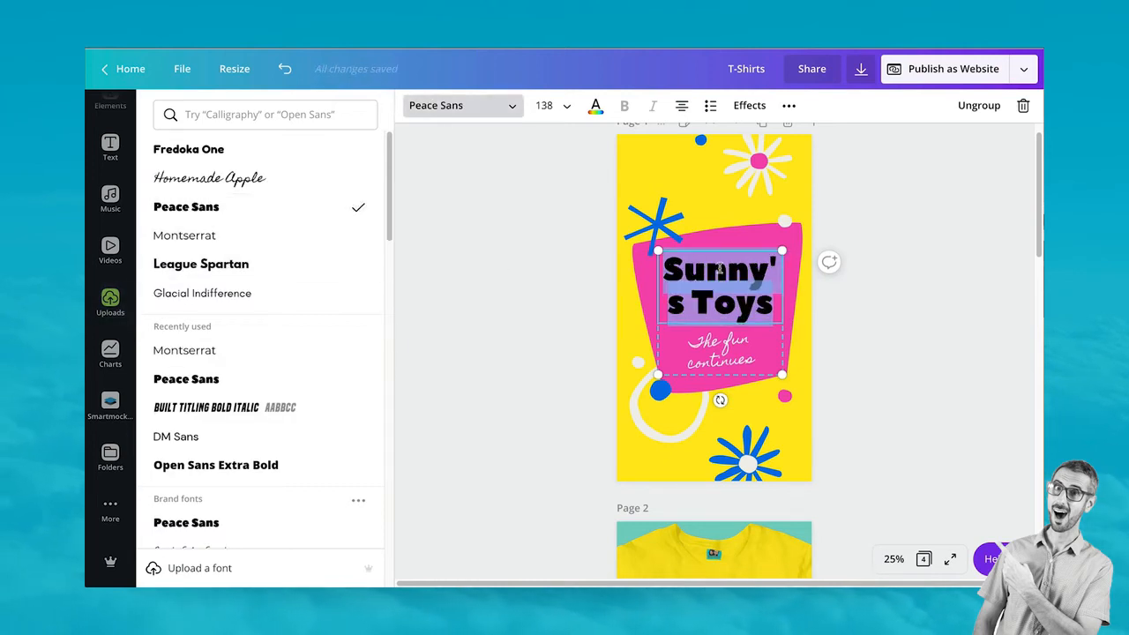
pyautogui.write('Te')
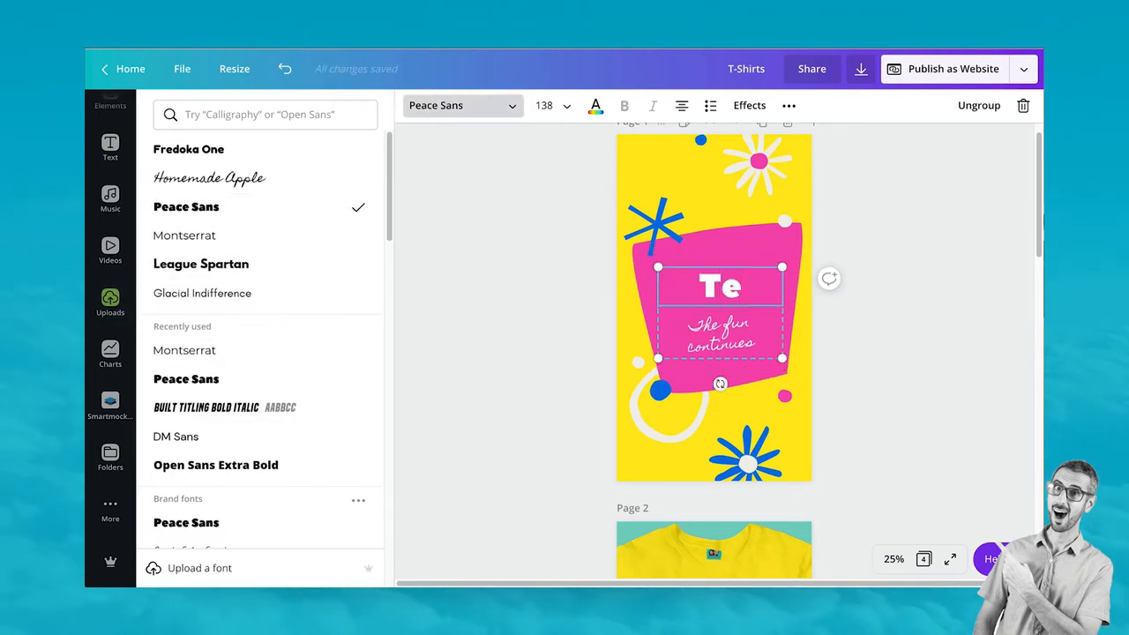
pyautogui.write('am RonDi')
# Replace the tagline 'The fun continues' with 'fun Merch' in Built Titling
pyautogui.doubleClick(737, 359)
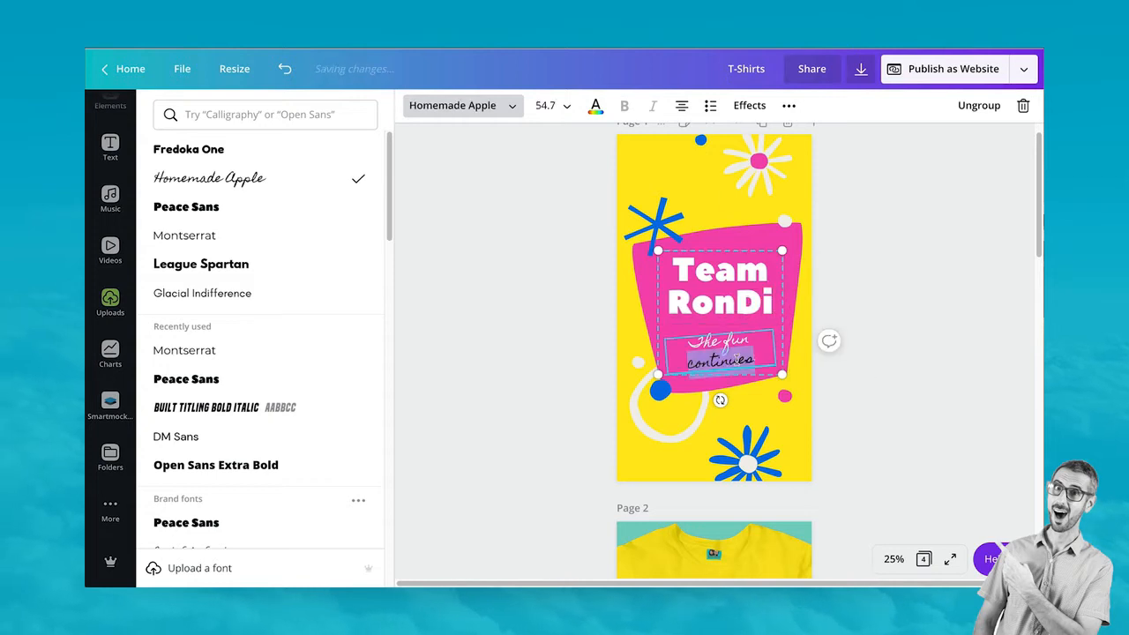
pyautogui.tripleClick(737, 359)
pyautogui.write('fun')
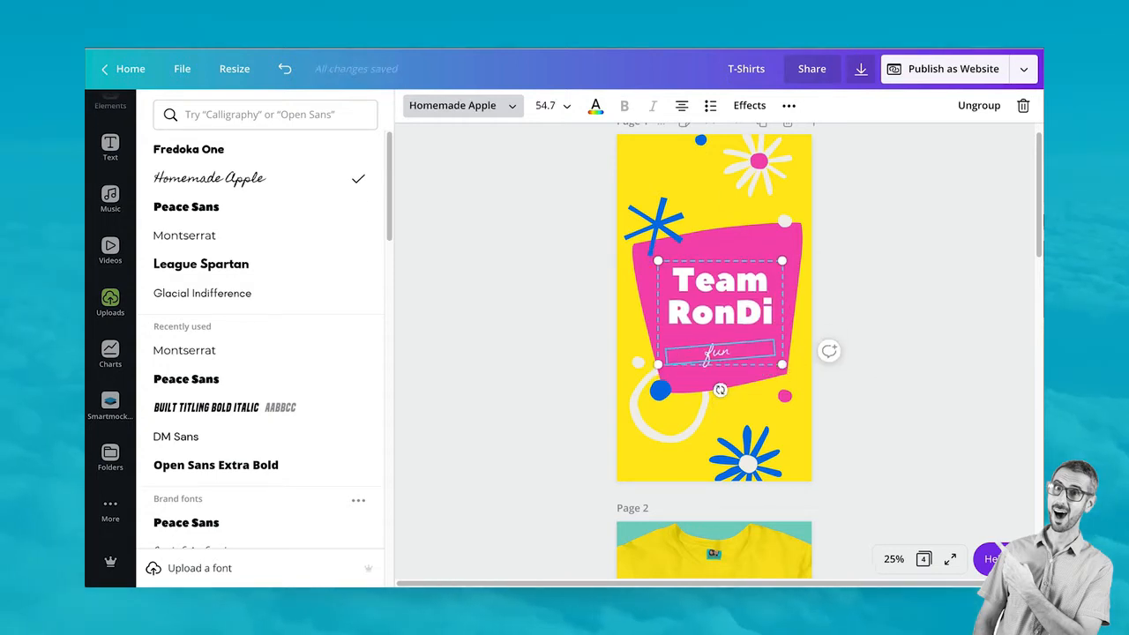
pyautogui.write(' Merch')
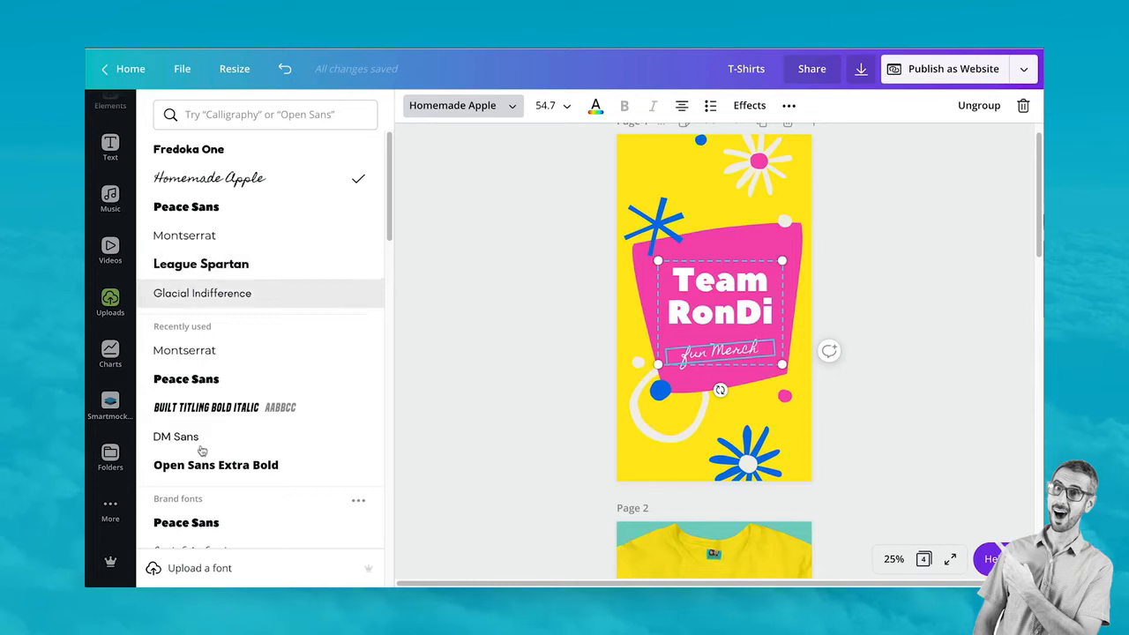
pyautogui.click(209, 410)
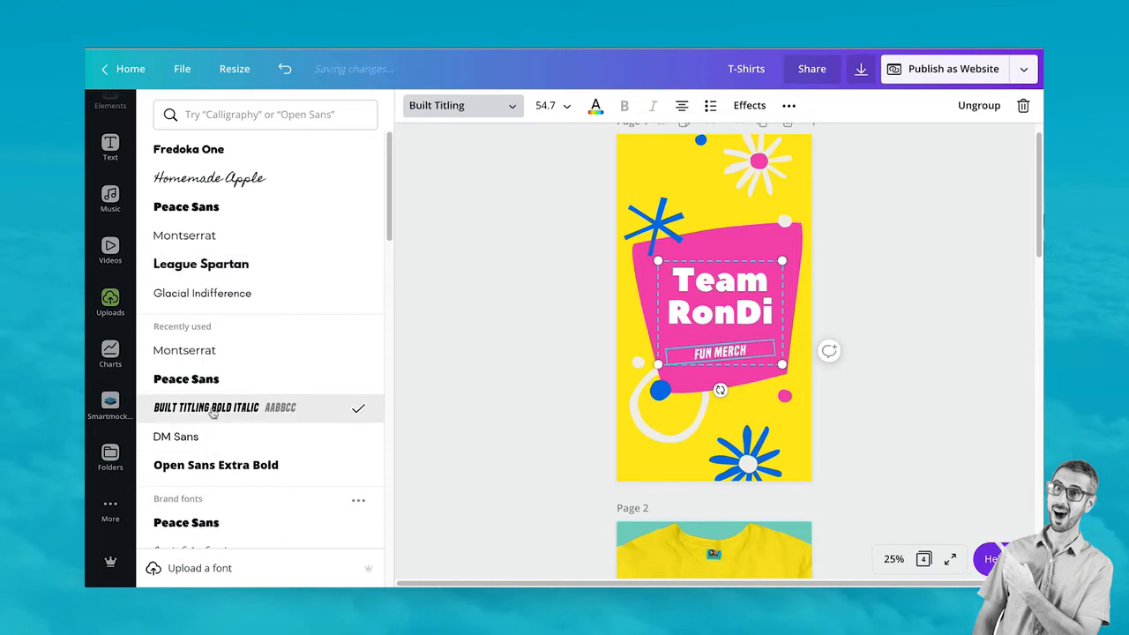
pyautogui.click(862, 301)
pyautogui.click(868, 300)
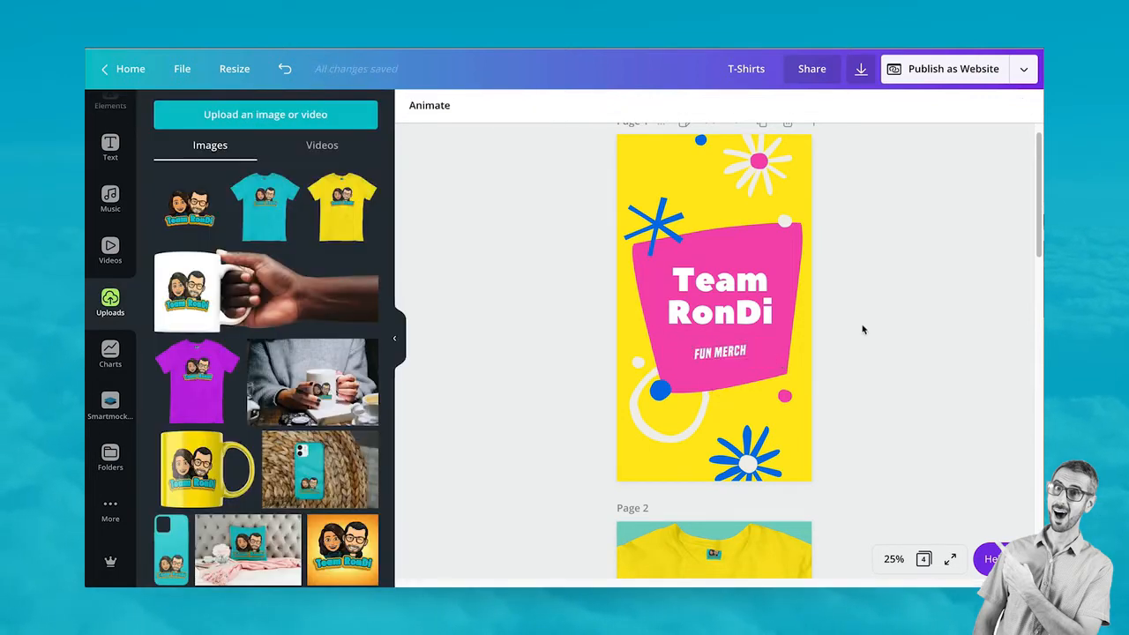
pyautogui.scroll(-3, 860, 336)
pyautogui.scroll(-3, 816, 466)
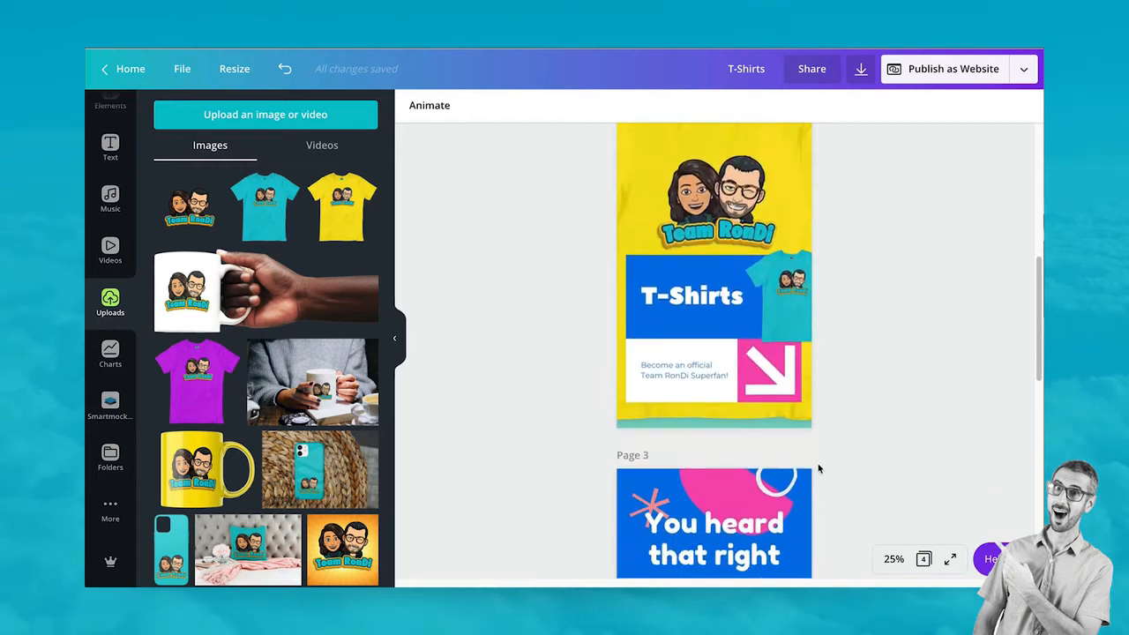
pyautogui.scroll(-2, 817, 469)
pyautogui.scroll(6, 817, 464)
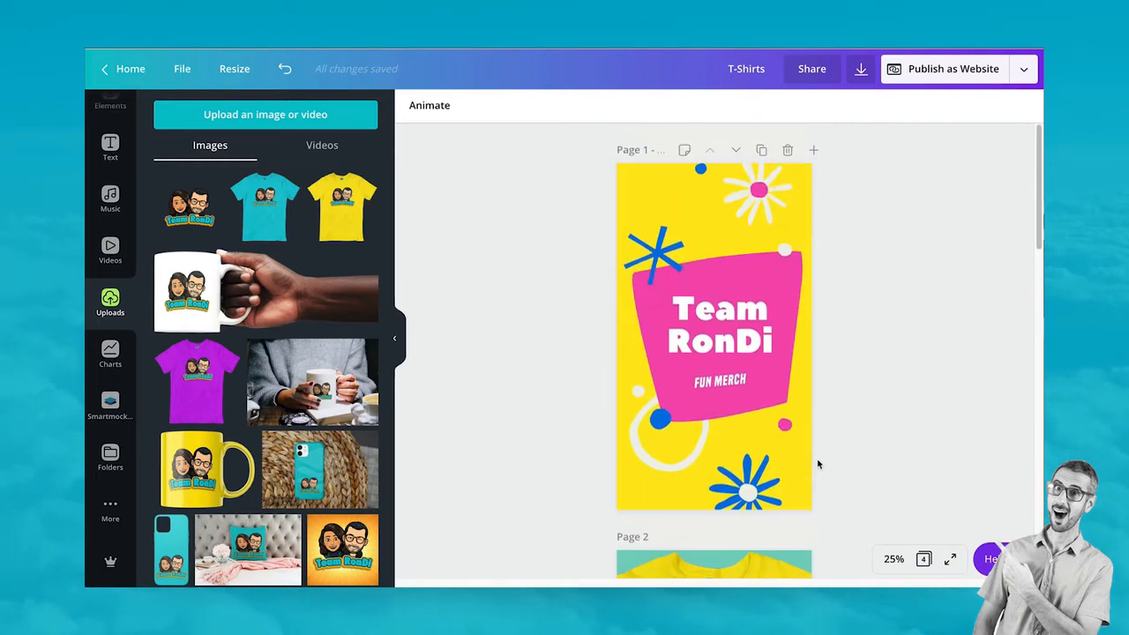
pyautogui.scroll(-2, 817, 462)
pyautogui.scroll(2, 817, 457)
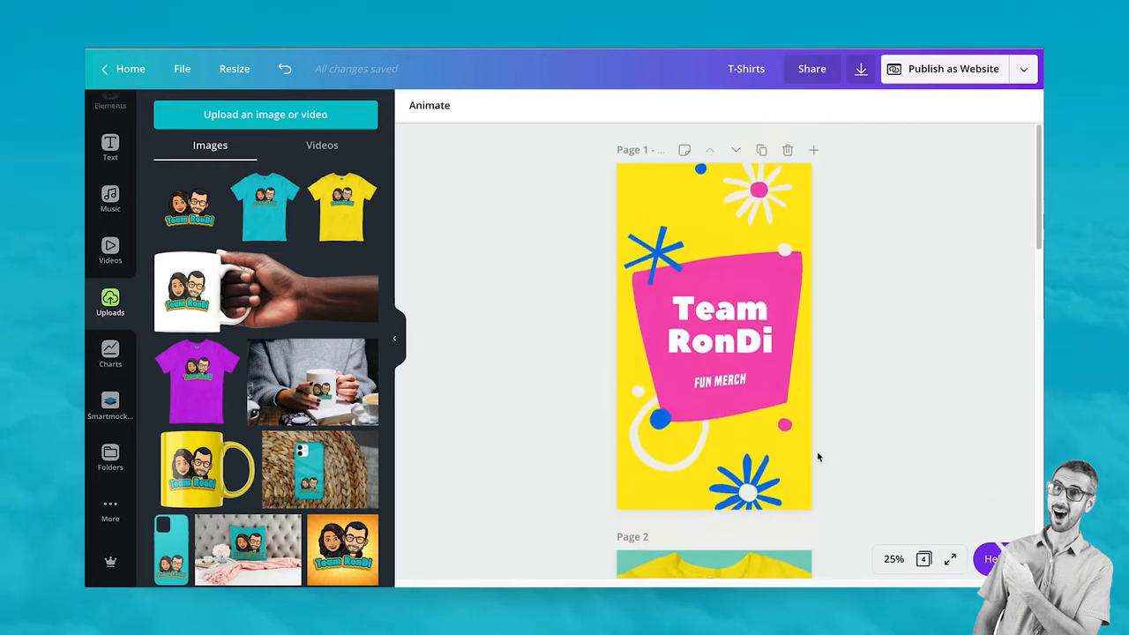
pyautogui.scroll(-2, 838, 364)
pyautogui.scroll(2, 841, 366)
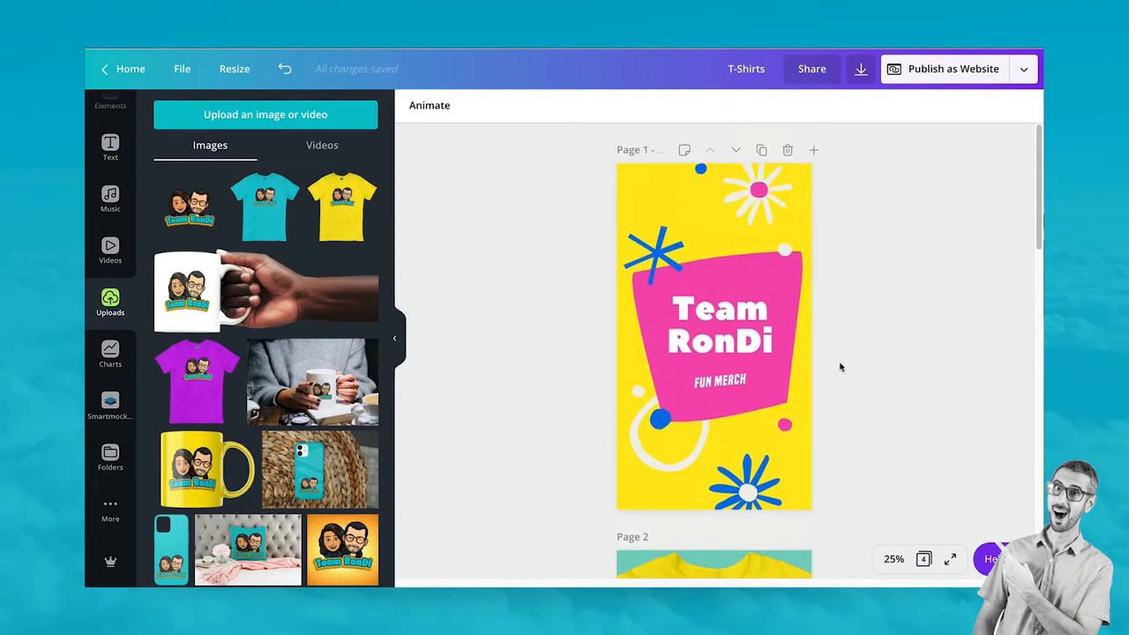
pyautogui.scroll(-1, 840, 366)
# Add the Team RonDi logo, crop its edges, and shrink it at the page's bottom-left
pyautogui.click(189, 205)
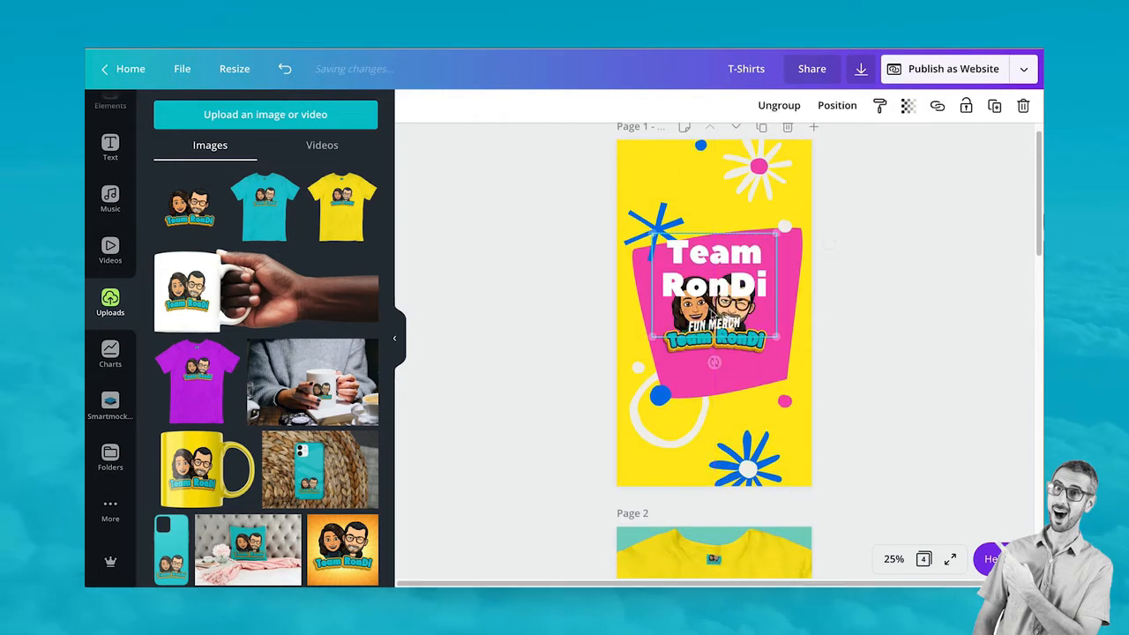
pyautogui.moveTo(744, 300); pyautogui.dragTo(784, 234)
pyautogui.click(780, 236)
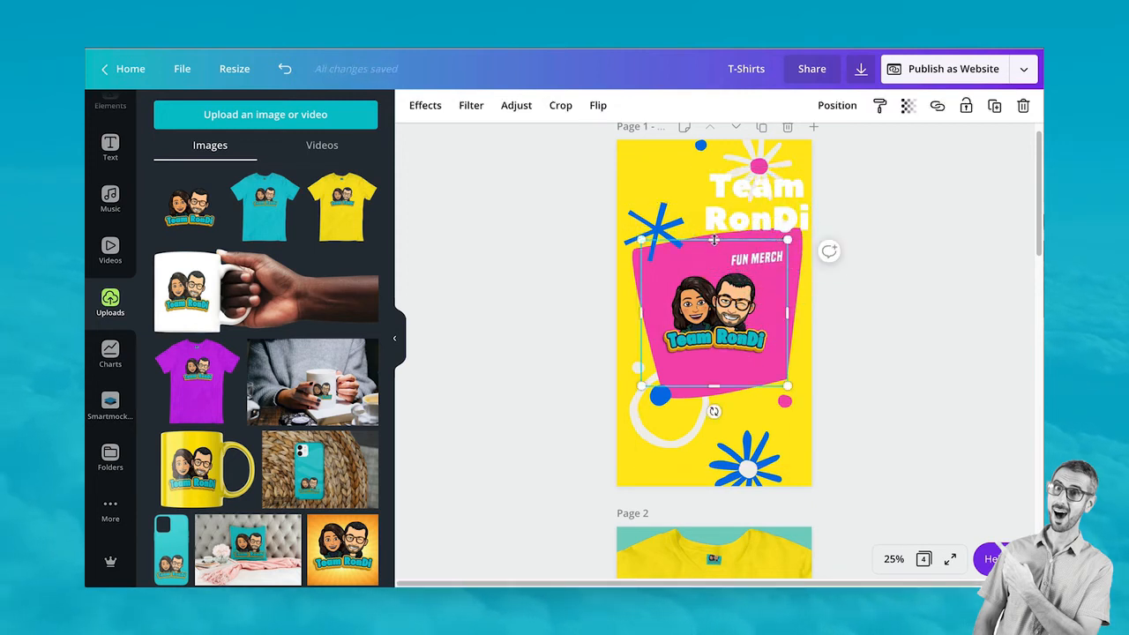
pyautogui.moveTo(713, 240); pyautogui.dragTo(713, 261)
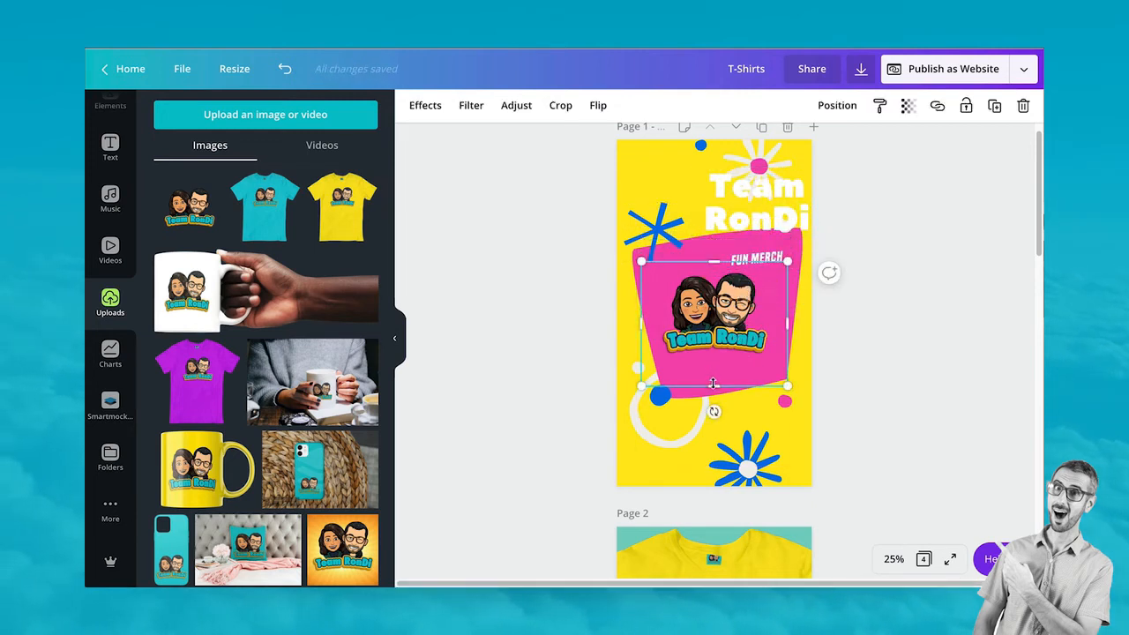
pyautogui.moveTo(714, 384); pyautogui.dragTo(714, 361)
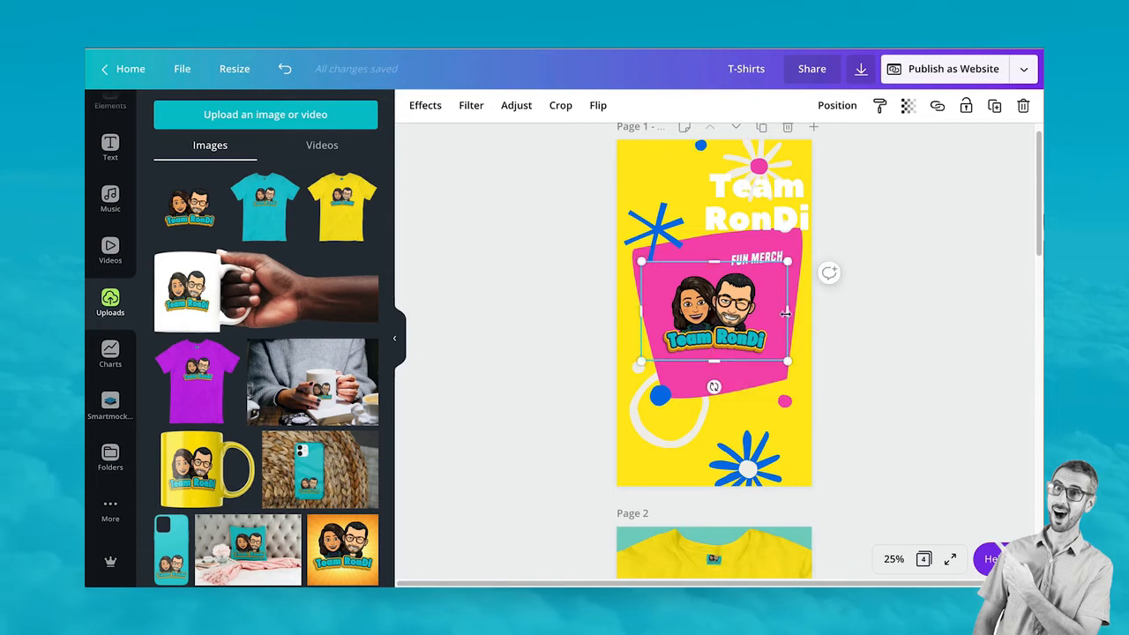
pyautogui.moveTo(786, 312); pyautogui.dragTo(772, 312)
pyautogui.moveTo(640, 310); pyautogui.dragTo(652, 311)
pyautogui.moveTo(734, 319); pyautogui.dragTo(690, 442)
pyautogui.moveTo(728, 388); pyautogui.dragTo(685, 424)
pyautogui.moveTo(656, 460); pyautogui.dragTo(673, 449)
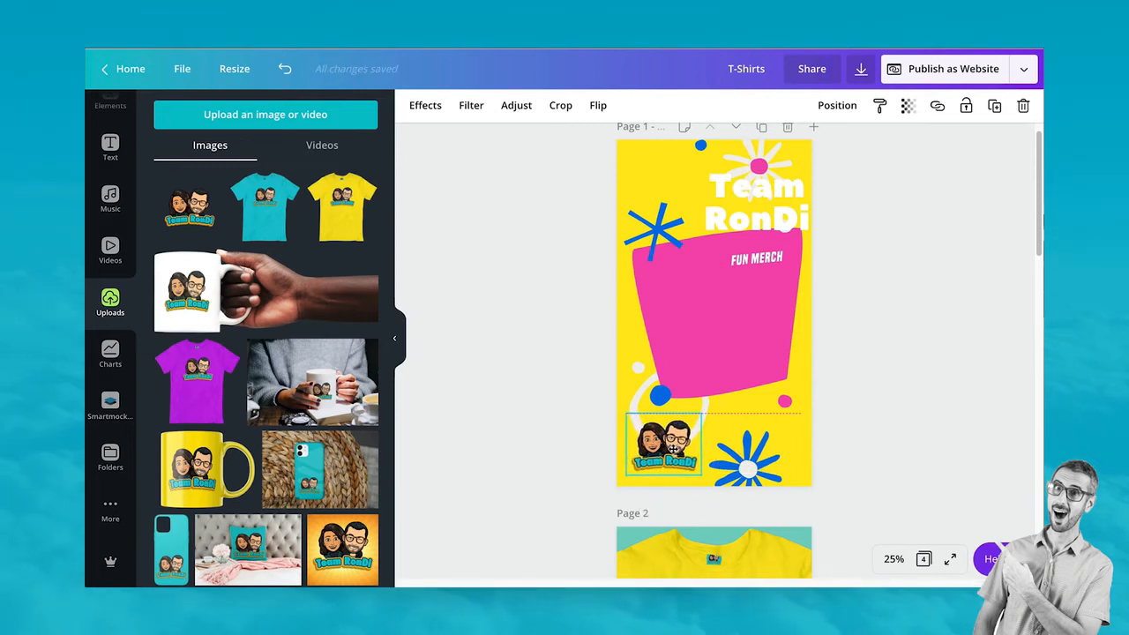
# Recentre the heading in the pink shape and split Team RonDi and FUN MERCH into separate texts
pyautogui.moveTo(764, 257); pyautogui.dragTo(731, 353)
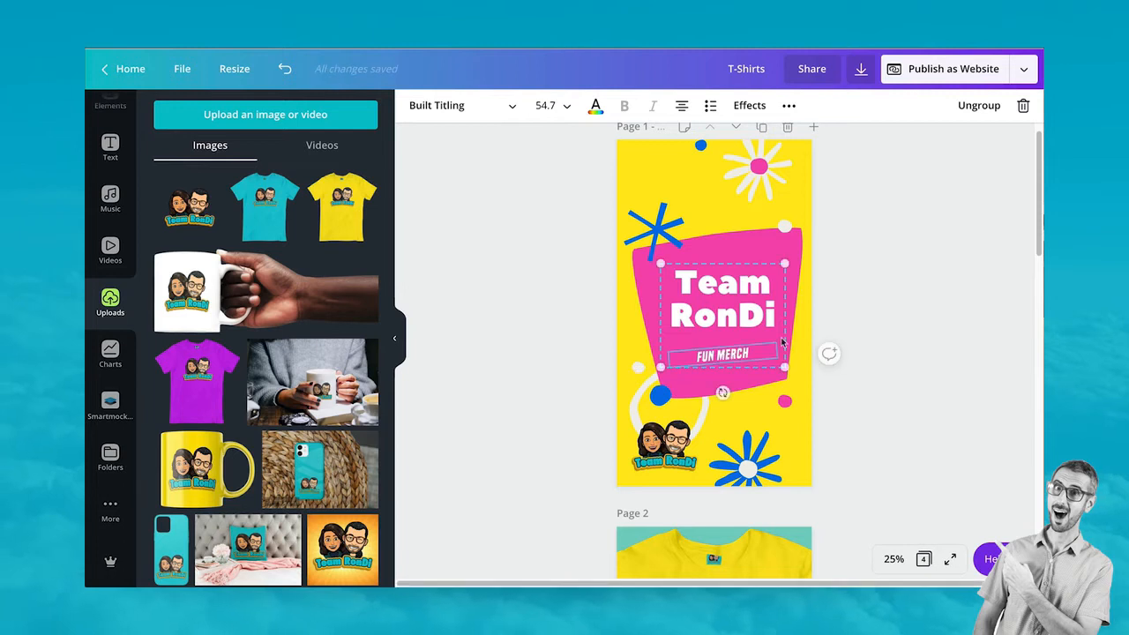
pyautogui.click(948, 349)
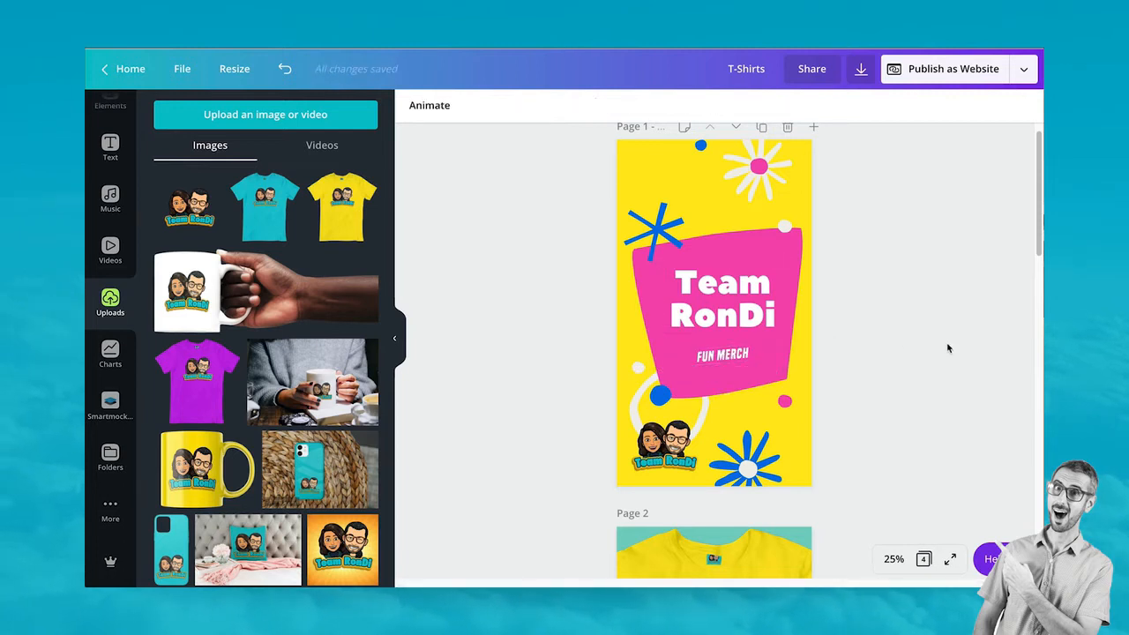
pyautogui.click(737, 362)
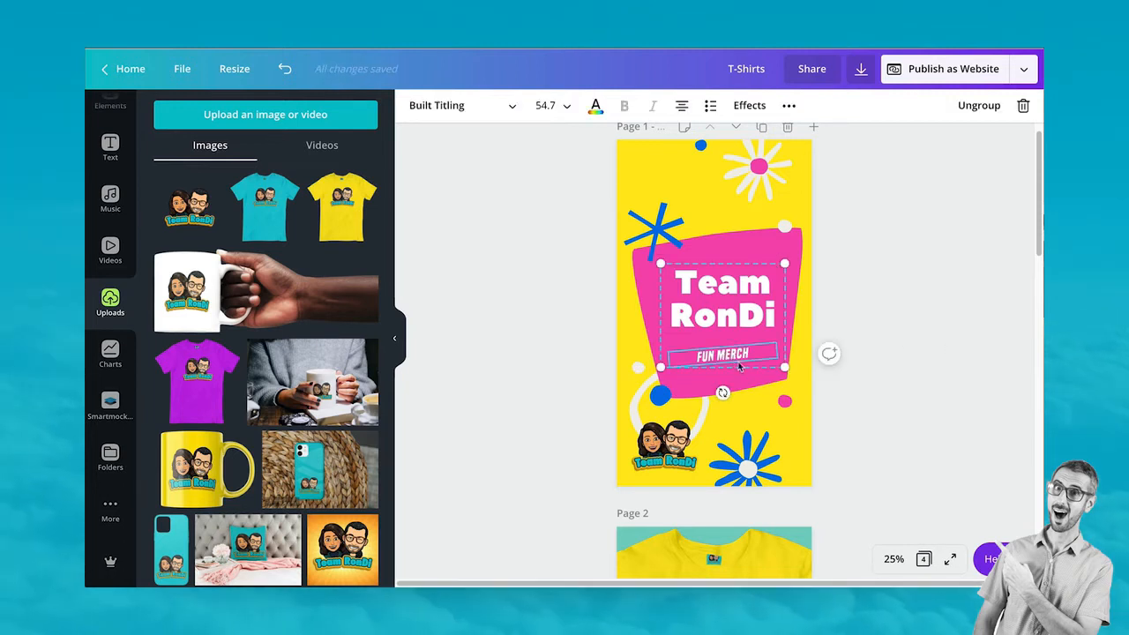
pyautogui.click(956, 106)
pyautogui.click(932, 258)
pyautogui.click(739, 357)
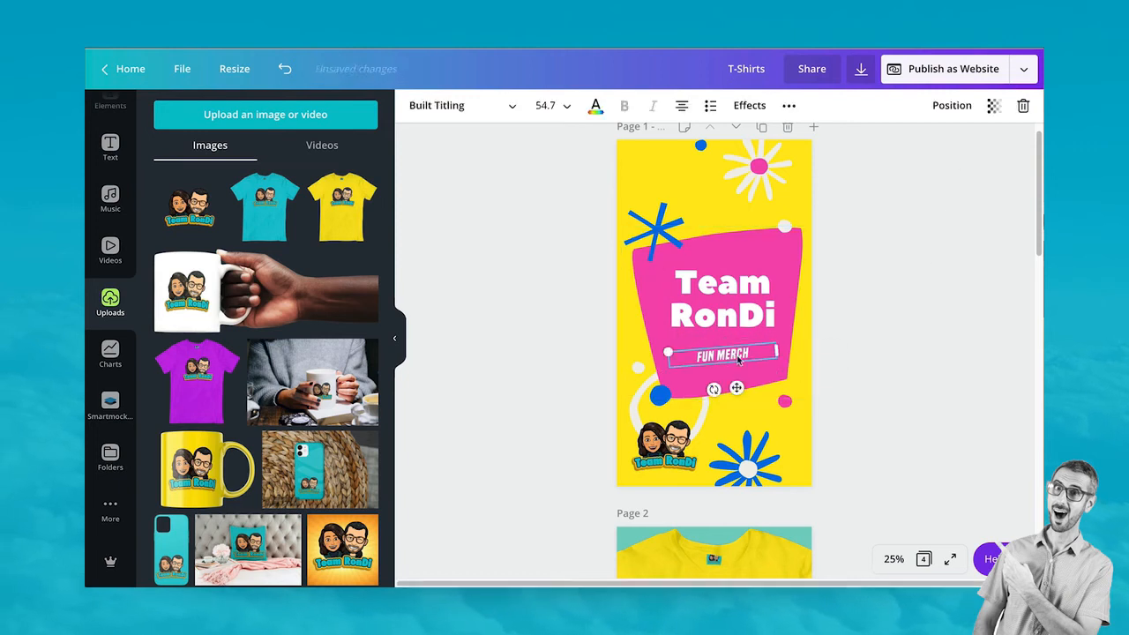
# Arrange FUN MERCH under the Team RonDi heading with the logo beneath it
pyautogui.moveTo(736, 388); pyautogui.dragTo(736, 382)
pyautogui.moveTo(738, 304); pyautogui.dragTo(737, 303)
pyautogui.moveTo(668, 443); pyautogui.dragTo(728, 387)
pyautogui.moveTo(744, 287); pyautogui.dragTo(742, 281)
pyautogui.moveTo(742, 350); pyautogui.dragTo(741, 343)
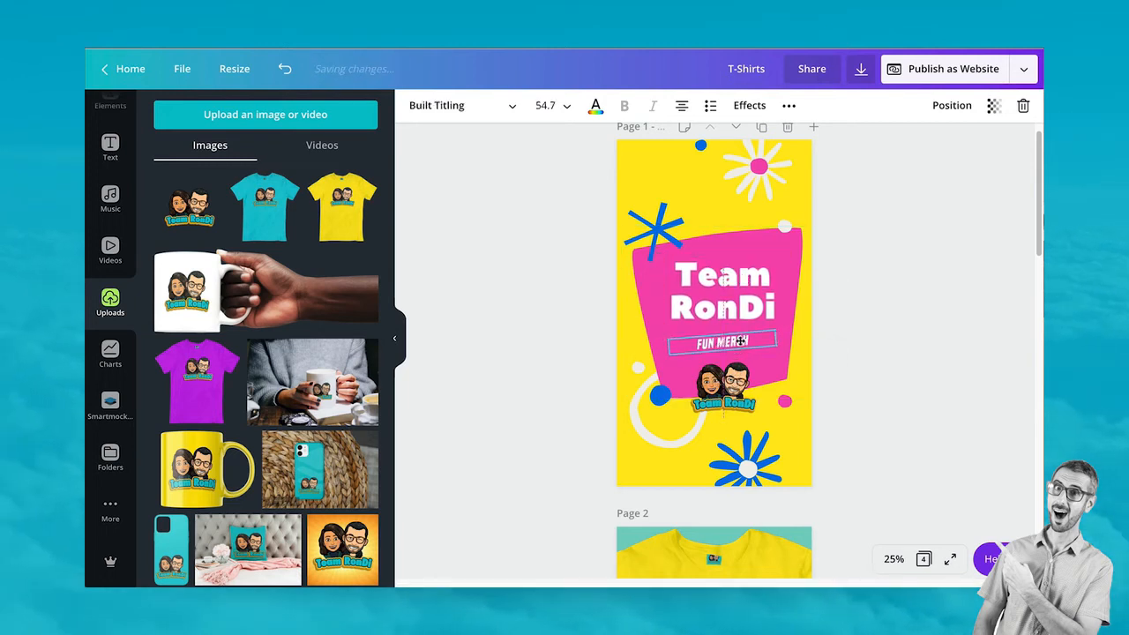
pyautogui.click(912, 333)
# Enlarge the Team RonDi logo slightly and shift it a little right and down
pyautogui.click(724, 381)
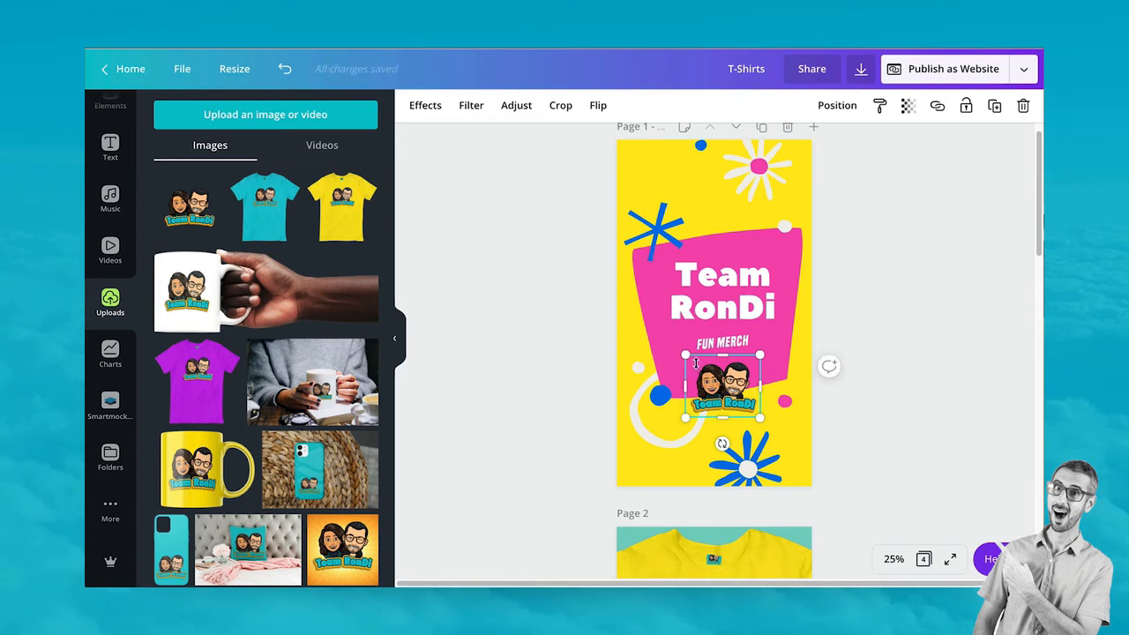
pyautogui.moveTo(681, 354); pyautogui.dragTo(674, 347)
pyautogui.moveTo(726, 391); pyautogui.dragTo(731, 393)
pyautogui.click(948, 330)
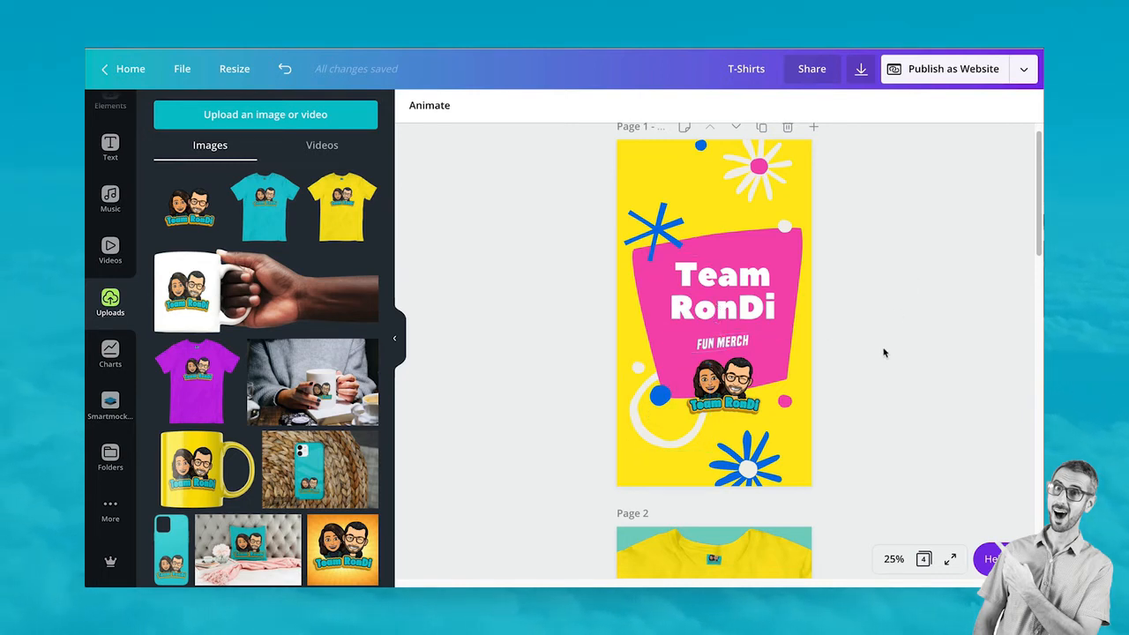
# Duplicate the T-Shirts page and delete the yellow T-shirt photo from the copy
pyautogui.scroll(-4, 883, 353)
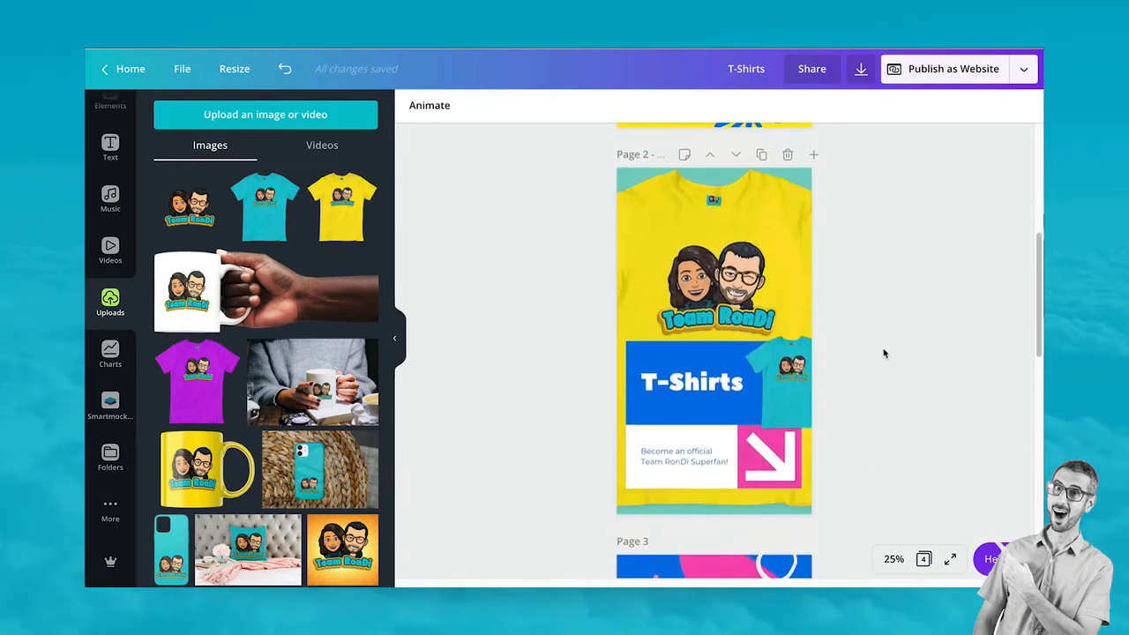
pyautogui.scroll(-2, 884, 353)
pyautogui.scroll(4, 883, 353)
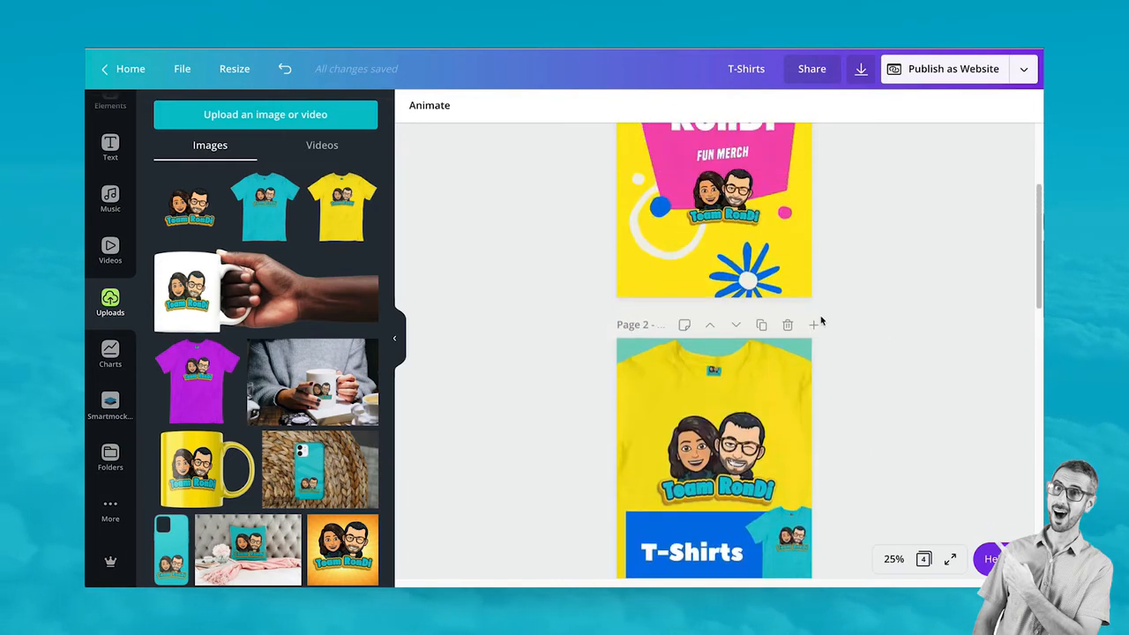
pyautogui.click(762, 325)
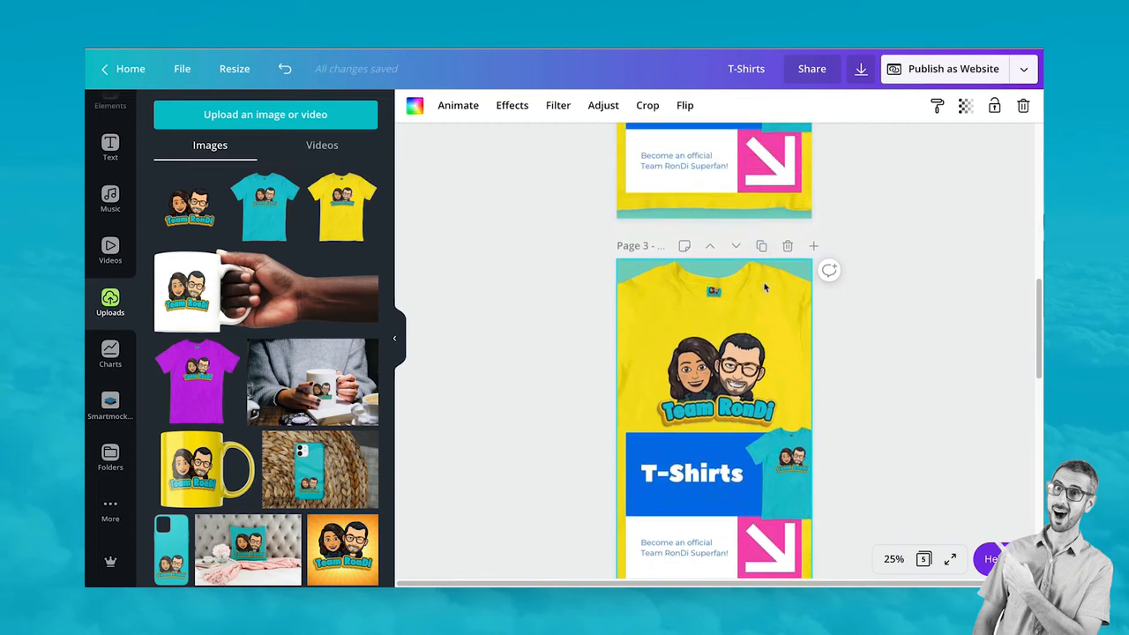
pyautogui.press('Delete')
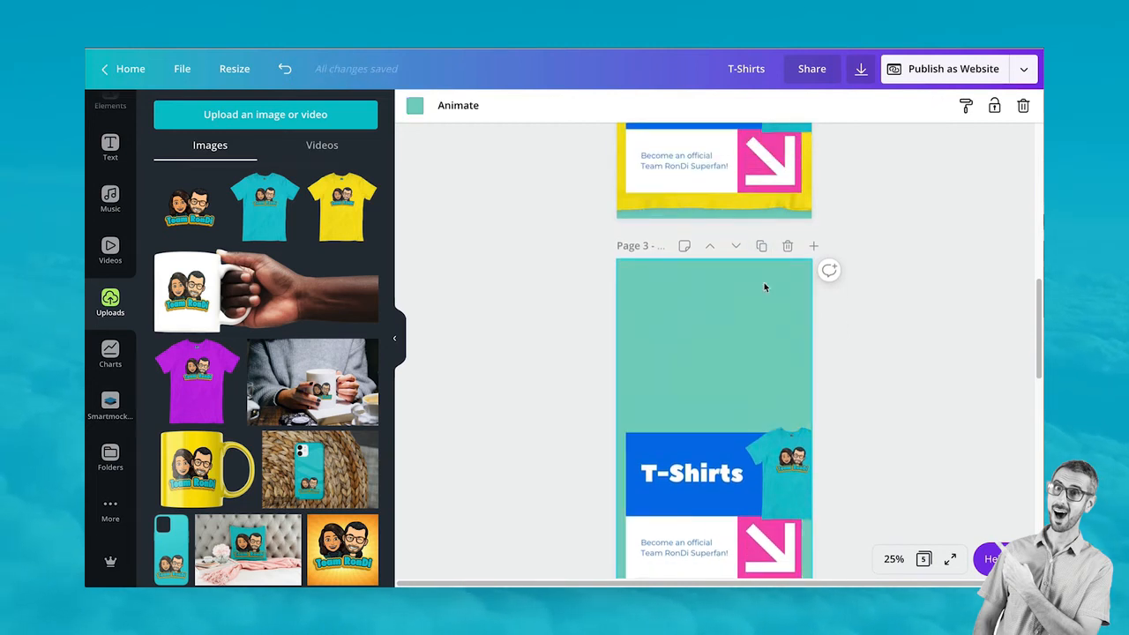
# Delete the teal T-shirt image from the page 3 copy
pyautogui.scroll(-3, 764, 299)
pyautogui.click(787, 265)
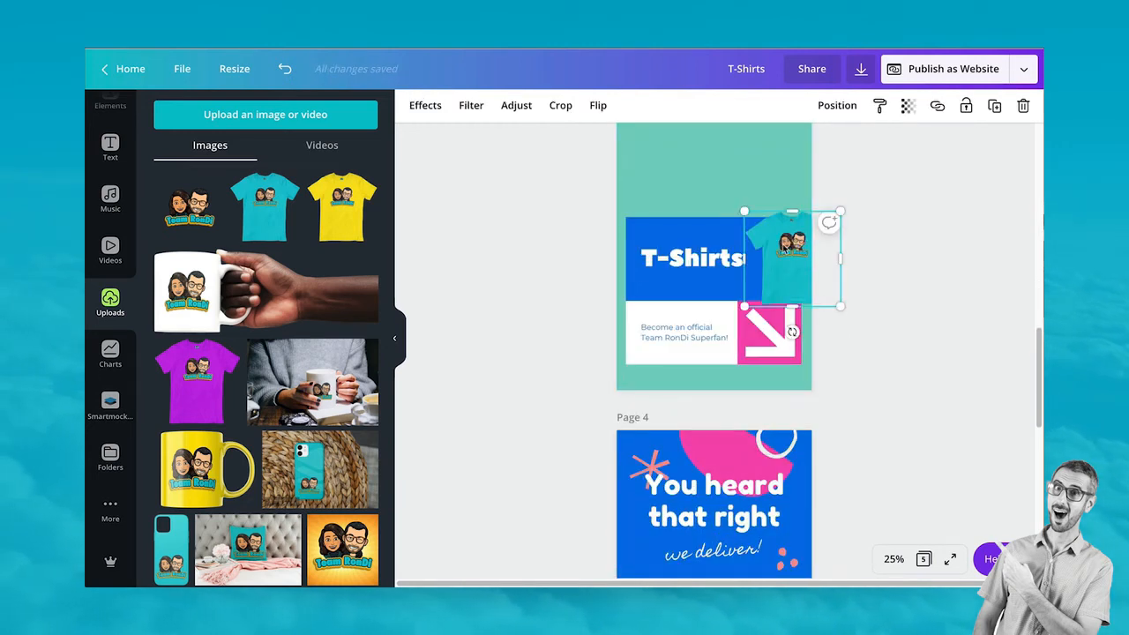
pyautogui.press('Delete')
pyautogui.click(729, 251)
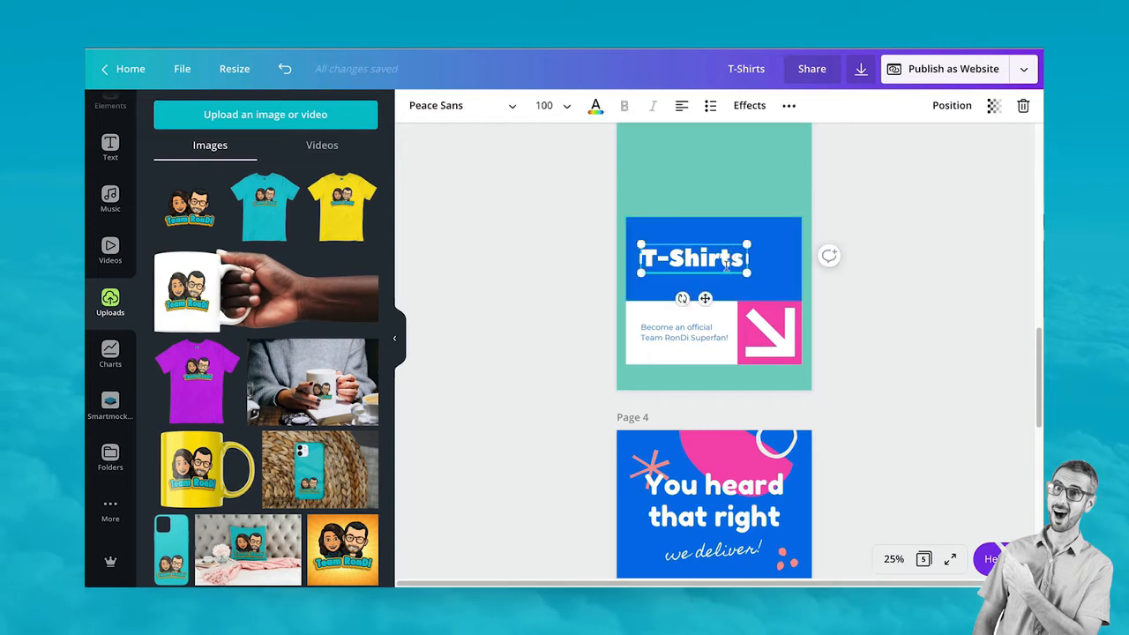
# Retitle the copied page's heading 'Mugs'
pyautogui.doubleClick(725, 262)
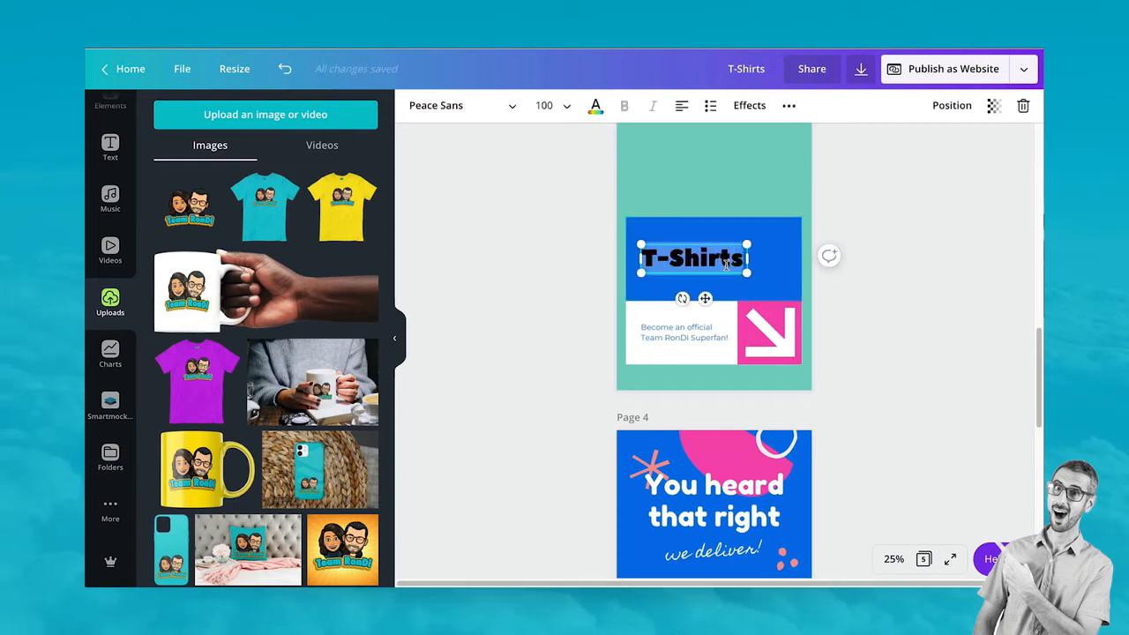
pyautogui.write('Mugs')
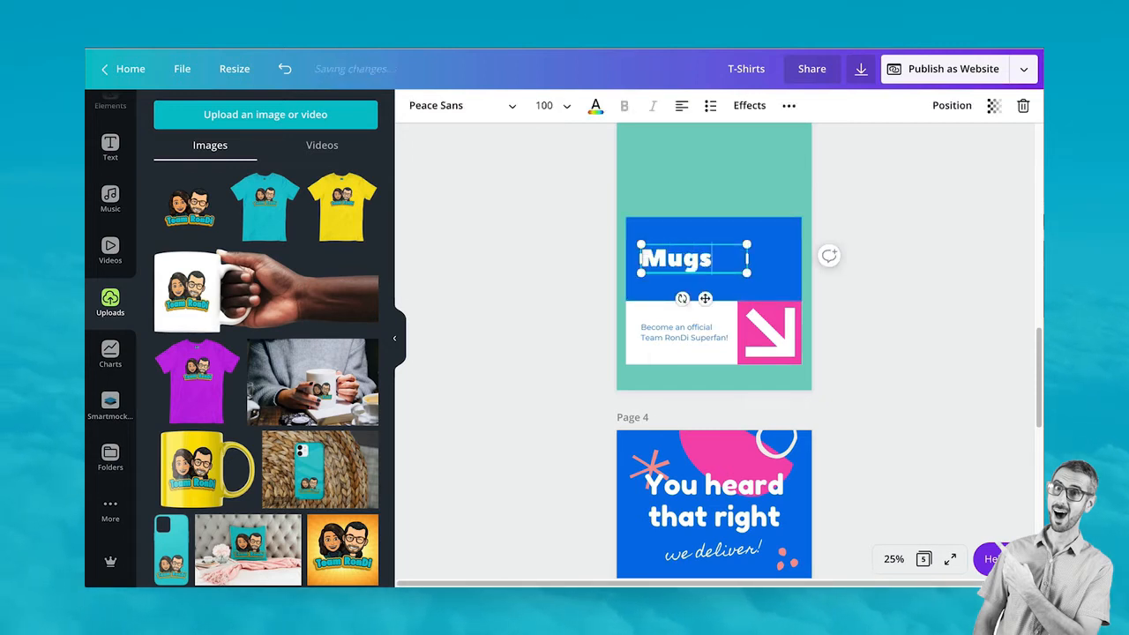
pyautogui.click(944, 316)
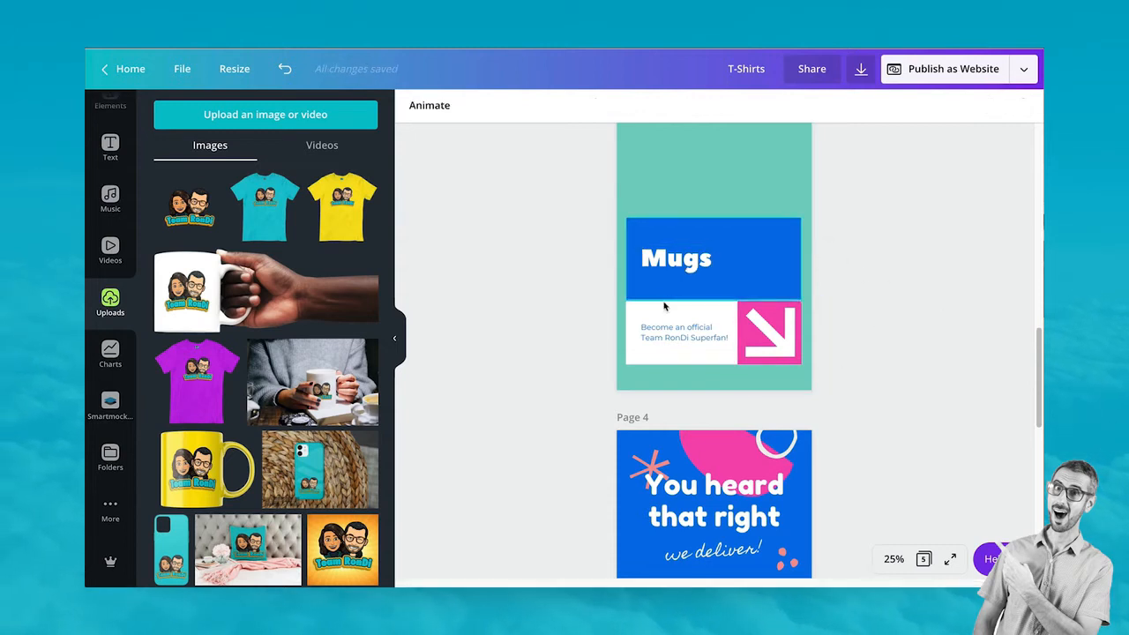
# Replace the tagline with 'Start your day with a RonDi coffee...' over two lines
pyautogui.click(682, 333)
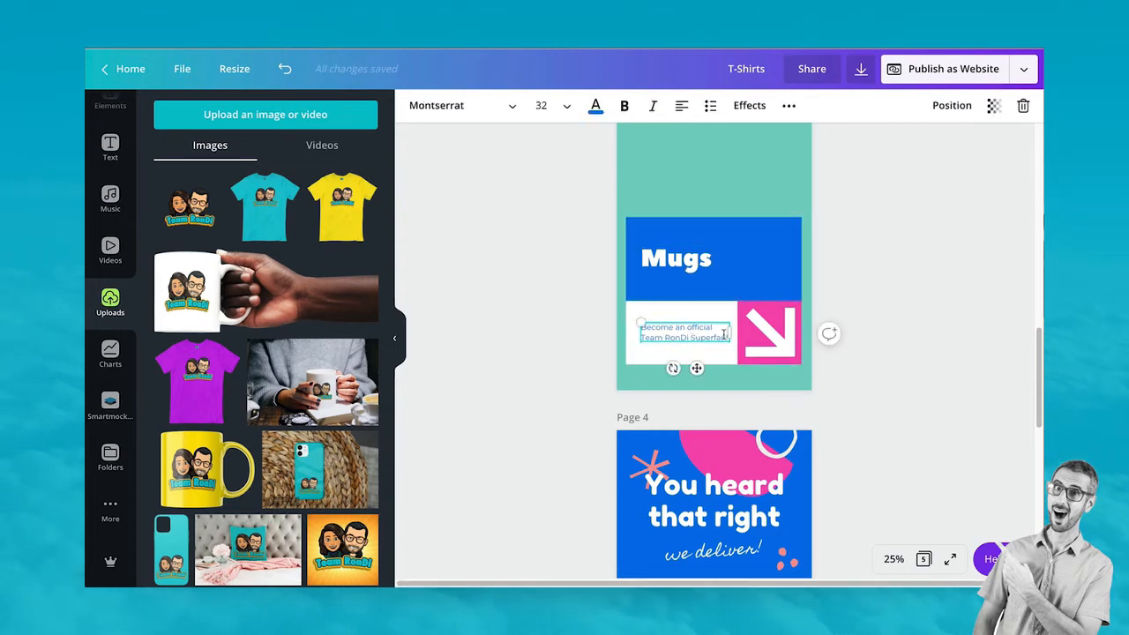
pyautogui.tripleClick(720, 335)
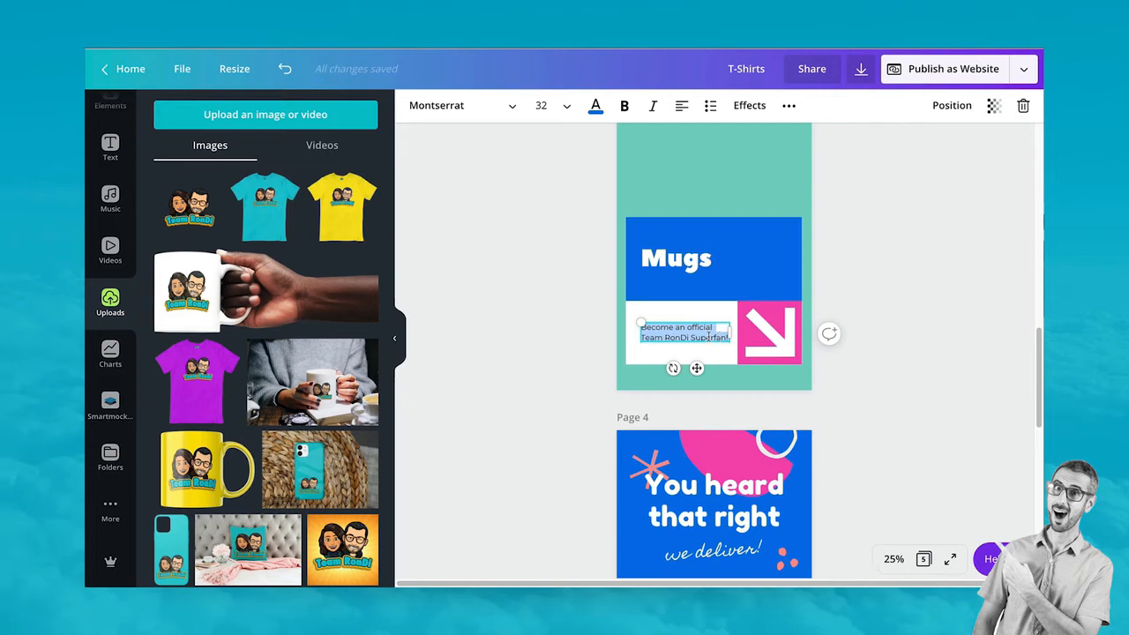
pyautogui.press('BackSpace')
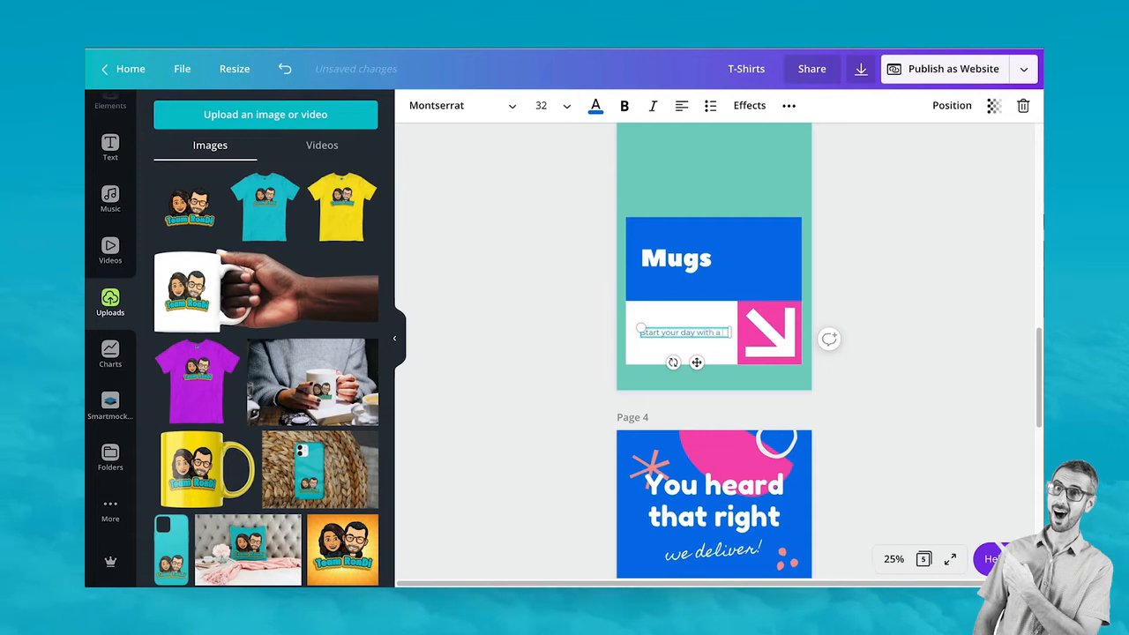
pyautogui.press('Return')
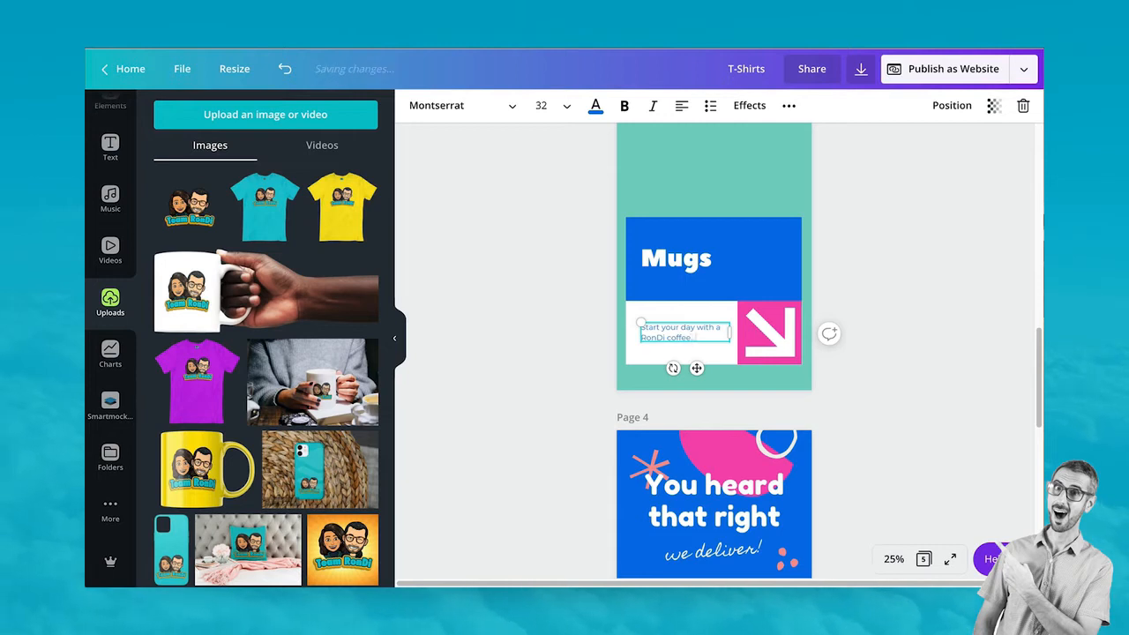
pyautogui.click(925, 302)
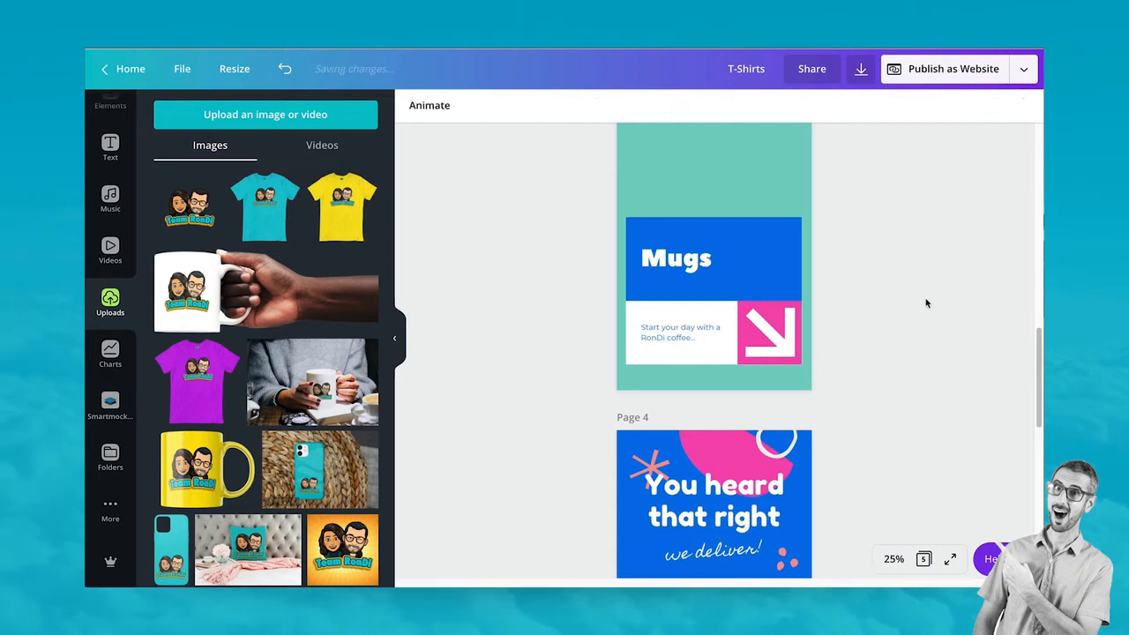
# Make the page 3 background pink
pyautogui.scroll(2, 678, 410)
pyautogui.scroll(3, 677, 409)
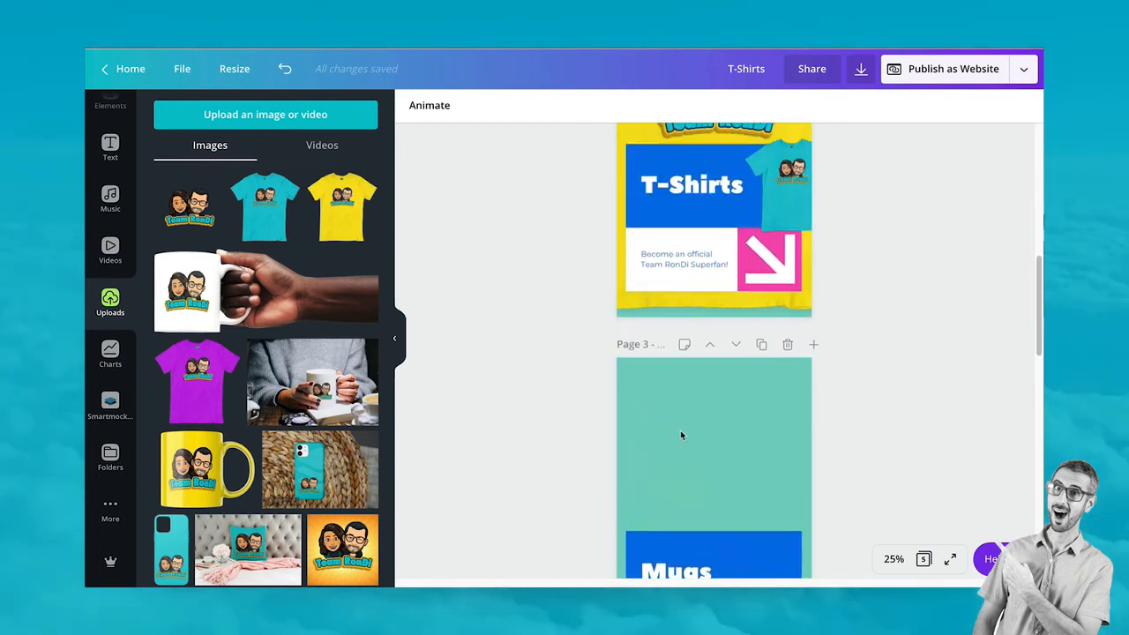
pyautogui.scroll(-1, 682, 434)
pyautogui.click(701, 335)
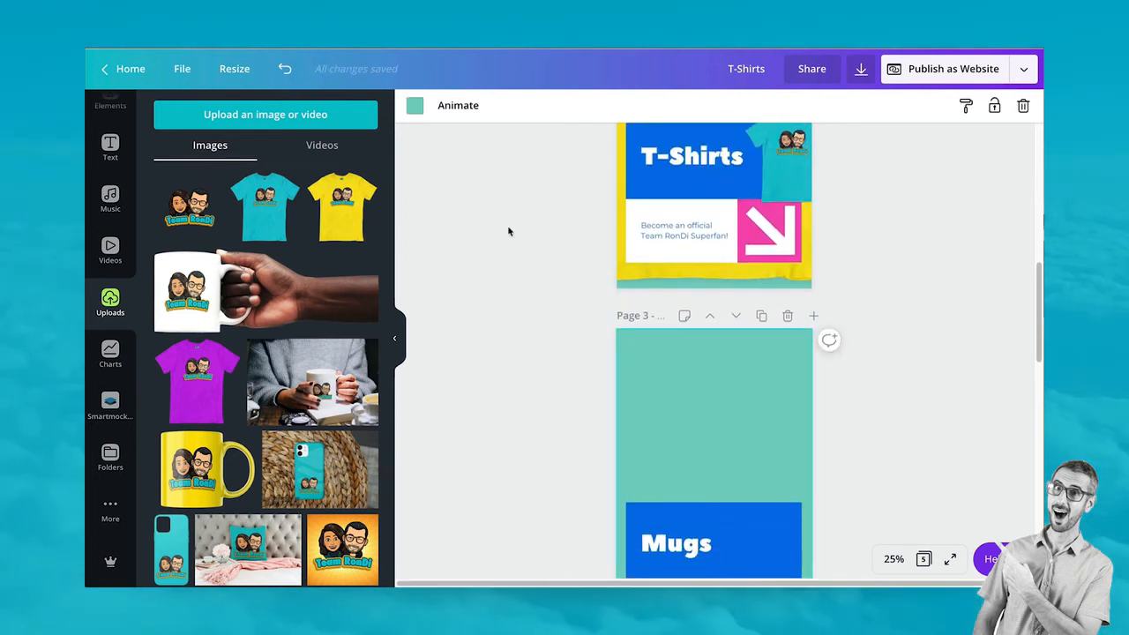
pyautogui.click(415, 107)
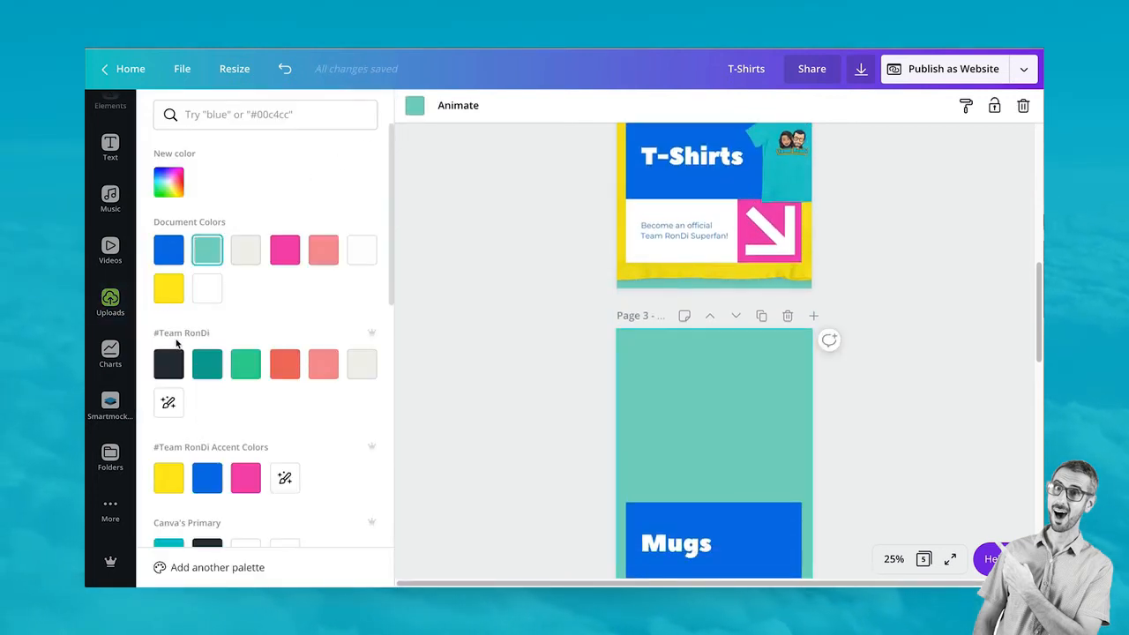
pyautogui.click(323, 363)
# Ungroup the arrow graphic and recolour the arrow yellow
pyautogui.scroll(-2, 561, 357)
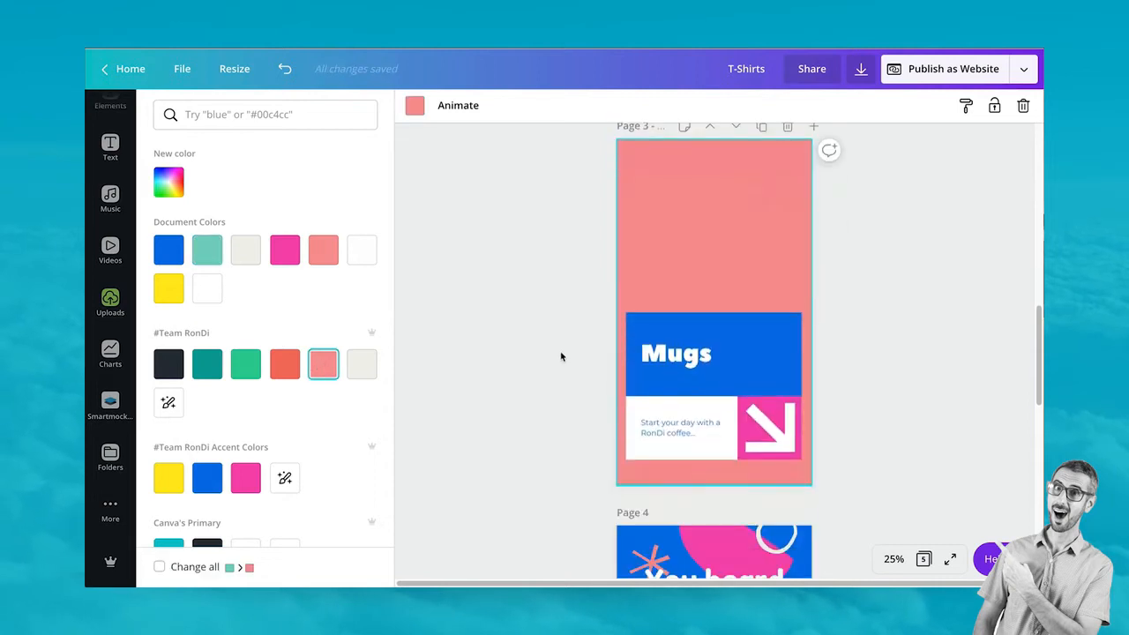
pyautogui.click(772, 412)
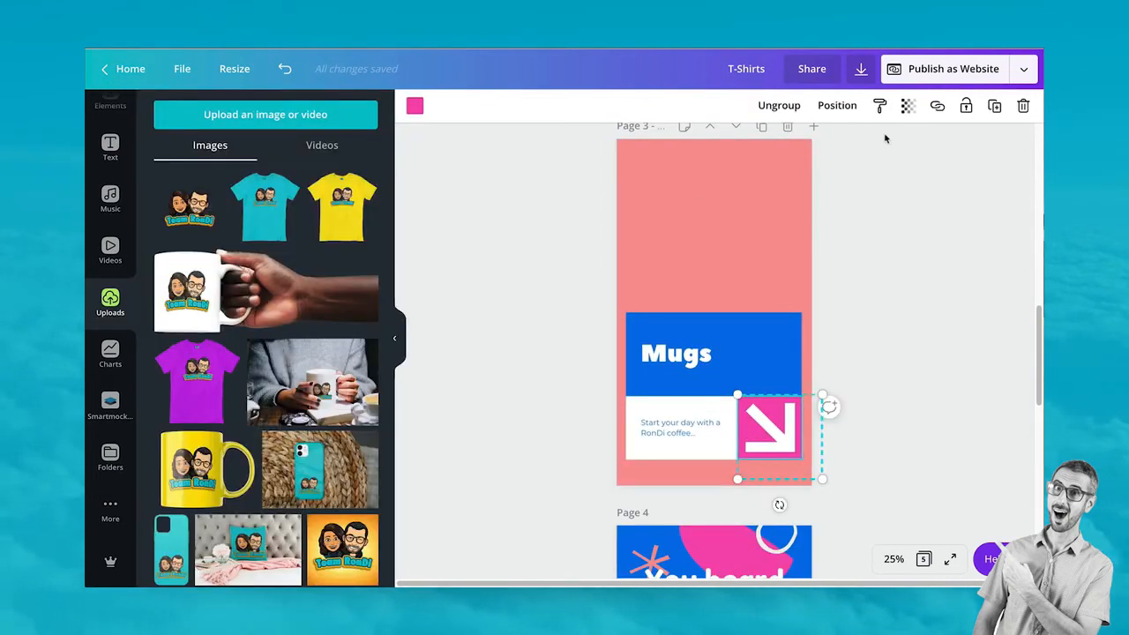
pyautogui.click(779, 105)
pyautogui.click(925, 232)
pyautogui.click(747, 424)
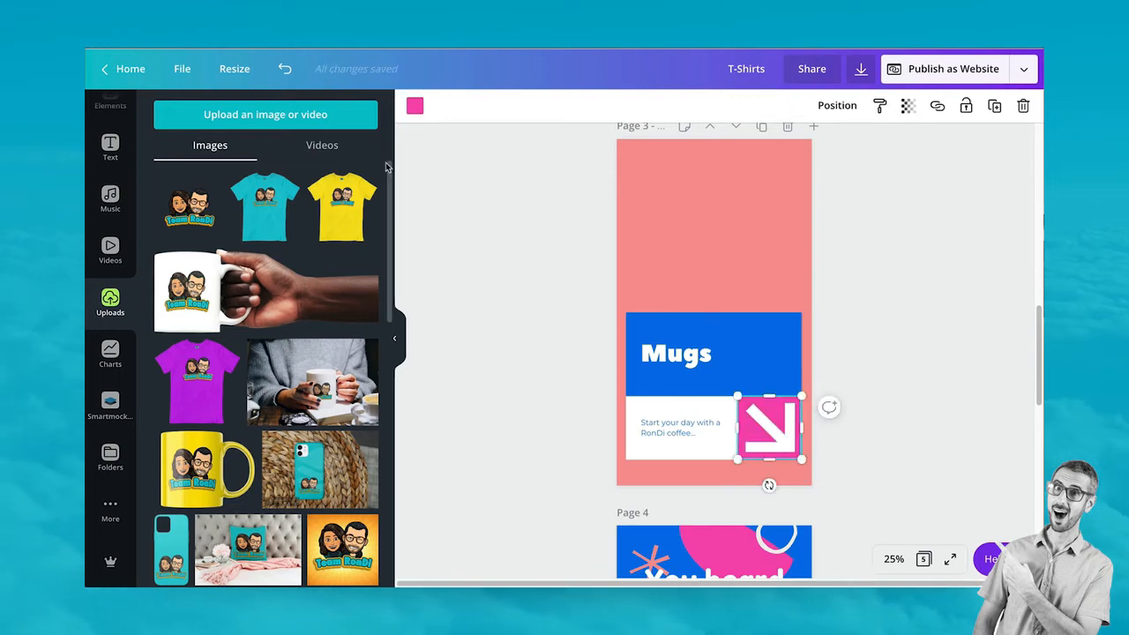
pyautogui.click(414, 106)
pyautogui.click(167, 287)
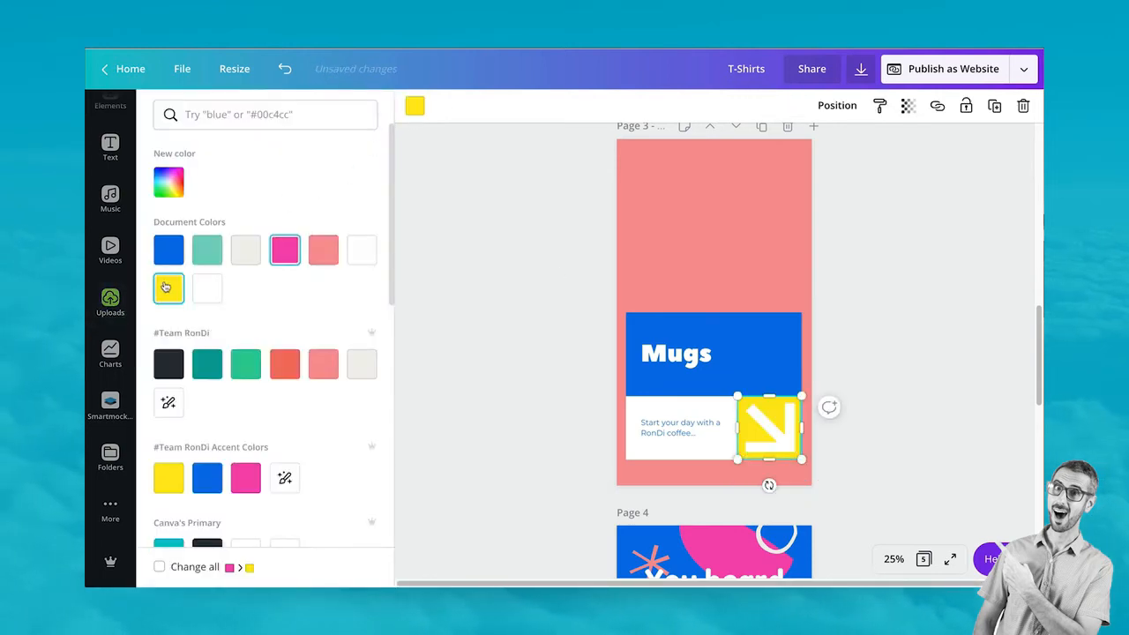
pyautogui.click(459, 257)
pyautogui.scroll(5, 1014, 288)
pyautogui.scroll(2, 892, 441)
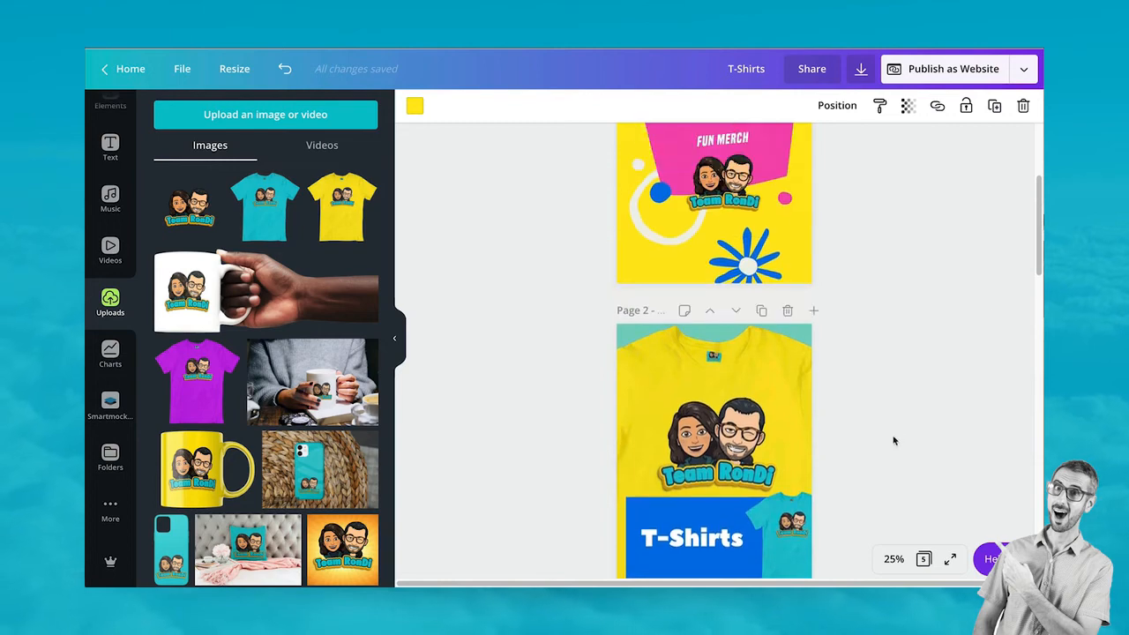
pyautogui.scroll(-5, 900, 403)
pyautogui.click(484, 354)
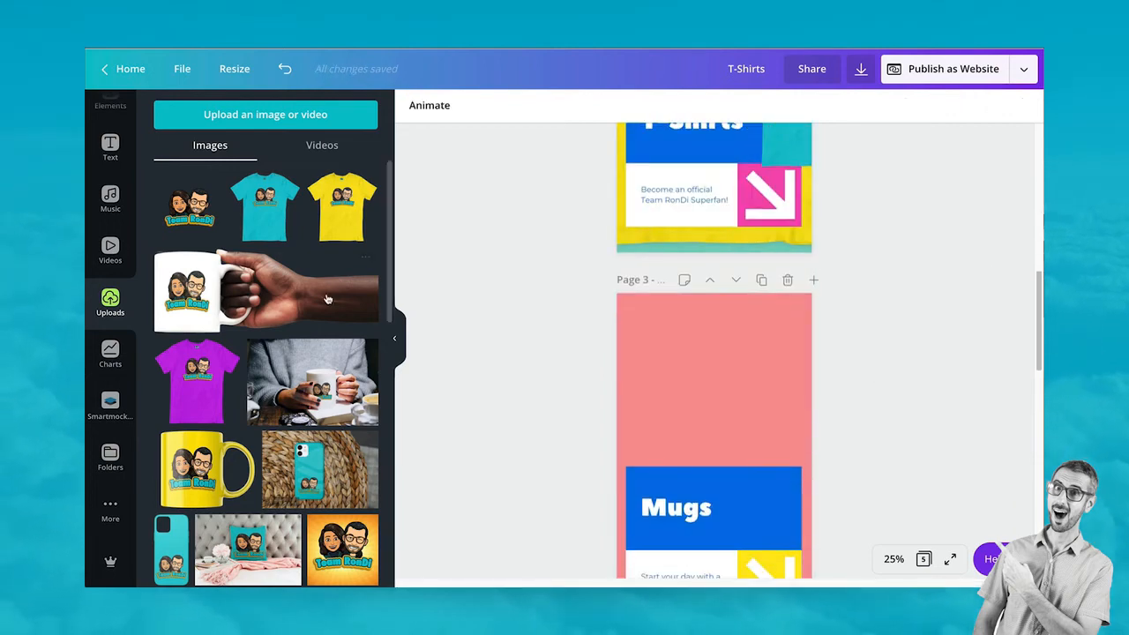
# Place the mug-and-hand photo on the Mugs page, sized with its left edge at page centre
pyautogui.moveTo(322, 290); pyautogui.dragTo(758, 400)
pyautogui.moveTo(690, 380); pyautogui.dragTo(600, 347)
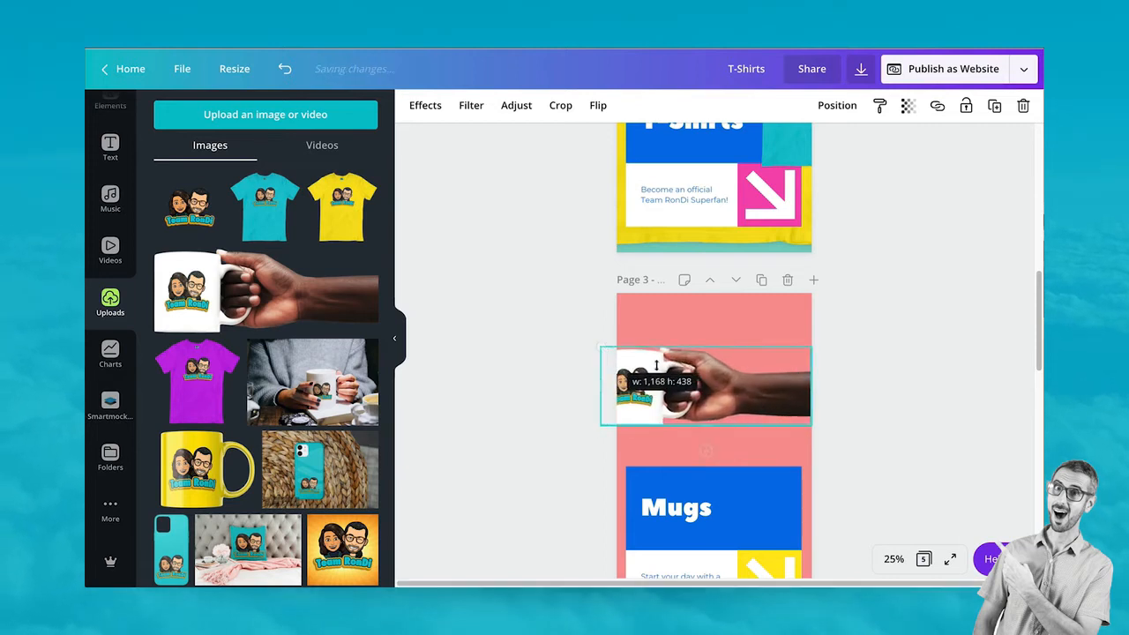
pyautogui.moveTo(719, 391); pyautogui.dragTo(791, 464)
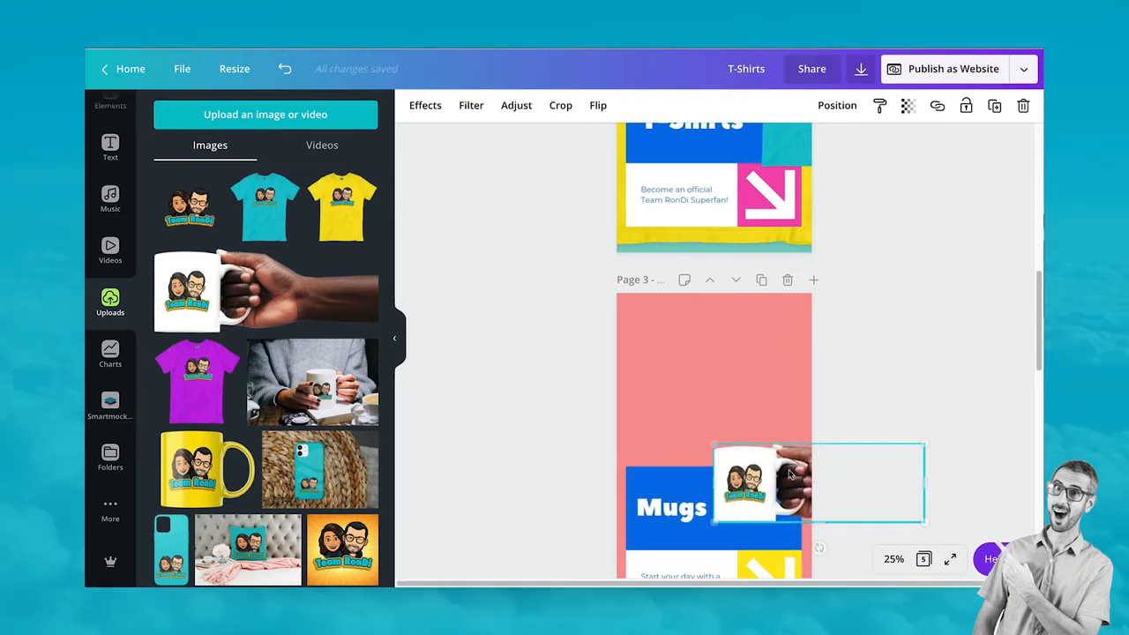
pyautogui.moveTo(711, 443); pyautogui.dragTo(729, 450)
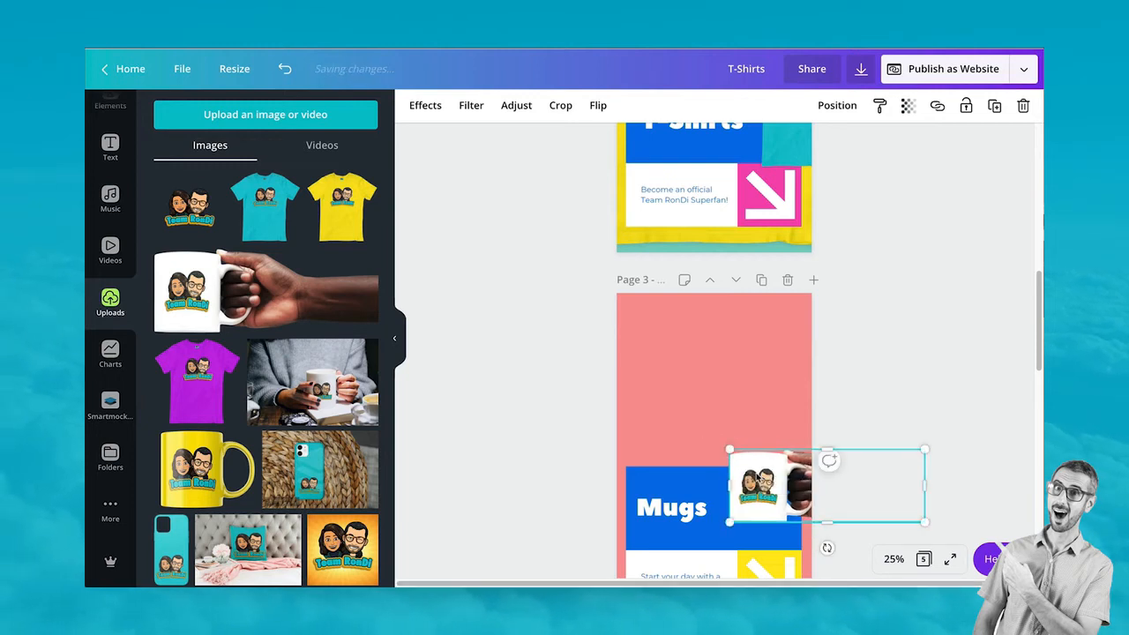
pyautogui.moveTo(770, 488); pyautogui.dragTo(756, 488)
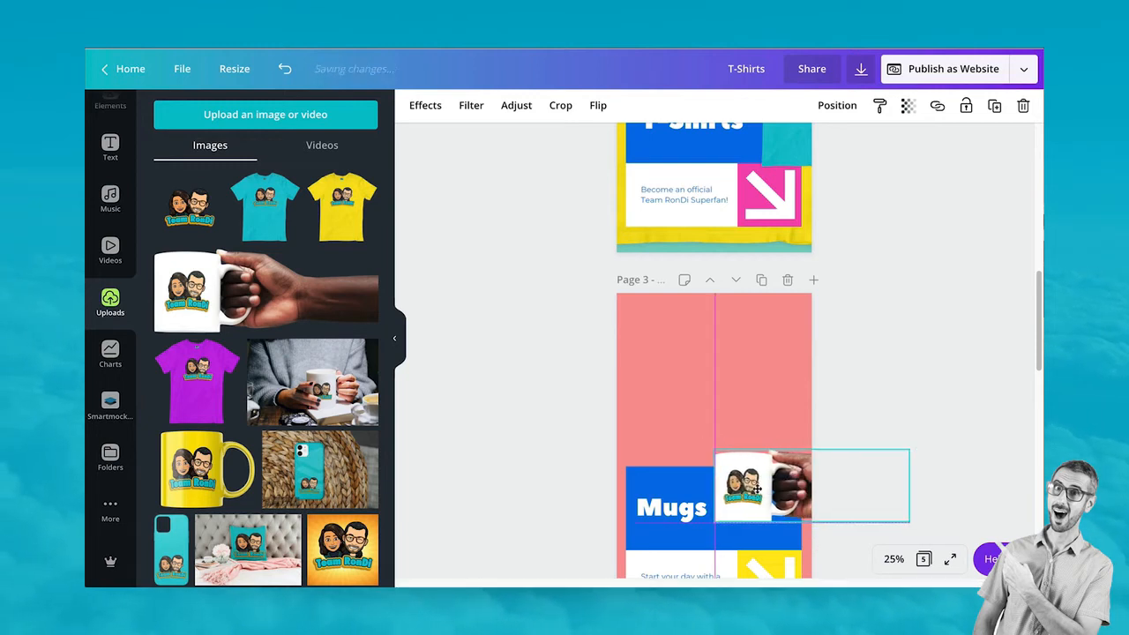
pyautogui.click(920, 373)
# Add the yellow mug photo, move it into the pink area, tilt it slightly and enlarge it
pyautogui.scroll(-2, 920, 375)
pyautogui.scroll(2, 920, 379)
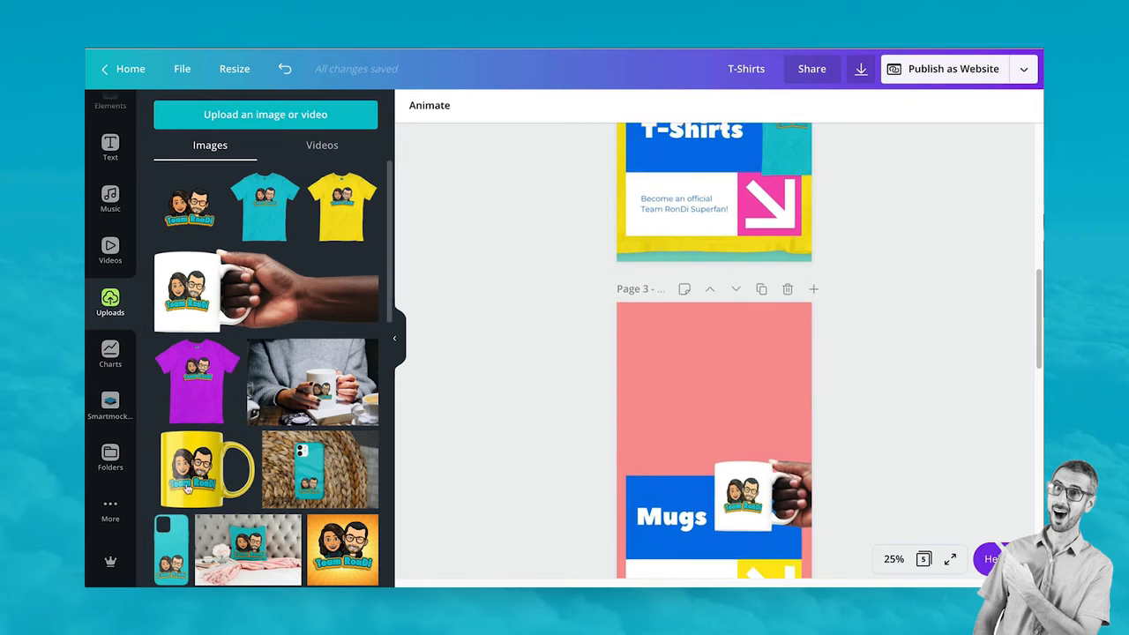
pyautogui.click(670, 389)
pyautogui.click(199, 490)
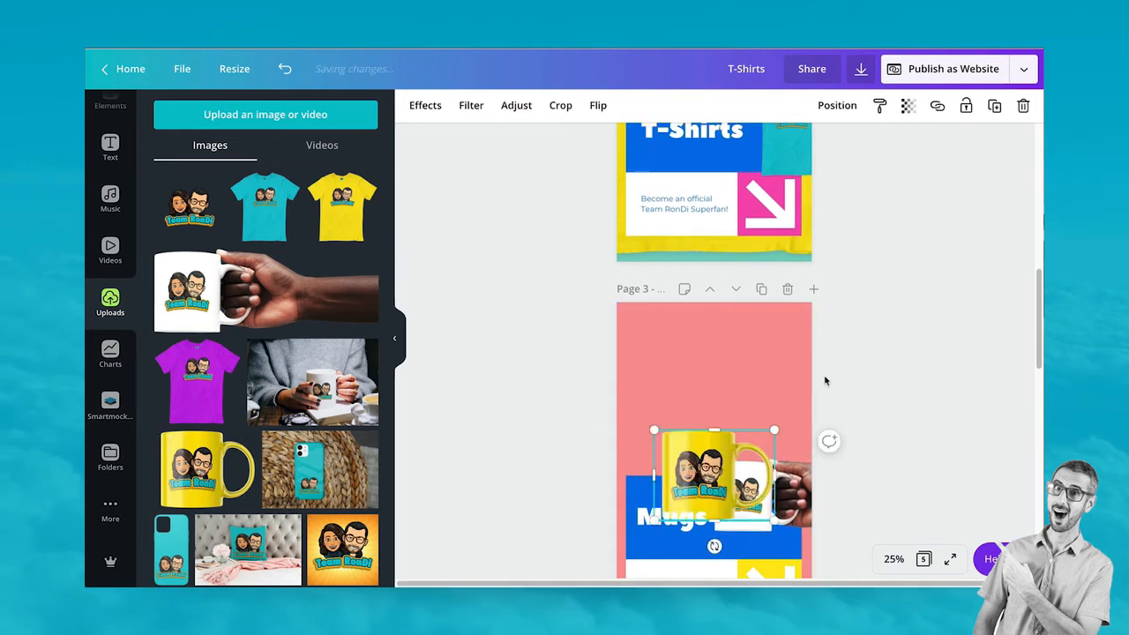
pyautogui.moveTo(692, 483); pyautogui.dragTo(693, 403)
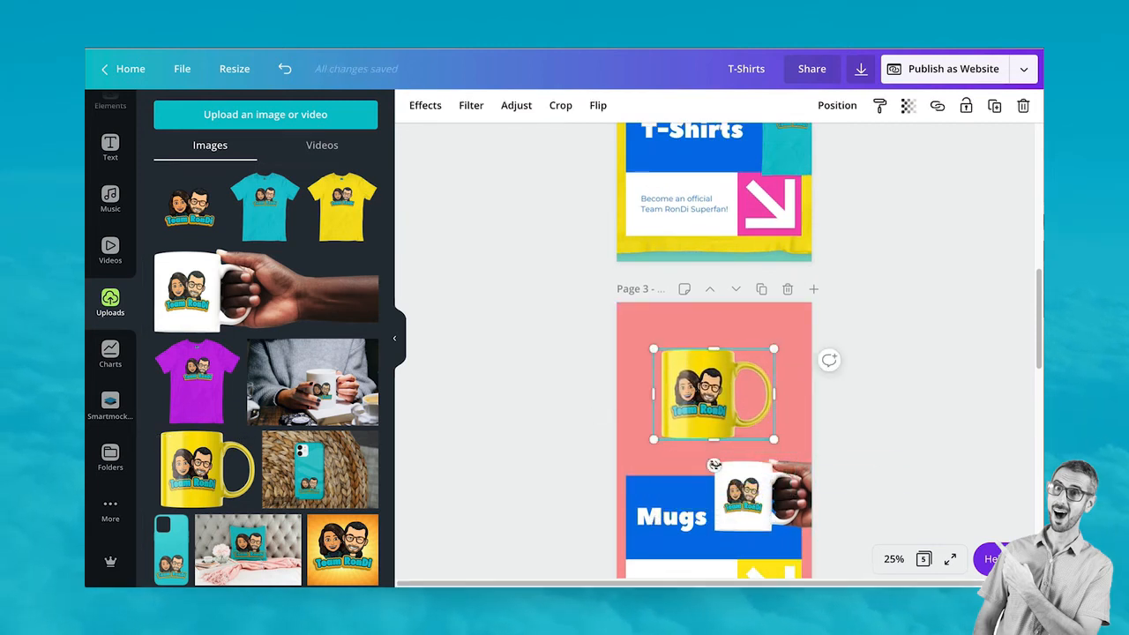
pyautogui.moveTo(714, 466); pyautogui.dragTo(697, 463)
pyautogui.moveTo(780, 362); pyautogui.dragTo(791, 359)
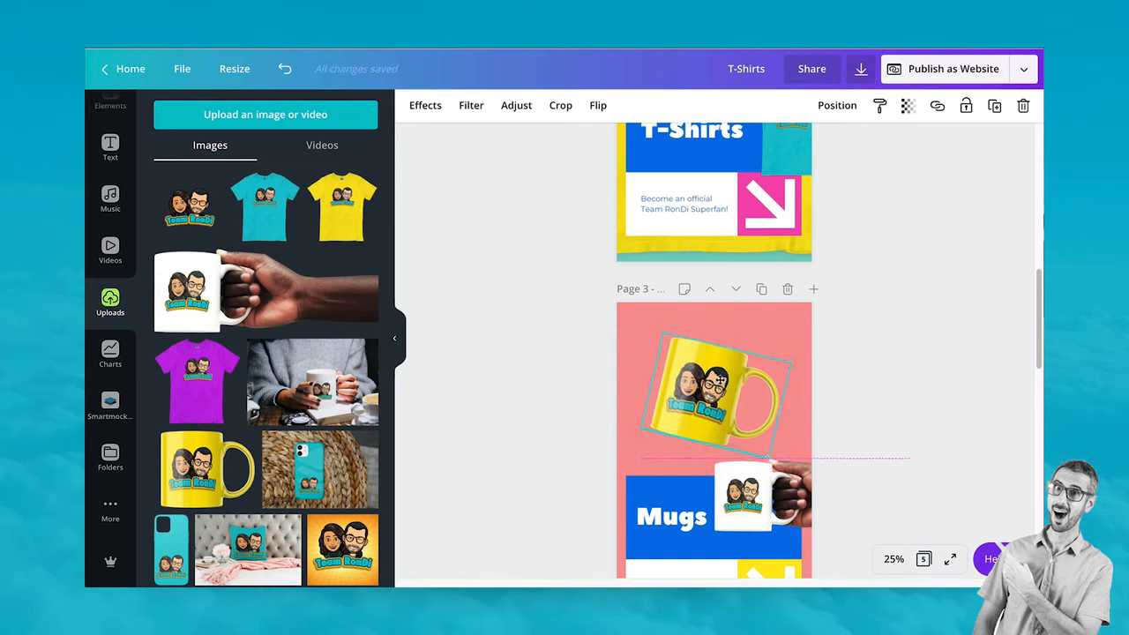
pyautogui.scroll(-2, 741, 390)
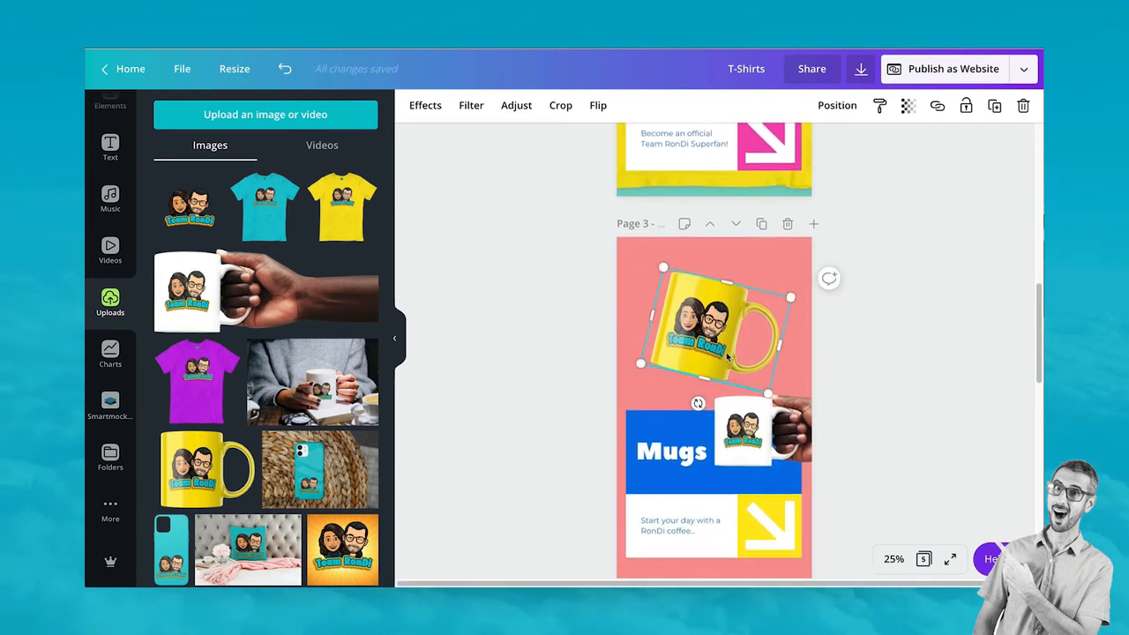
pyautogui.click(762, 226)
pyautogui.scroll(4, 765, 251)
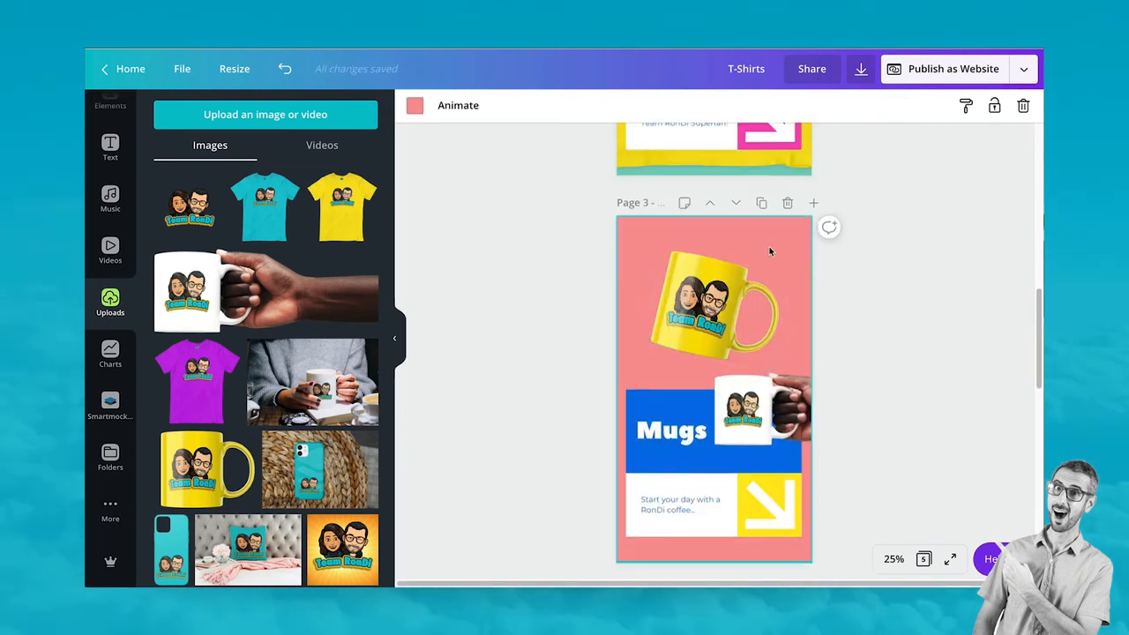
# Try light and dark teal page backgrounds, settle on yellow, and nudge the yellow mug down
pyautogui.click(414, 106)
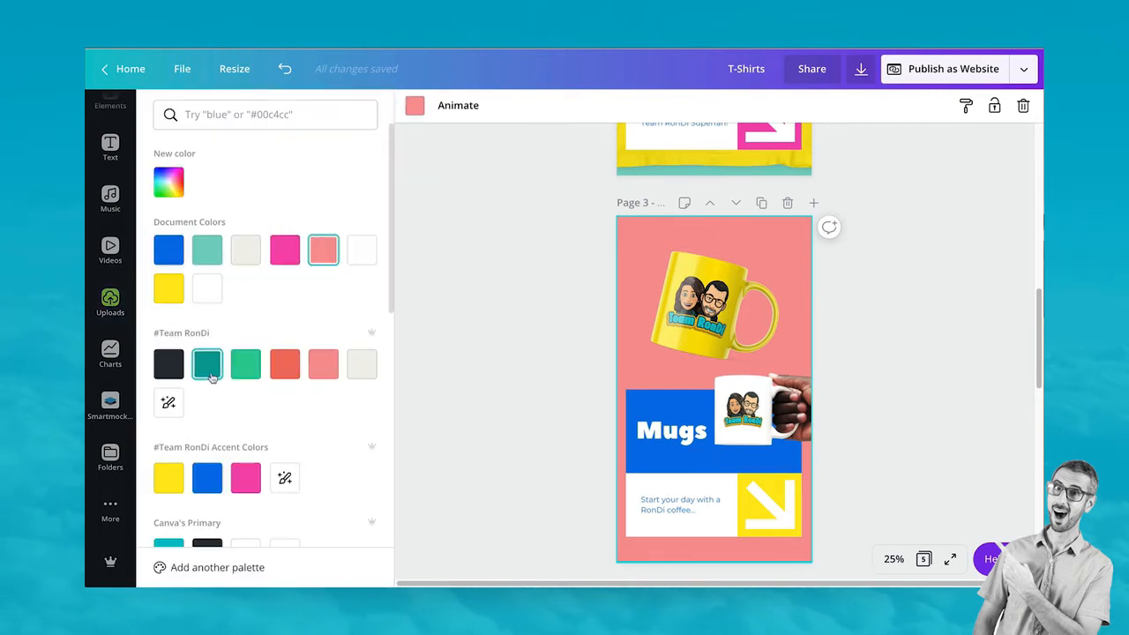
pyautogui.click(163, 297)
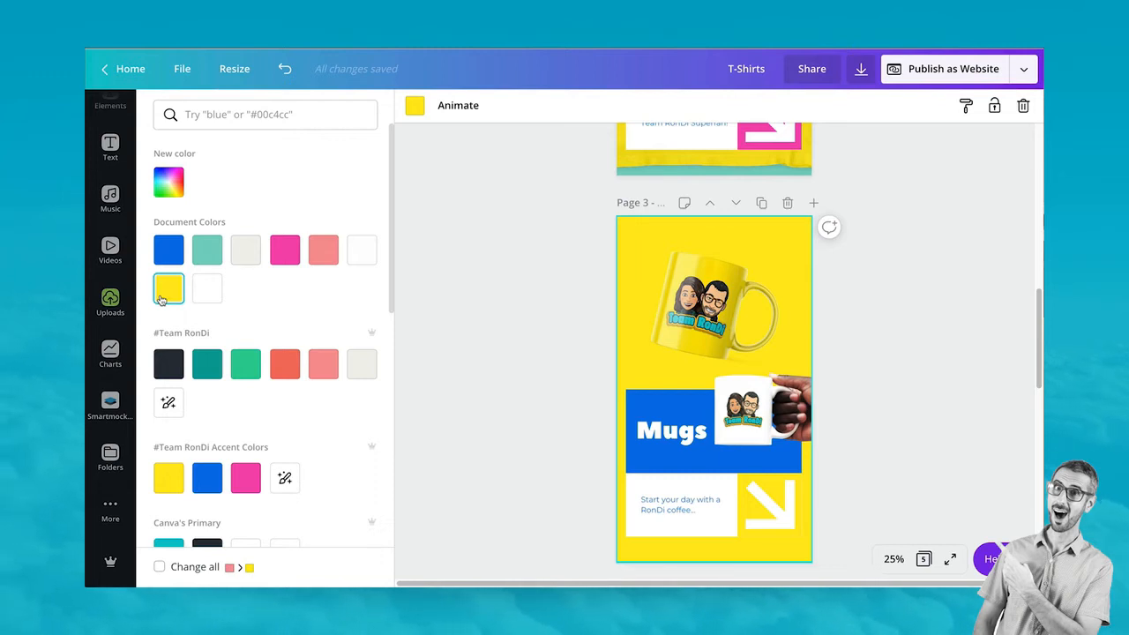
pyautogui.click(204, 252)
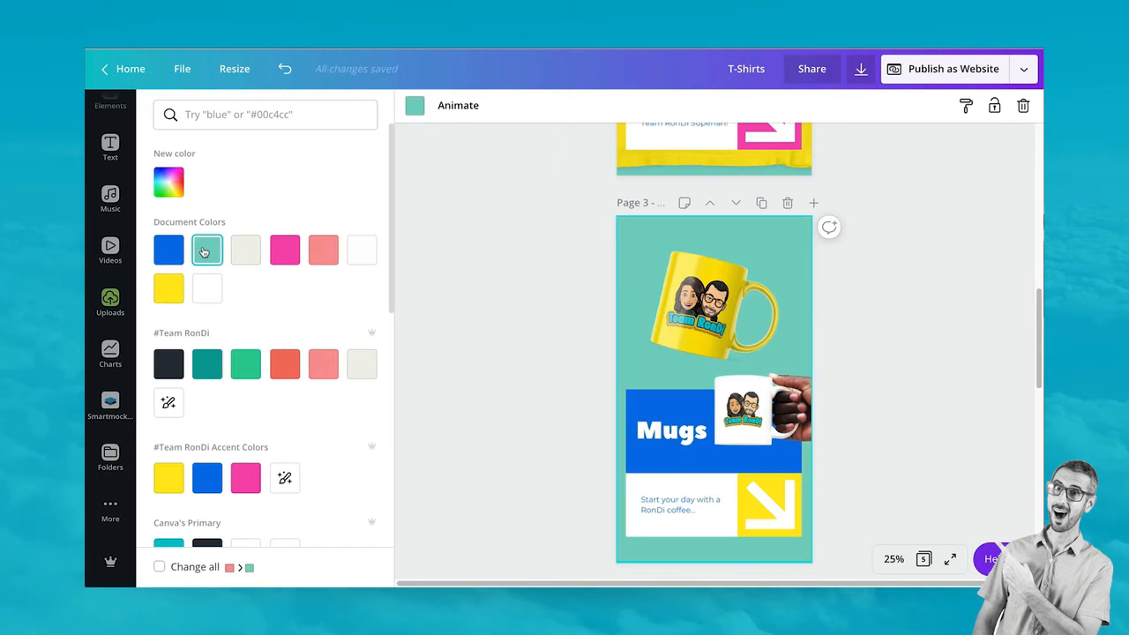
pyautogui.click(207, 364)
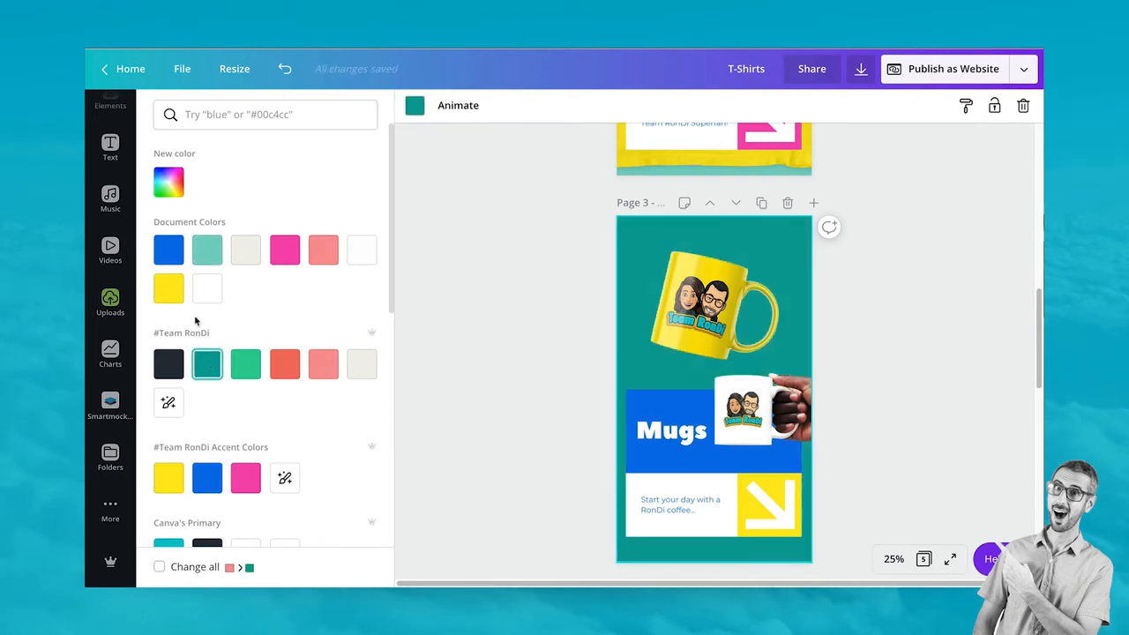
pyautogui.click(169, 288)
pyautogui.moveTo(714, 283); pyautogui.dragTo(711, 299)
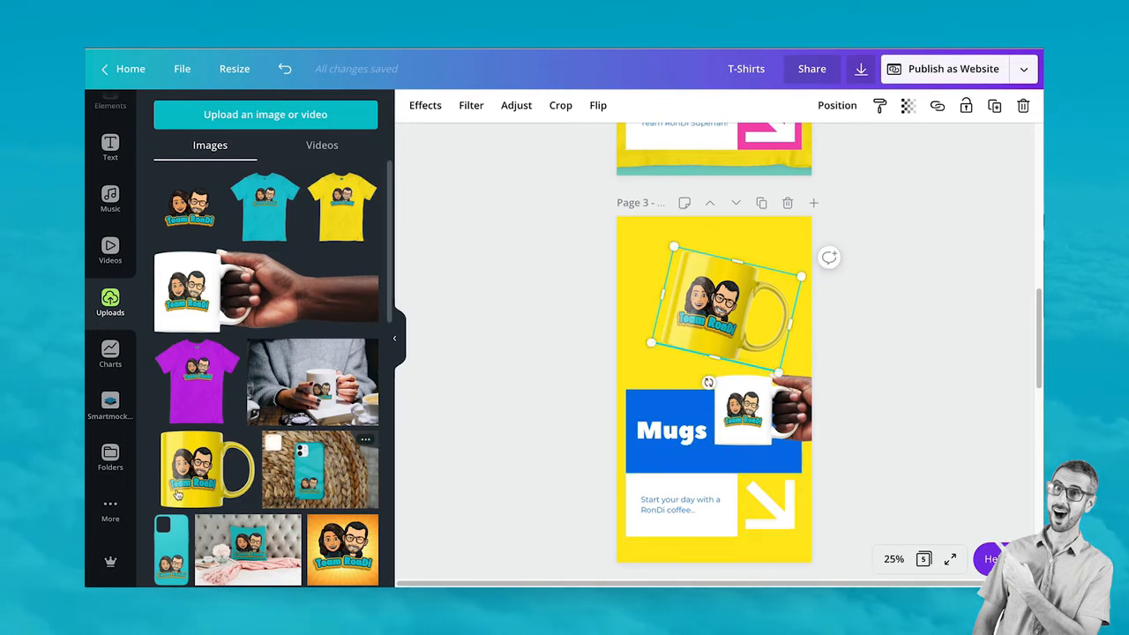
pyautogui.scroll(3, 113, 370)
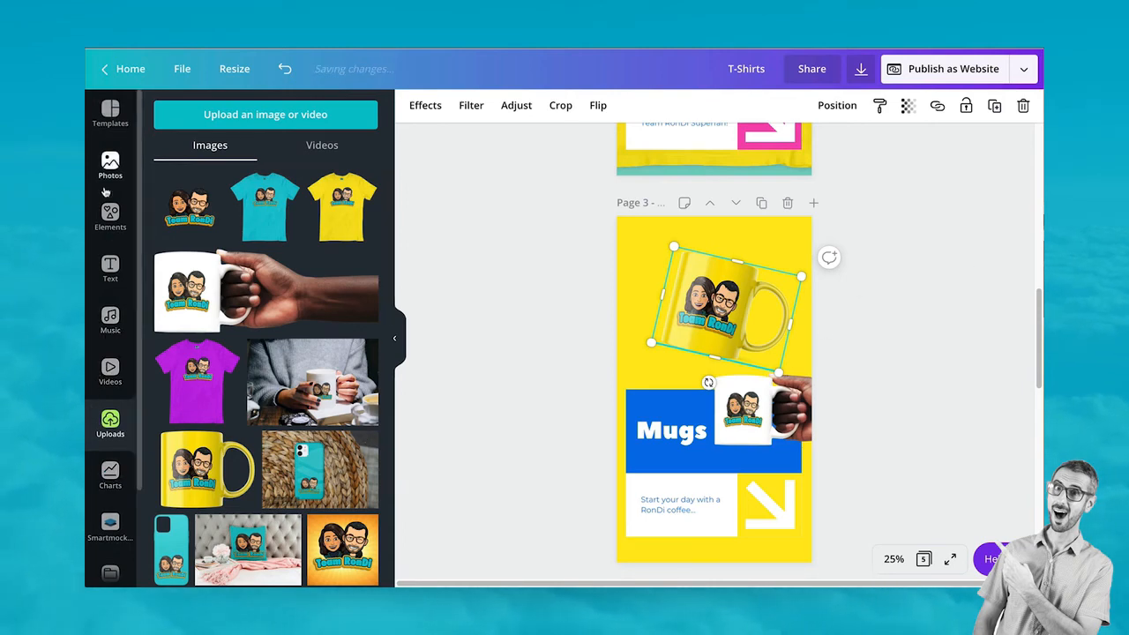
# Add a soft light-glow element, enlarge it over the yellow mug, and send it behind
pyautogui.click(110, 216)
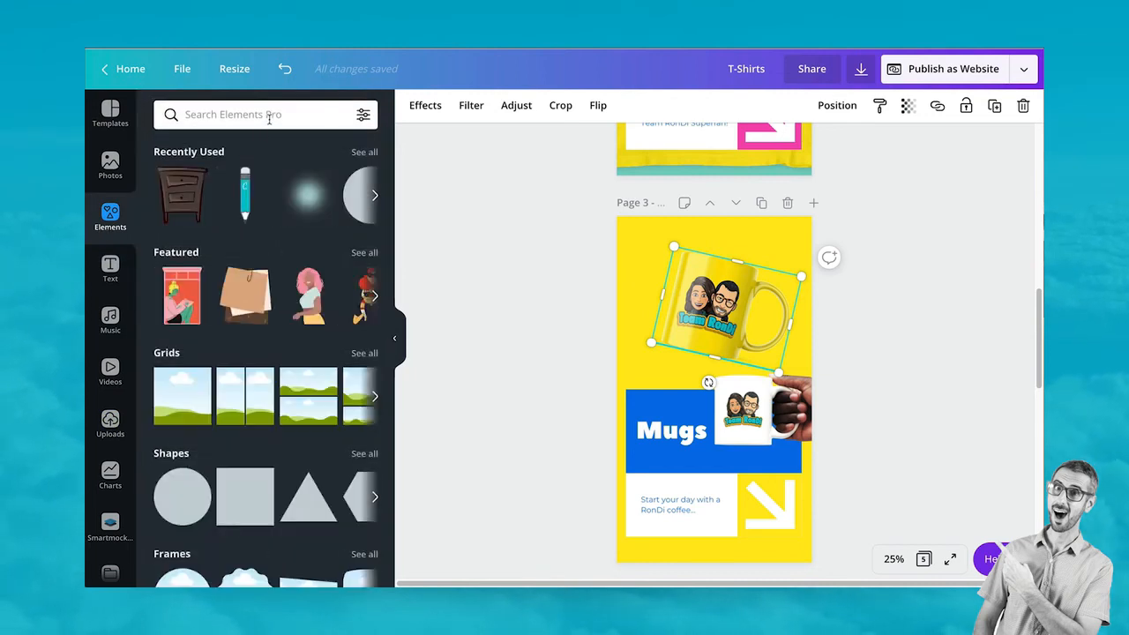
pyautogui.click(308, 196)
pyautogui.moveTo(705, 380); pyautogui.dragTo(707, 304)
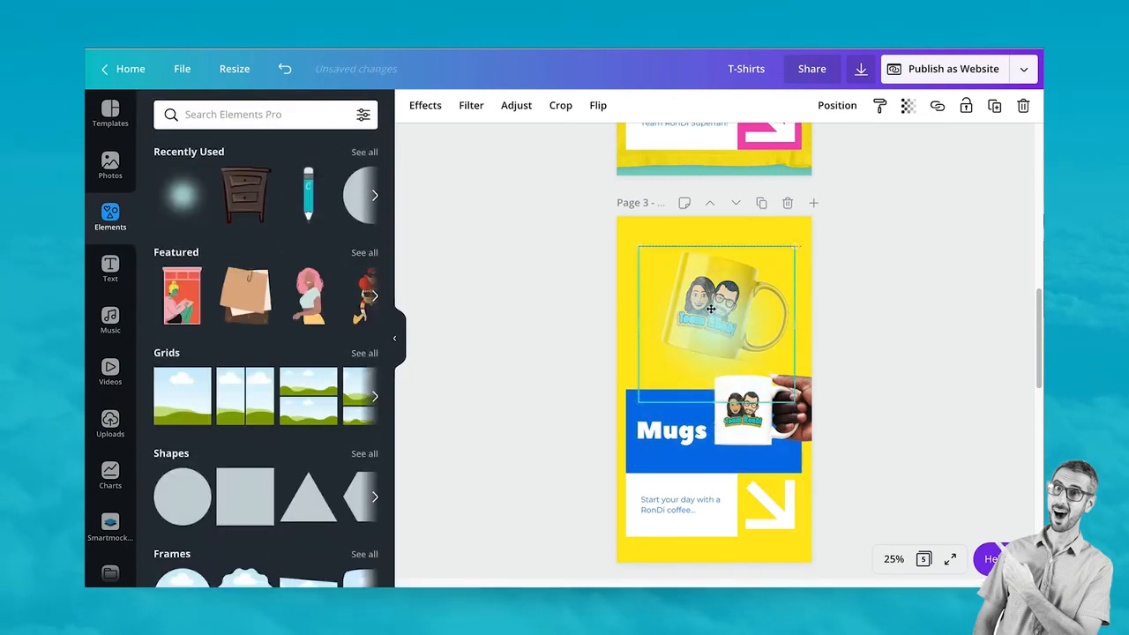
pyautogui.moveTo(794, 235); pyautogui.dragTo(848, 199)
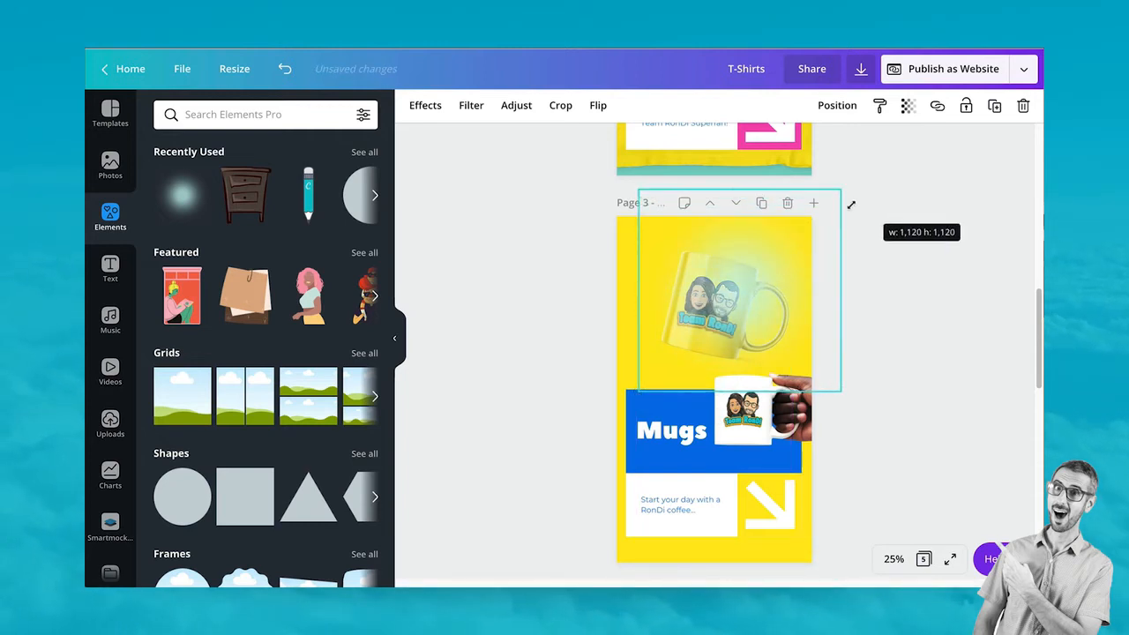
pyautogui.moveTo(639, 392); pyautogui.dragTo(552, 477)
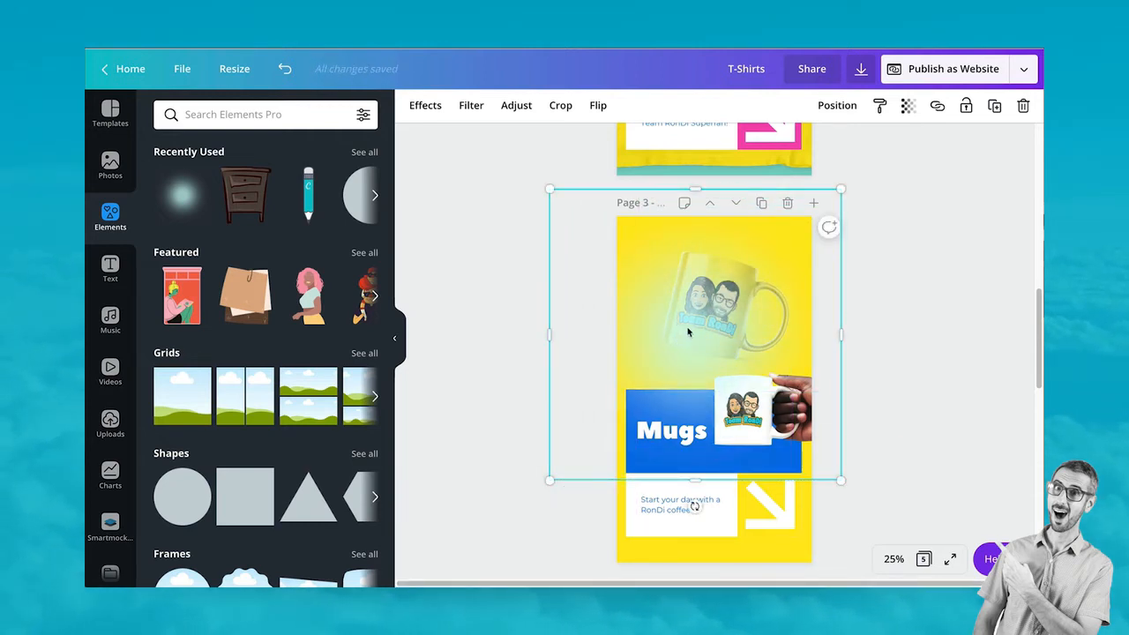
pyautogui.moveTo(689, 335); pyautogui.dragTo(703, 312)
pyautogui.click(837, 106)
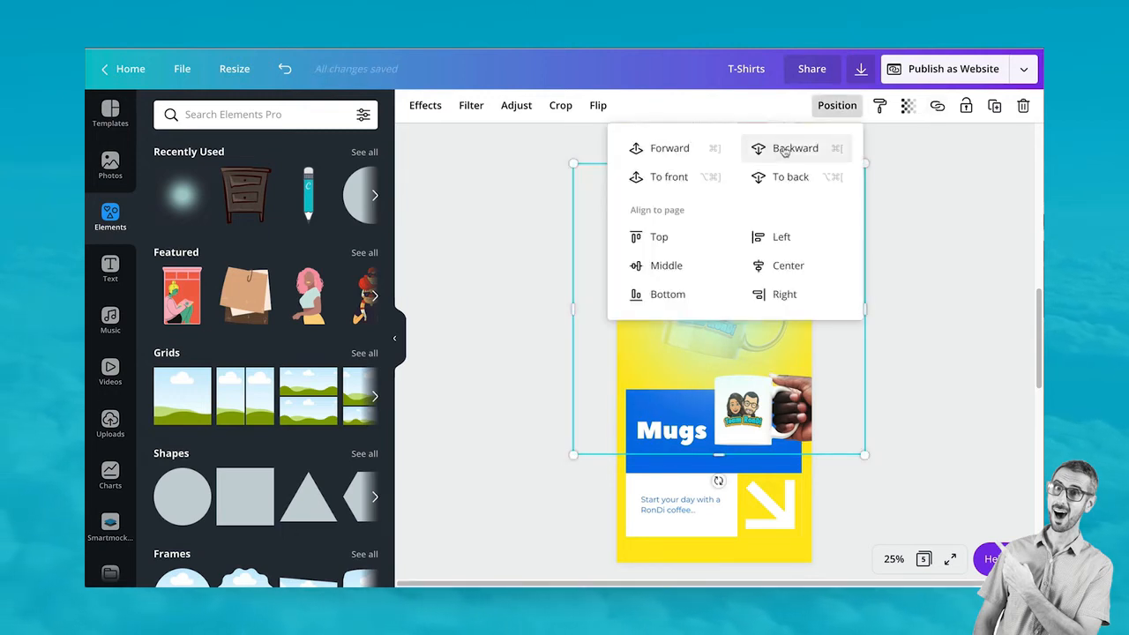
pyautogui.click(782, 176)
pyautogui.click(941, 317)
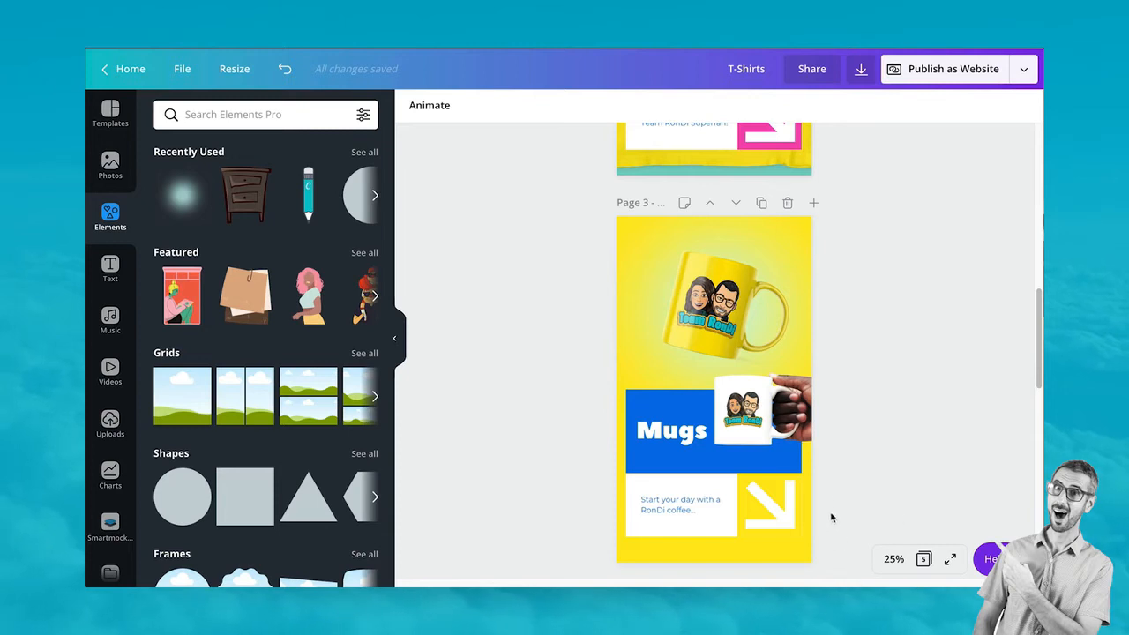
# Delete the arrow graphic and move the hand-held mug photo to the lower right
pyautogui.click(760, 429)
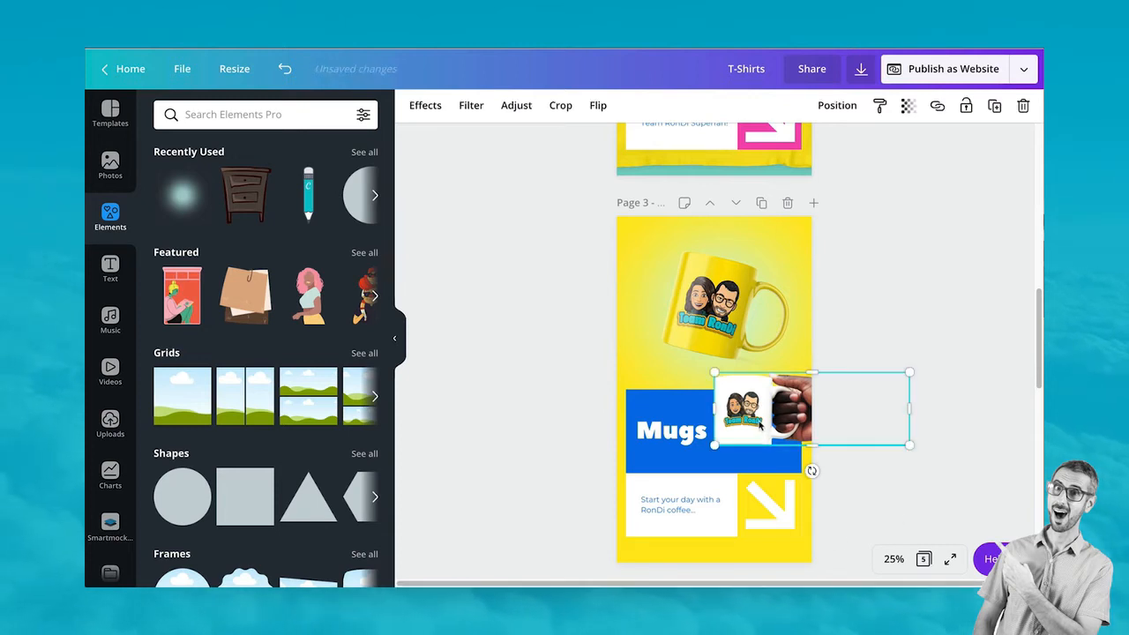
pyautogui.click(782, 520)
pyautogui.press('Delete')
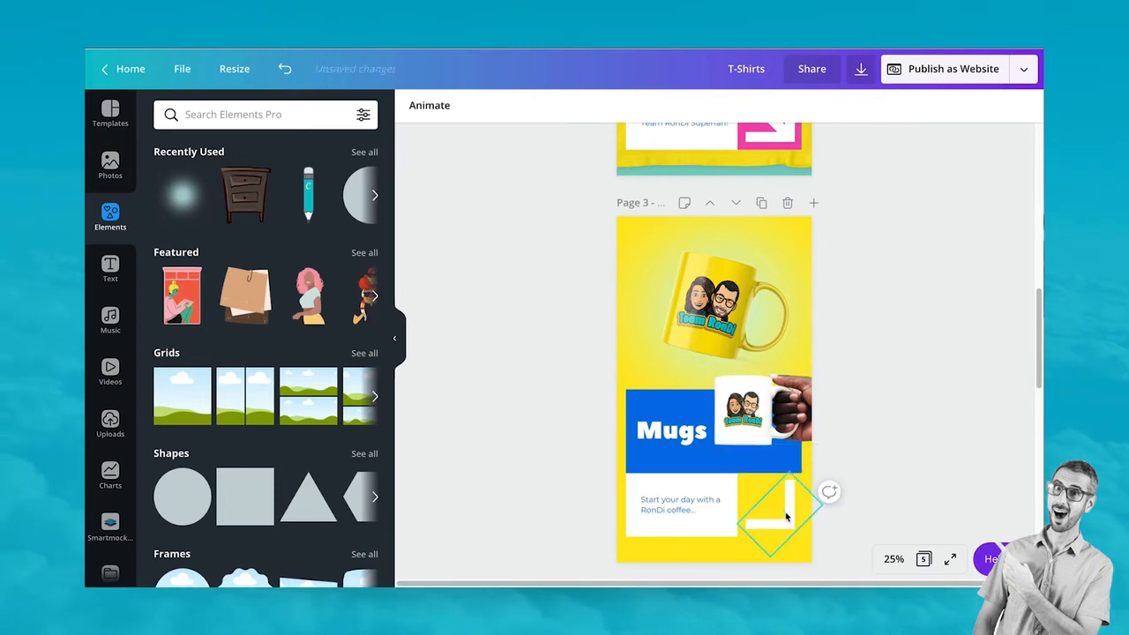
pyautogui.moveTo(912, 503); pyautogui.dragTo(797, 523)
pyautogui.press('Delete')
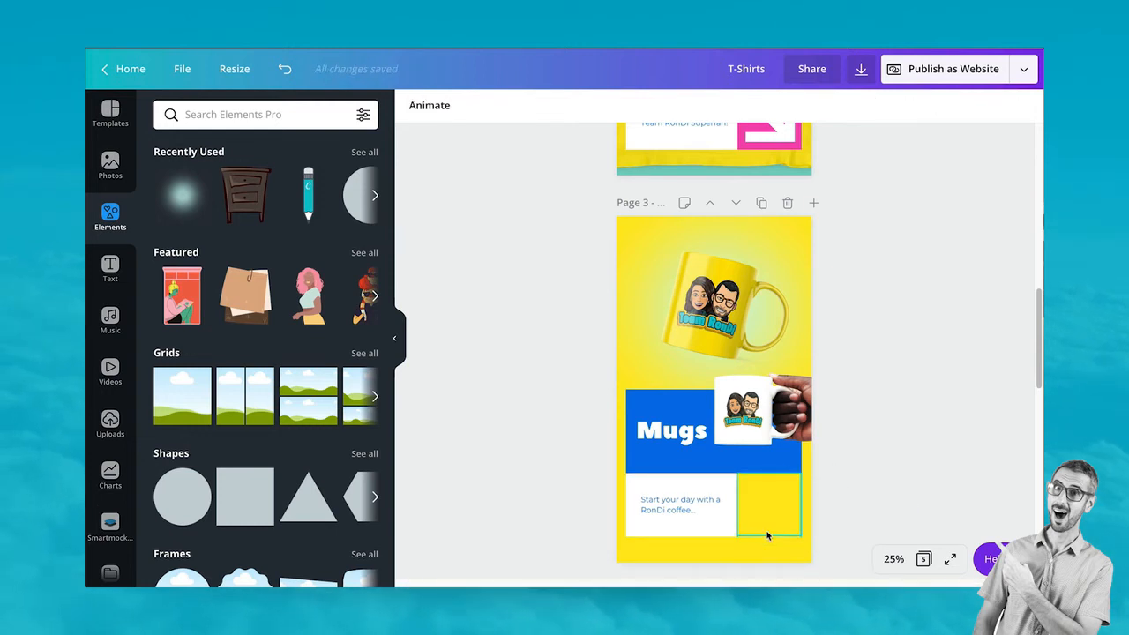
pyautogui.moveTo(761, 417); pyautogui.dragTo(765, 516)
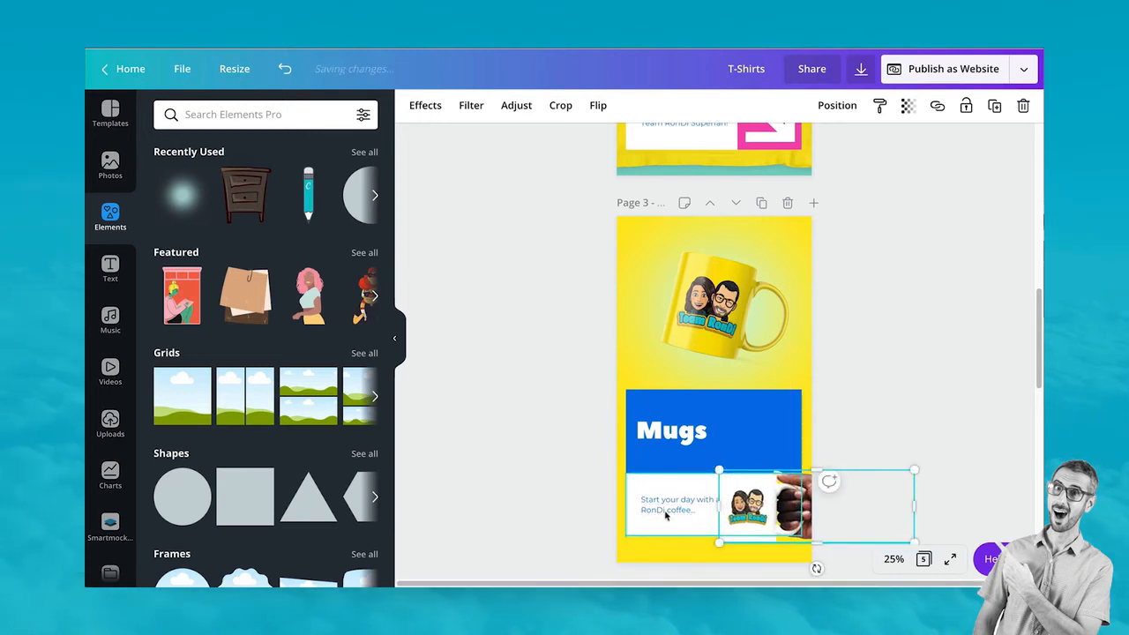
pyautogui.click(671, 509)
# Delete the coffee caption and its white box, and reposition the hand-held mug photo
pyautogui.press('Delete')
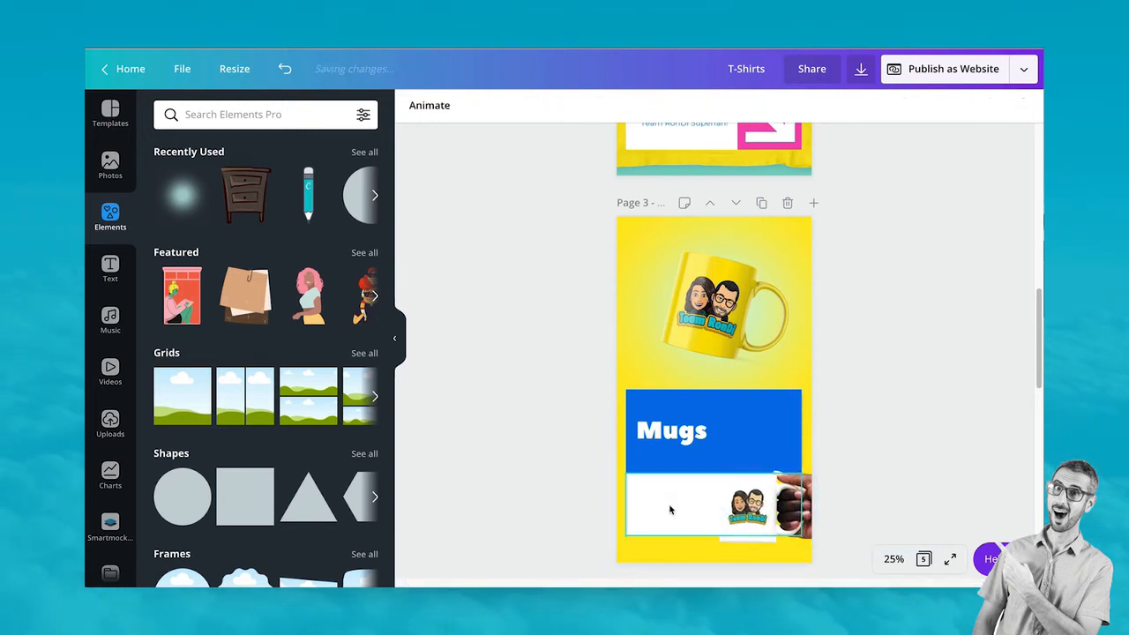
pyautogui.click(670, 508)
pyautogui.press('Delete')
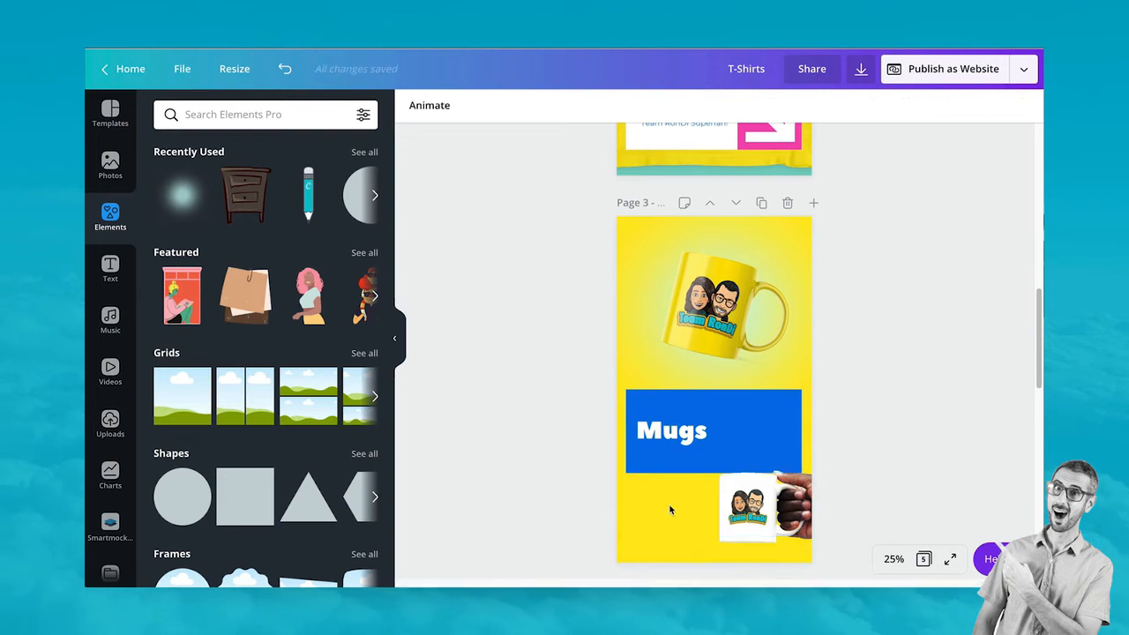
pyautogui.click(732, 516)
pyautogui.moveTo(743, 516); pyautogui.dragTo(684, 502)
# Copy the Superfan caption onto the Mugs page, make it white, and move it beside the heading
pyautogui.scroll(1, 679, 353)
pyautogui.click(672, 190)
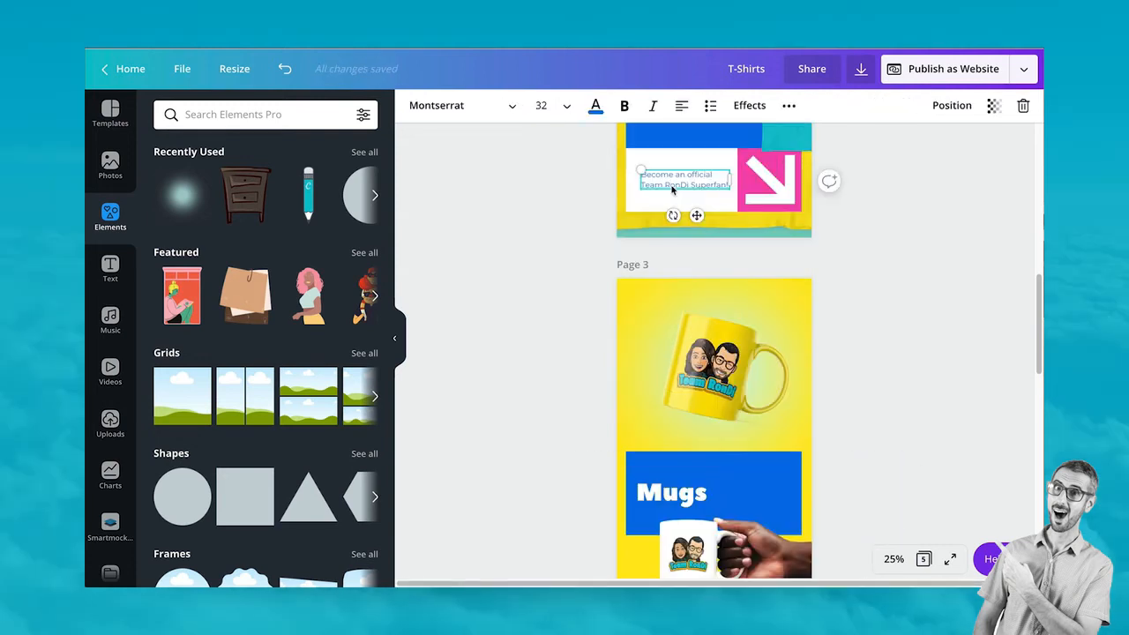
pyautogui.click(777, 291)
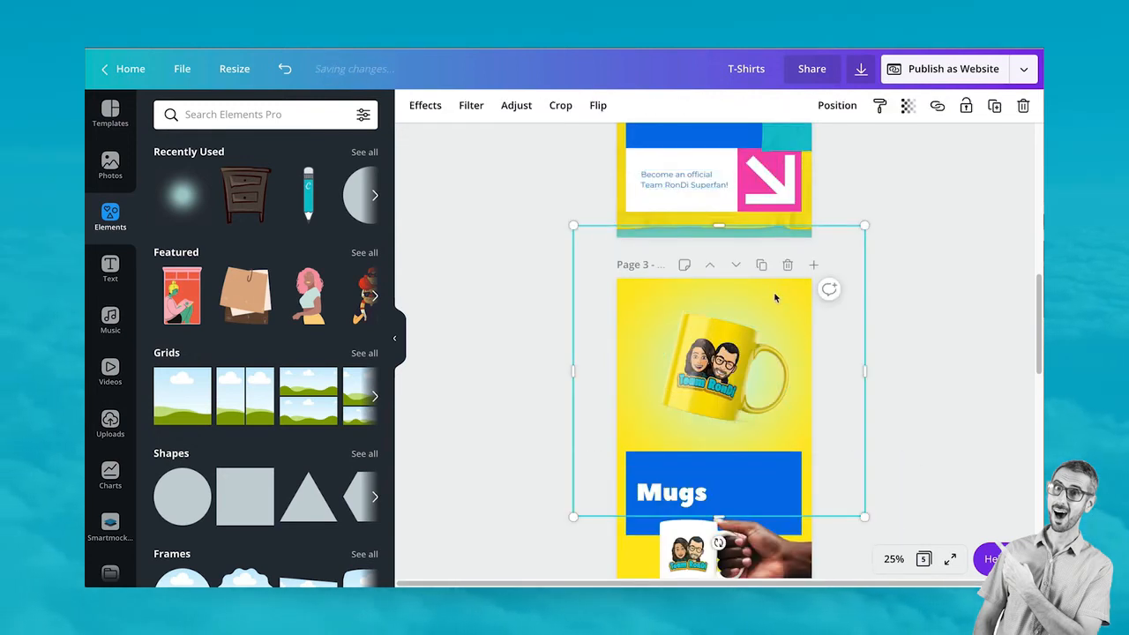
pyautogui.press('super+v')
pyautogui.scroll(-1, 742, 553)
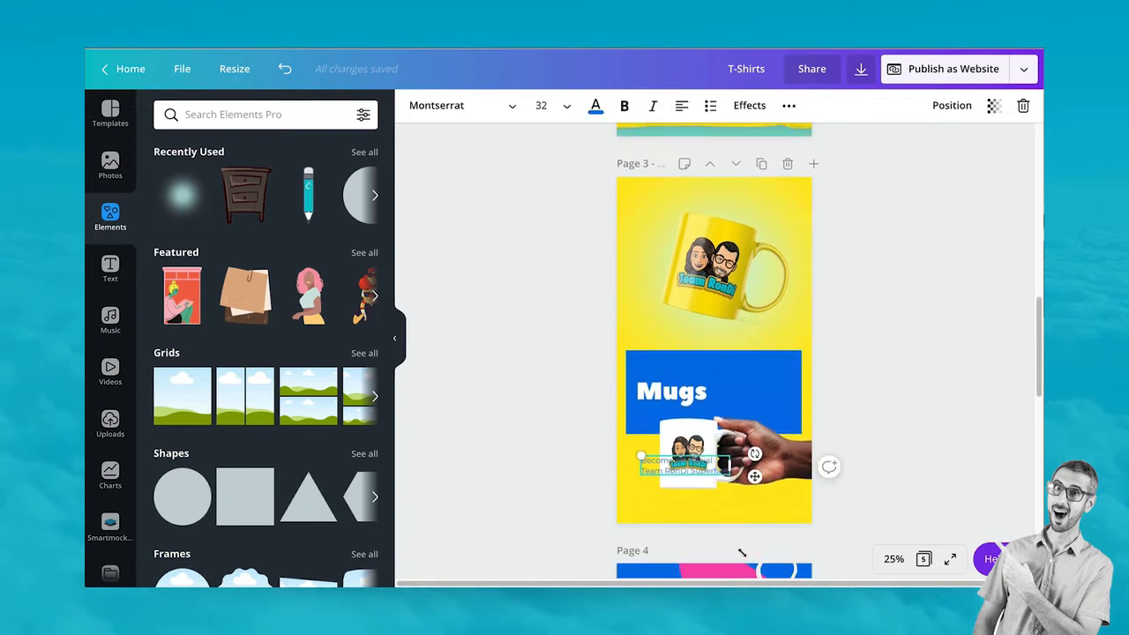
pyautogui.click(597, 108)
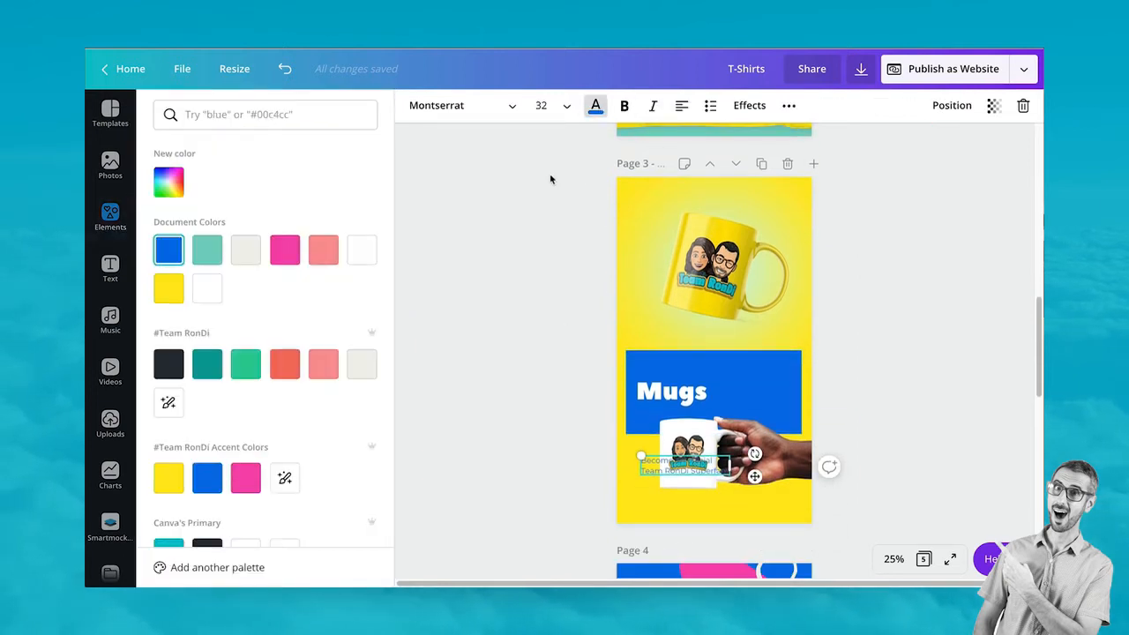
pyautogui.click(362, 249)
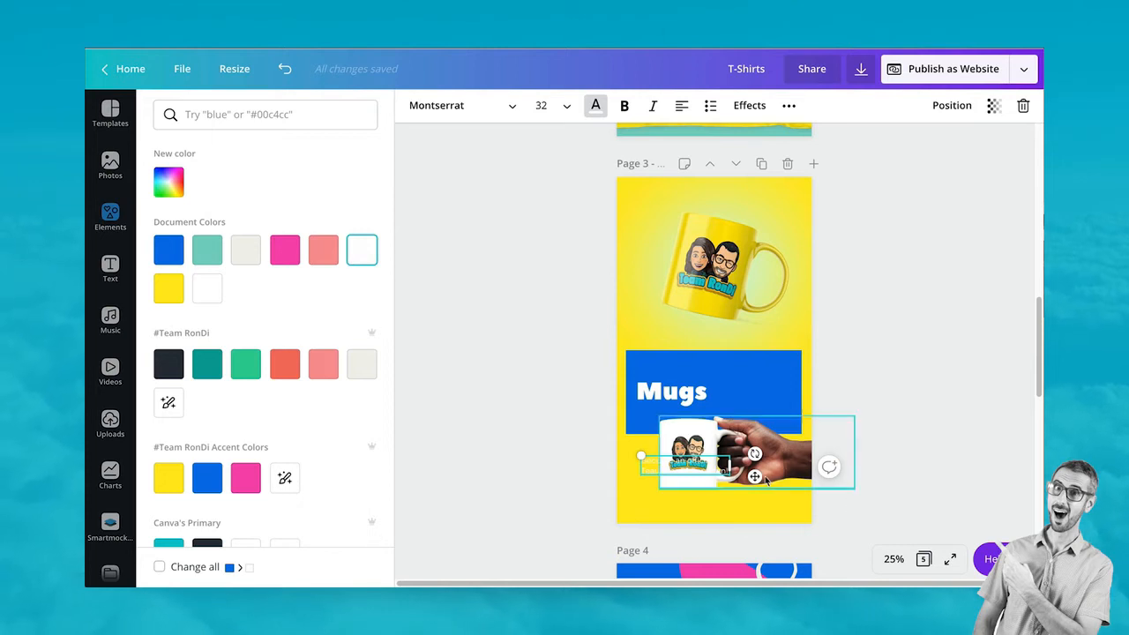
pyautogui.moveTo(754, 476); pyautogui.dragTo(816, 395)
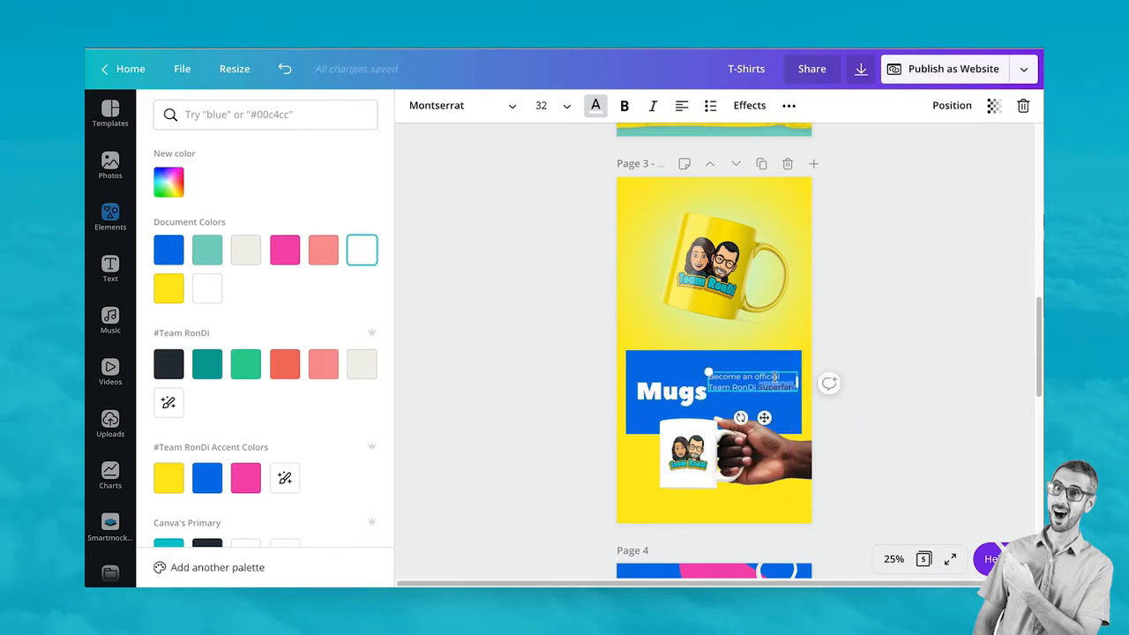
# Replace the caption with a larger 9.99$ price centred under the Mugs heading
pyautogui.tripleClick(774, 377)
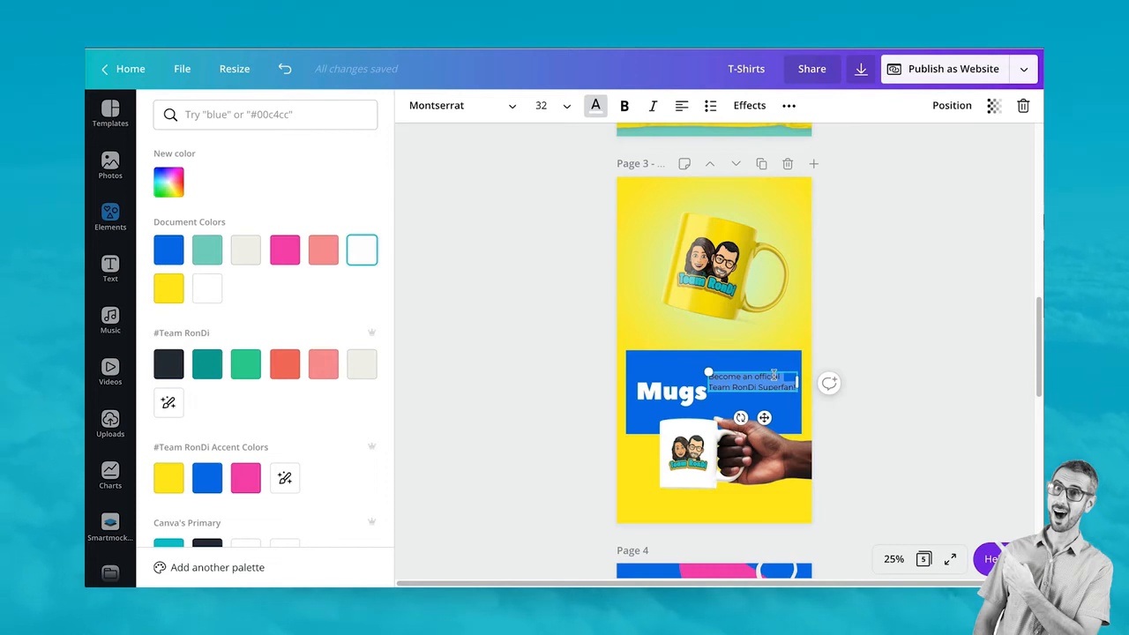
pyautogui.press('BackSpace')
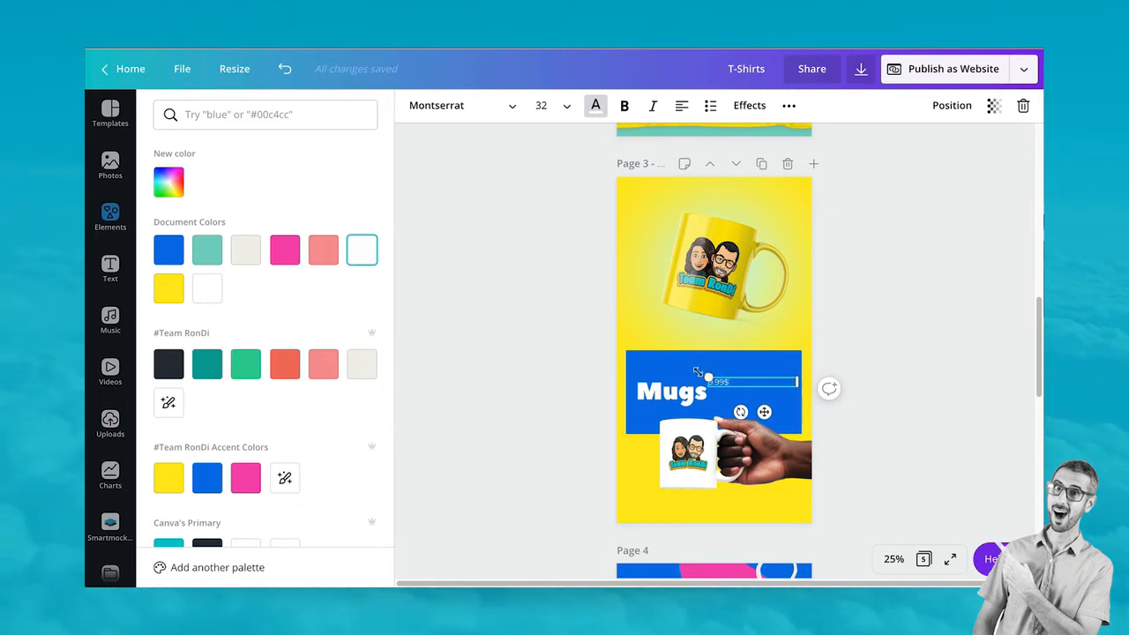
pyautogui.moveTo(698, 372); pyautogui.dragTo(642, 362)
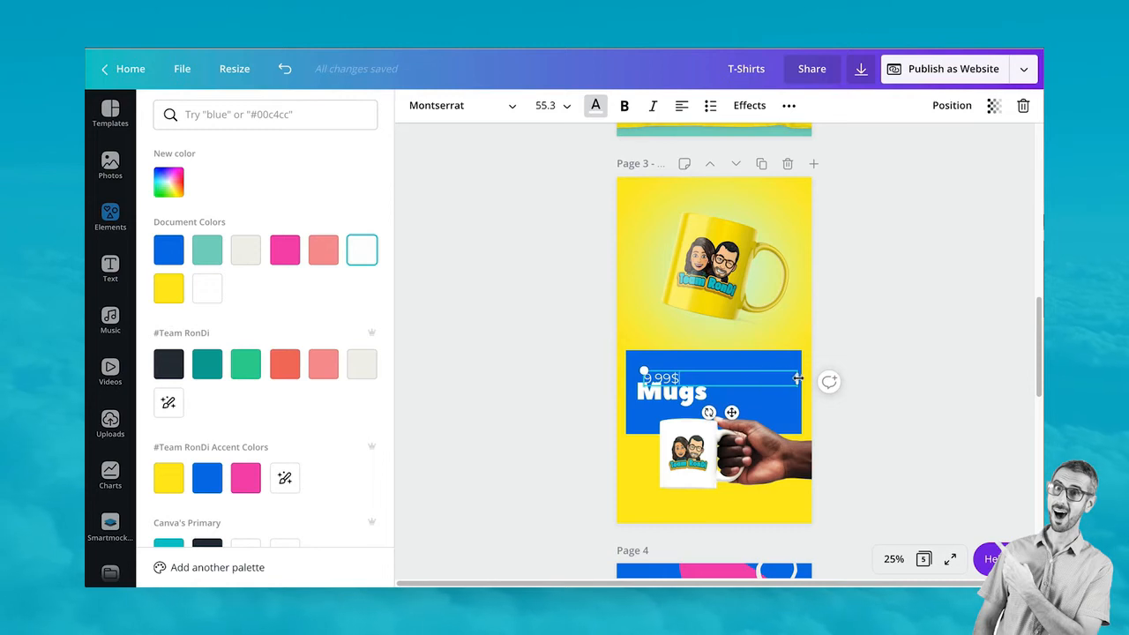
pyautogui.moveTo(798, 378); pyautogui.dragTo(760, 425)
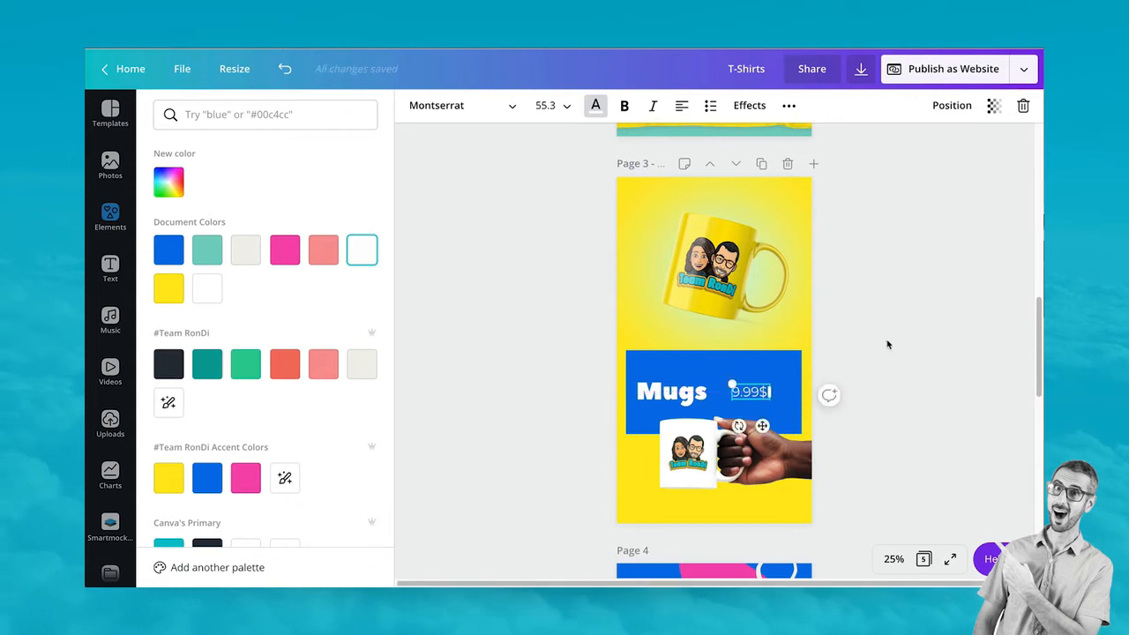
pyautogui.click(862, 269)
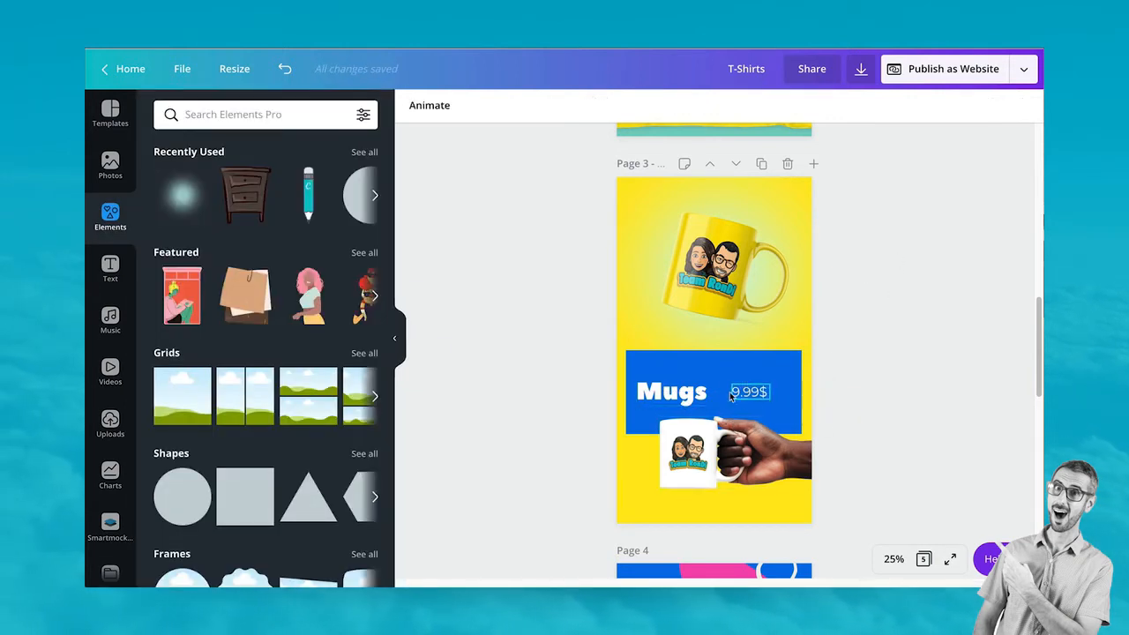
pyautogui.moveTo(682, 396); pyautogui.dragTo(791, 401)
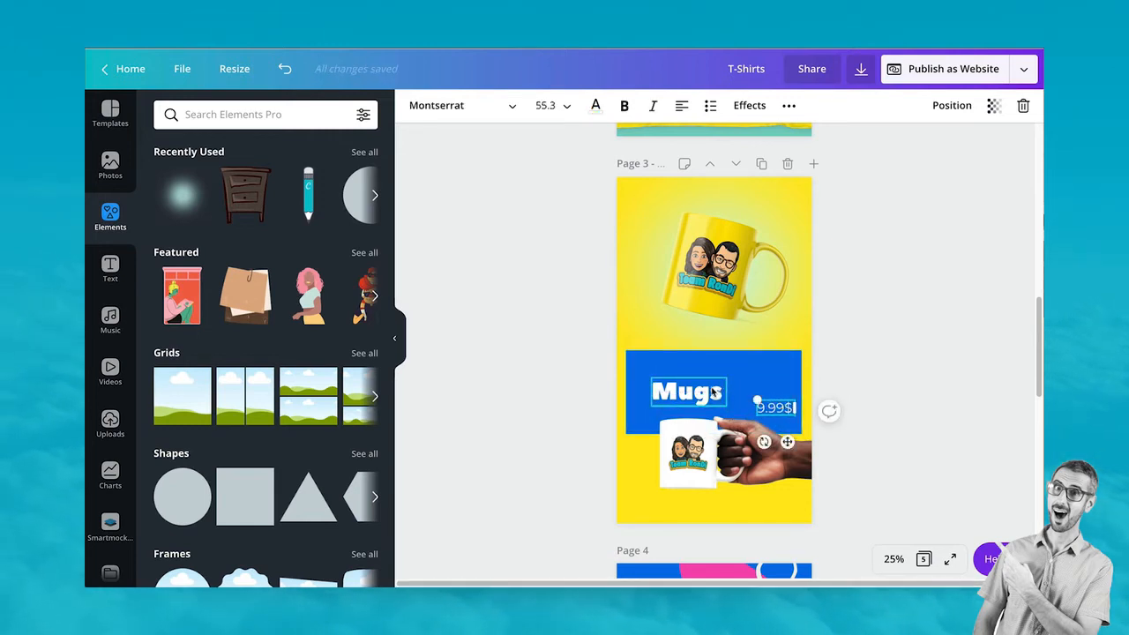
pyautogui.moveTo(714, 388); pyautogui.dragTo(735, 371)
pyautogui.moveTo(774, 413); pyautogui.dragTo(712, 402)
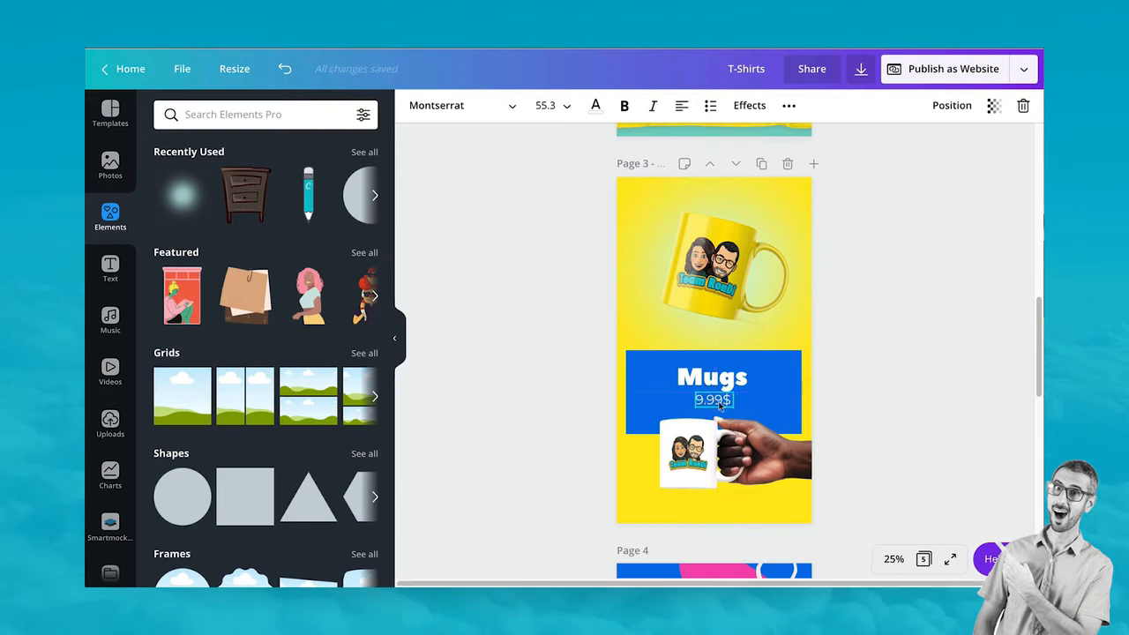
pyautogui.click(903, 403)
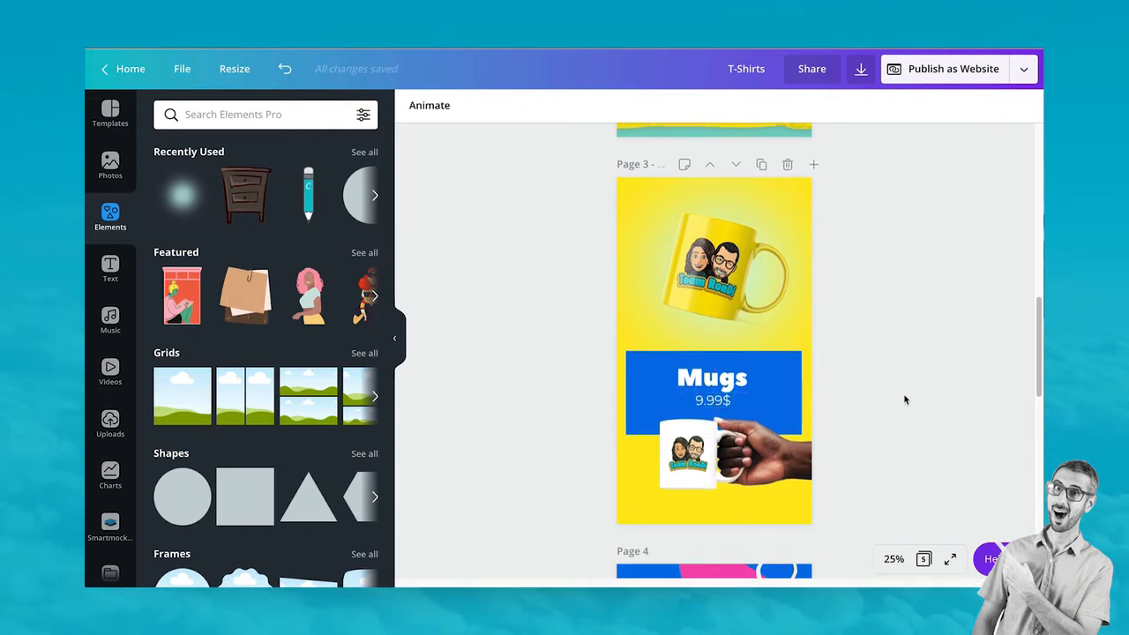
pyautogui.scroll(5, 902, 397)
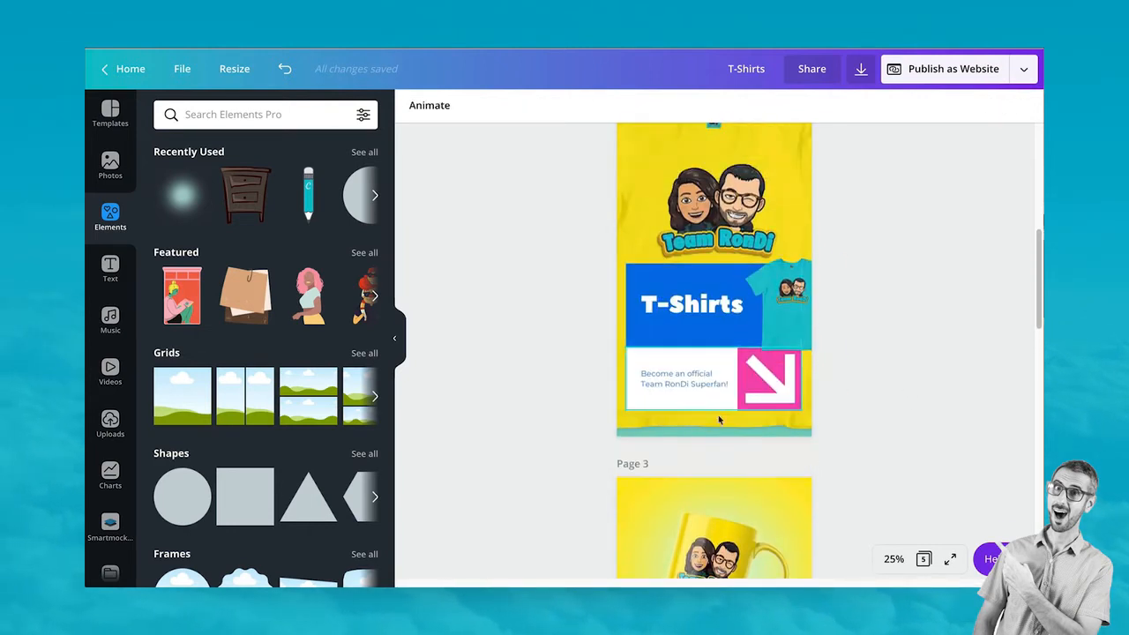
# Ungroup the pink arrow on the T-Shirts page and delete both of its pieces
pyautogui.click(785, 389)
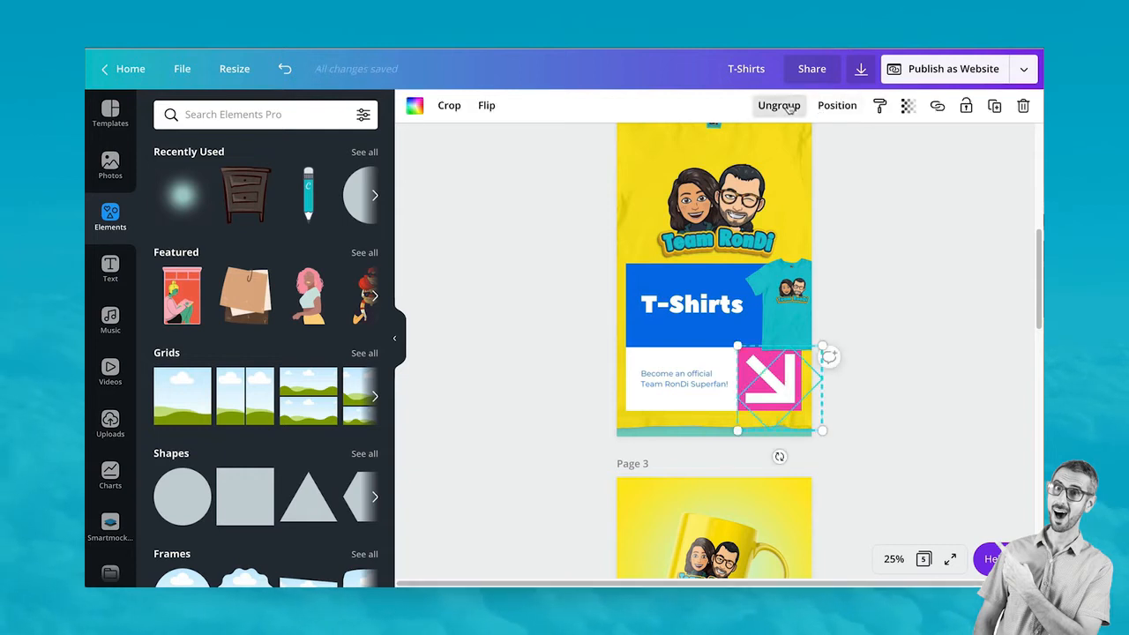
pyautogui.click(792, 111)
pyautogui.click(774, 382)
pyautogui.press('Delete')
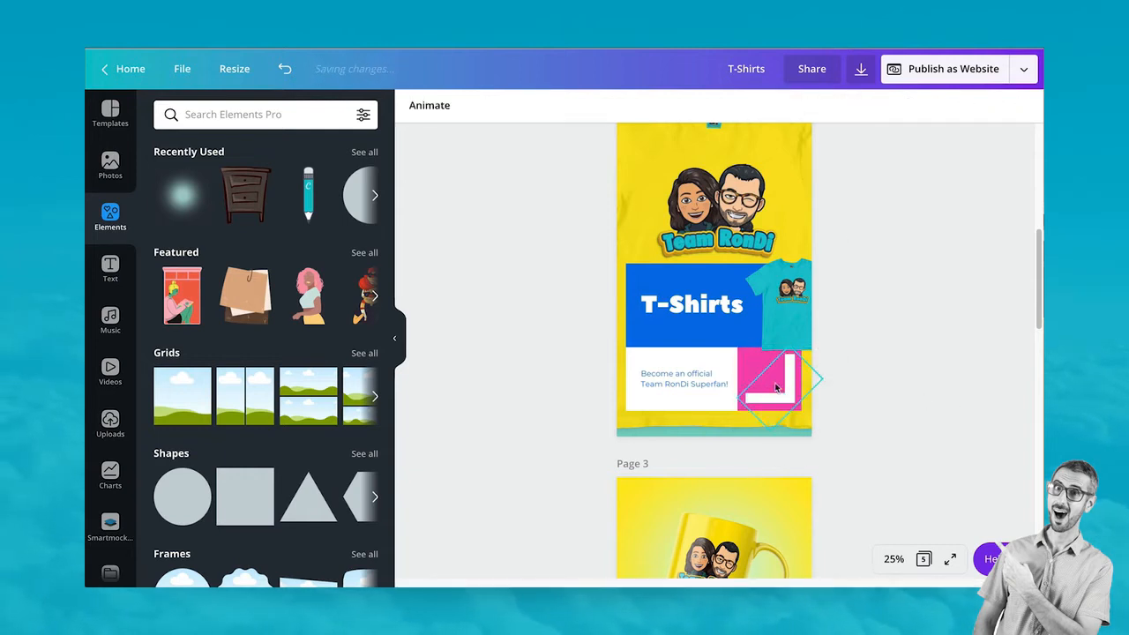
pyautogui.click(798, 384)
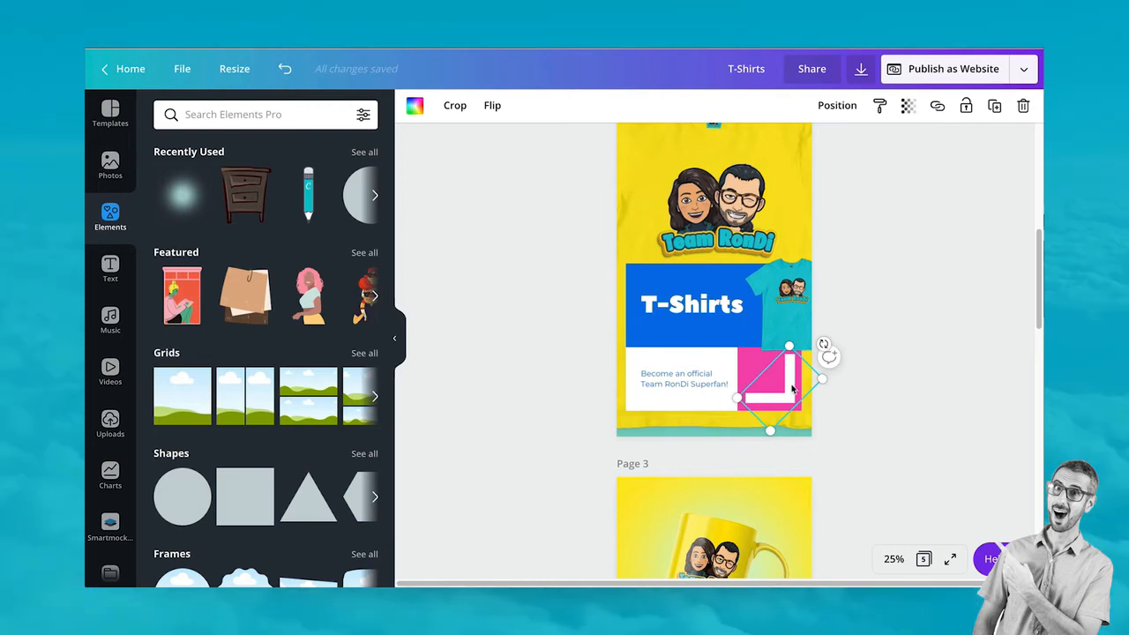
pyautogui.press('Delete')
# Copy the Mugs page's 9.99$ price onto the T-Shirts page's pink square
pyautogui.scroll(-3, 874, 350)
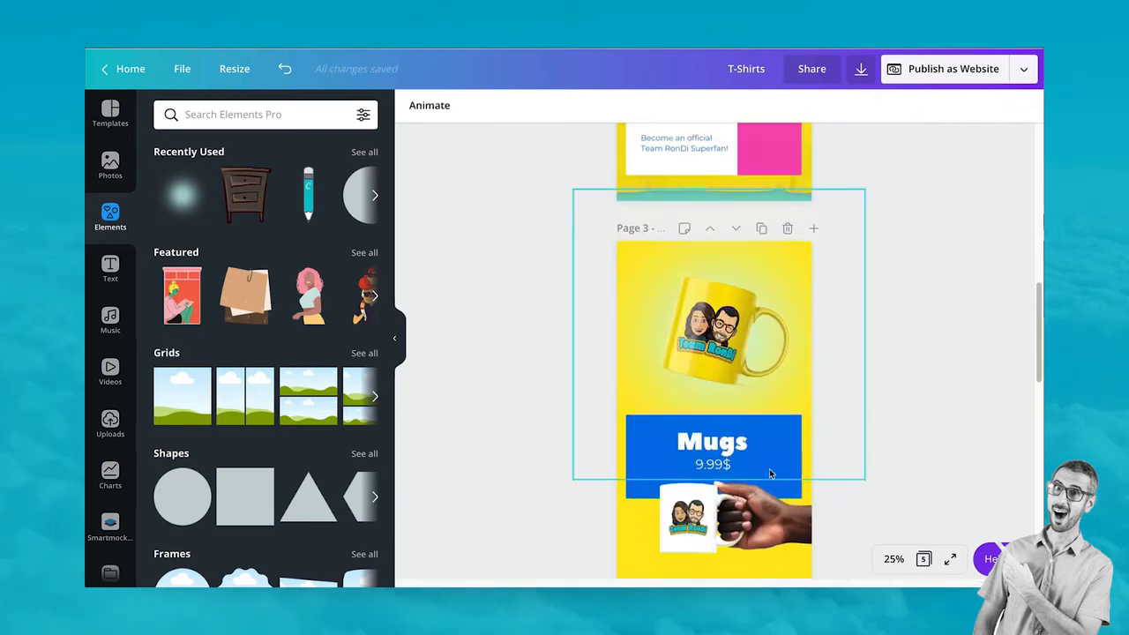
pyautogui.doubleClick(708, 466)
pyautogui.hotkey('ctrl', 'c')
pyautogui.scroll(3, 708, 468)
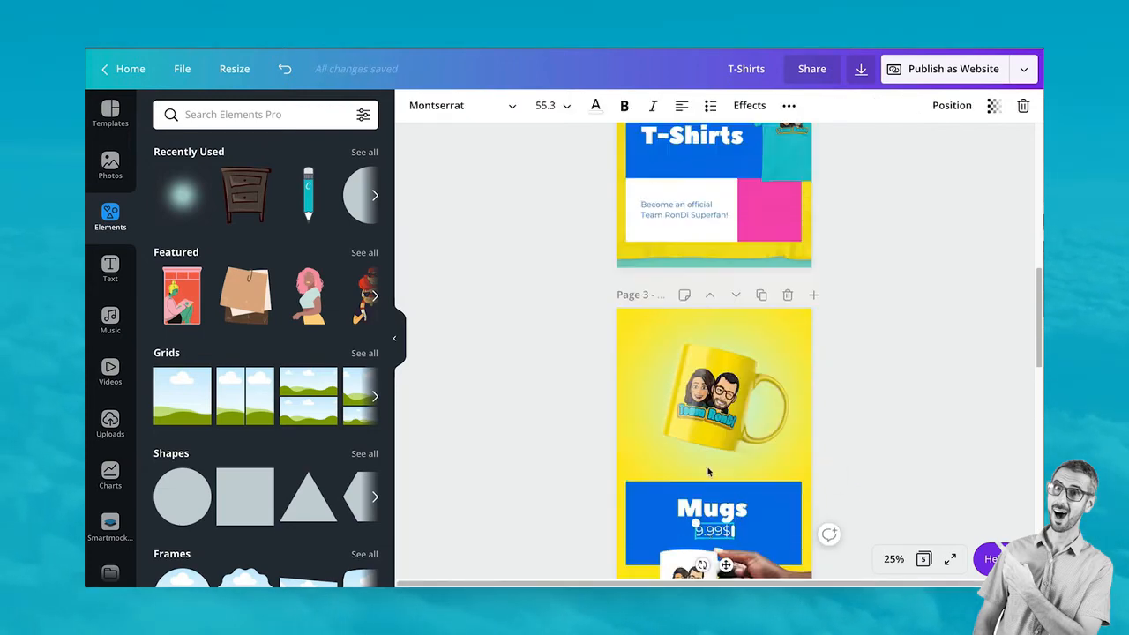
pyautogui.click(766, 305)
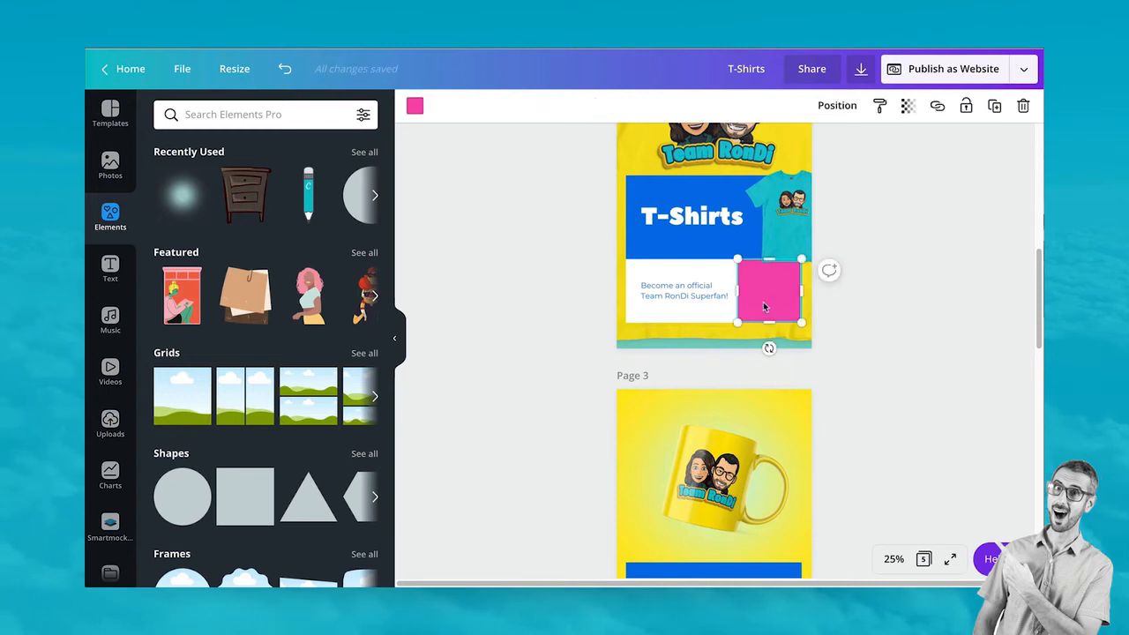
pyautogui.hotkey('ctrl', 'v')
pyautogui.moveTo(726, 260); pyautogui.dragTo(782, 326)
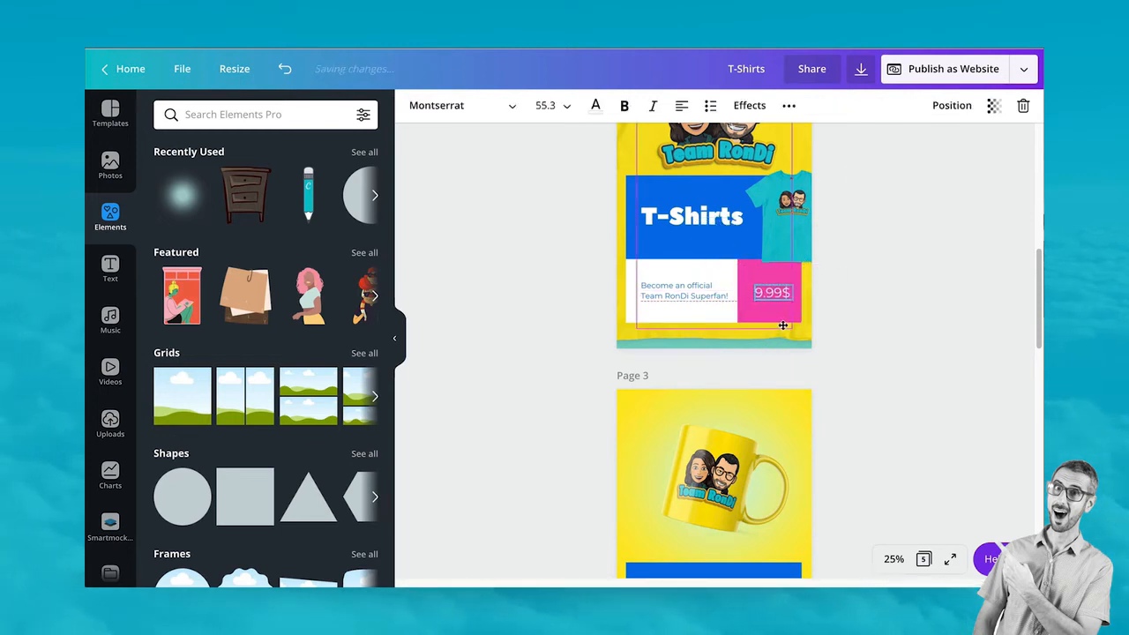
# Change the pasted price to 19.99$, widen it to one line, and centre it in the pink box
pyautogui.doubleClick(768, 292)
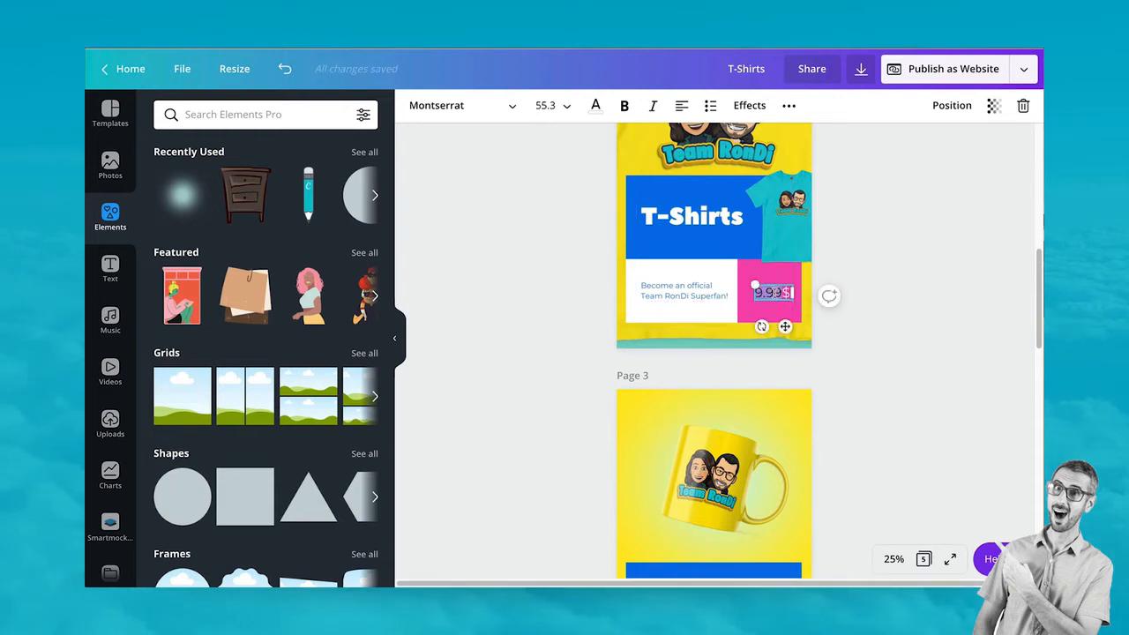
pyautogui.write('19$')
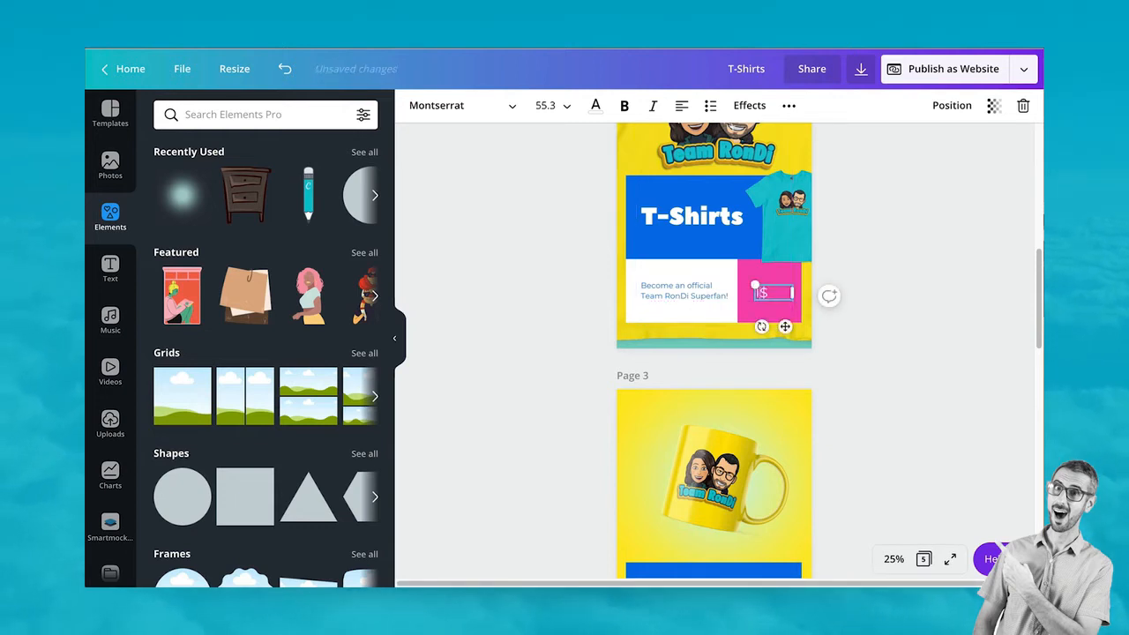
pyautogui.press('Left')
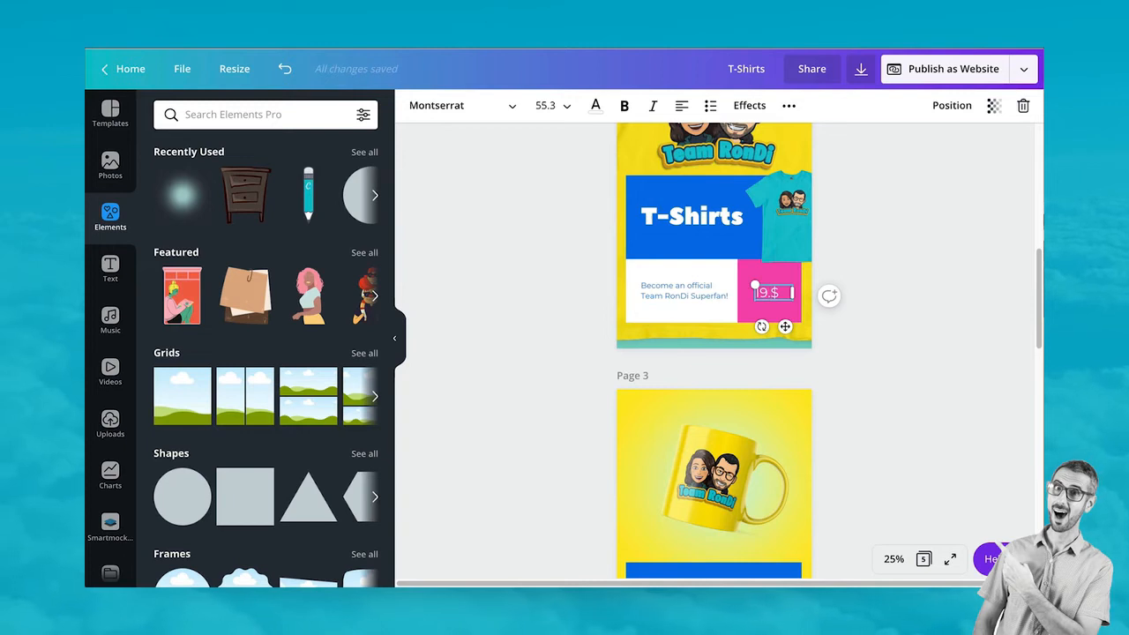
pyautogui.write('.99')
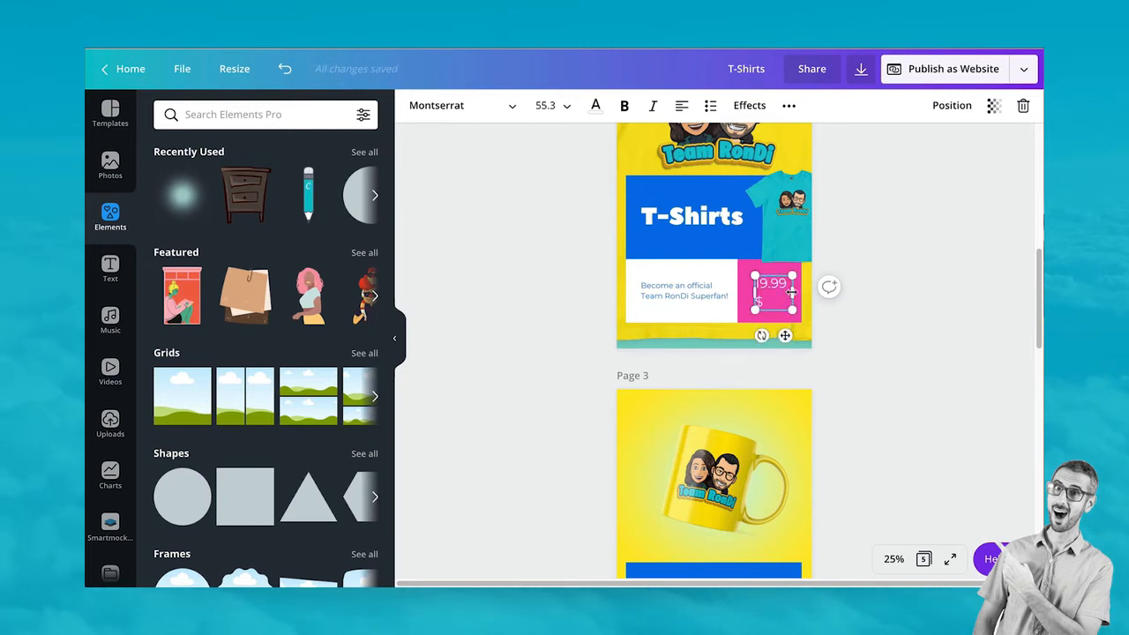
pyautogui.moveTo(791, 292)
pyautogui.mouseDown()
pyautogui.moveTo(829, 297)
pyautogui.moveTo(769, 287)
pyautogui.mouseUp()
pyautogui.click(782, 314)
pyautogui.click(886, 317)
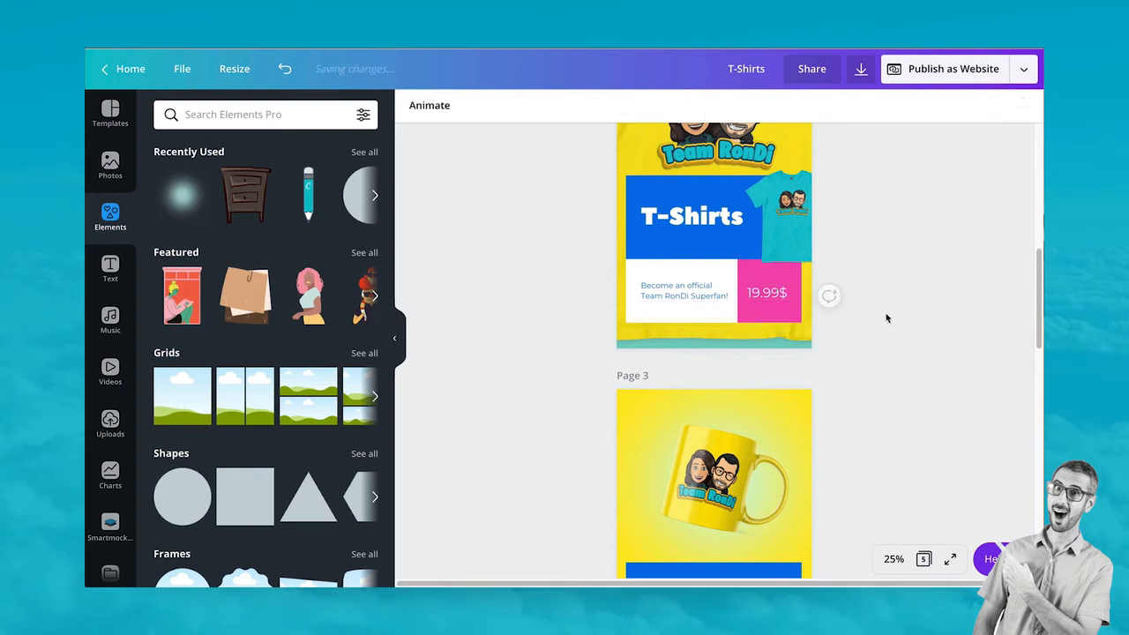
pyautogui.scroll(2, 878, 385)
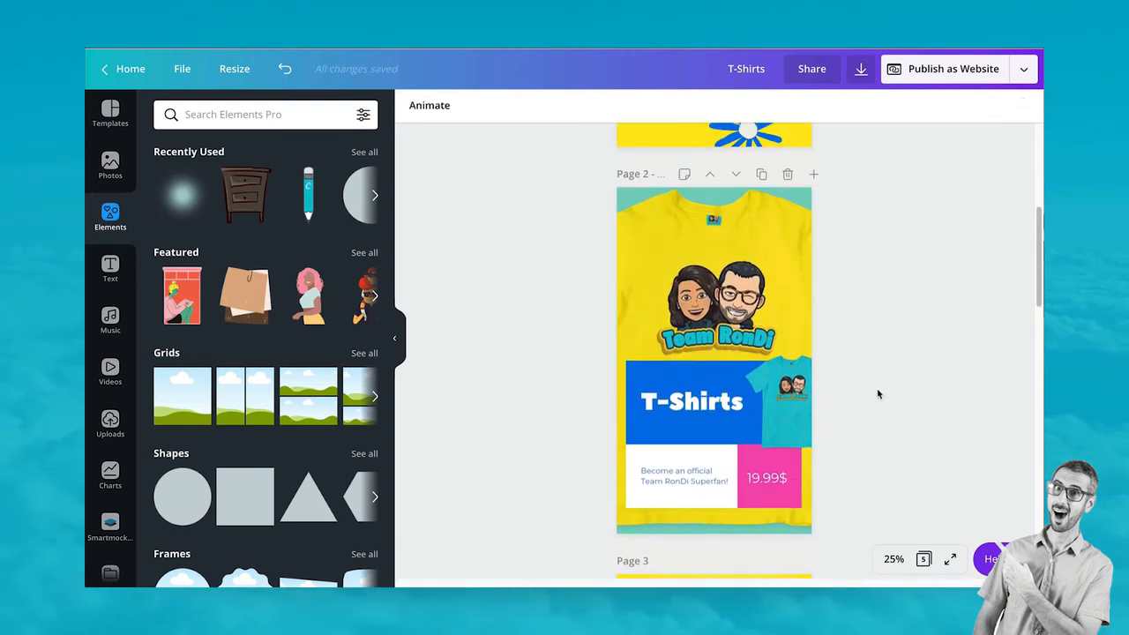
# Move the Mugs heading and 9.99$ price down together and nudge the mug-in-hand image down
pyautogui.scroll(-5, 877, 398)
pyautogui.scroll(1, 869, 410)
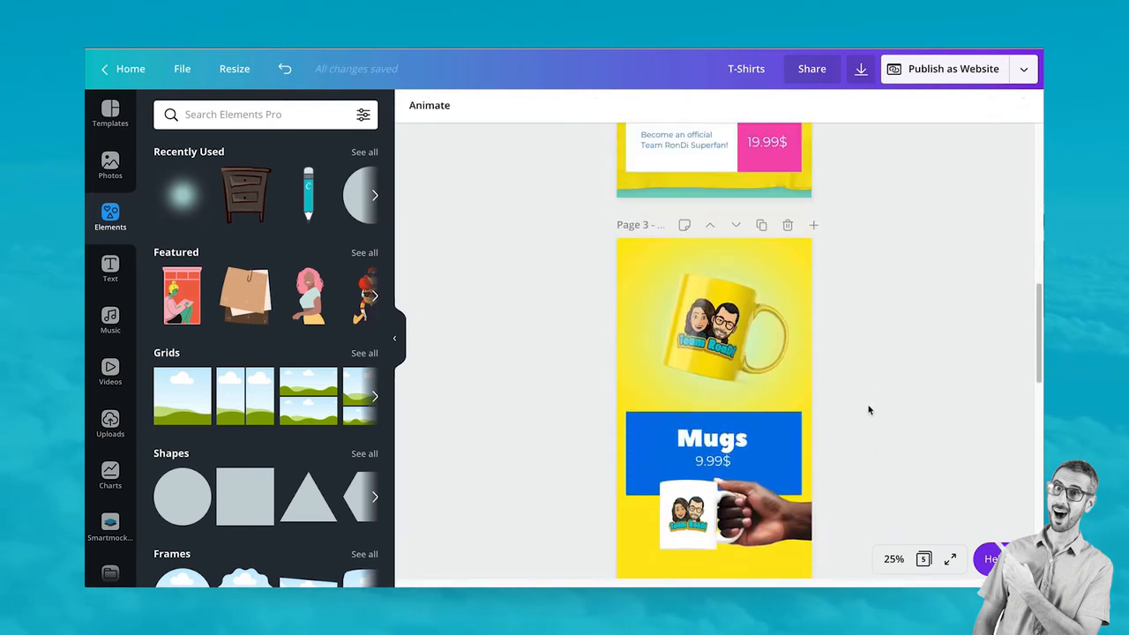
pyautogui.click(709, 448)
pyautogui.click(709, 452)
pyautogui.keyDown('shift'); pyautogui.click(711, 448); pyautogui.keyUp('shift')
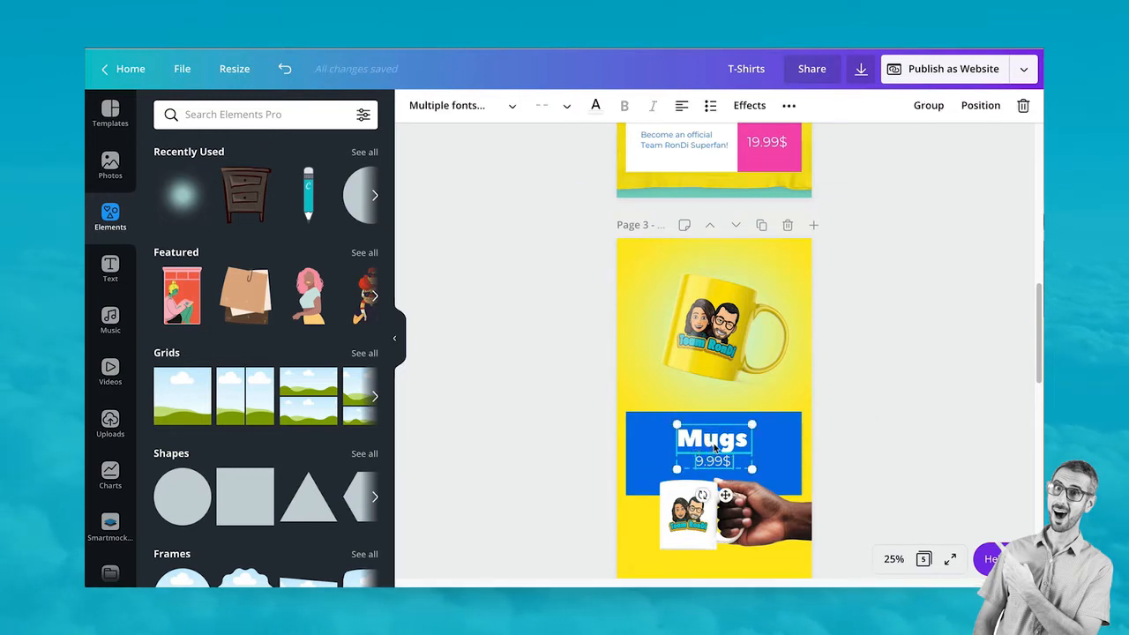
pyautogui.moveTo(714, 447); pyautogui.dragTo(714, 448)
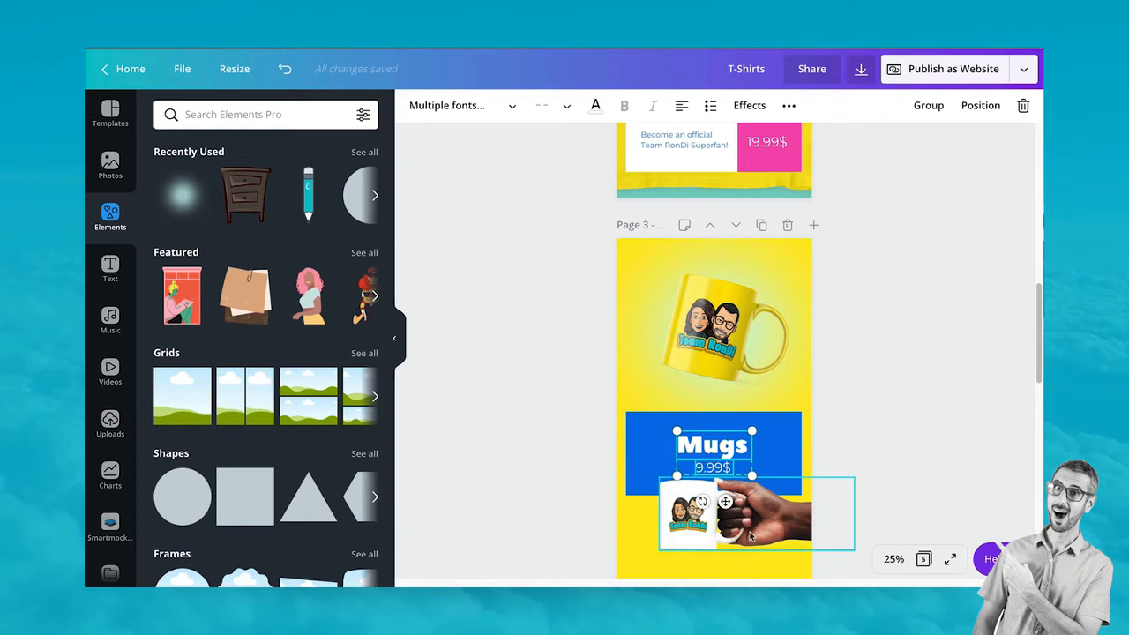
pyautogui.moveTo(749, 527); pyautogui.dragTo(753, 533)
# Tilt the mug-in-hand image to about 10° and enlarge it slightly
pyautogui.scroll(-3, 736, 546)
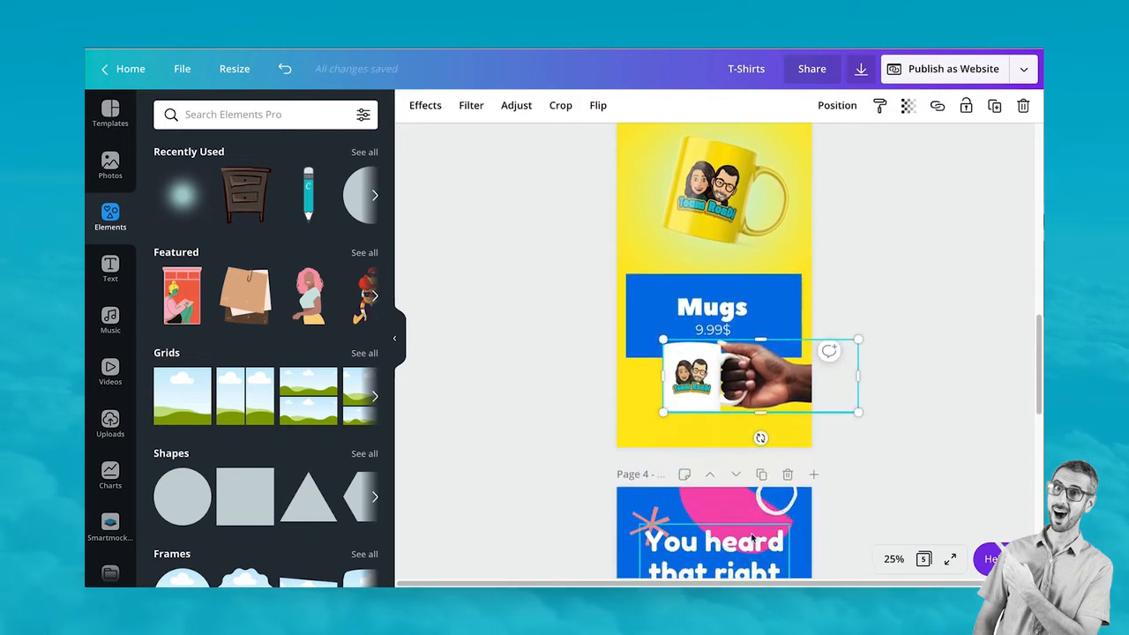
pyautogui.moveTo(754, 437)
pyautogui.mouseDown()
pyautogui.moveTo(757, 407)
pyautogui.moveTo(752, 452)
pyautogui.mouseUp()
pyautogui.moveTo(763, 397); pyautogui.dragTo(756, 397)
pyautogui.click(868, 303)
pyautogui.scroll(2, 873, 293)
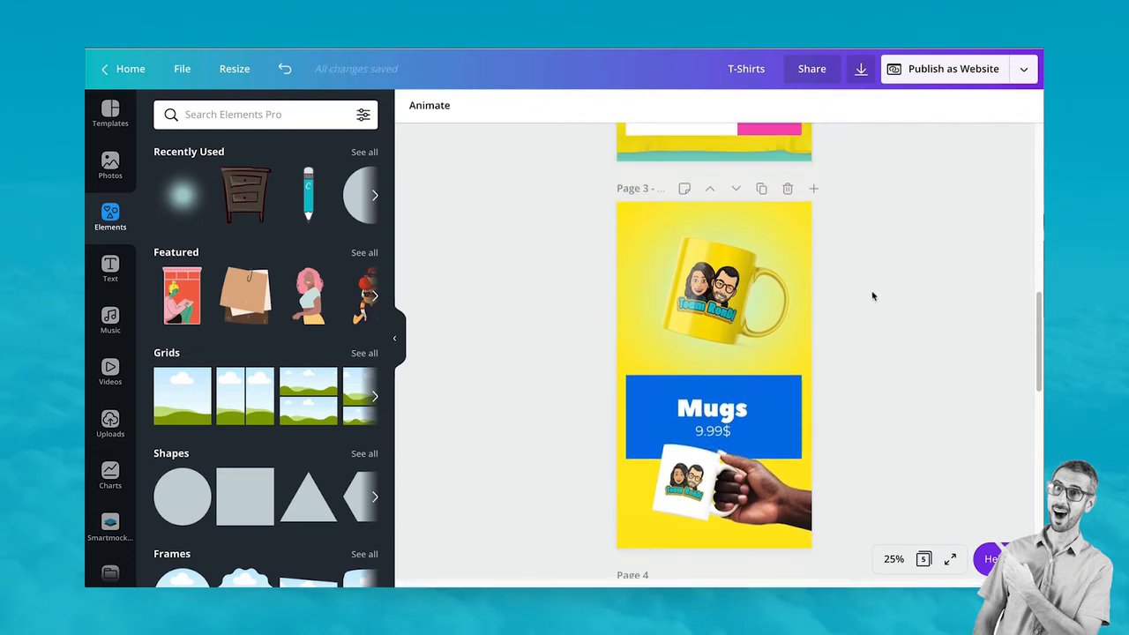
pyautogui.click(659, 319)
pyautogui.moveTo(650, 328); pyautogui.dragTo(639, 335)
pyautogui.moveTo(720, 303); pyautogui.dragTo(725, 301)
pyautogui.click(956, 408)
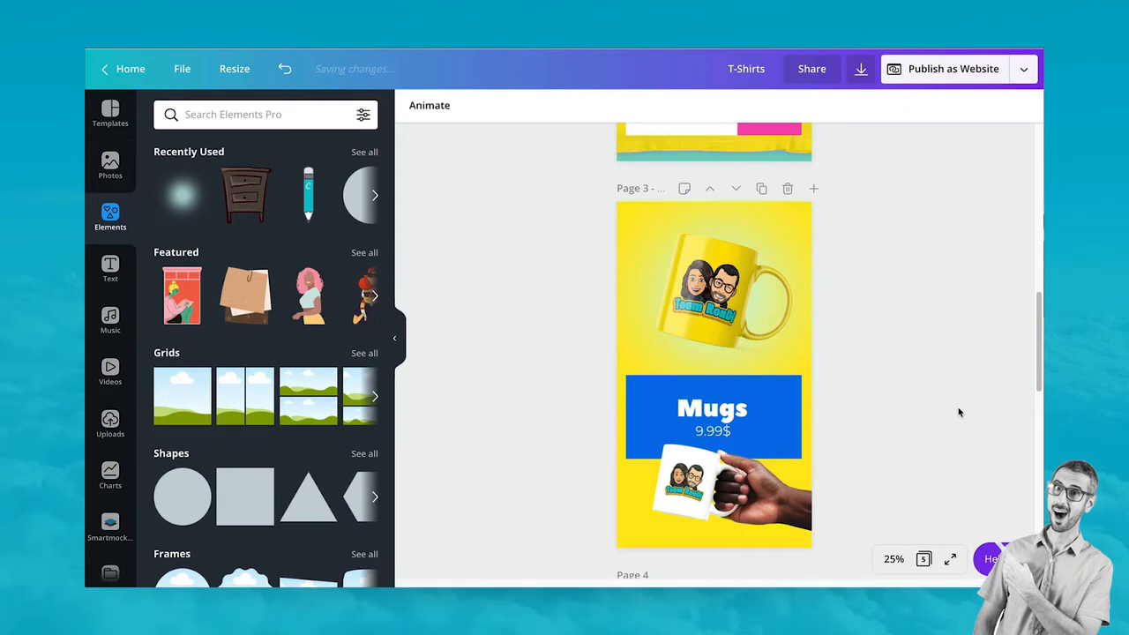
# Duplicate the Mugs page to create Page 4 and select the copy's top mug photo
pyautogui.scroll(4, 960, 411)
pyautogui.scroll(4, 960, 411)
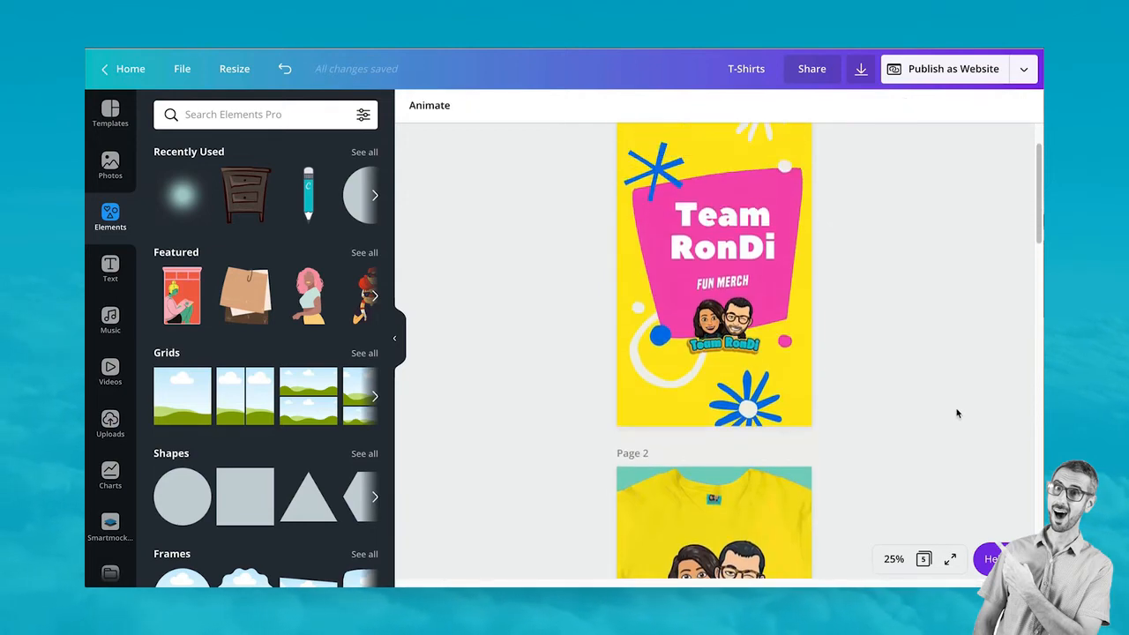
pyautogui.scroll(1, 957, 412)
pyautogui.scroll(-5, 957, 411)
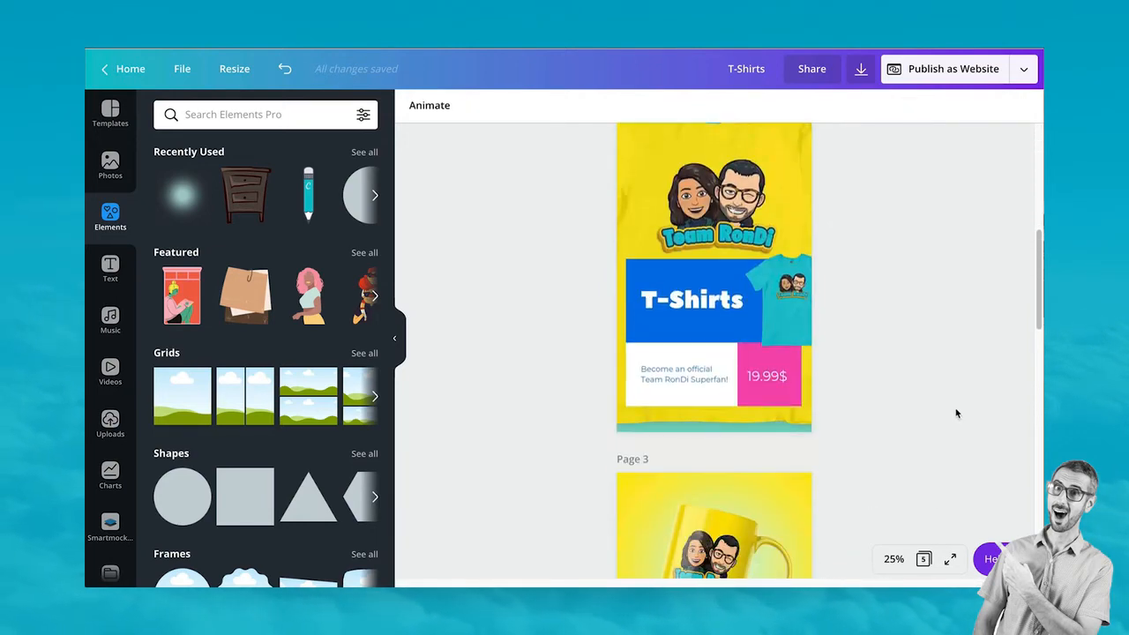
pyautogui.scroll(2, 956, 415)
pyautogui.scroll(-8, 956, 417)
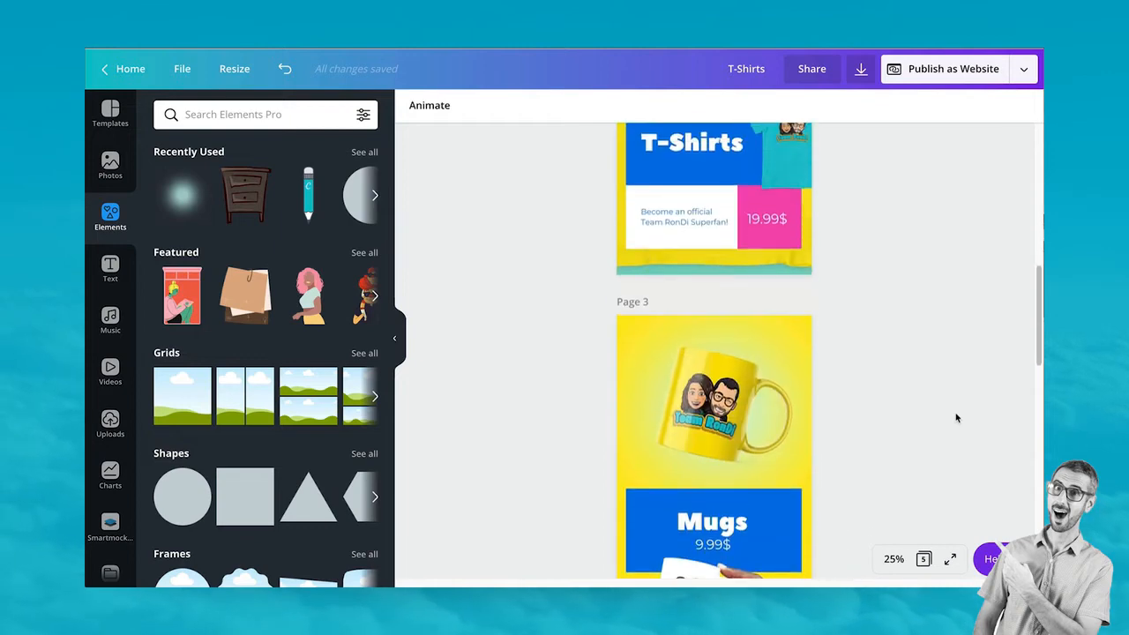
pyautogui.scroll(-3, 957, 417)
pyautogui.scroll(3, 958, 415)
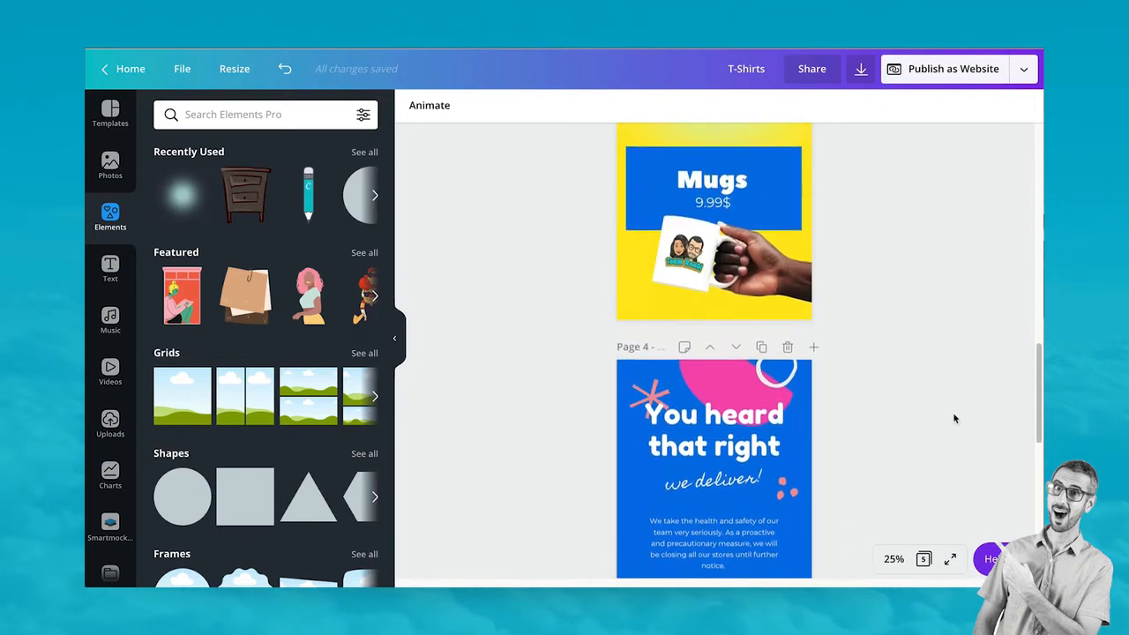
pyautogui.scroll(-1, 957, 416)
pyautogui.scroll(-4, 864, 454)
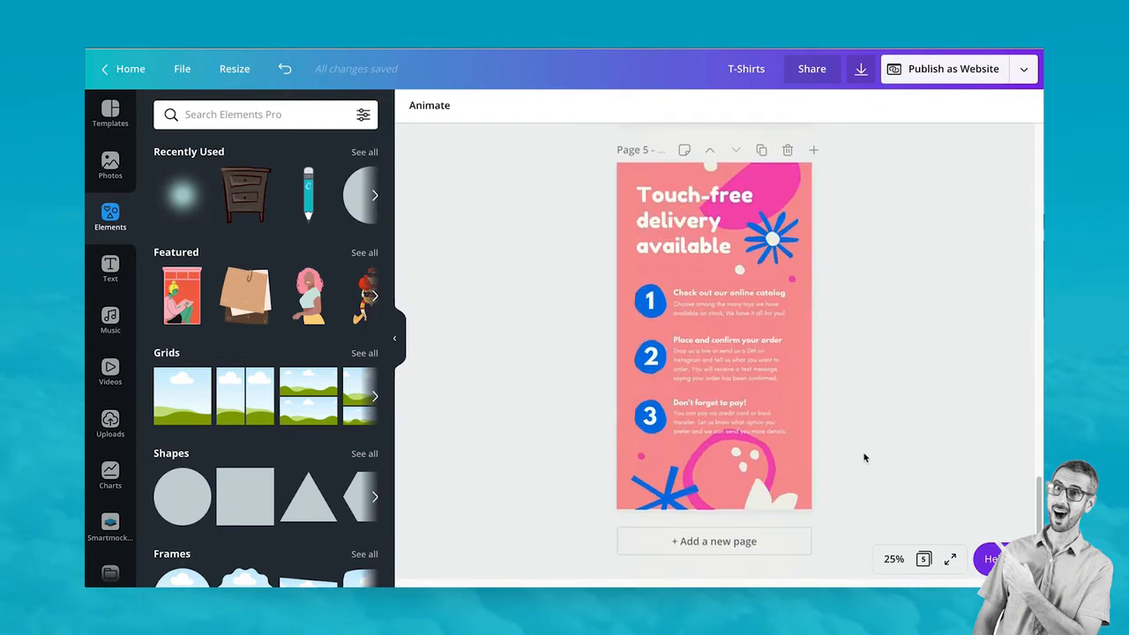
pyautogui.scroll(2, 865, 454)
pyautogui.scroll(5, 864, 457)
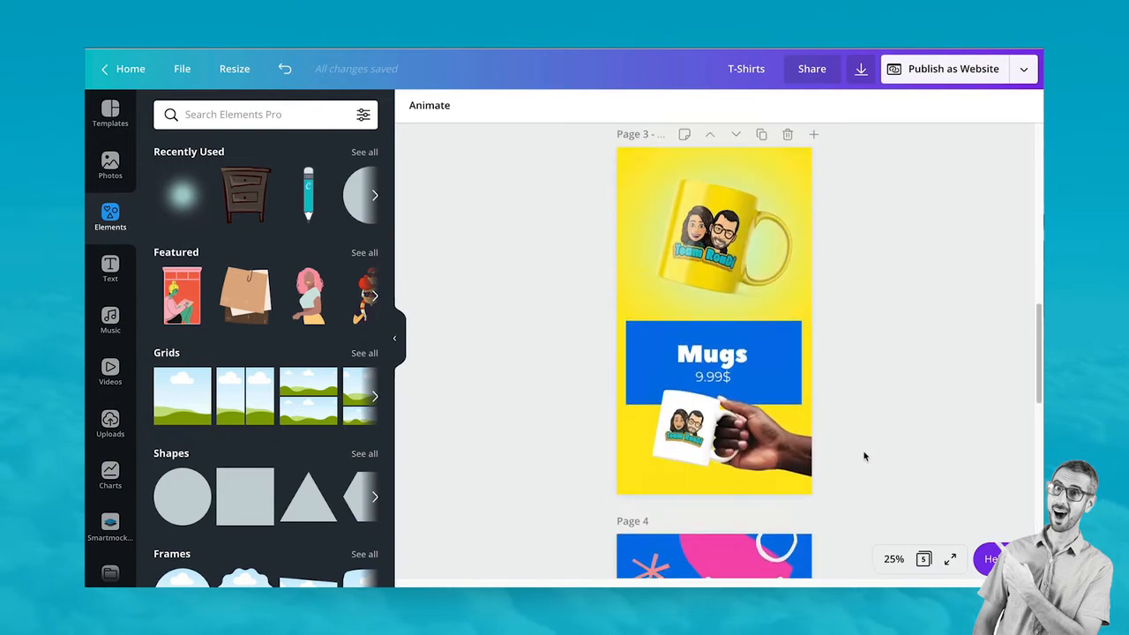
pyautogui.click(761, 135)
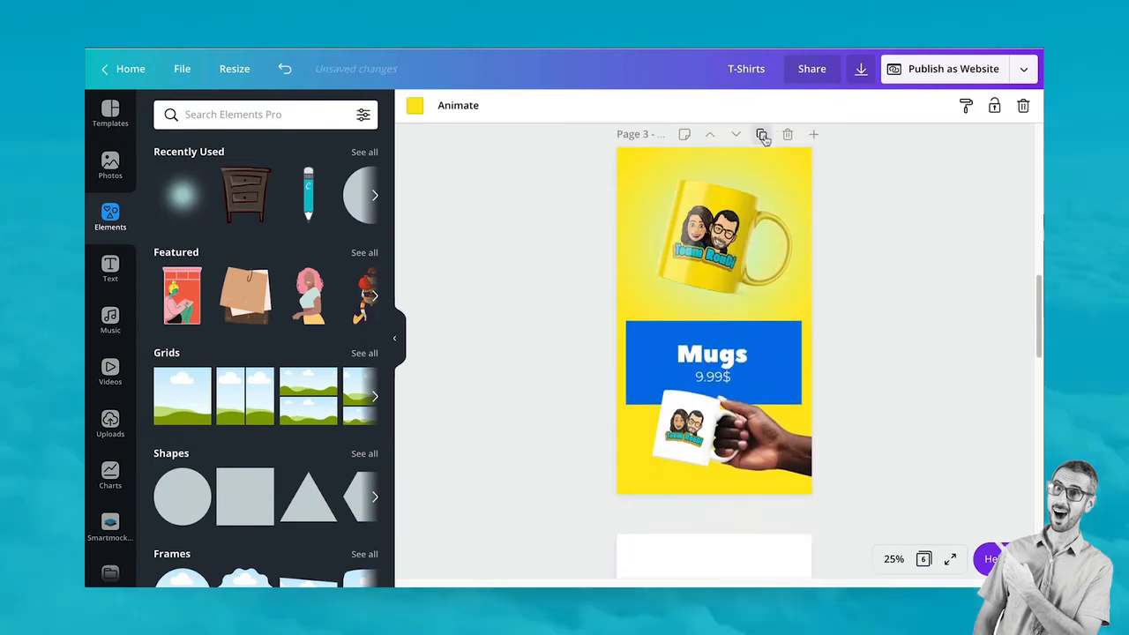
pyautogui.click(721, 269)
# Replace both mug photos on Page 4 with the uploaded phone-case image
pyautogui.press('Delete')
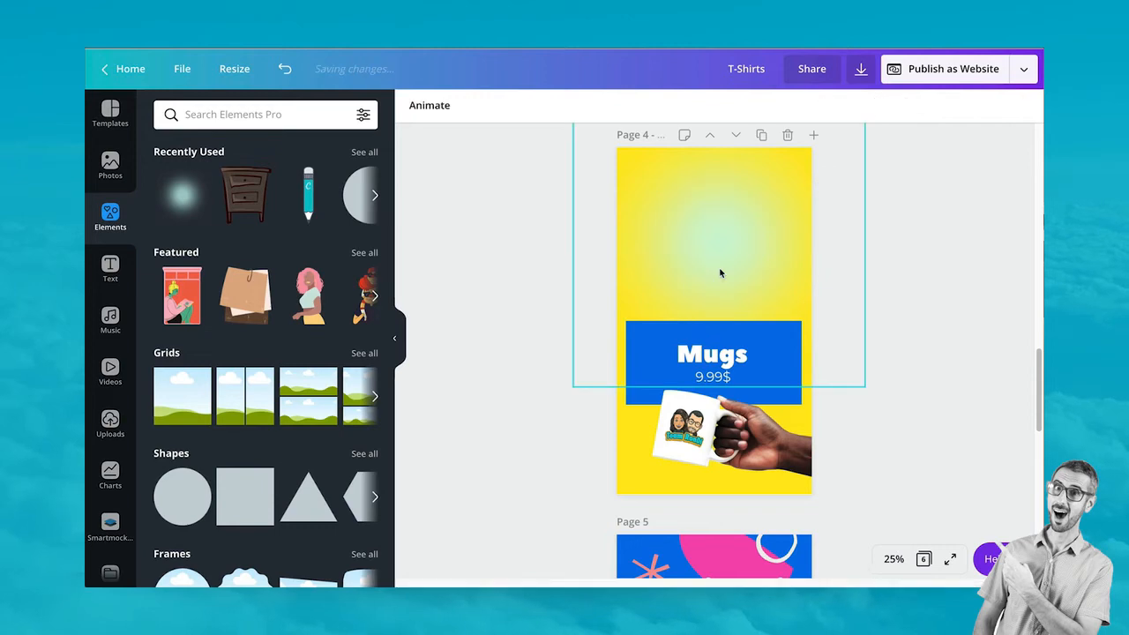
pyautogui.click(793, 439)
pyautogui.press('Delete')
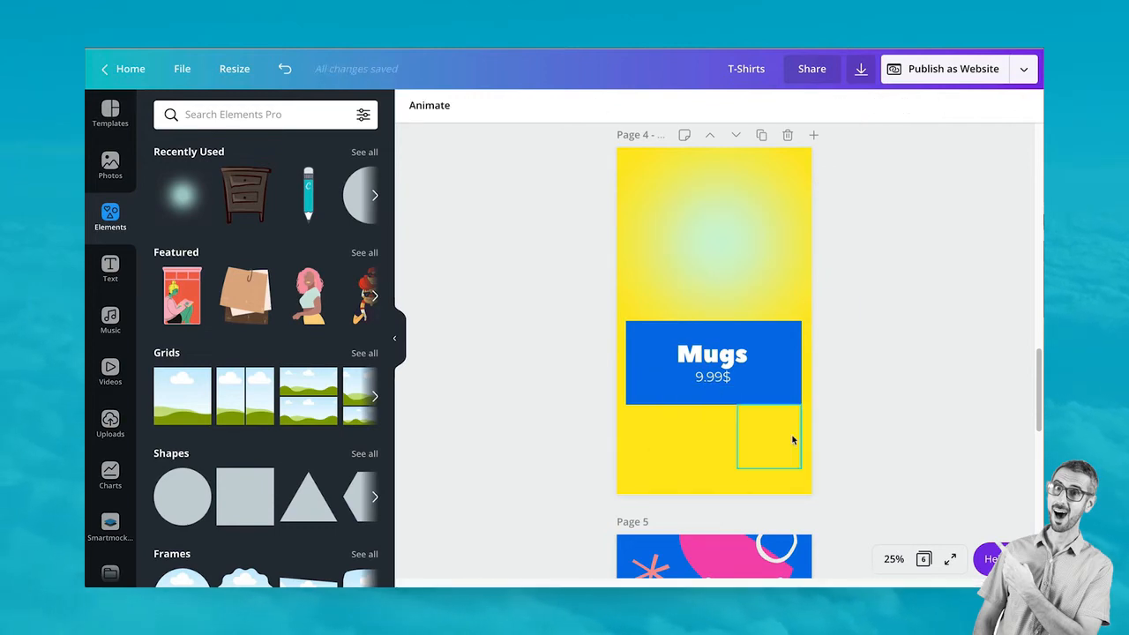
pyautogui.click(109, 423)
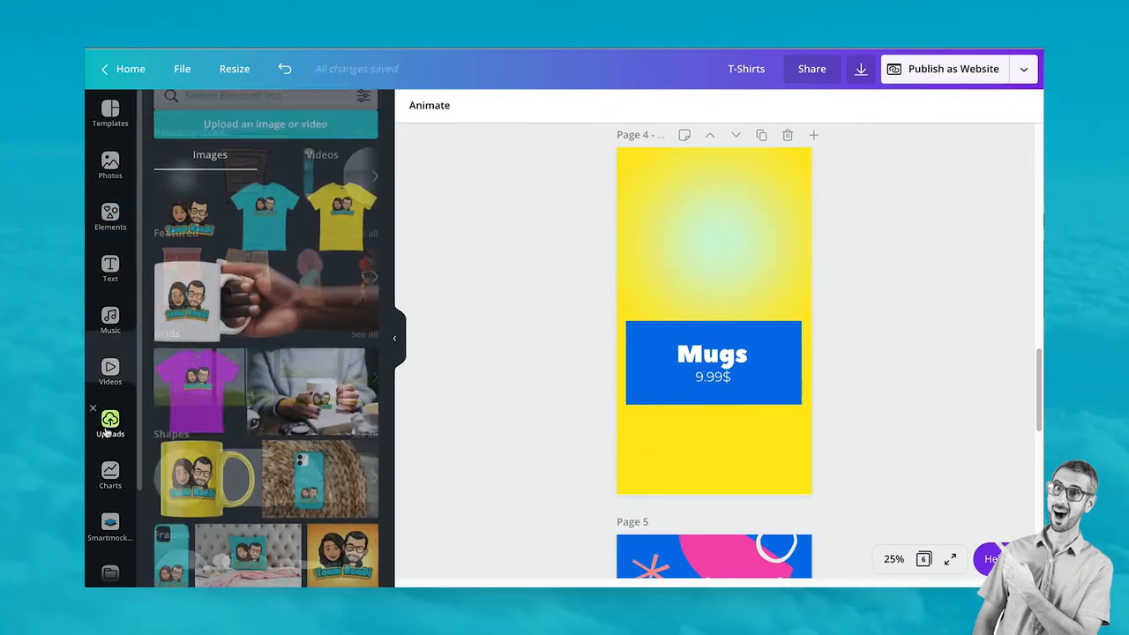
pyautogui.scroll(-3, 287, 362)
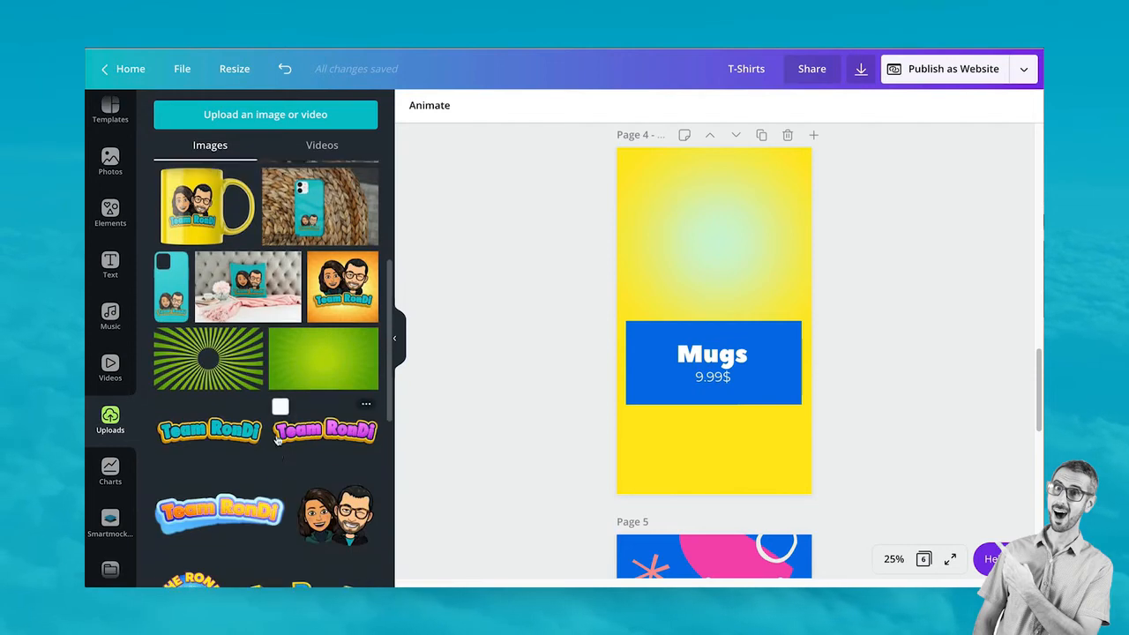
pyautogui.scroll(1, 300, 335)
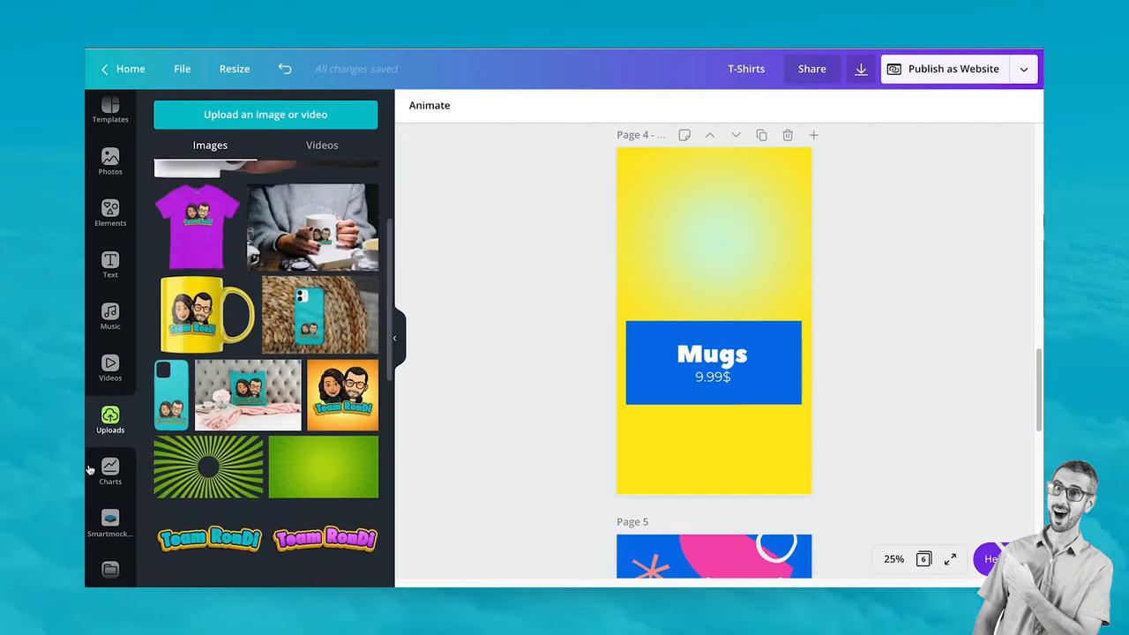
pyautogui.click(166, 388)
# Move the Mugs heading and 9.99$ price to the top, with the phone case lower down
pyautogui.moveTo(712, 364); pyautogui.dragTo(739, 179)
pyautogui.moveTo(727, 326); pyautogui.dragTo(732, 410)
pyautogui.moveTo(718, 377); pyautogui.dragTo(732, 181)
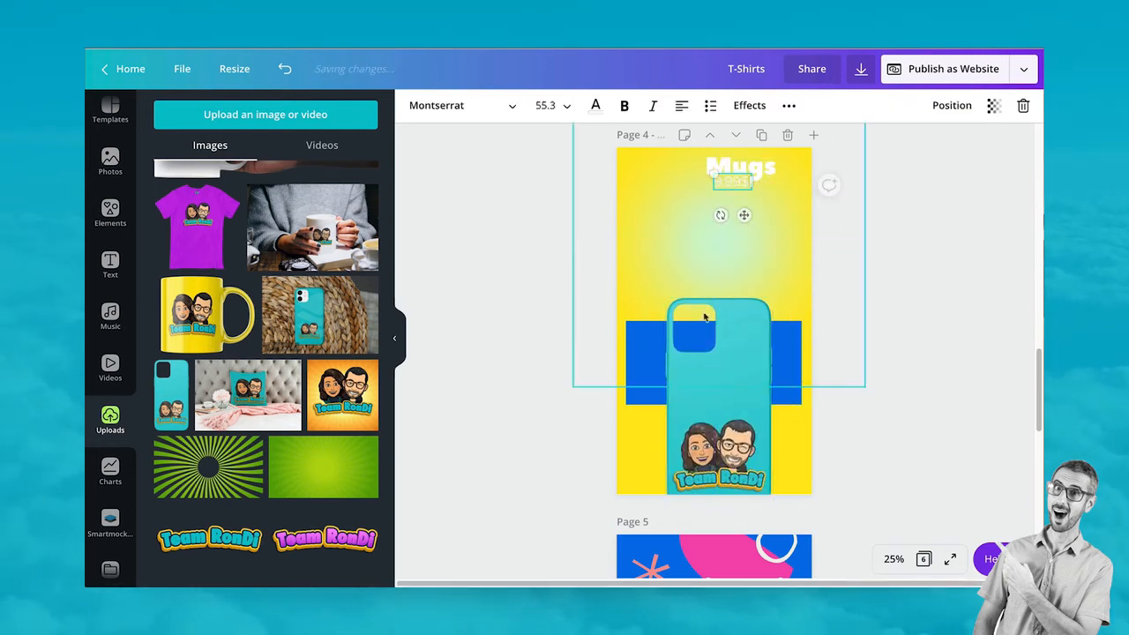
pyautogui.moveTo(706, 362); pyautogui.dragTo(745, 355)
pyautogui.click(663, 373)
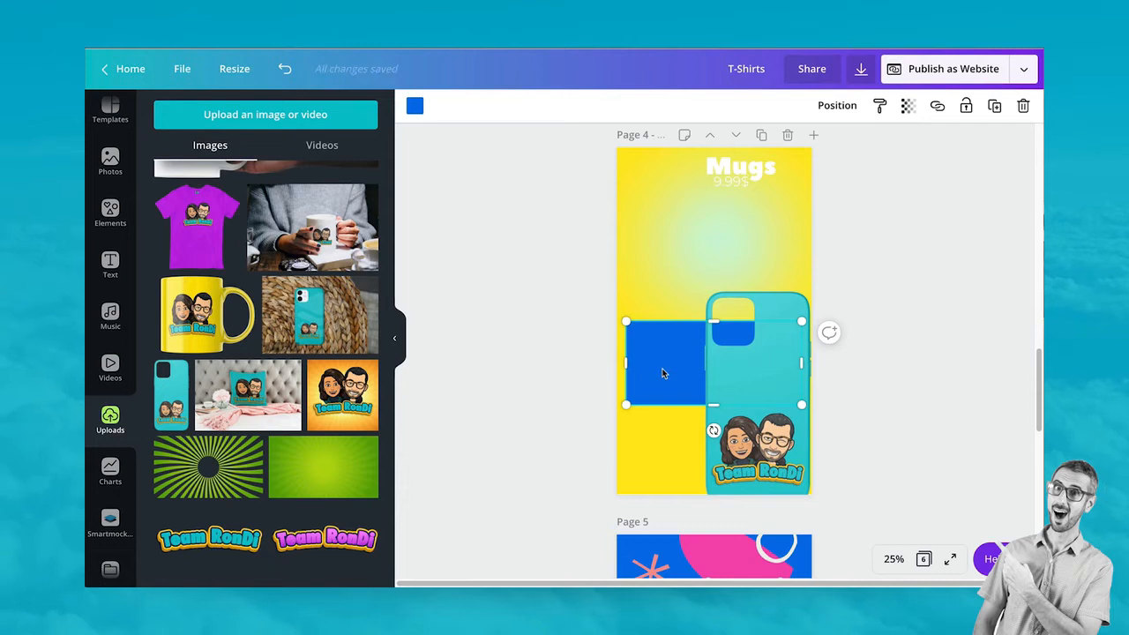
# Centre the phone case and move the blue rectangle above it, recoloured pink
pyautogui.moveTo(664, 373); pyautogui.dragTo(608, 457)
pyautogui.moveTo(755, 421); pyautogui.dragTo(711, 414)
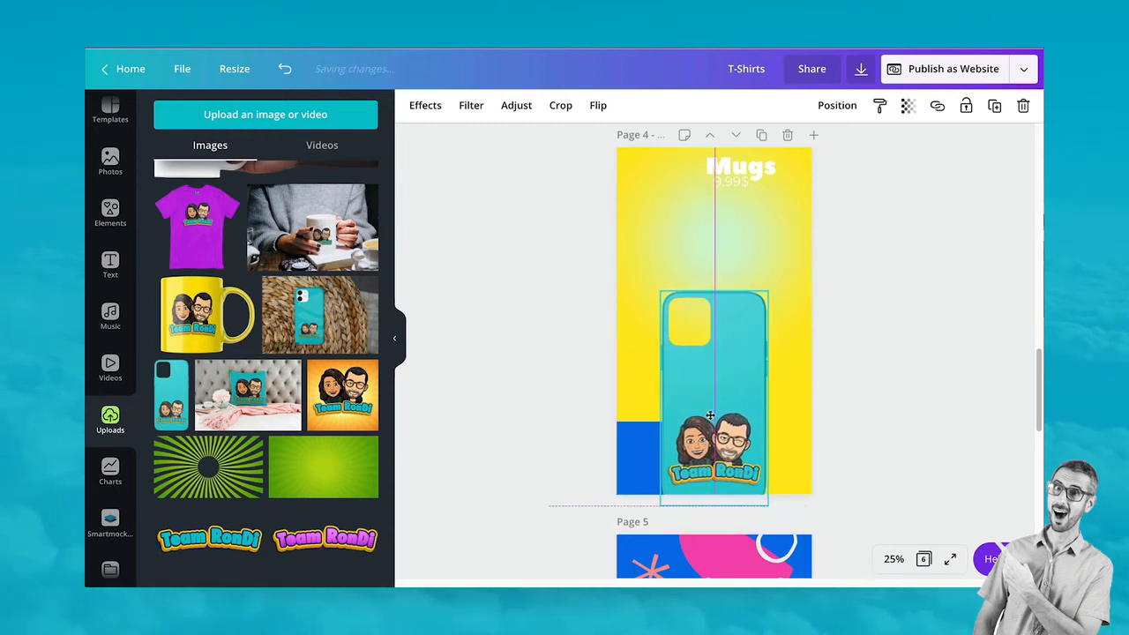
pyautogui.moveTo(641, 454); pyautogui.dragTo(649, 228)
pyautogui.click(421, 110)
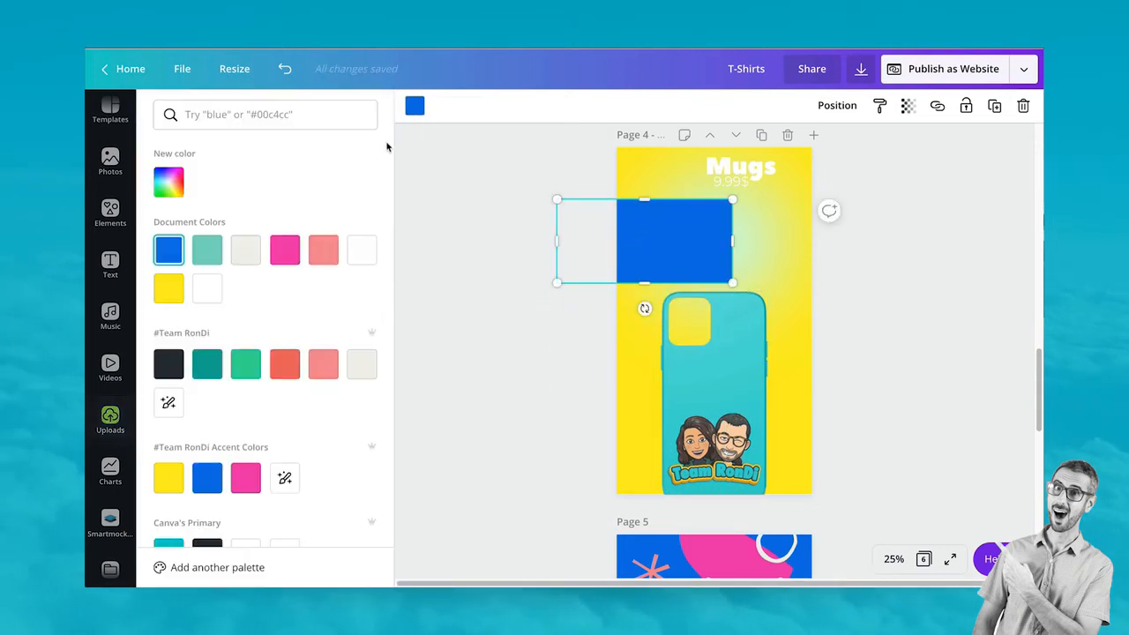
pyautogui.click(285, 250)
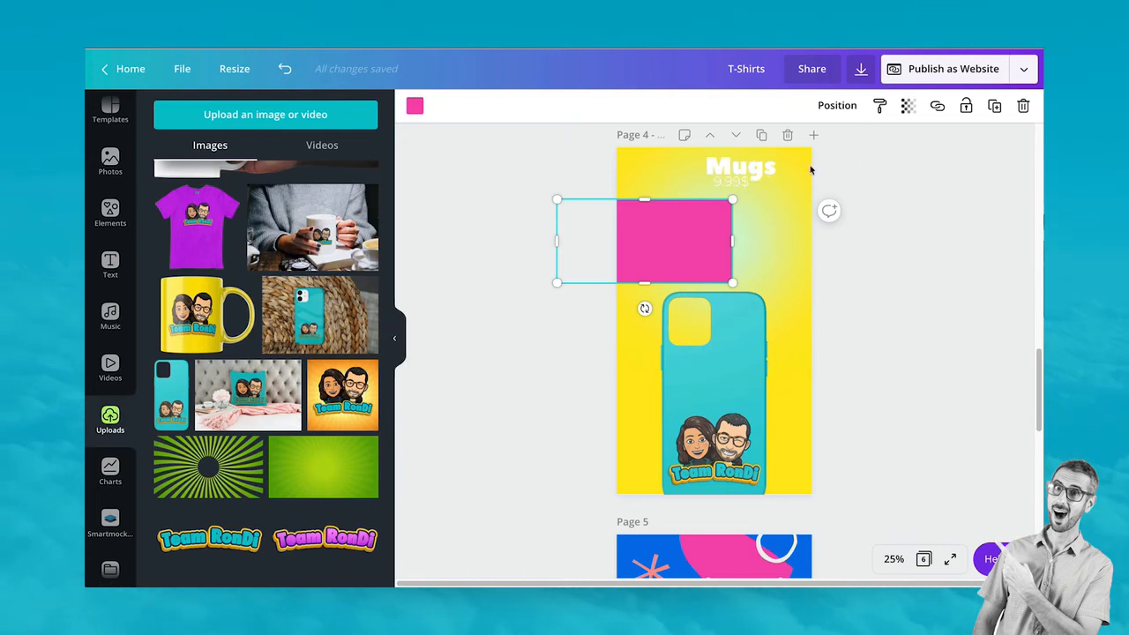
# Set the heading on the pink band and put the 9.99$ price on a blue box beside it
pyautogui.click(756, 178)
pyautogui.moveTo(733, 187); pyautogui.dragTo(669, 254)
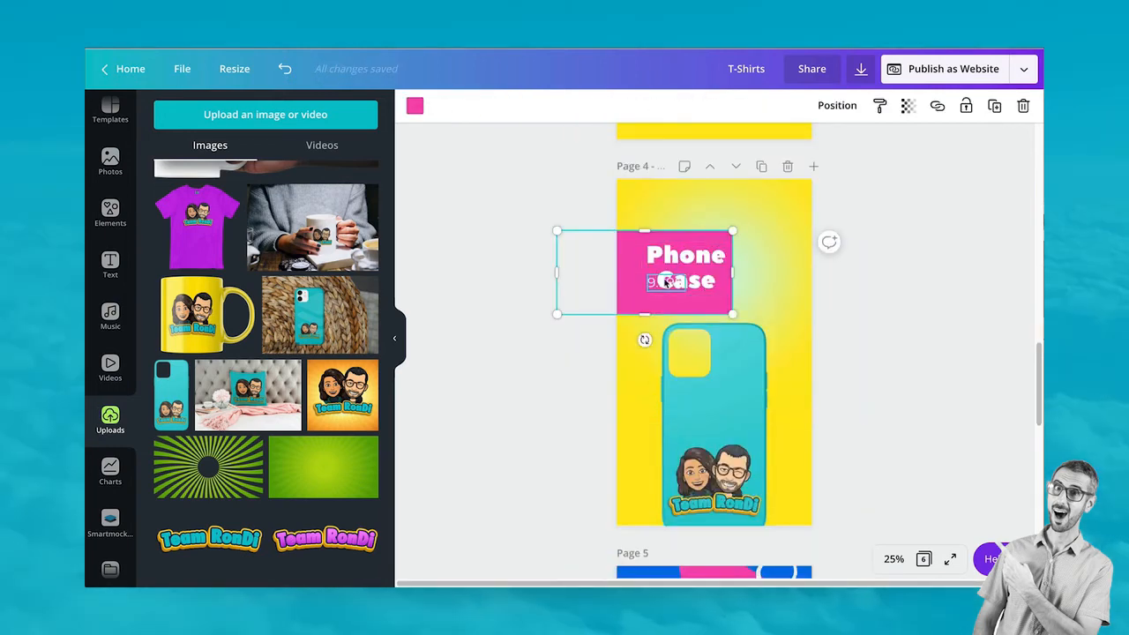
pyautogui.moveTo(660, 284); pyautogui.dragTo(767, 275)
pyautogui.click(628, 270)
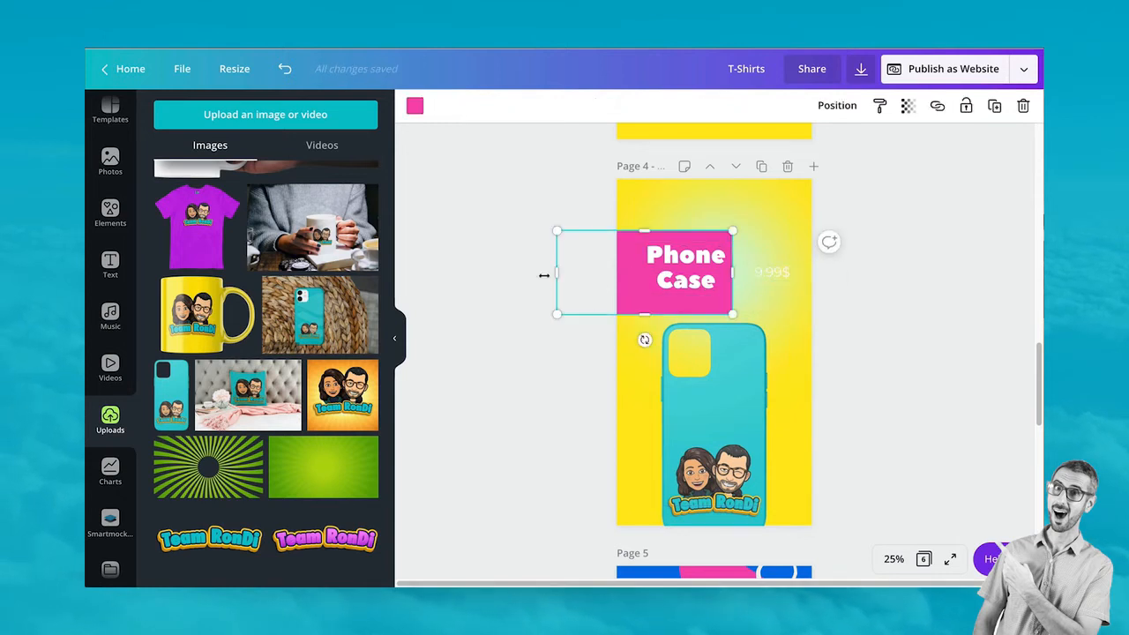
pyautogui.moveTo(555, 272); pyautogui.dragTo(771, 300)
pyautogui.click(411, 106)
pyautogui.click(180, 245)
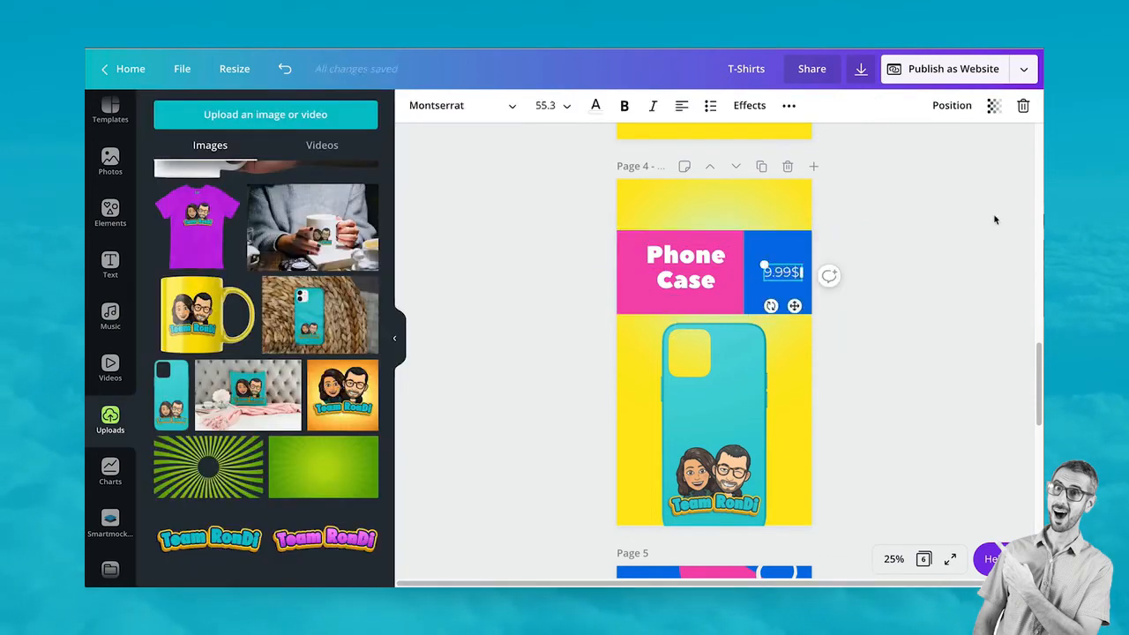
pyautogui.moveTo(671, 273); pyautogui.dragTo(665, 276)
# Resize the glow image behind the phone case and shift it right
pyautogui.click(908, 283)
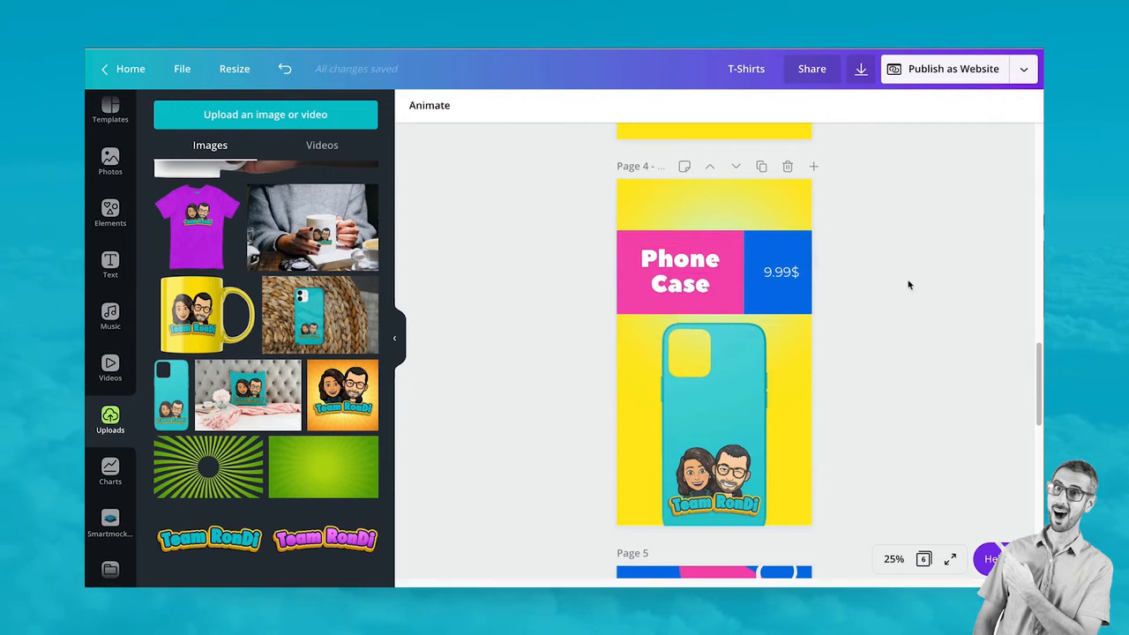
pyautogui.scroll(-2, 872, 323)
pyautogui.click(740, 351)
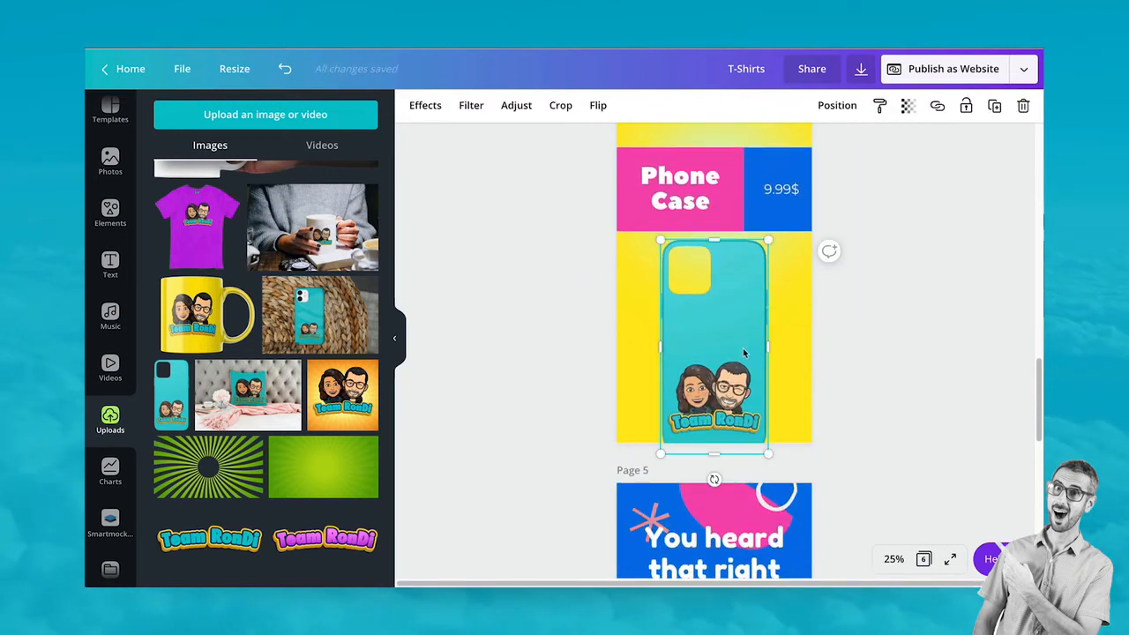
pyautogui.scroll(2, 742, 347)
pyautogui.click(735, 234)
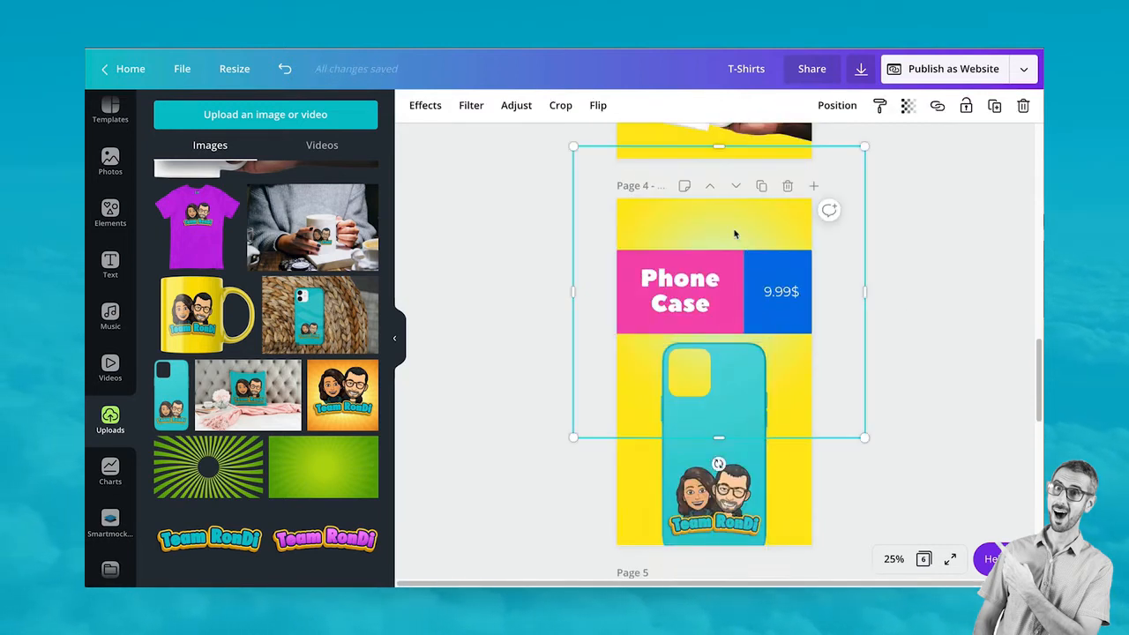
pyautogui.moveTo(866, 146); pyautogui.dragTo(719, 303)
pyautogui.moveTo(639, 369); pyautogui.dragTo(682, 381)
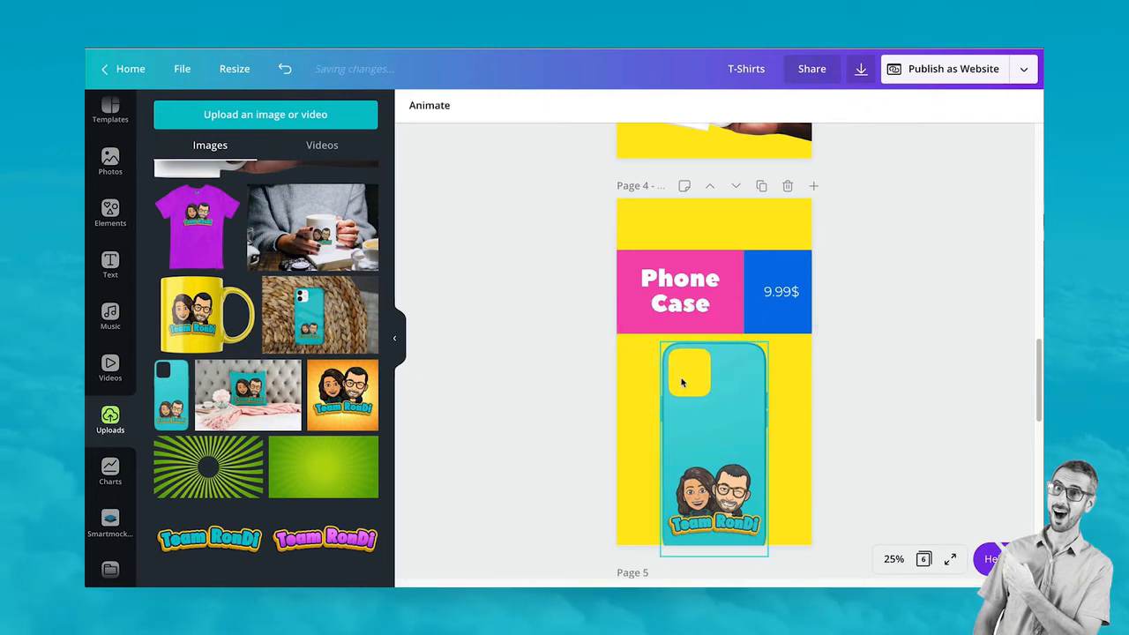
# Copy the blue asterisk and flower from Page 1 onto Page 4
pyautogui.scroll(10, 683, 385)
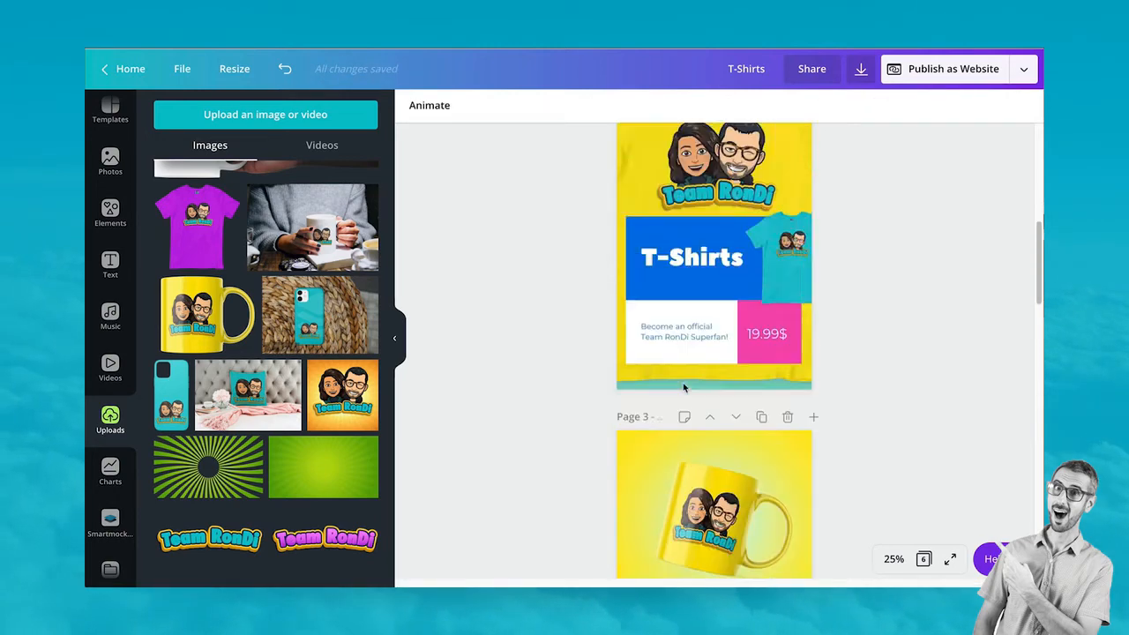
pyautogui.scroll(2, 683, 384)
pyautogui.click(652, 220)
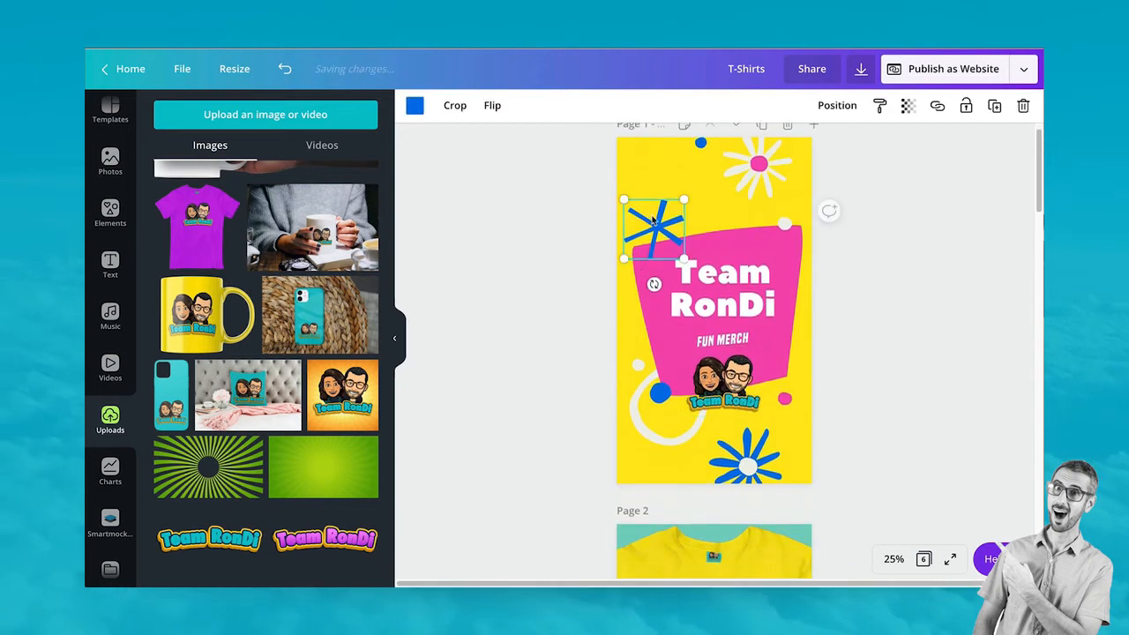
pyautogui.keyDown('shift'); pyautogui.click(752, 177); pyautogui.keyUp('shift')
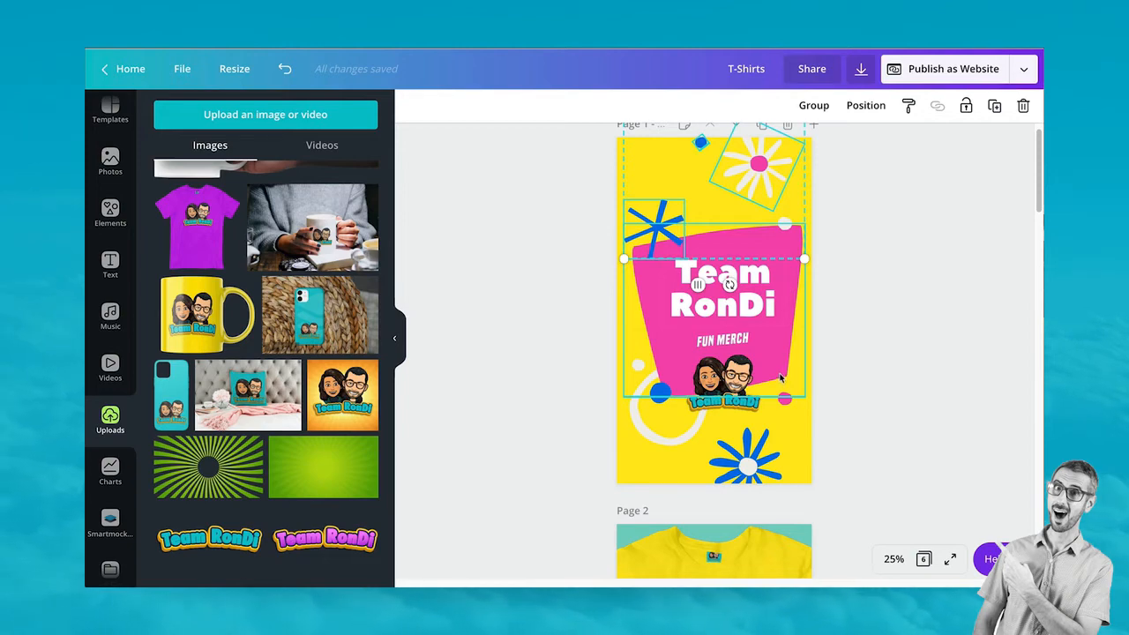
pyautogui.scroll(-15, 780, 378)
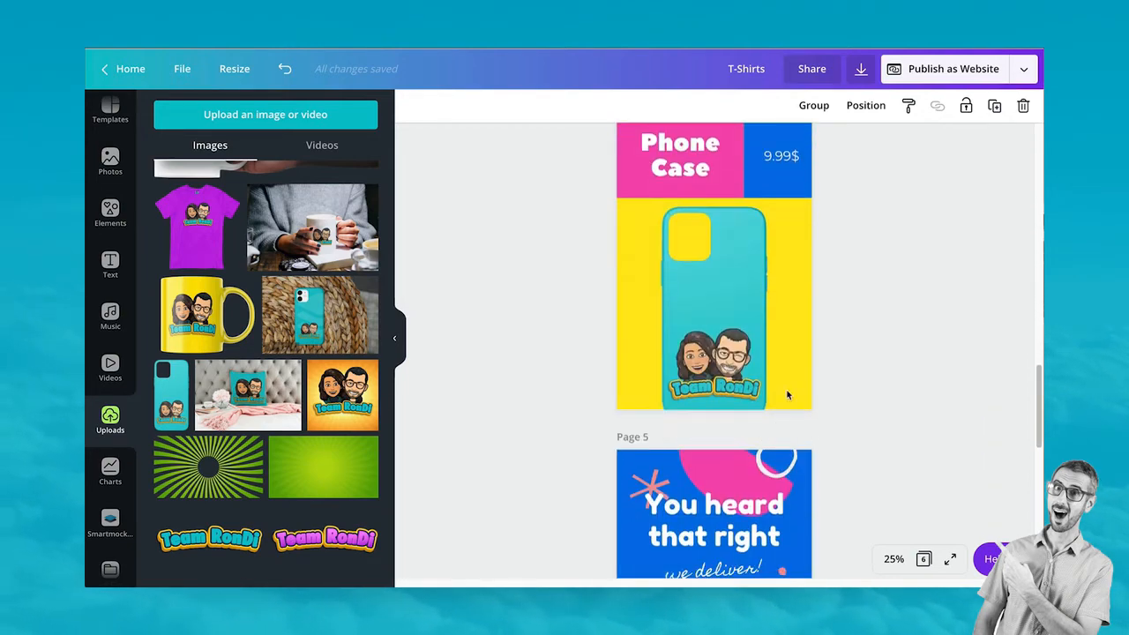
pyautogui.click(787, 388)
pyautogui.hotkey('ctrl', 'v')
# Place the decorations at the top right and set the blue asterisk at the phone case's edge
pyautogui.scroll(3, 787, 369)
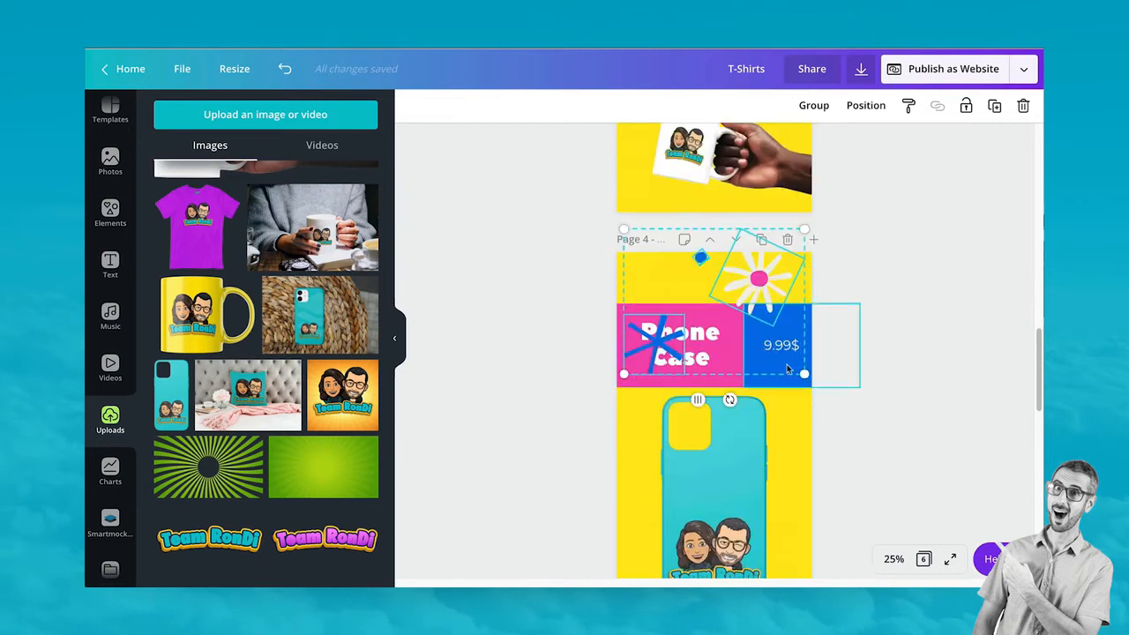
pyautogui.moveTo(758, 281); pyautogui.dragTo(788, 287)
pyautogui.click(821, 108)
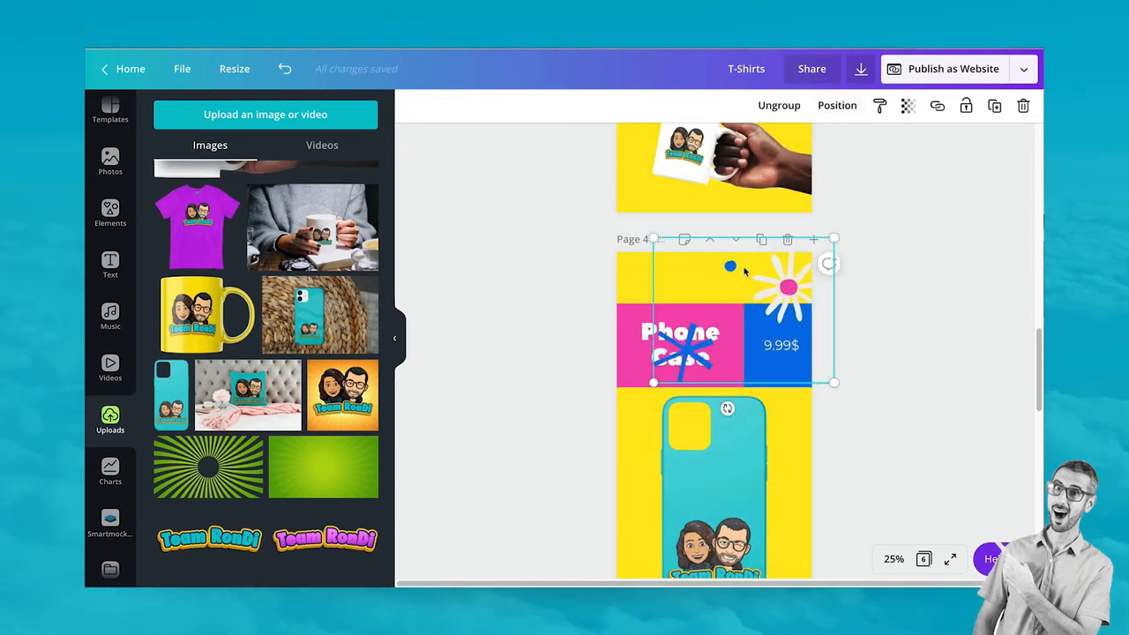
pyautogui.click(690, 351)
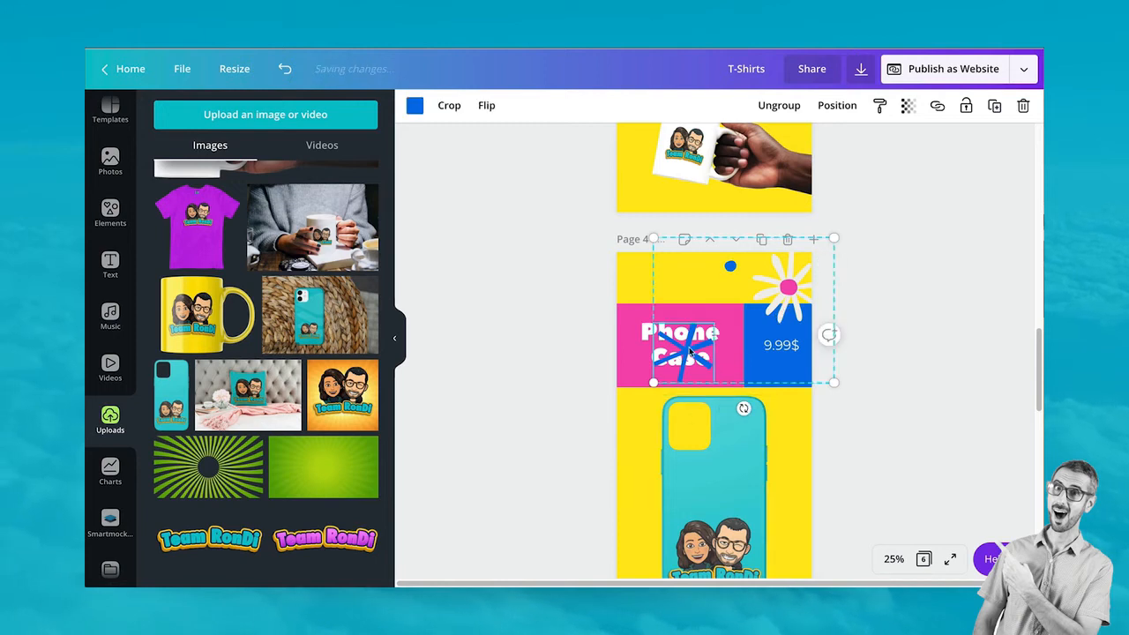
pyautogui.click(770, 106)
pyautogui.click(940, 350)
pyautogui.moveTo(687, 363); pyautogui.dragTo(643, 465)
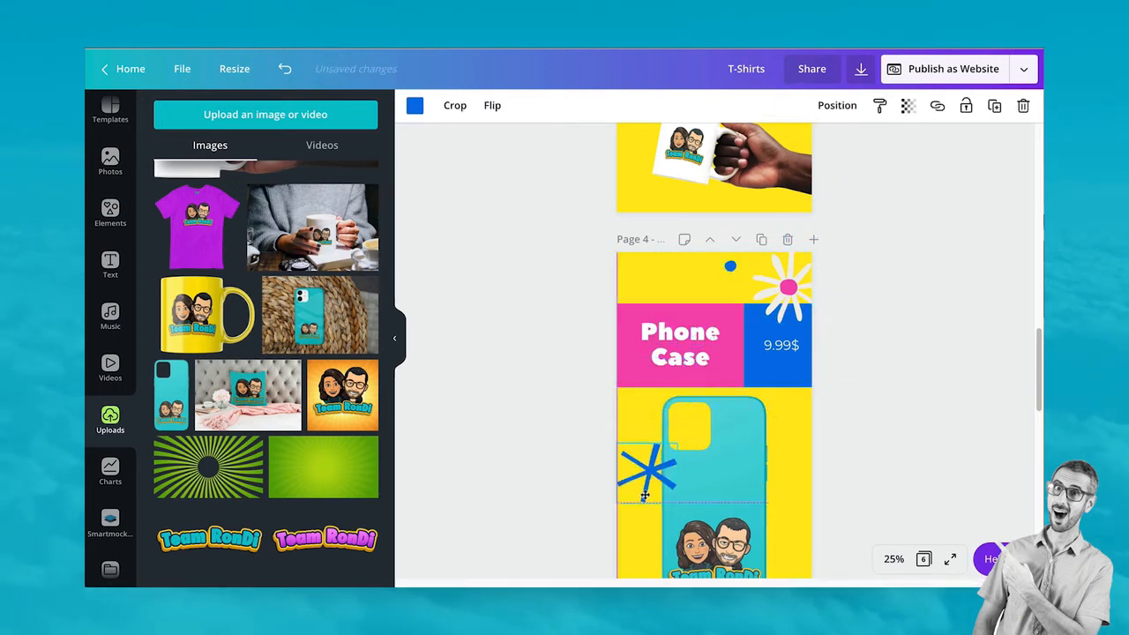
pyautogui.scroll(-3, 630, 441)
pyautogui.moveTo(636, 370); pyautogui.dragTo(641, 356)
pyautogui.scroll(2, 762, 226)
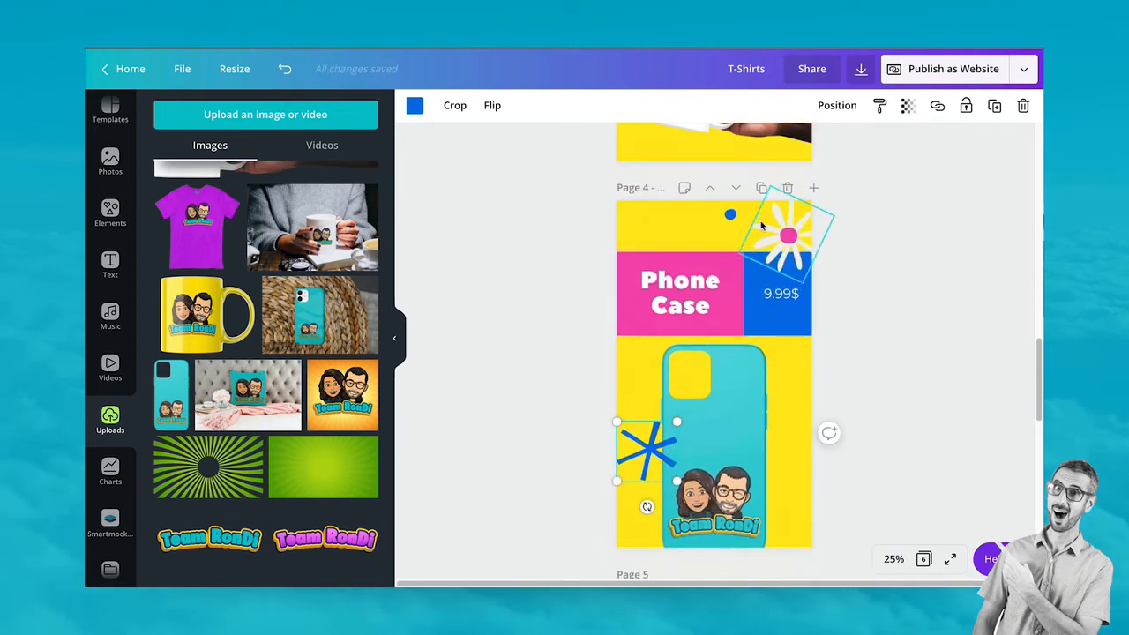
pyautogui.scroll(10, 819, 391)
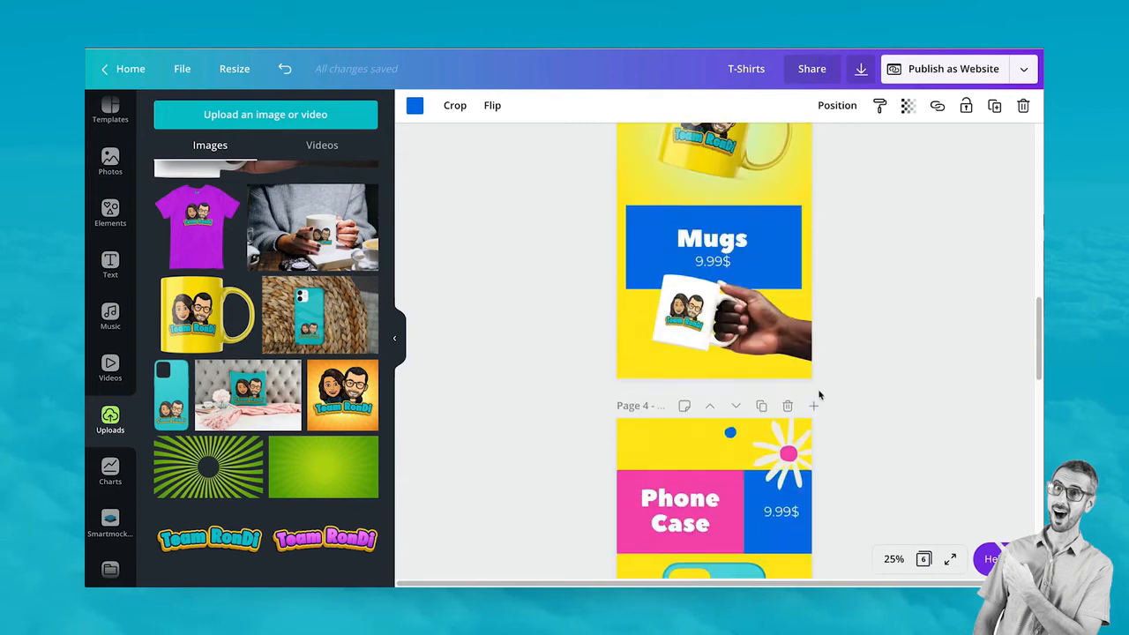
# Select the white swirl and blue dot together on the title page
pyautogui.scroll(-1, 798, 426)
pyautogui.click(672, 238)
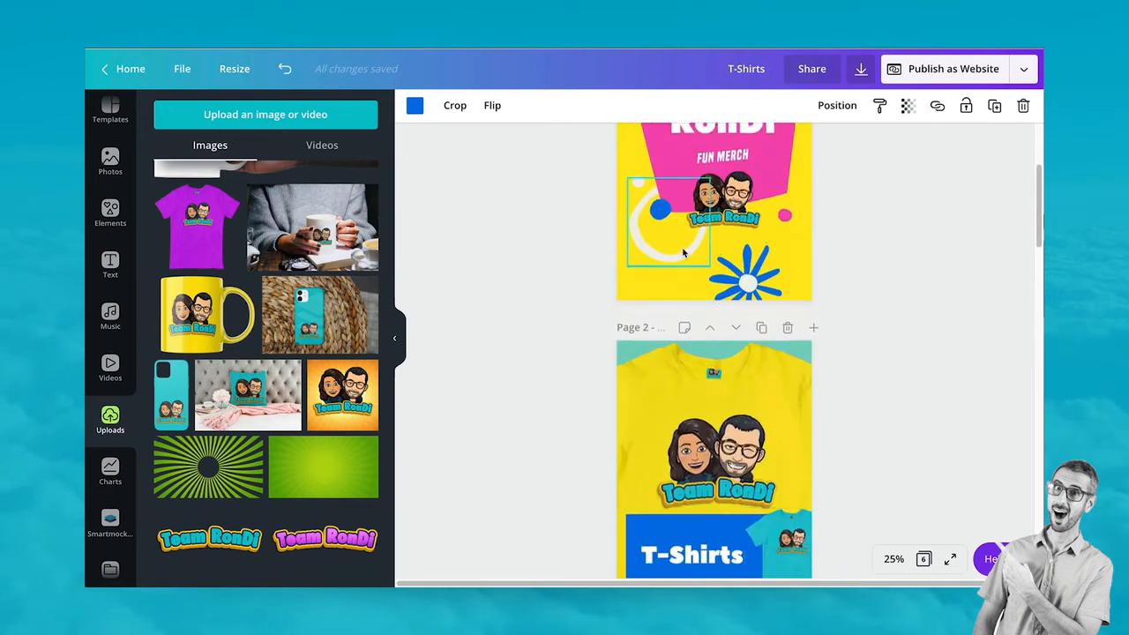
pyautogui.press('Escape')
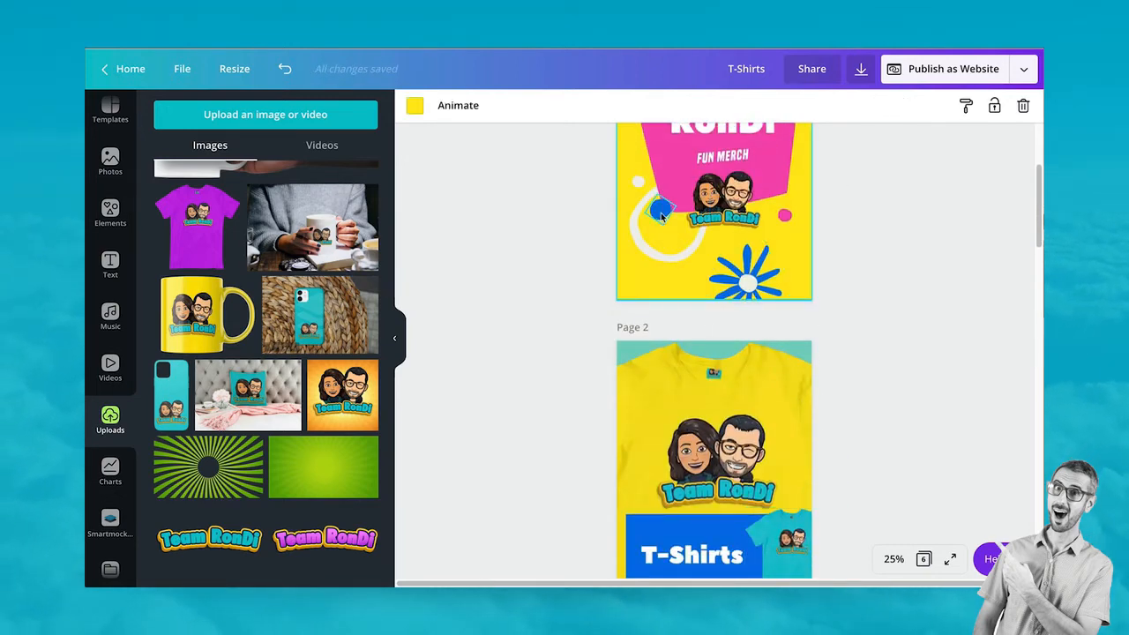
pyautogui.click(661, 215)
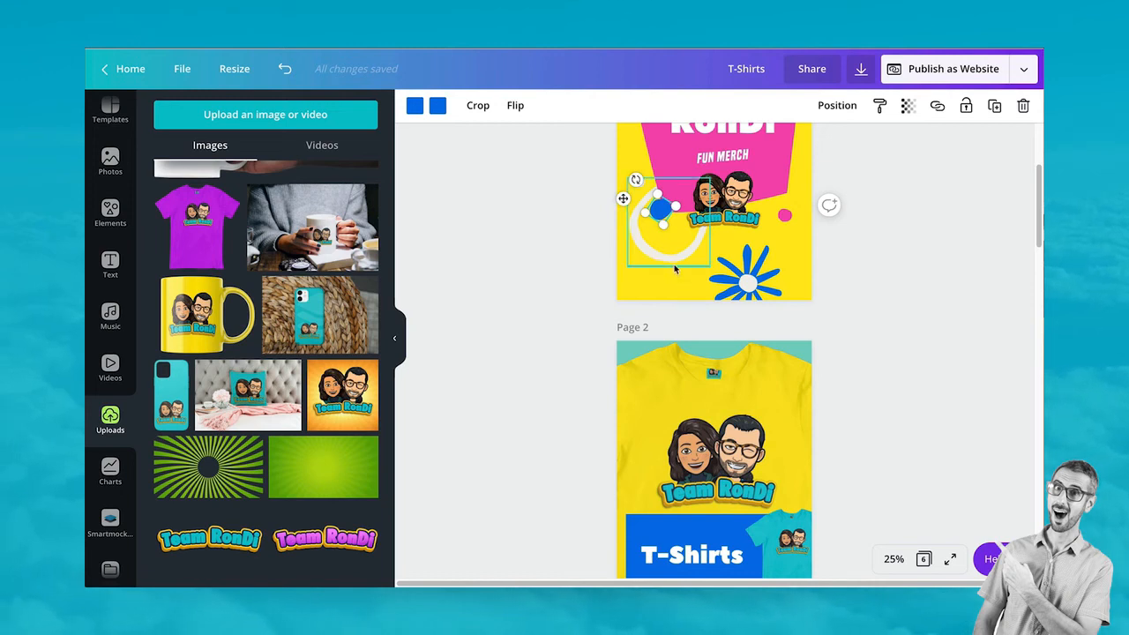
pyautogui.click(674, 264)
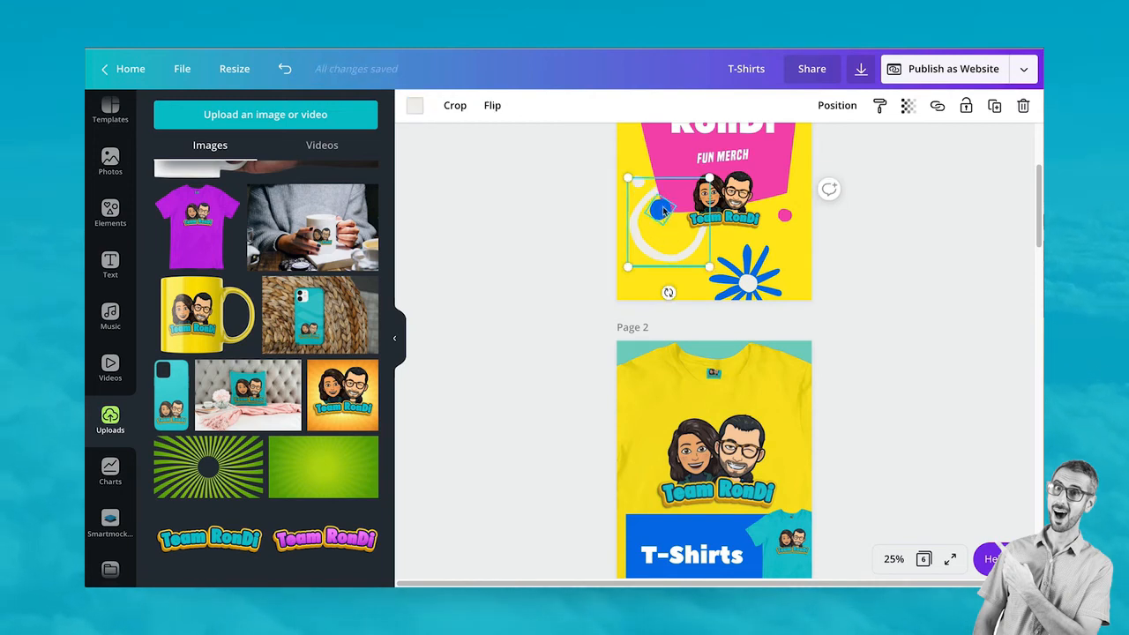
pyautogui.click(663, 208)
pyautogui.keyDown('shift'); pyautogui.click(679, 259); pyautogui.keyUp('shift')
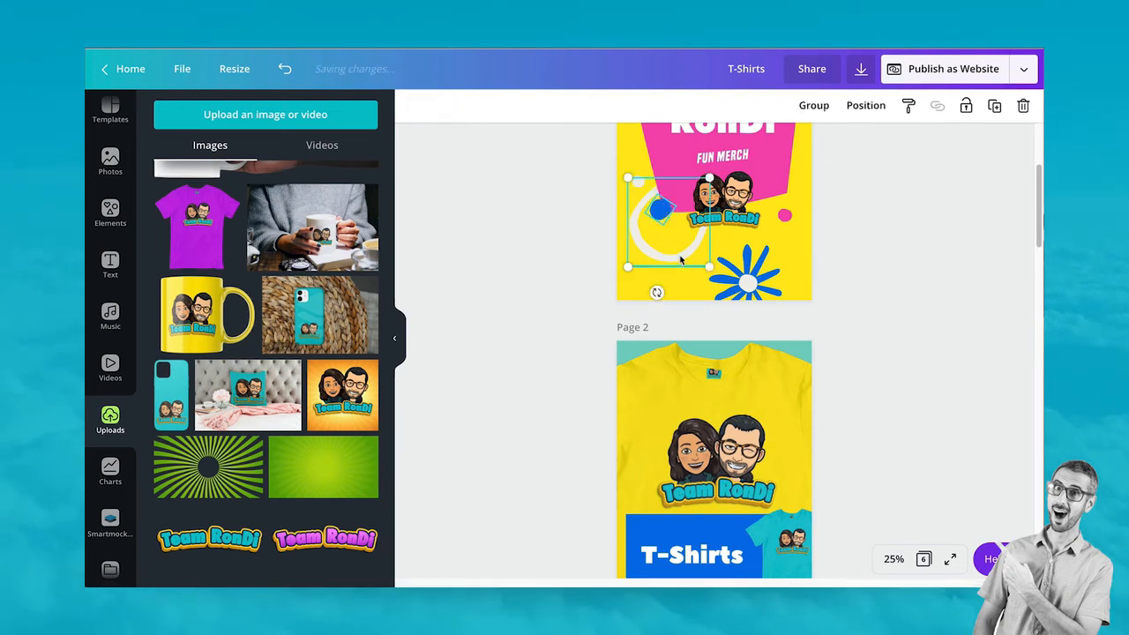
# Paste the swirl and dot at the Mugs page's top left and turn the dot pink
pyautogui.scroll(-6, 693, 375)
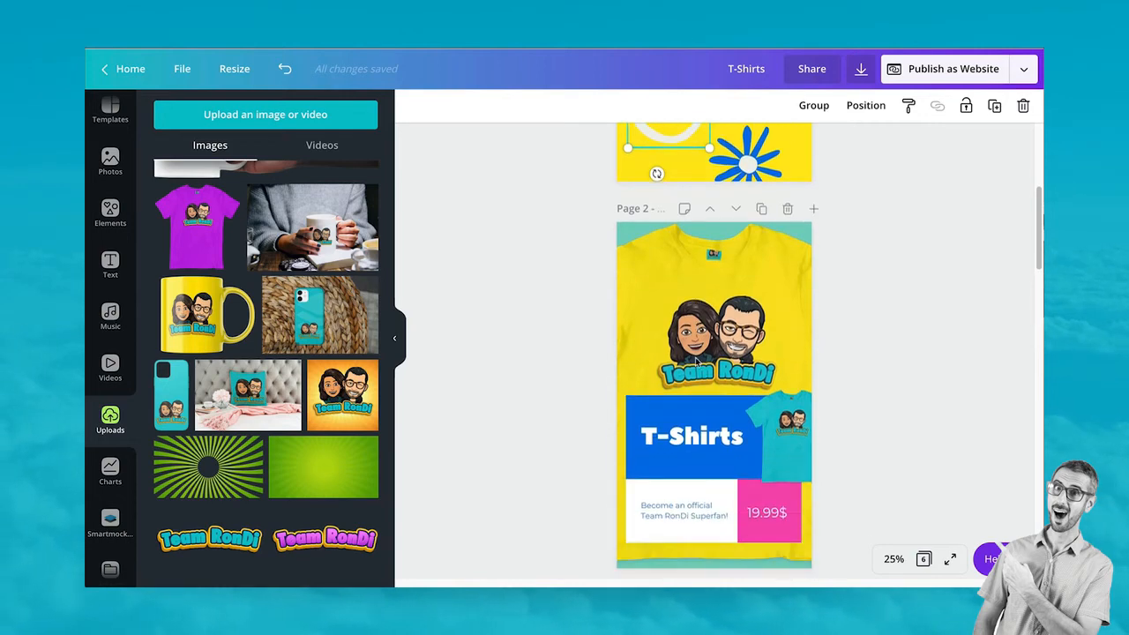
pyautogui.click(693, 378)
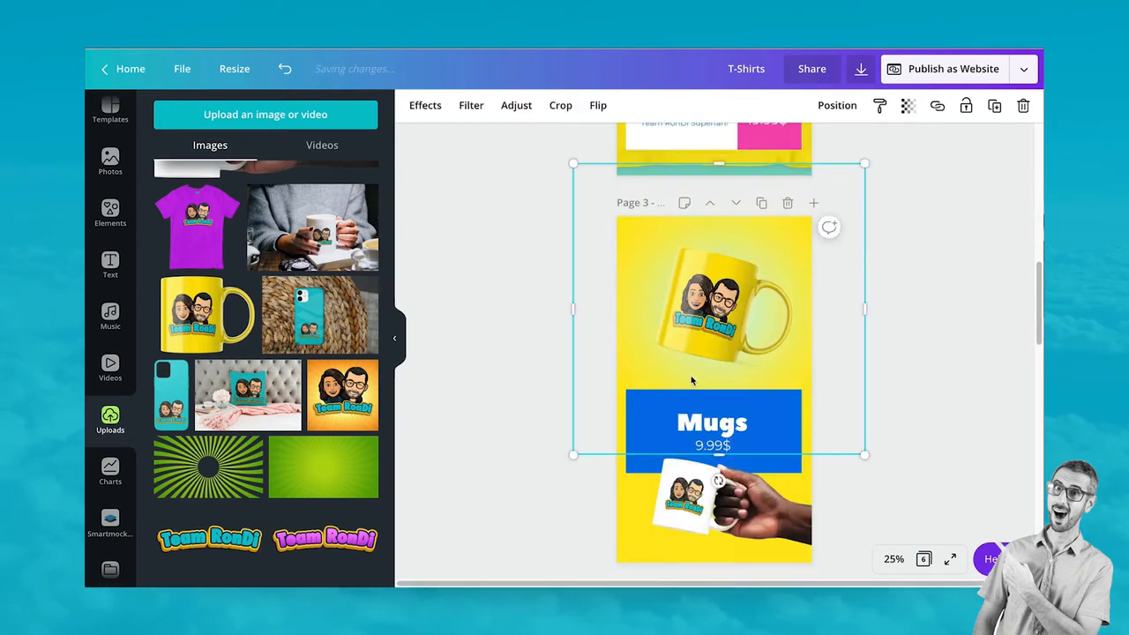
pyautogui.press('super+v')
pyautogui.moveTo(698, 492); pyautogui.dragTo(692, 268)
pyautogui.click(888, 380)
pyautogui.moveTo(657, 472); pyautogui.dragTo(645, 231)
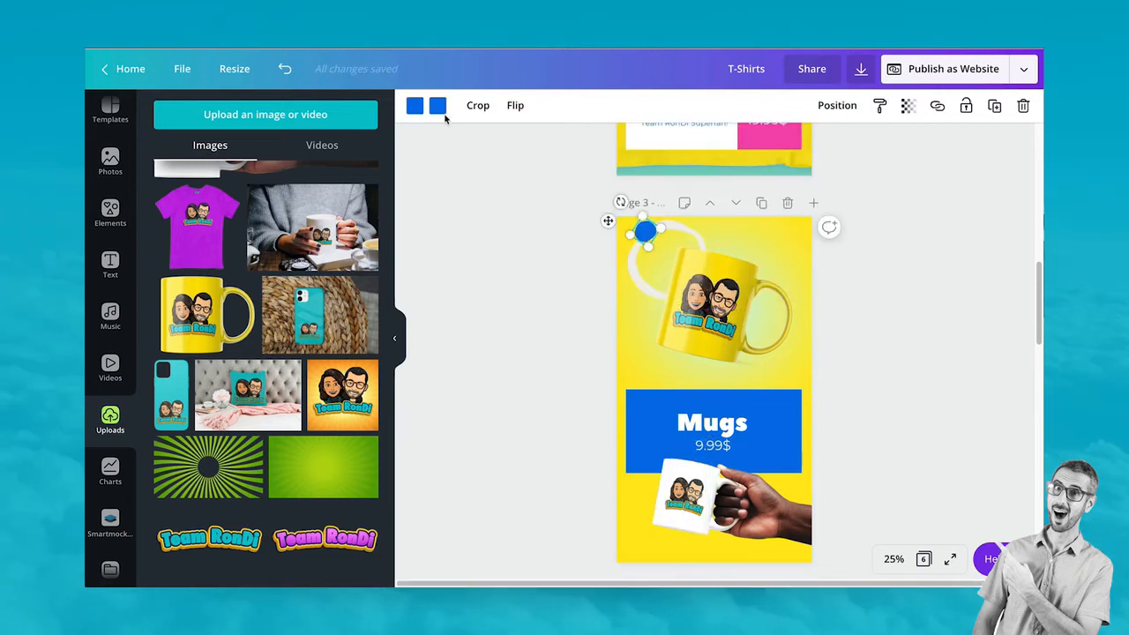
pyautogui.click(438, 107)
pyautogui.click(284, 252)
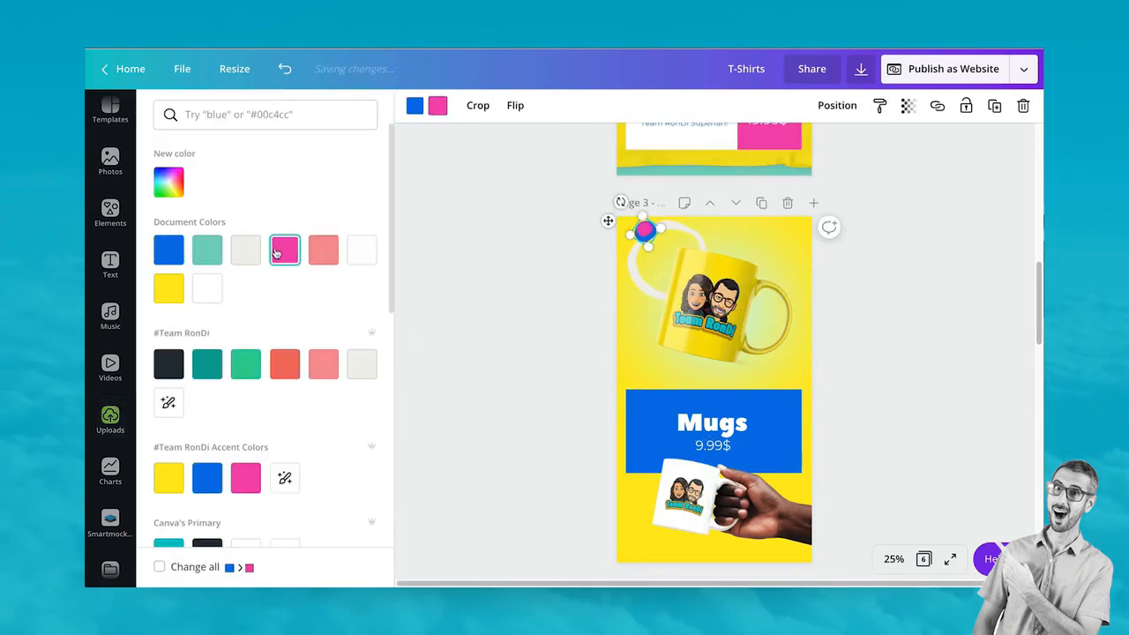
pyautogui.click(529, 355)
pyautogui.click(529, 356)
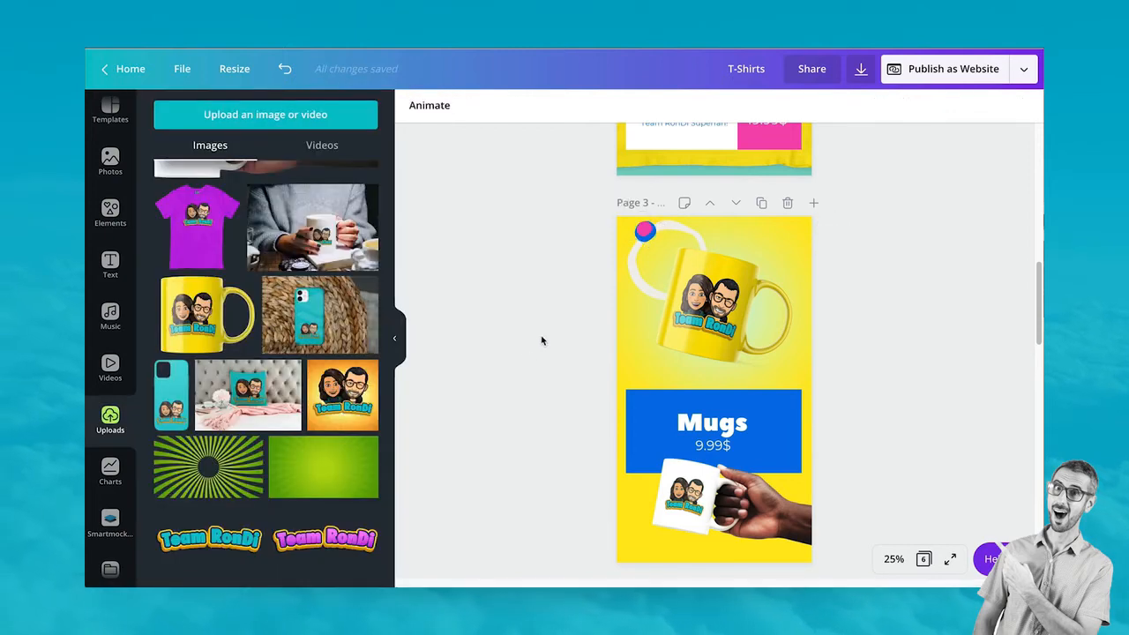
# Copy the blue flower from the title page and paste it beside the mug on the Mugs page
pyautogui.scroll(8, 800, 353)
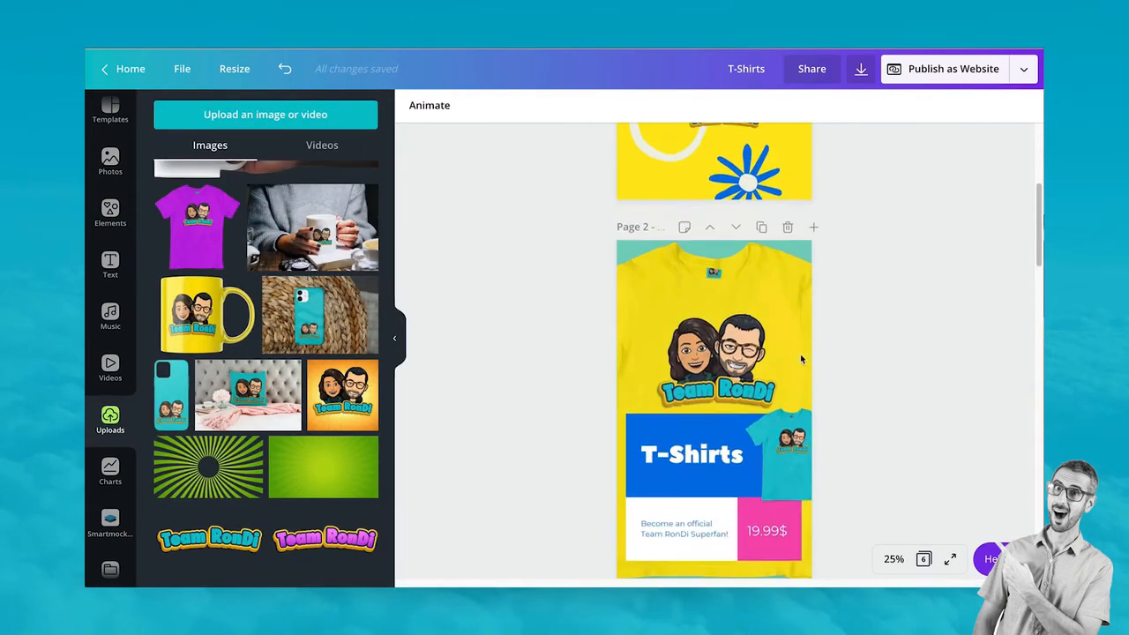
pyautogui.click(756, 374)
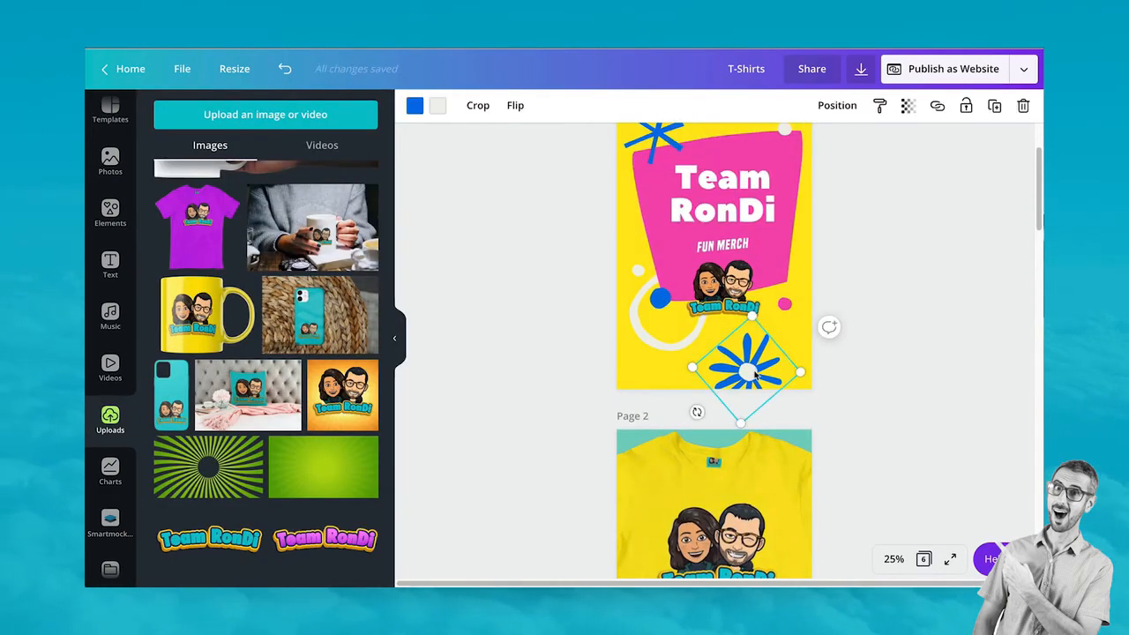
pyautogui.hotkey('ctrl', 'c')
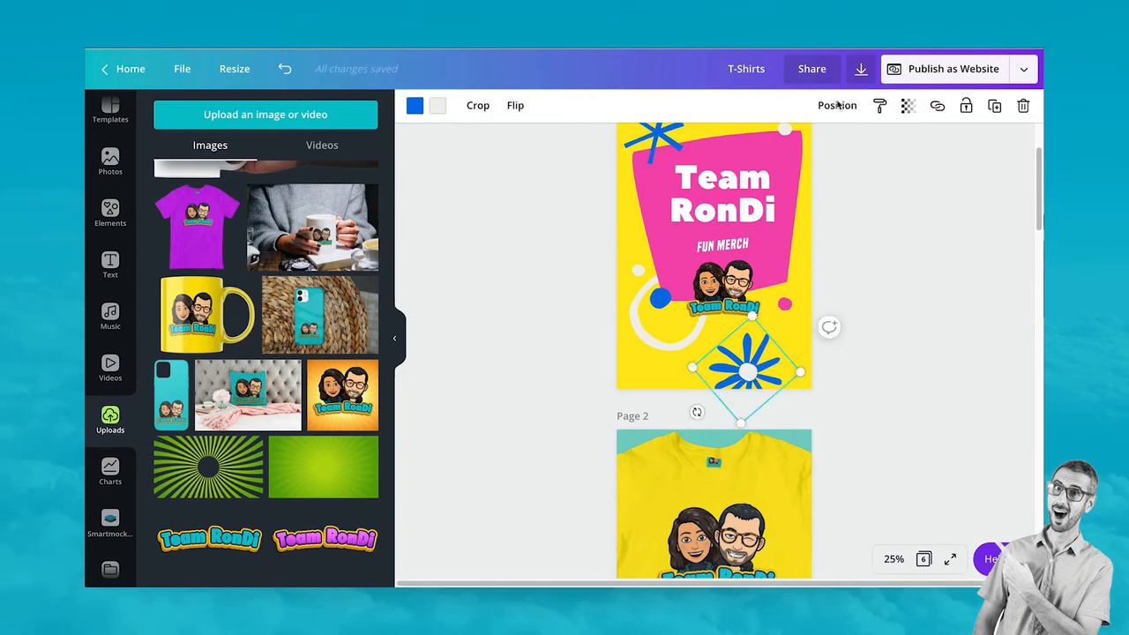
pyautogui.scroll(-8, 747, 397)
pyautogui.hotkey('ctrl', 'v')
pyautogui.moveTo(748, 464); pyautogui.dragTo(789, 298)
# Recolour the pasted flower pink
pyautogui.click(410, 110)
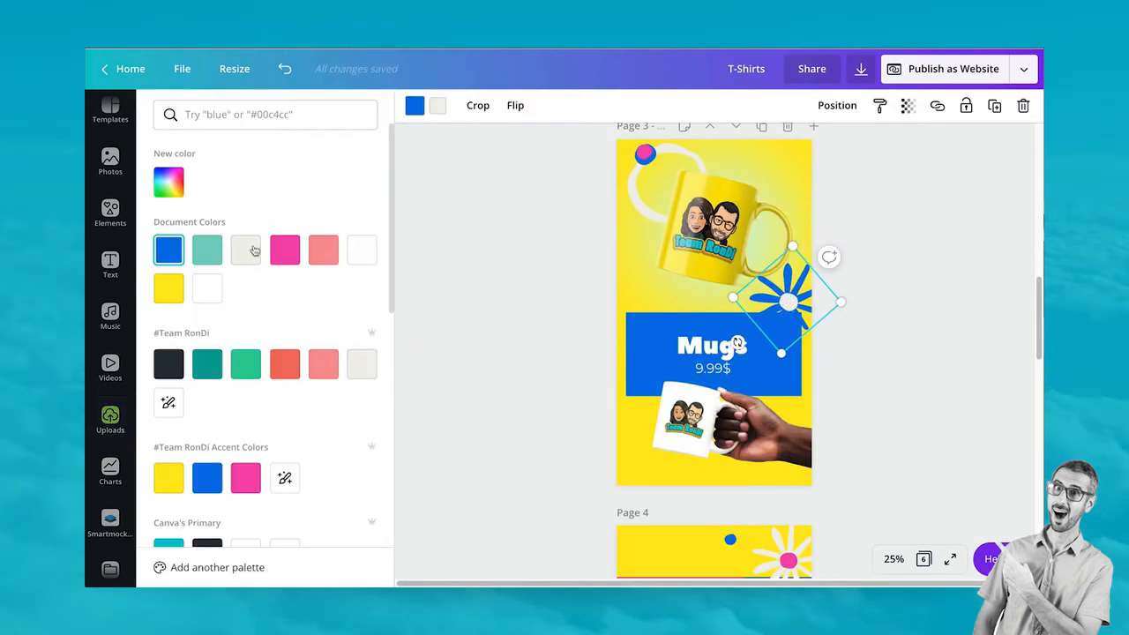
pyautogui.click(285, 250)
pyautogui.click(456, 335)
pyautogui.click(897, 323)
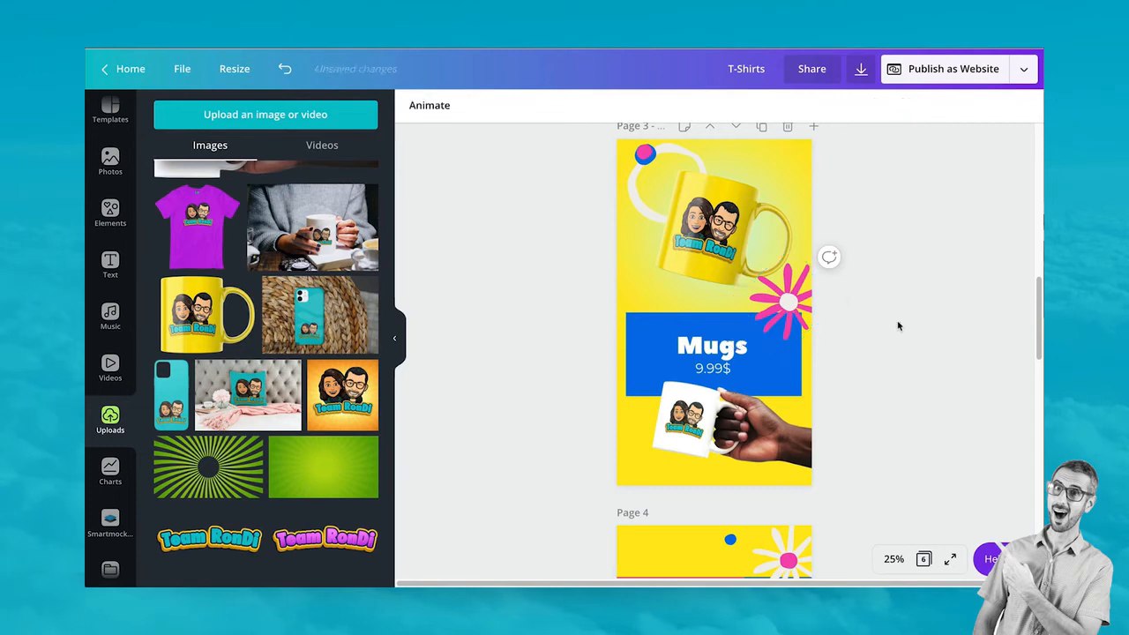
pyautogui.scroll(1, 897, 320)
pyautogui.scroll(-2, 895, 344)
pyautogui.scroll(-3, 895, 354)
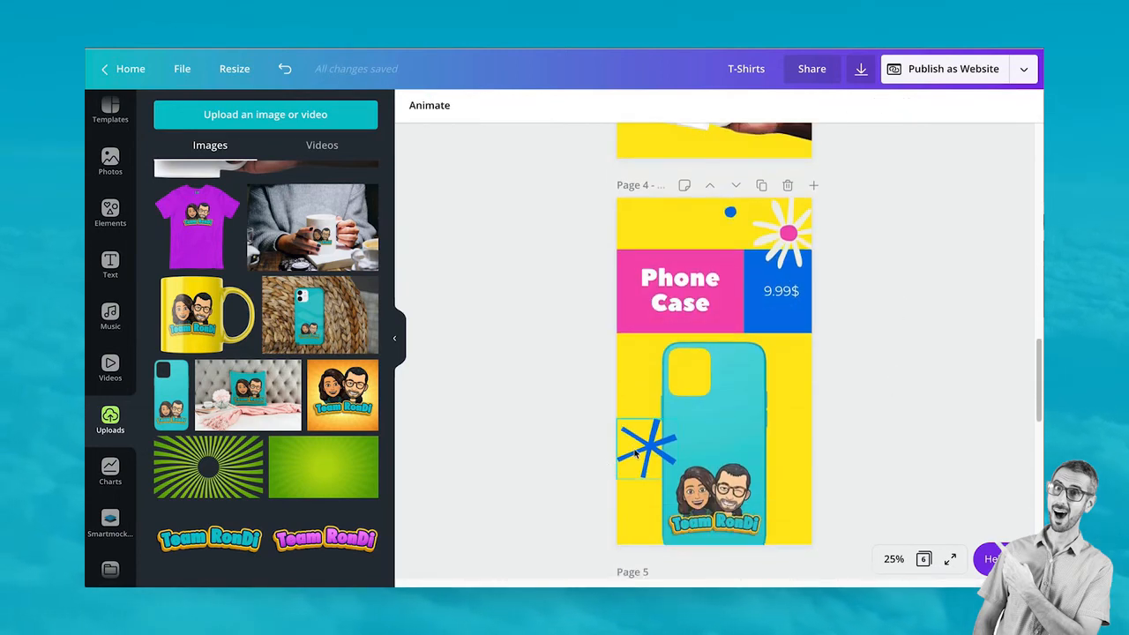
pyautogui.scroll(6, 635, 453)
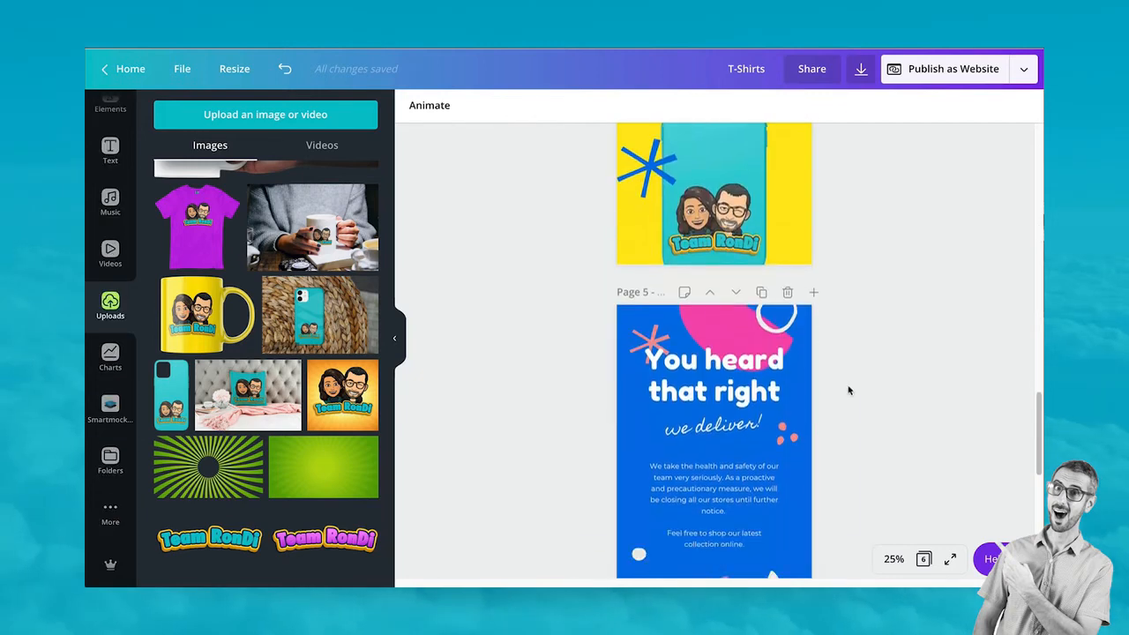
# Delete the "You heard that right" page
pyautogui.scroll(-2, 842, 398)
pyautogui.scroll(2, 783, 255)
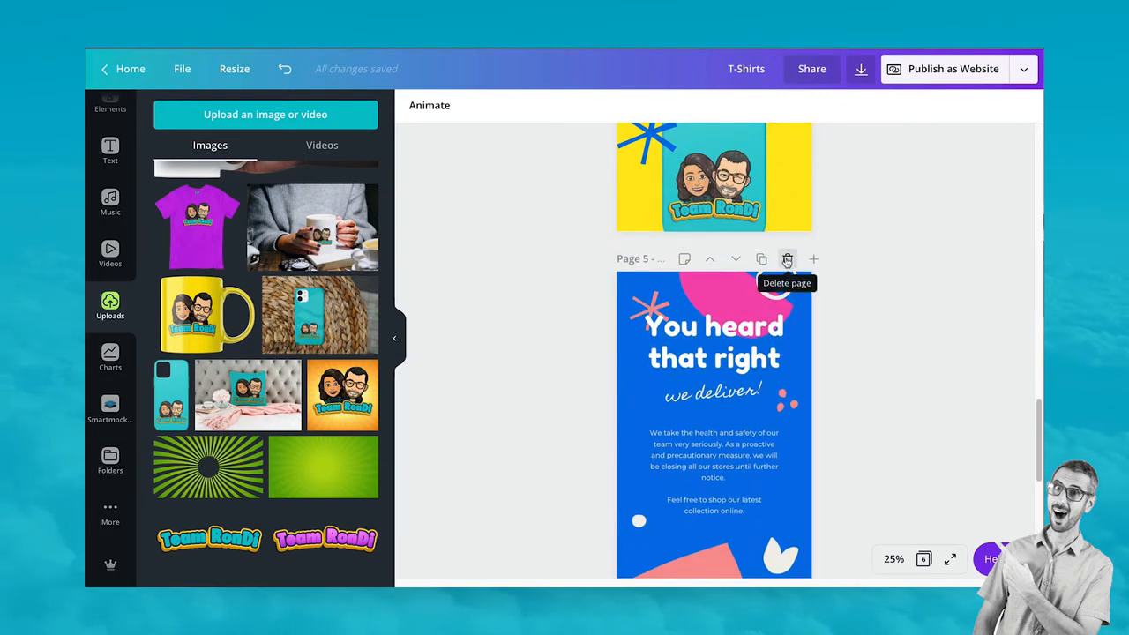
pyautogui.scroll(-6, 844, 481)
pyautogui.scroll(5, 844, 481)
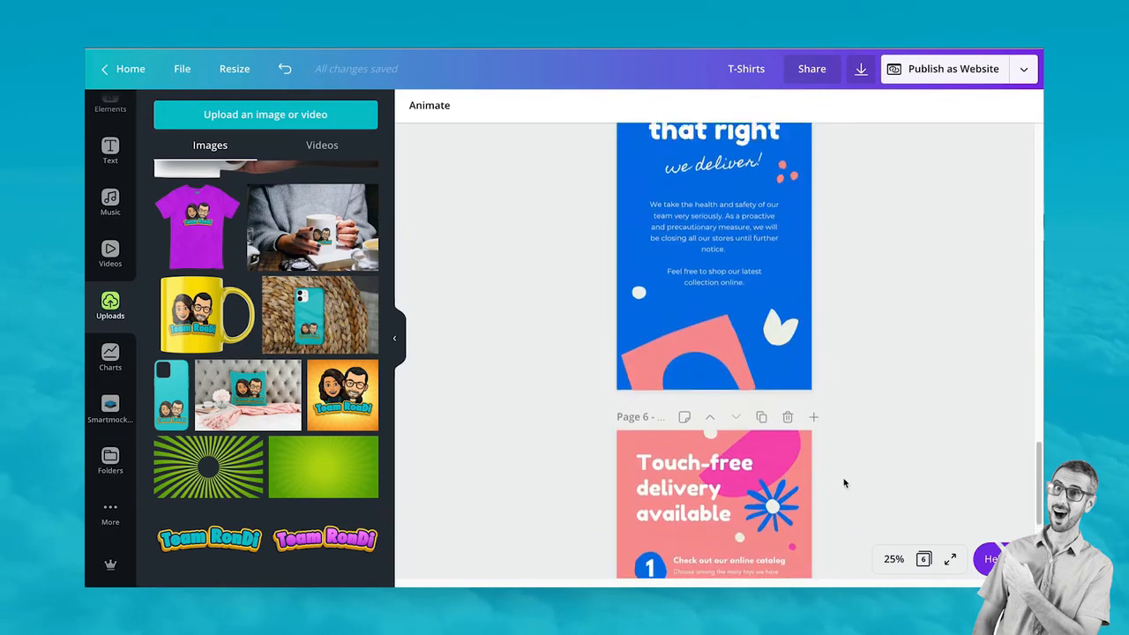
pyautogui.click(789, 202)
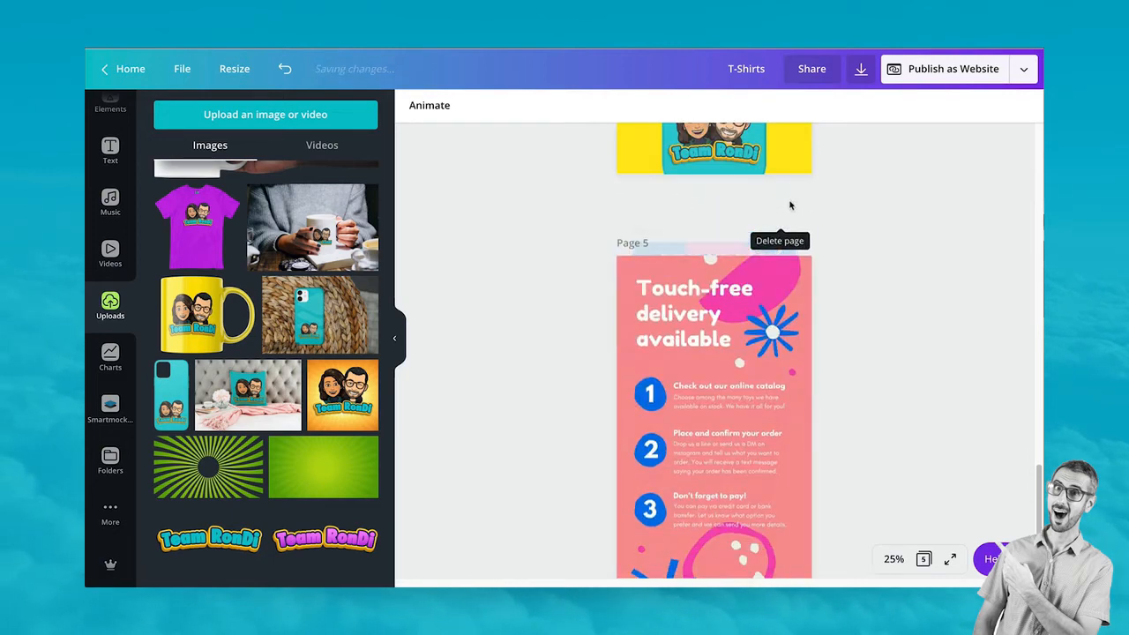
# Replace the "Touch-free delivery available" heading with "How to Order" in the Built Titling font
pyautogui.click(722, 277)
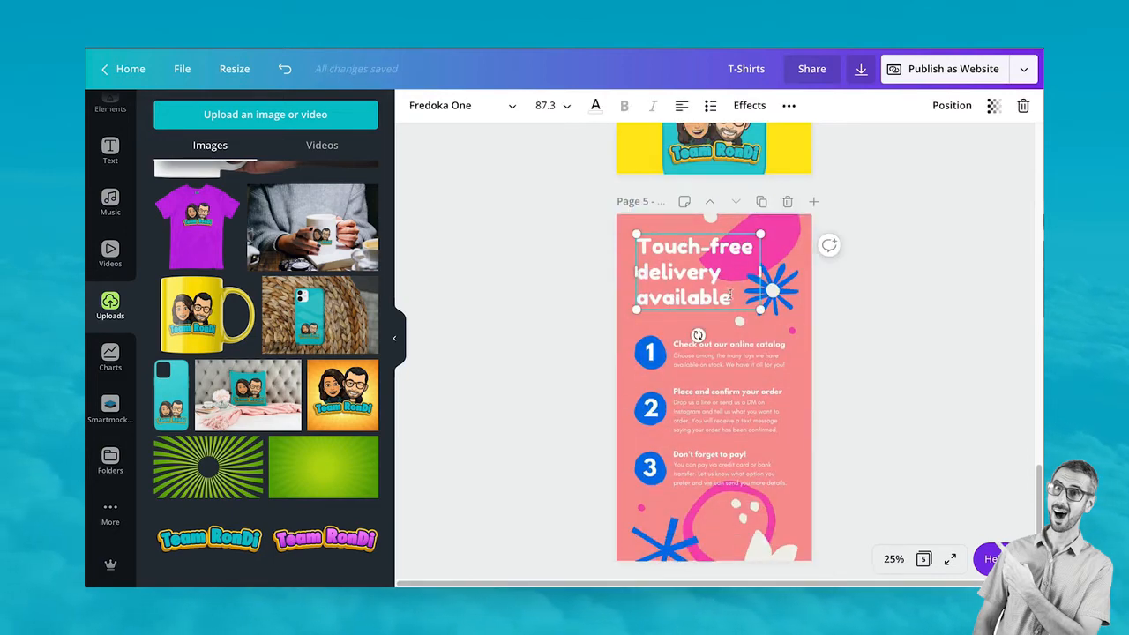
pyautogui.moveTo(731, 297); pyautogui.dragTo(629, 241)
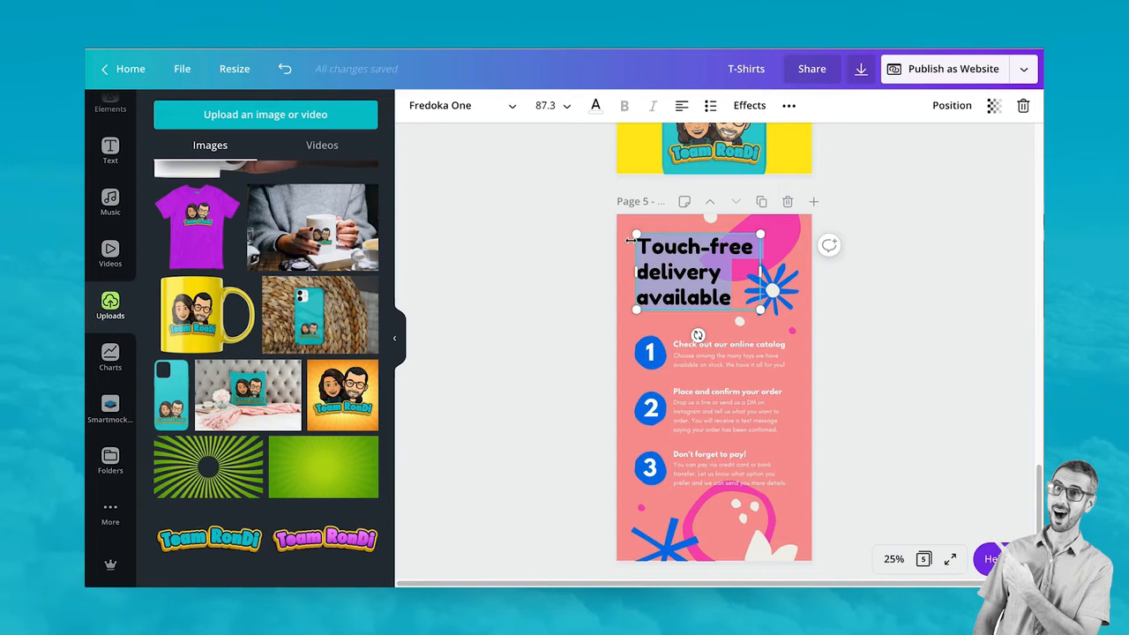
pyautogui.write('How to')
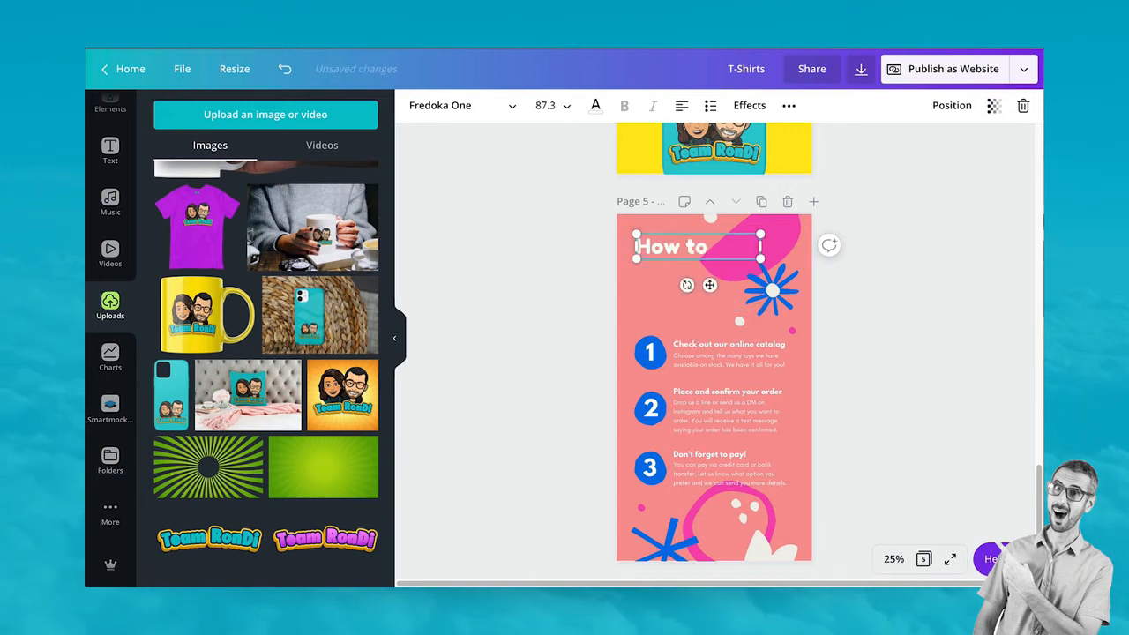
pyautogui.write(' Order?')
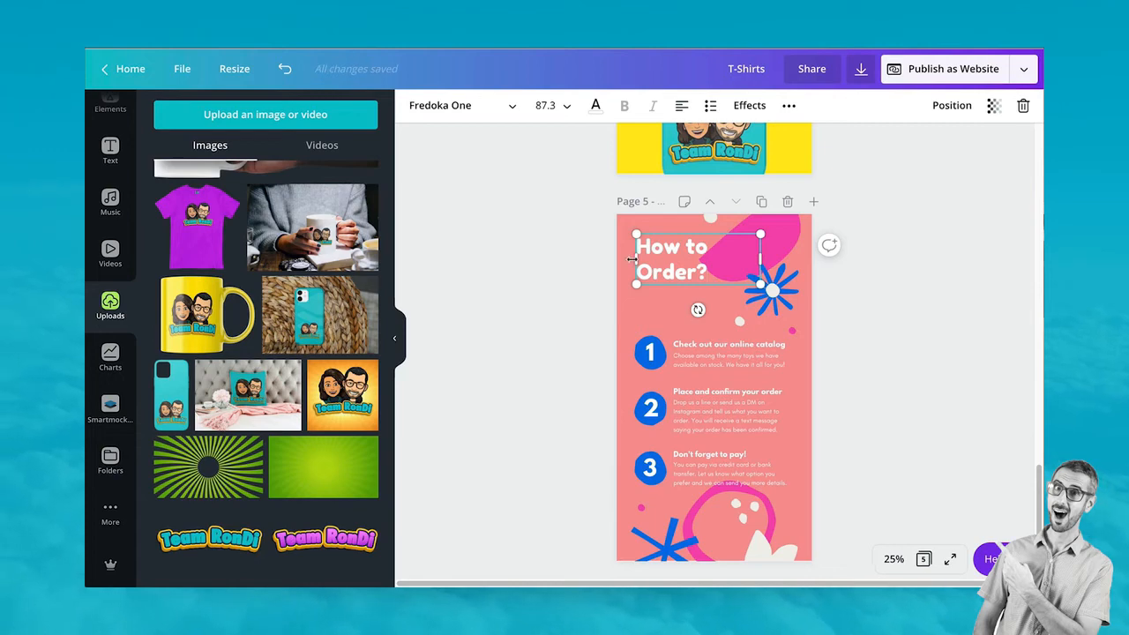
pyautogui.hotkey('ctrl', 'a')
pyautogui.click(436, 108)
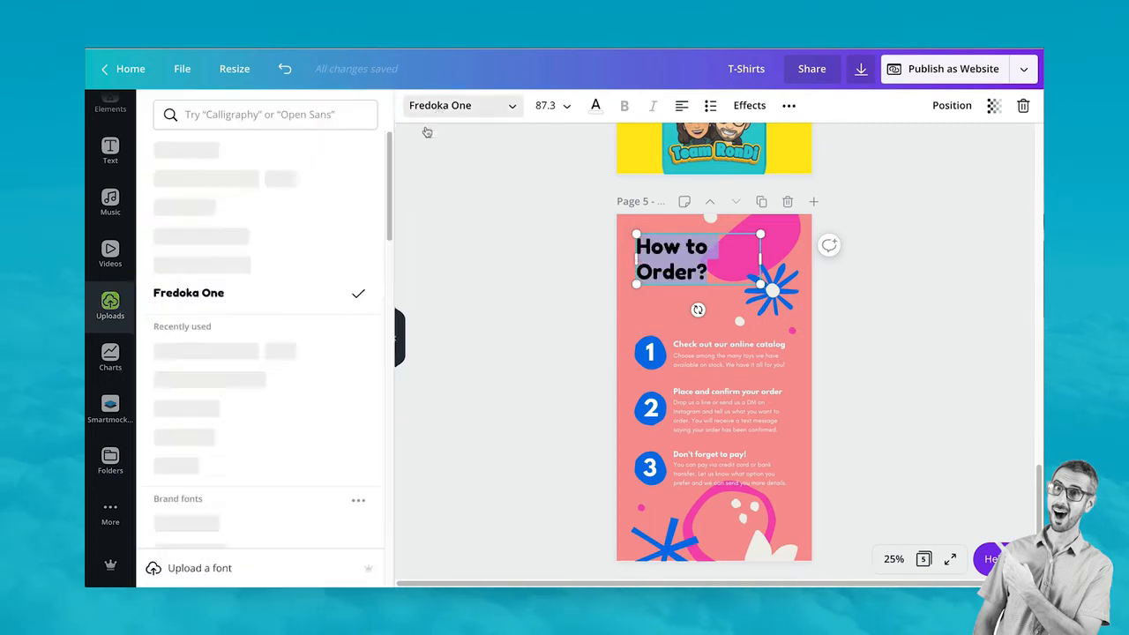
pyautogui.click(197, 177)
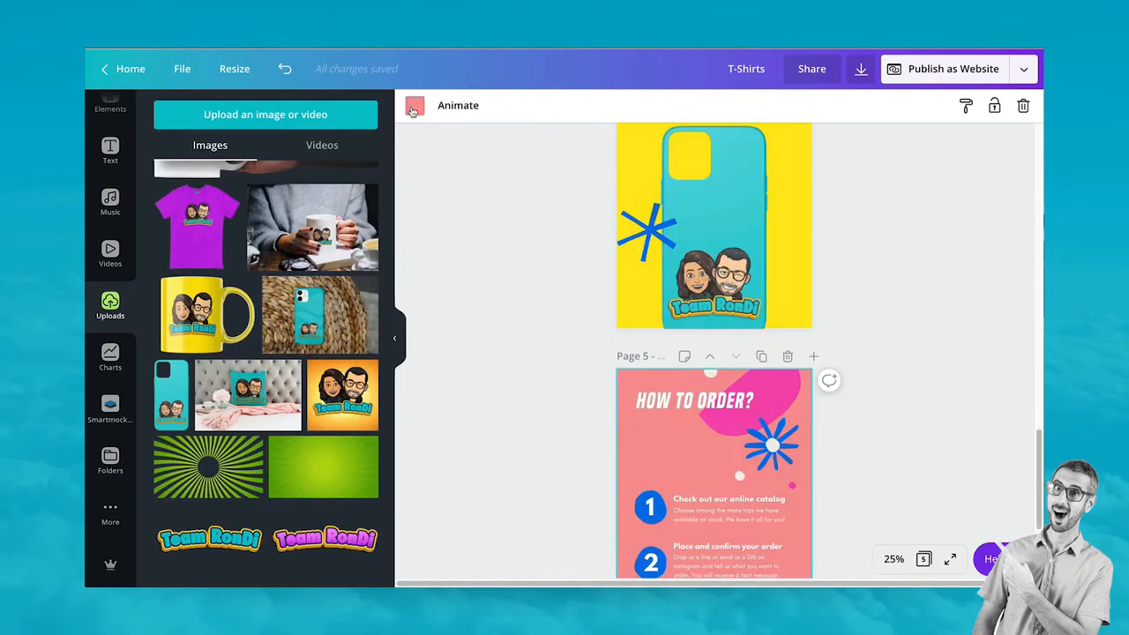
# Set the How to Order page background to teal
pyautogui.click(413, 107)
pyautogui.click(168, 285)
pyautogui.click(110, 304)
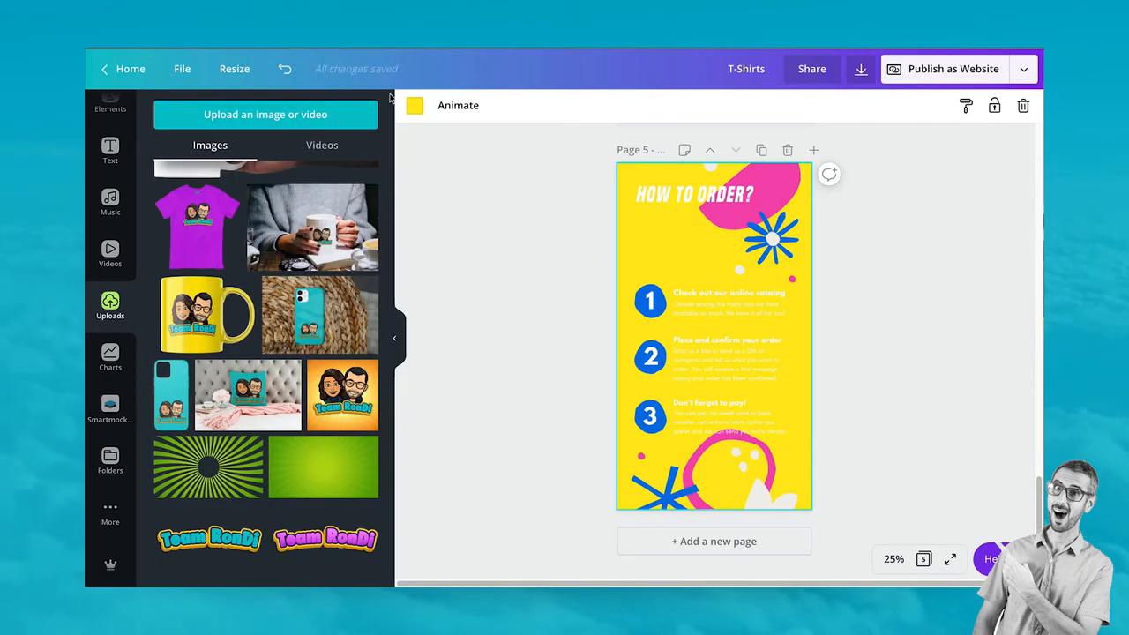
pyautogui.click(415, 106)
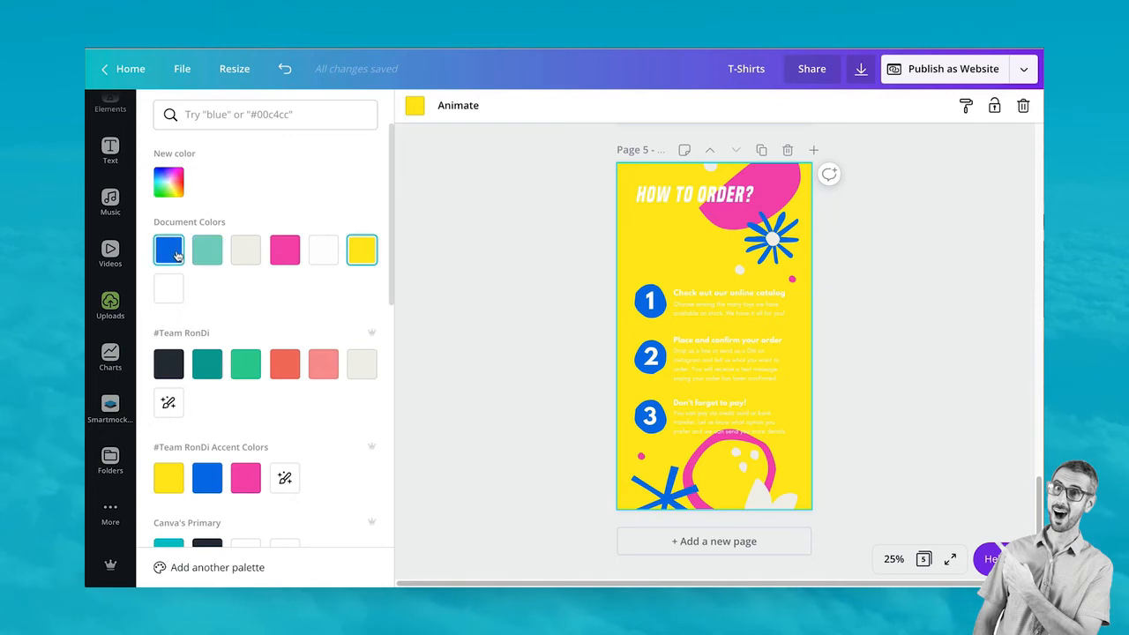
pyautogui.click(206, 256)
pyautogui.scroll(5, 555, 330)
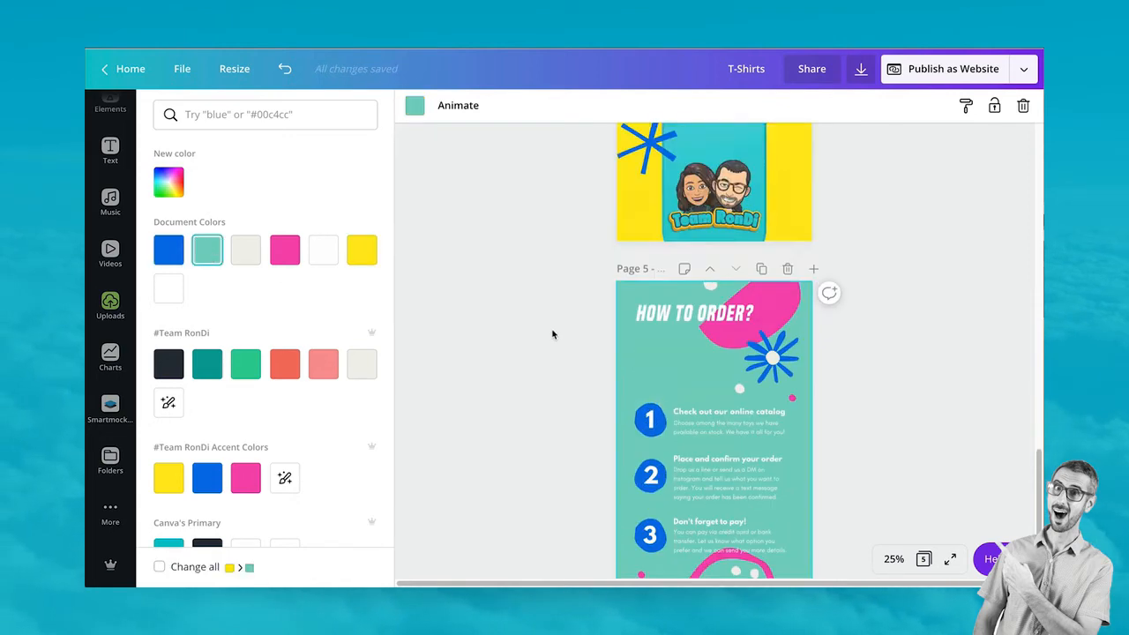
pyautogui.scroll(-5, 574, 358)
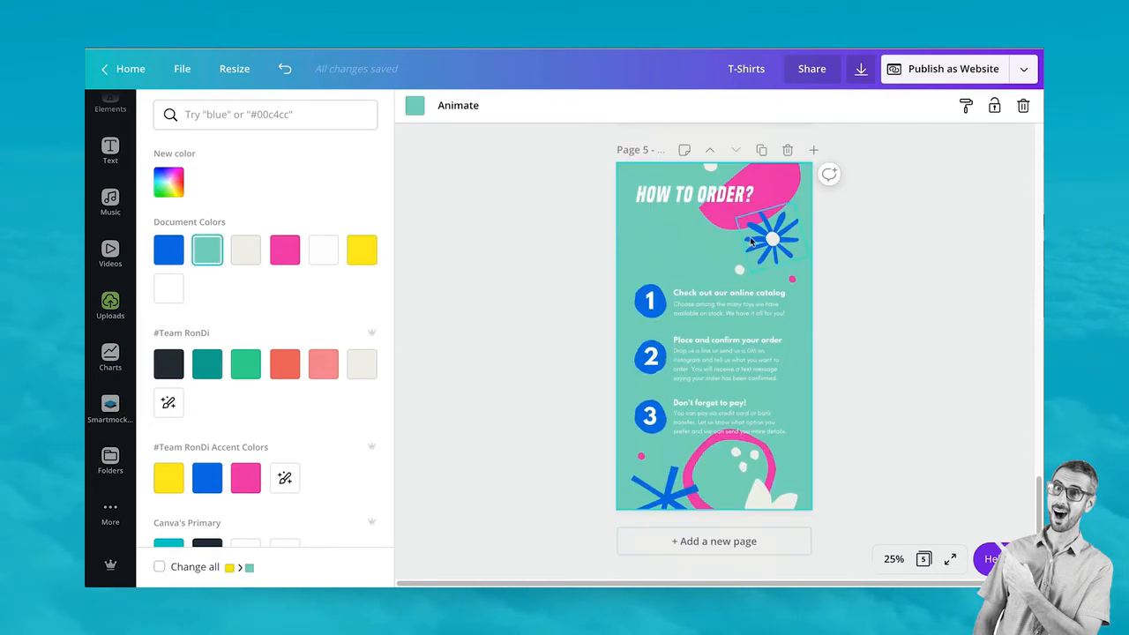
# Make step circle 1 yellow, then copy its style onto circles 2 and 3
pyautogui.click(638, 308)
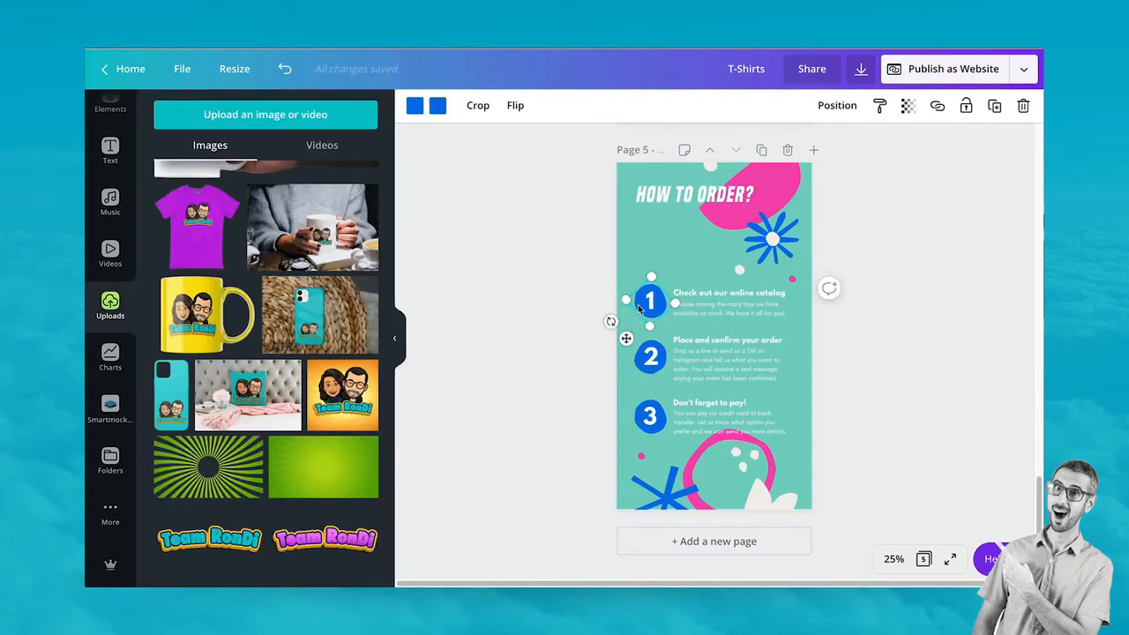
pyautogui.click(415, 107)
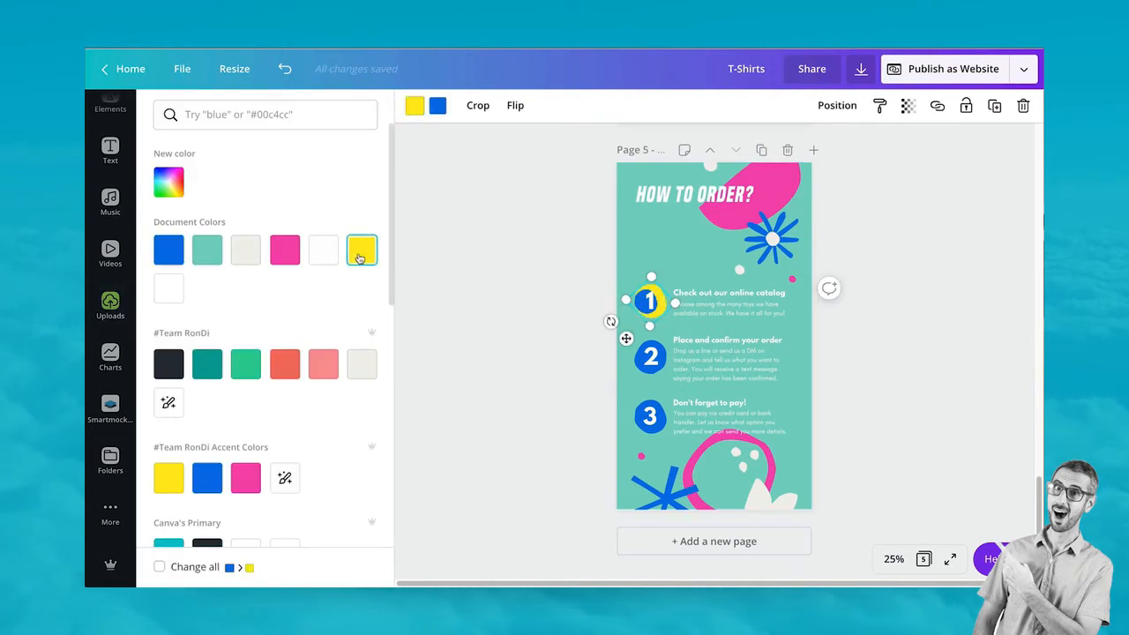
pyautogui.click(369, 250)
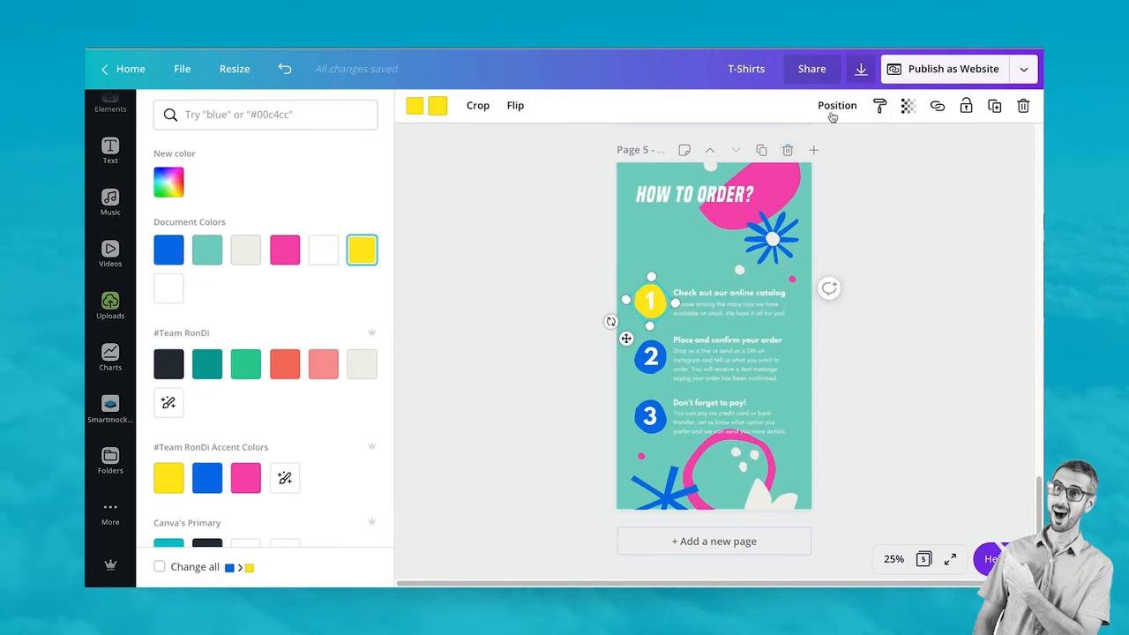
pyautogui.click(879, 105)
pyautogui.click(658, 374)
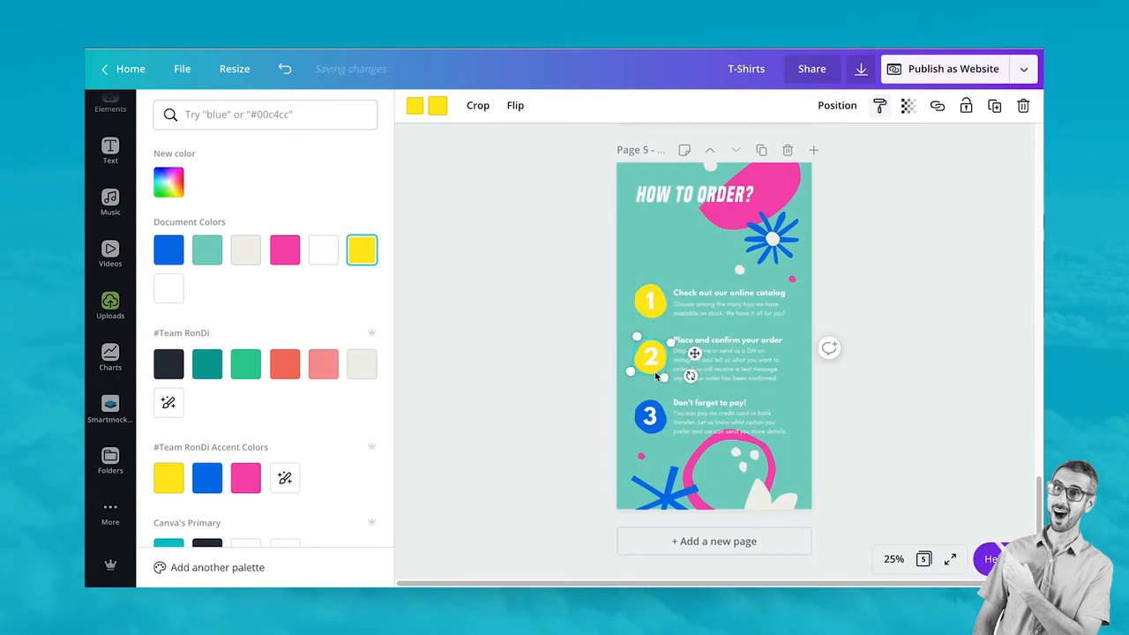
pyautogui.click(879, 104)
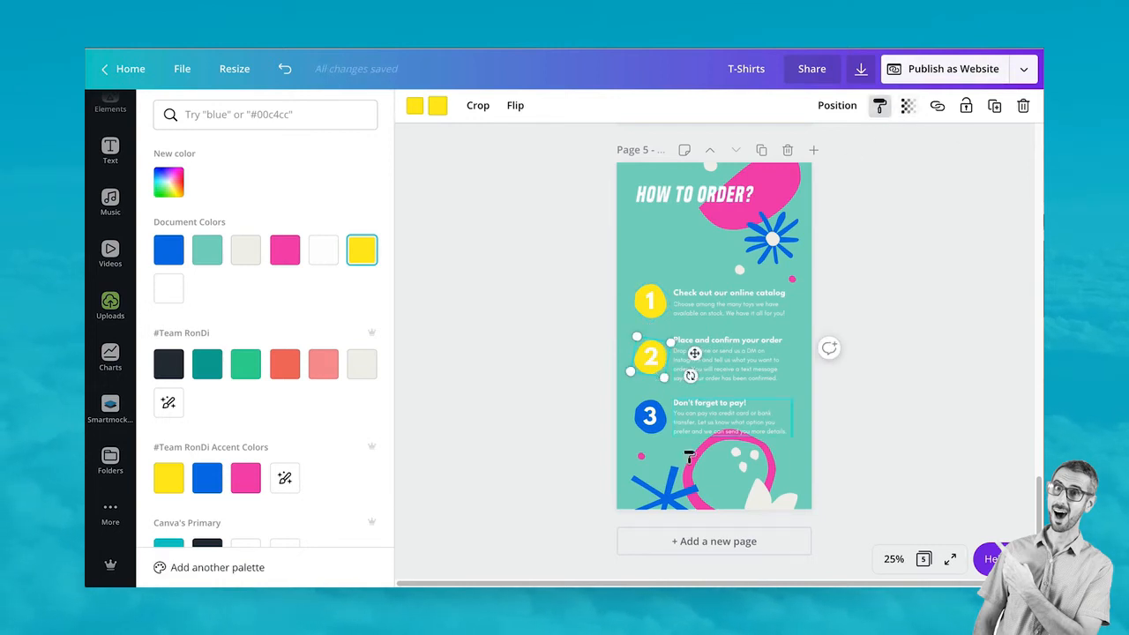
pyautogui.click(651, 432)
pyautogui.click(923, 342)
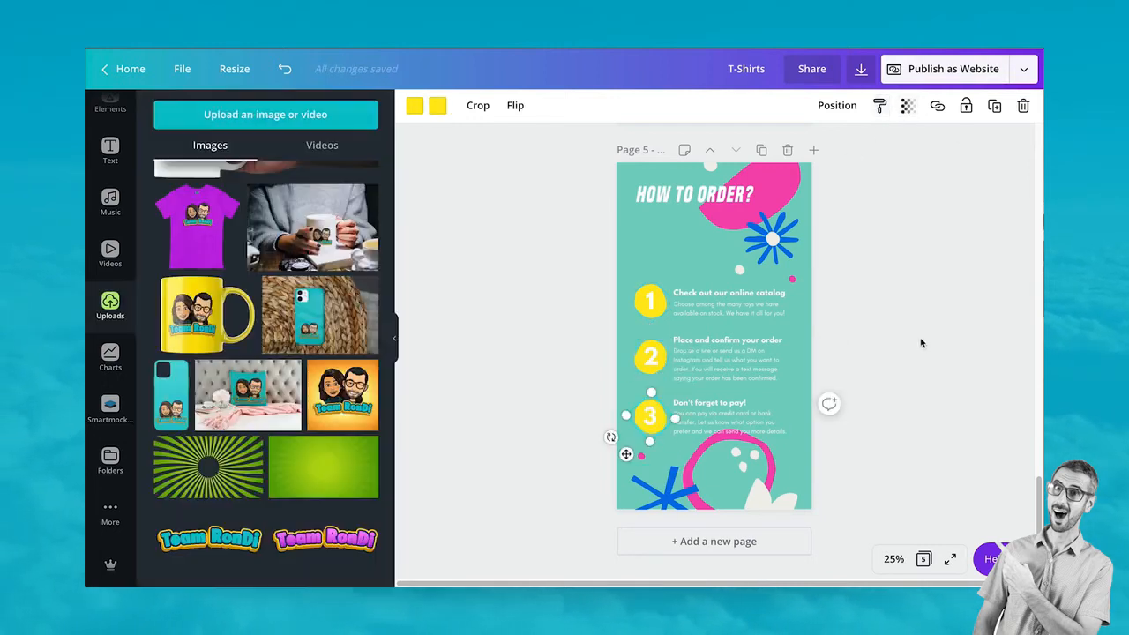
pyautogui.click(706, 305)
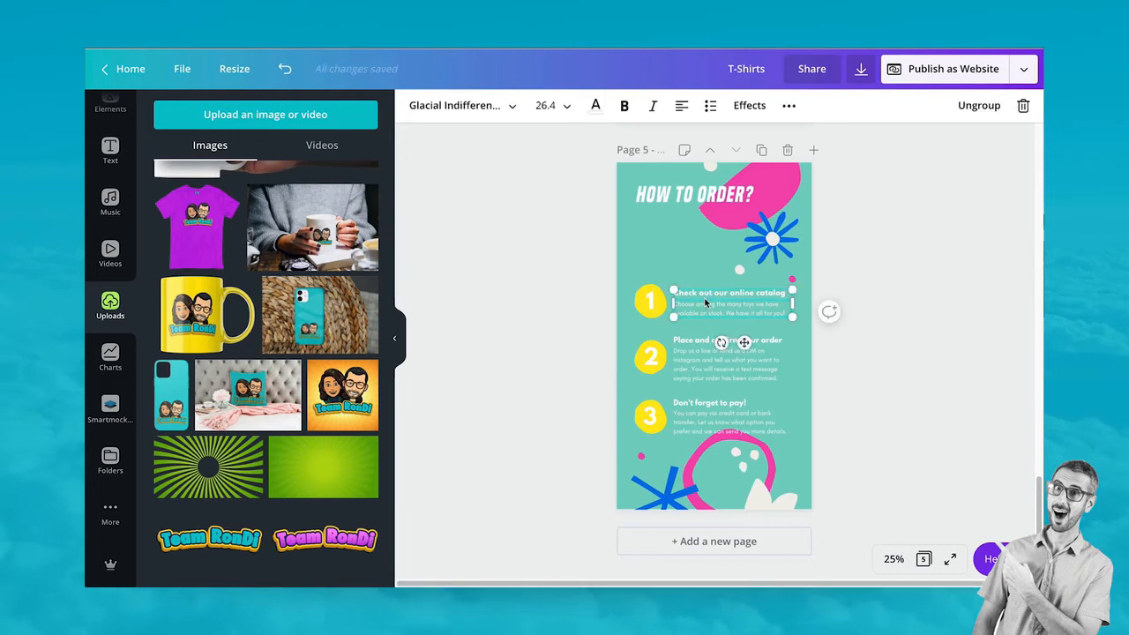
pyautogui.click(716, 375)
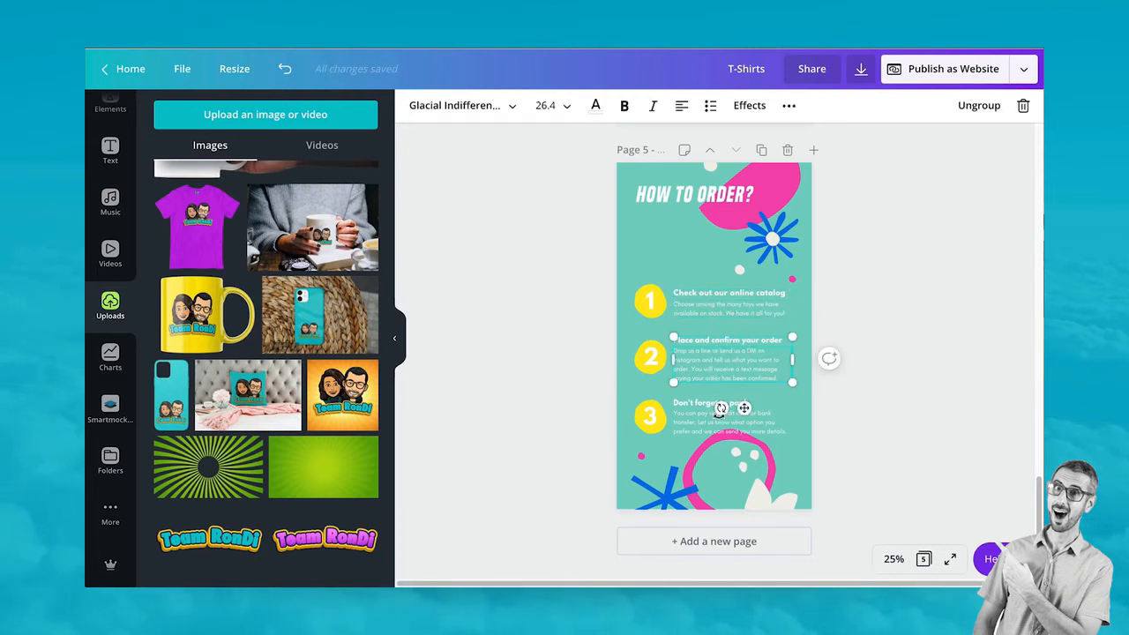
pyautogui.click(699, 322)
pyautogui.click(713, 373)
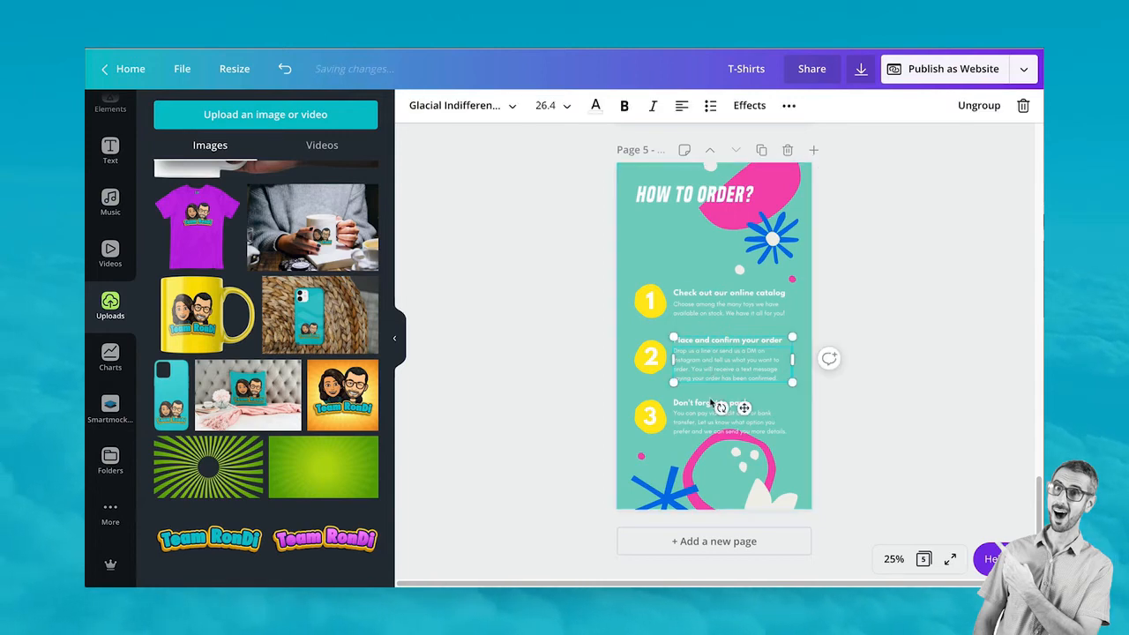
# Publish the design as a website in the Scrolling web style and open it
pyautogui.click(981, 388)
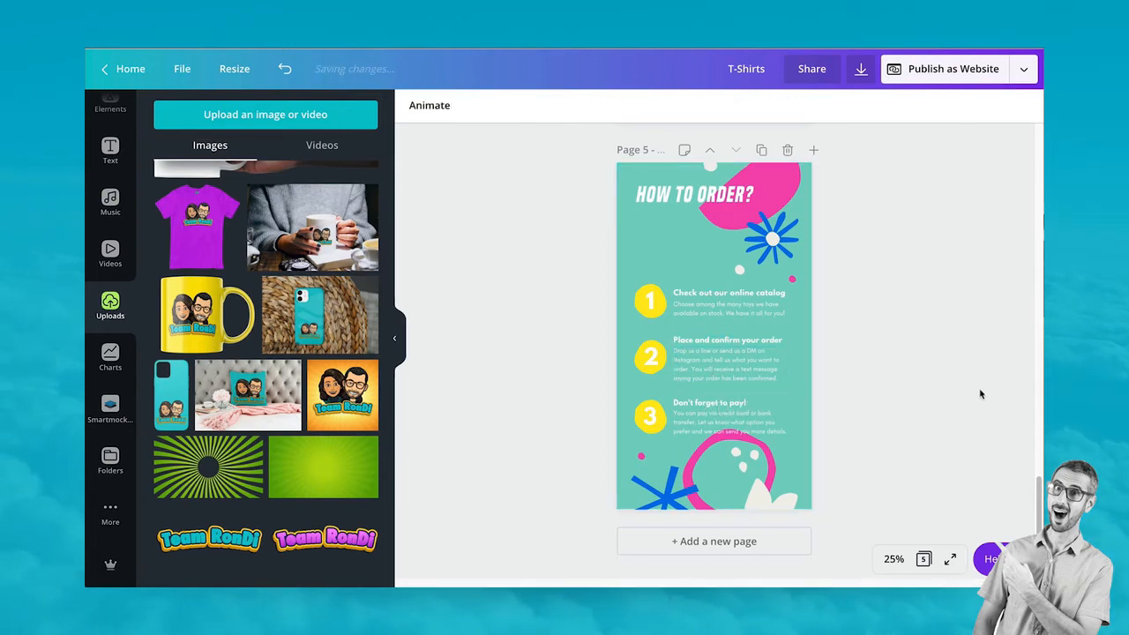
pyautogui.scroll(5, 974, 406)
pyautogui.scroll(-5, 974, 410)
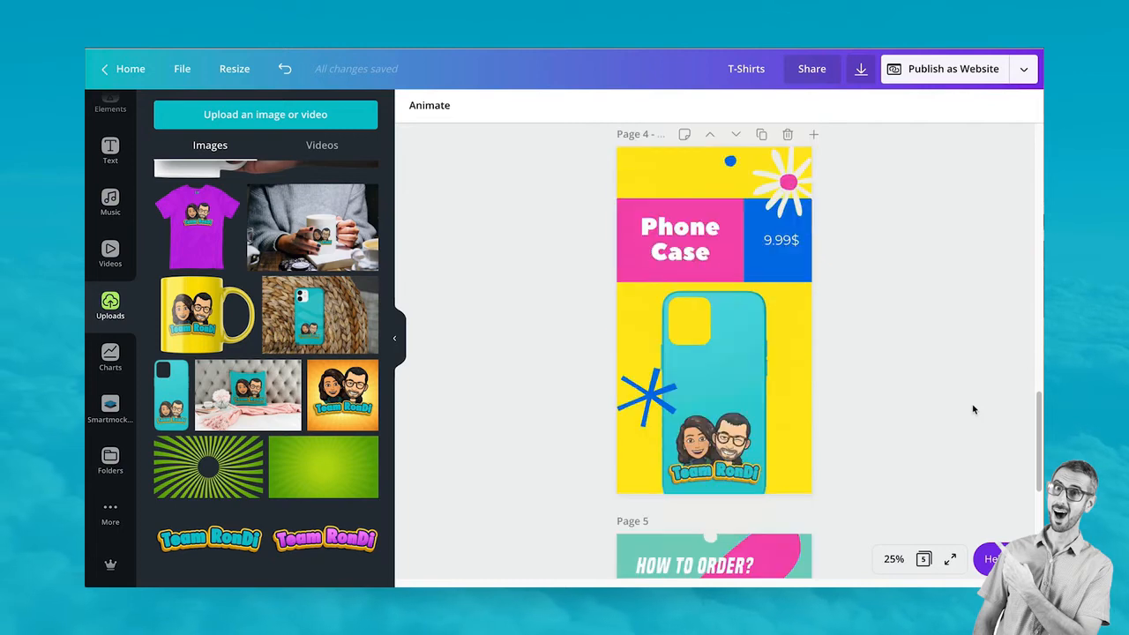
pyautogui.scroll(10, 972, 410)
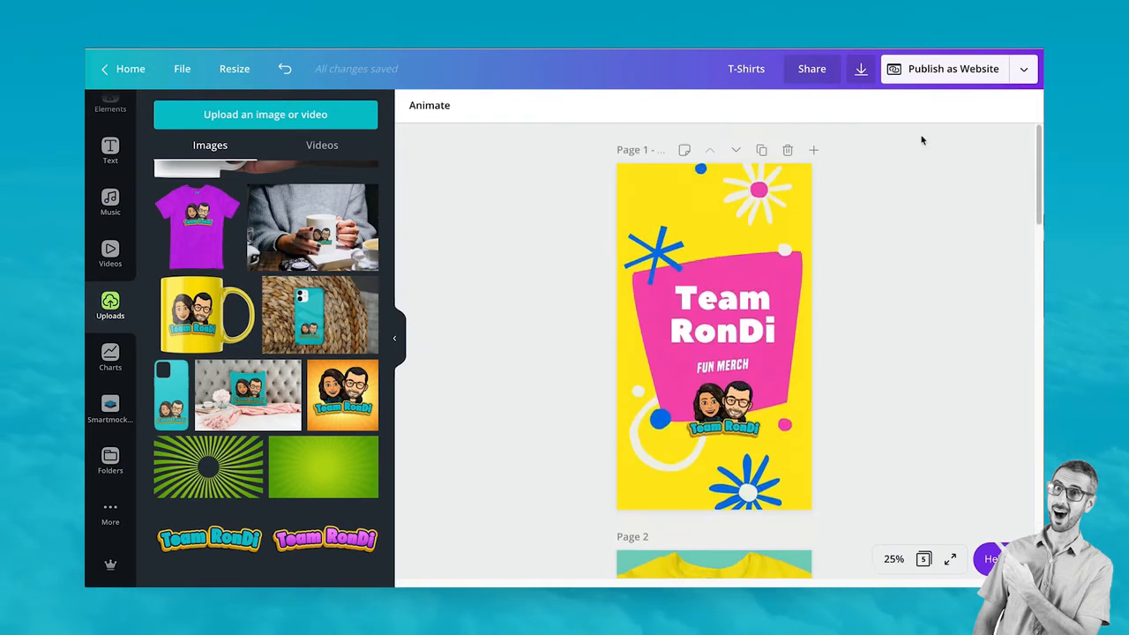
pyautogui.click(941, 74)
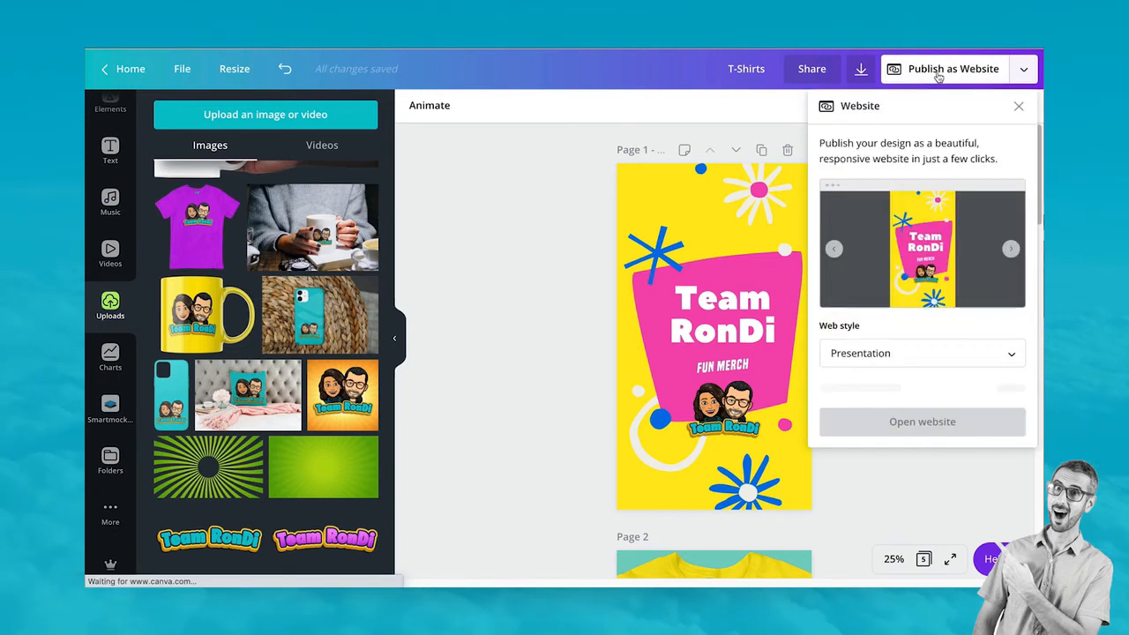
pyautogui.click(893, 353)
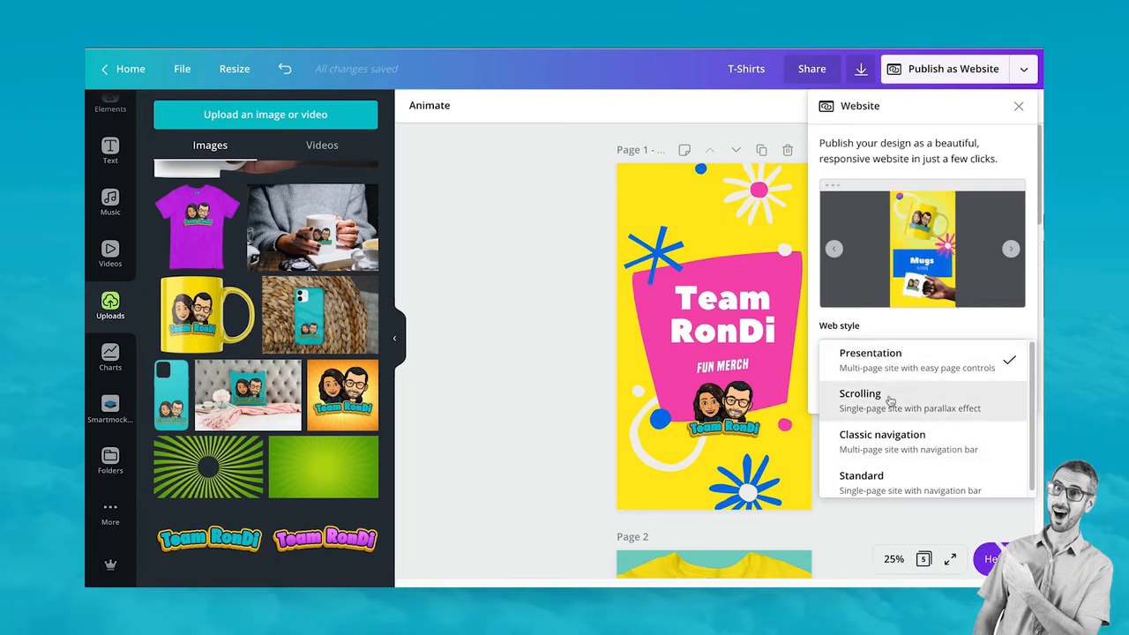
pyautogui.click(880, 396)
pyautogui.click(888, 399)
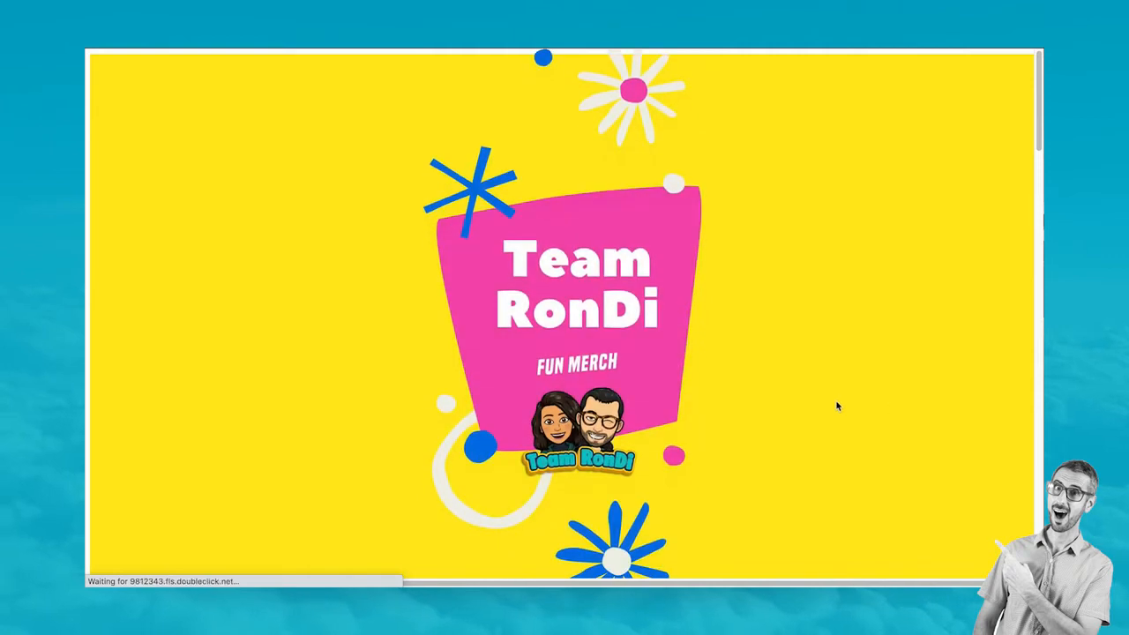
# Scroll through every product section of the live Team RonDi site, then copy its web address
pyautogui.scroll(-5, 778, 385)
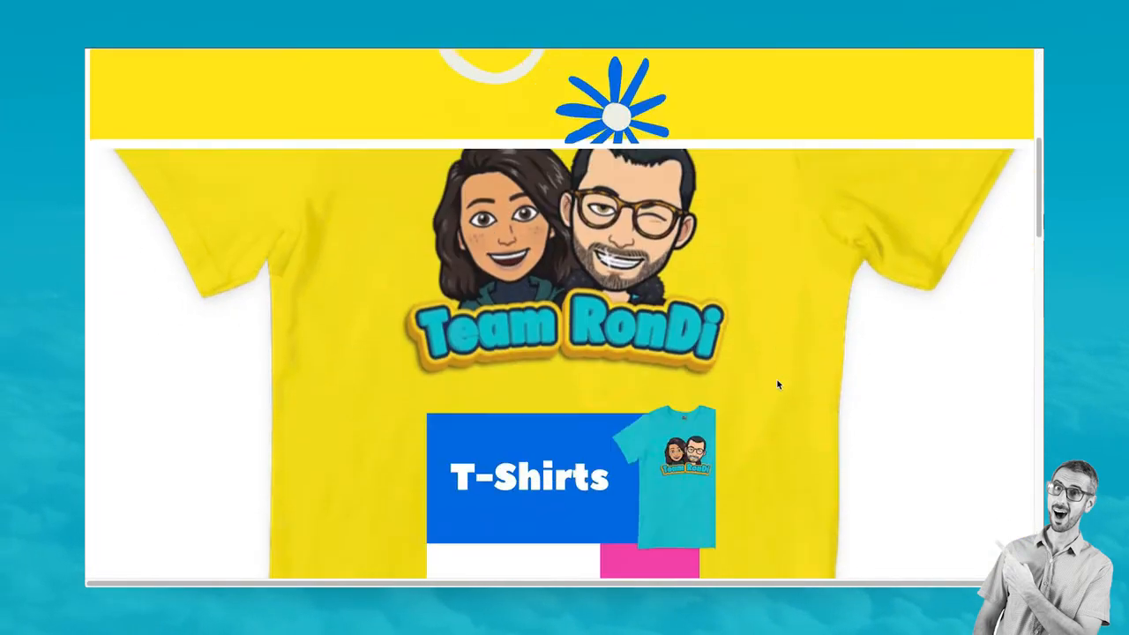
pyautogui.scroll(-4, 778, 384)
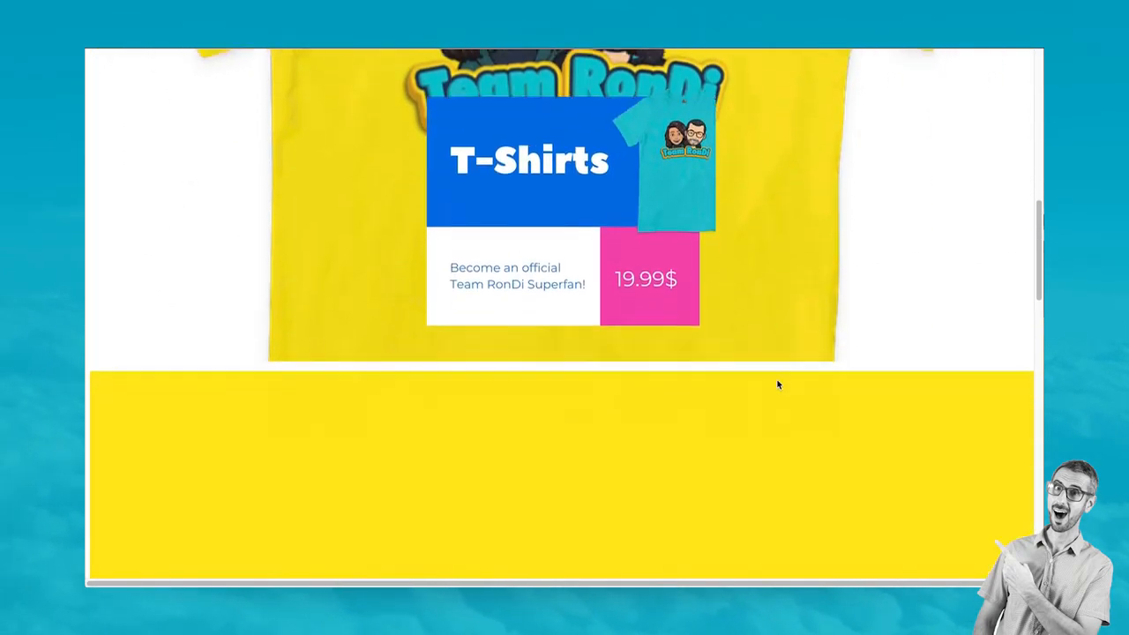
pyautogui.scroll(2, 778, 383)
pyautogui.scroll(3, 778, 382)
pyautogui.scroll(-7, 777, 371)
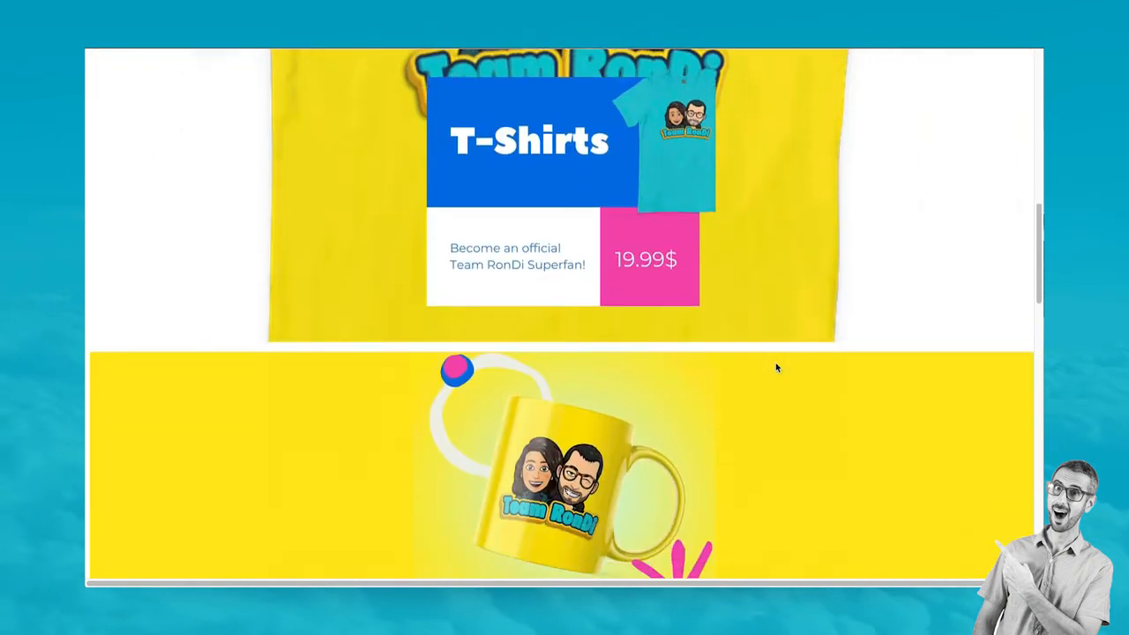
pyautogui.scroll(-8, 776, 370)
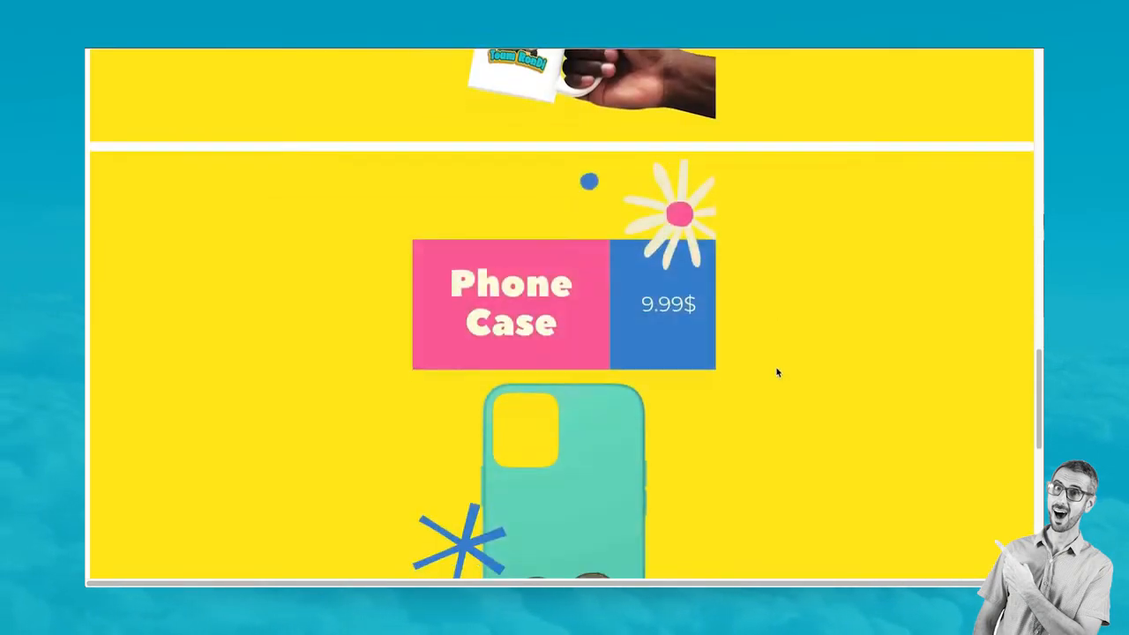
pyautogui.scroll(-2, 778, 377)
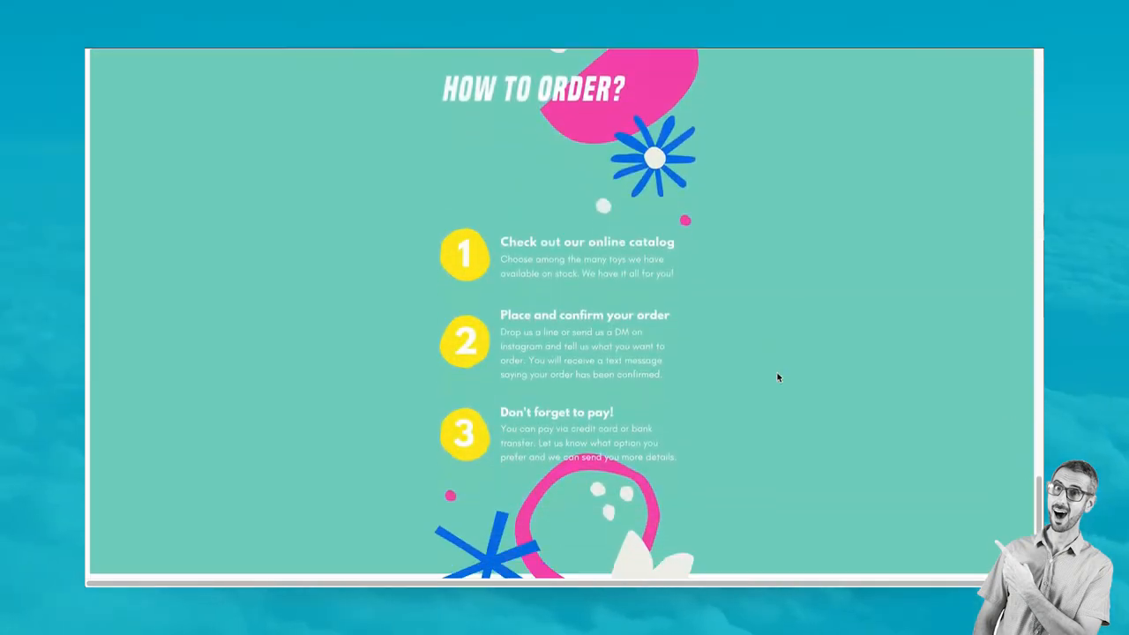
pyautogui.scroll(5, 776, 381)
pyautogui.scroll(6, 776, 385)
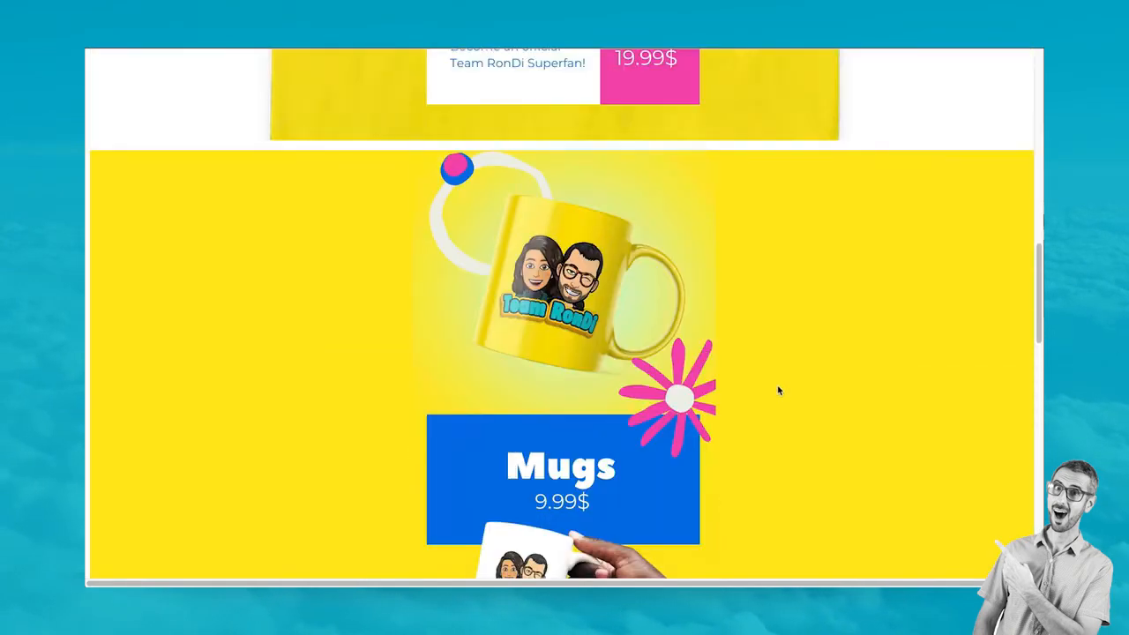
pyautogui.scroll(8, 778, 391)
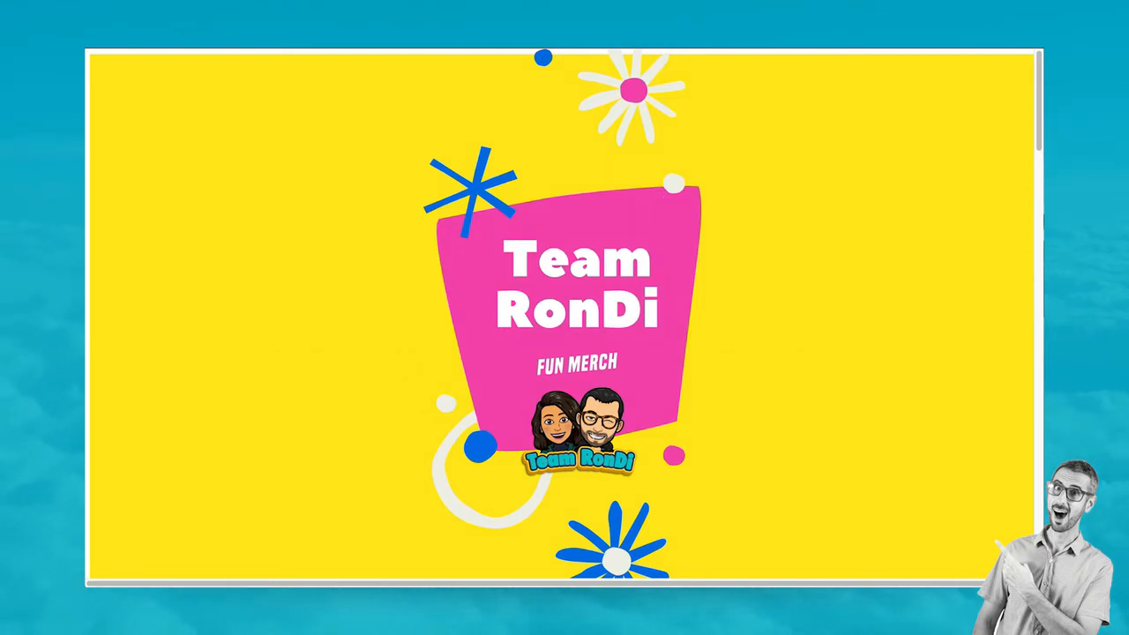
pyautogui.rightClick(558, 62)
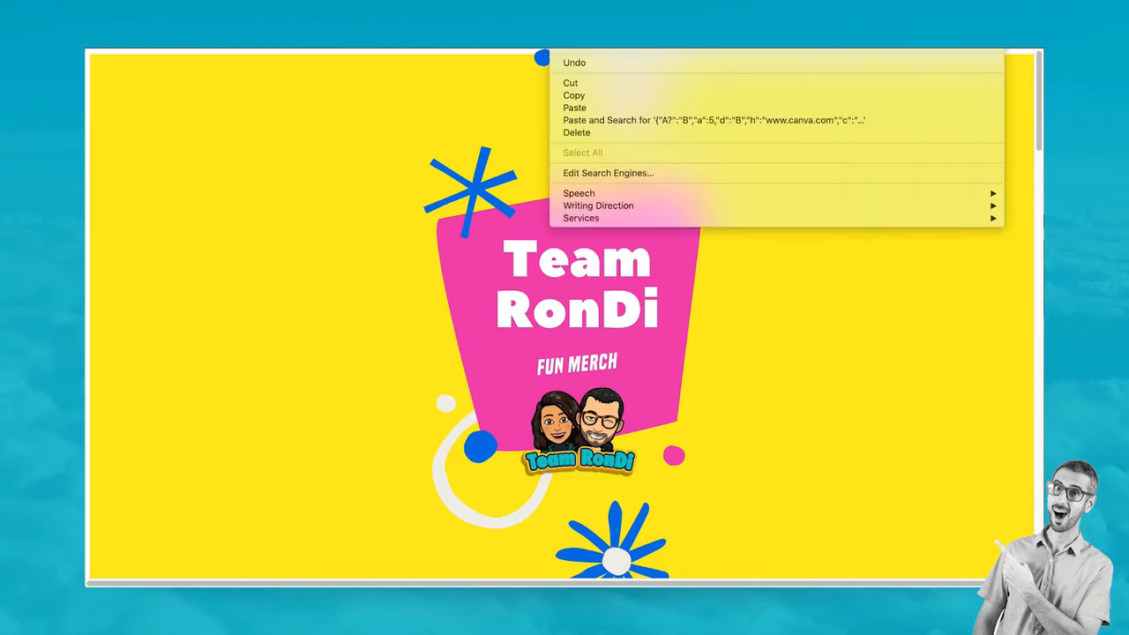
pyautogui.click(573, 95)
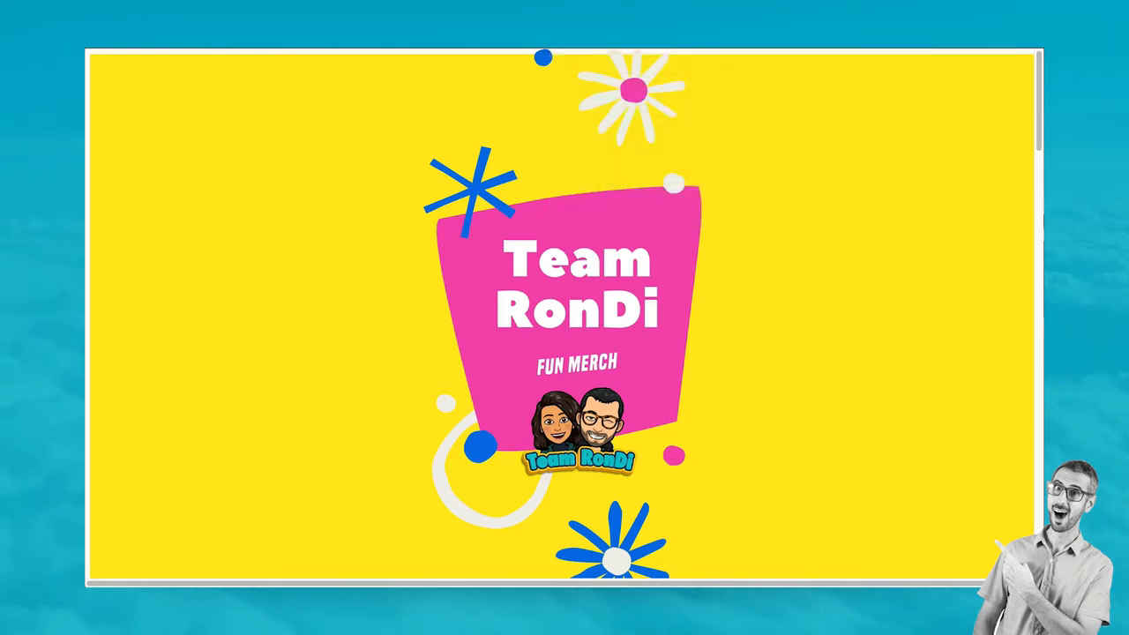
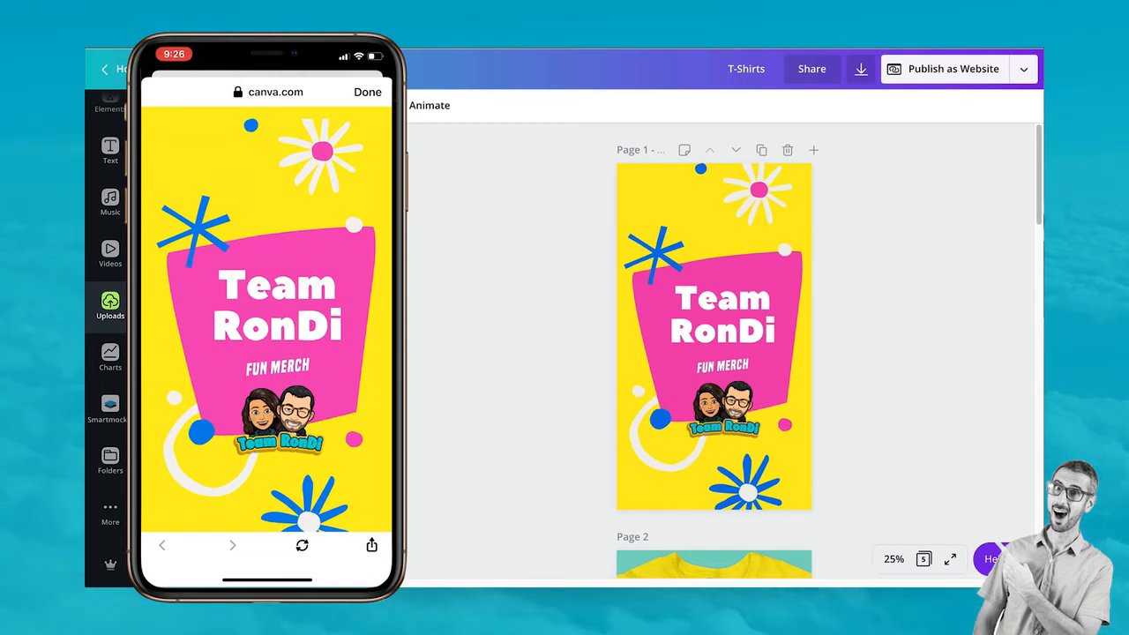
# Scroll through the Team RonDi merch pages, then open the Download menu from the top bar
pyautogui.scroll(-10, 731, 274)
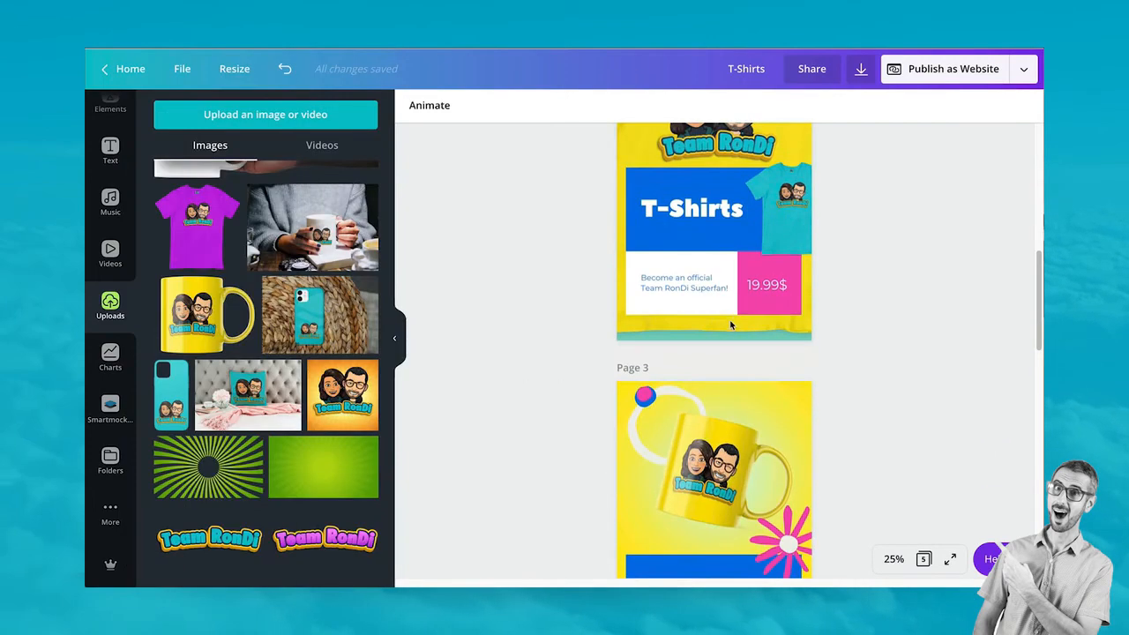
pyautogui.scroll(-8, 731, 325)
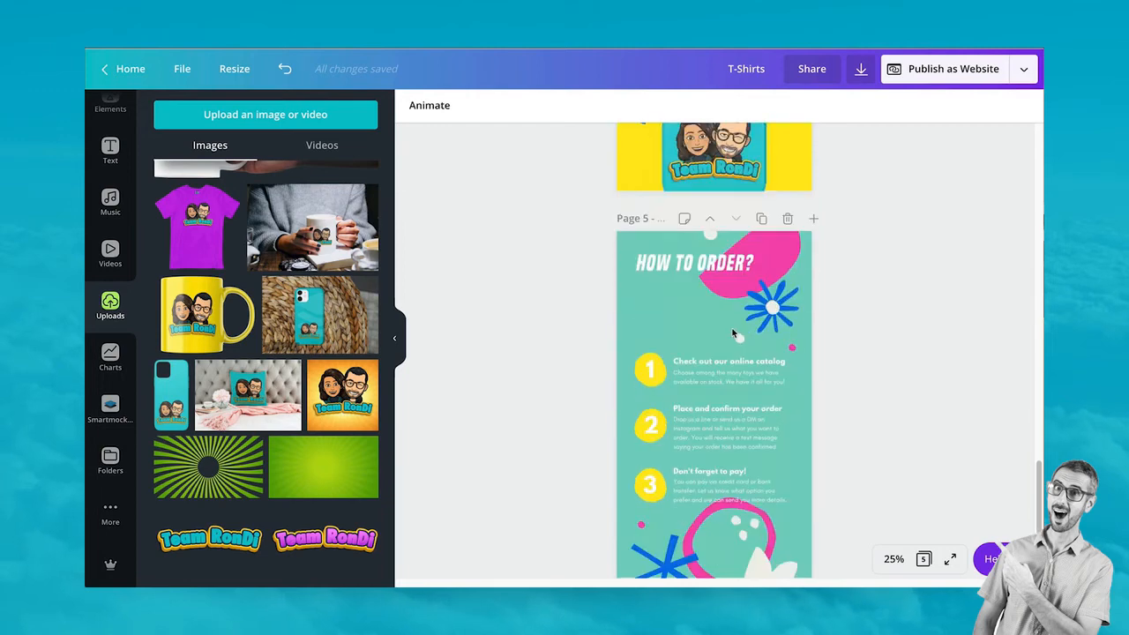
pyautogui.scroll(15, 723, 371)
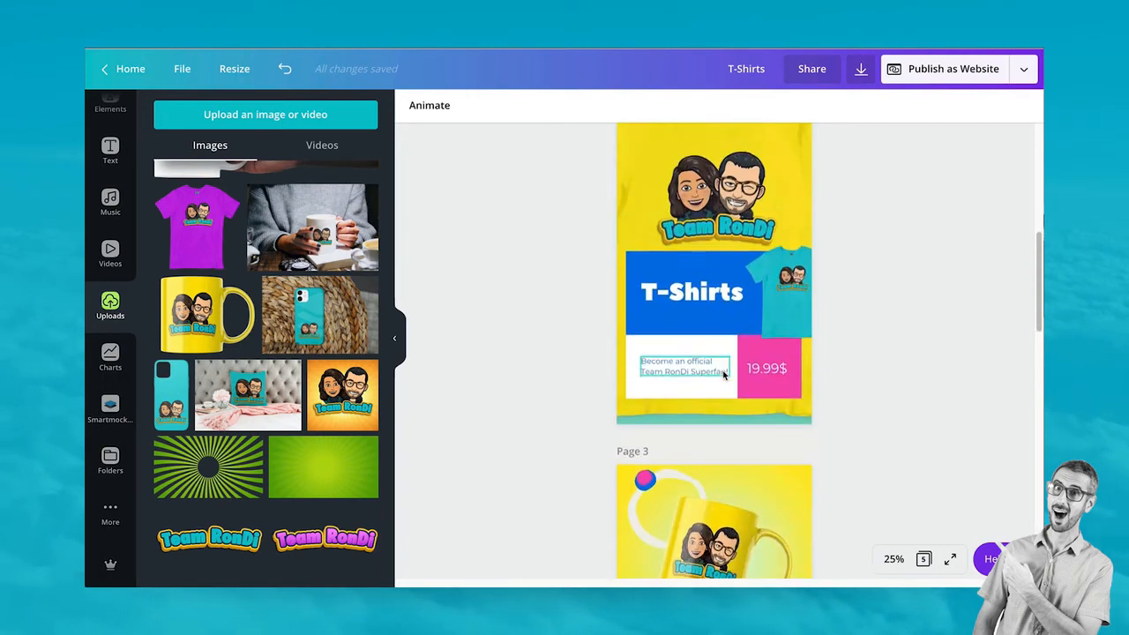
pyautogui.scroll(2, 723, 375)
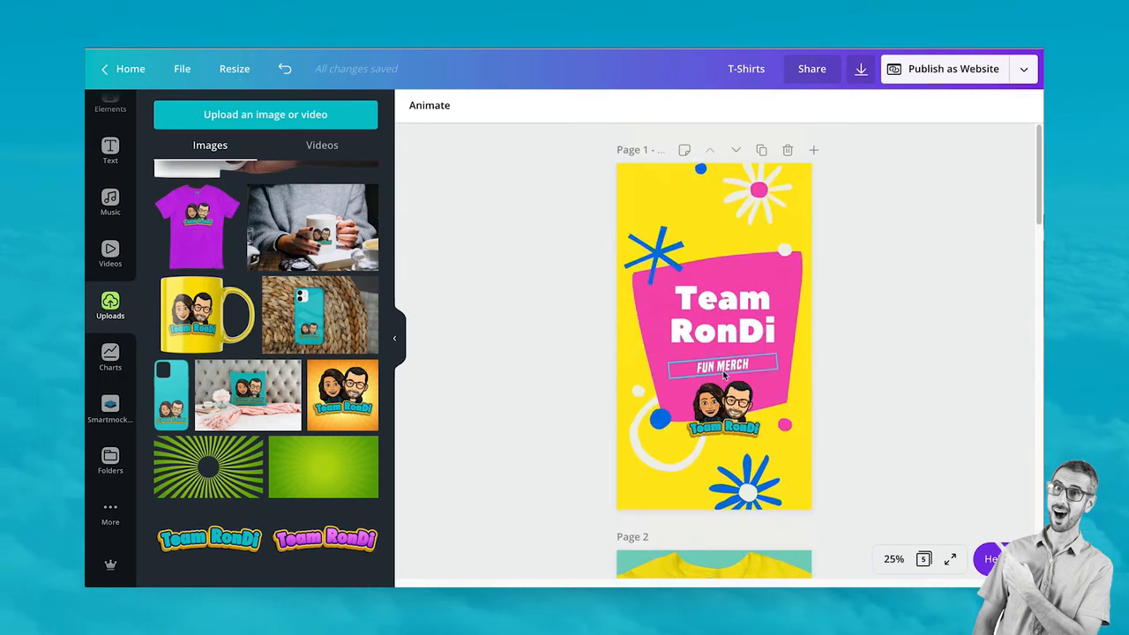
pyautogui.scroll(-2, 845, 370)
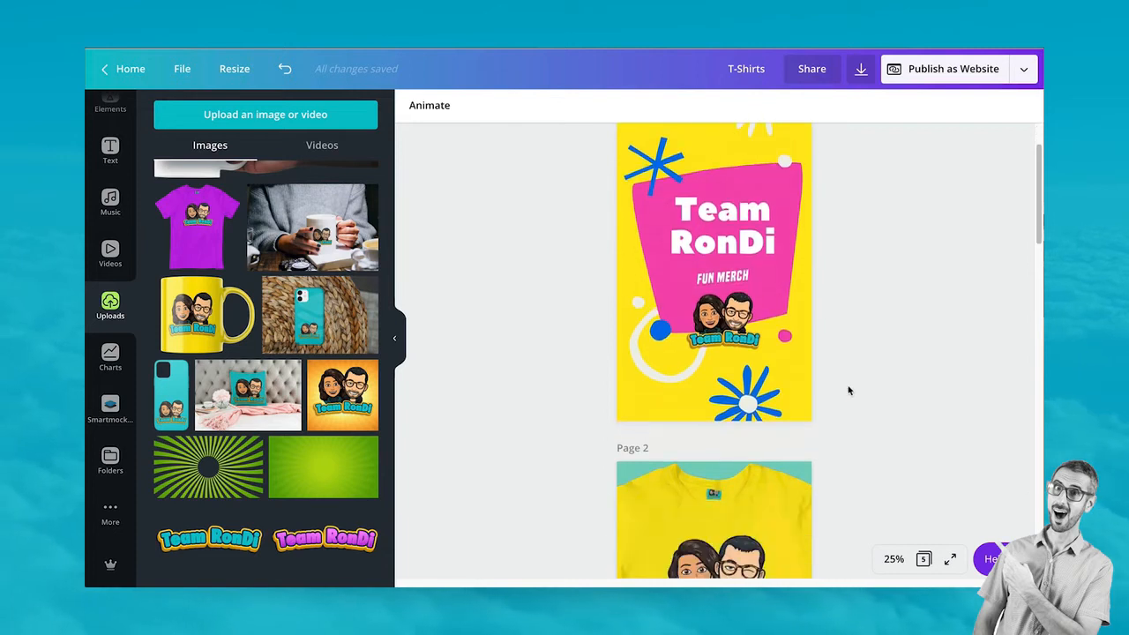
pyautogui.scroll(-8, 850, 390)
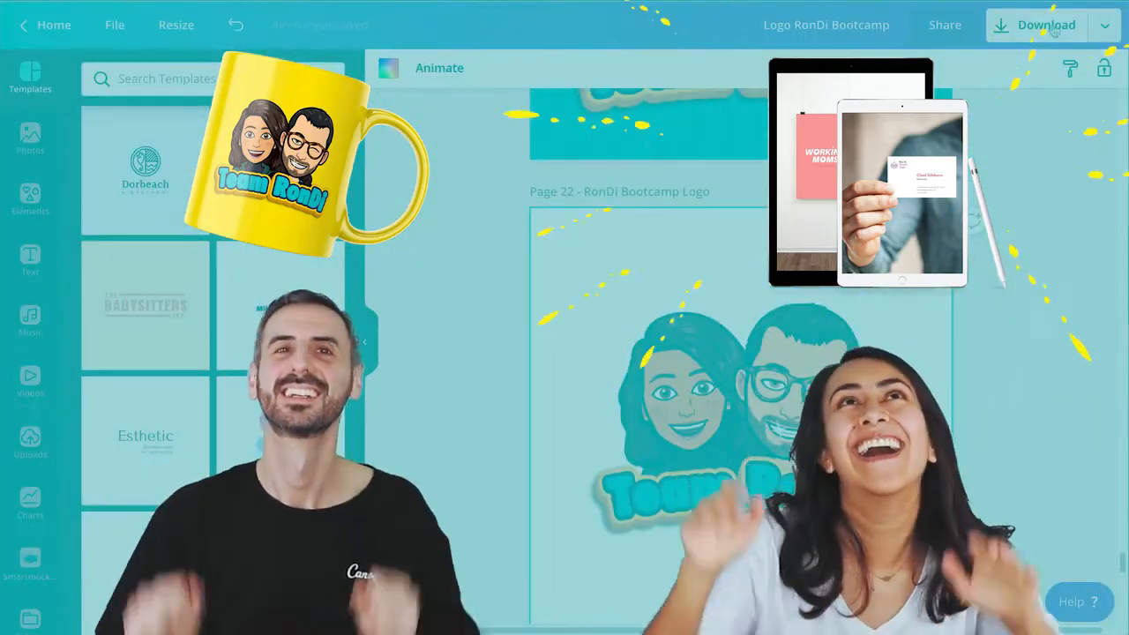
pyautogui.click(1046, 25)
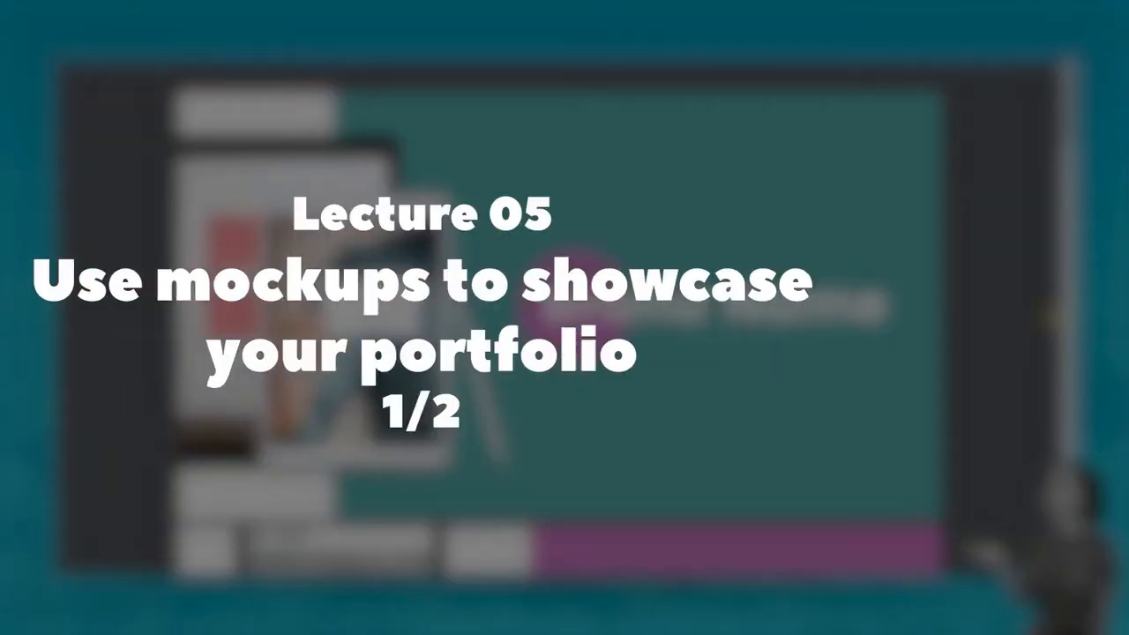